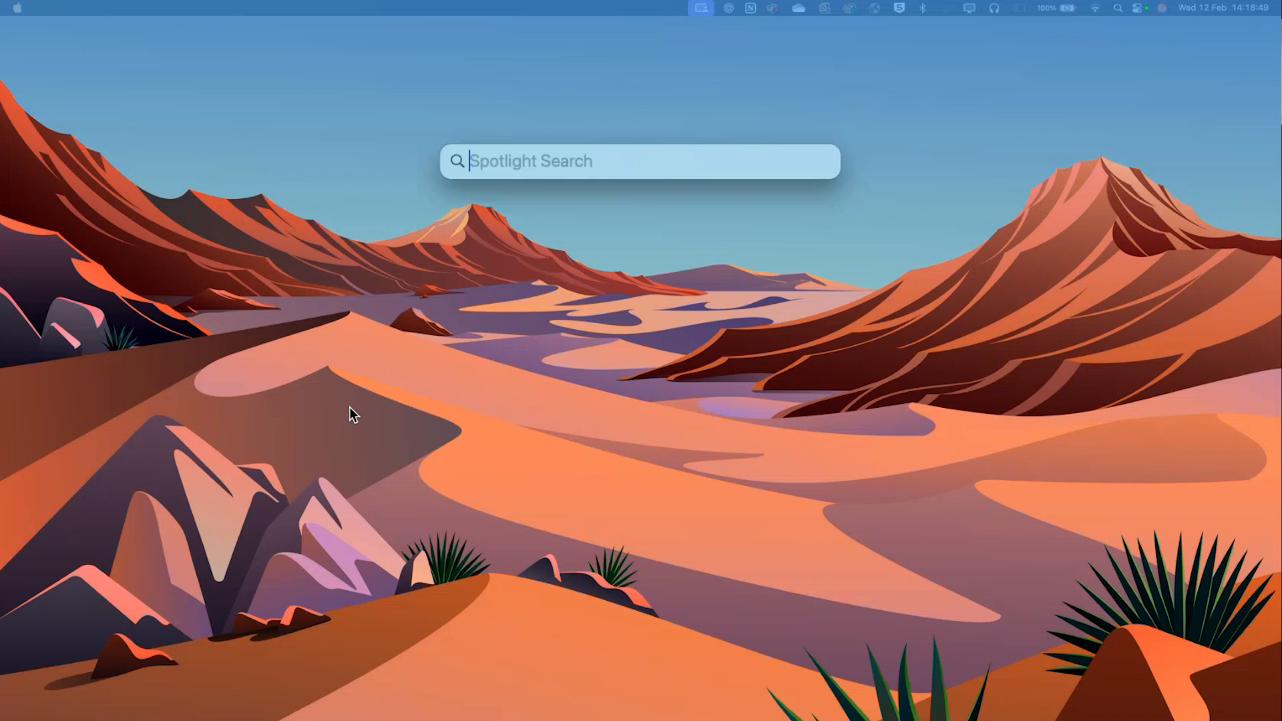
# Launch Adobe Illustrator 2025 and start setting up a new file
pyautogui.write('illustr')
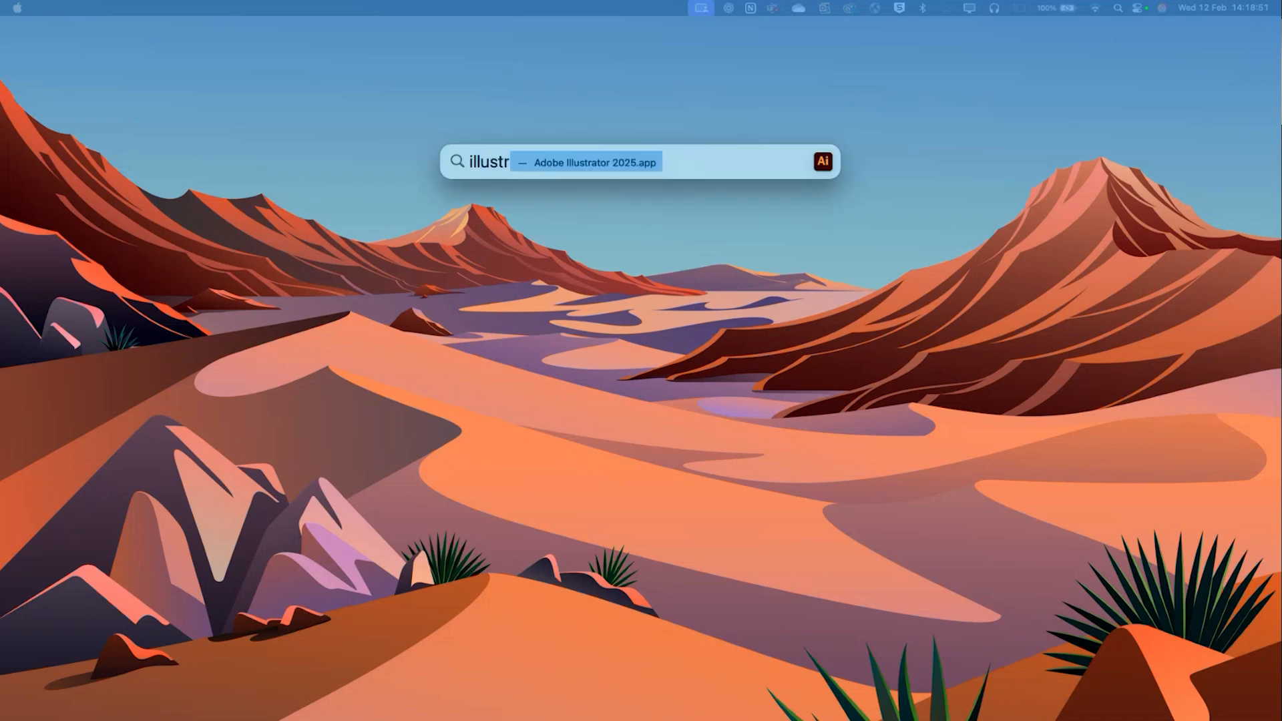
pyautogui.write('ator')
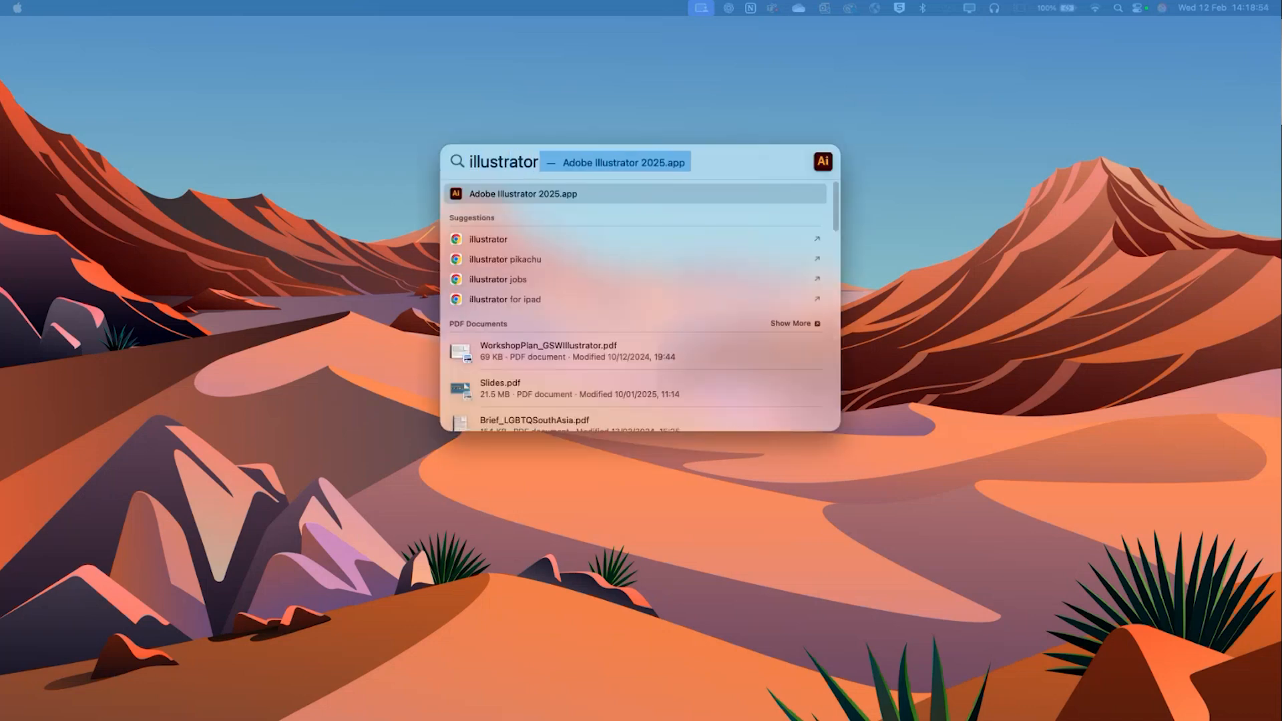
pyautogui.press('Return')
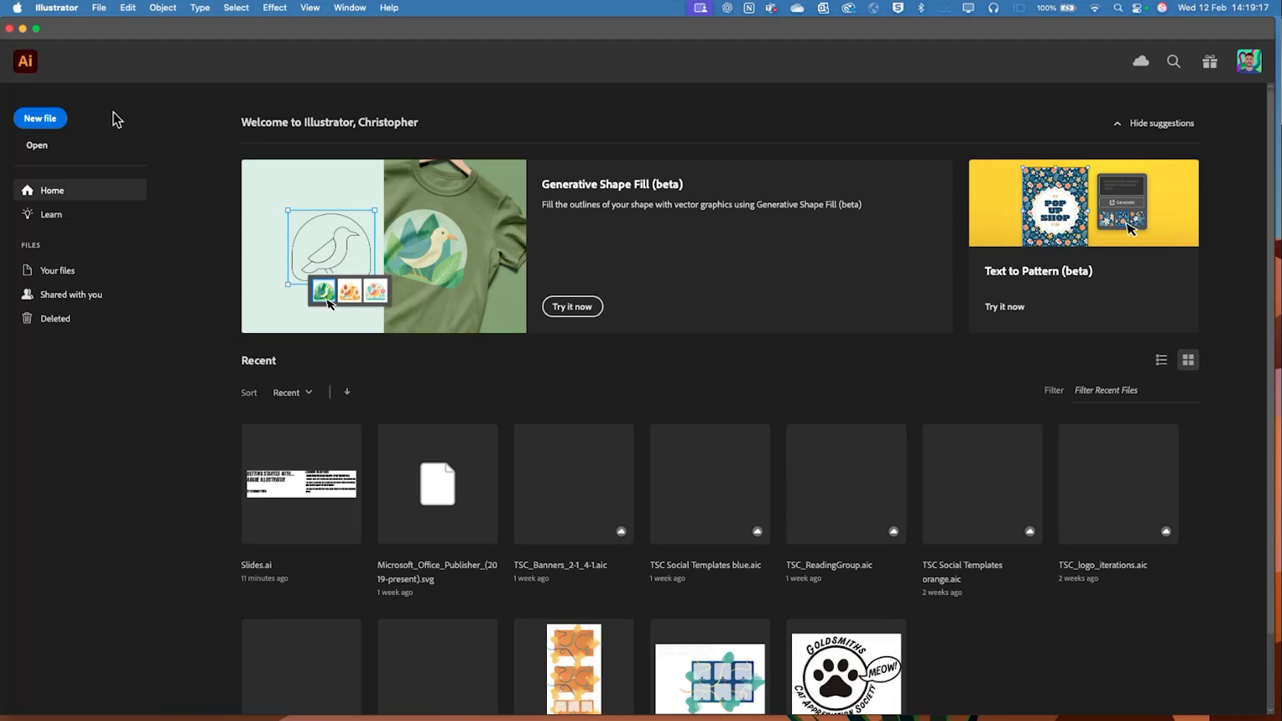
pyautogui.click(41, 123)
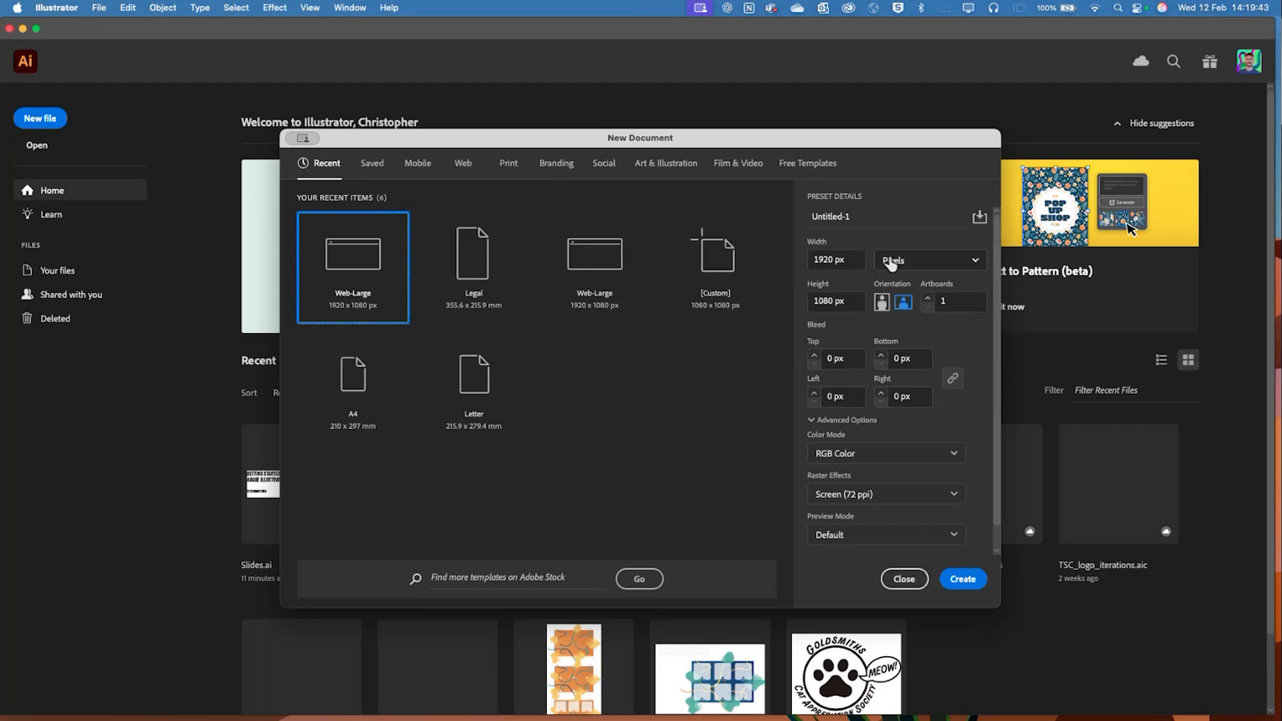
# Name the new document IllustratorDemo
pyautogui.click(887, 223)
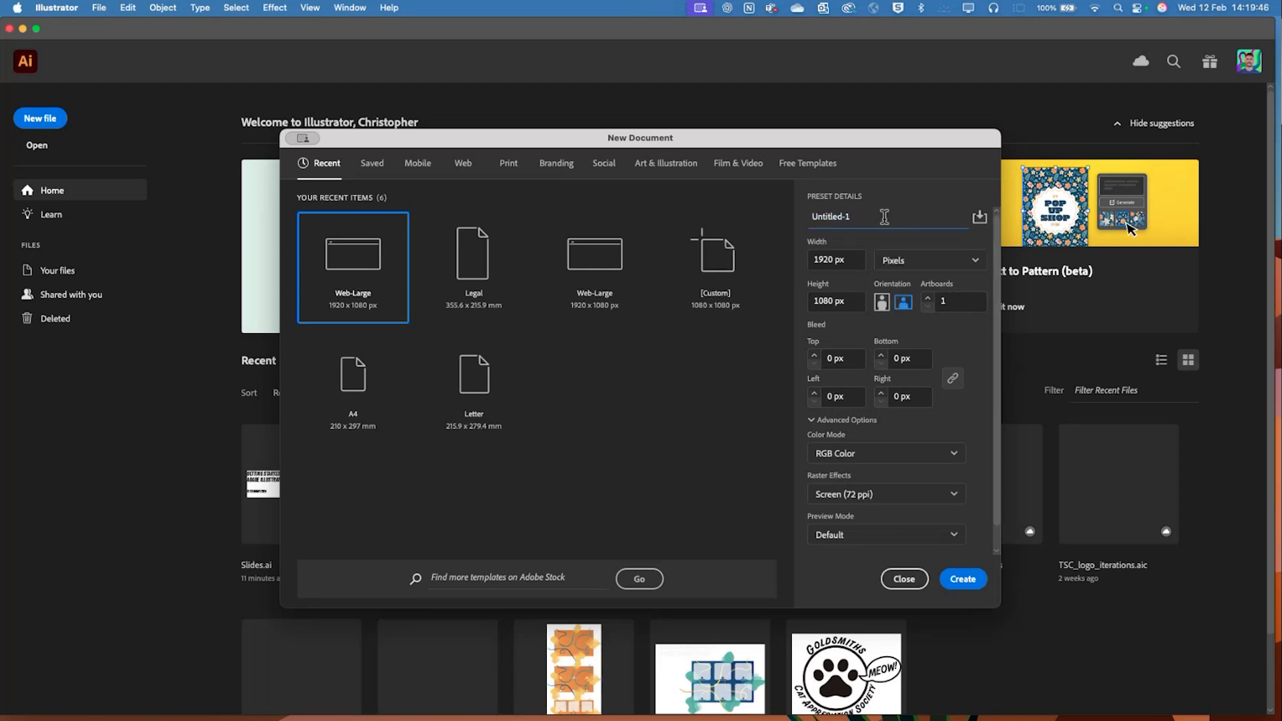
pyautogui.doubleClick(883, 216)
pyautogui.click(882, 216)
pyautogui.write('Iluus')
pyautogui.press('BackSpace')
pyautogui.press('BackSpace')
pyautogui.press('BackSpace')
pyautogui.press('BackSpace')
pyautogui.write('llustrotr')
pyautogui.press('BackSpace')
pyautogui.press('BackSpace')
pyautogui.press('BackSpace')
pyautogui.write('atorDemo')
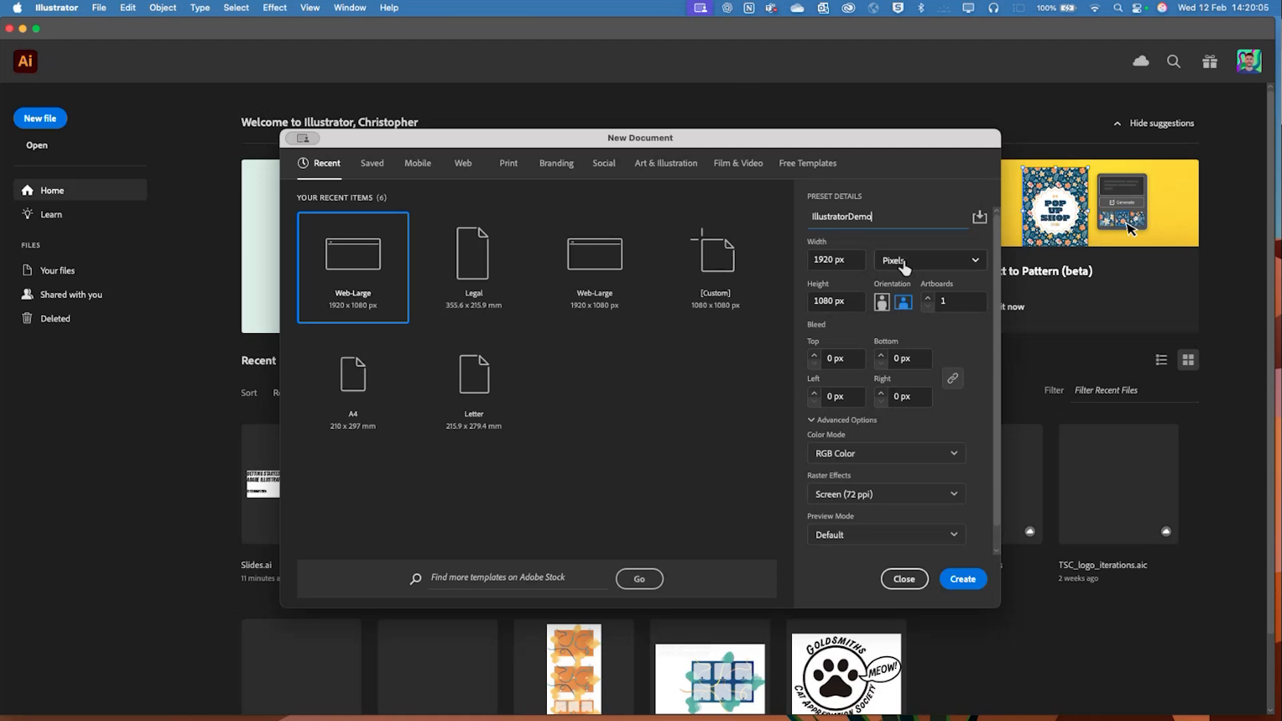
# Review the measurement units available for the new document's width and height
pyautogui.click(928, 260)
pyautogui.click(851, 244)
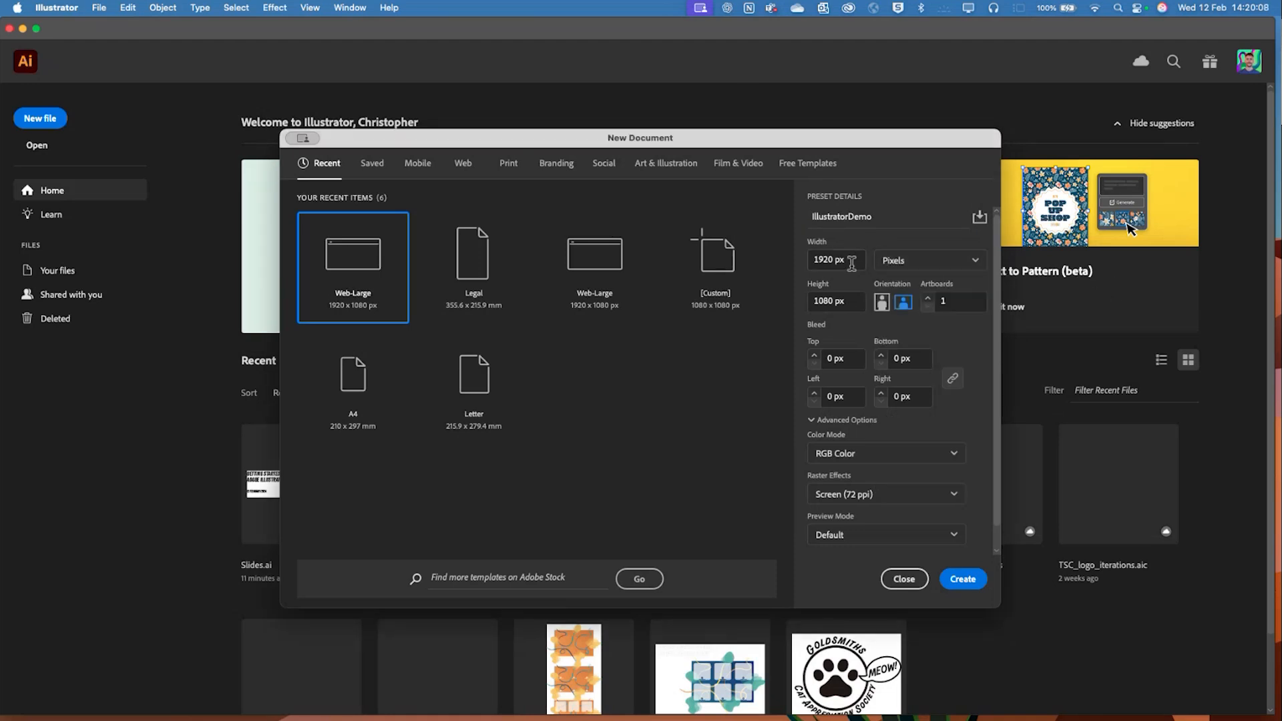
pyautogui.click(847, 305)
pyautogui.click(944, 267)
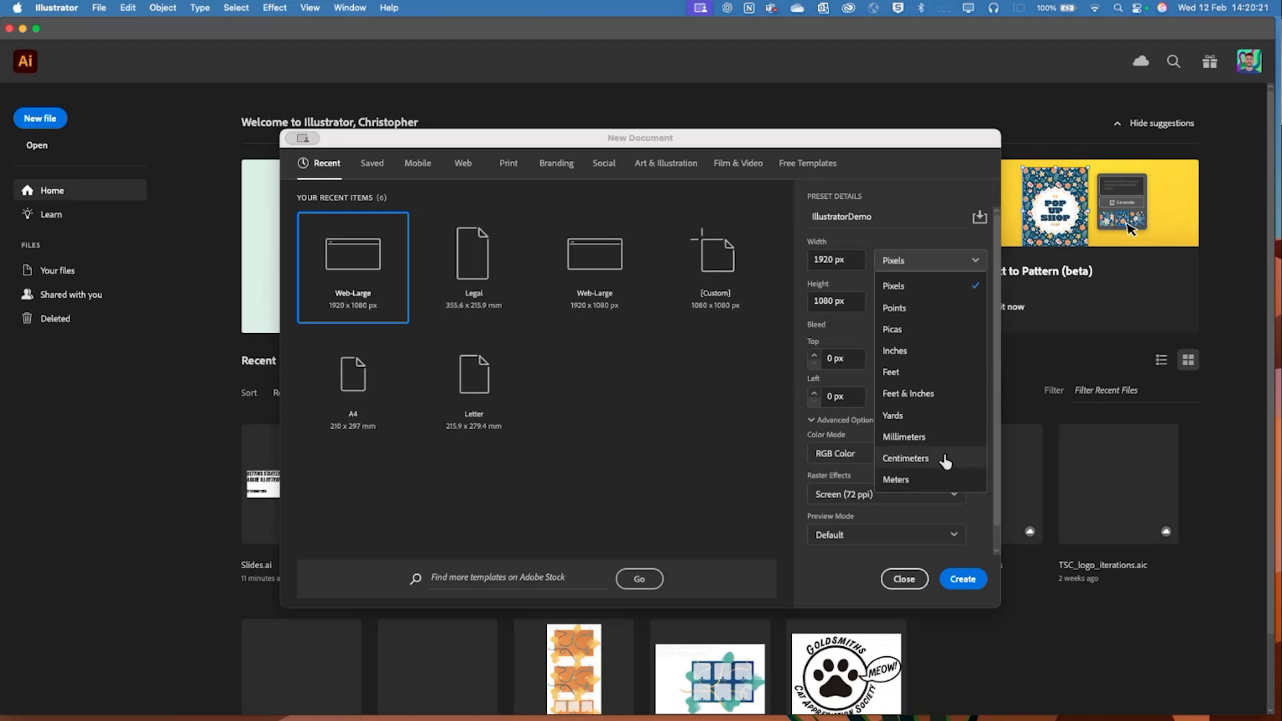
pyautogui.click(935, 171)
# Try the A4 print preset, 210 x 297 mm, and check the saved presets
pyautogui.click(508, 163)
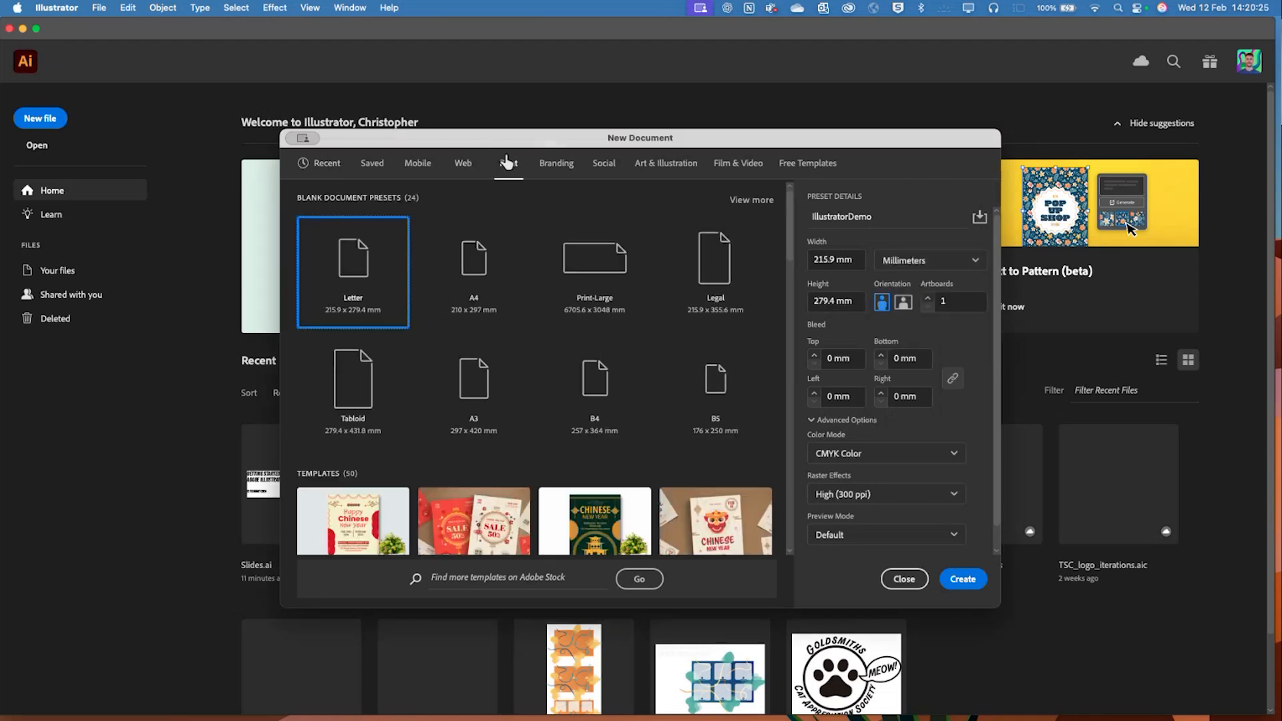
pyautogui.click(506, 272)
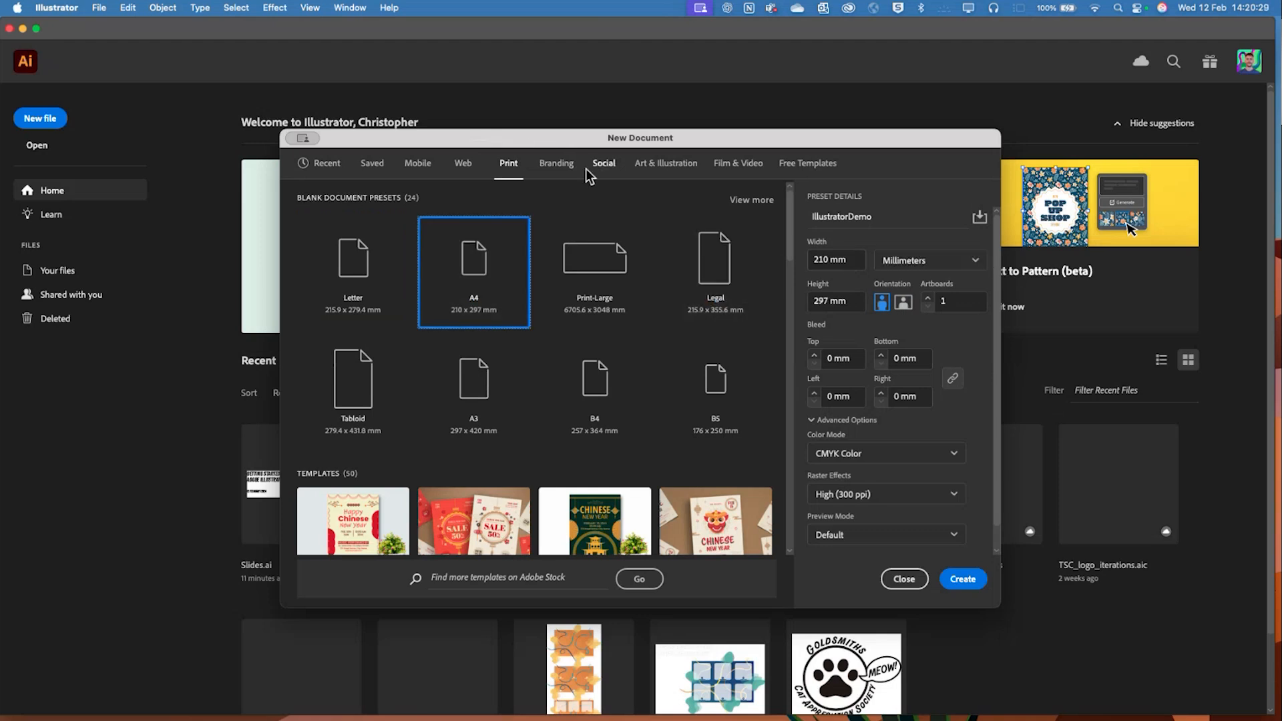
pyautogui.click(372, 163)
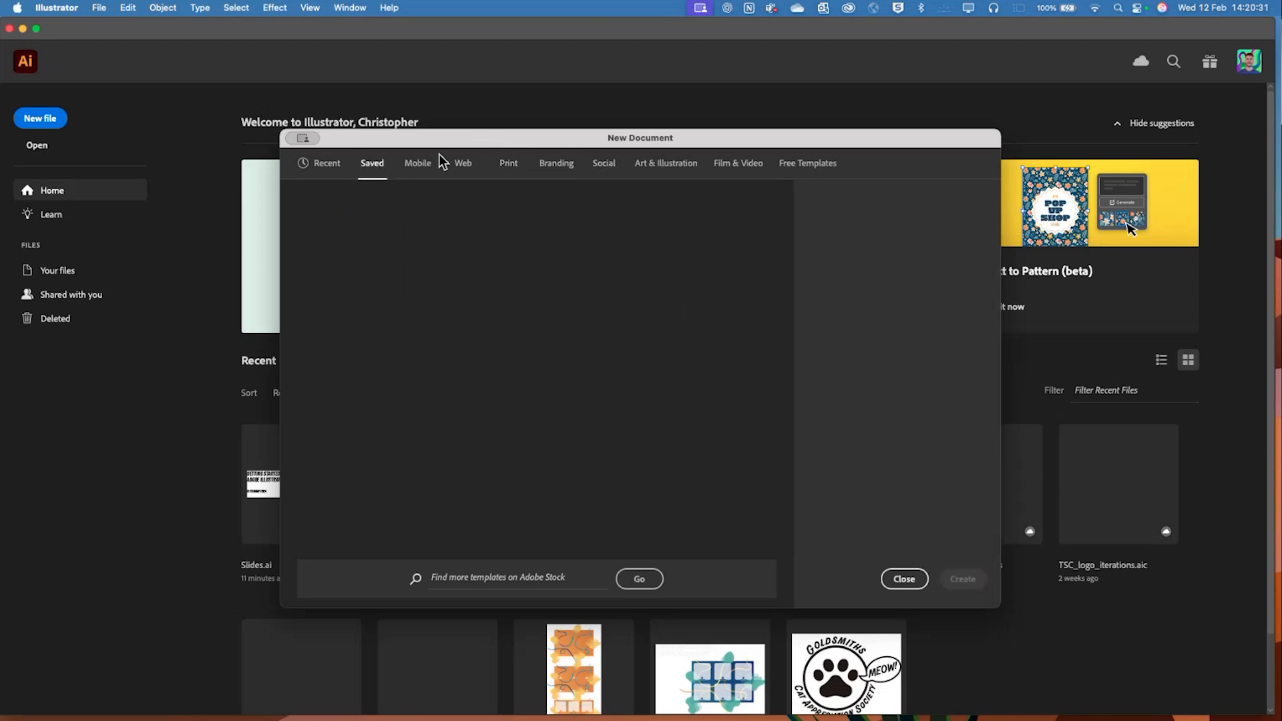
# Base the new document on the Web-Large preset, 1920 x 1080 px
pyautogui.click(426, 167)
pyautogui.click(463, 167)
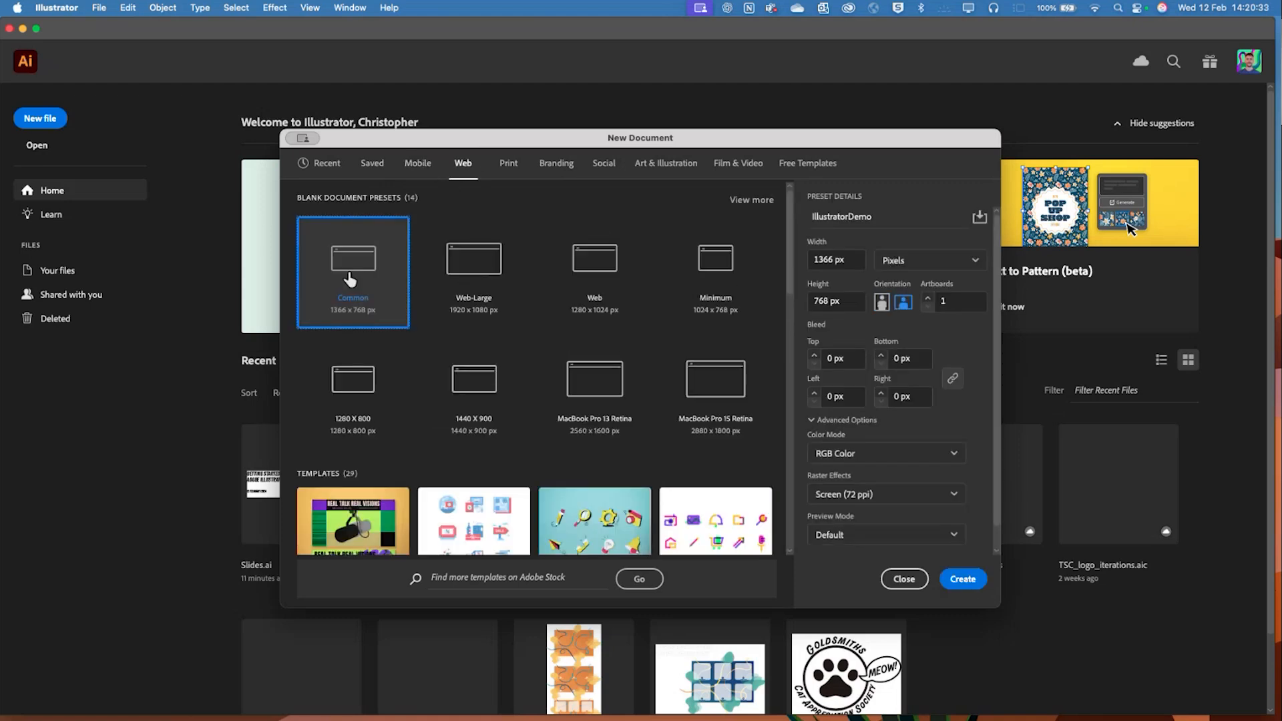
pyautogui.click(474, 270)
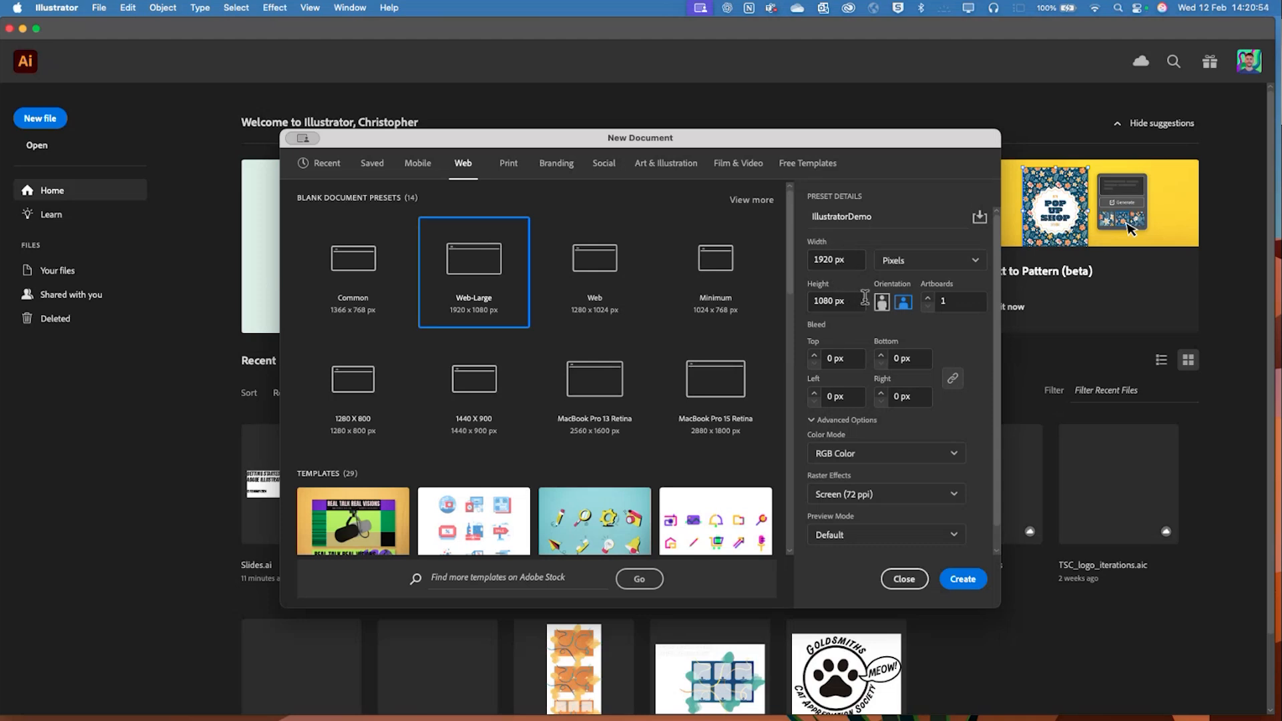
# Set the document's bleed to 5 px on all four sides
pyautogui.scroll(-2, 975, 305)
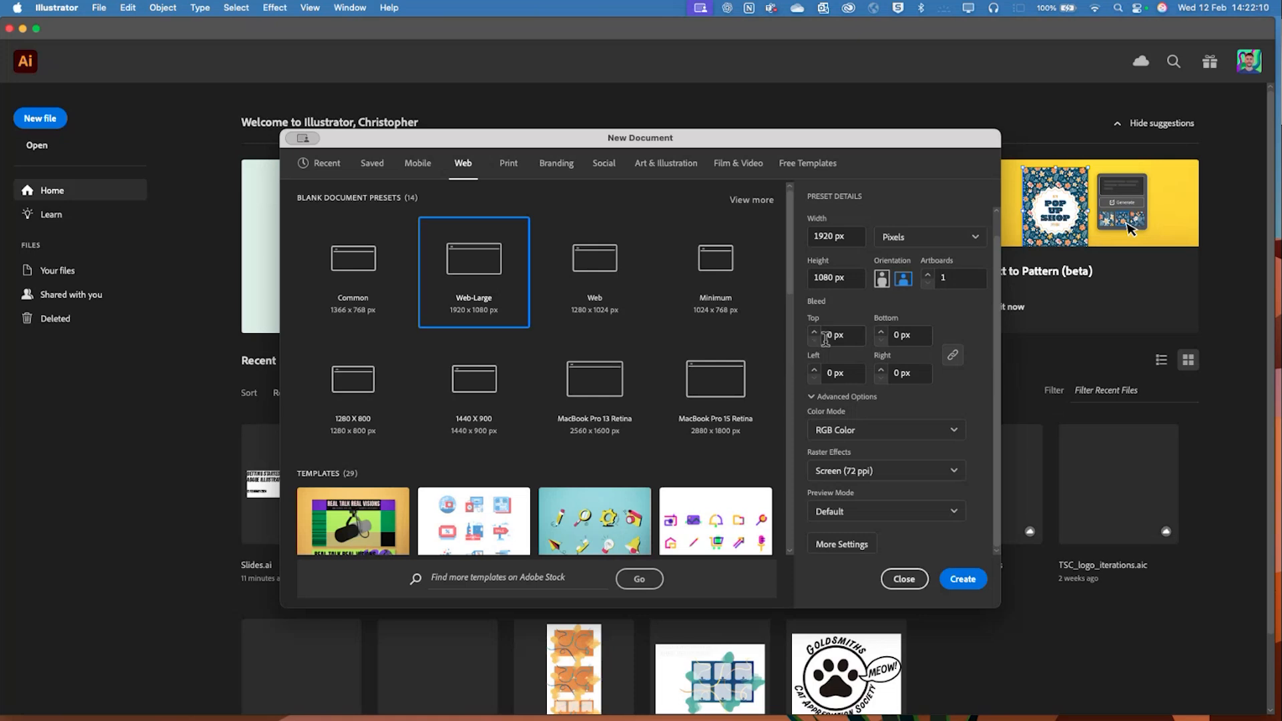
pyautogui.click(814, 332)
pyautogui.click(813, 331)
pyautogui.click(813, 331)
pyautogui.click(813, 330)
pyautogui.click(814, 331)
# Choose RGB Color as the color mode and create the document
pyautogui.click(946, 431)
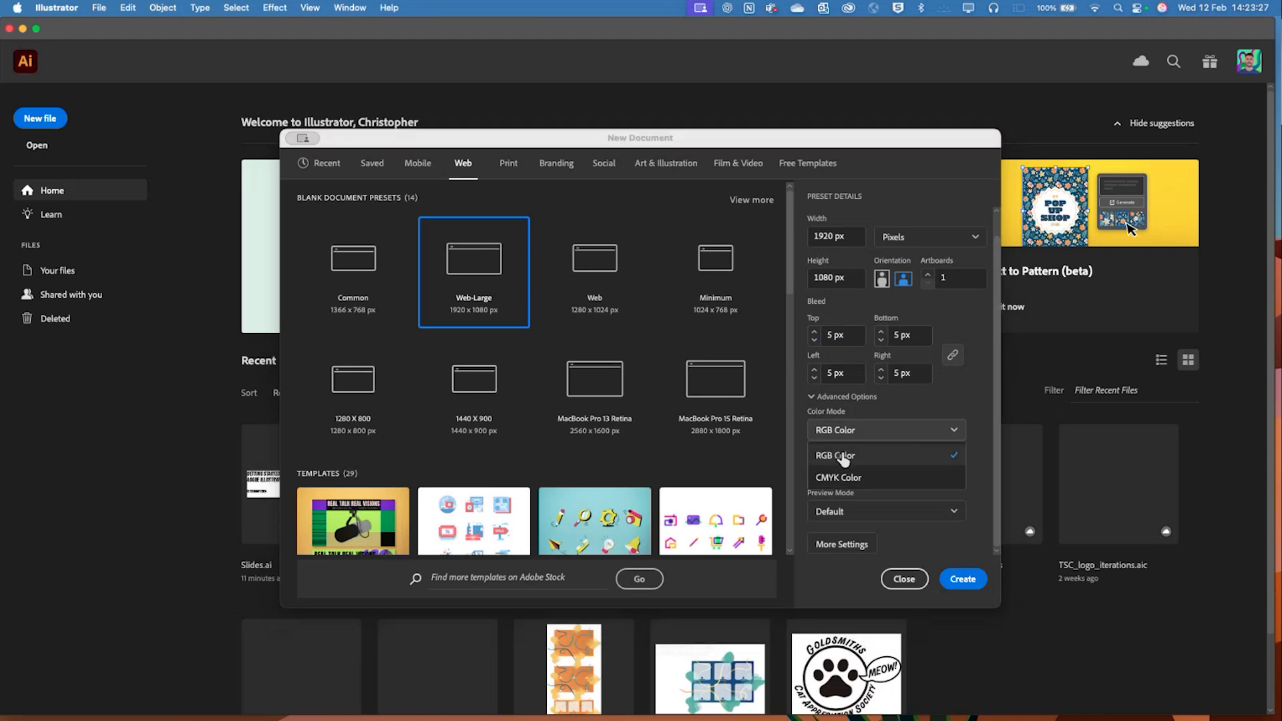
pyautogui.click(844, 458)
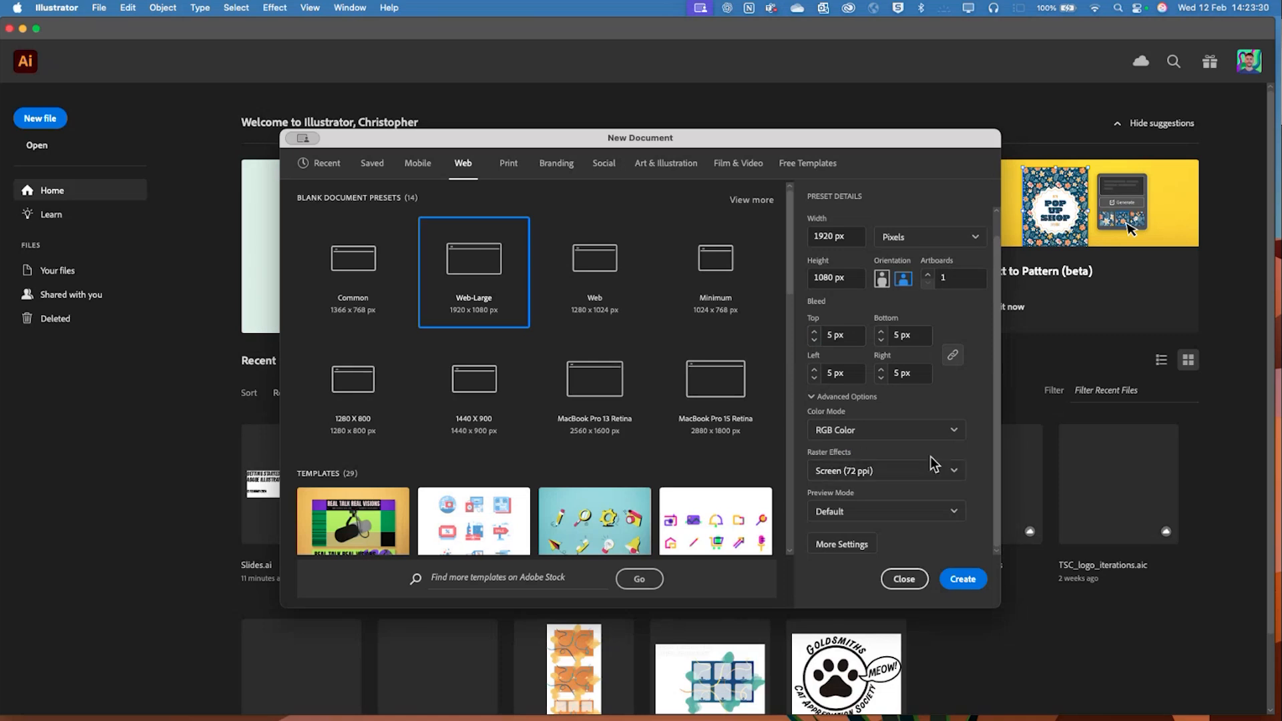
pyautogui.click(842, 430)
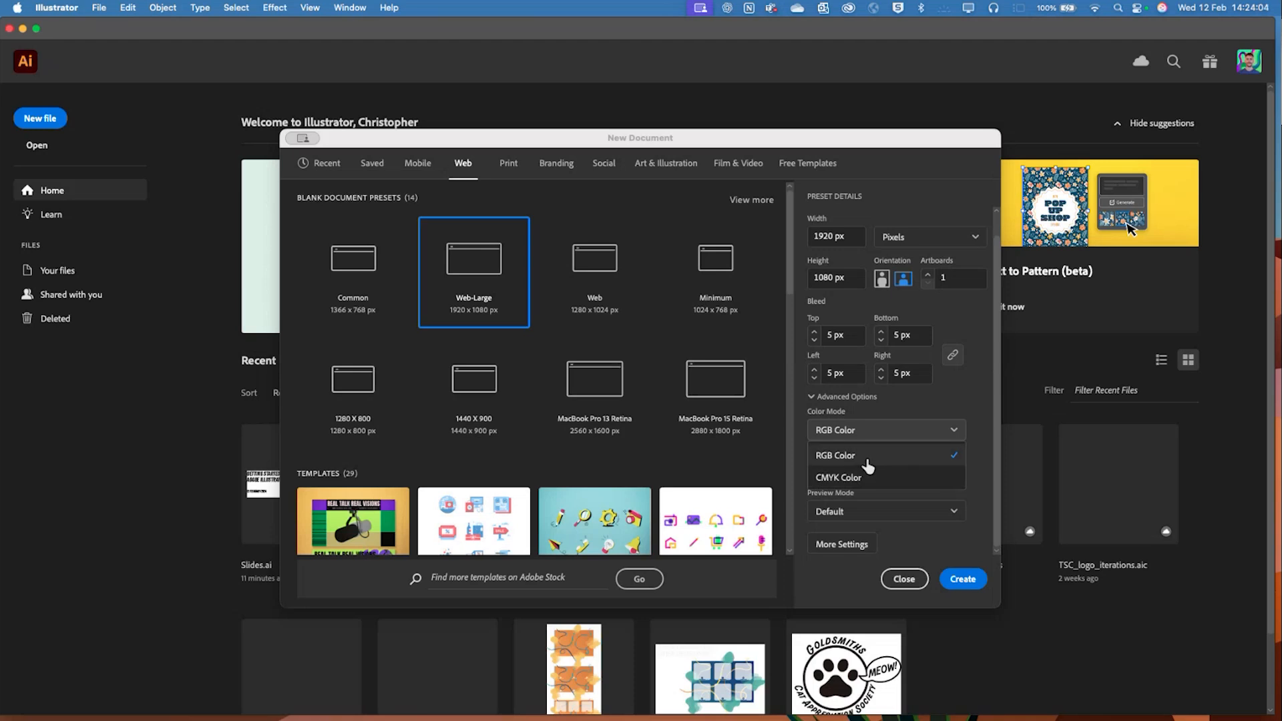
pyautogui.click(860, 462)
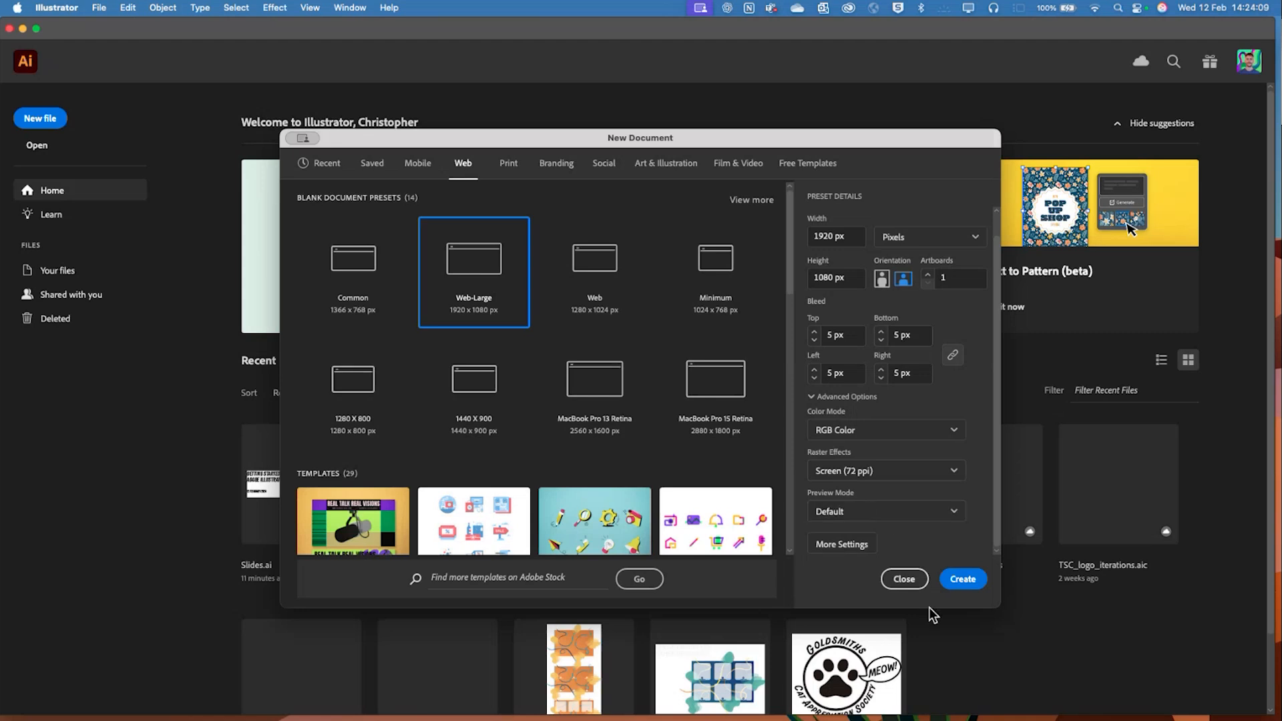
pyautogui.click(964, 582)
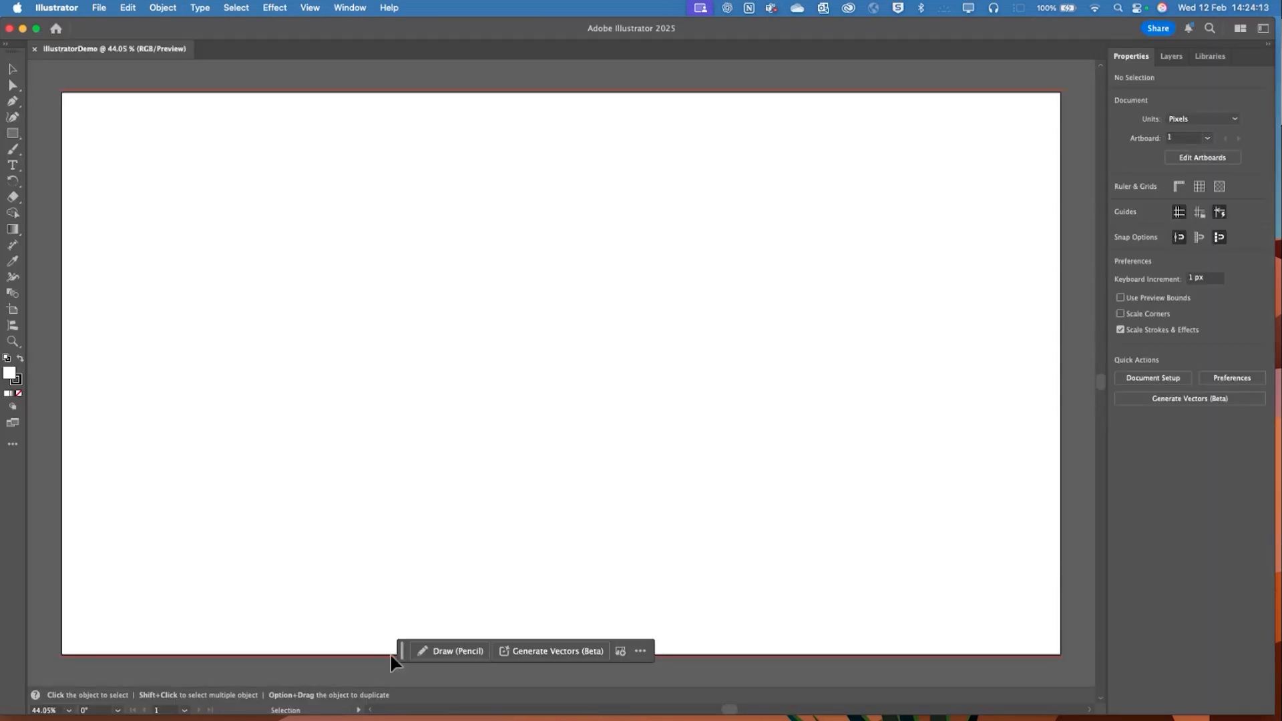
# Move the contextual task bar just below the artboard's lower edge
pyautogui.moveTo(402, 651); pyautogui.dragTo(417, 675)
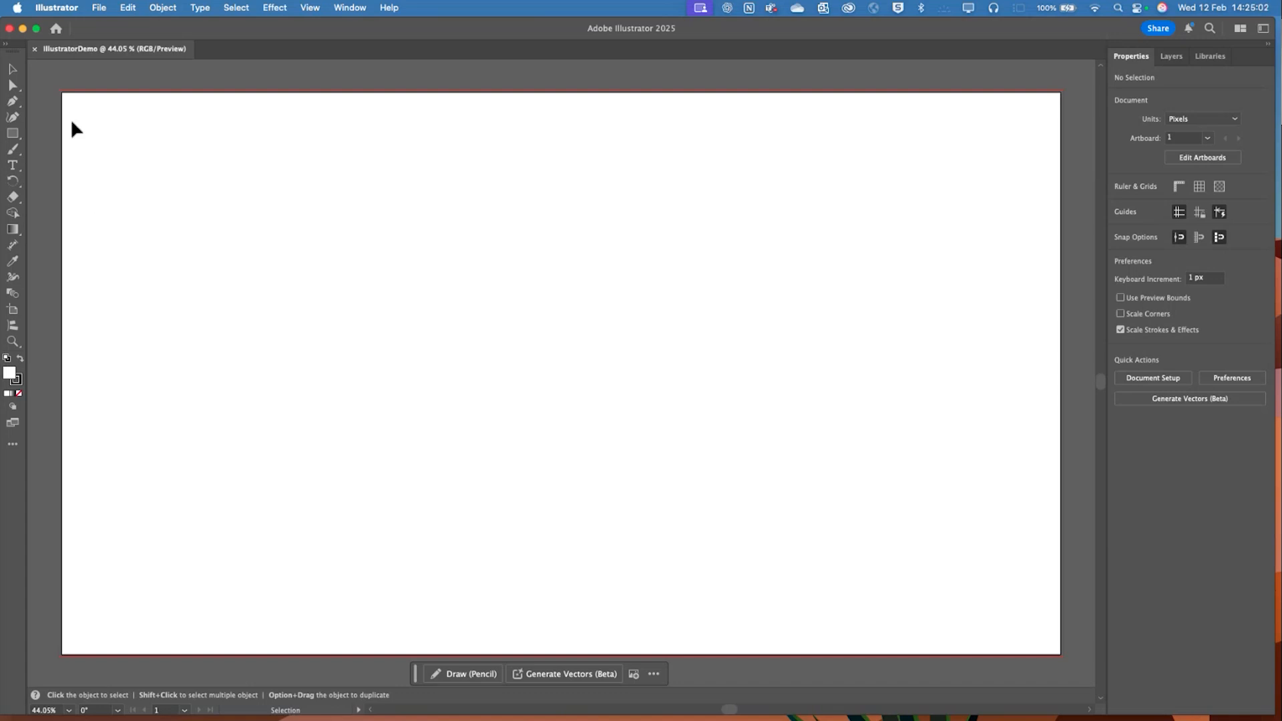
# Switch the interface to the Painting workspace
pyautogui.click(98, 11)
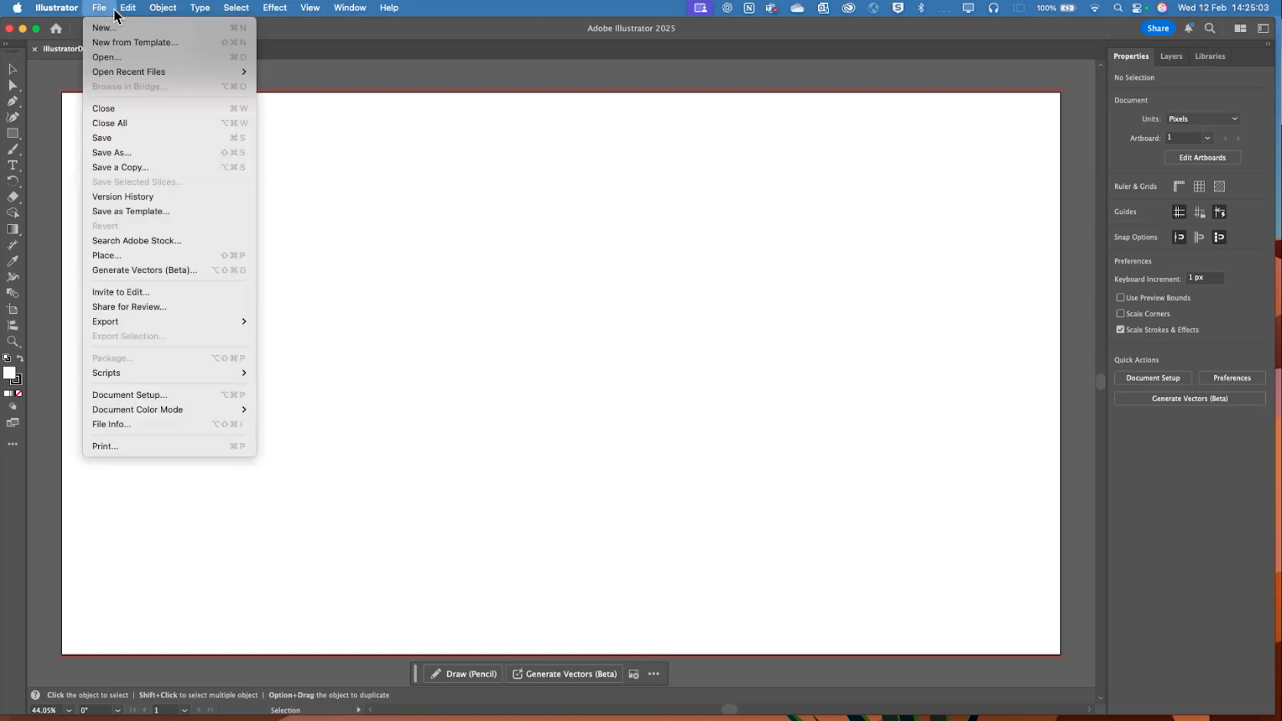
pyautogui.moveTo(291, 14)
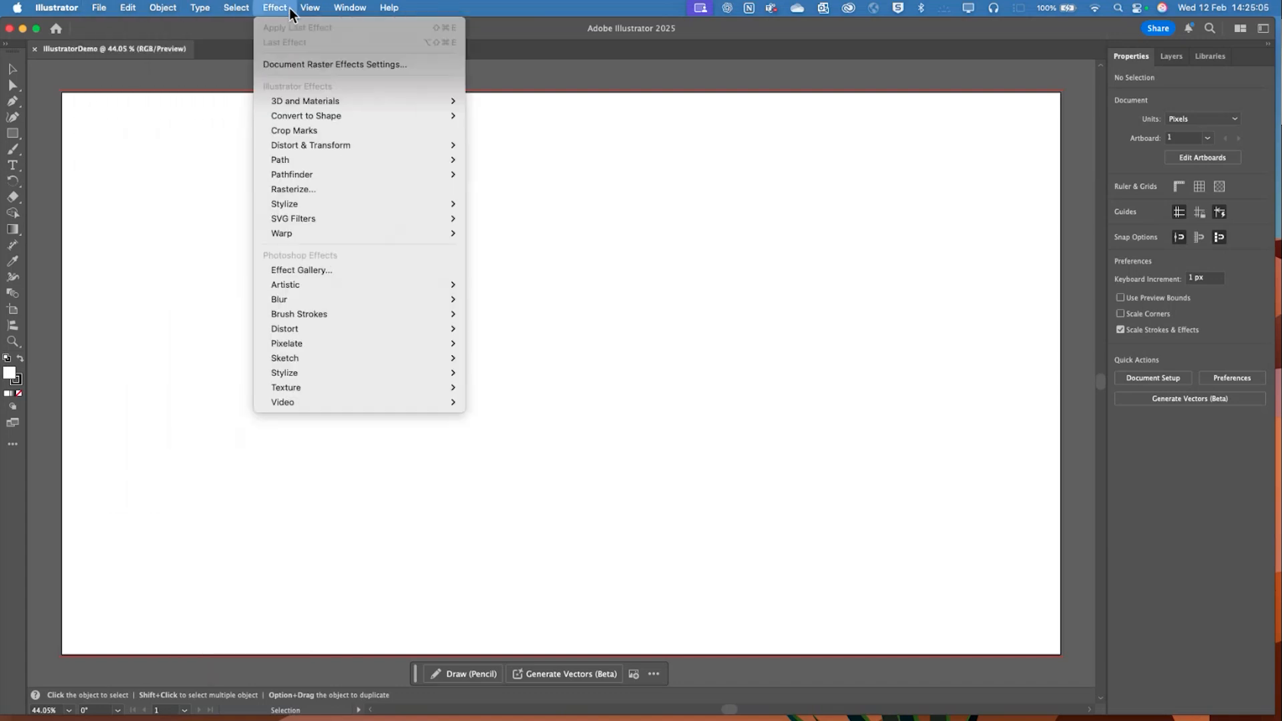
pyautogui.moveTo(84, 10)
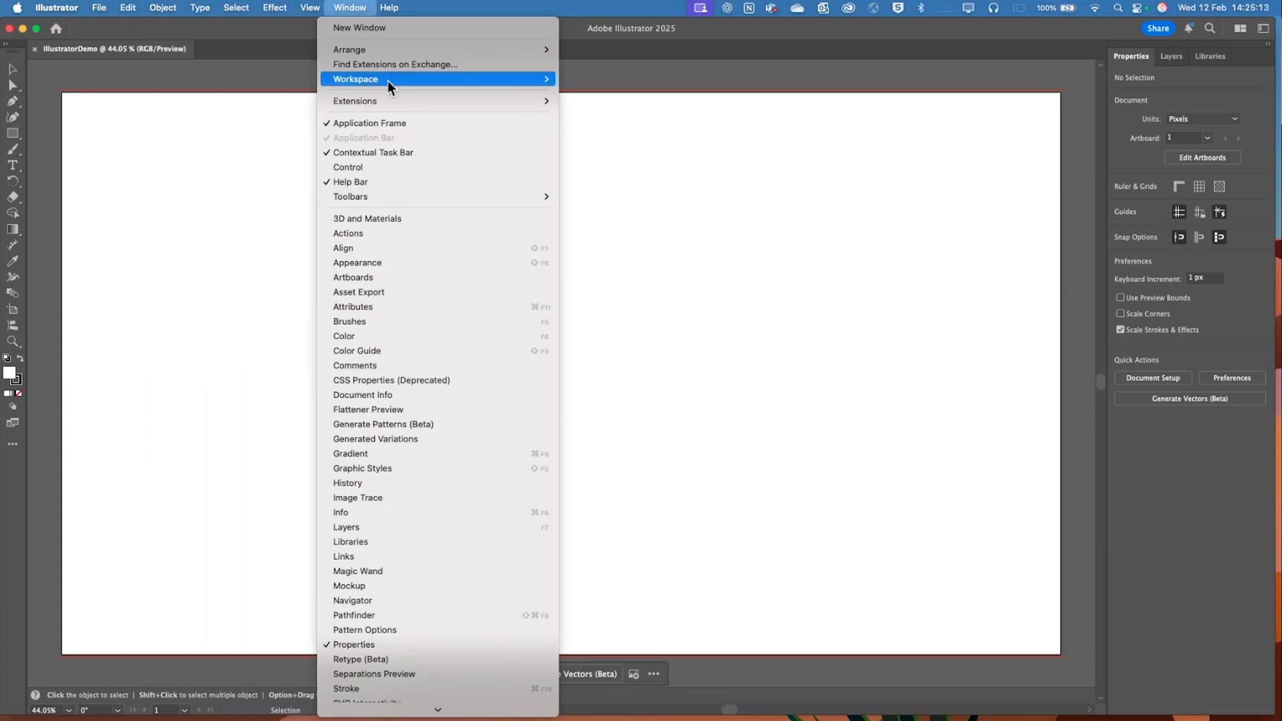
pyautogui.moveTo(387, 80)
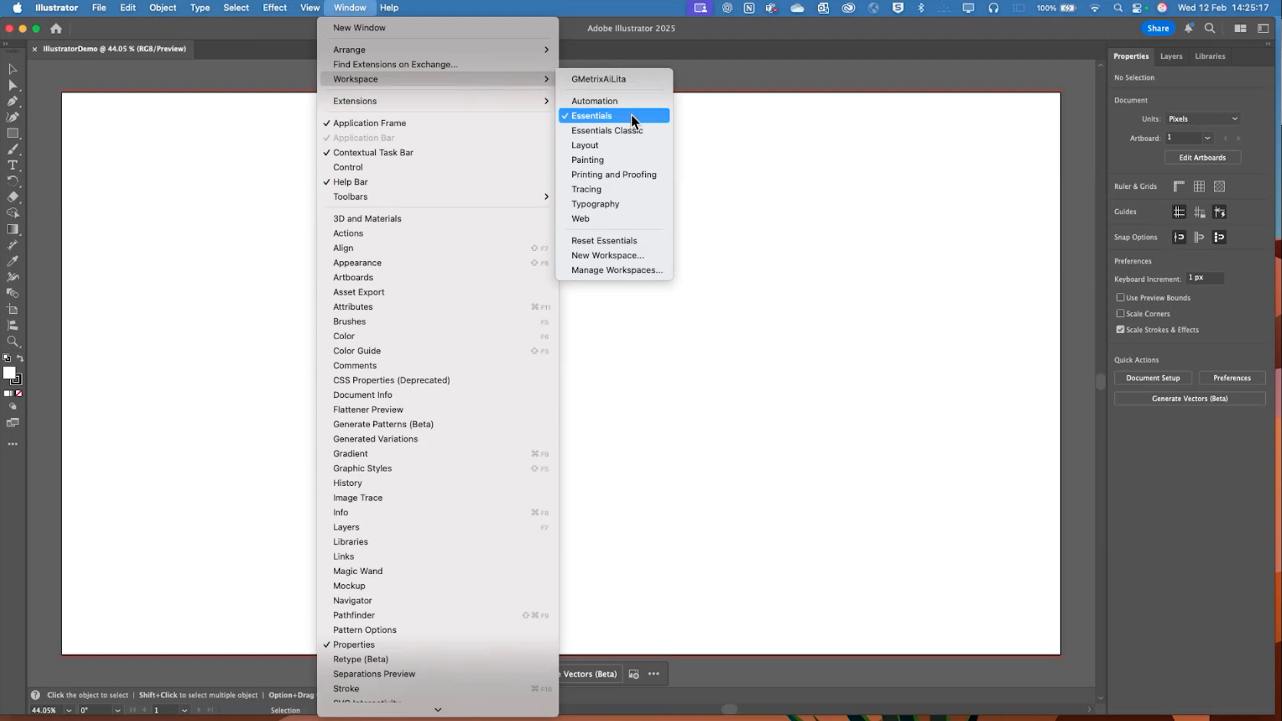
pyautogui.click(625, 160)
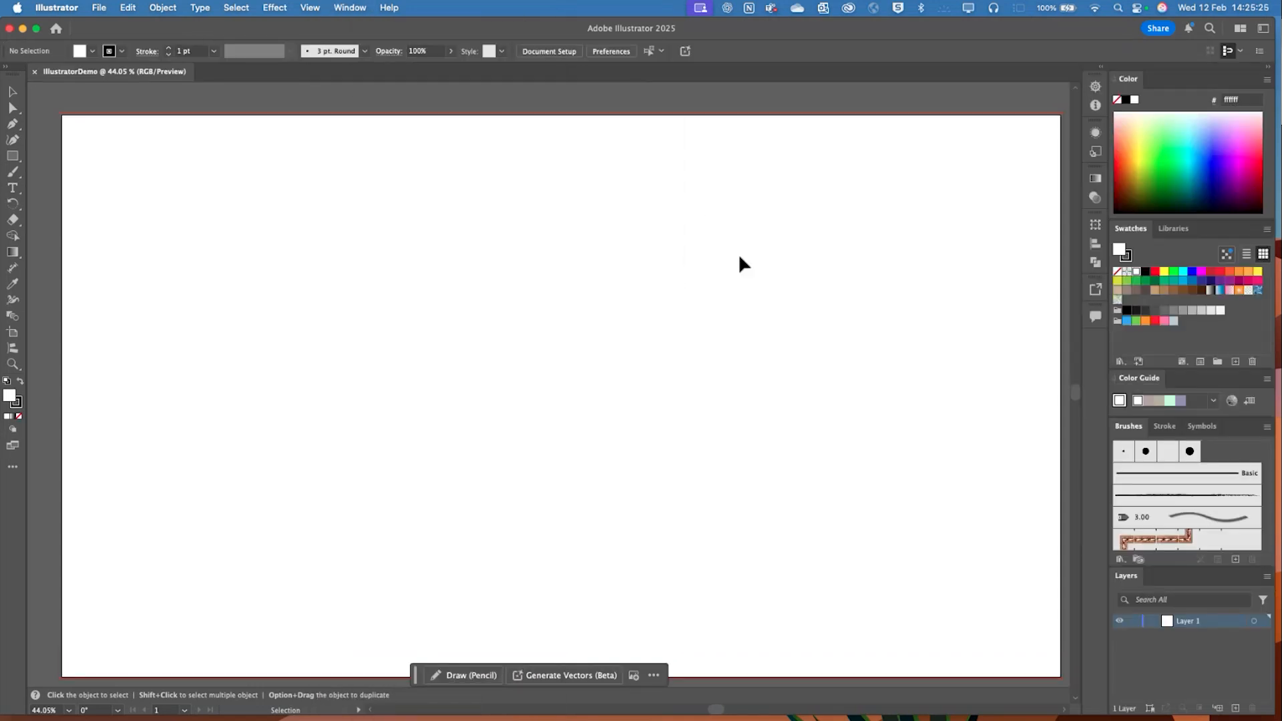
pyautogui.scroll(-1, 730, 253)
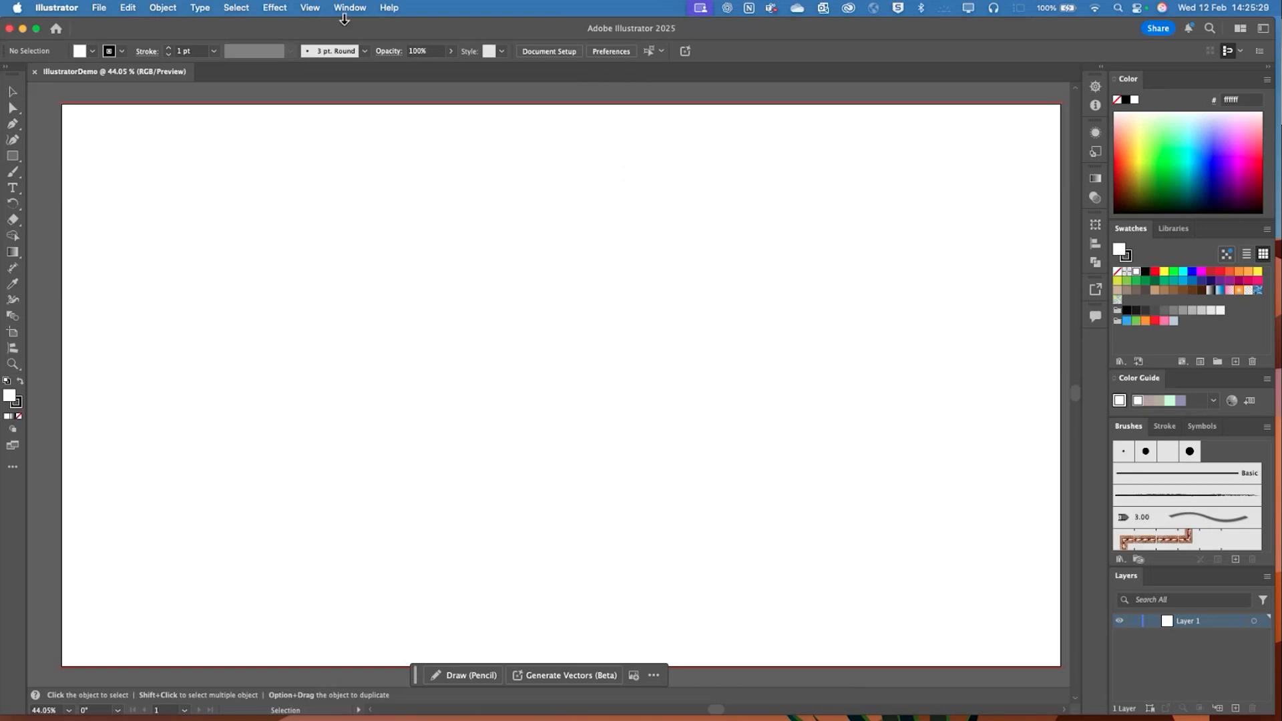
# Change the workspace to Typography
pyautogui.click(364, 7)
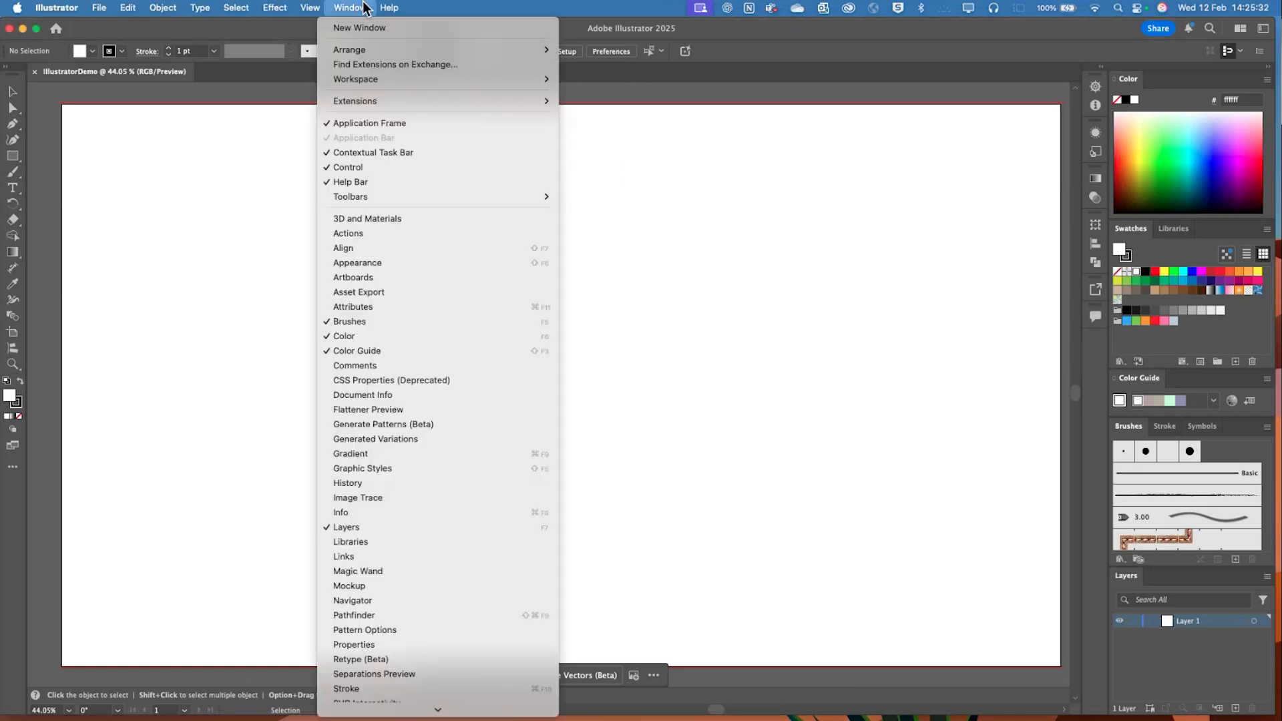
pyautogui.moveTo(364, 79)
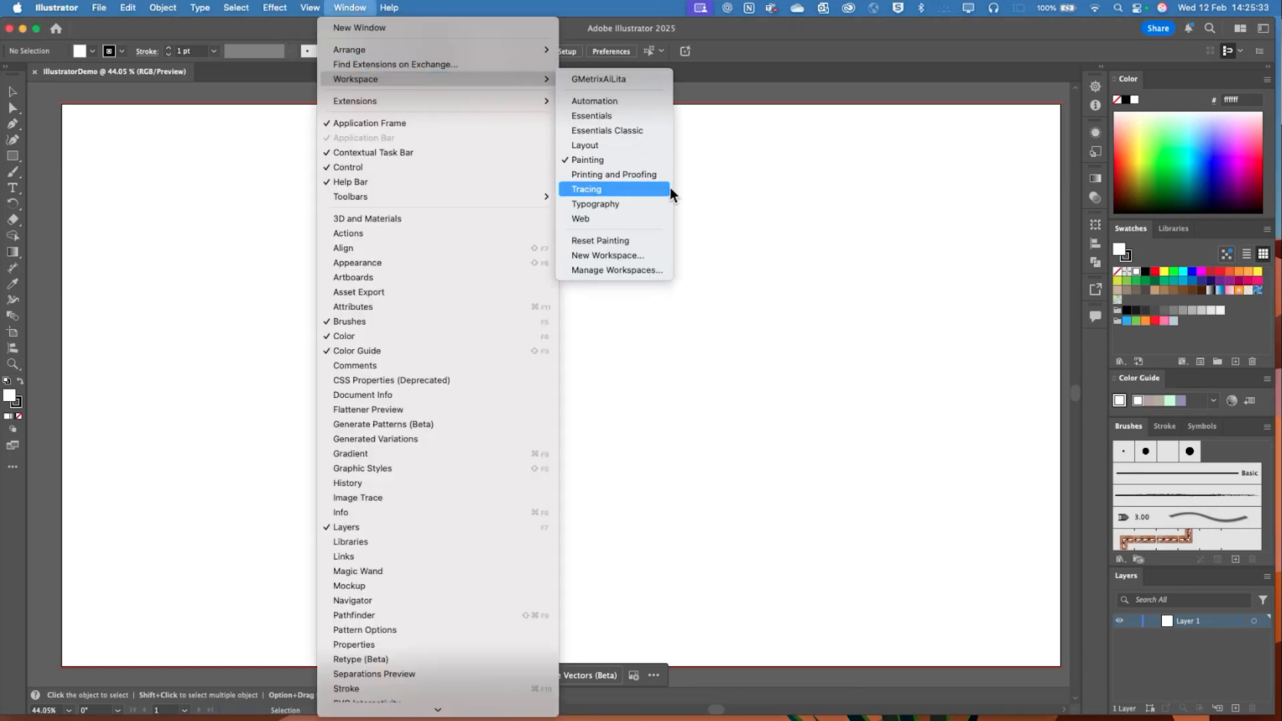
pyautogui.click(639, 204)
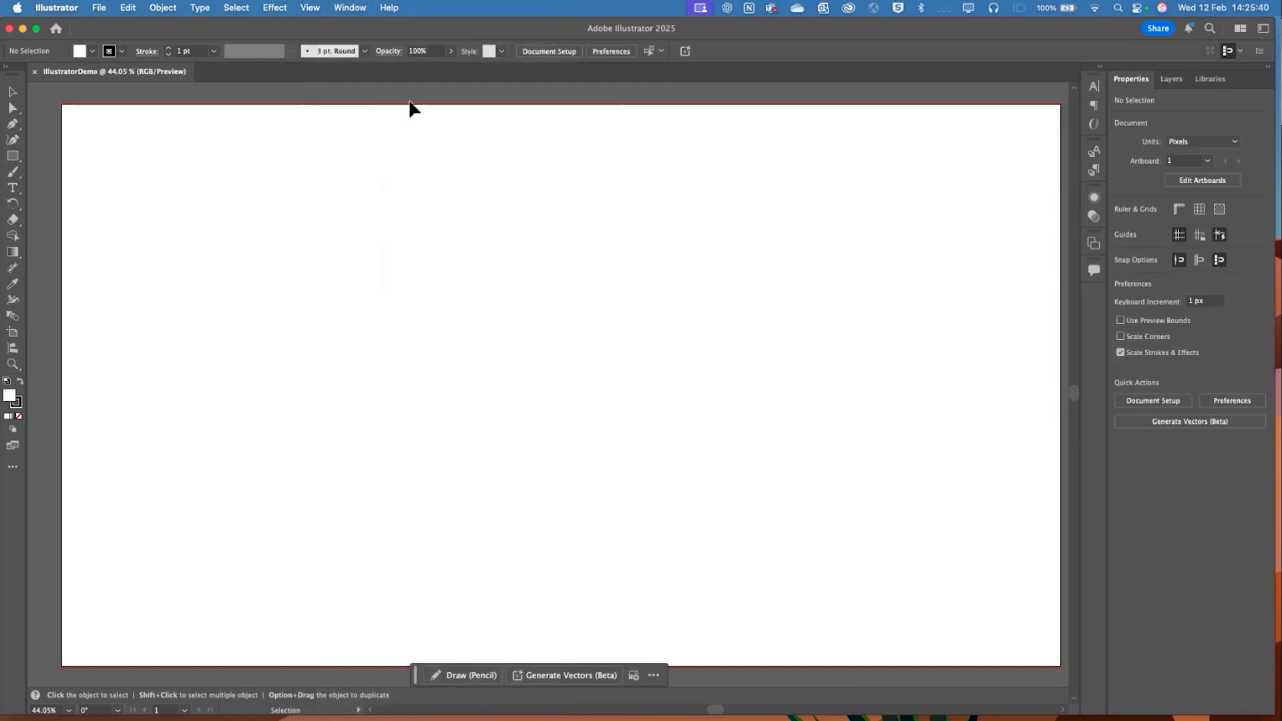
# Return the interface to the Essentials workspace
pyautogui.click(341, 11)
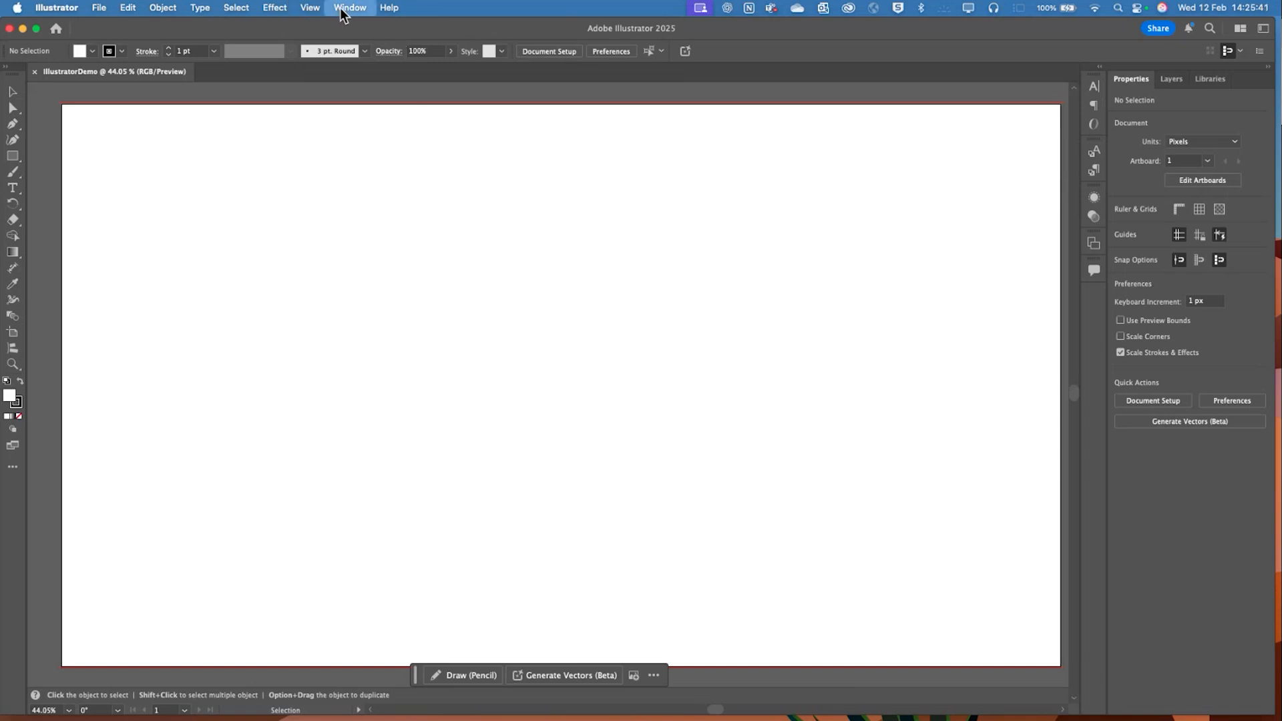
pyautogui.moveTo(385, 79)
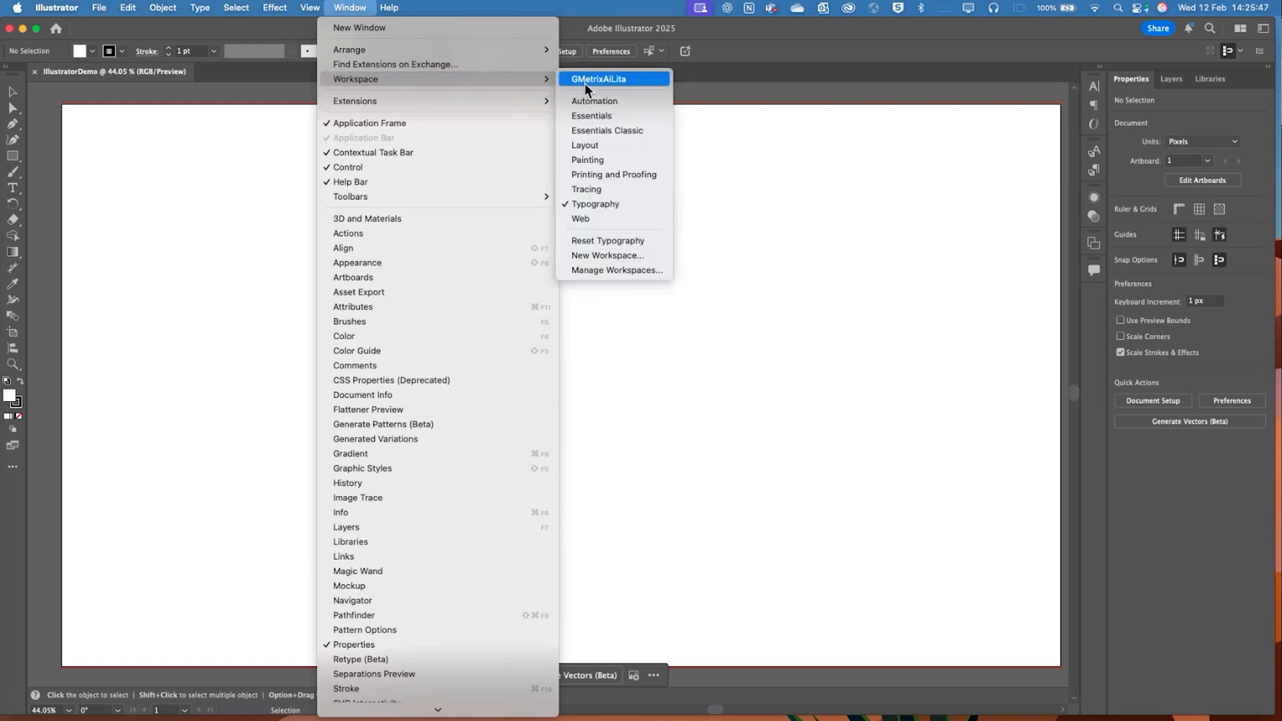
pyautogui.click(602, 116)
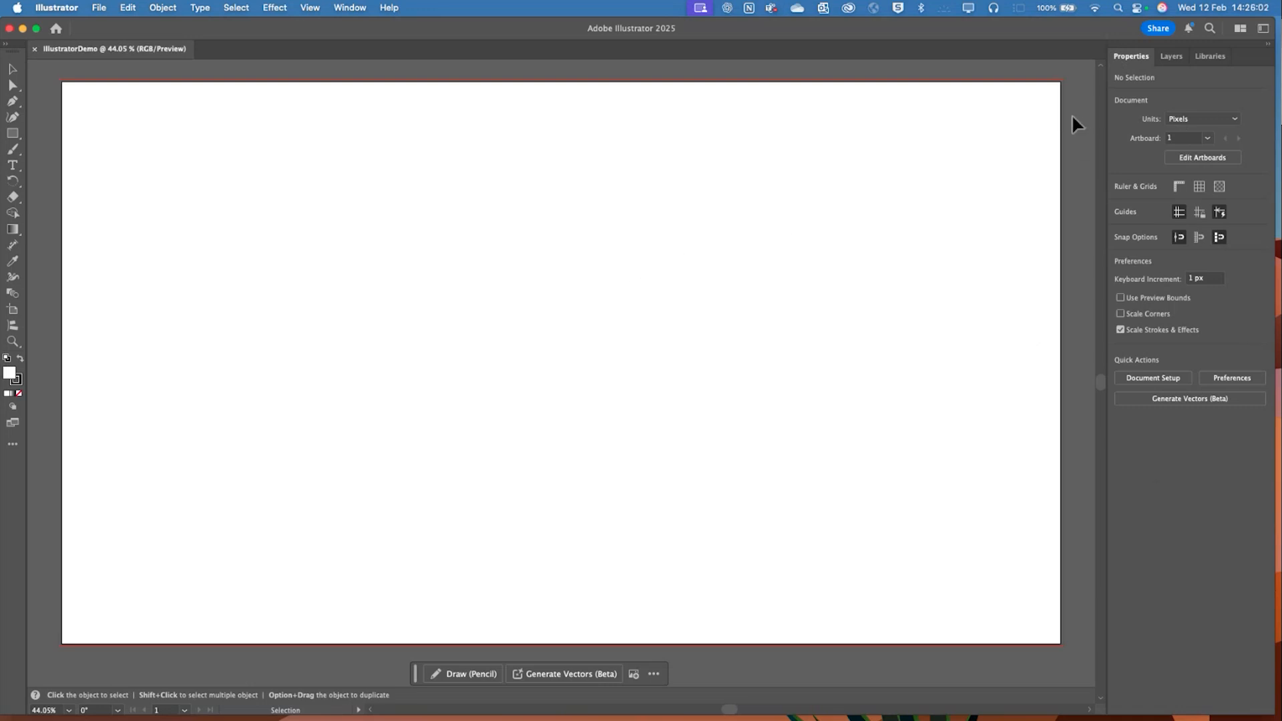
# View the contents of the Layers and Libraries panels and close the Libraries panel
pyautogui.click(1171, 56)
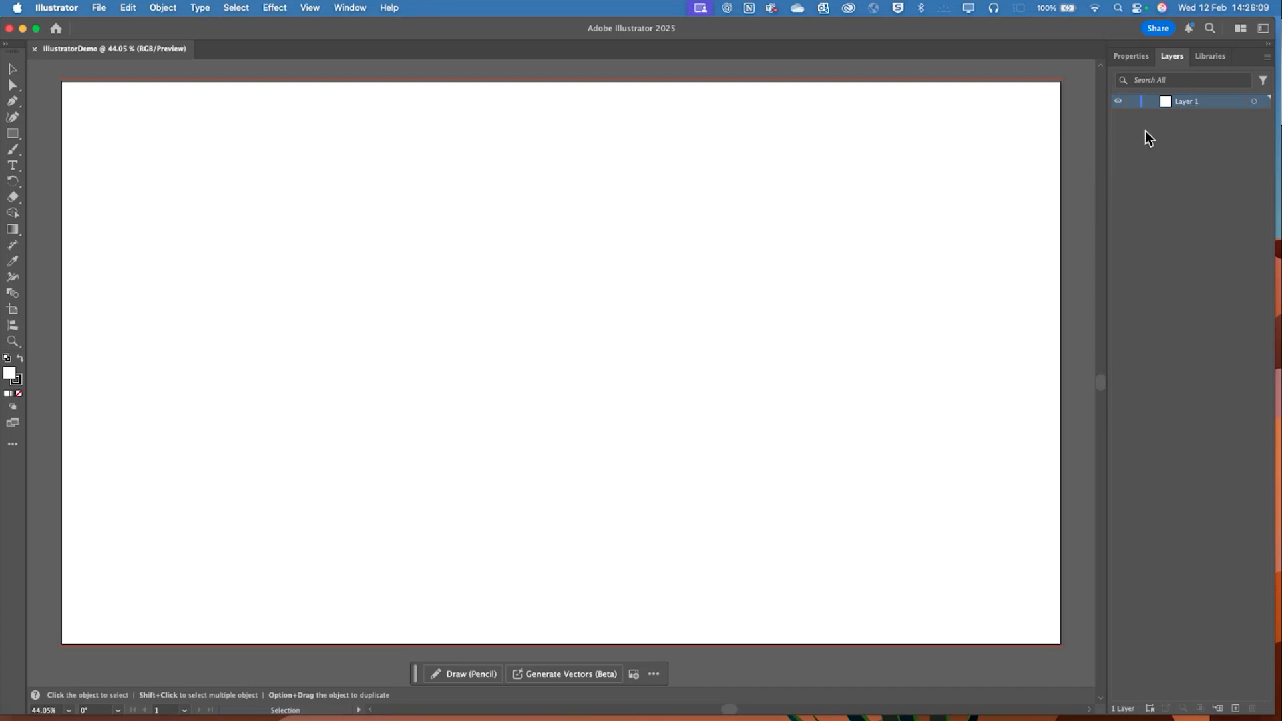
pyautogui.click(1199, 58)
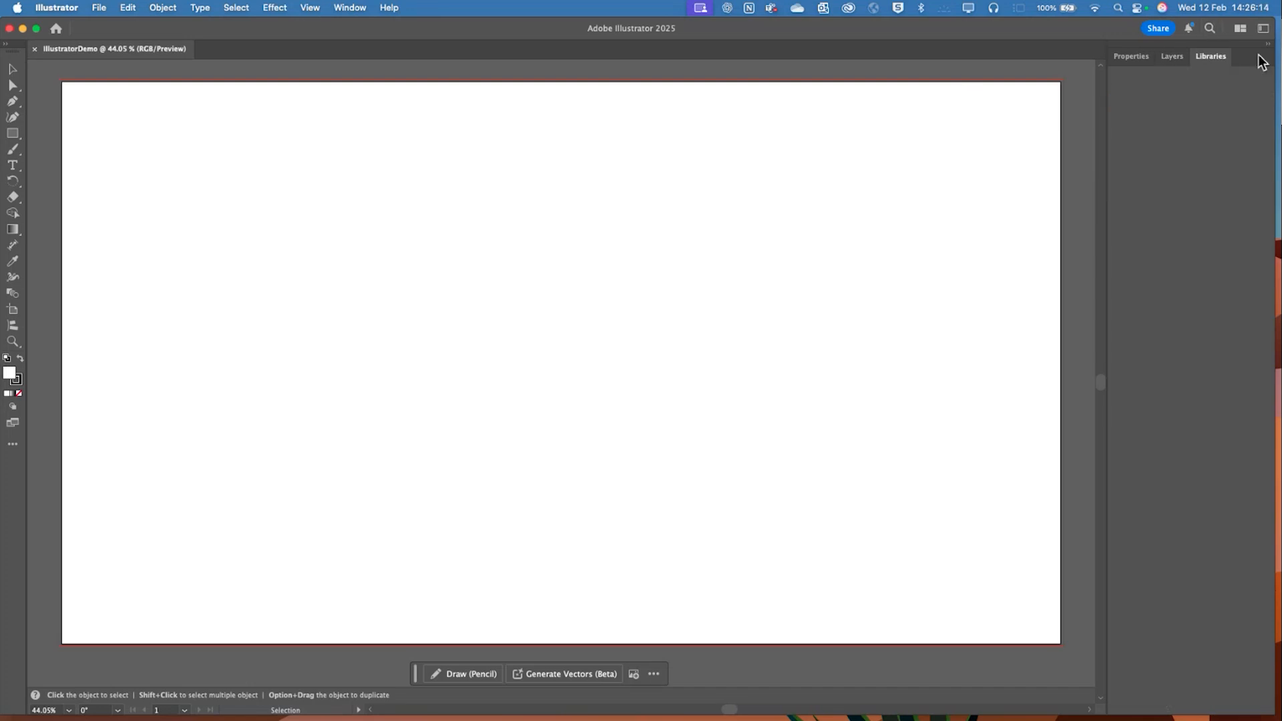
pyautogui.rightClick(1210, 54)
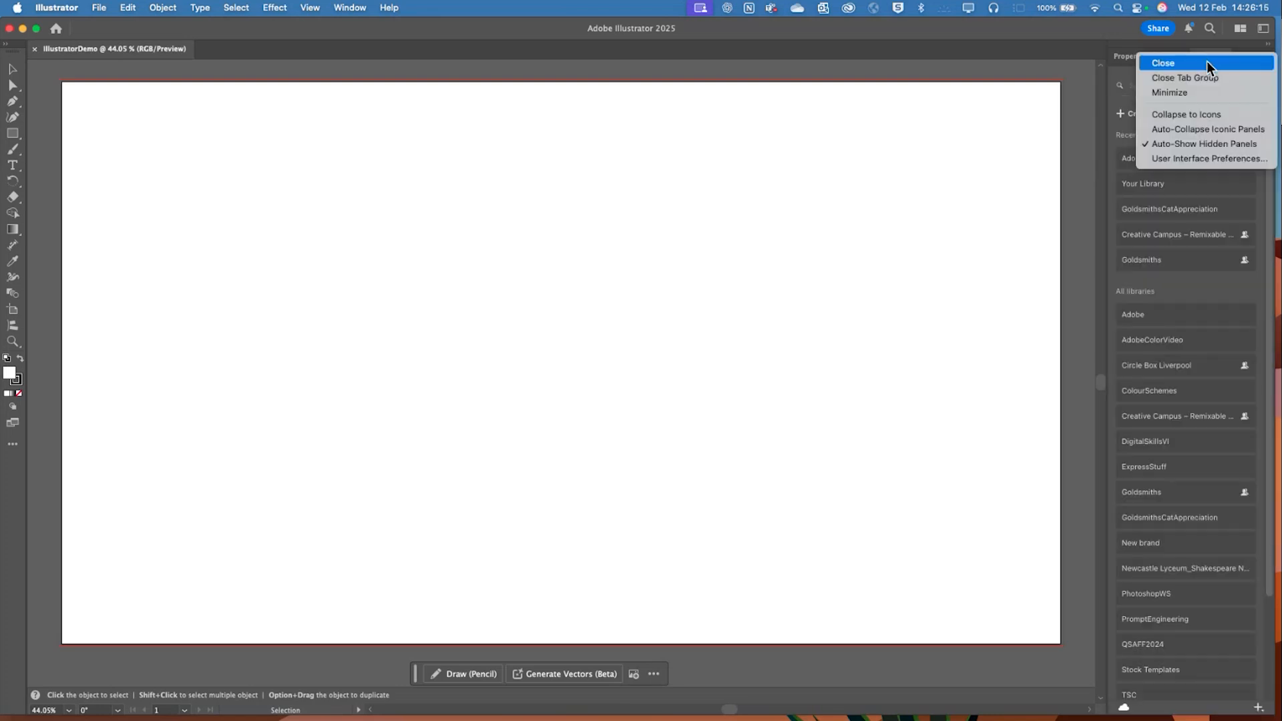
pyautogui.click(1206, 62)
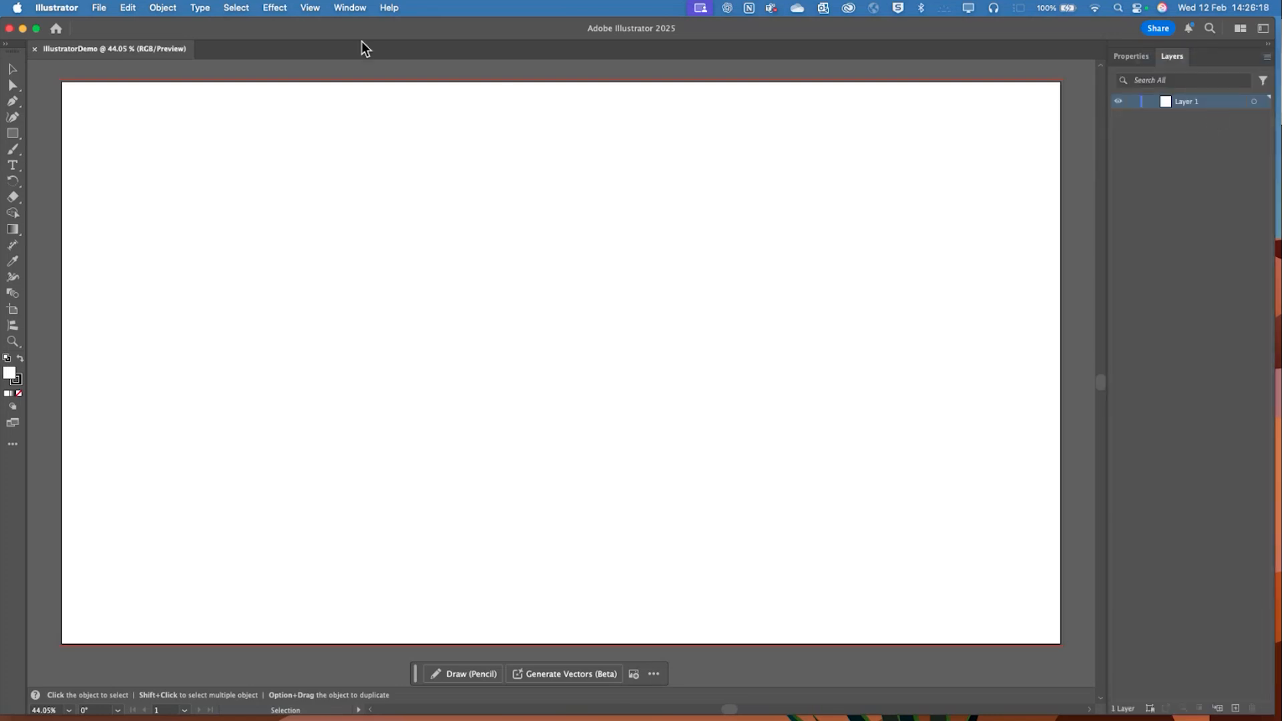
pyautogui.click(352, 8)
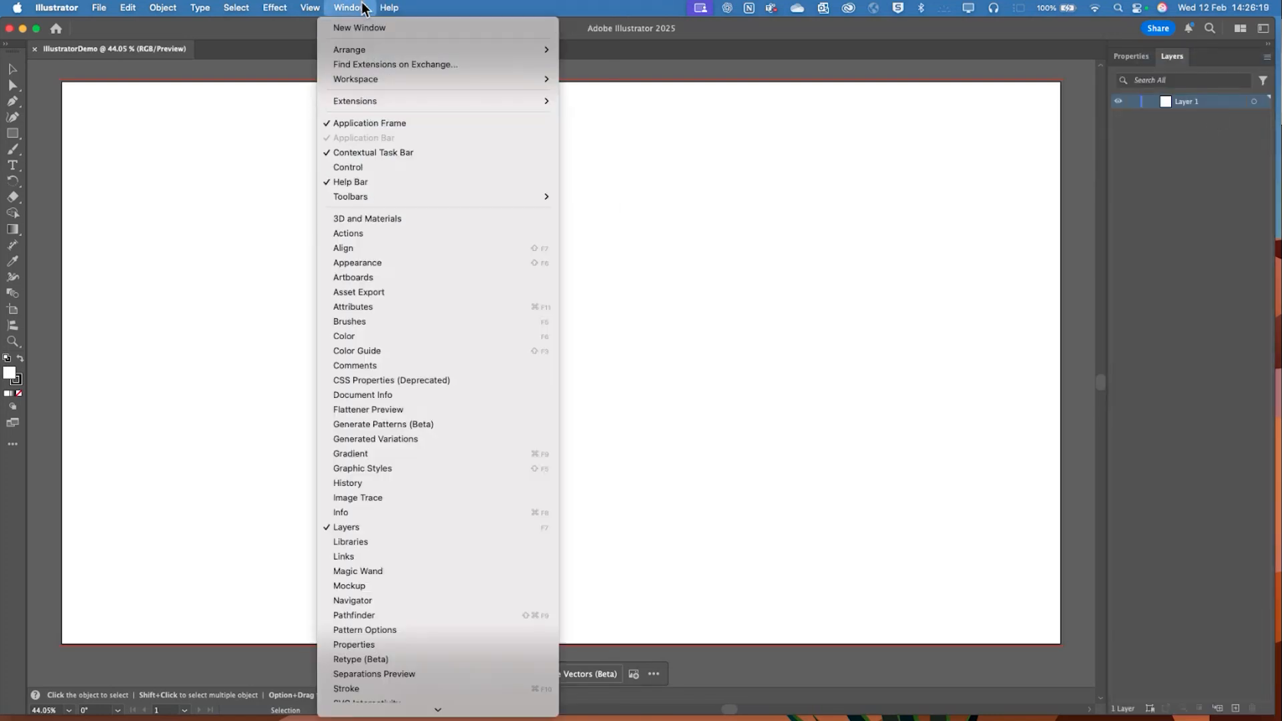
pyautogui.moveTo(434, 713)
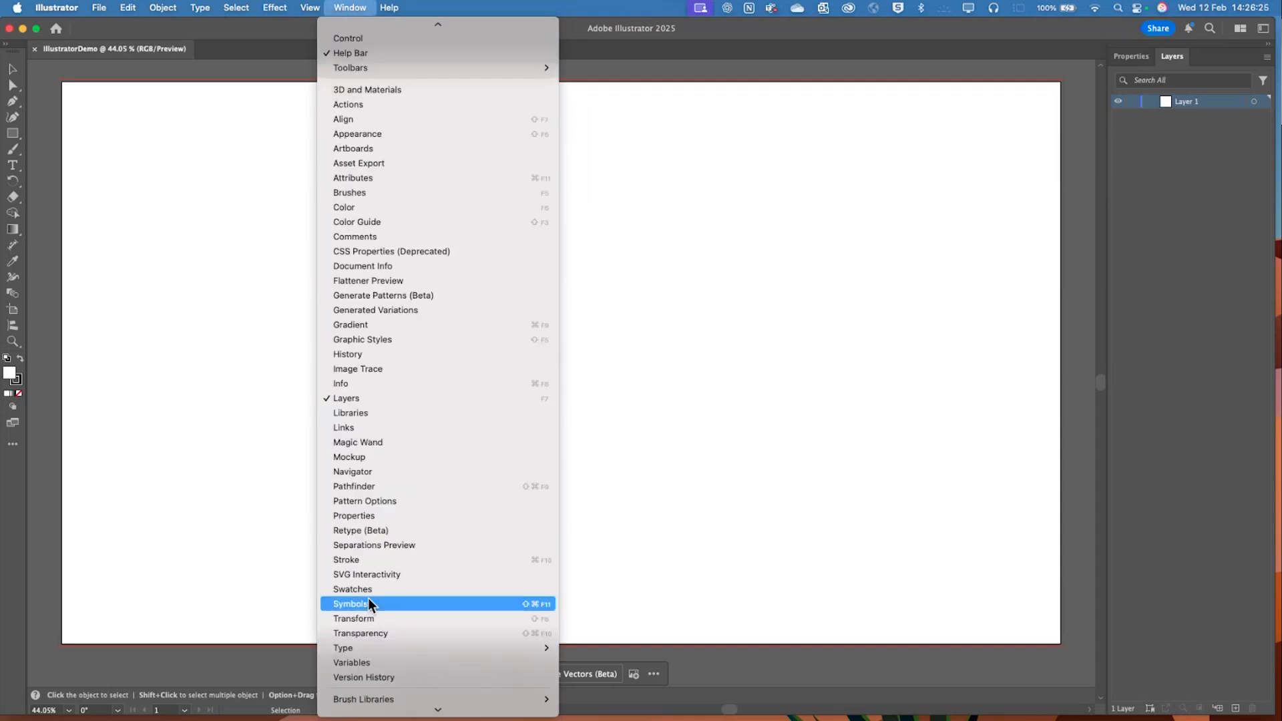
pyautogui.click(218, 298)
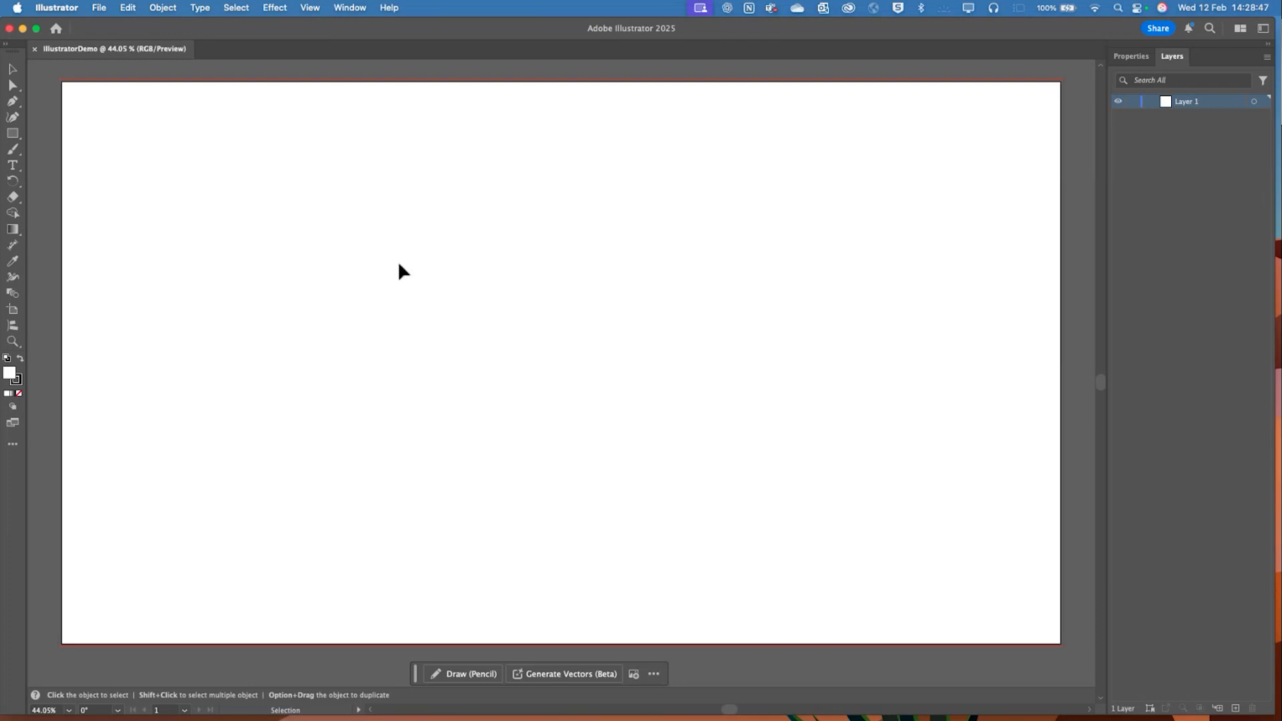
# Draw a freehand rectangle about 352 × 383 px in the artboard's upper-left area and delete it
pyautogui.click(15, 135)
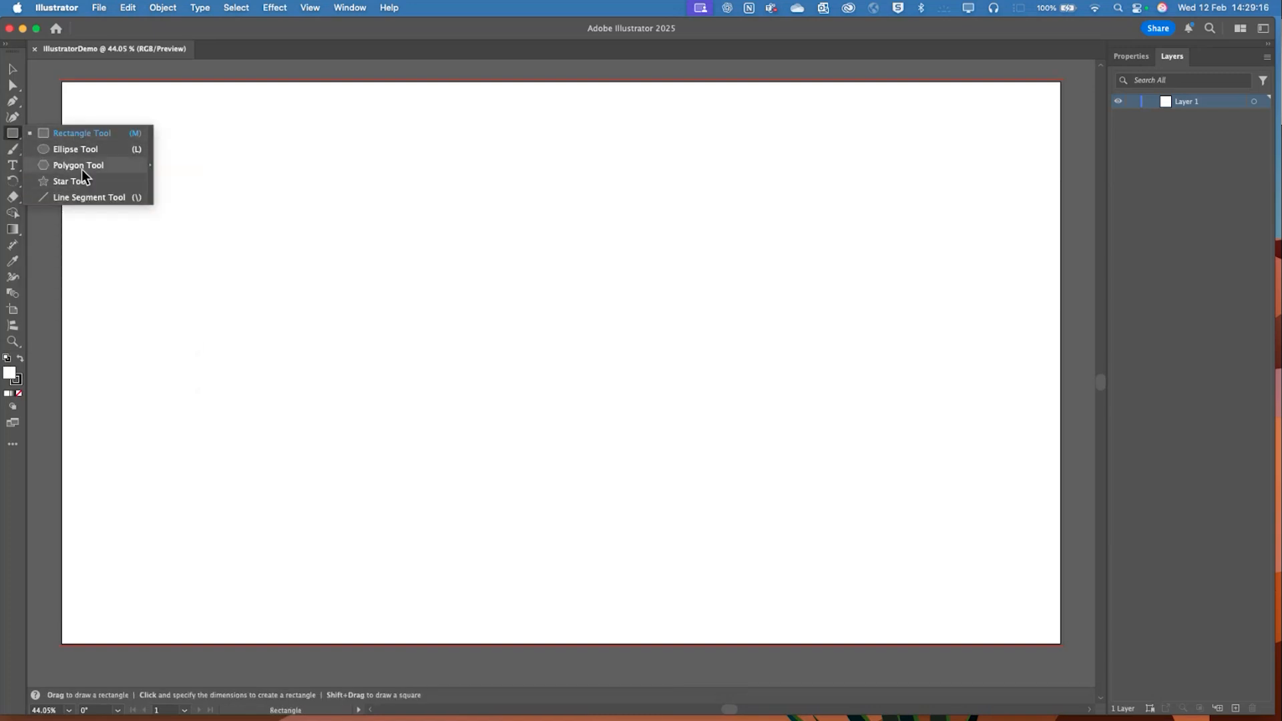
pyautogui.click(83, 133)
pyautogui.moveTo(166, 151); pyautogui.dragTo(348, 349)
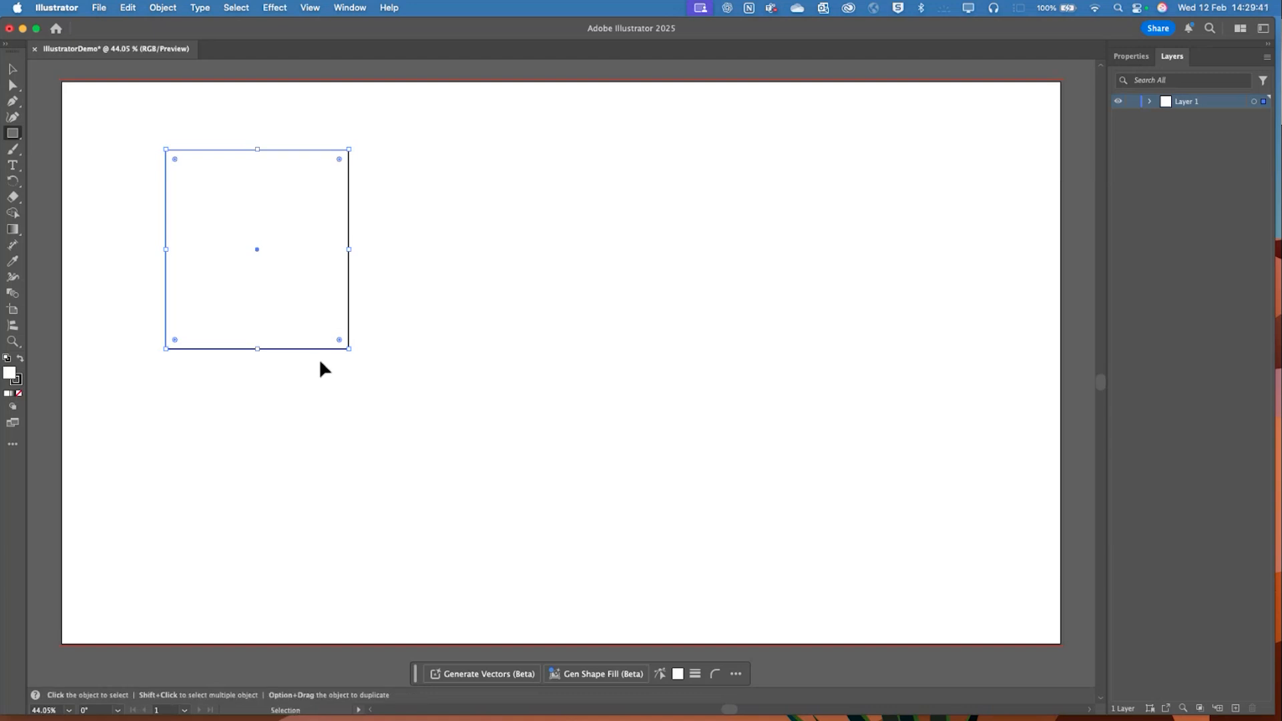
pyautogui.press('Delete')
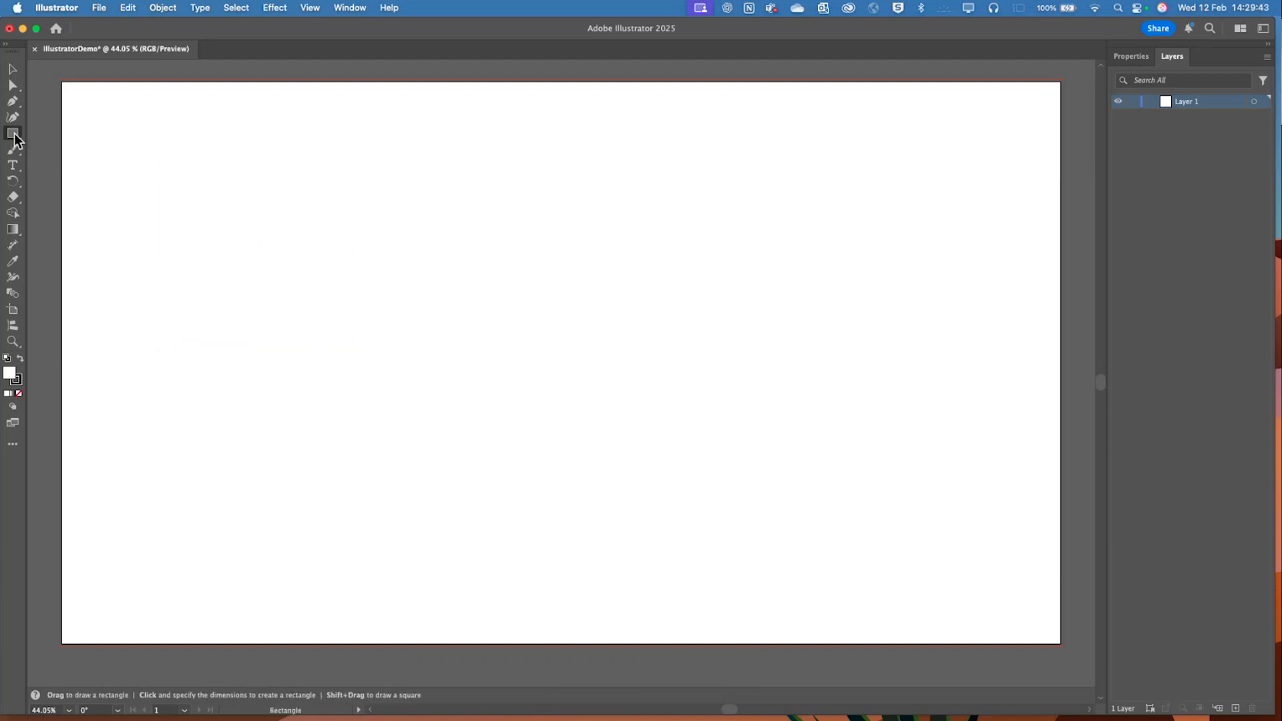
# Create a rectangle with an exact width of 300 px and height of 400 px in the artboard's left half
pyautogui.click(217, 185)
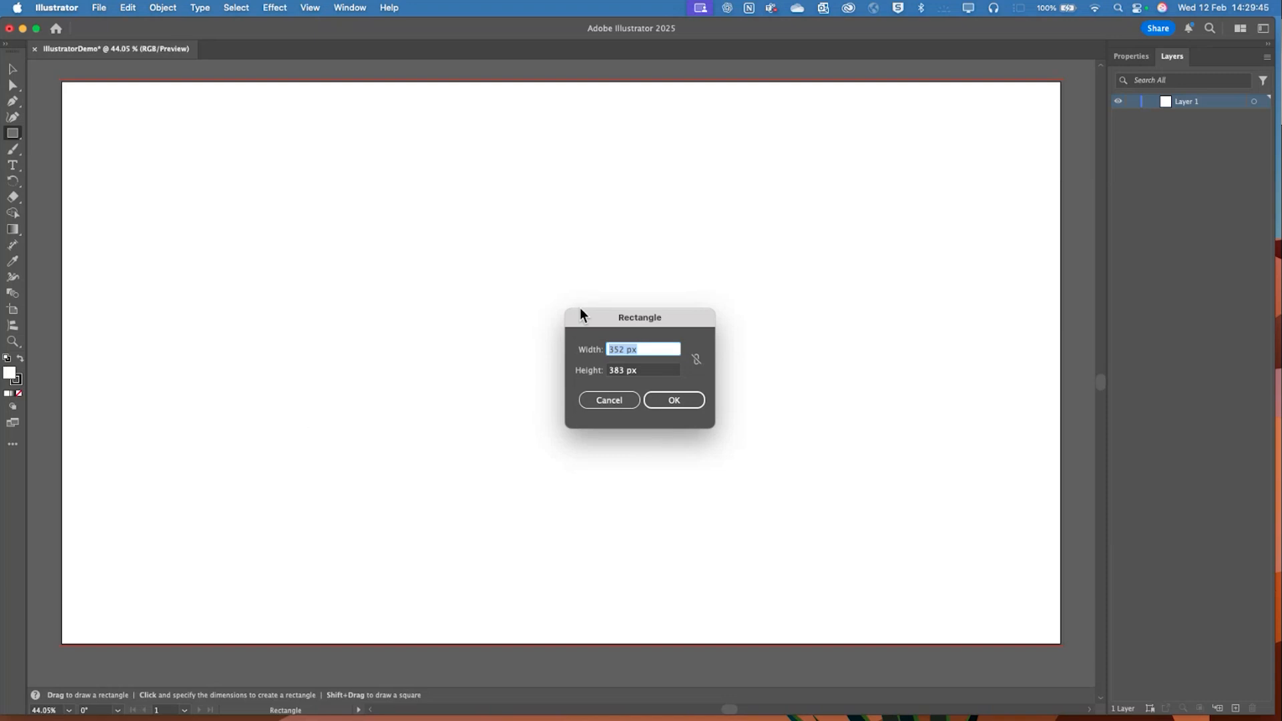
pyautogui.moveTo(580, 314); pyautogui.dragTo(537, 260)
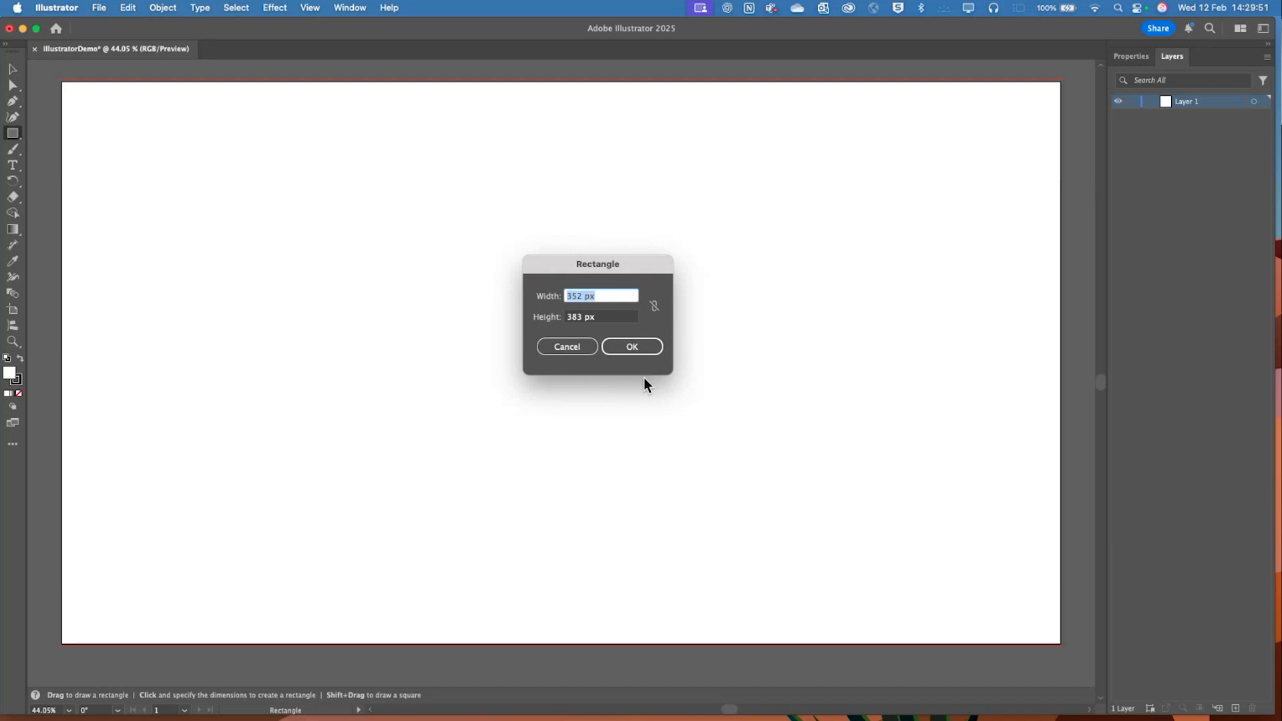
pyautogui.write('300')
pyautogui.press('Tab')
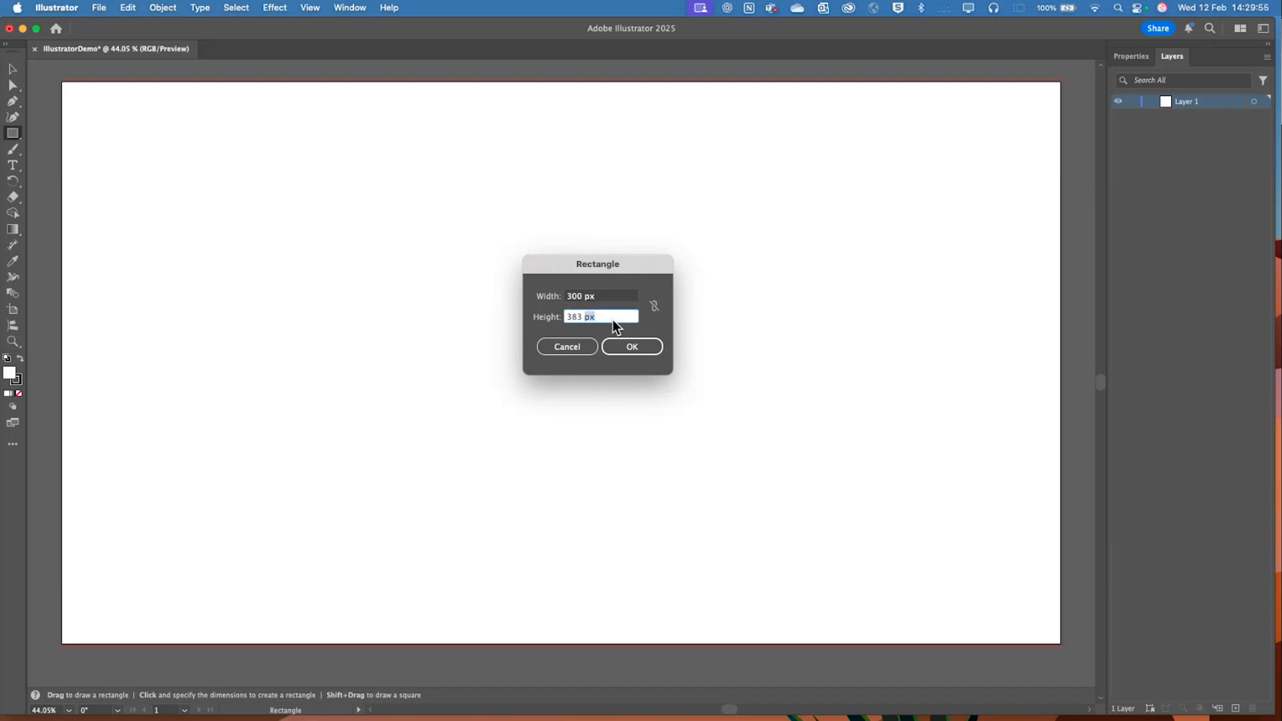
pyautogui.write('3')
pyautogui.press('BackSpace')
pyautogui.write('400')
pyautogui.click(623, 347)
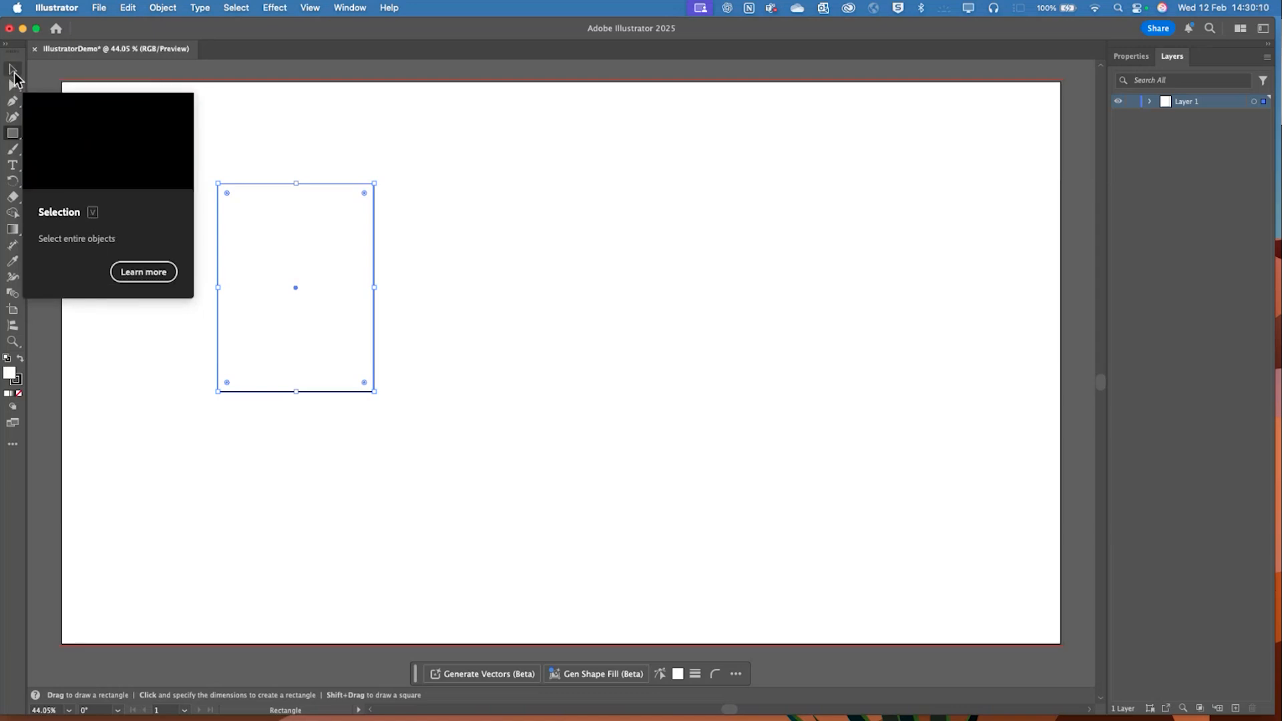
# Stretch the rectangle wider and slightly shorter from its top-right corner with the Selection tool
pyautogui.click(15, 70)
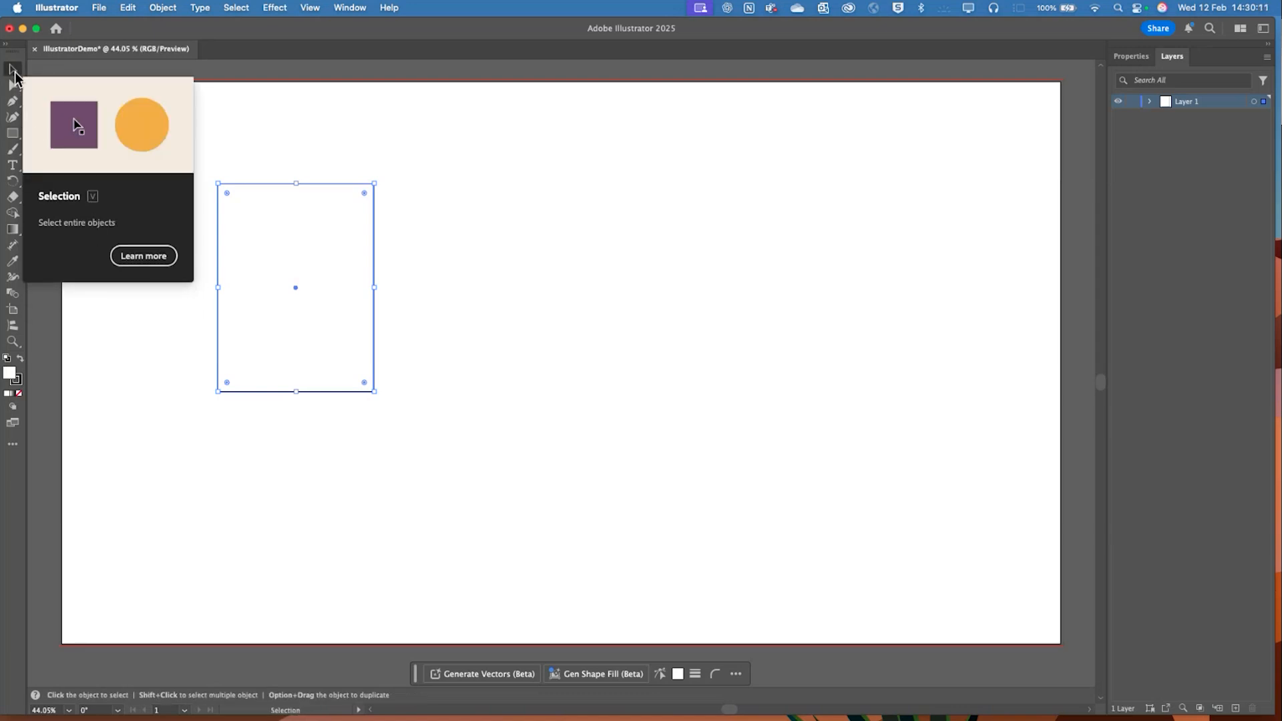
pyautogui.click(739, 352)
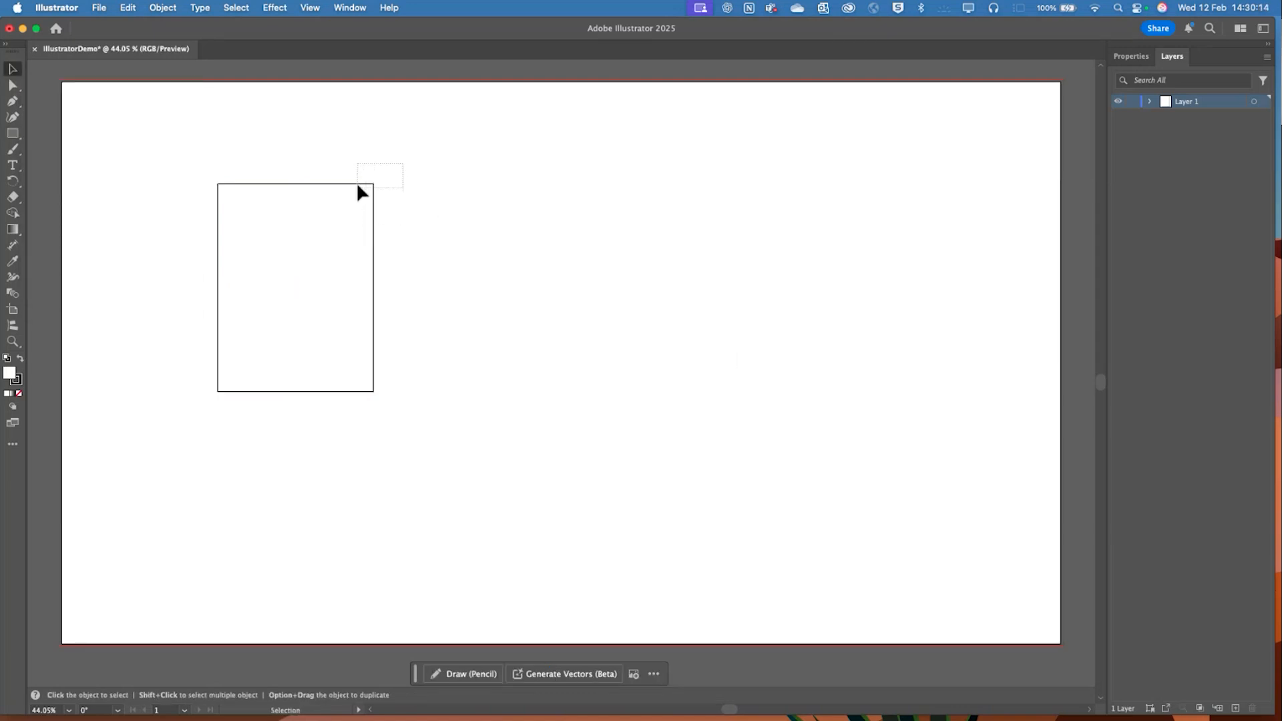
pyautogui.moveTo(357, 186); pyautogui.dragTo(359, 187)
pyautogui.click(526, 266)
pyautogui.click(312, 251)
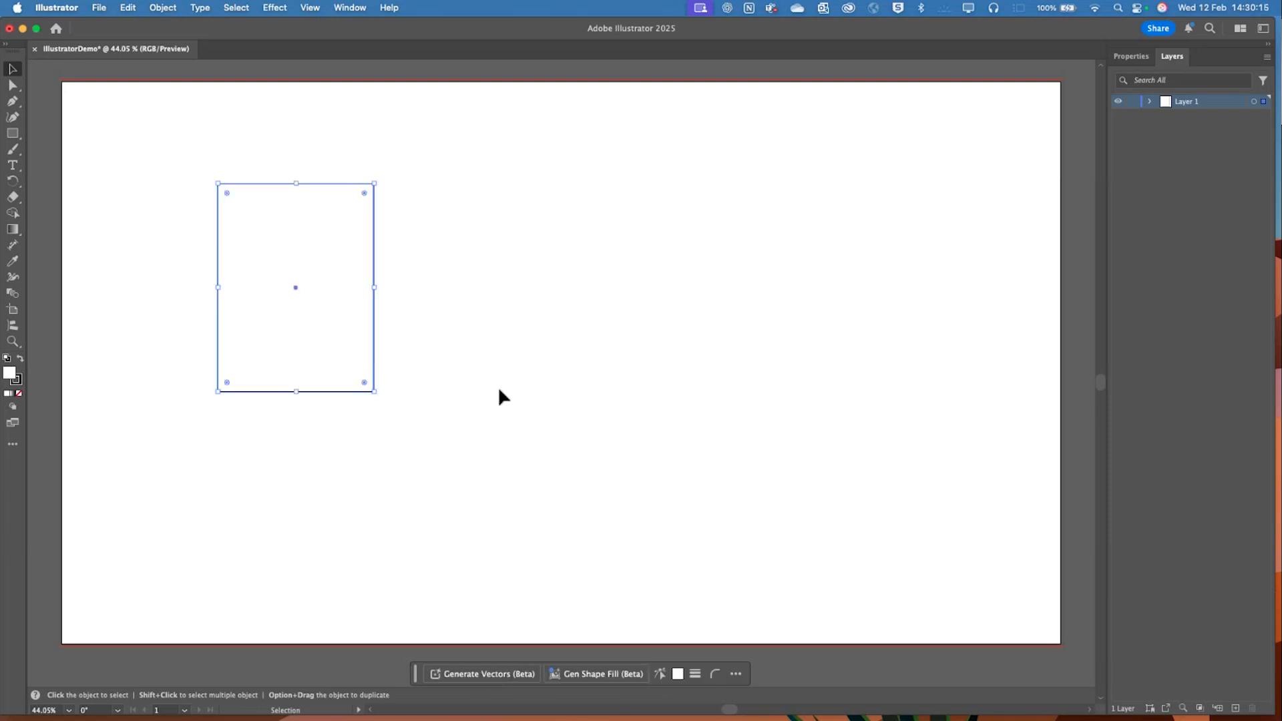
pyautogui.moveTo(371, 181); pyautogui.dragTo(496, 193)
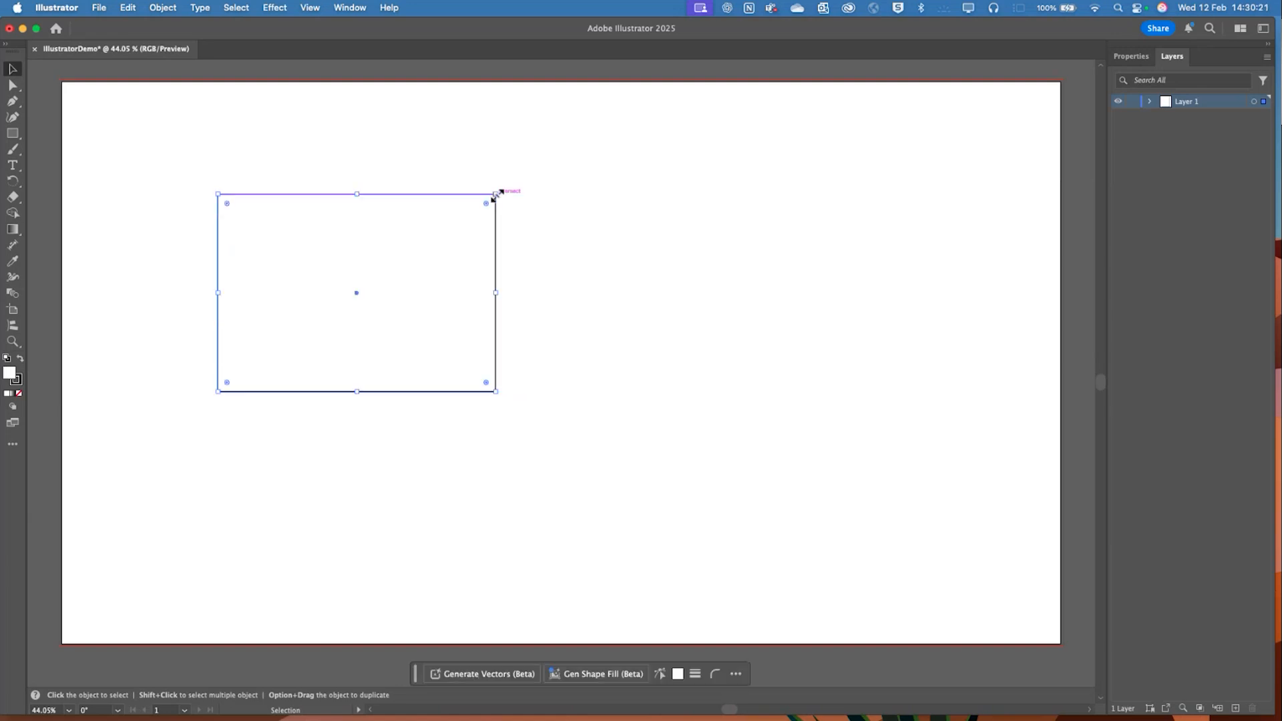
# Resize the rectangle from its bottom-right corner to about 441 × 462 px
pyautogui.click(657, 367)
pyautogui.click(495, 376)
pyautogui.click(572, 364)
pyautogui.click(403, 294)
pyautogui.moveTo(496, 392); pyautogui.dragTo(447, 434)
pyautogui.click(561, 479)
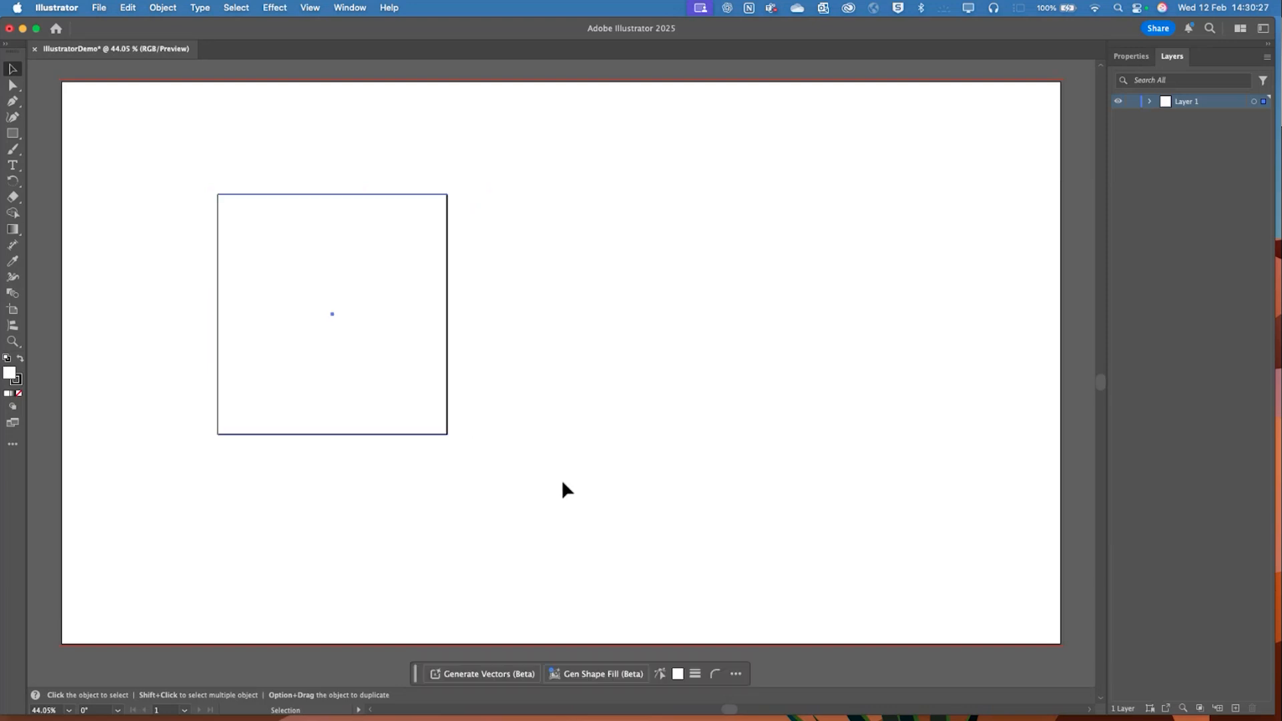
# Try adjusting the rectangle's corners with the live corner control in its top-left corner
pyautogui.click(415, 341)
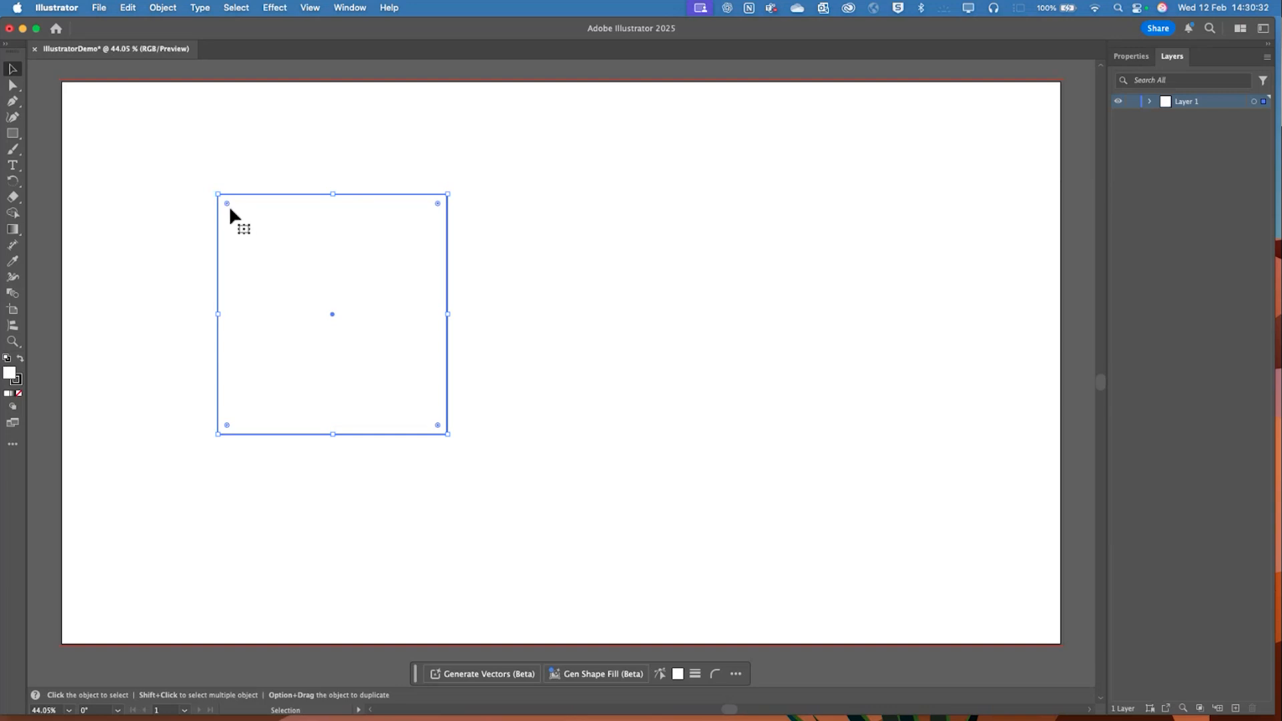
pyautogui.moveTo(227, 203); pyautogui.dragTo(177, 154)
pyautogui.click(193, 143)
# Try the cyan and blue fill swatches on the rectangle and settle on bright green
pyautogui.click(325, 234)
pyautogui.click(1130, 58)
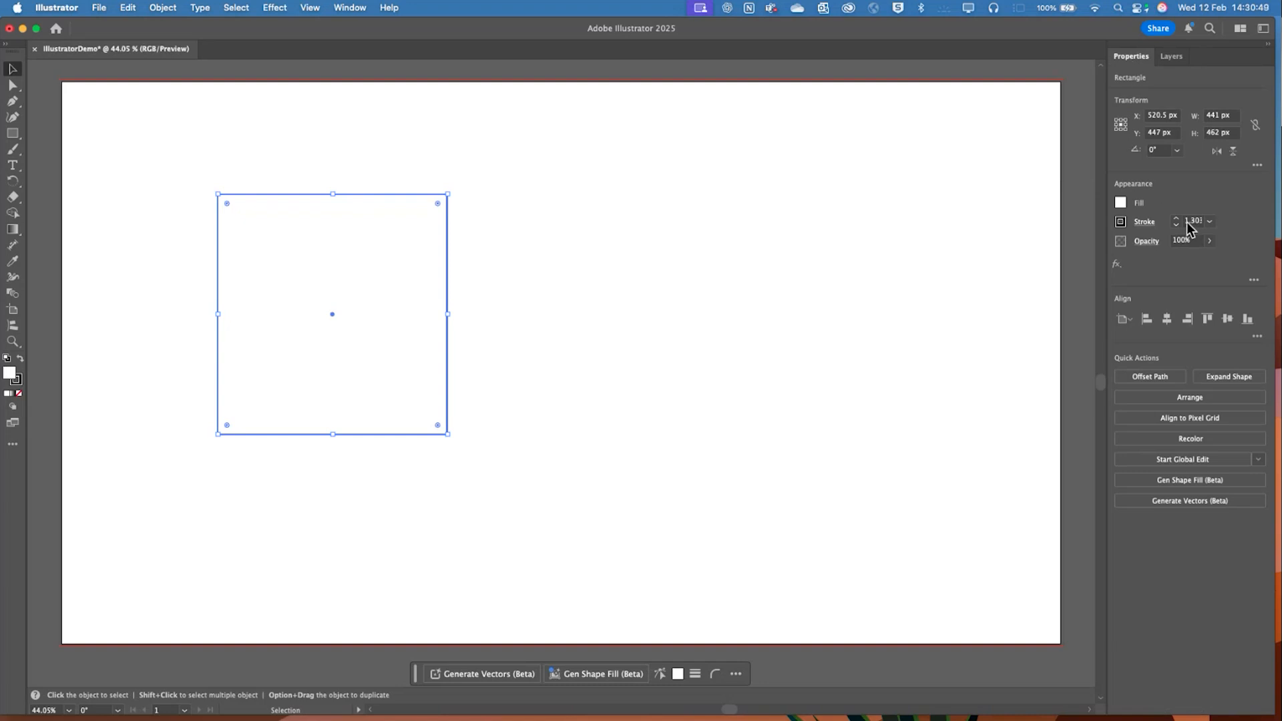
pyautogui.click(1119, 202)
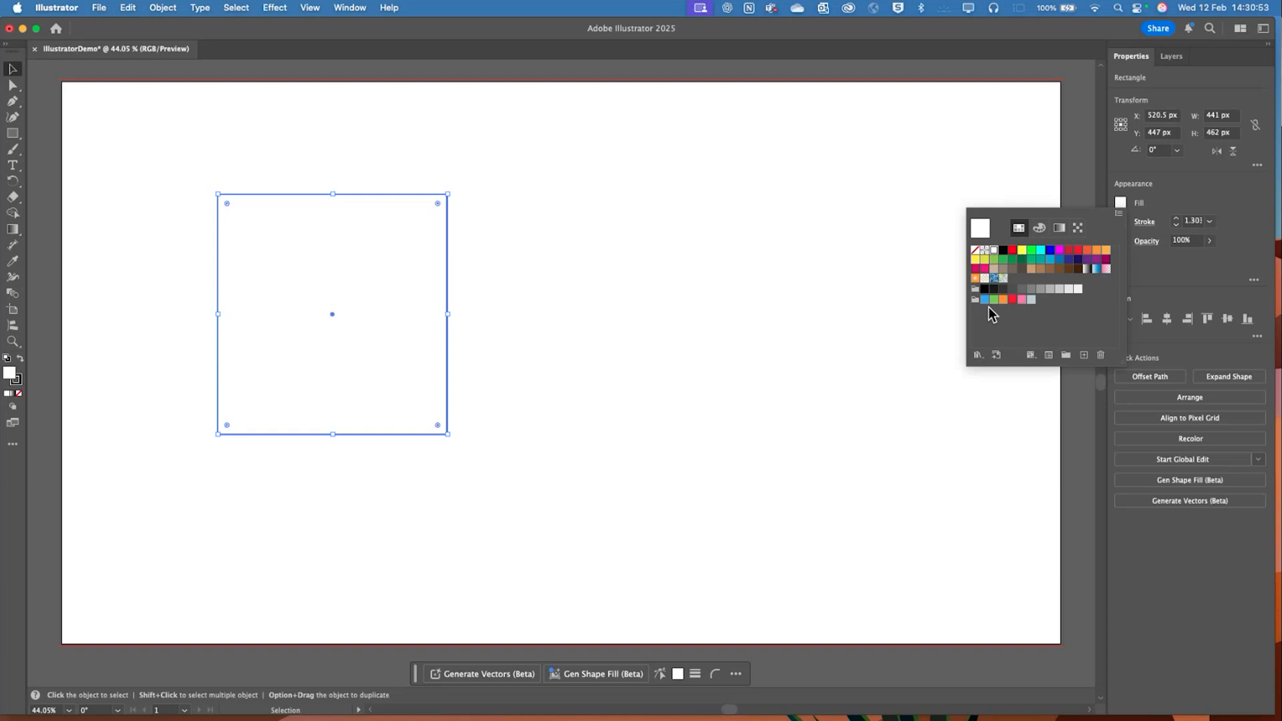
pyautogui.click(1030, 252)
pyautogui.click(1039, 253)
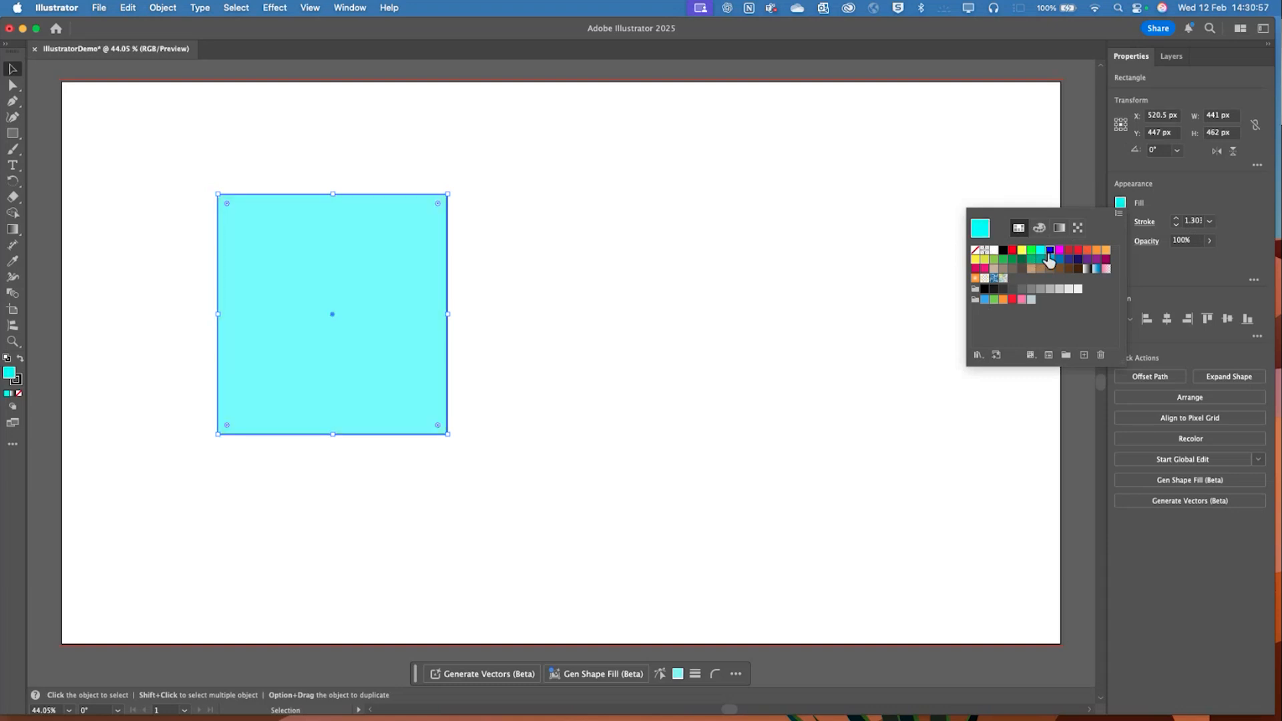
pyautogui.click(1049, 251)
pyautogui.click(1040, 252)
pyautogui.click(1032, 252)
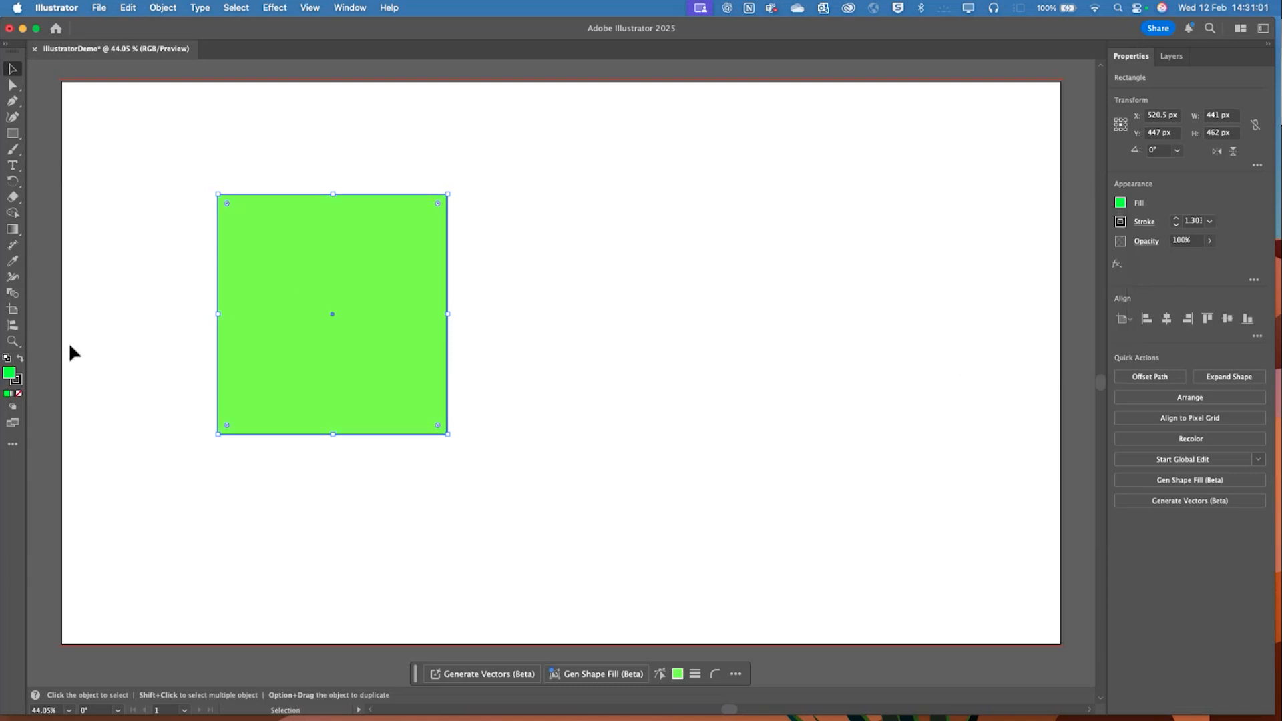
# Open the Color Picker for the rectangle's fill and pick purple b343dd, followed by pink e02298
pyautogui.doubleClick(8, 372)
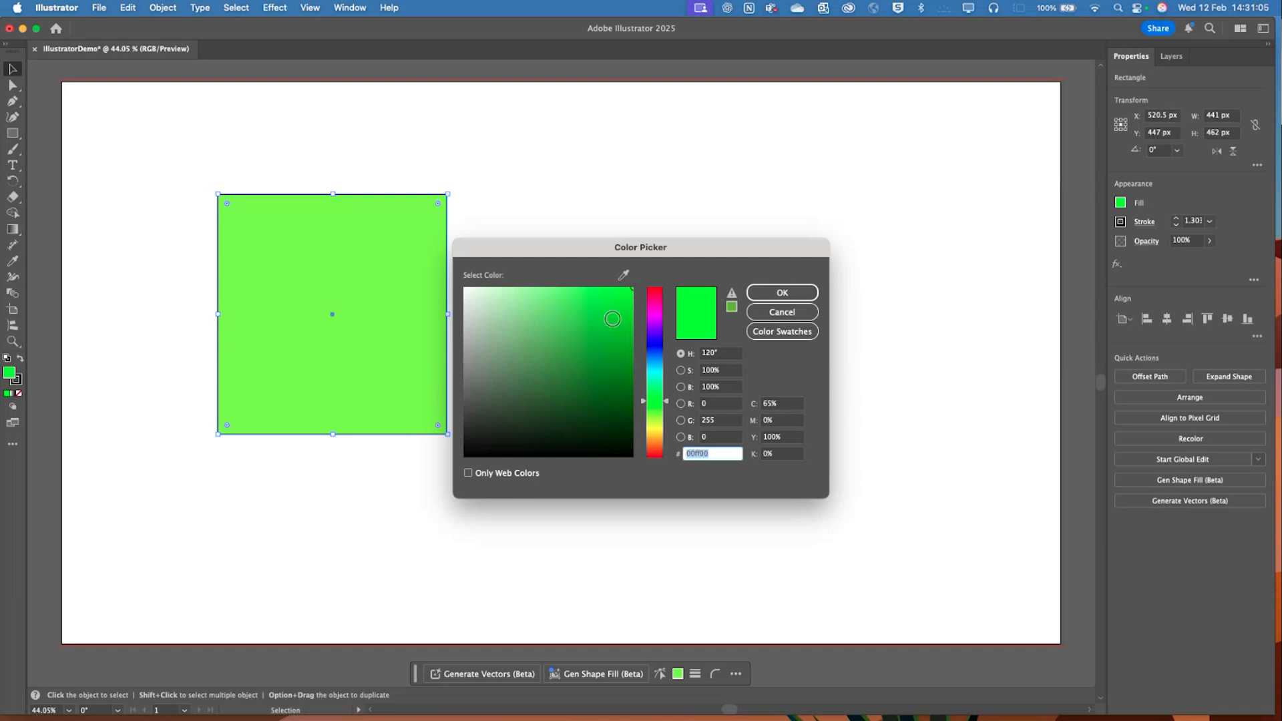
pyautogui.write('a04cbf')
pyautogui.moveTo(564, 336)
pyautogui.mouseDown()
pyautogui.moveTo(572, 329)
pyautogui.moveTo(503, 363)
pyautogui.moveTo(580, 313)
pyautogui.mouseUp()
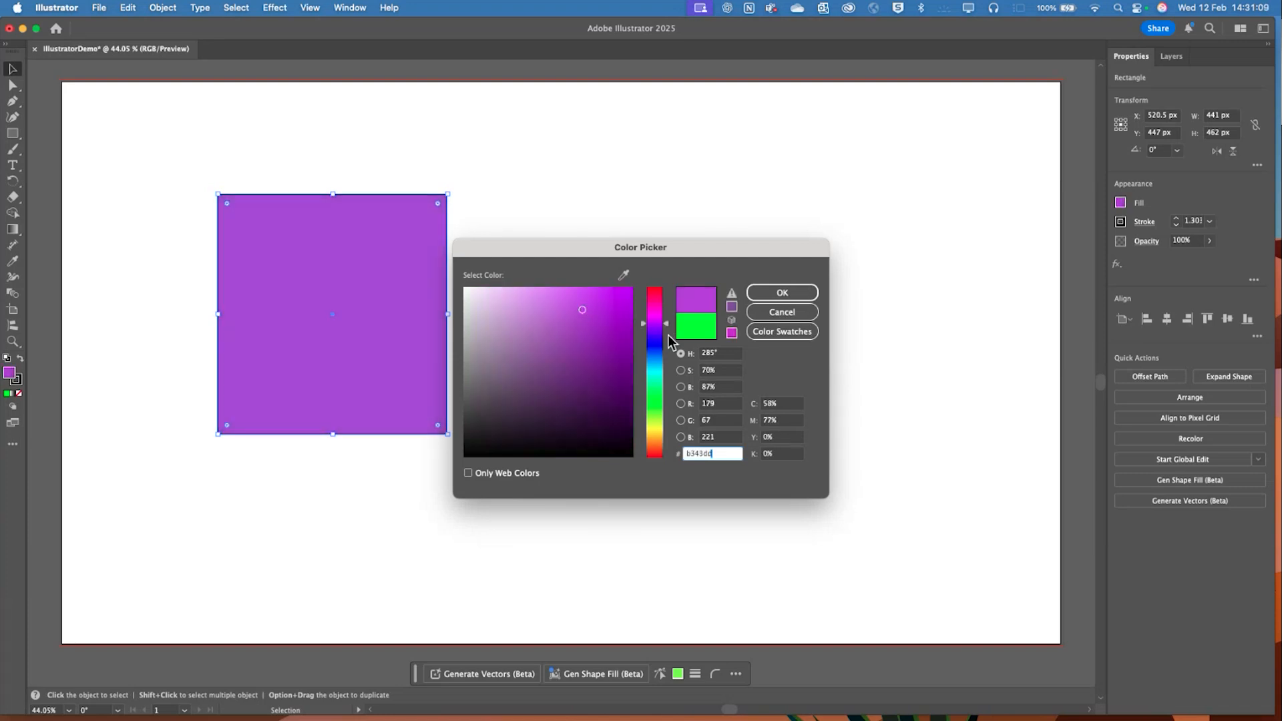
pyautogui.moveTo(654, 336)
pyautogui.mouseDown()
pyautogui.moveTo(654, 304)
pyautogui.moveTo(598, 302)
pyautogui.moveTo(608, 293)
pyautogui.moveTo(611, 319)
pyautogui.moveTo(617, 302)
pyautogui.moveTo(581, 339)
pyautogui.moveTo(537, 330)
pyautogui.moveTo(619, 311)
pyautogui.moveTo(608, 308)
pyautogui.mouseUp()
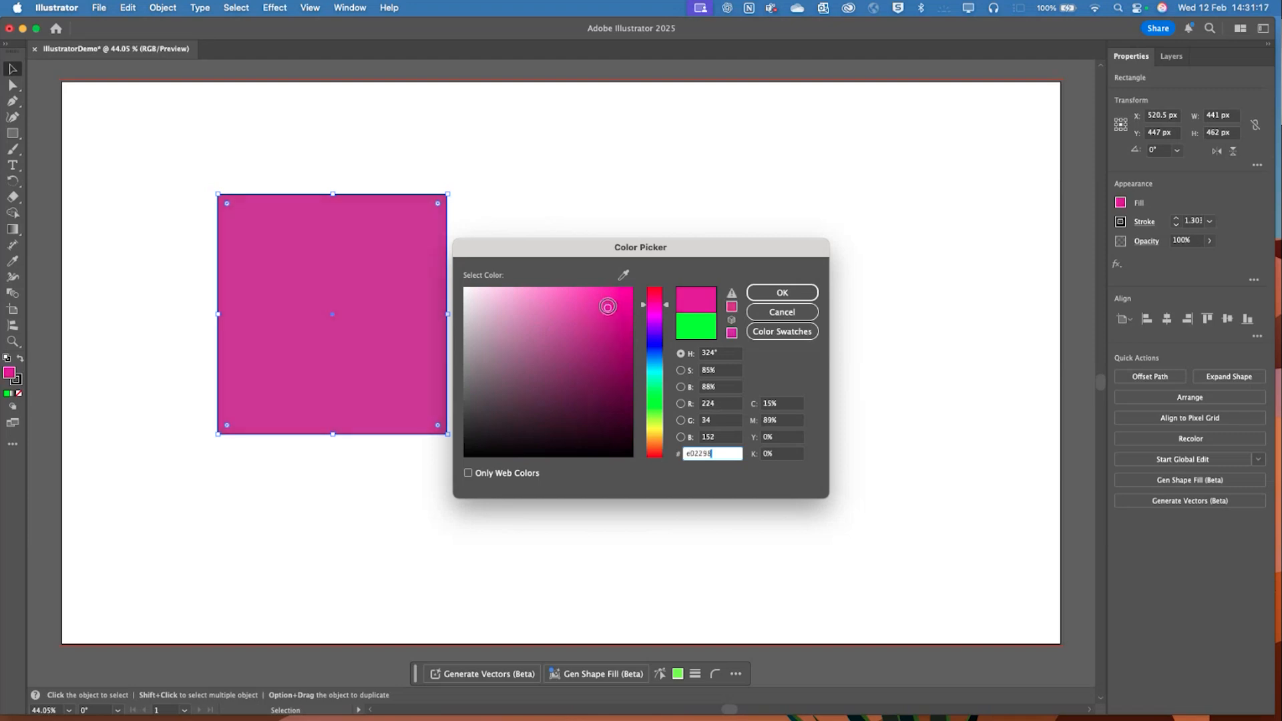
# Limit the Color Picker to web colors, choose the coral ff6666, and turn the limit off again
pyautogui.click(468, 473)
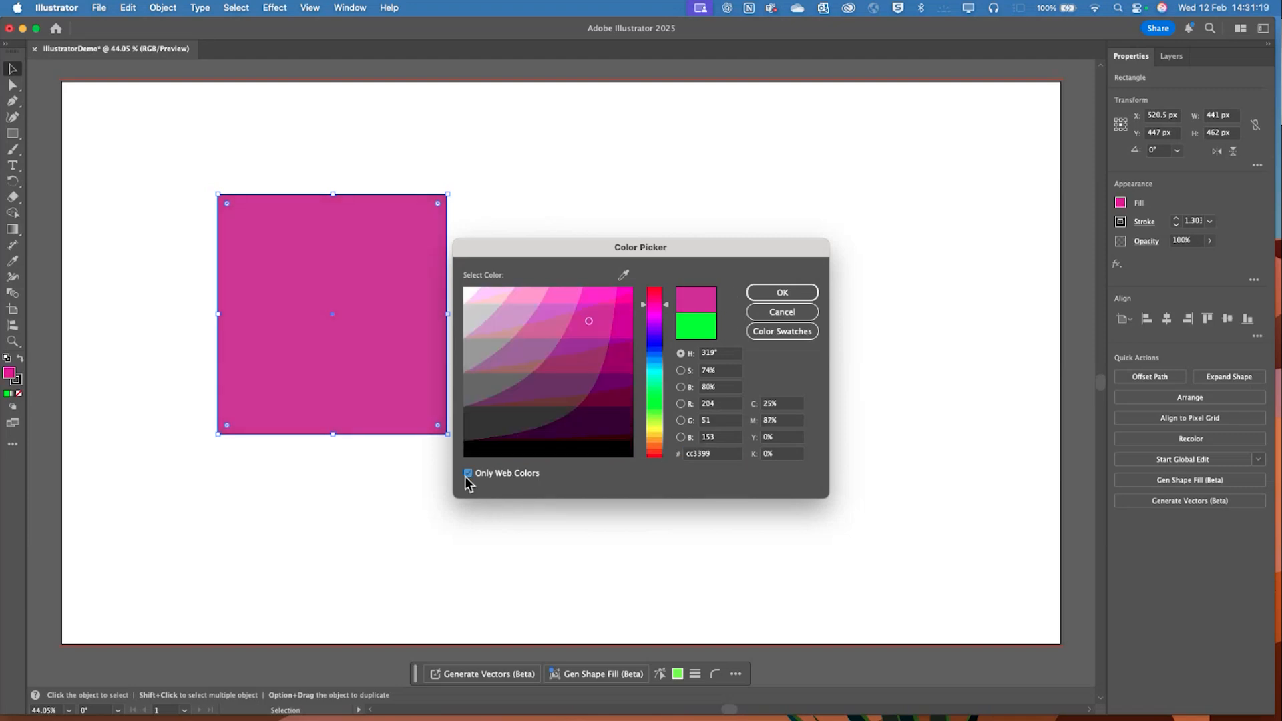
pyautogui.moveTo(588, 320)
pyautogui.mouseDown()
pyautogui.moveTo(558, 304)
pyautogui.moveTo(507, 322)
pyautogui.moveTo(508, 349)
pyautogui.moveTo(632, 298)
pyautogui.moveTo(634, 281)
pyautogui.moveTo(604, 276)
pyautogui.moveTo(639, 279)
pyautogui.moveTo(632, 349)
pyautogui.moveTo(578, 300)
pyautogui.mouseUp()
pyautogui.moveTo(657, 308)
pyautogui.mouseDown()
pyautogui.moveTo(652, 363)
pyautogui.moveTo(655, 288)
pyautogui.mouseUp()
pyautogui.click(494, 472)
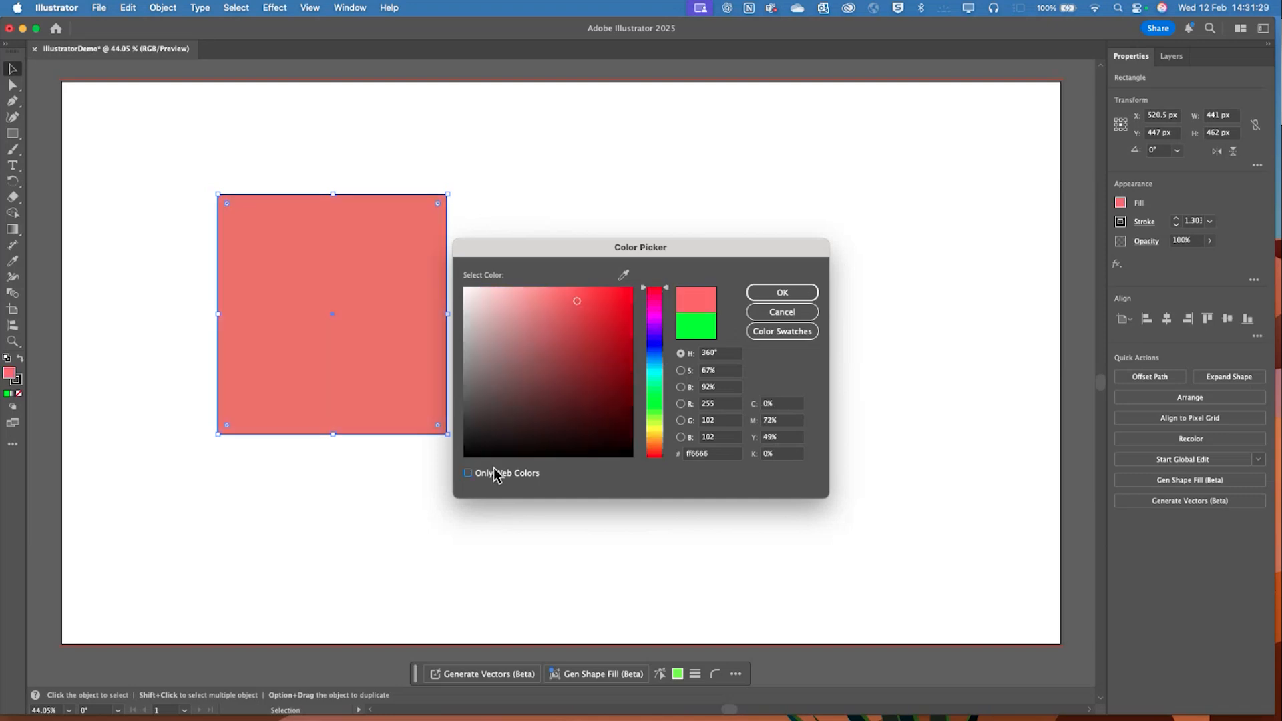
# Pick the muted coral ea5e5e and replace it with the suggested web-safe color ff6666
pyautogui.moveTo(581, 308)
pyautogui.mouseDown()
pyautogui.moveTo(594, 301)
pyautogui.moveTo(583, 291)
pyautogui.moveTo(590, 337)
pyautogui.moveTo(615, 313)
pyautogui.moveTo(566, 301)
pyautogui.mouseUp()
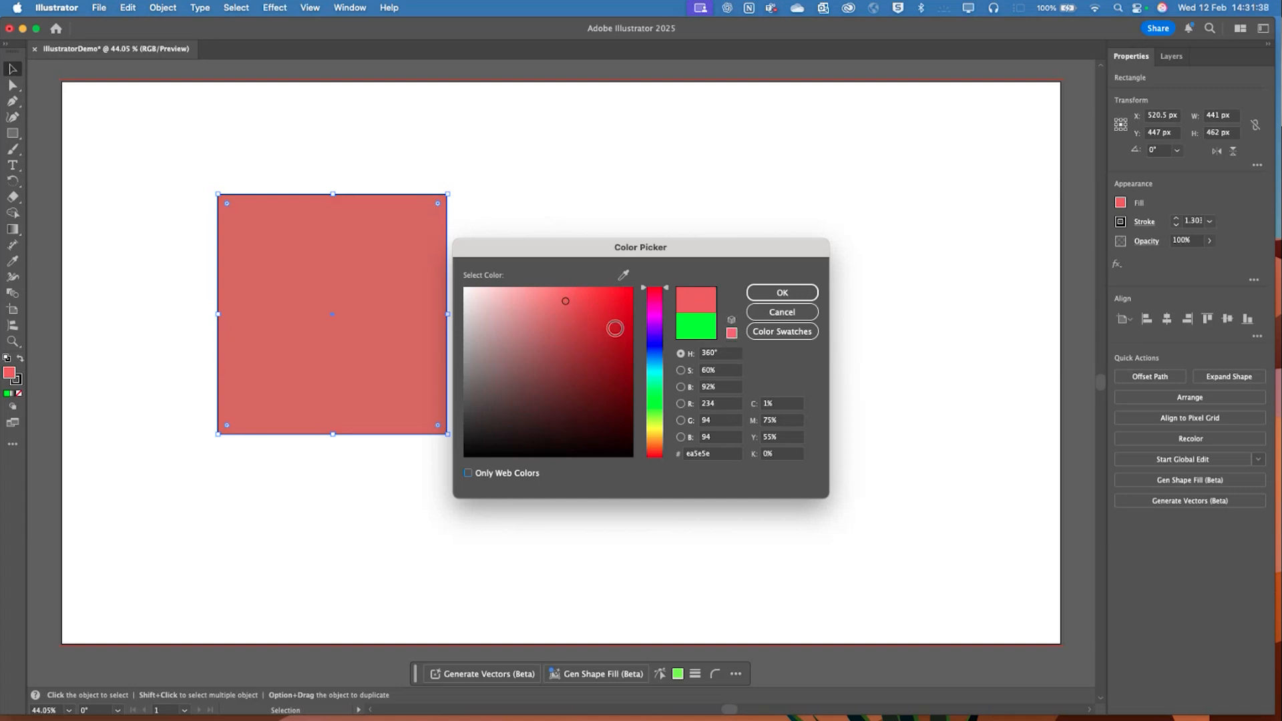
pyautogui.click(731, 335)
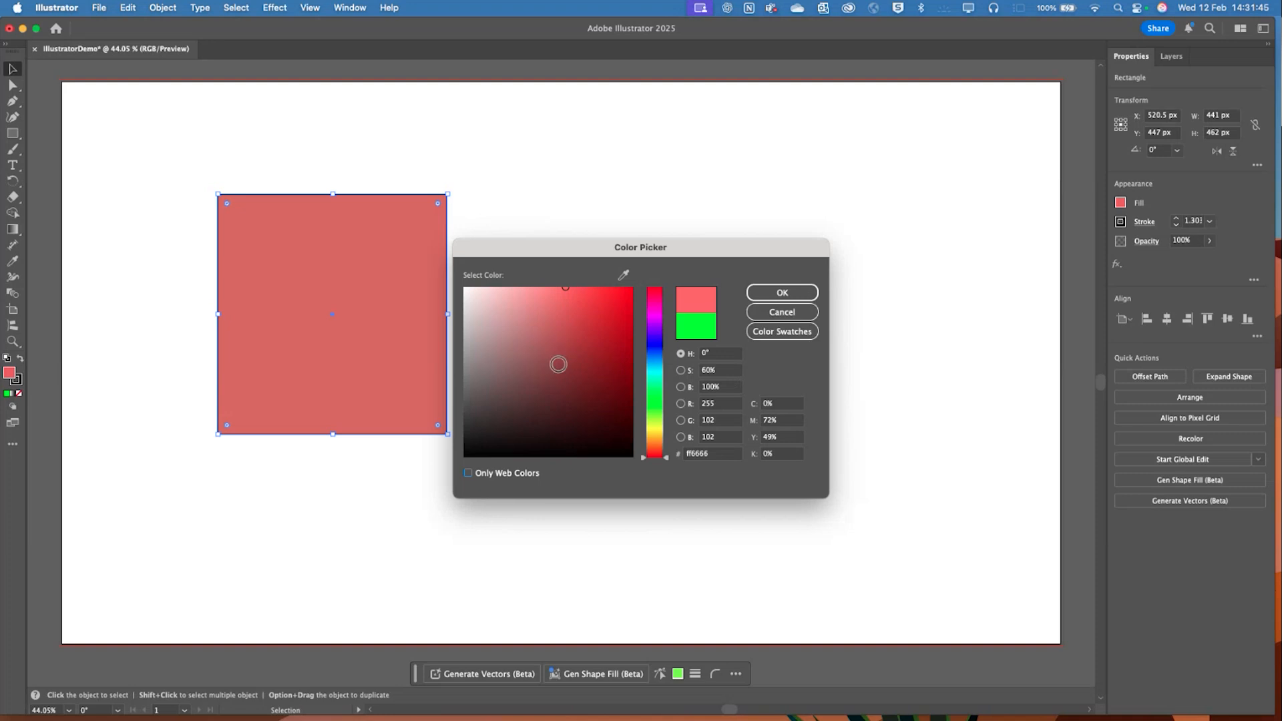
# Pick pure red ff0000 in the Color Picker and apply the out-of-gamut correction
pyautogui.click(572, 385)
pyautogui.moveTo(572, 385)
pyautogui.mouseDown()
pyautogui.moveTo(552, 286)
pyautogui.moveTo(639, 287)
pyautogui.mouseUp()
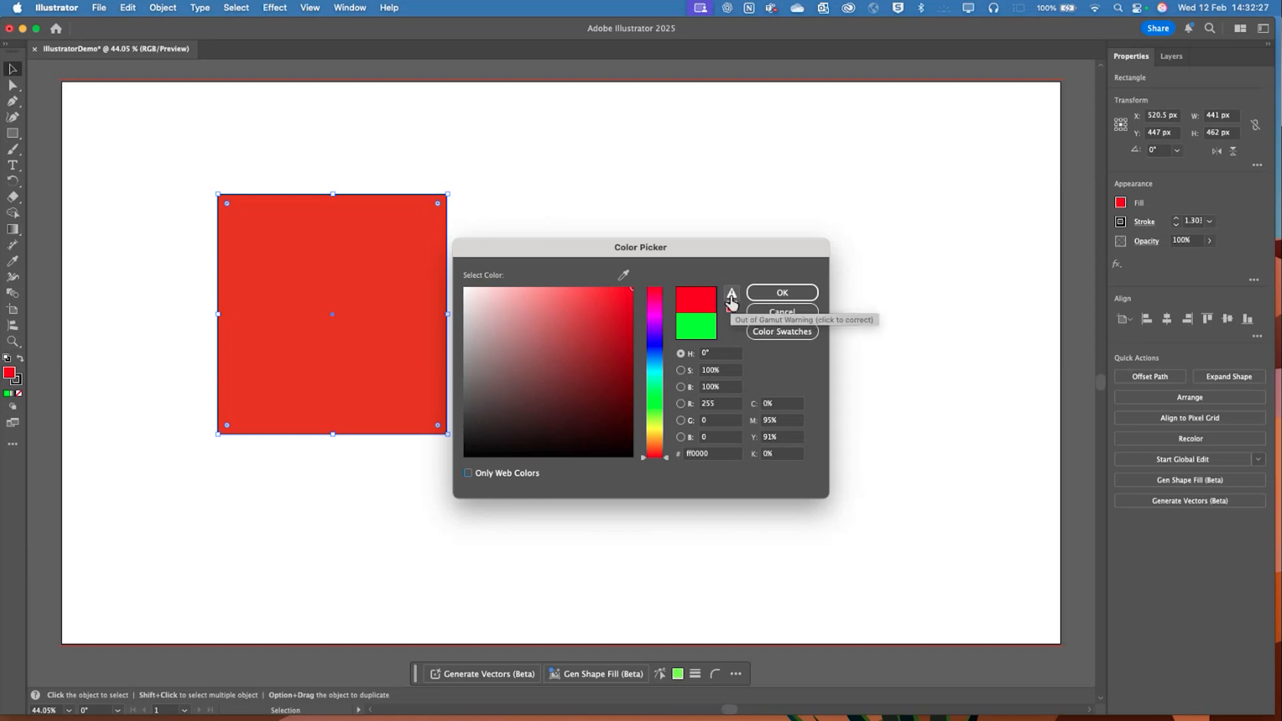
pyautogui.click(732, 298)
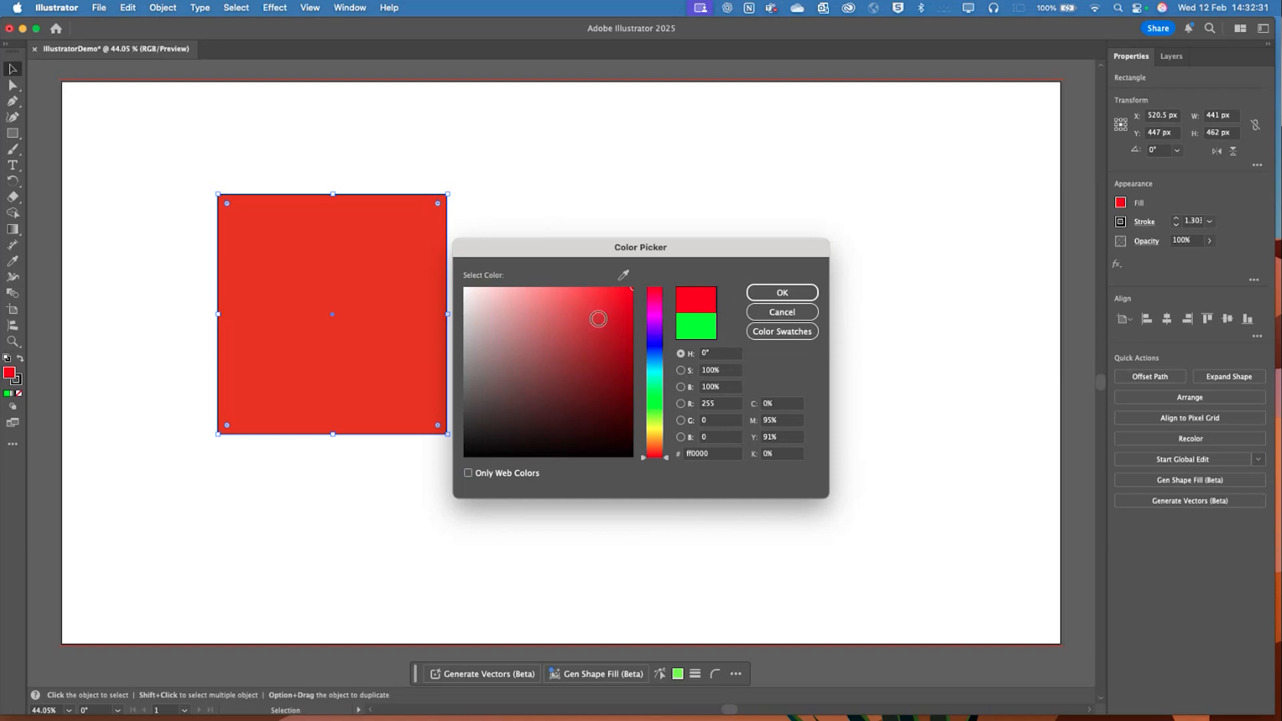
# Pick the soft red e26969 and replace it with the suggested web-safe color cc6666
pyautogui.moveTo(614, 349); pyautogui.dragTo(554, 307)
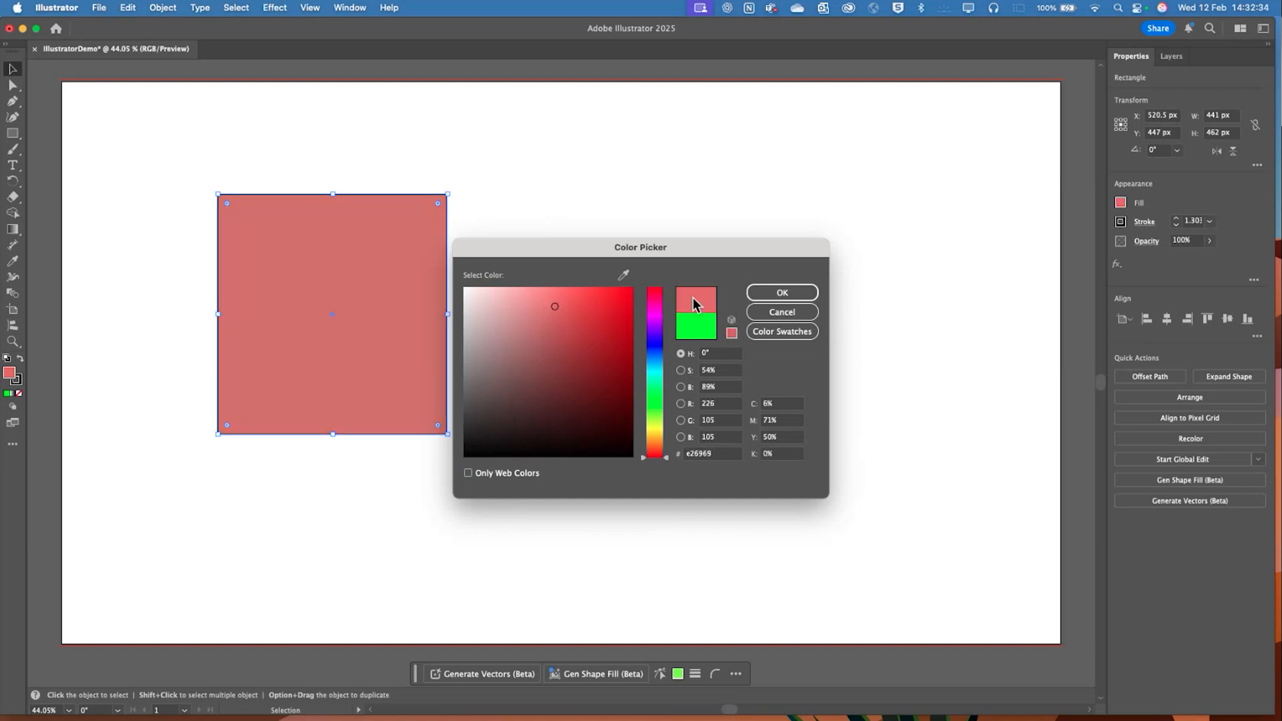
pyautogui.click(731, 334)
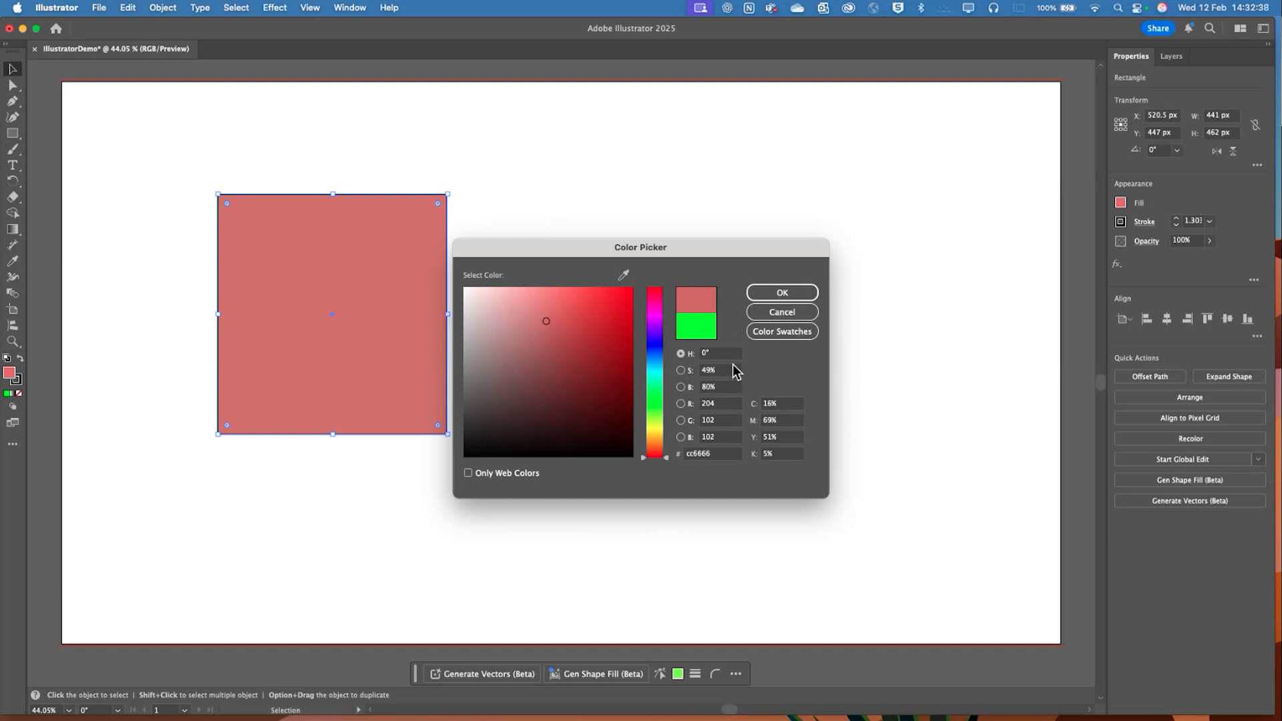
# Pick a bright blue in the Color Picker, apply it as the rectangle's fill, and reselect the rectangle
pyautogui.moveTo(653, 339); pyautogui.dragTo(623, 295)
pyautogui.moveTo(650, 373)
pyautogui.mouseDown()
pyautogui.moveTo(656, 388)
pyautogui.moveTo(655, 353)
pyautogui.mouseUp()
pyautogui.click(764, 293)
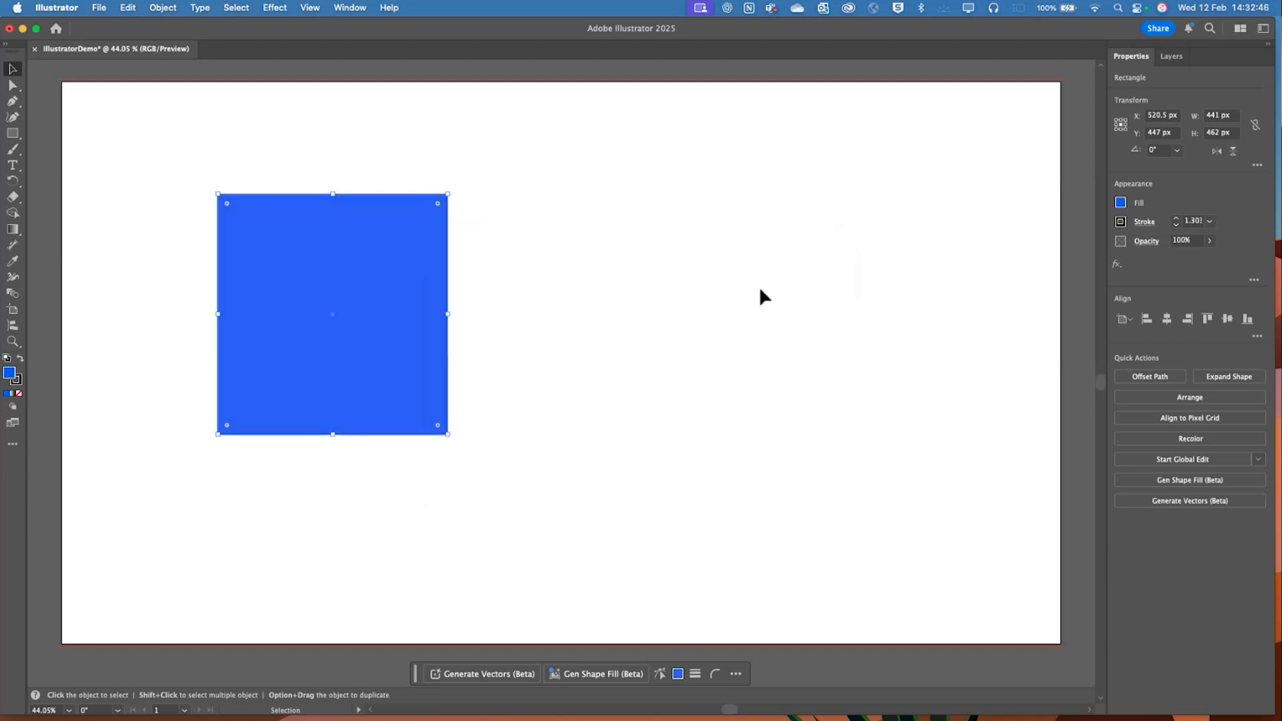
pyautogui.click(756, 296)
pyautogui.click(401, 301)
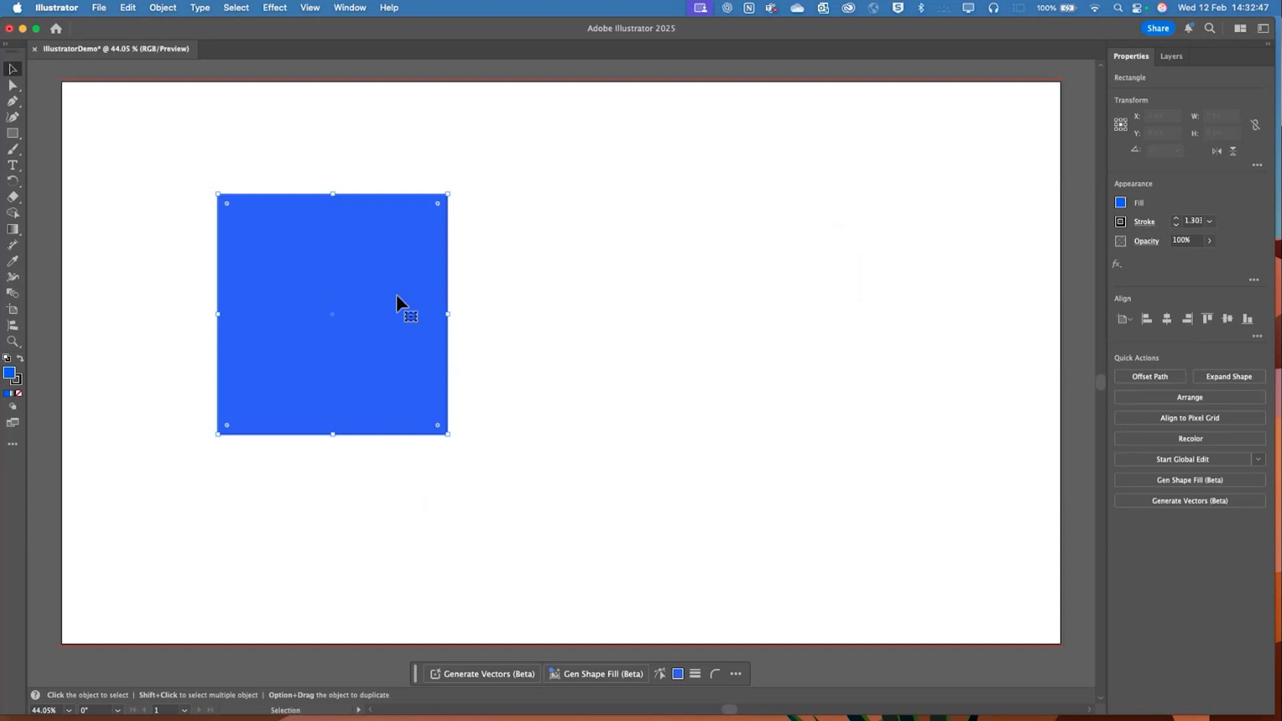
# Remove the rectangle's stroke by setting its color to None, then deselect and reselect the rectangle
pyautogui.click(1120, 221)
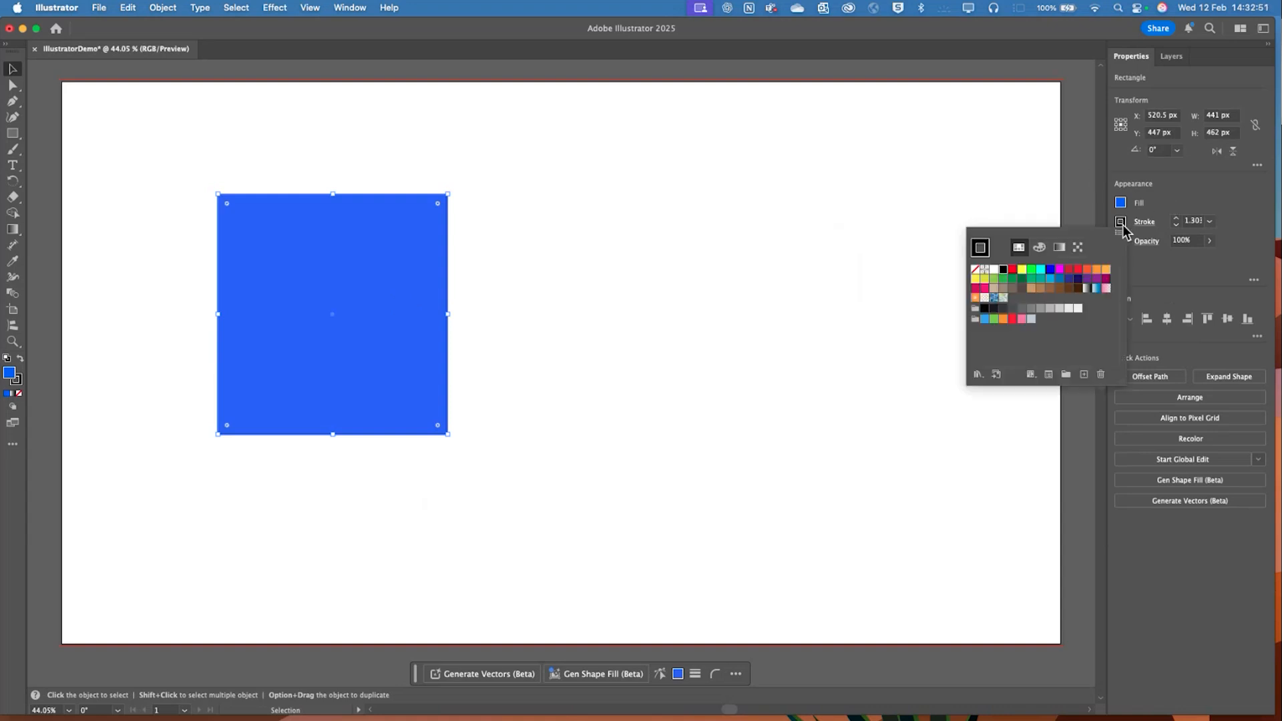
pyautogui.click(1202, 182)
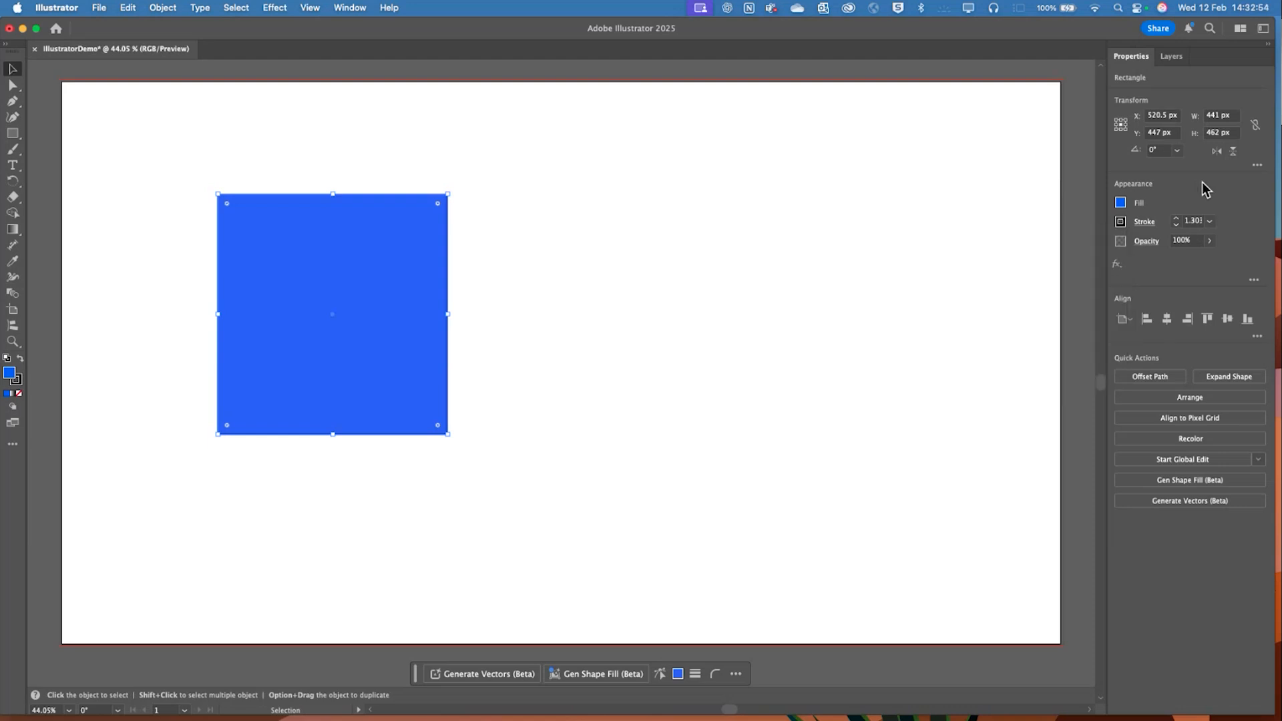
pyautogui.click(1120, 222)
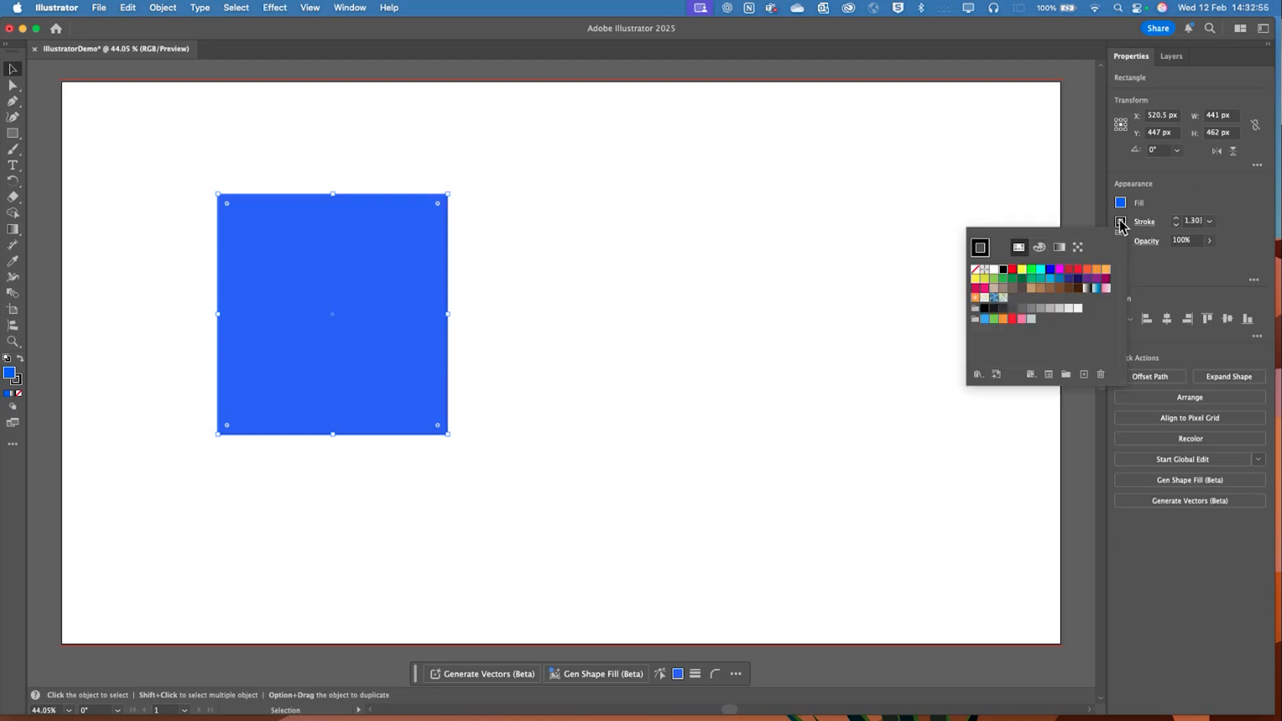
pyautogui.click(974, 270)
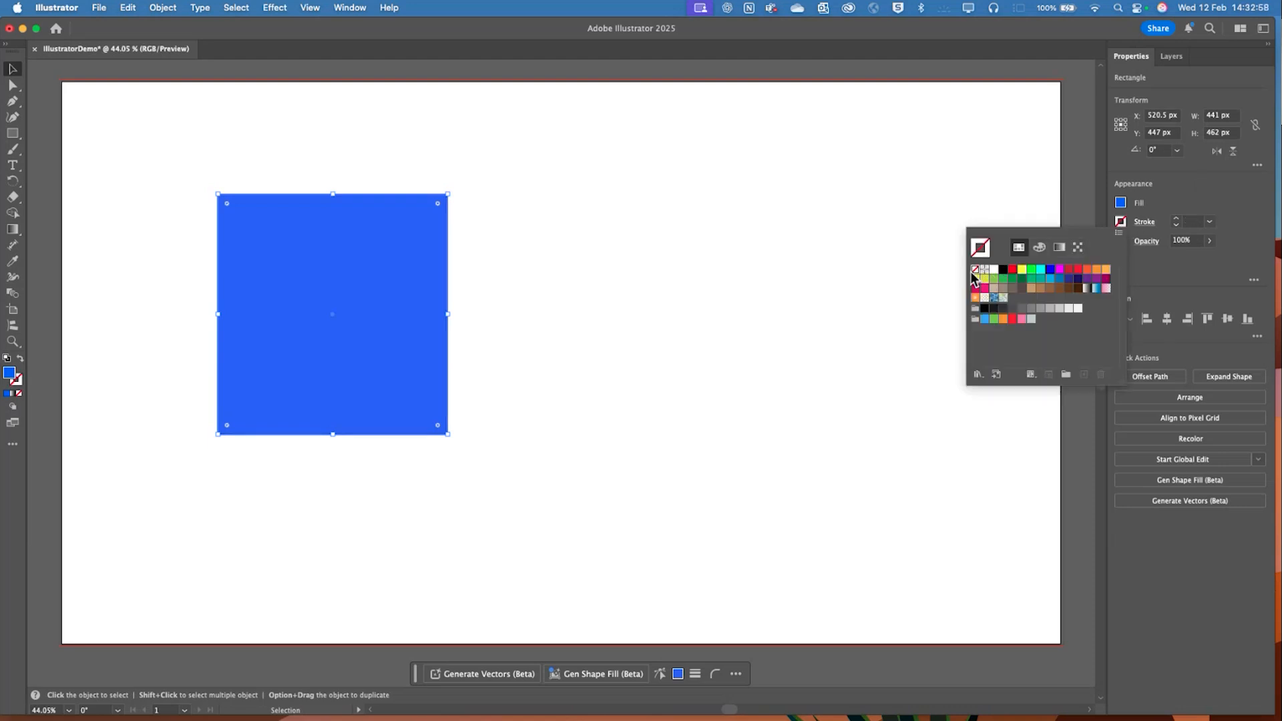
pyautogui.click(578, 342)
pyautogui.click(289, 338)
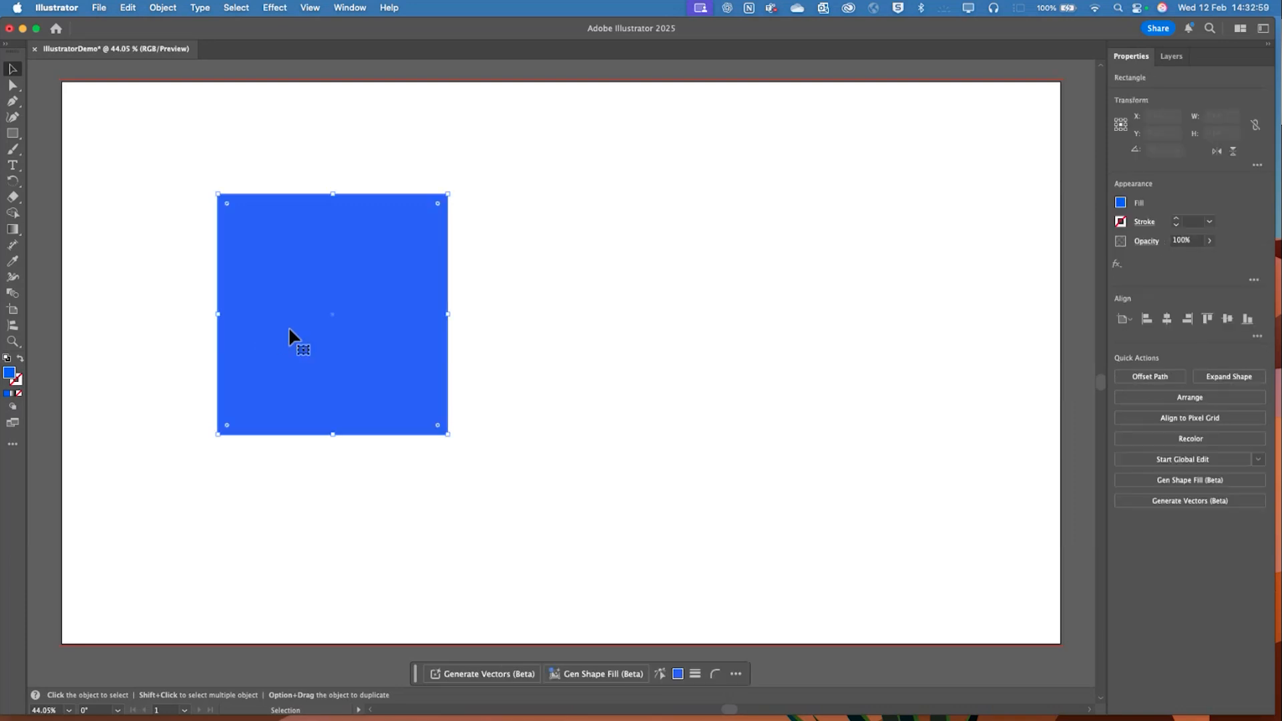
# Give the rectangle a light orange stroke from the swatches with a weight of 100 pt
pyautogui.click(1124, 222)
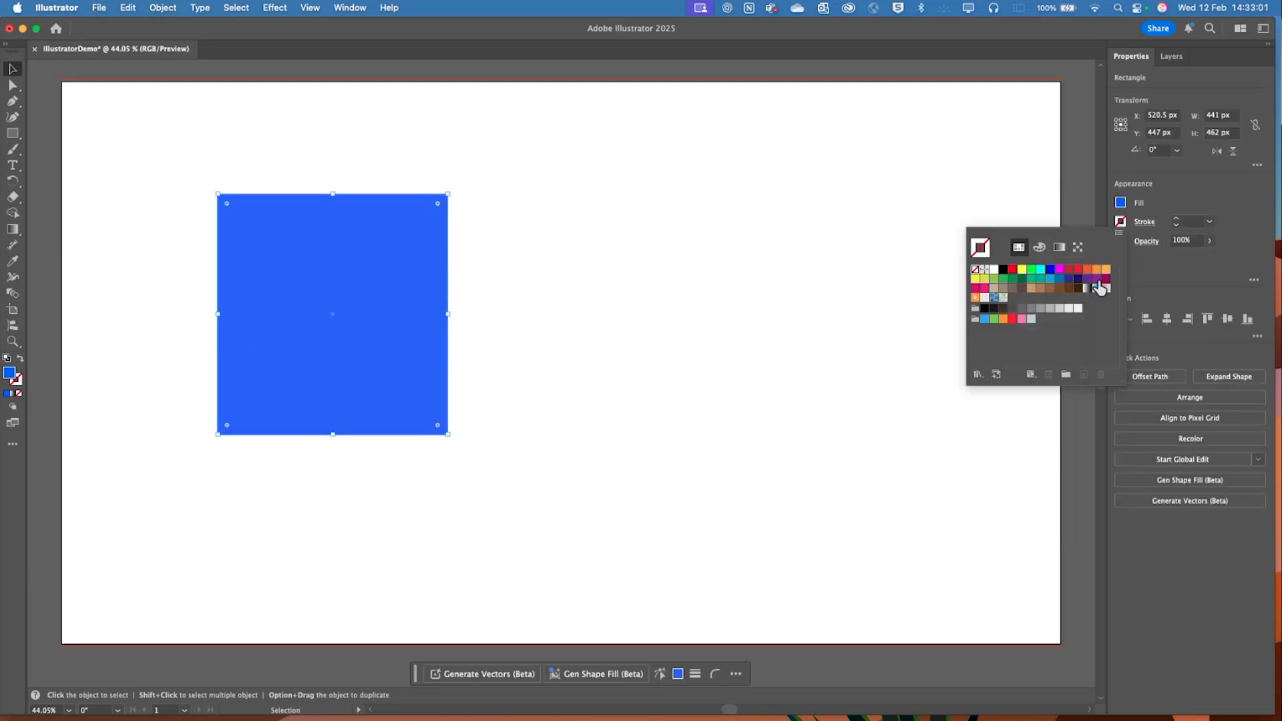
pyautogui.click(1104, 269)
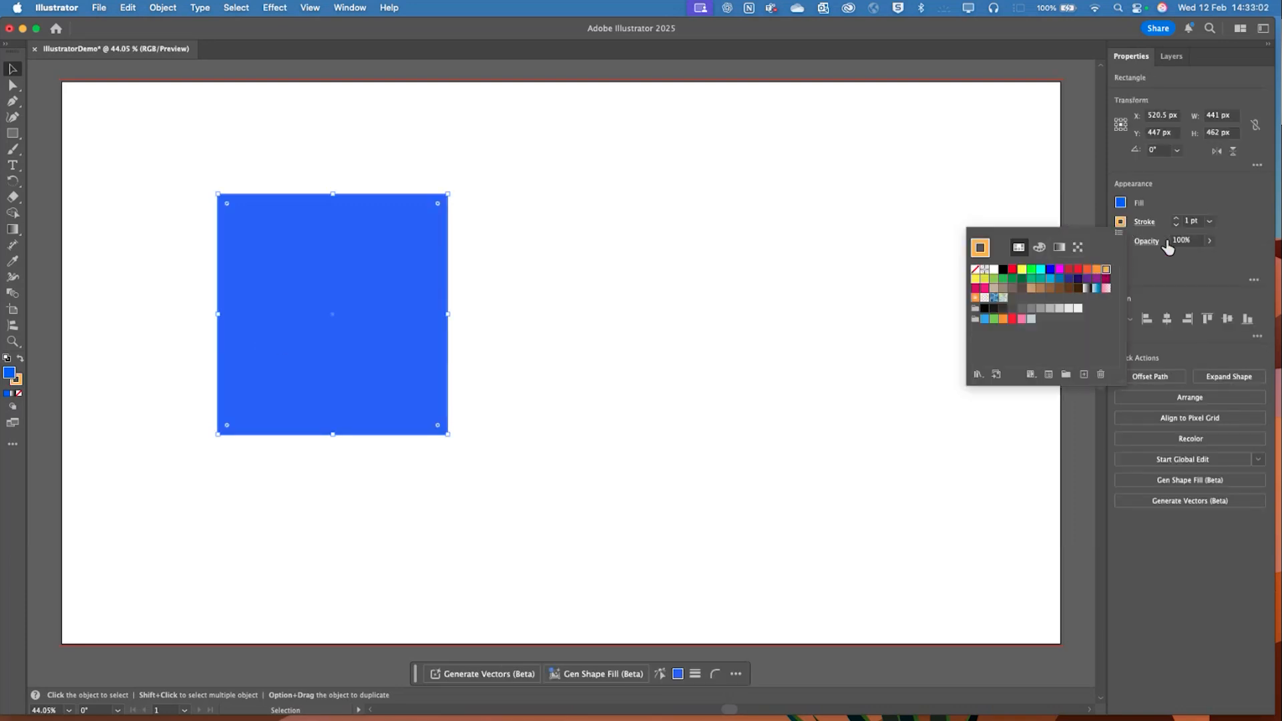
pyautogui.click(1208, 222)
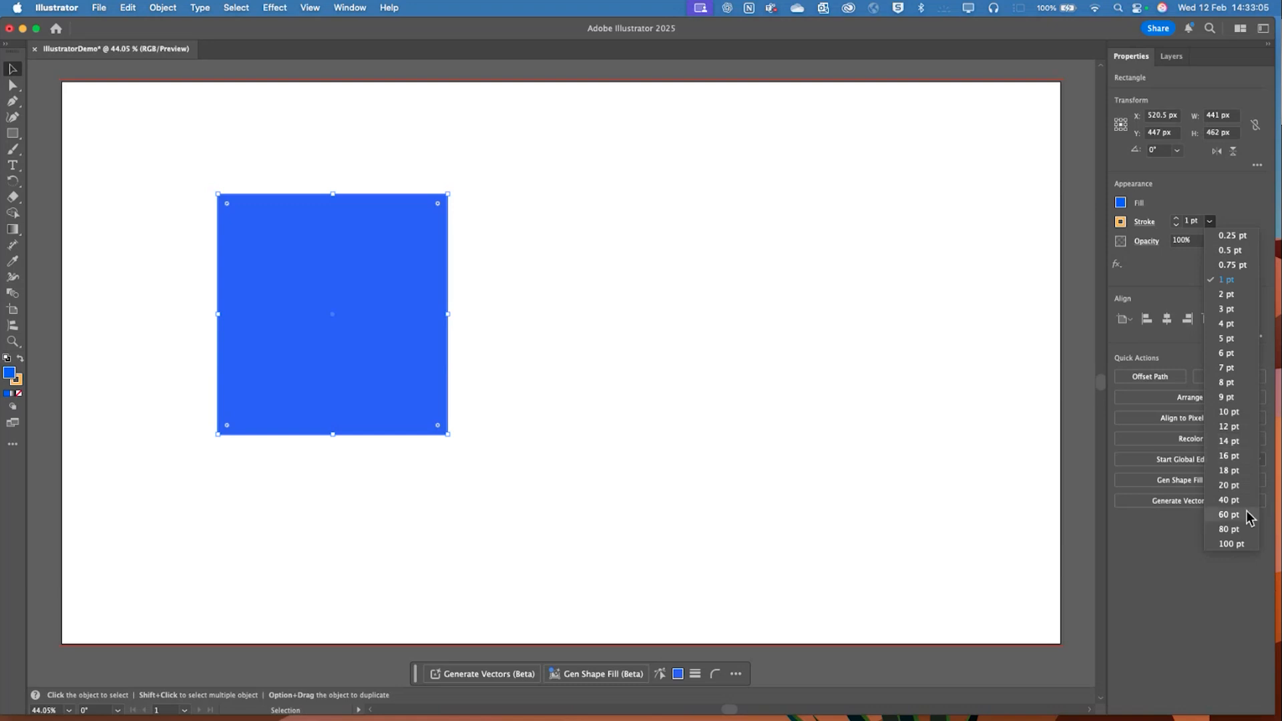
pyautogui.click(1240, 543)
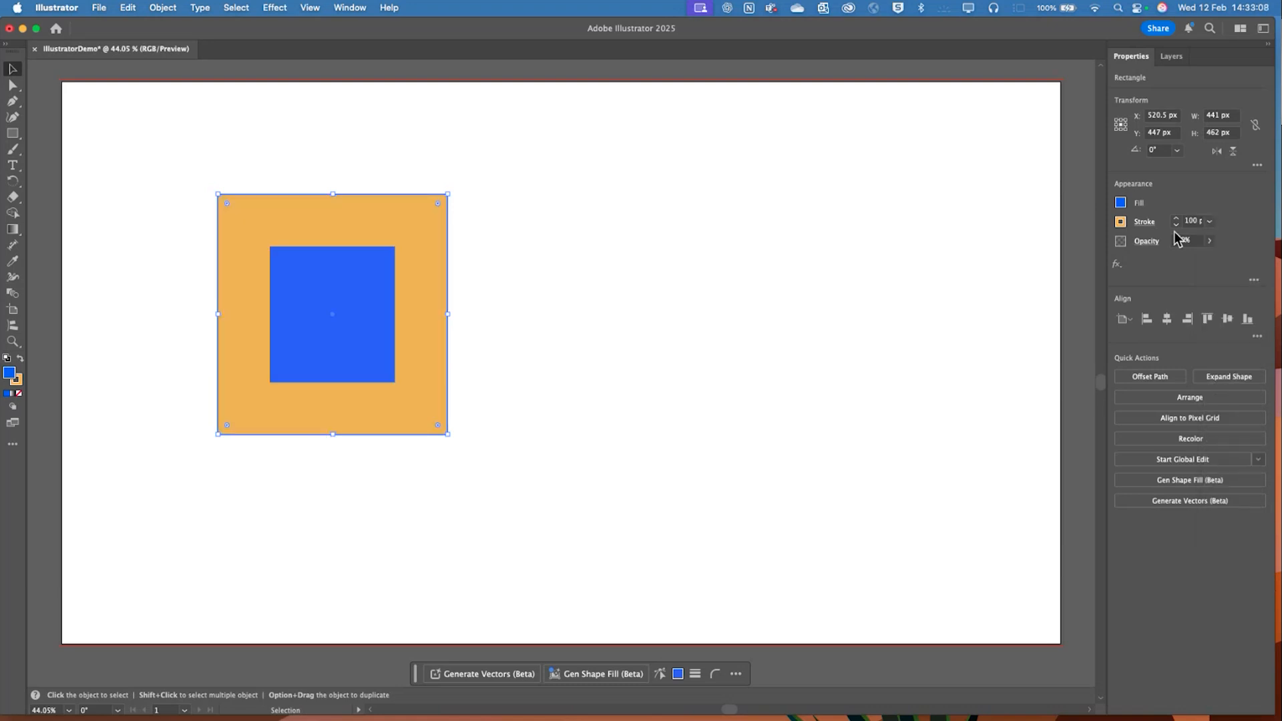
# Reduce the rectangle's stroke weight to 8 pt, and then set it to 20 pt
pyautogui.click(1209, 221)
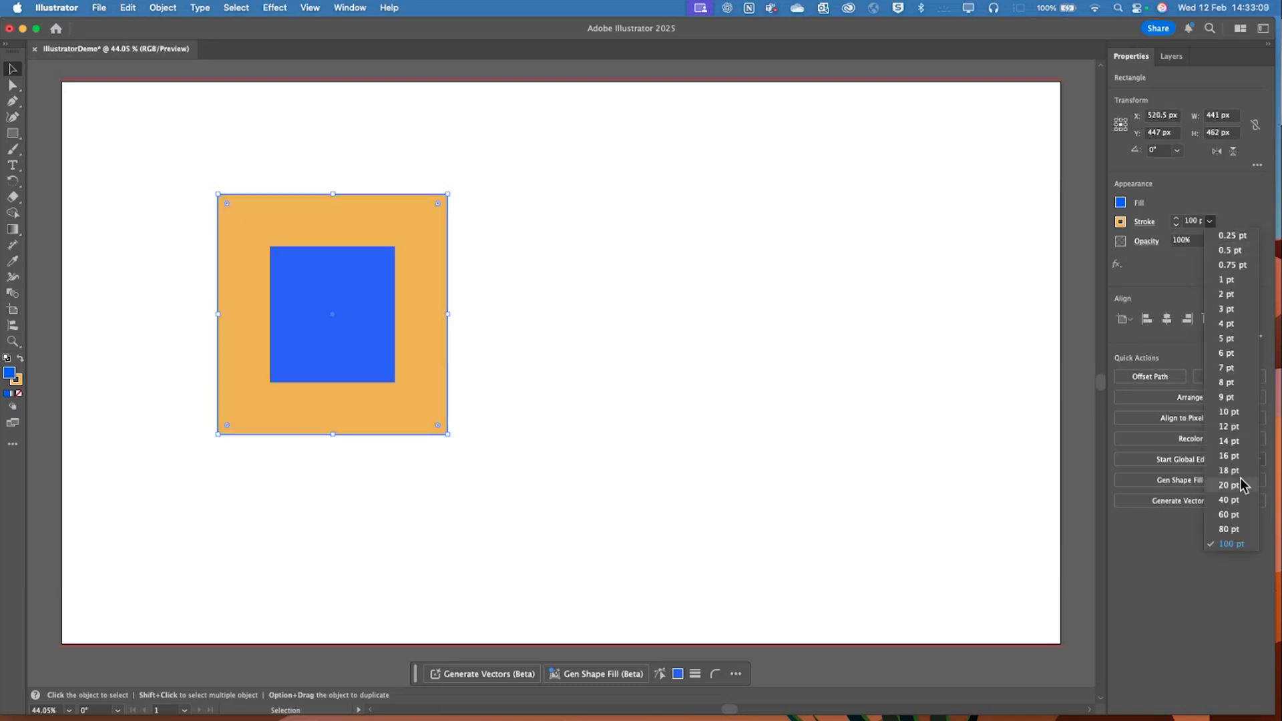
pyautogui.click(1239, 383)
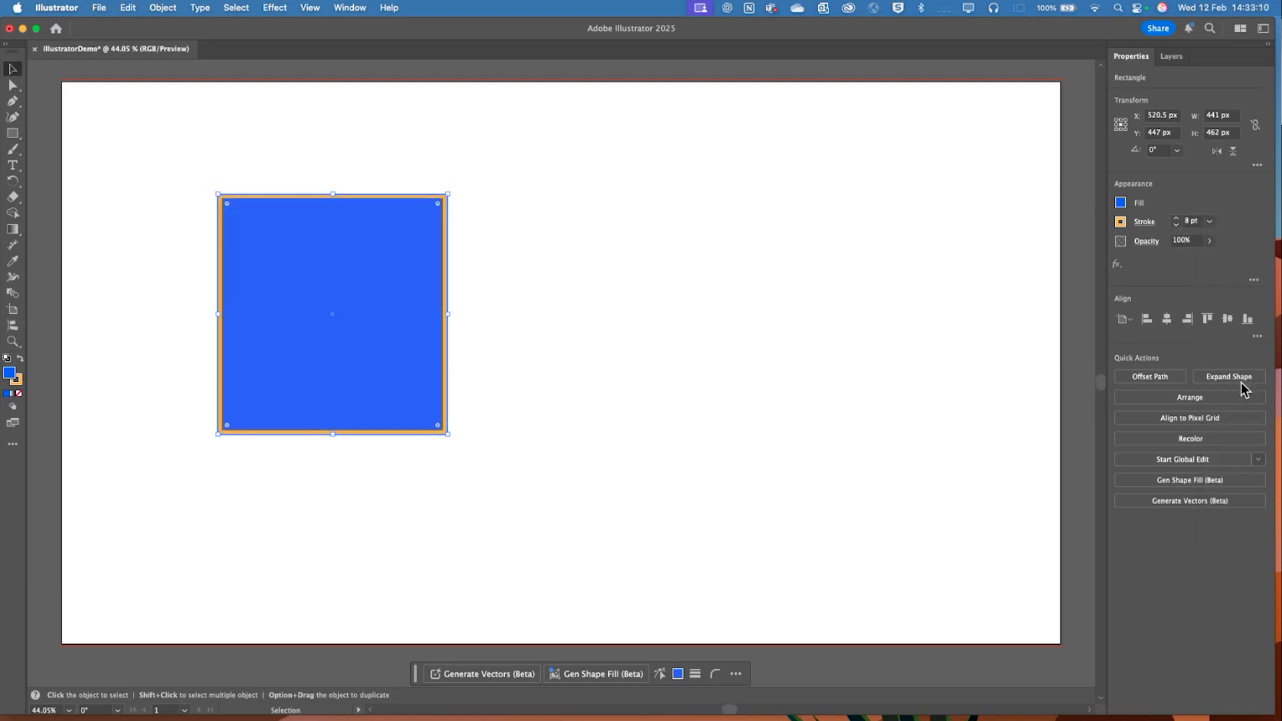
pyautogui.click(1209, 222)
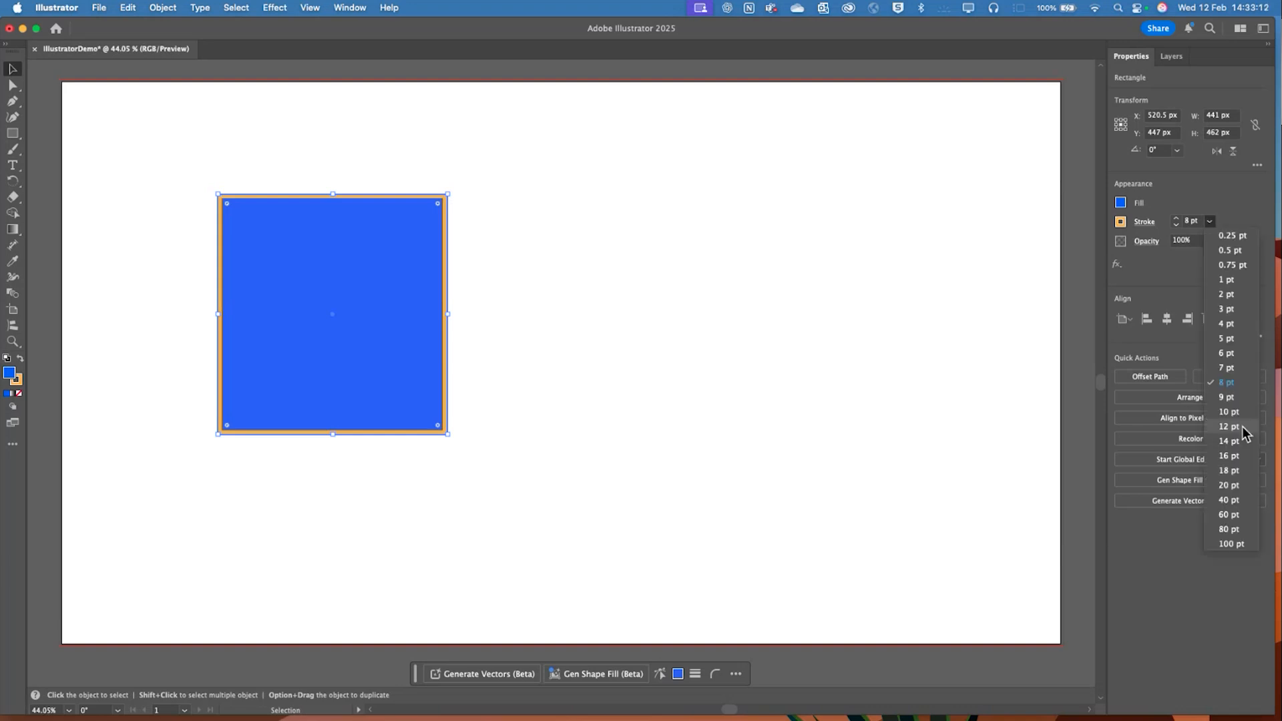
pyautogui.click(1229, 485)
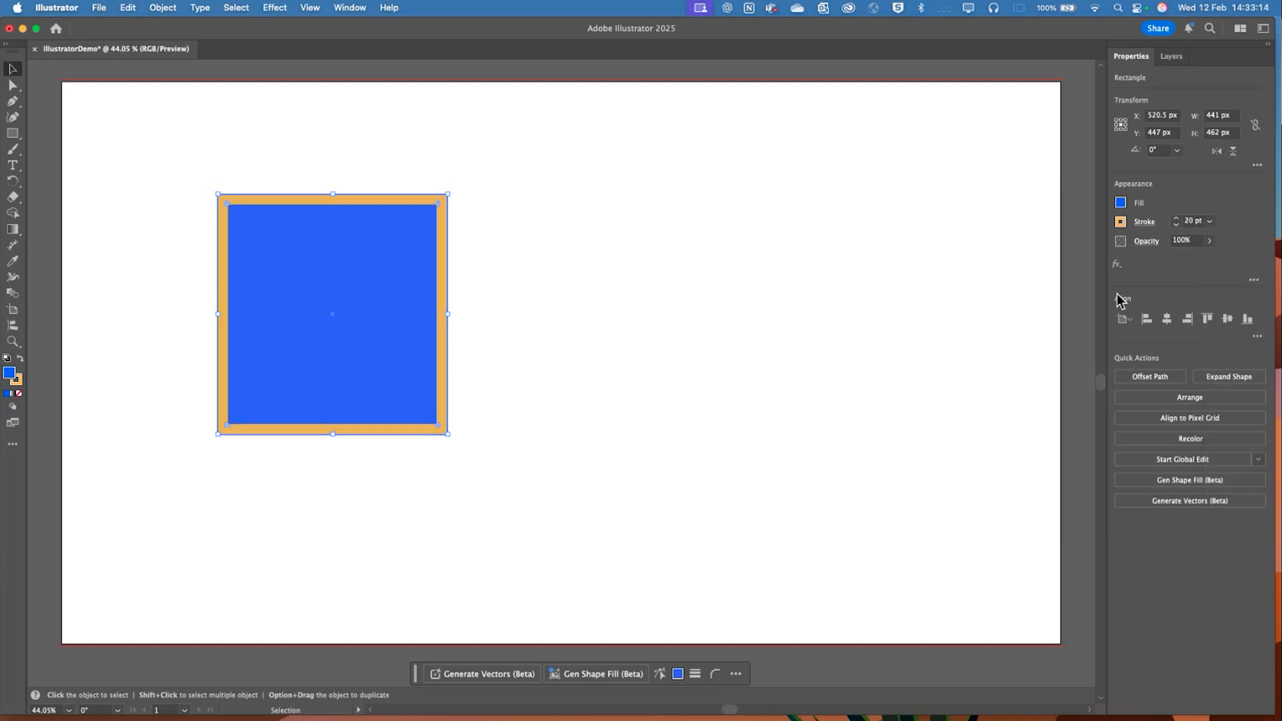
# Compare the stroke alignments on the rectangle by applying center, inside and outside, and return to inside
pyautogui.click(1146, 224)
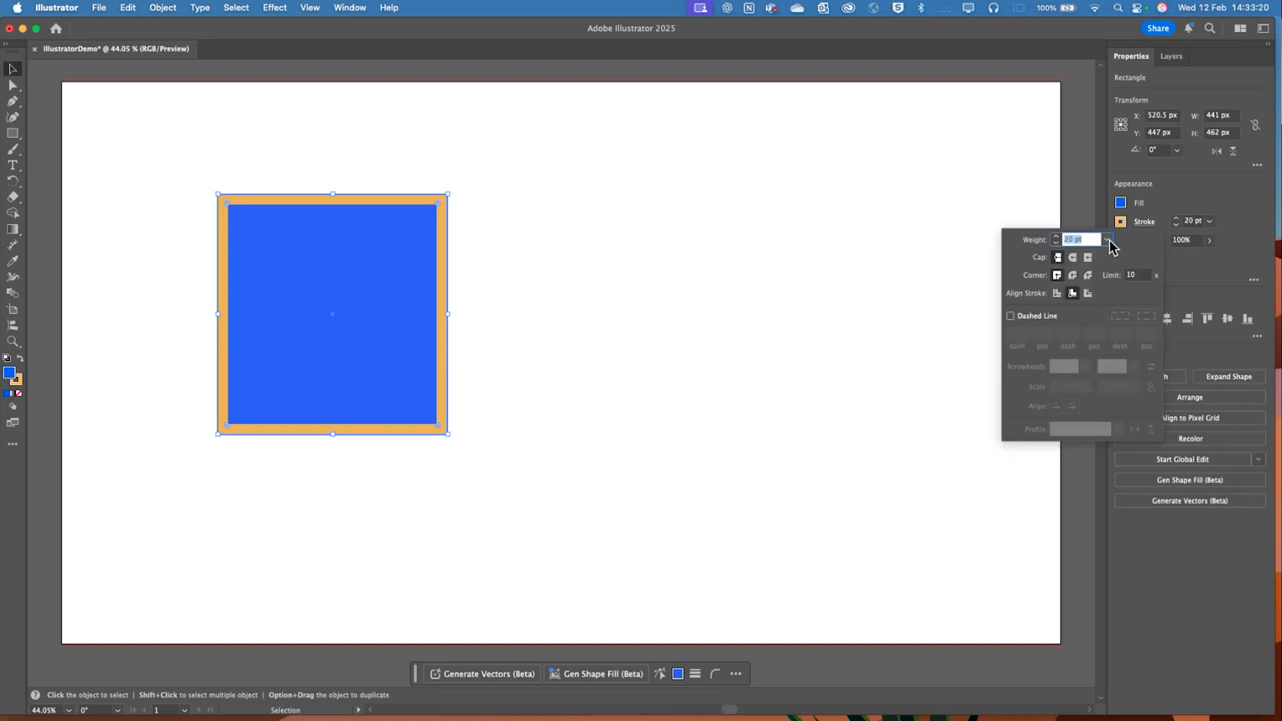
pyautogui.click(1107, 239)
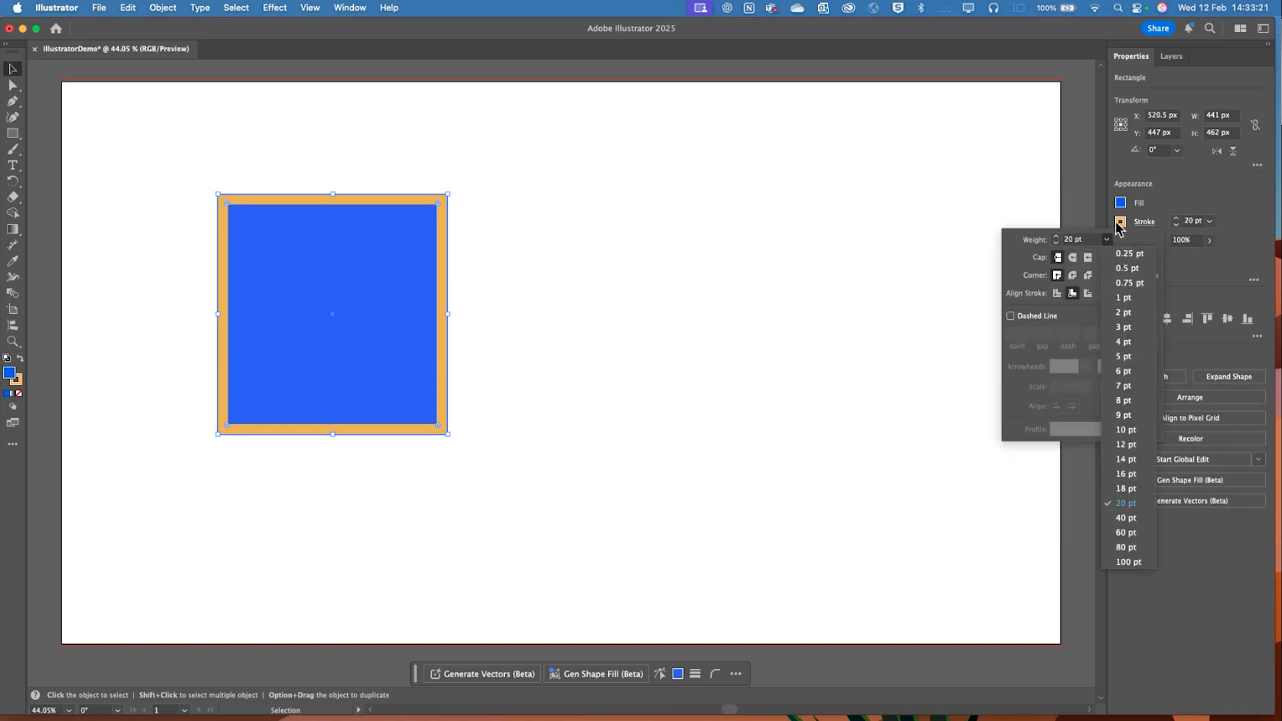
pyautogui.click(1058, 306)
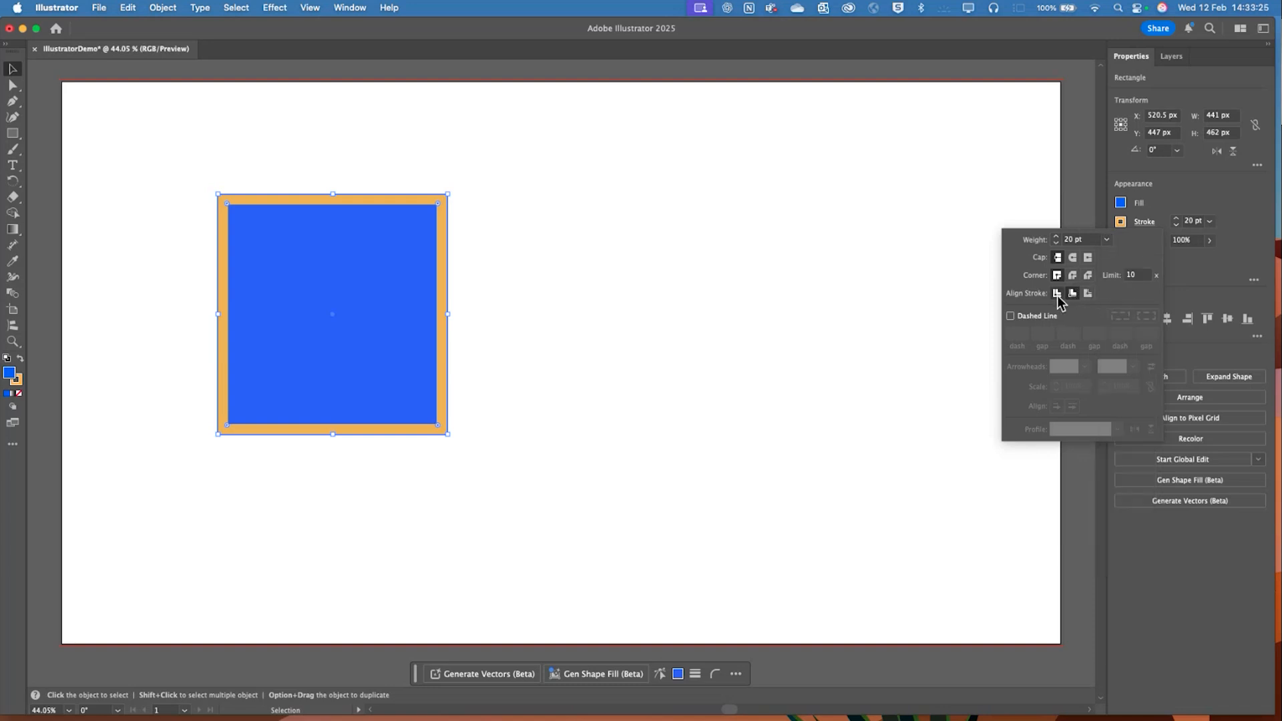
pyautogui.click(1056, 292)
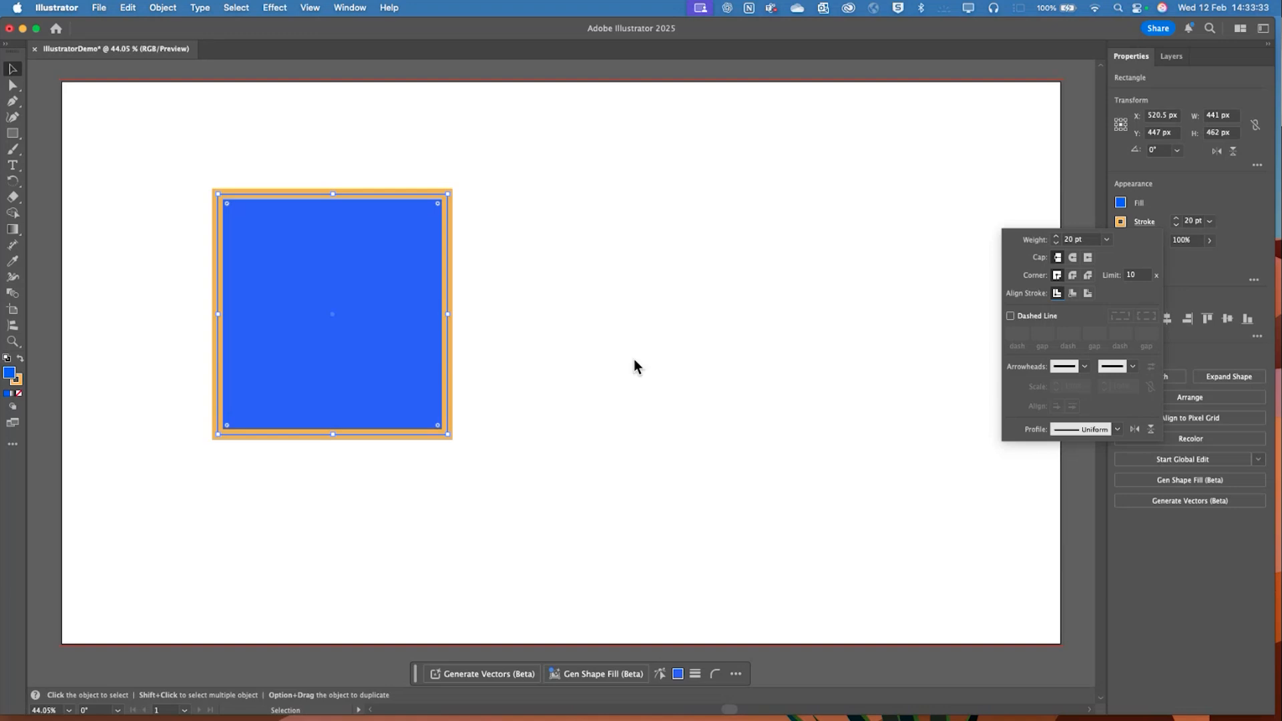
pyautogui.click(1073, 293)
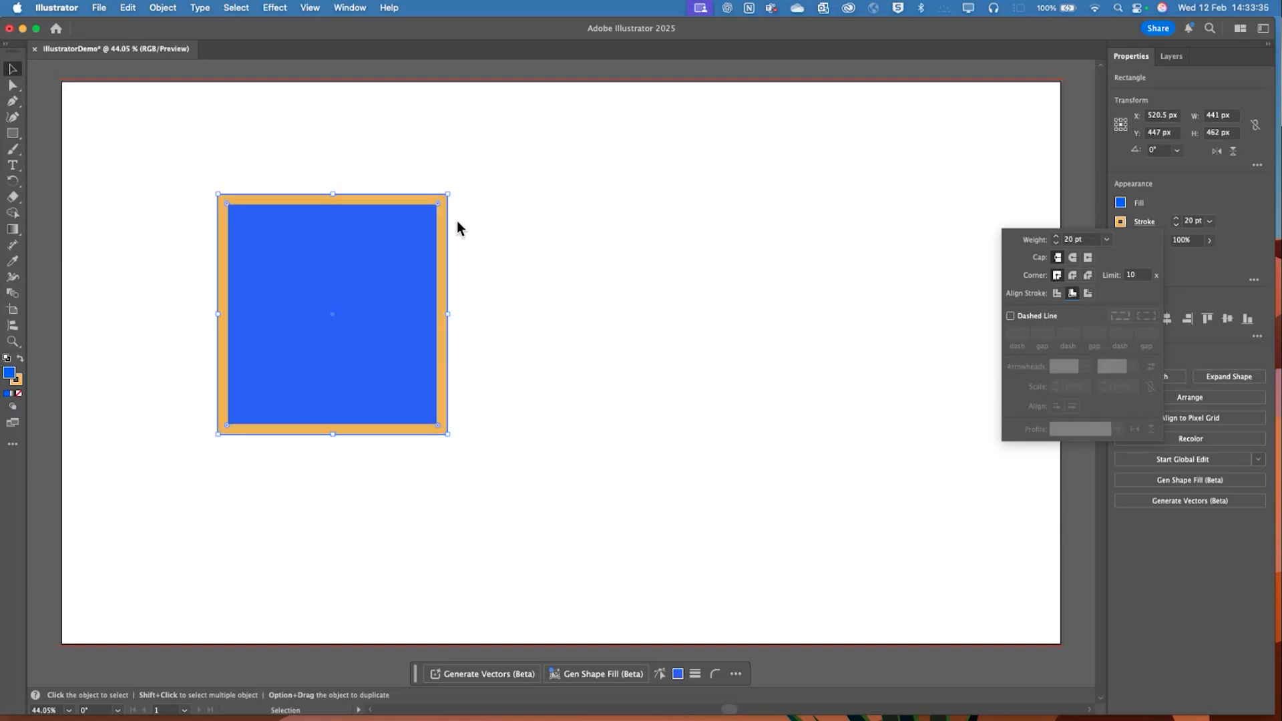
pyautogui.click(1088, 293)
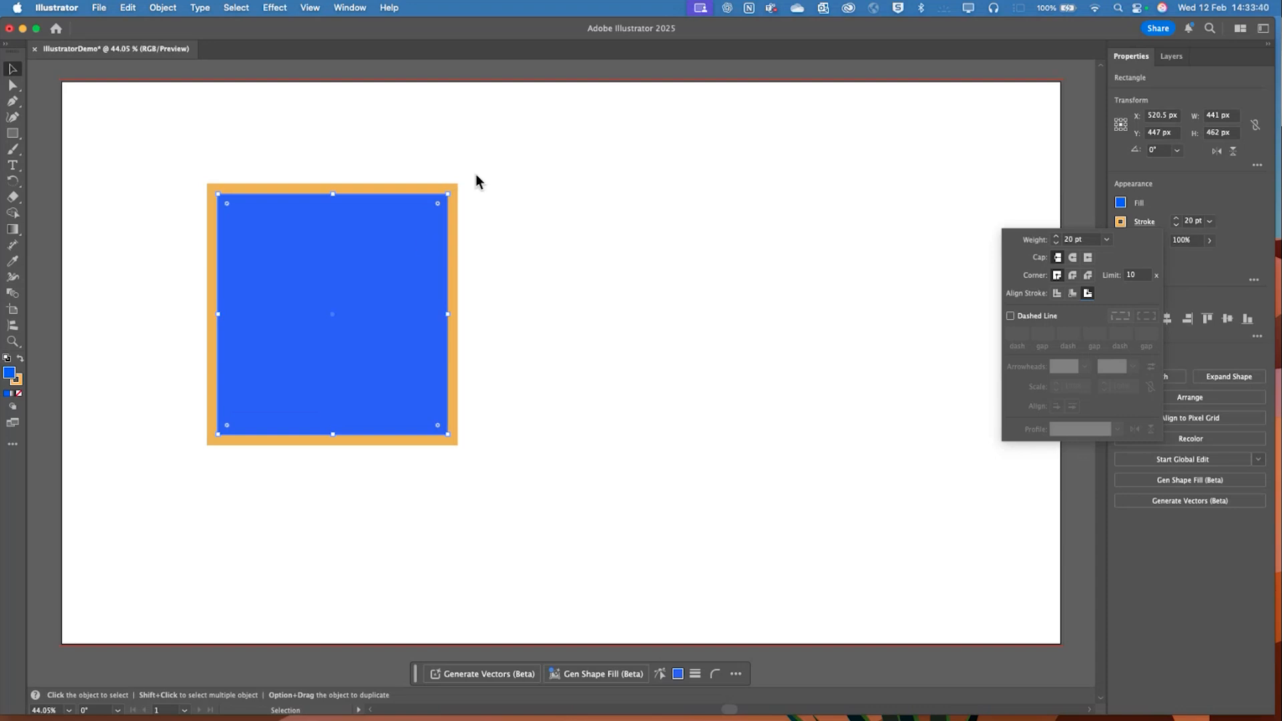
pyautogui.click(1072, 293)
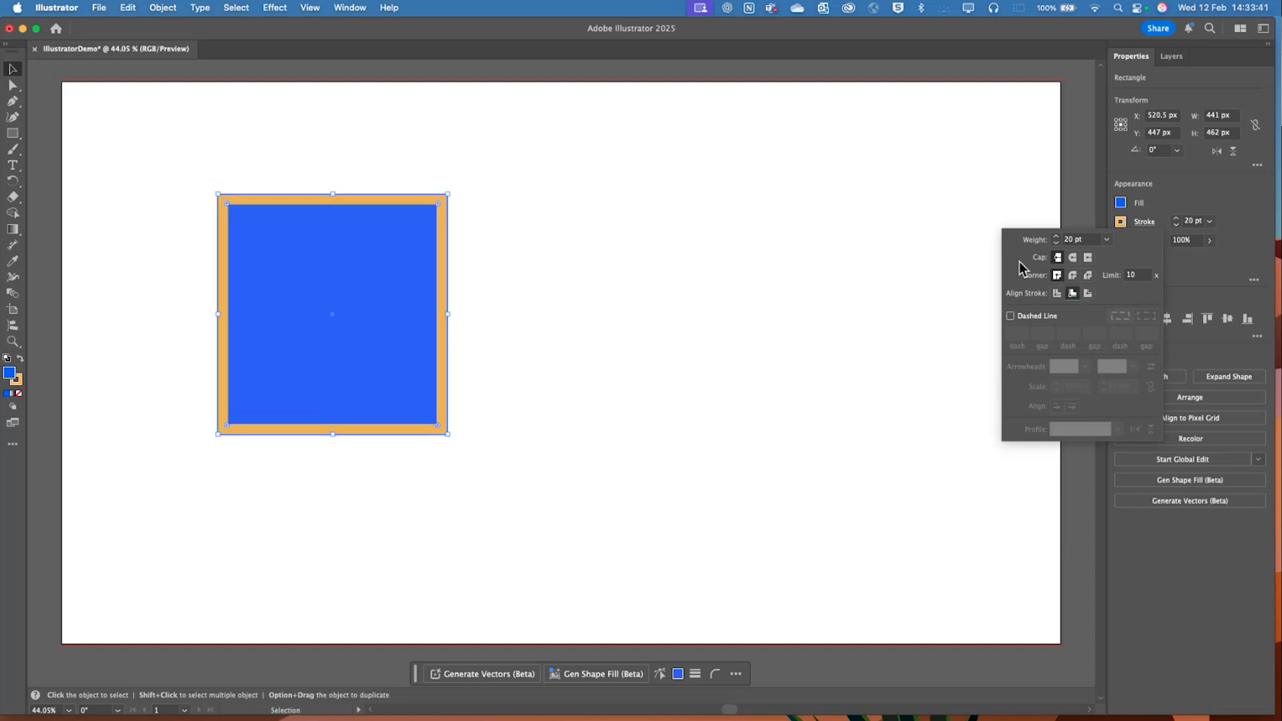
# Try the bevel and round corner joins on the rectangle's stroke, and return to the miter join
pyautogui.click(1088, 275)
pyautogui.click(780, 247)
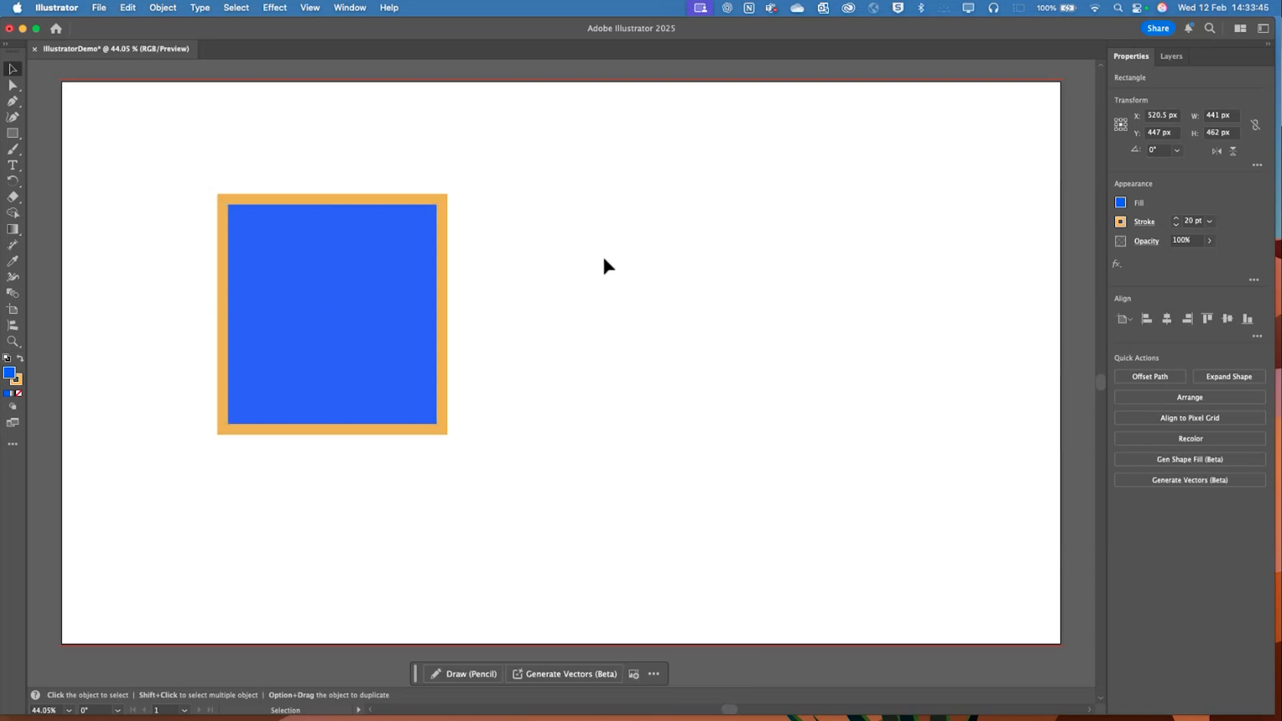
pyautogui.click(347, 253)
pyautogui.click(1145, 223)
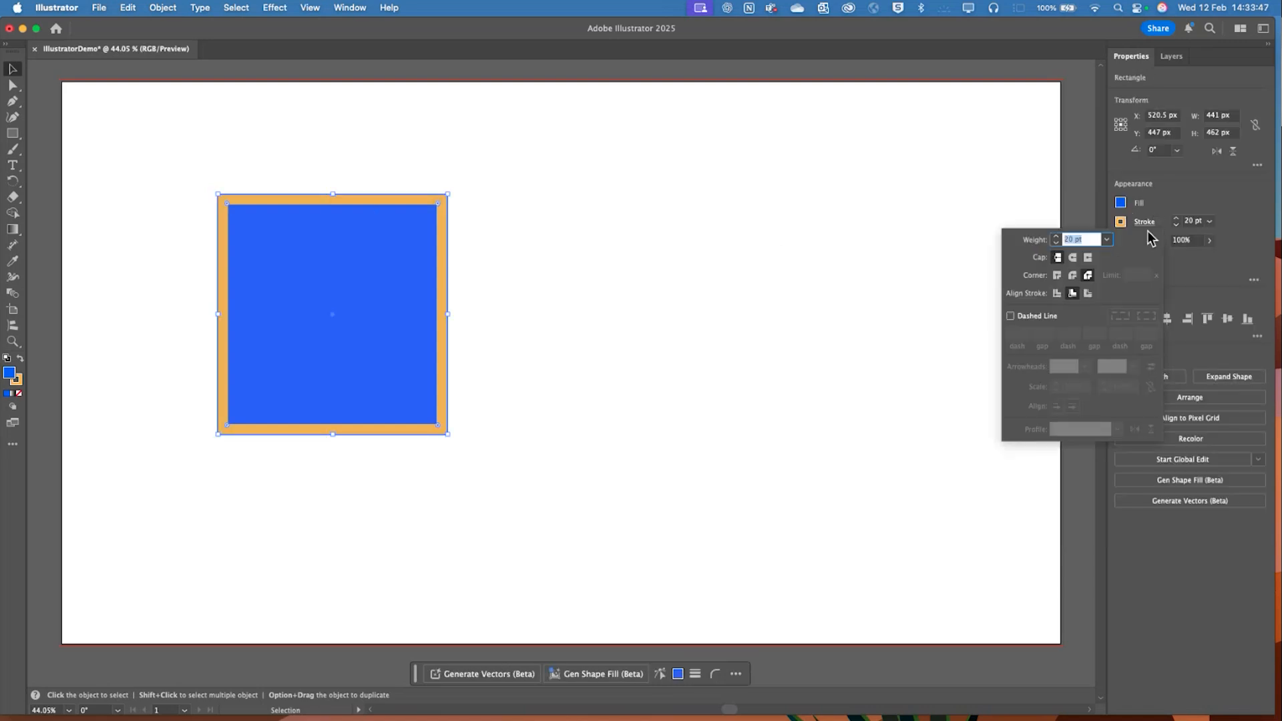
pyautogui.click(1070, 275)
pyautogui.click(1087, 275)
pyautogui.click(1056, 273)
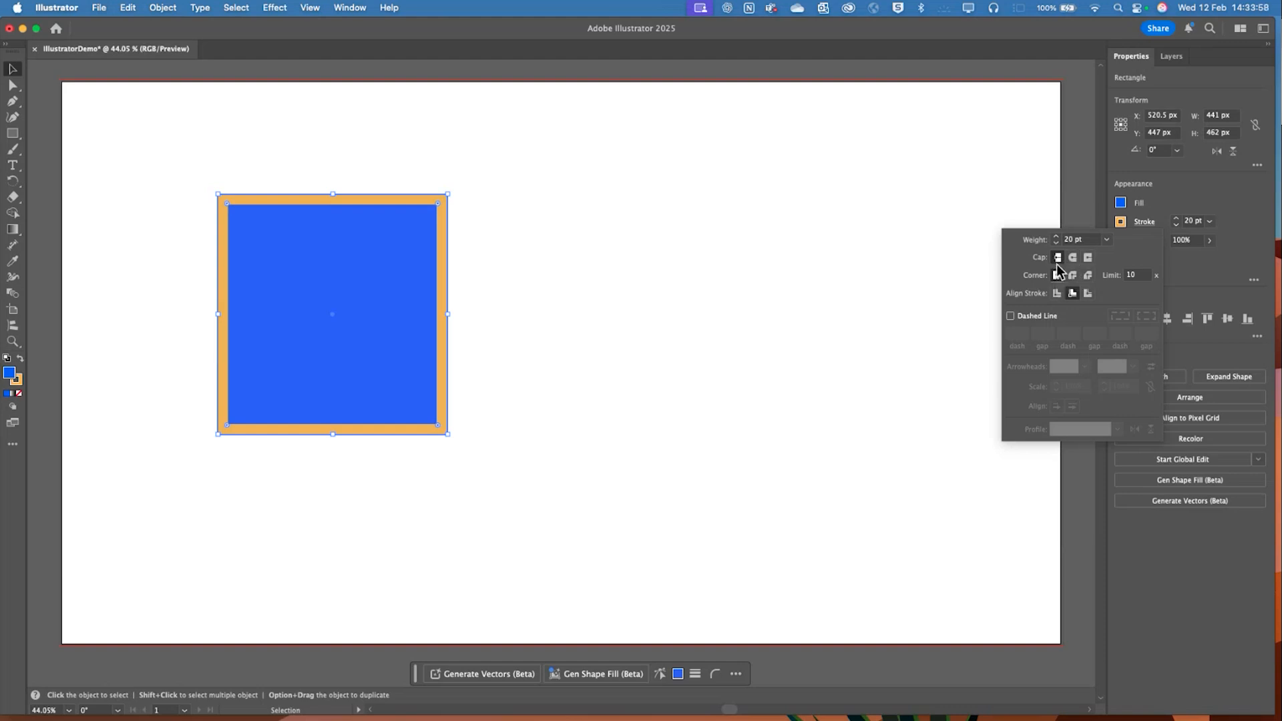
# Turn on a dashed line for the rectangle's stroke and lengthen the dashes to about 38 pt
pyautogui.click(1036, 312)
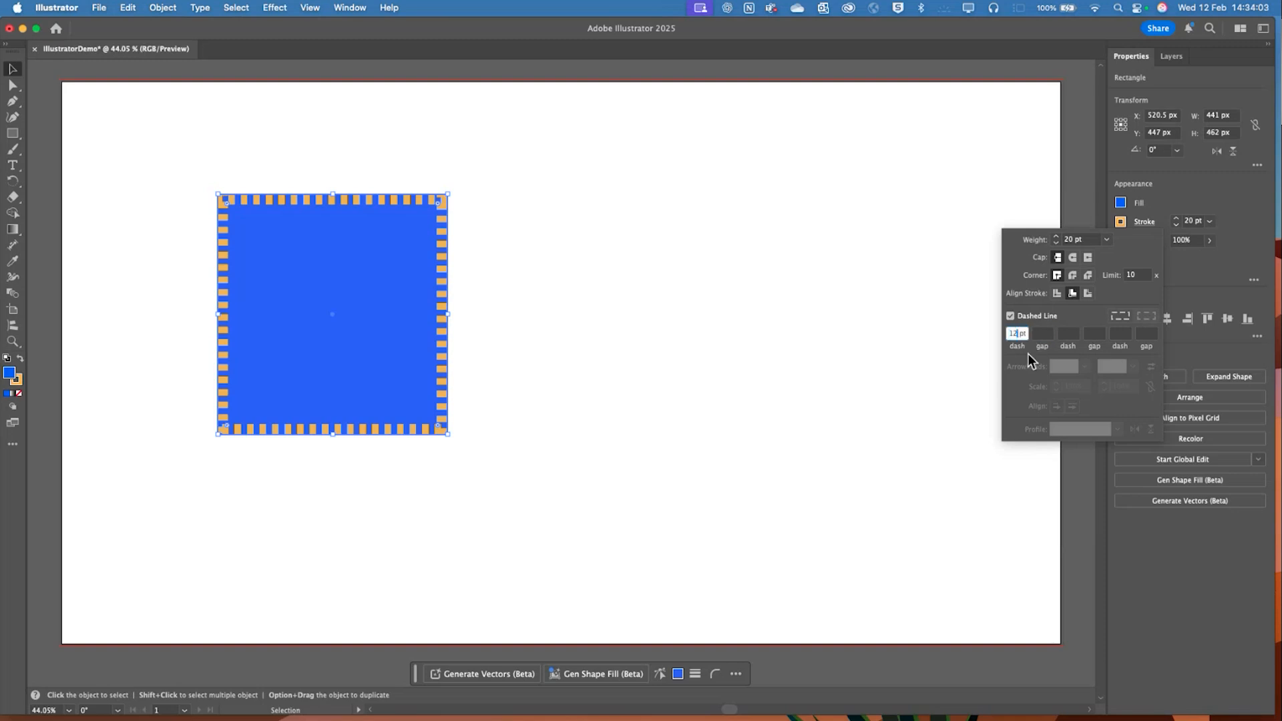
pyautogui.click(1016, 334)
pyautogui.doubleClick(1015, 334)
pyautogui.write('48')
pyautogui.press('Return')
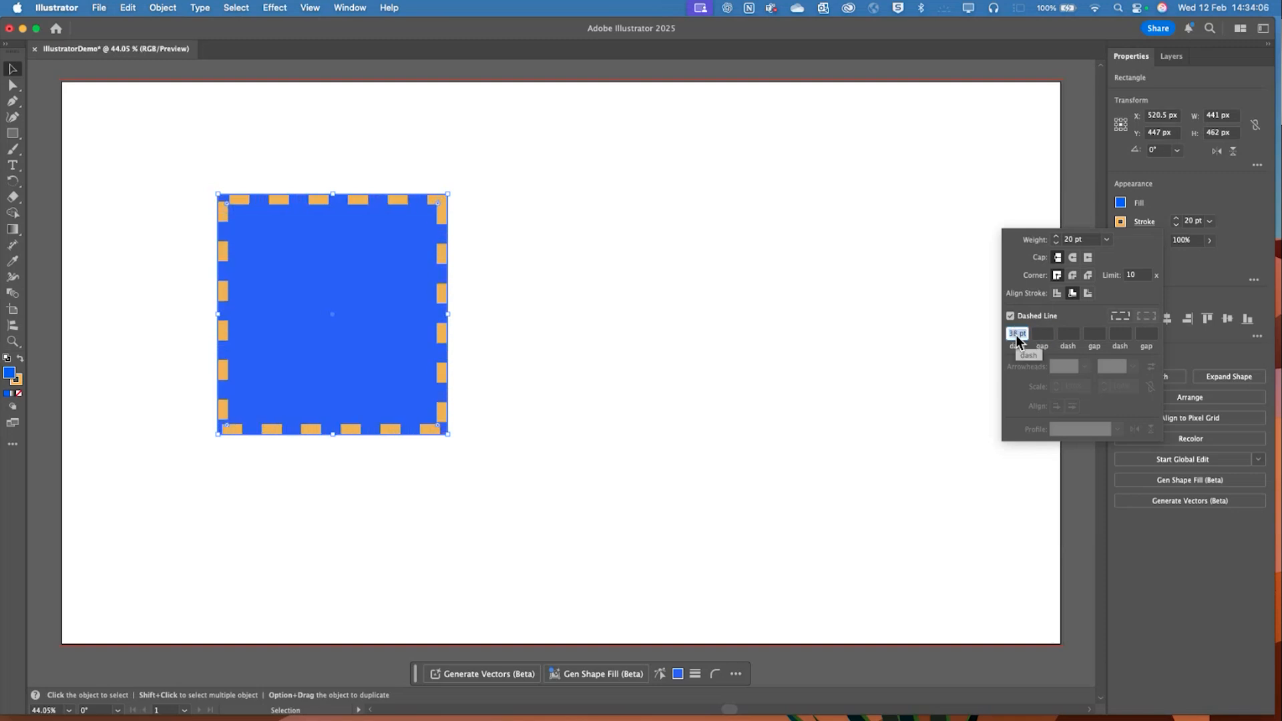
# Shorten the stroke's dashes gradually to about 11 pt or less, and lengthen them again
pyautogui.press('Down')
pyautogui.press('Down')
pyautogui.press('Down')
pyautogui.press('Down')
pyautogui.press('Down')
pyautogui.press('Down')
pyautogui.press('Down')
pyautogui.press('Down')
pyautogui.press('Down')
pyautogui.press('Down')
pyautogui.press('Down')
pyautogui.press('Down')
pyautogui.press('Down')
pyautogui.press('Down')
pyautogui.press('Down')
pyautogui.press('Down')
pyautogui.press('Down')
pyautogui.press('Down')
pyautogui.press('Down')
pyautogui.press('Down')
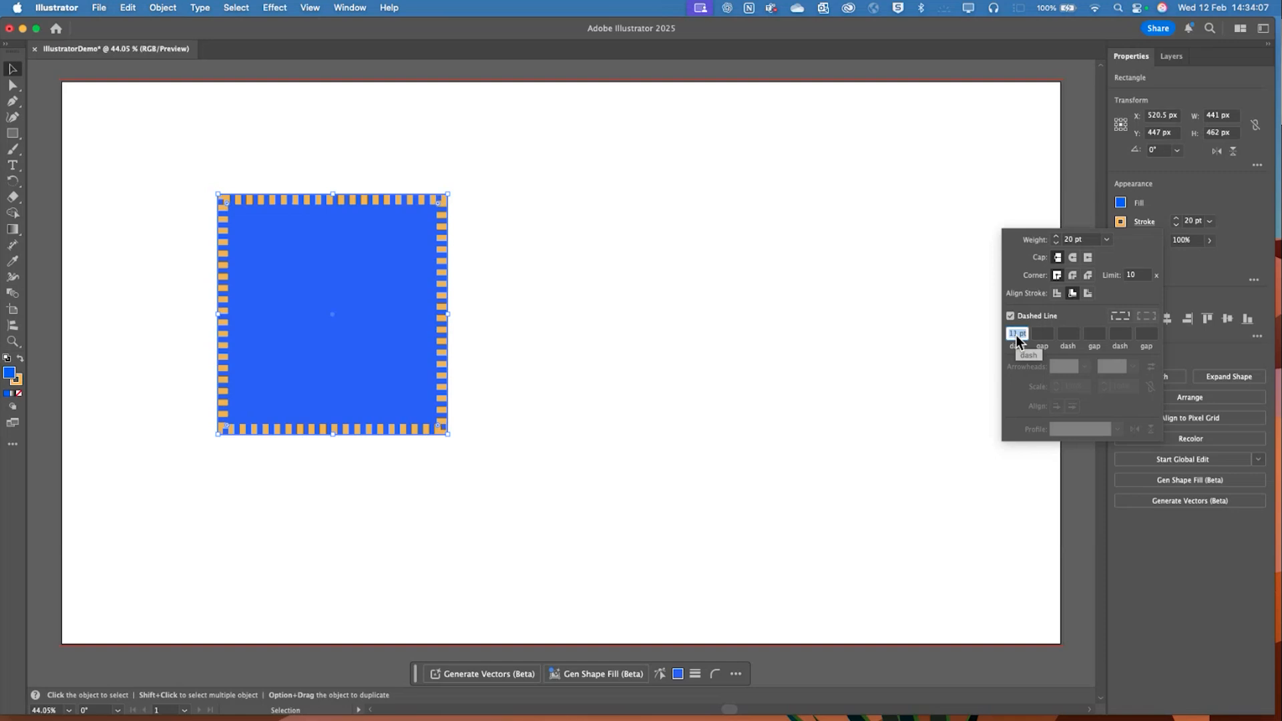
pyautogui.press('Down')
pyautogui.press('Down')
pyautogui.press('Down')
pyautogui.press('Down')
pyautogui.press('Up')
pyautogui.press('Up')
pyautogui.press('Up')
pyautogui.press('Up')
pyautogui.press('Up')
pyautogui.press('Up')
pyautogui.press('Up')
pyautogui.press('Up')
pyautogui.press('Up')
pyautogui.press('Up')
pyautogui.press('Up')
pyautogui.press('Up')
pyautogui.press('Up')
pyautogui.press('Up')
pyautogui.press('Up')
pyautogui.press('Up')
pyautogui.press('Up')
pyautogui.press('Up')
pyautogui.press('Up')
pyautogui.press('Up')
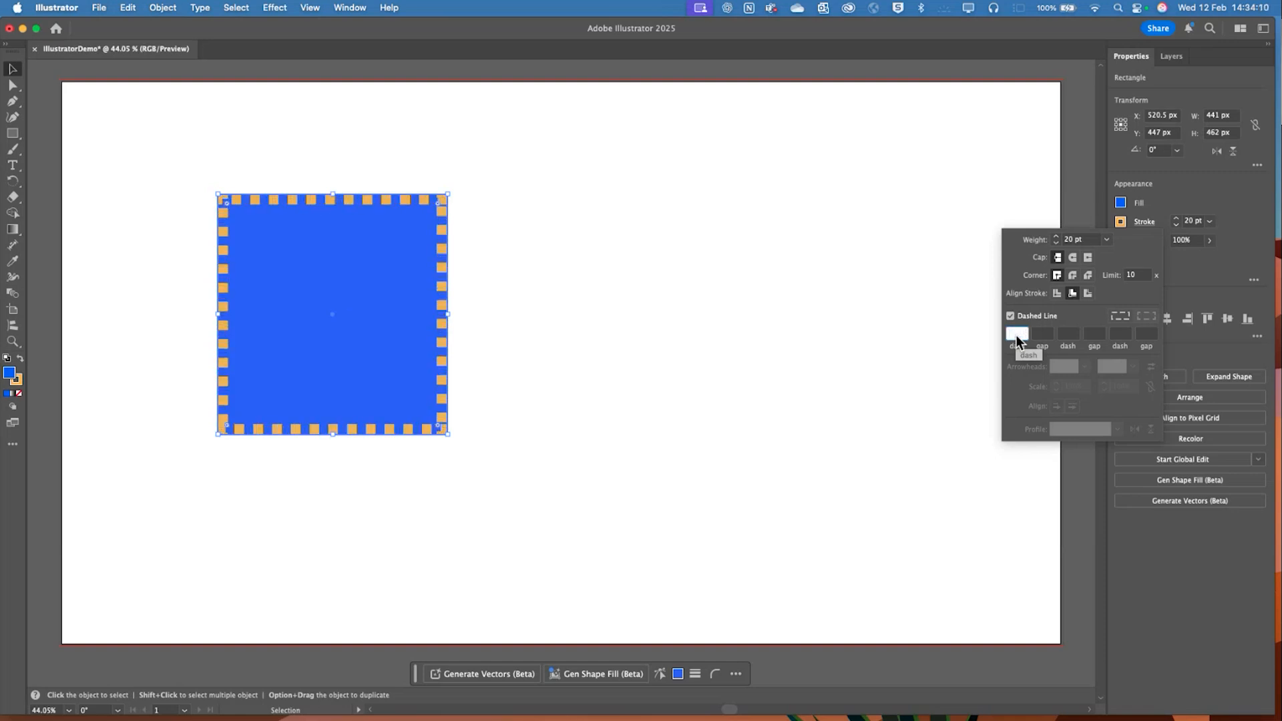
# Set the stroke's pattern to 24 pt dash, 10 pt gap, 10 pt dash, 25 pt gap and 60 pt dash
pyautogui.write('10')
pyautogui.click(1064, 333)
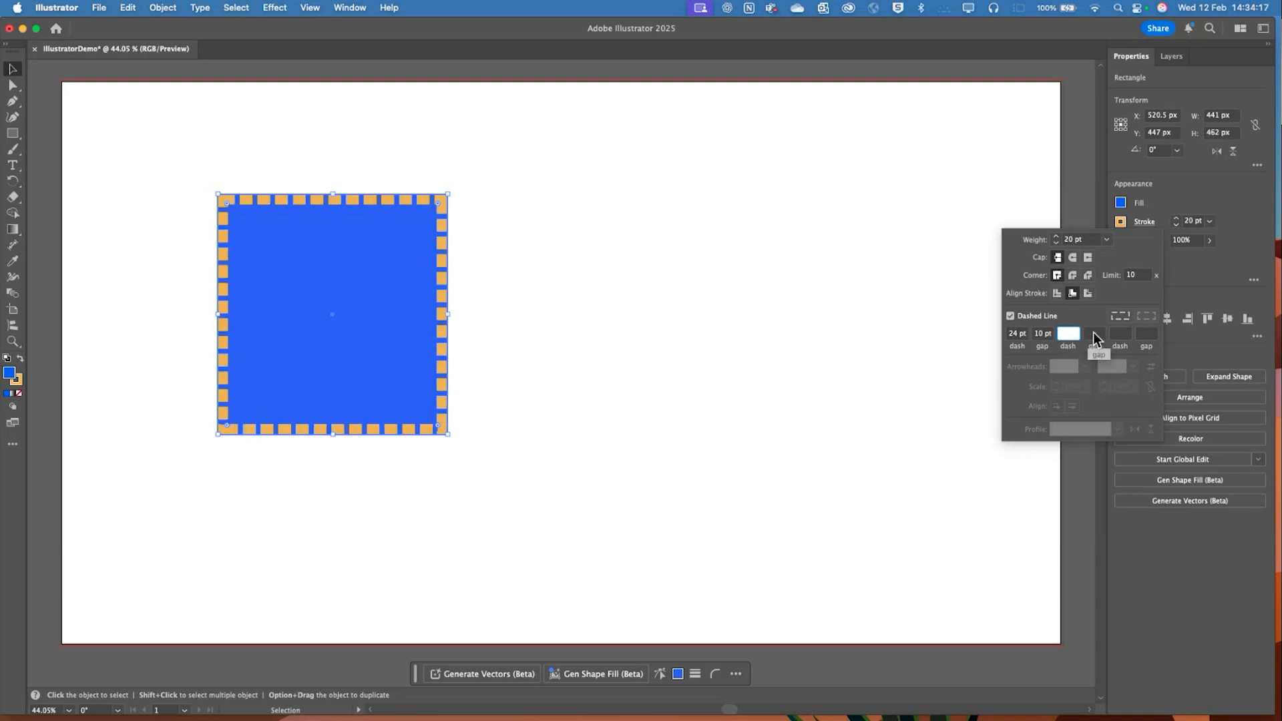
pyautogui.click(1095, 332)
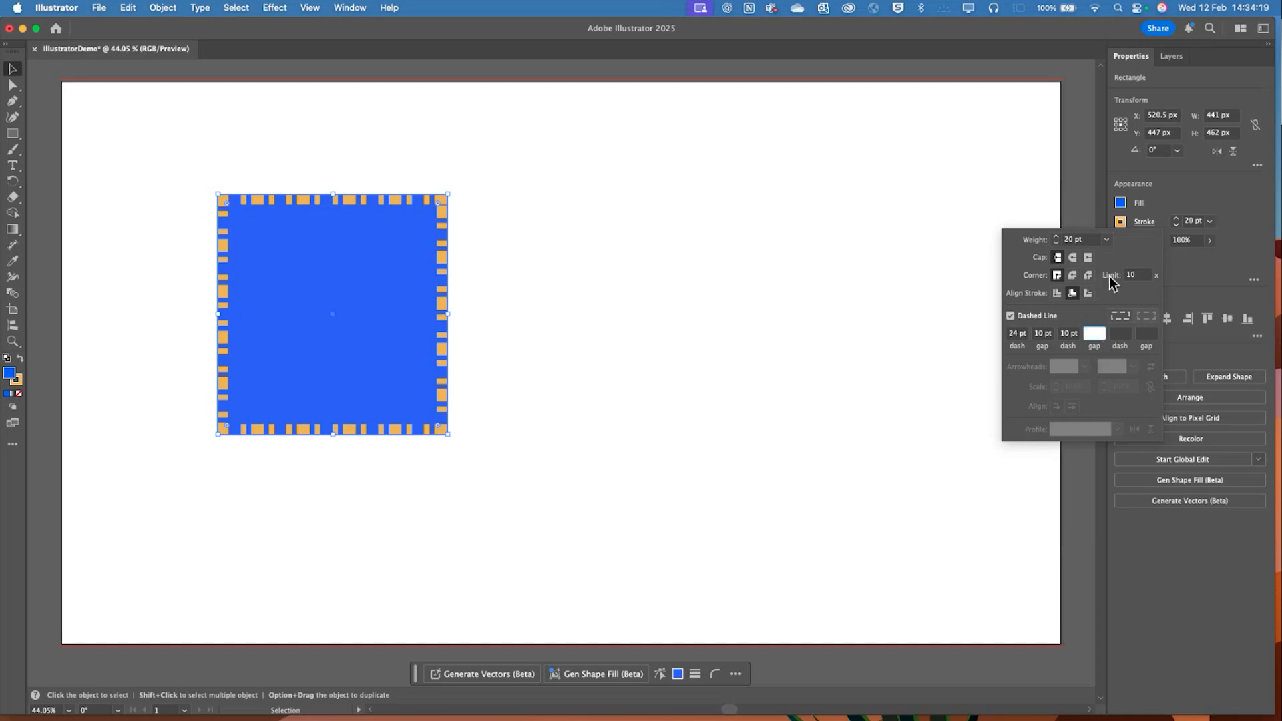
pyautogui.write('25')
pyautogui.click(1117, 334)
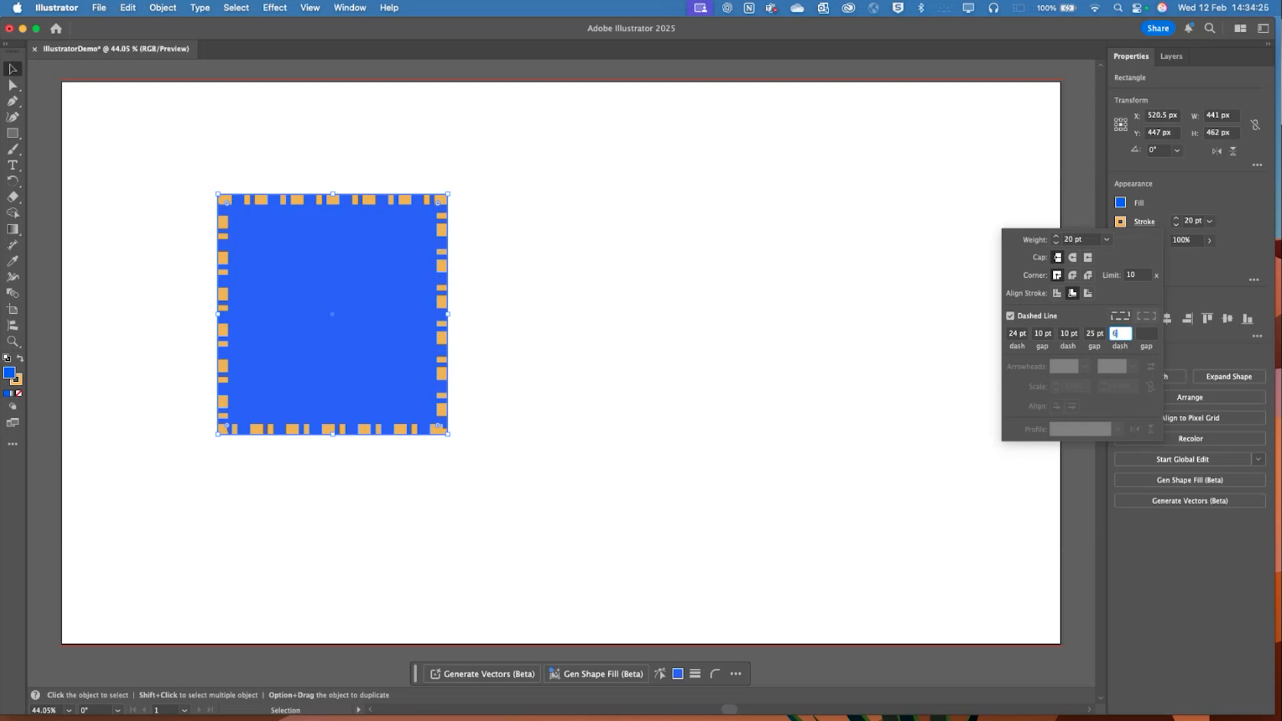
pyautogui.click(1145, 336)
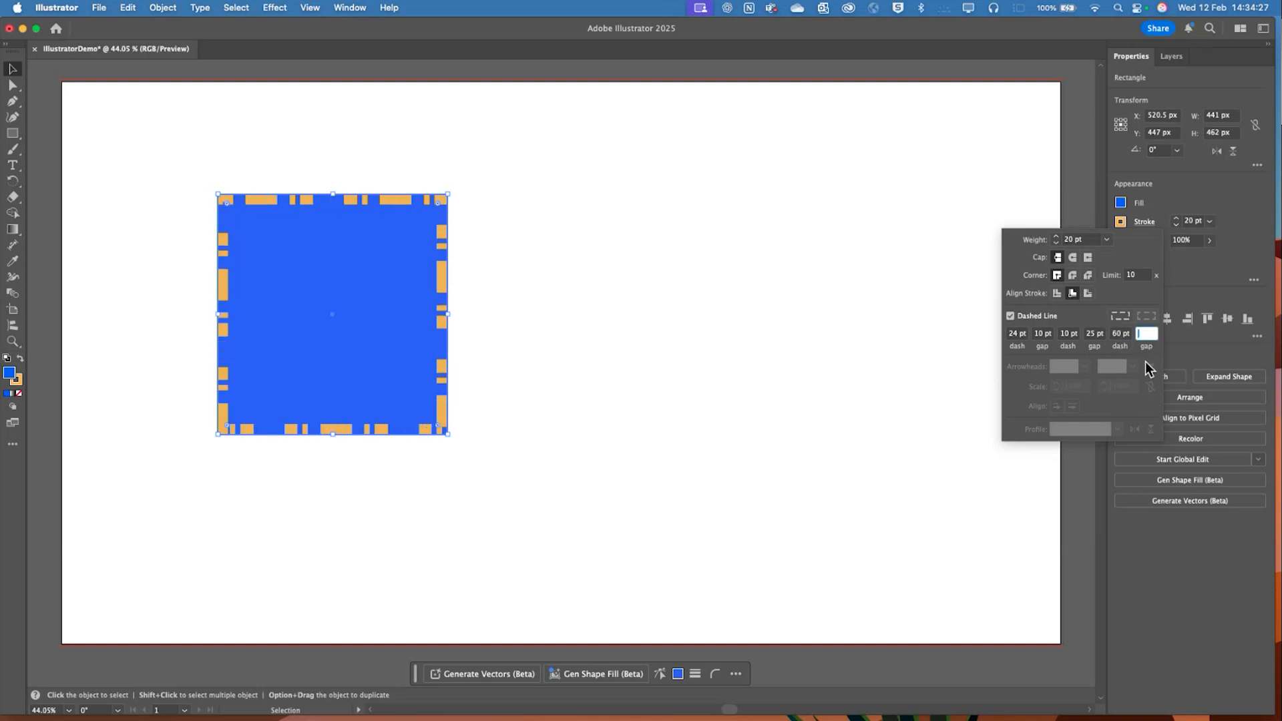
# Turn off the dashed line so the stroke is solid, and deselect the rectangle
pyautogui.click(1010, 315)
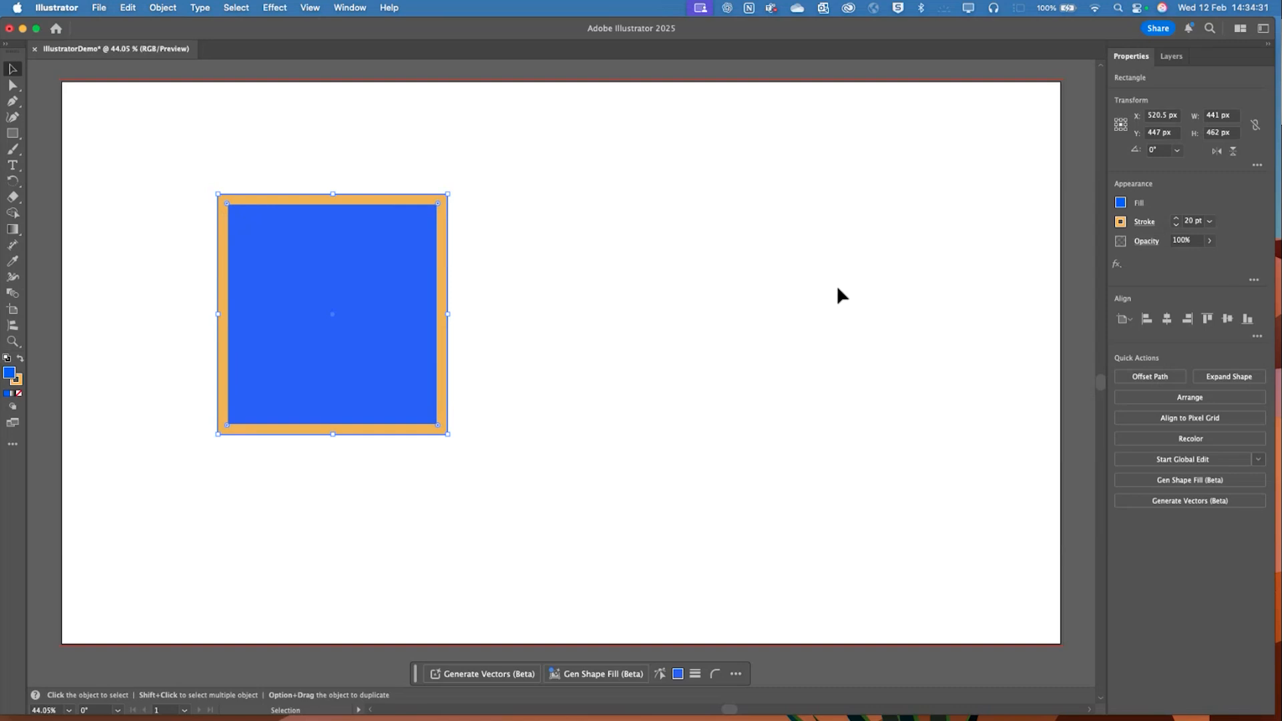
pyautogui.click(514, 194)
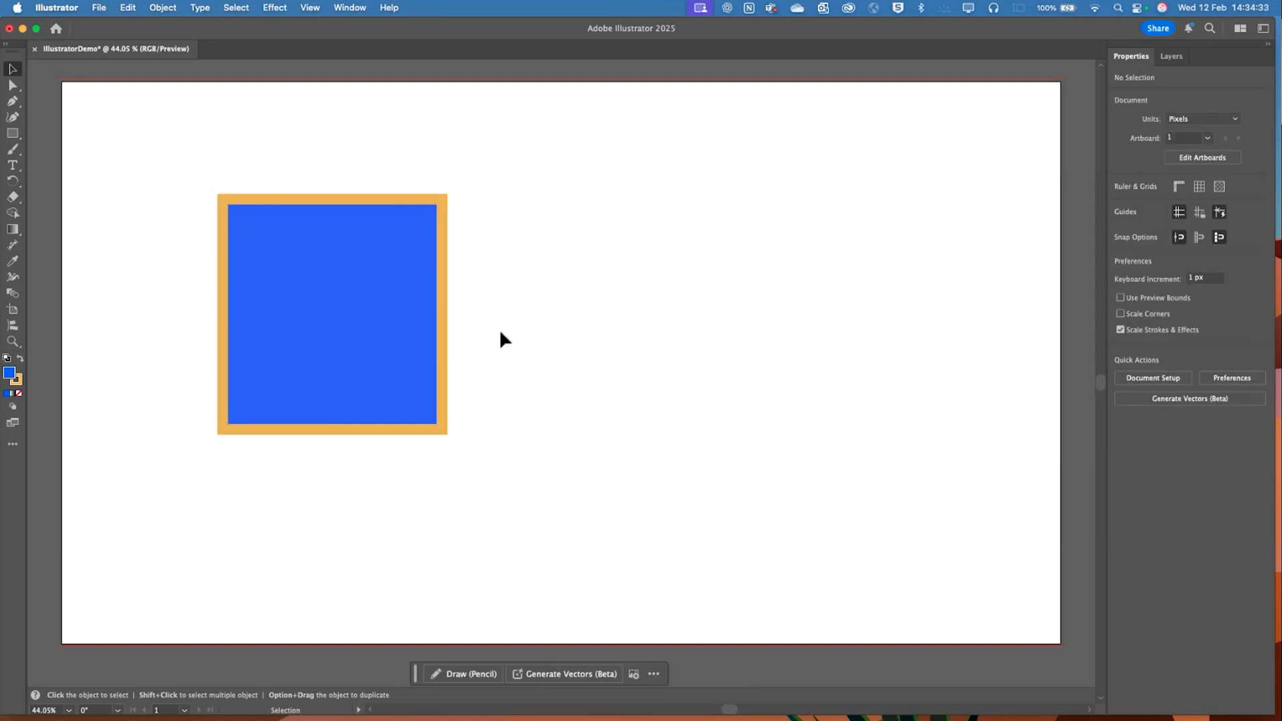
# Draw a circle about 450 px in diameter with the Ellipse tool beside the square, and deselect it
pyautogui.click(12, 133)
pyautogui.moveTo(14, 137); pyautogui.dragTo(59, 149)
pyautogui.moveTo(656, 192); pyautogui.dragTo(894, 427)
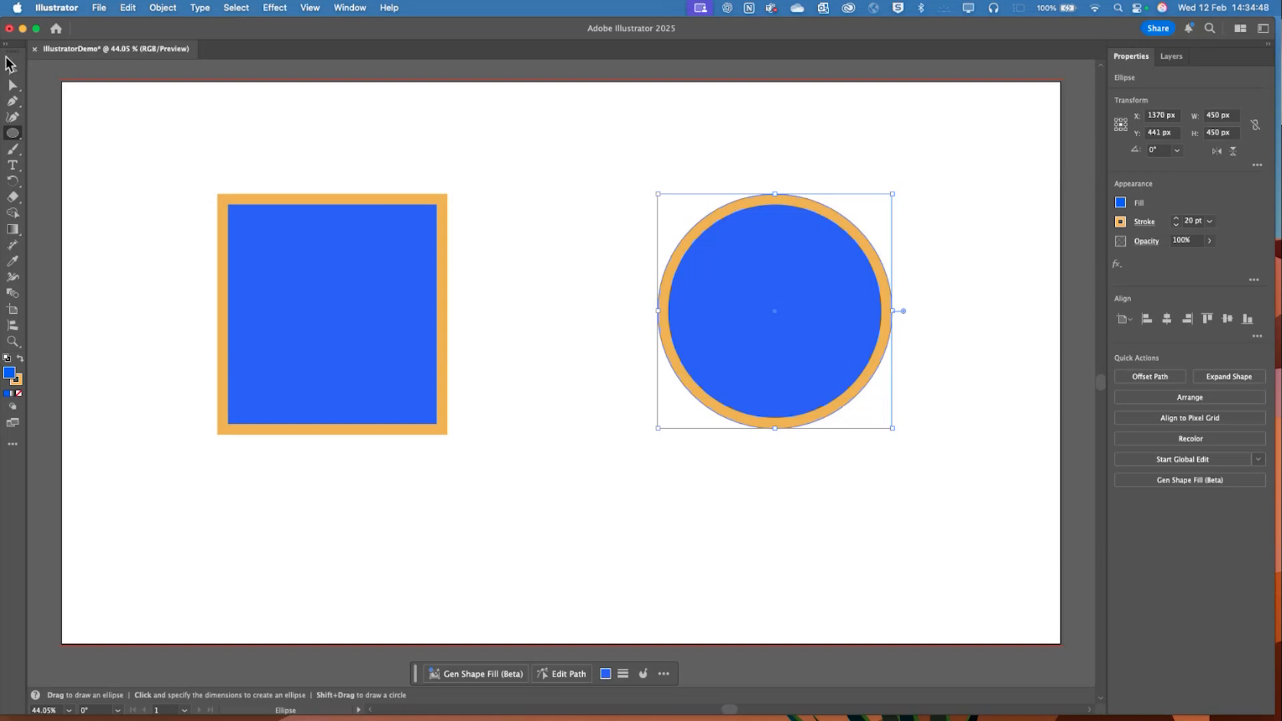
pyautogui.press('v')
pyautogui.click(571, 230)
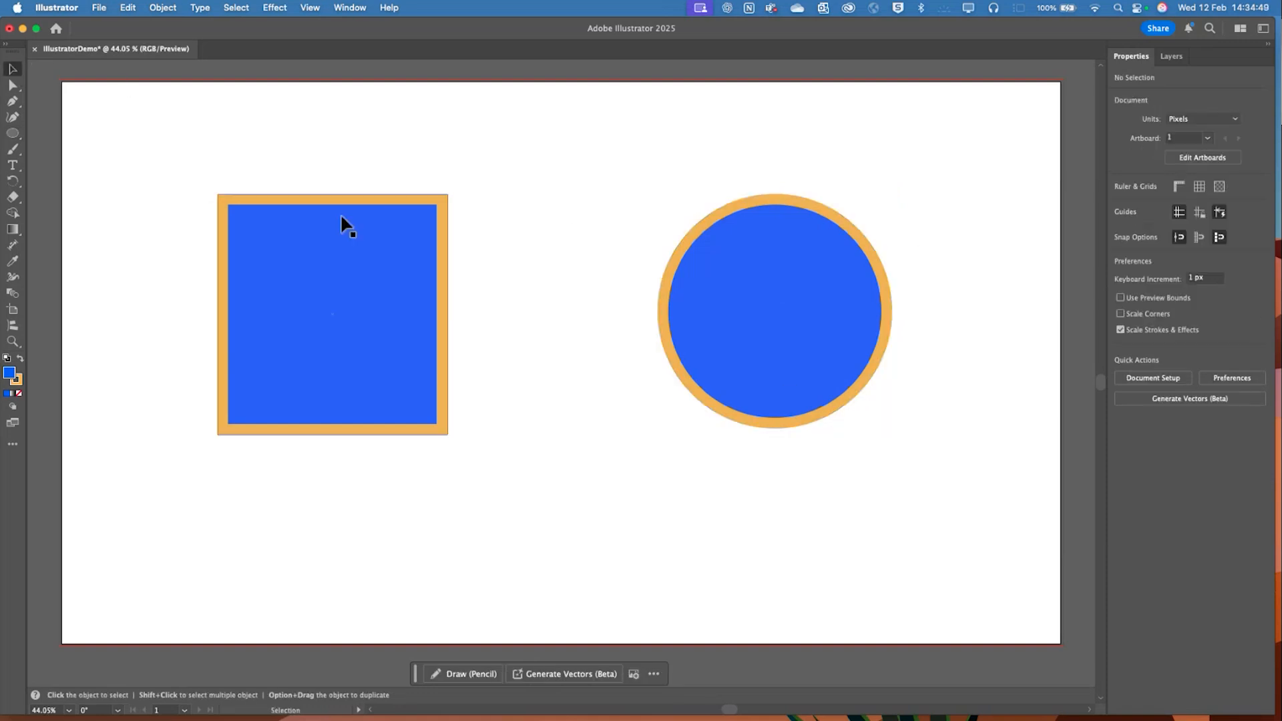
# Move the circle closer to the square and level with it, to about X 1150 px, Y 447 px
pyautogui.click(343, 220)
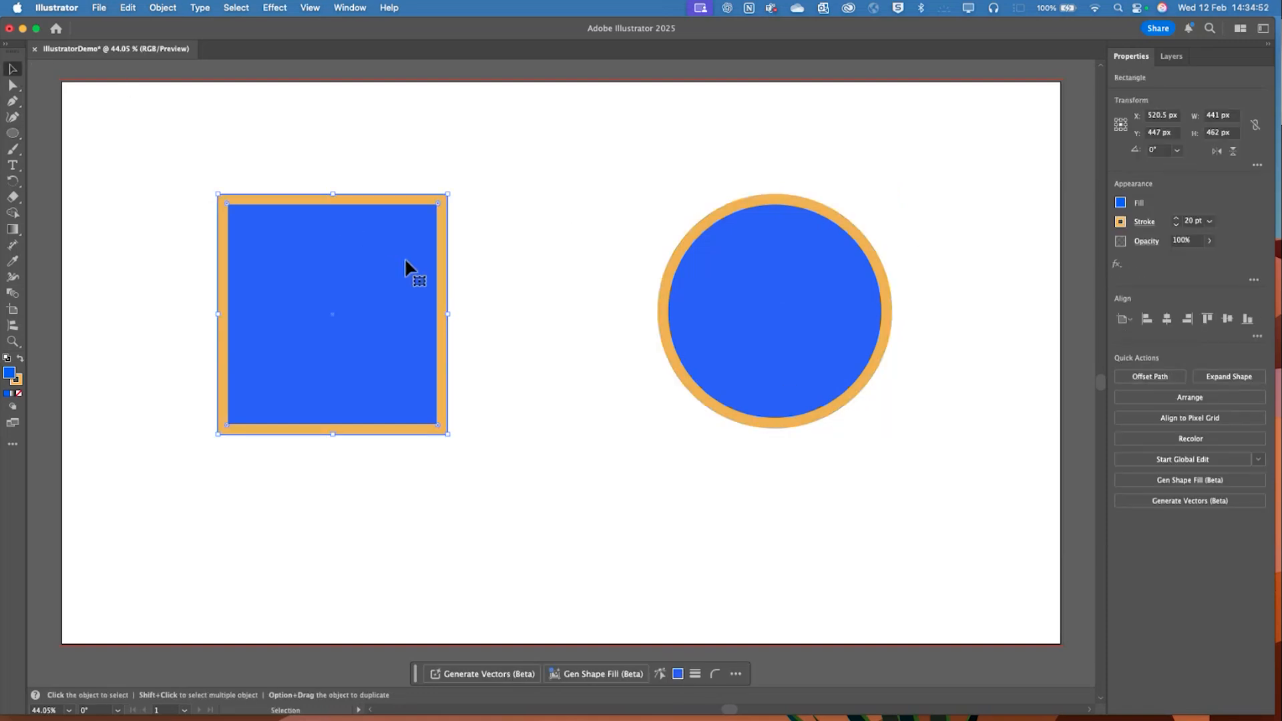
pyautogui.moveTo(776, 271); pyautogui.dragTo(660, 164)
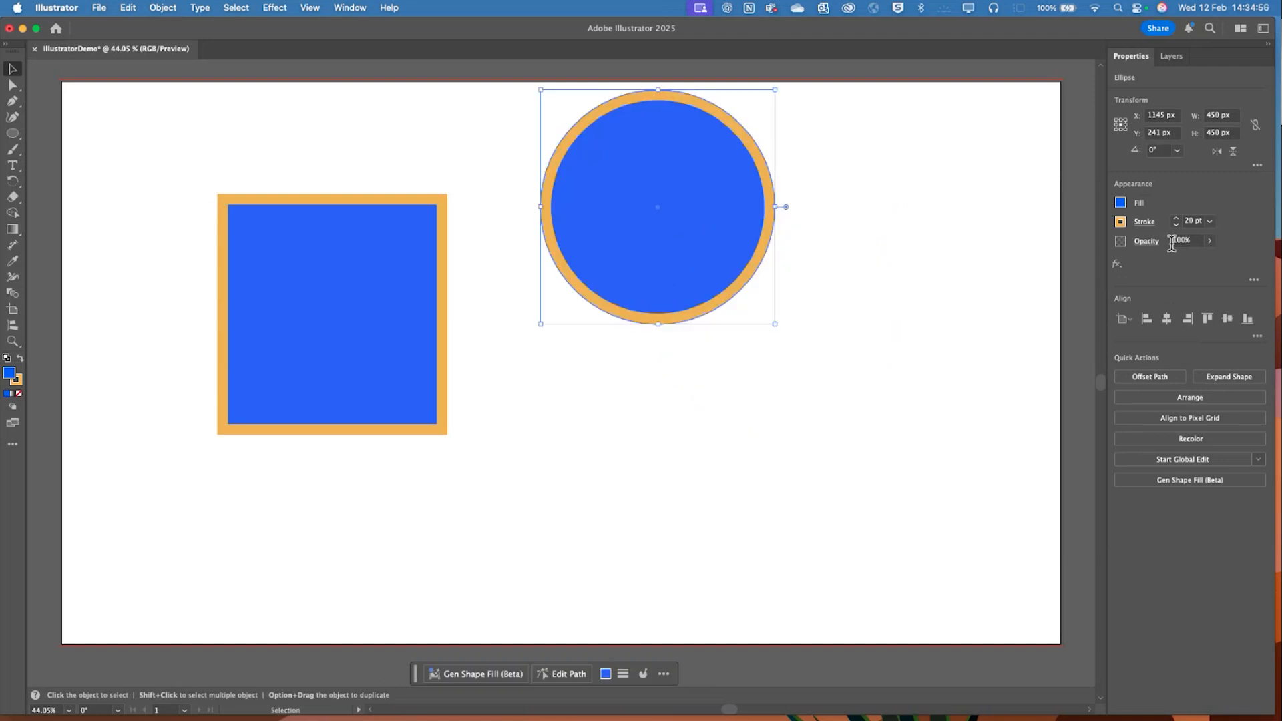
pyautogui.click(1209, 241)
pyautogui.moveTo(1206, 258)
pyautogui.mouseDown()
pyautogui.moveTo(1176, 259)
pyautogui.moveTo(1206, 259)
pyautogui.mouseUp()
pyautogui.click(841, 399)
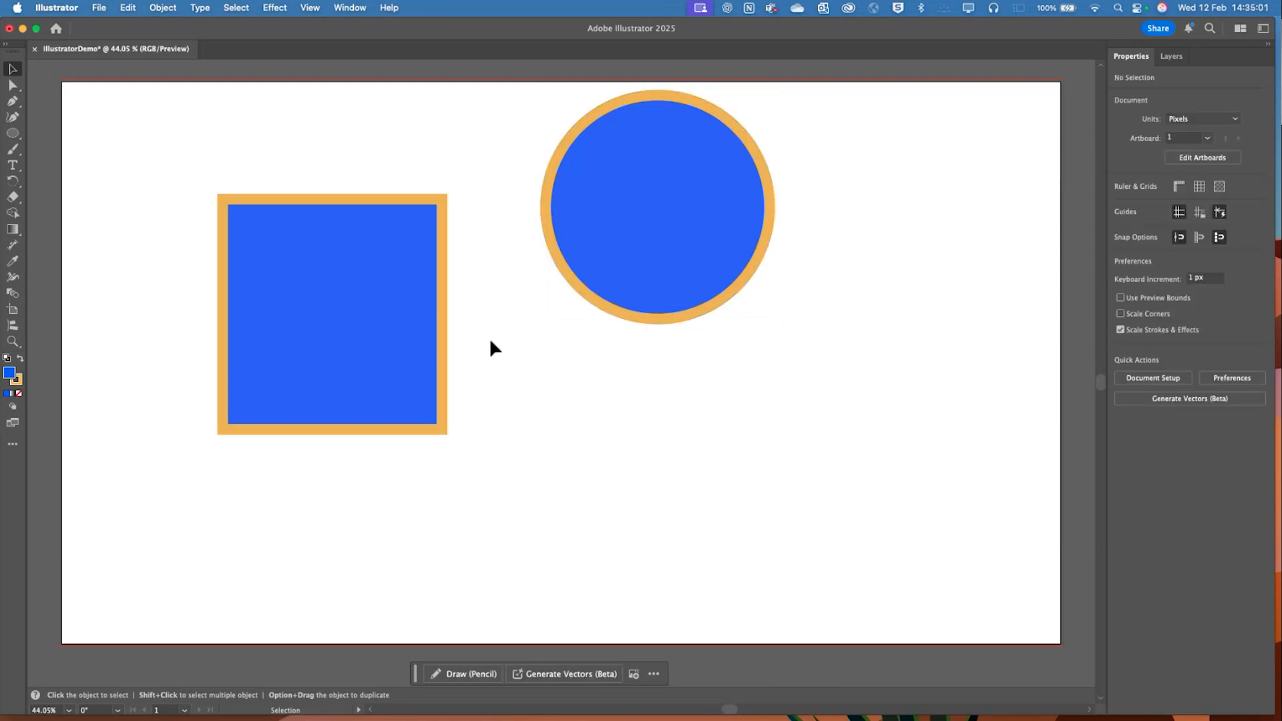
pyautogui.moveTo(612, 191); pyautogui.dragTo(618, 297)
pyautogui.click(844, 366)
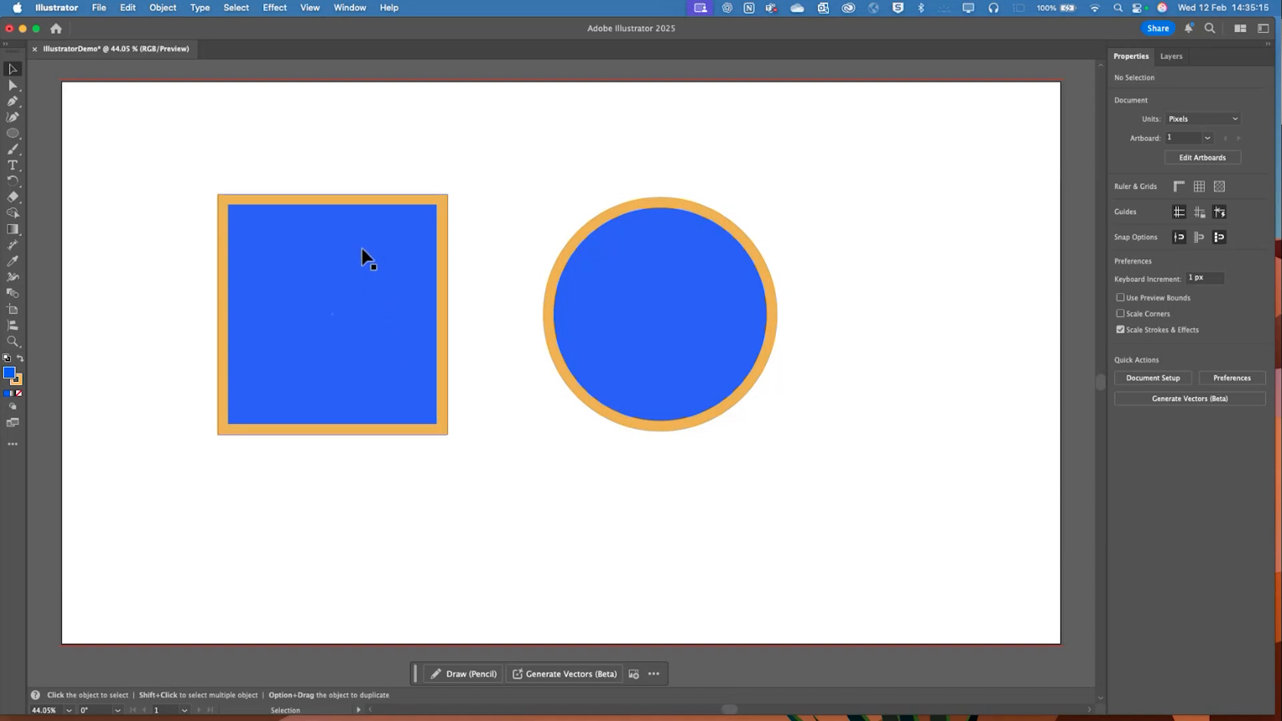
# With Direct Selection, pull only the square's upper-left anchor point outward to about X 184 px, Y 69 px
pyautogui.click(355, 358)
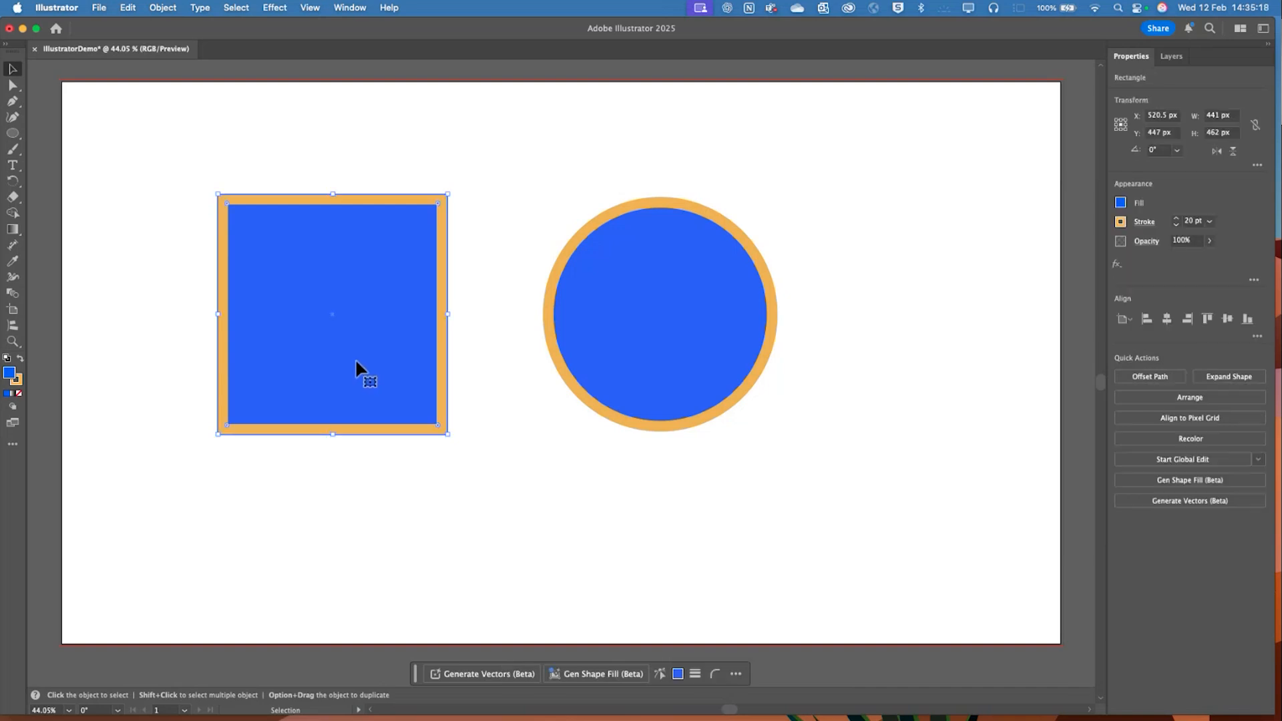
pyautogui.click(96, 155)
pyautogui.click(13, 85)
pyautogui.click(315, 266)
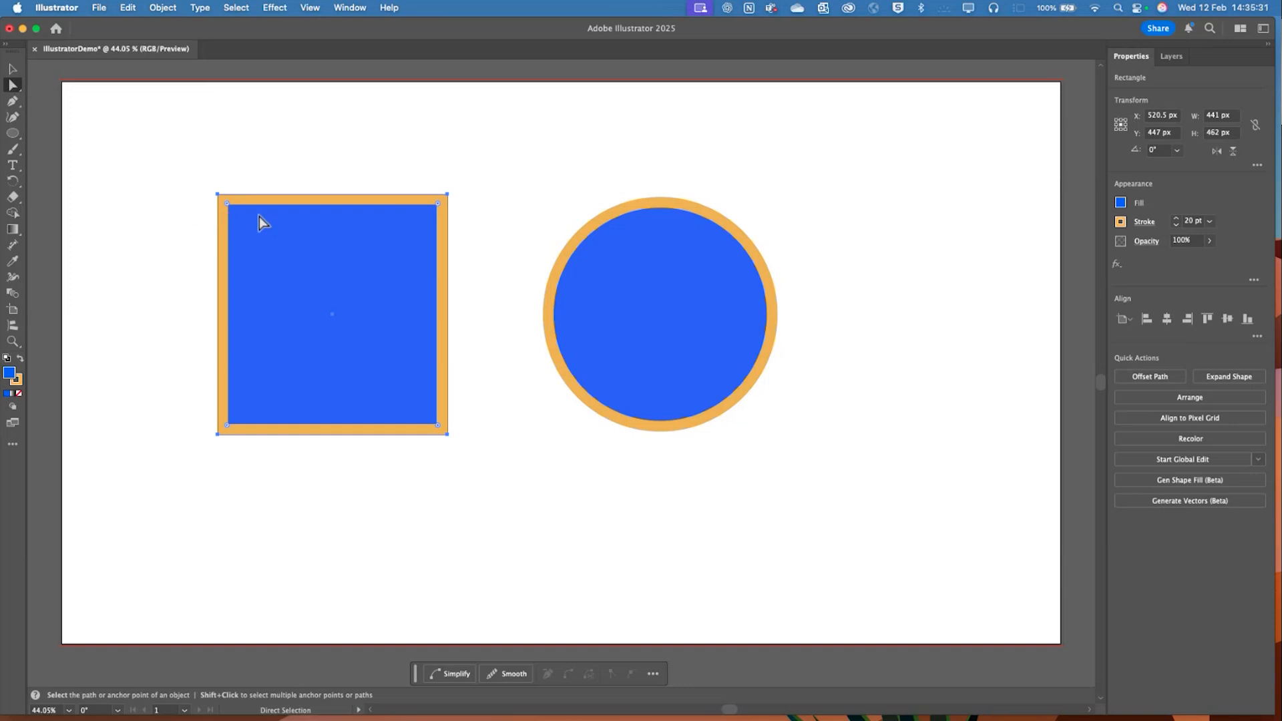
pyautogui.click(217, 194)
pyautogui.click(218, 195)
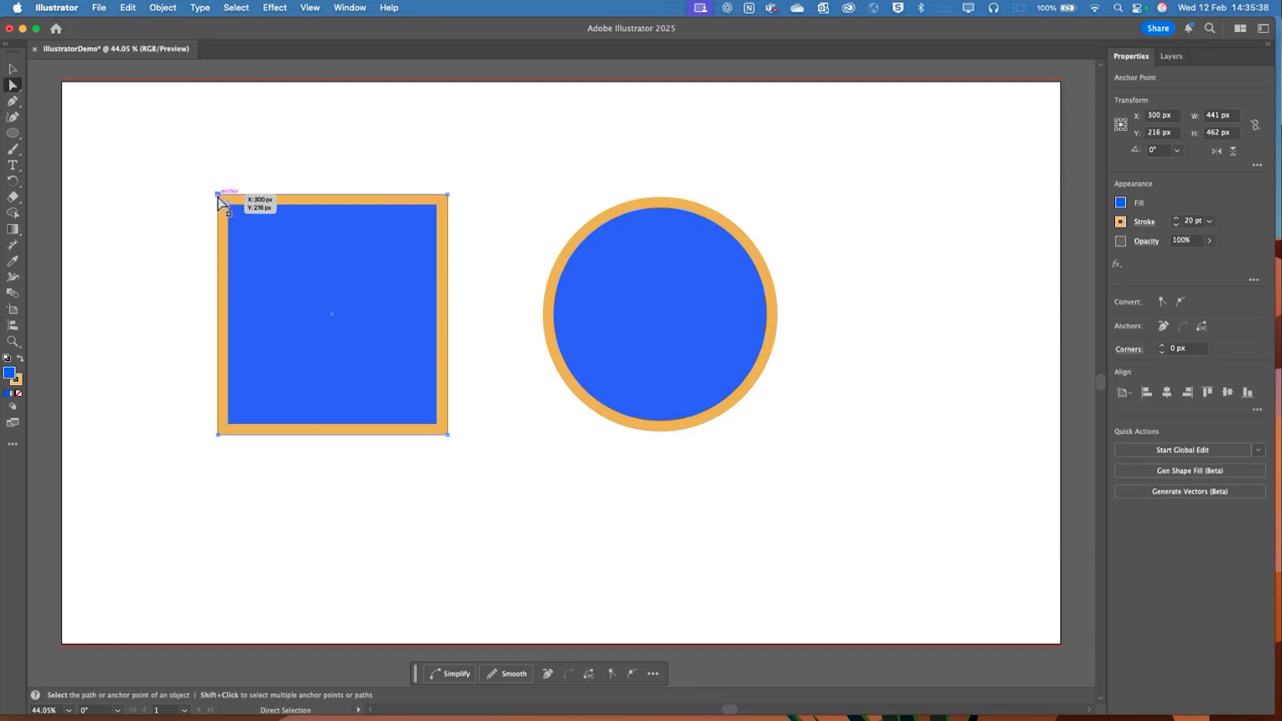
pyautogui.moveTo(218, 195); pyautogui.dragTo(157, 118)
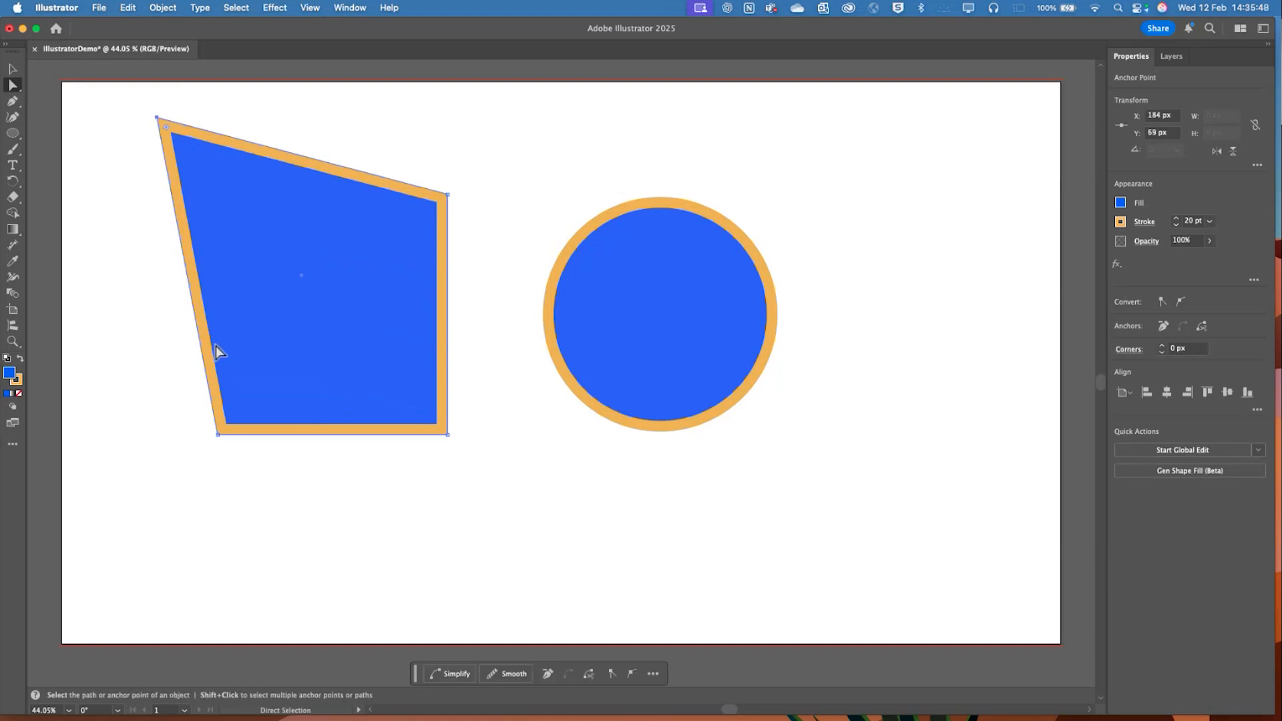
# Undo the changes to the square's anchor points and deselect the square
pyautogui.press('super+z')
pyautogui.press('super+z')
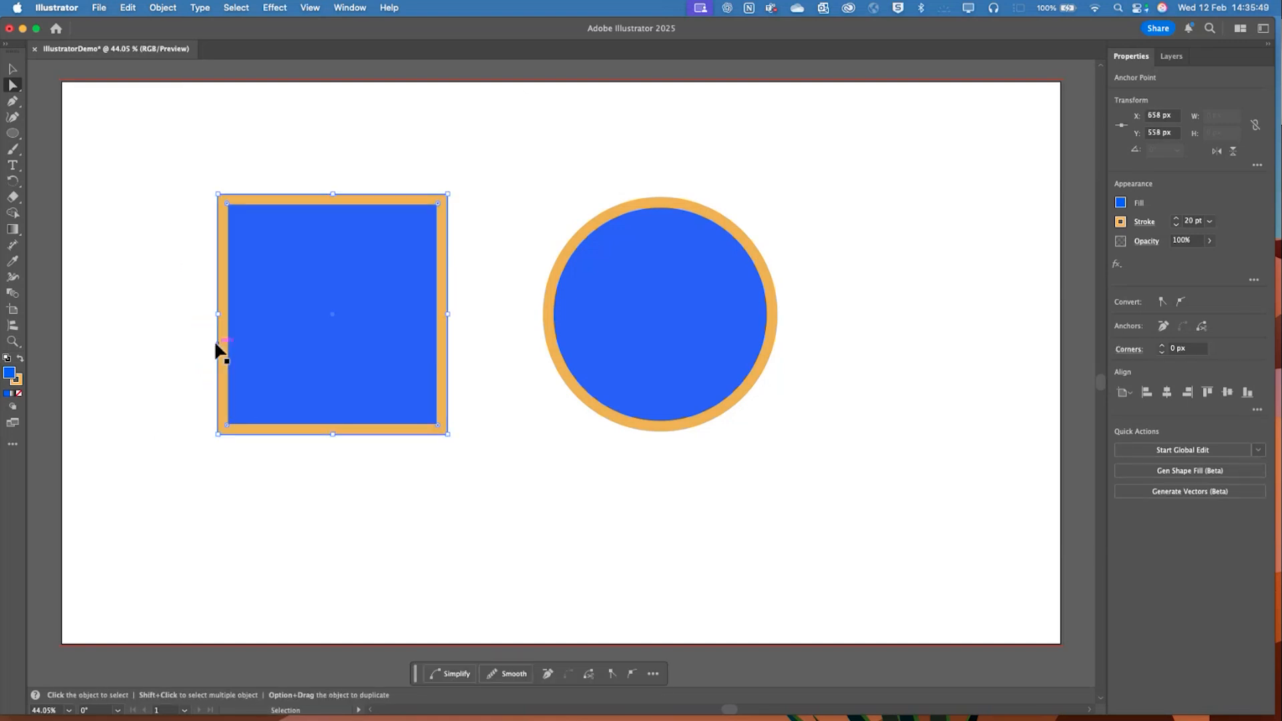
pyautogui.click(175, 335)
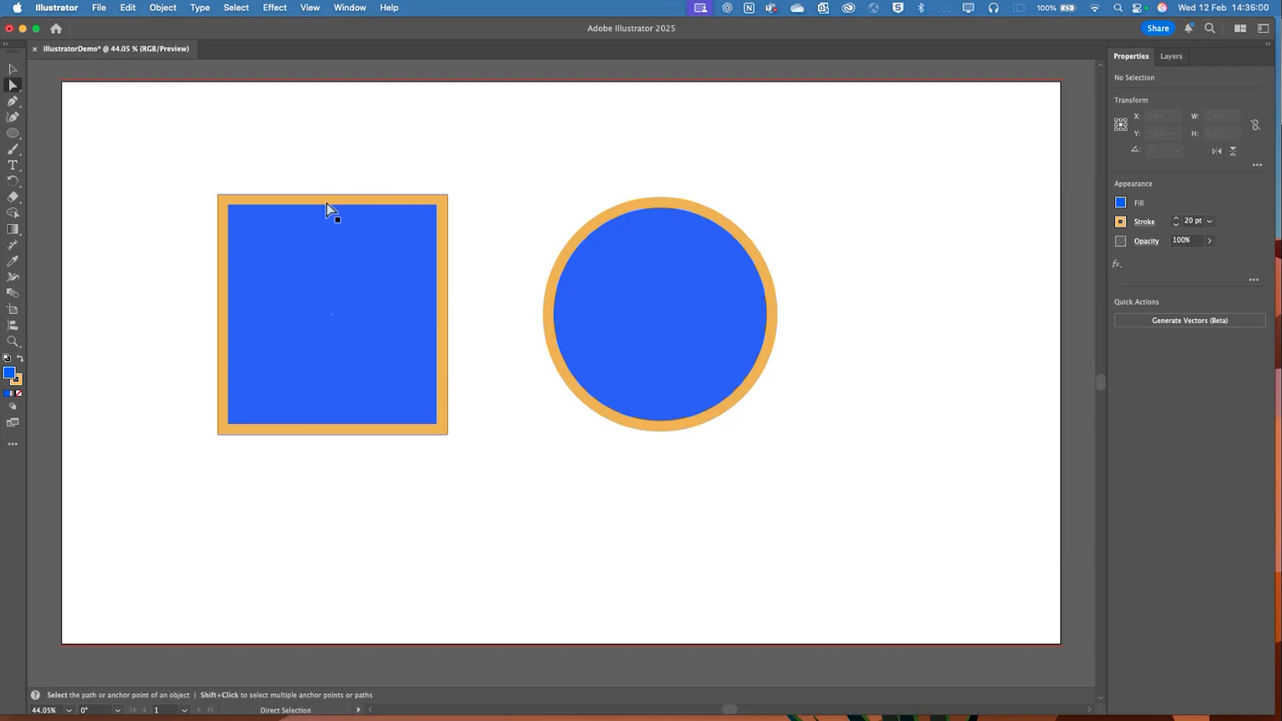
# Slant the square into a parallelogram by moving its upper edge down and to the left, and undo the change
pyautogui.click(282, 193)
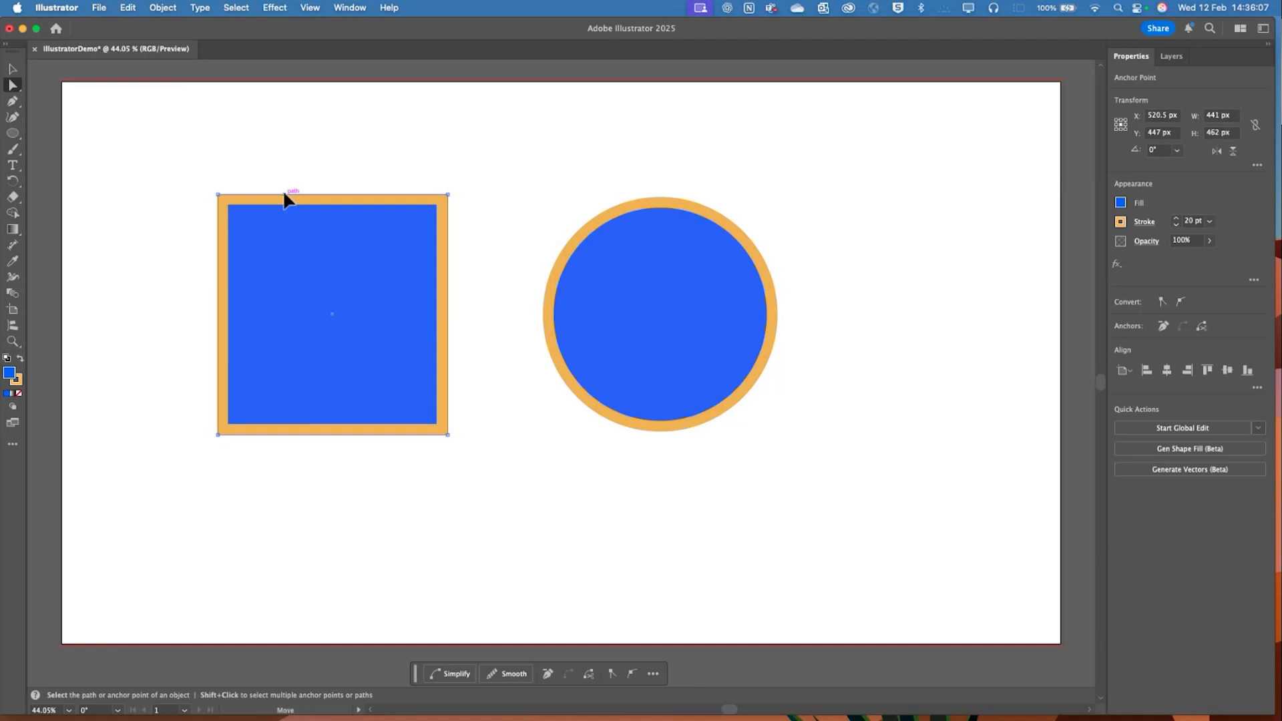
pyautogui.moveTo(283, 192); pyautogui.dragTo(179, 246)
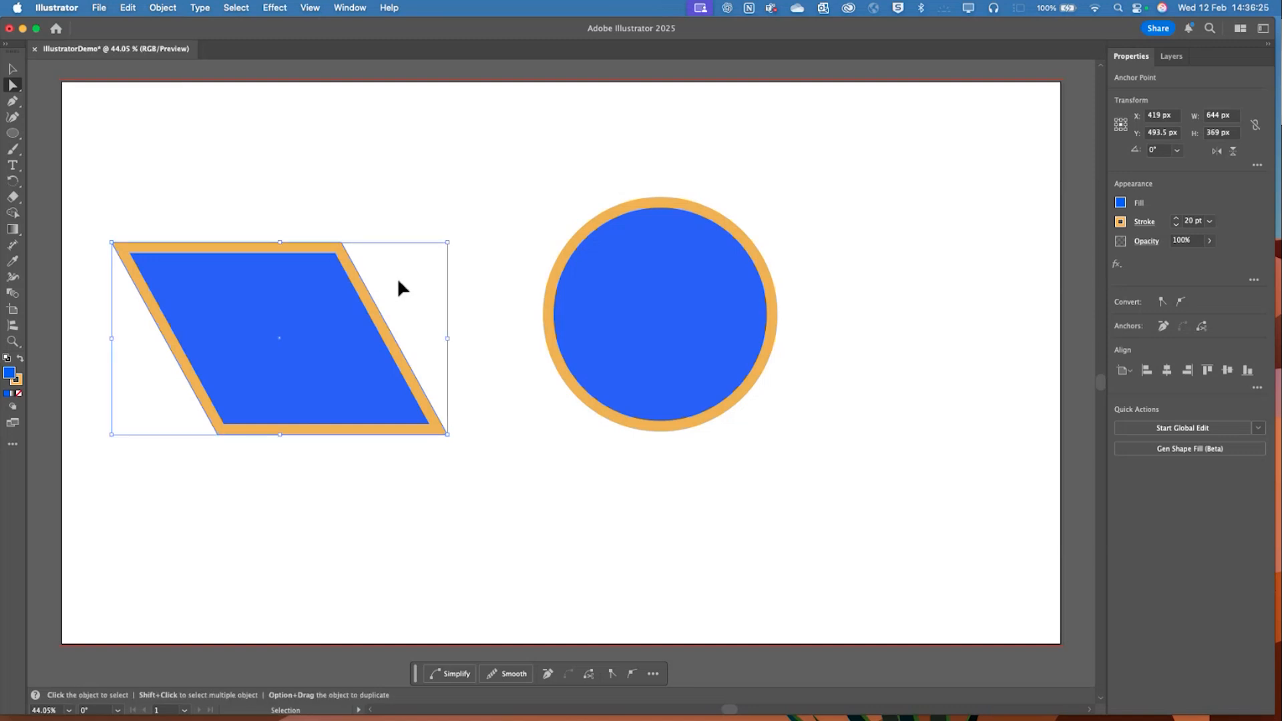
pyautogui.press('super+z')
pyautogui.click(394, 115)
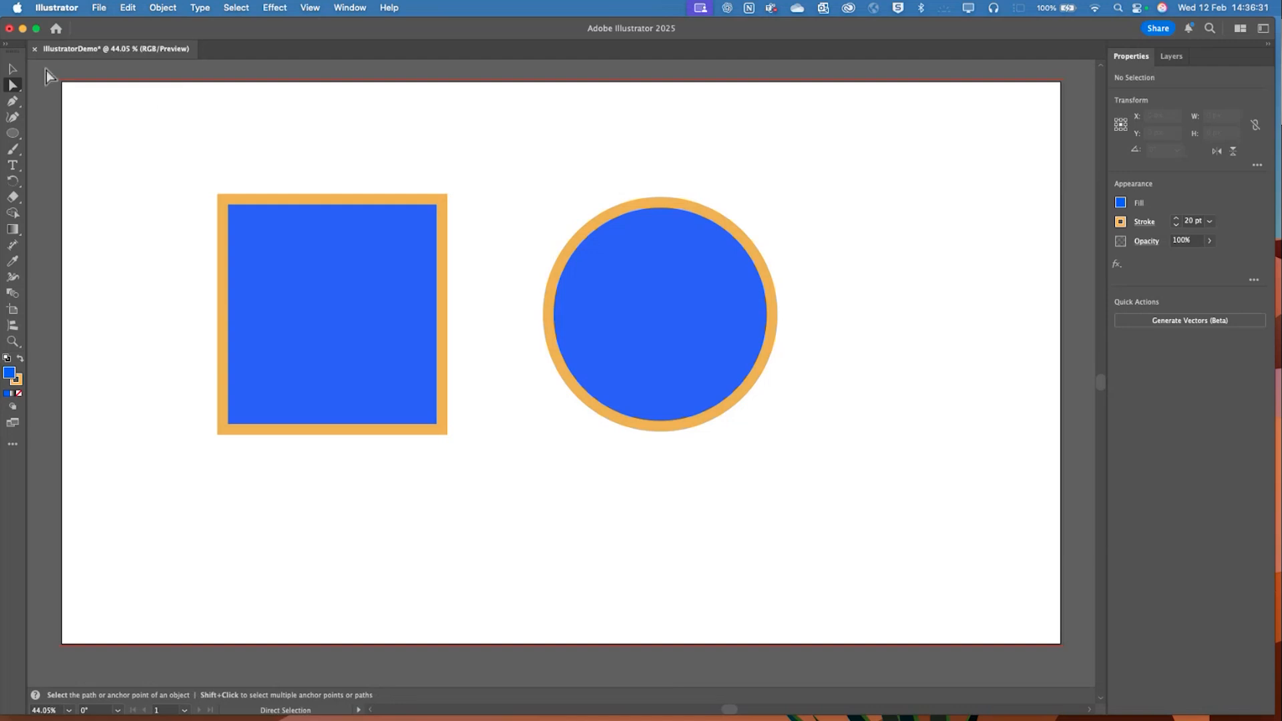
# Compare the bounding boxes and corner handles of the square and the circle using the Selection tool
pyautogui.click(12, 69)
pyautogui.click(255, 252)
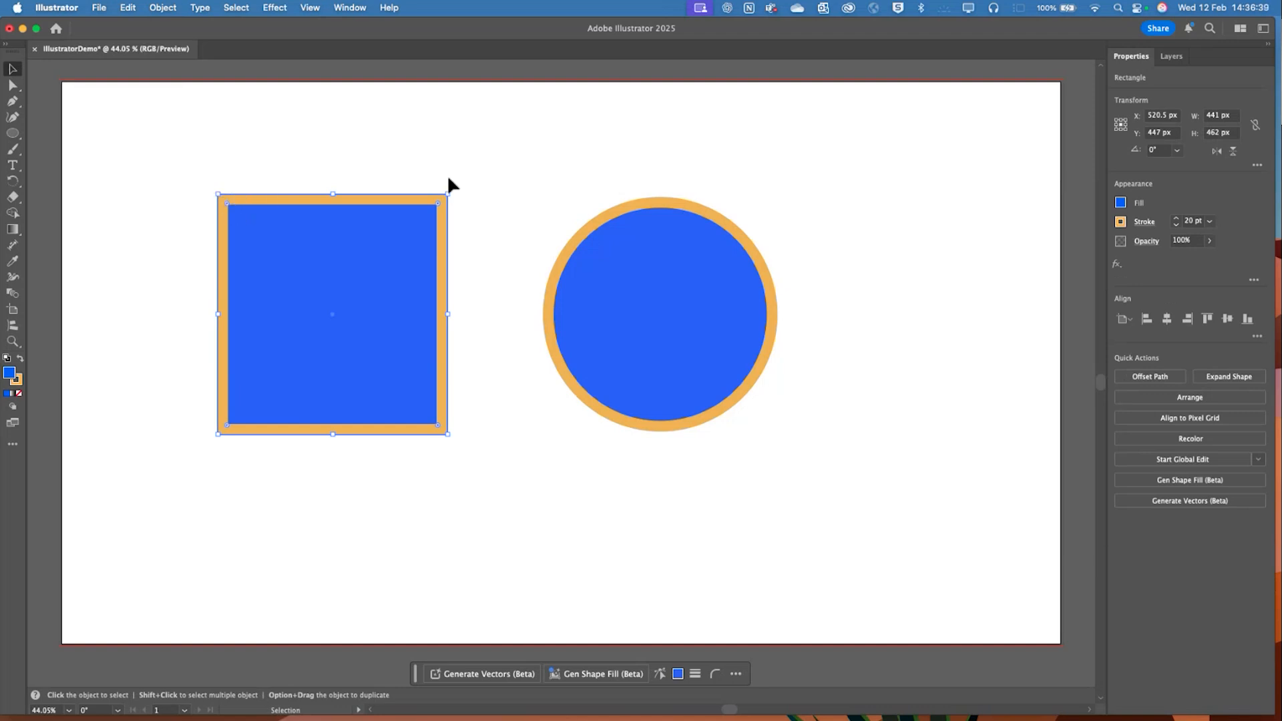
pyautogui.click(670, 287)
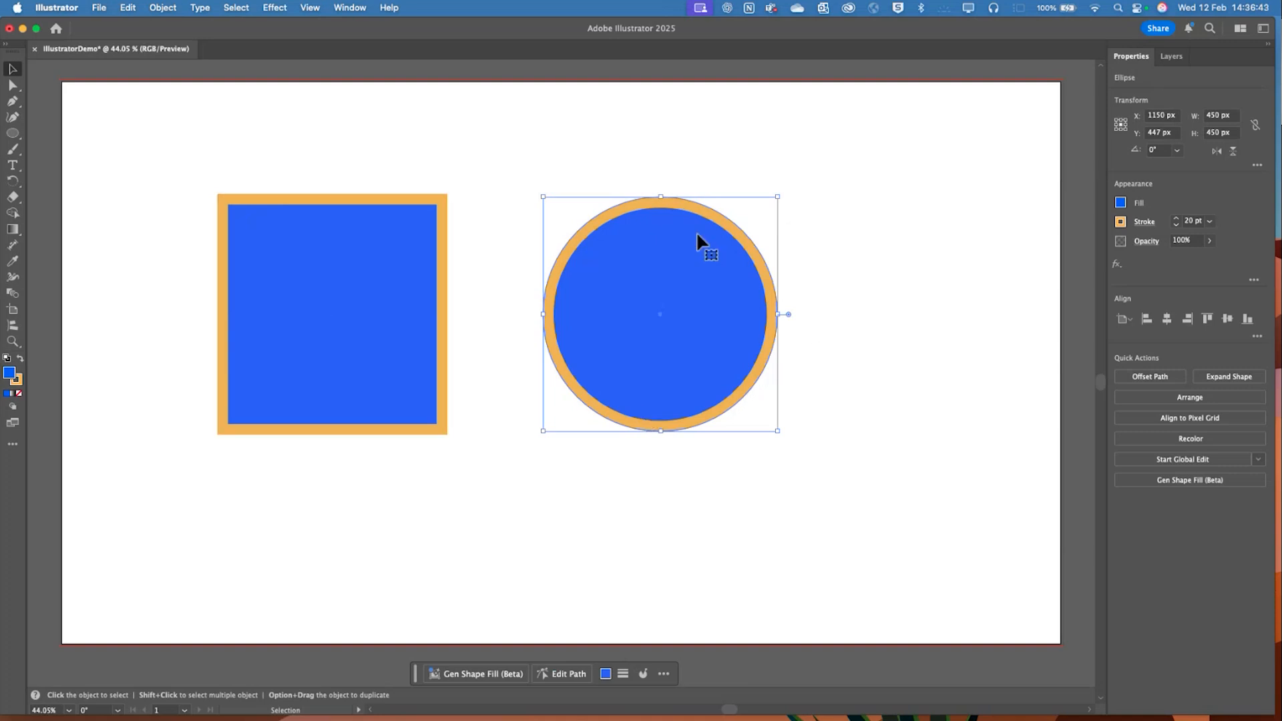
pyautogui.click(411, 224)
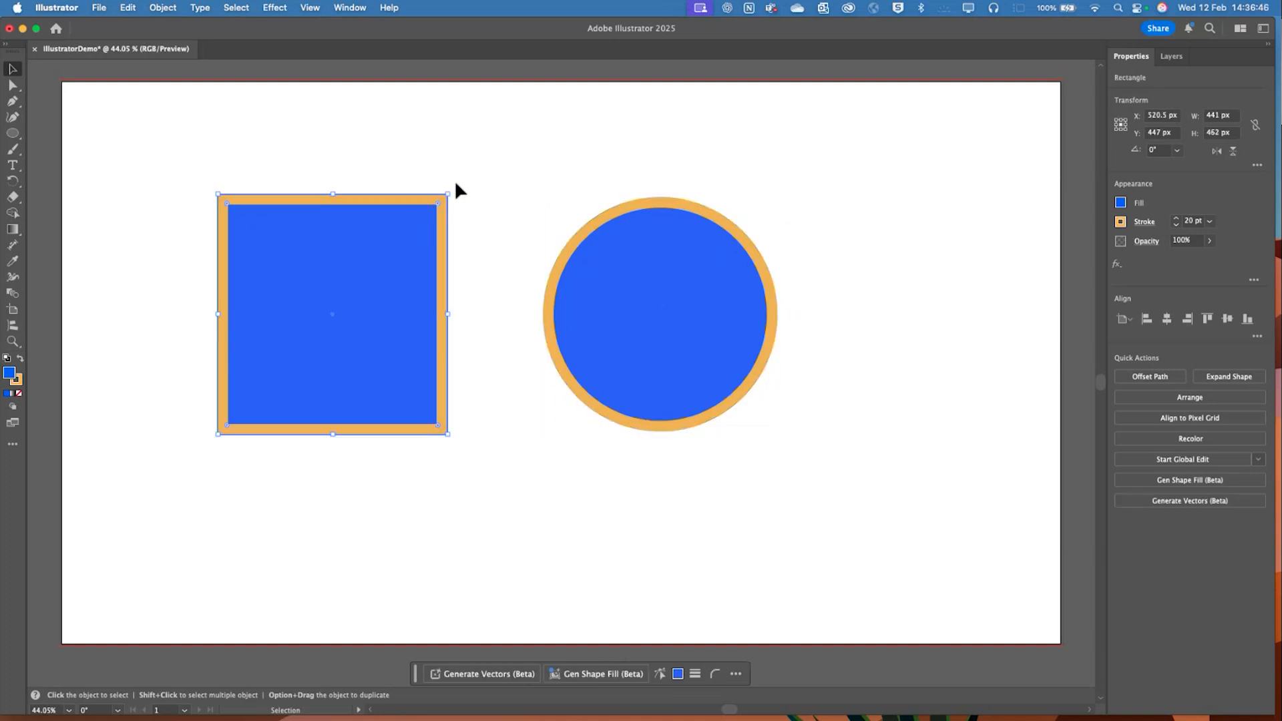
pyautogui.moveTo(450, 189); pyautogui.dragTo(446, 146)
# Open a pie wedge in the lower-right part of the circle, undo it, and leave the circle deselected
pyautogui.click(665, 279)
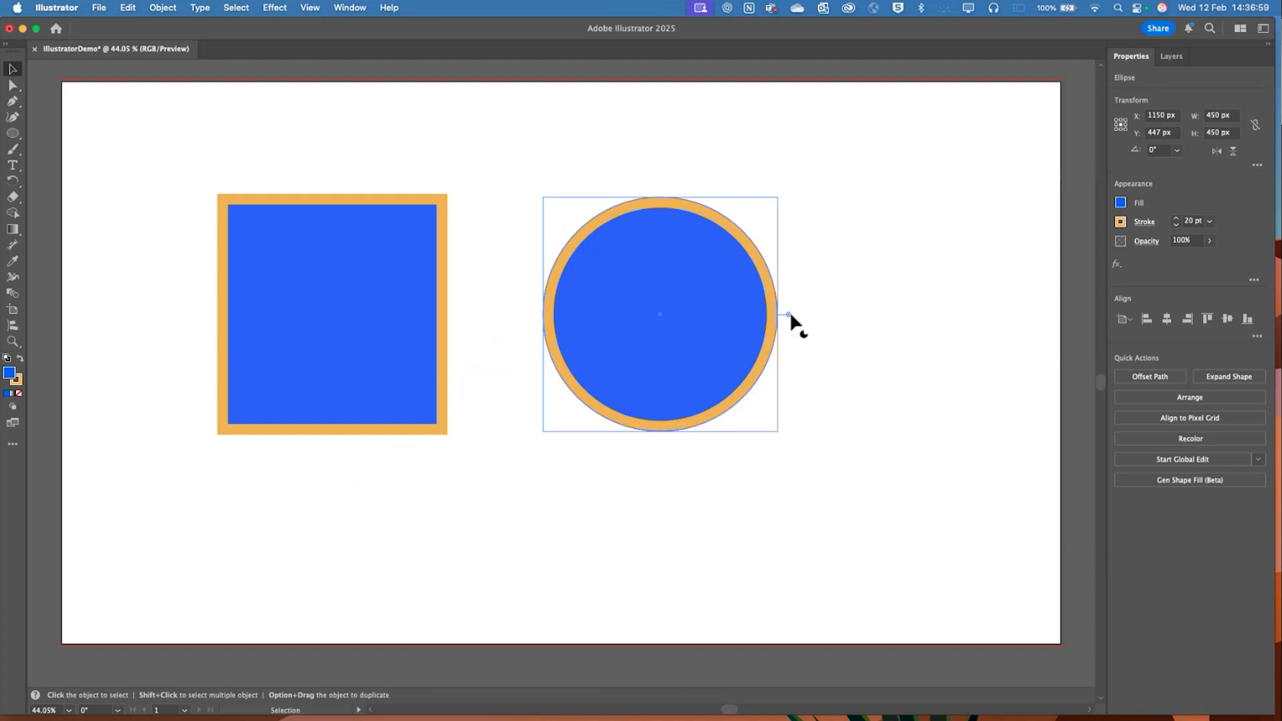
pyautogui.moveTo(789, 315); pyautogui.dragTo(797, 382)
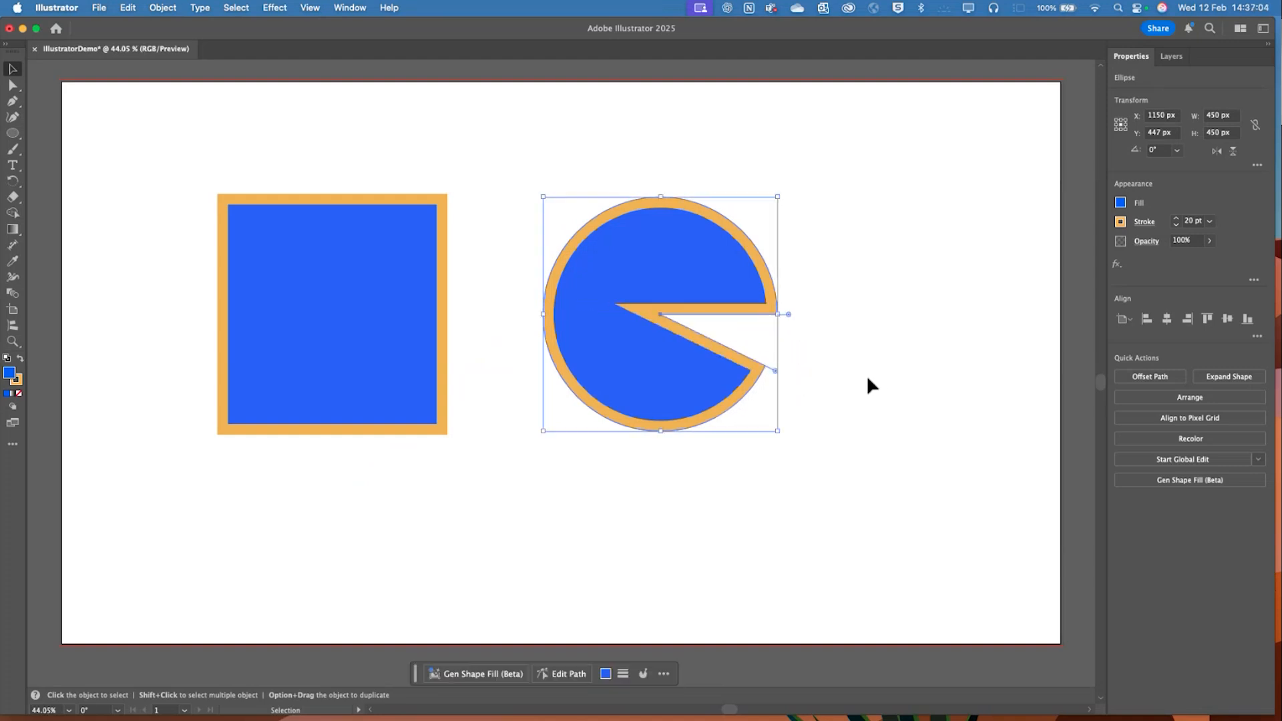
pyautogui.press('super+z')
pyautogui.click(870, 340)
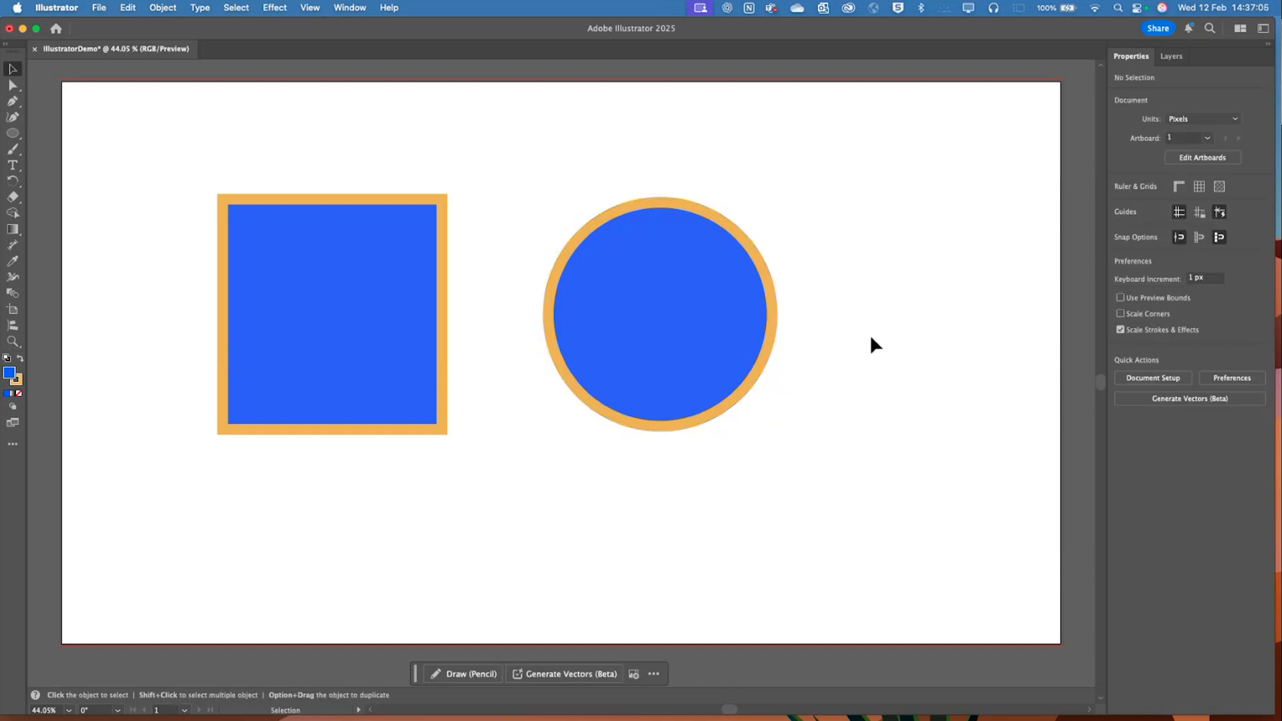
pyautogui.click(707, 321)
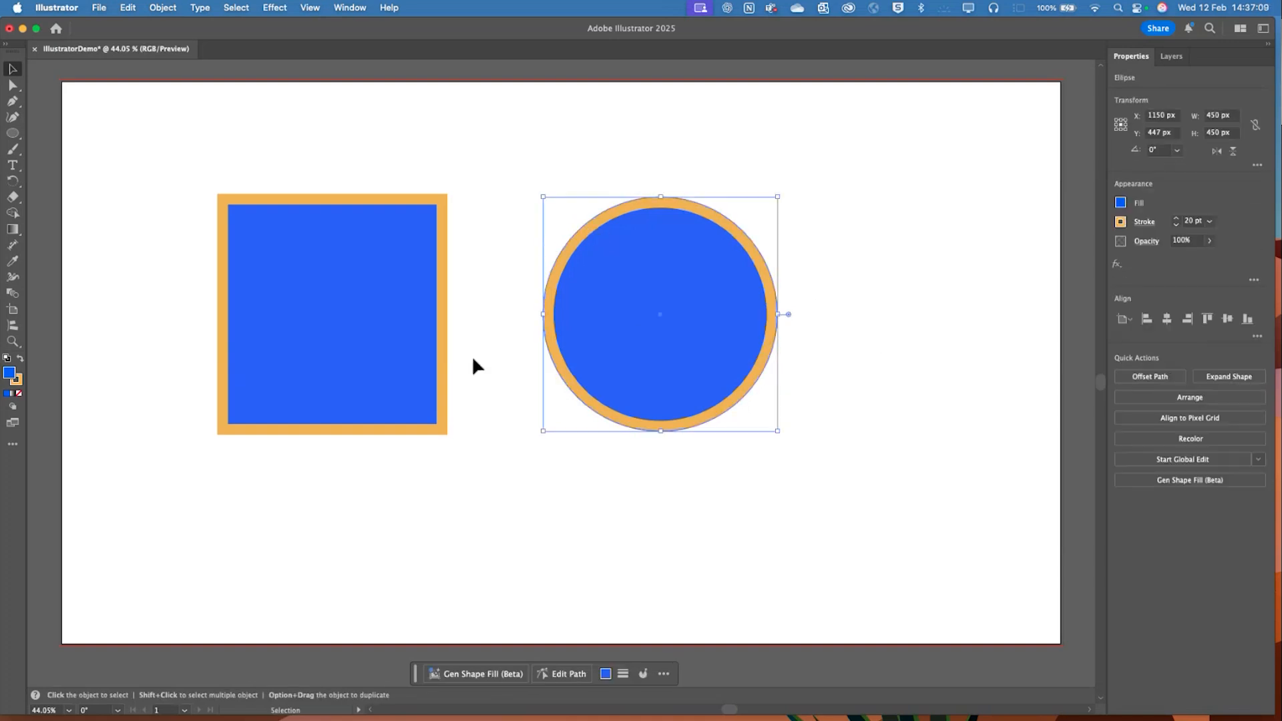
pyautogui.click(457, 143)
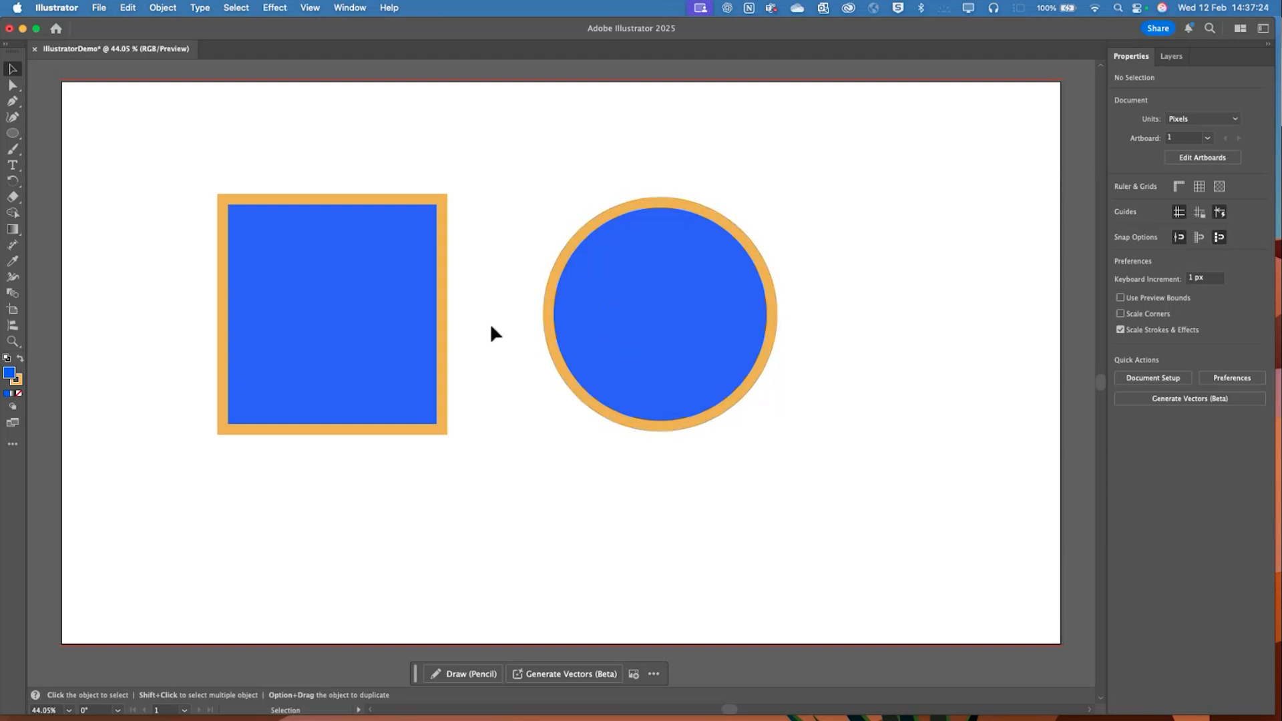
# Move the circle 409 px left so its centre sits on the square's right edge, and deselect it
pyautogui.moveTo(659, 323); pyautogui.dragTo(446, 317)
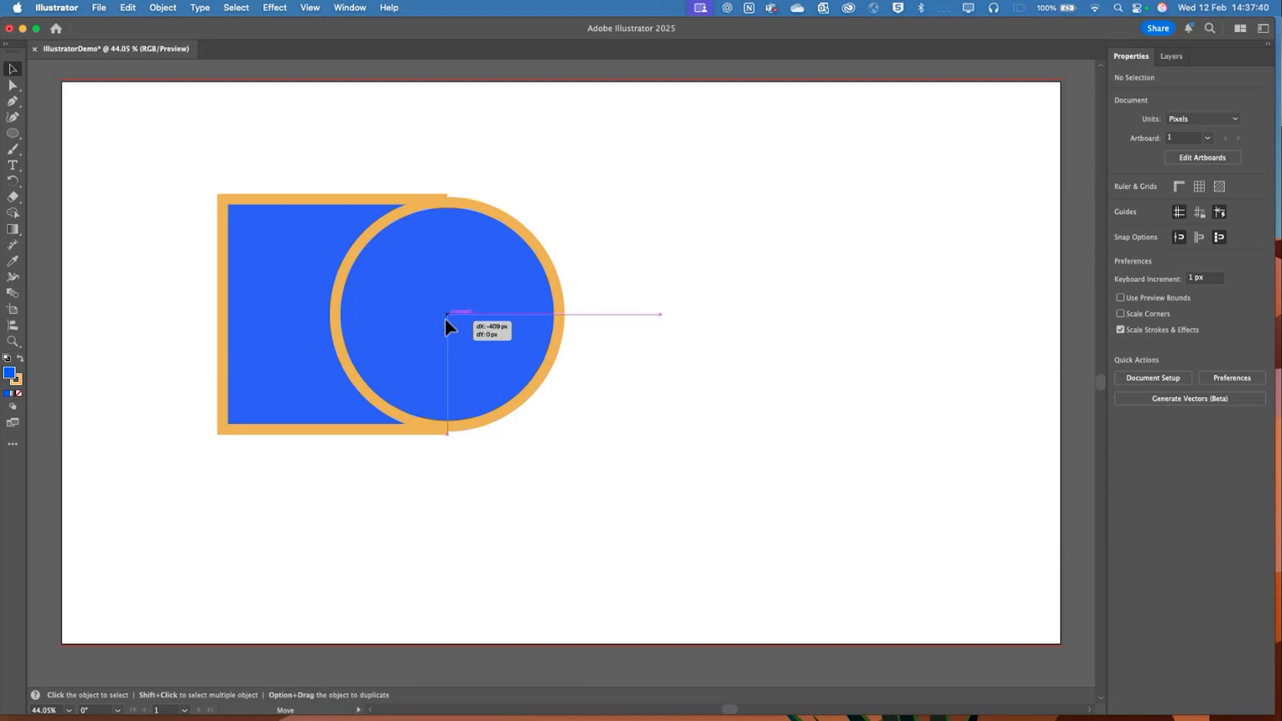
pyautogui.moveTo(445, 318); pyautogui.dragTo(447, 327)
pyautogui.moveTo(447, 318); pyautogui.dragTo(447, 317)
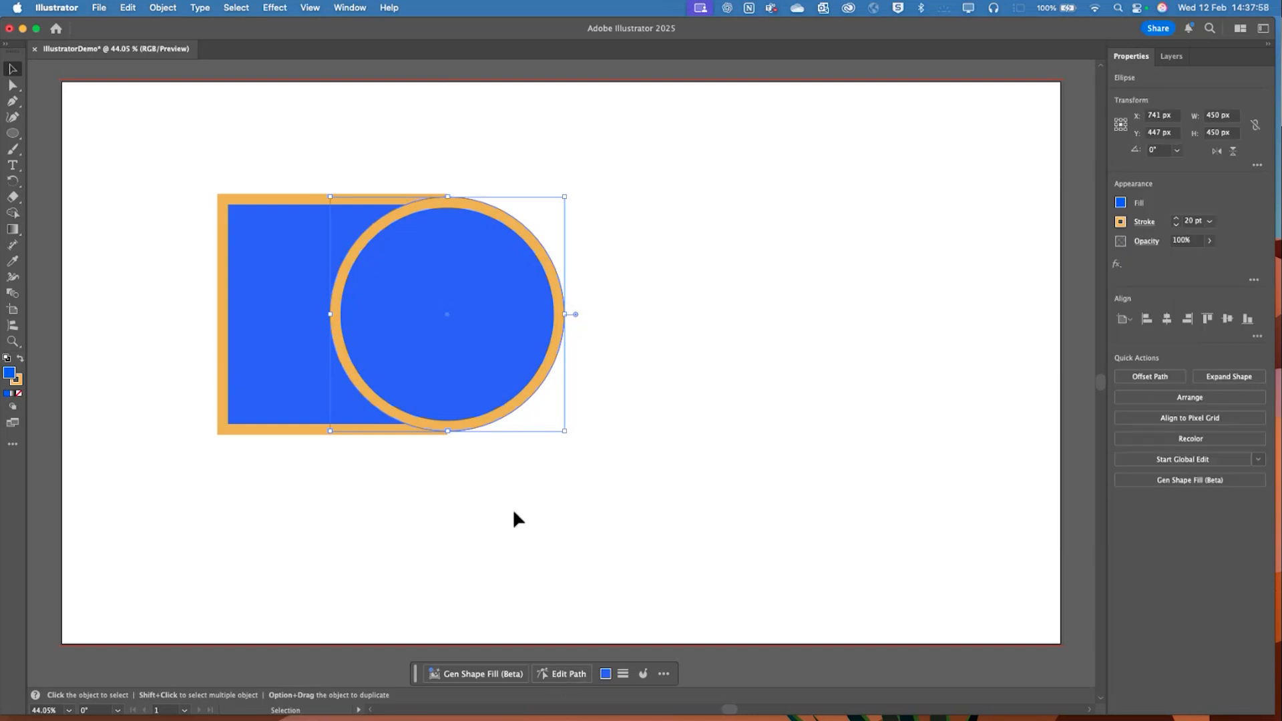
pyautogui.click(515, 518)
pyautogui.click(462, 334)
pyautogui.click(435, 498)
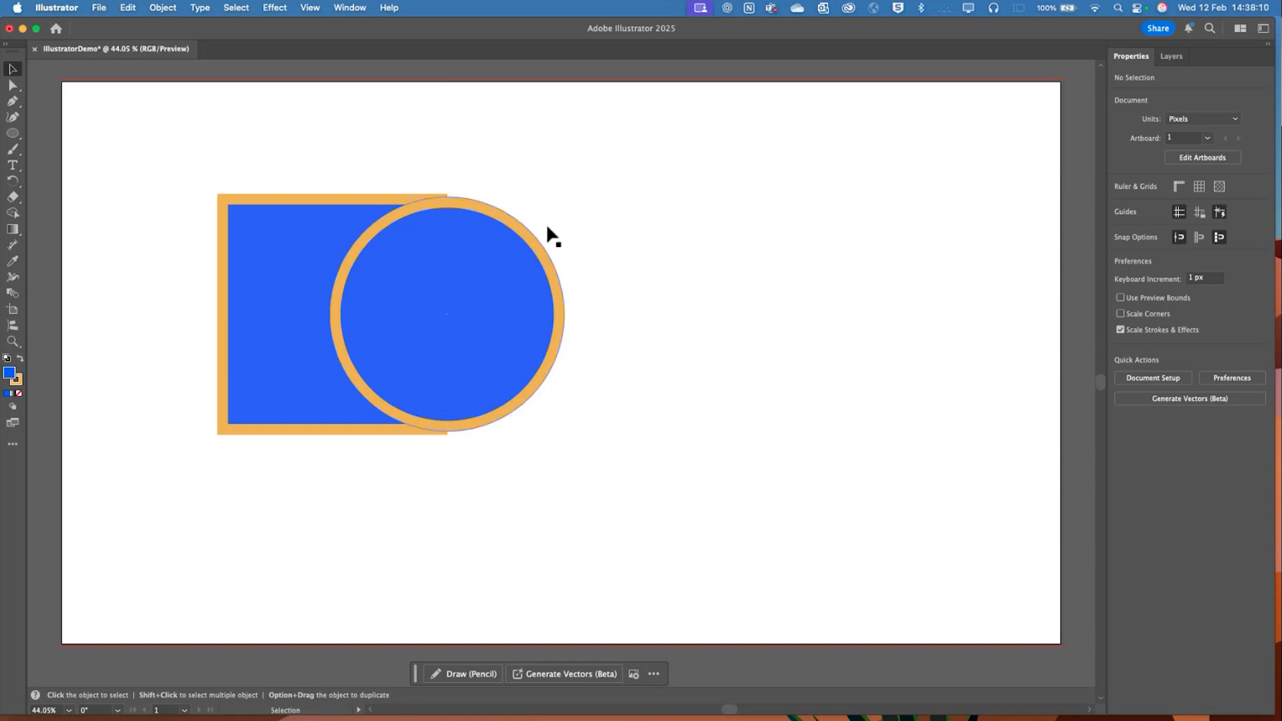
# Show the Pathfinder panel and dock it below the Properties panel
pyautogui.click(350, 8)
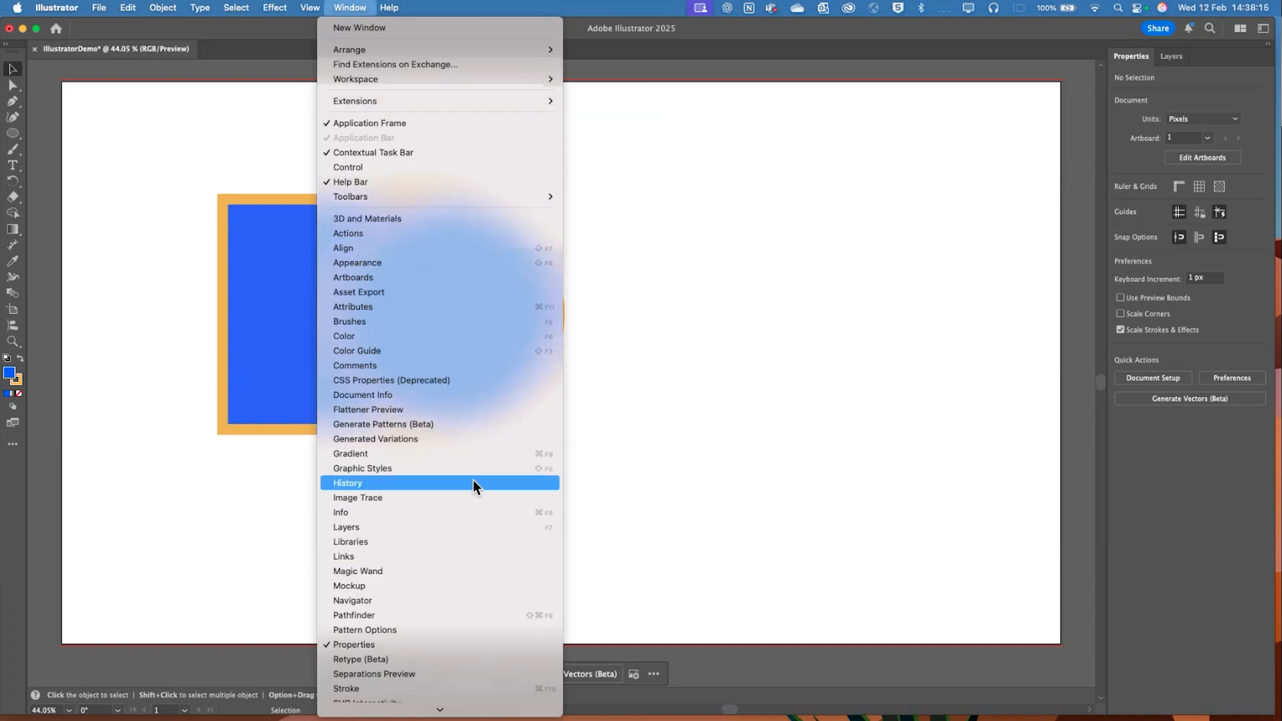
pyautogui.moveTo(347, 45)
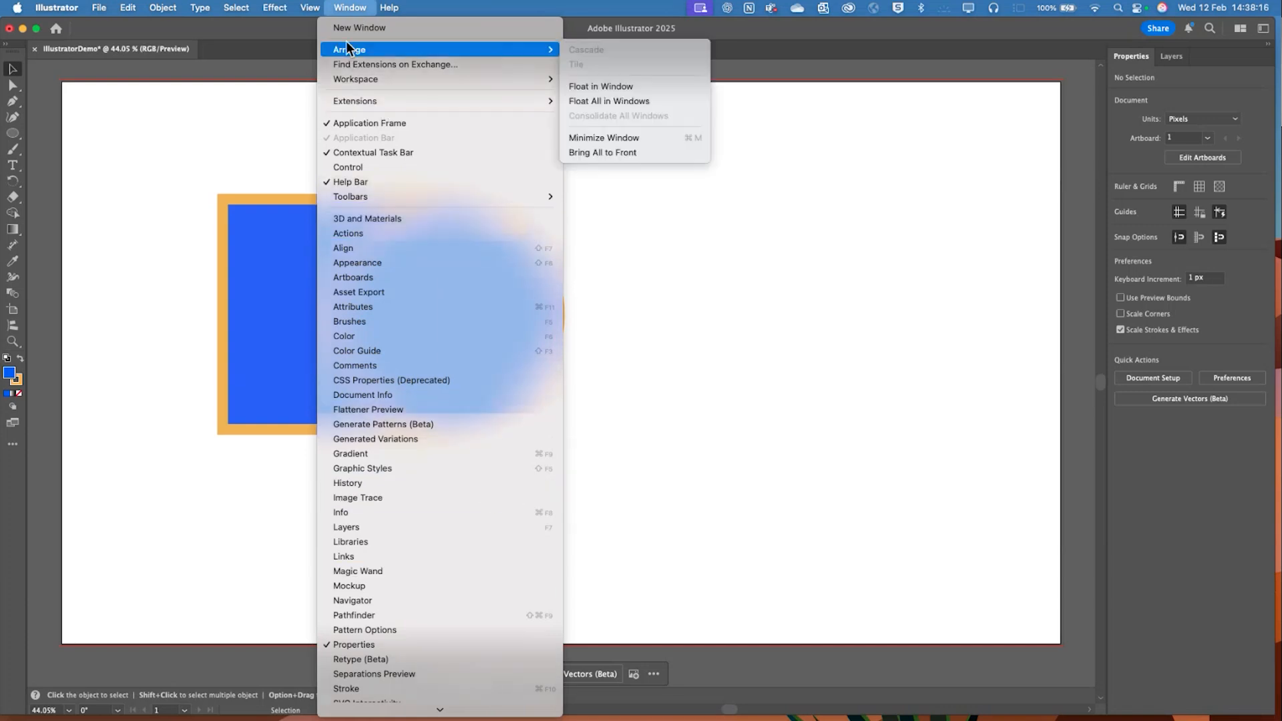
pyautogui.click(410, 613)
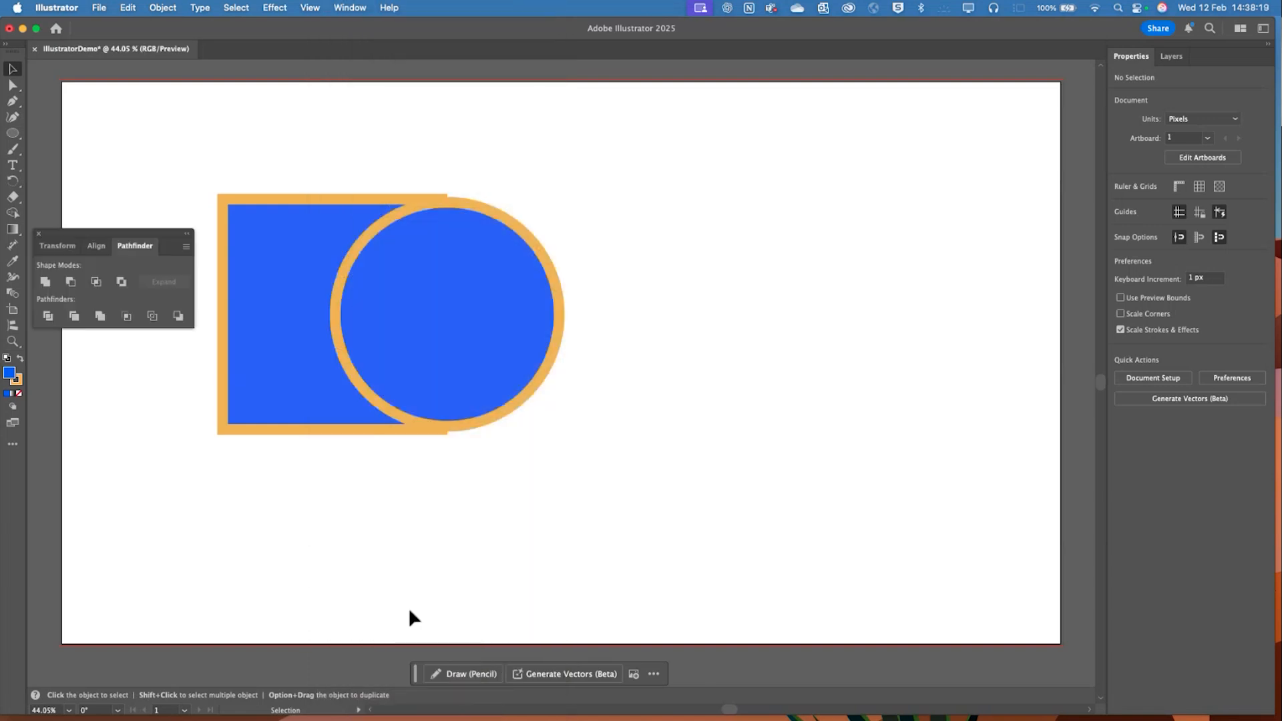
pyautogui.moveTo(94, 229); pyautogui.dragTo(1158, 713)
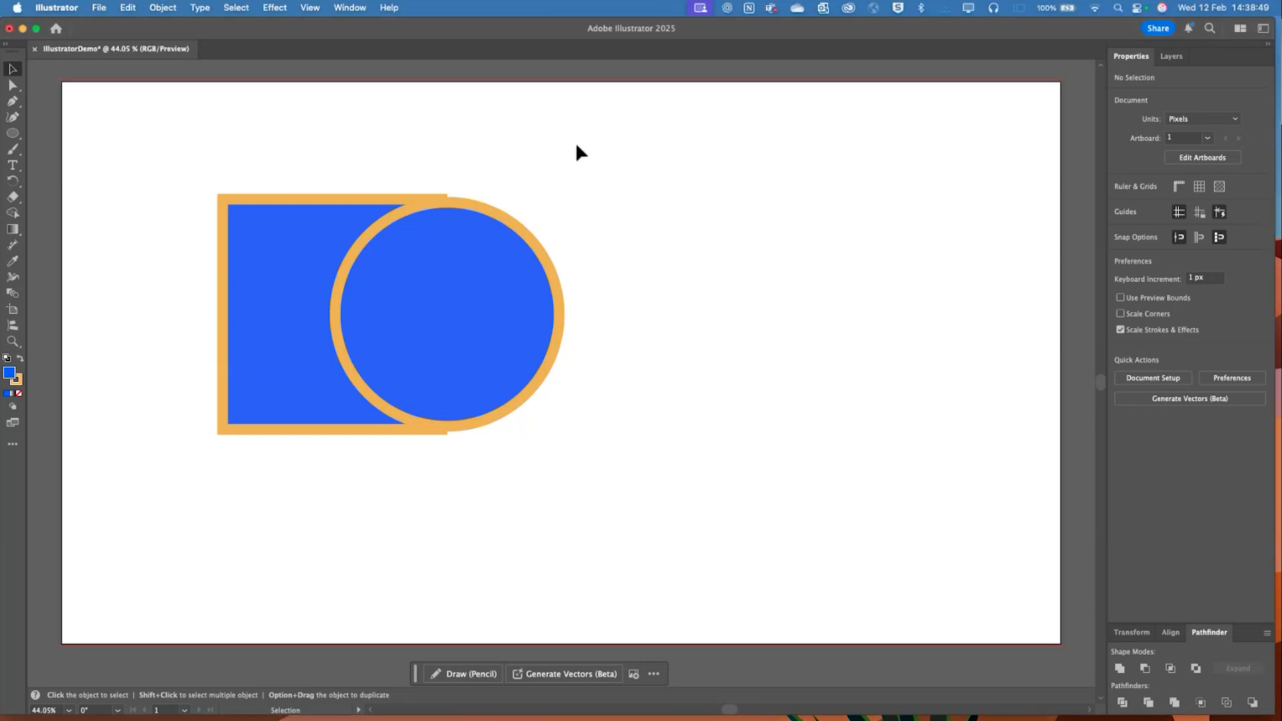
# Select both the overlapping square and circle, and unite them into one shape with Pathfinder
pyautogui.moveTo(576, 145); pyautogui.dragTo(587, 407)
pyautogui.moveTo(673, 143); pyautogui.dragTo(187, 484)
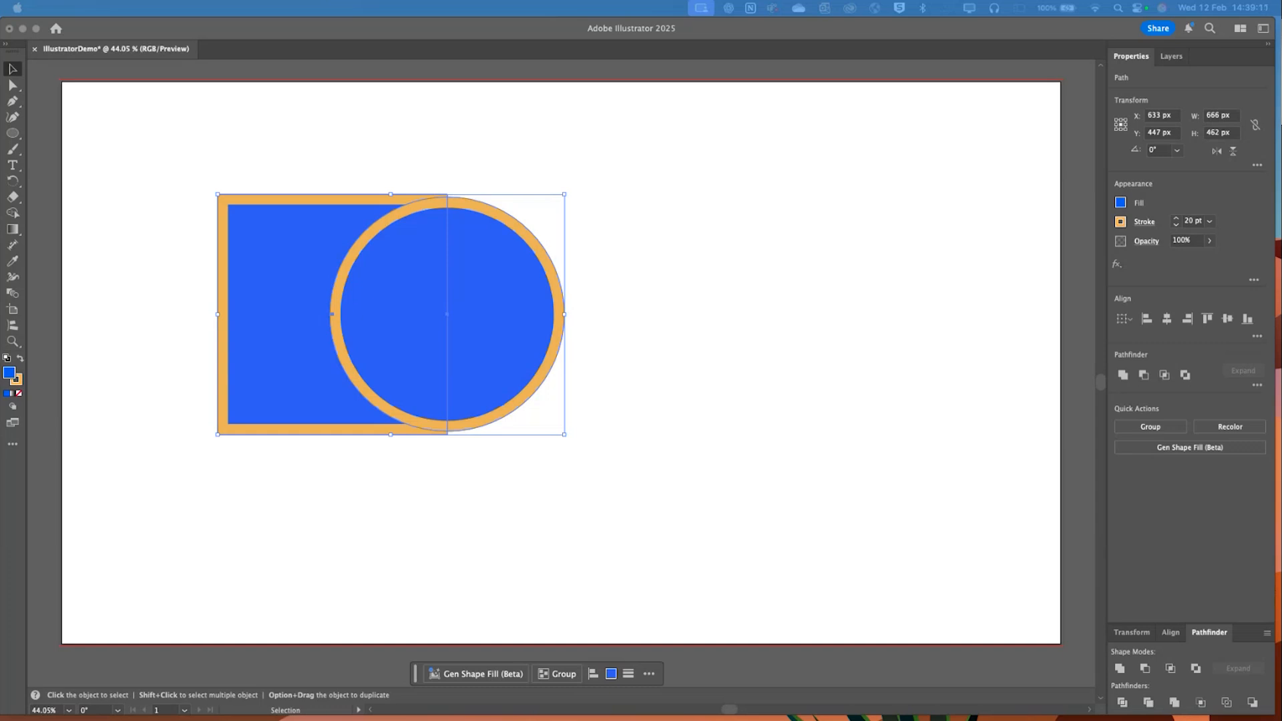
pyautogui.click(925, 201)
pyautogui.click(843, 172)
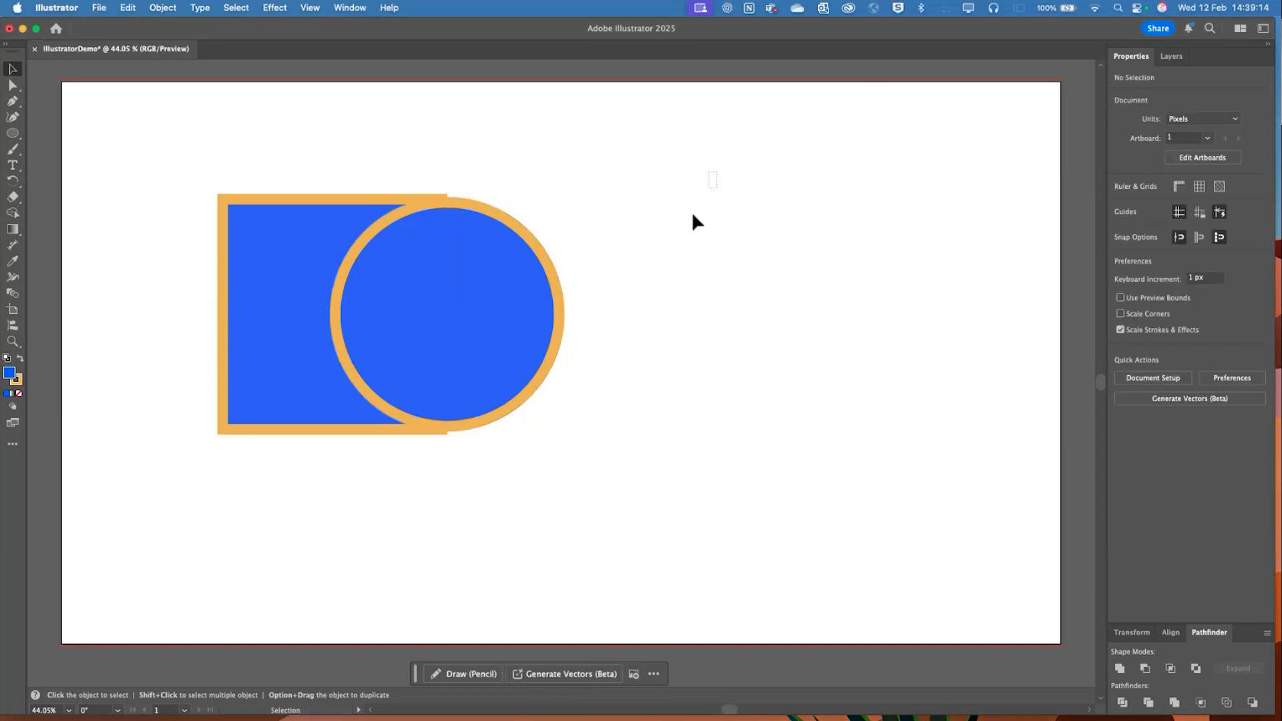
pyautogui.moveTo(692, 215); pyautogui.dragTo(191, 480)
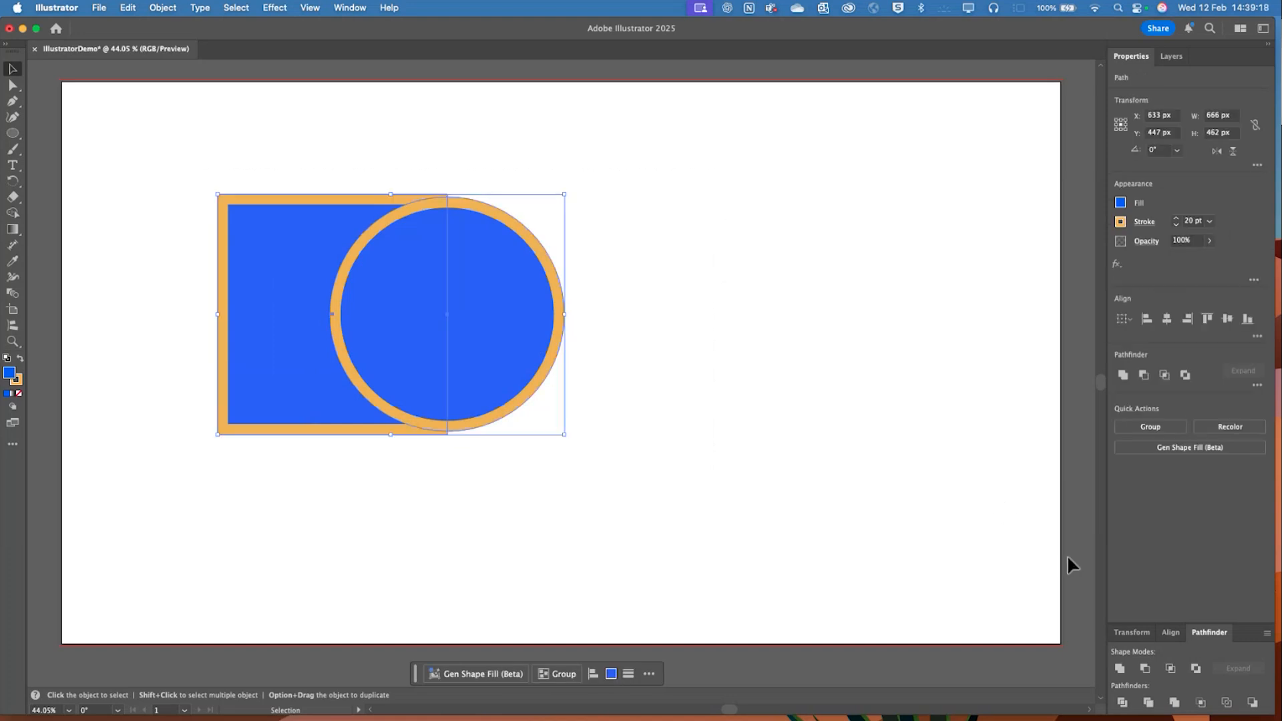
pyautogui.click(1119, 668)
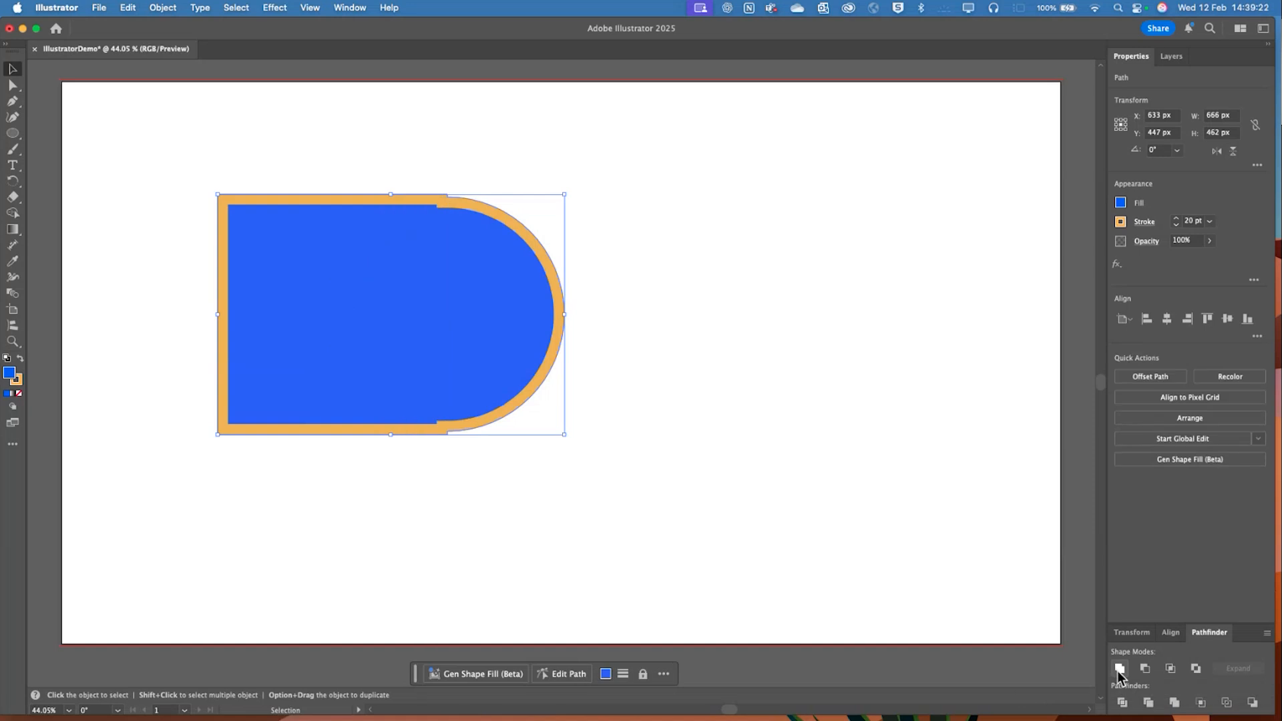
# Undo the union so the square and circle are separate shapes again
pyautogui.click(724, 441)
pyautogui.moveTo(602, 474); pyautogui.dragTo(178, 83)
pyautogui.press('super+z')
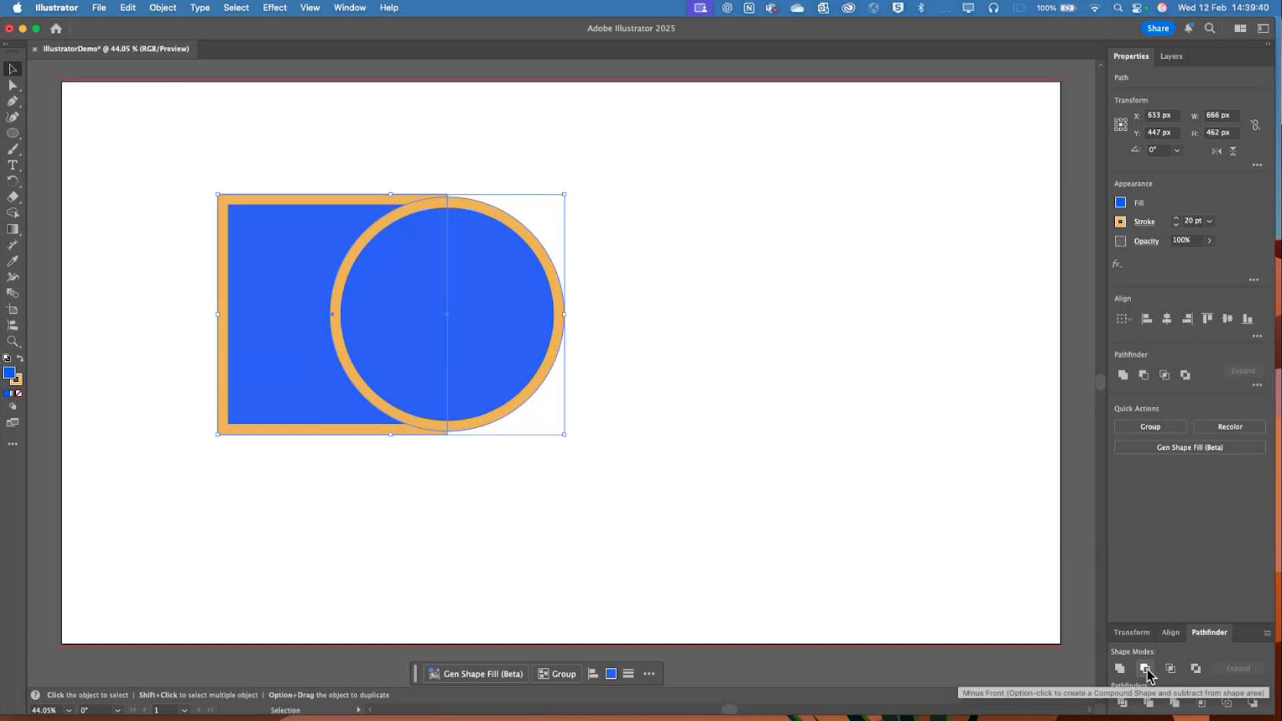
# Try subtracting the circle from the square with Minus Front, undo the subtraction, and deselect both shapes
pyautogui.click(1145, 668)
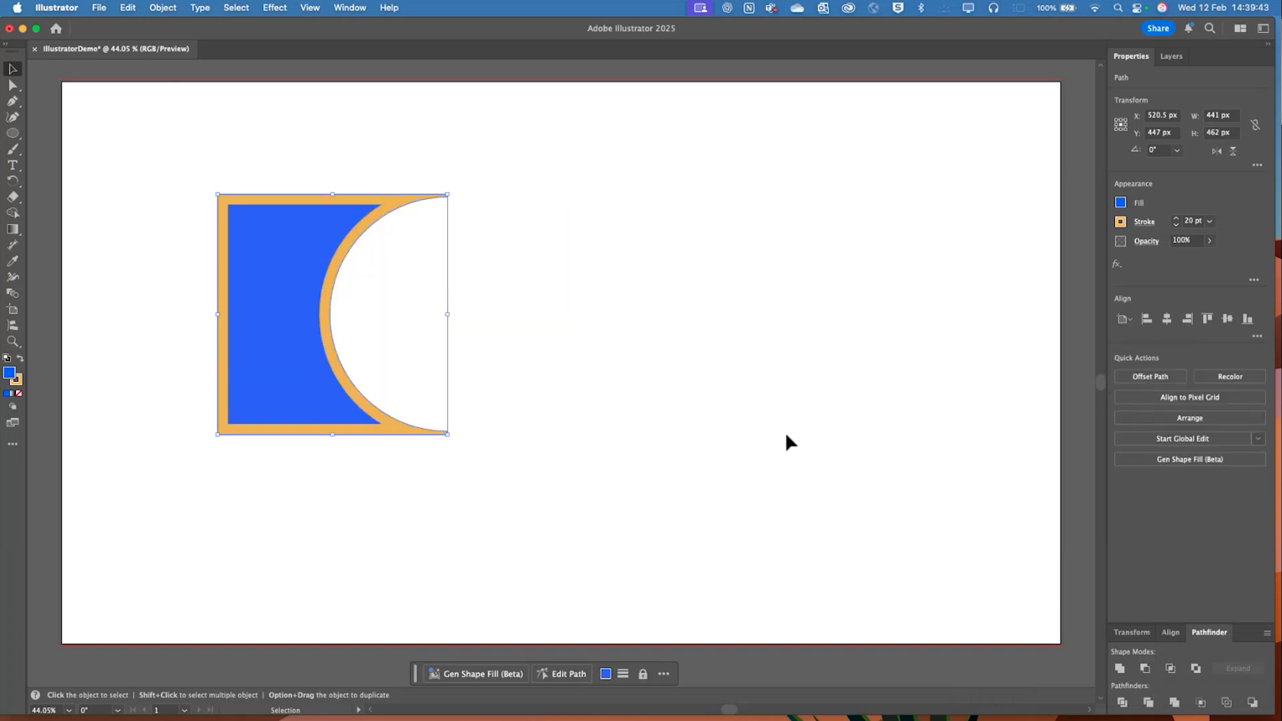
pyautogui.press('super+z')
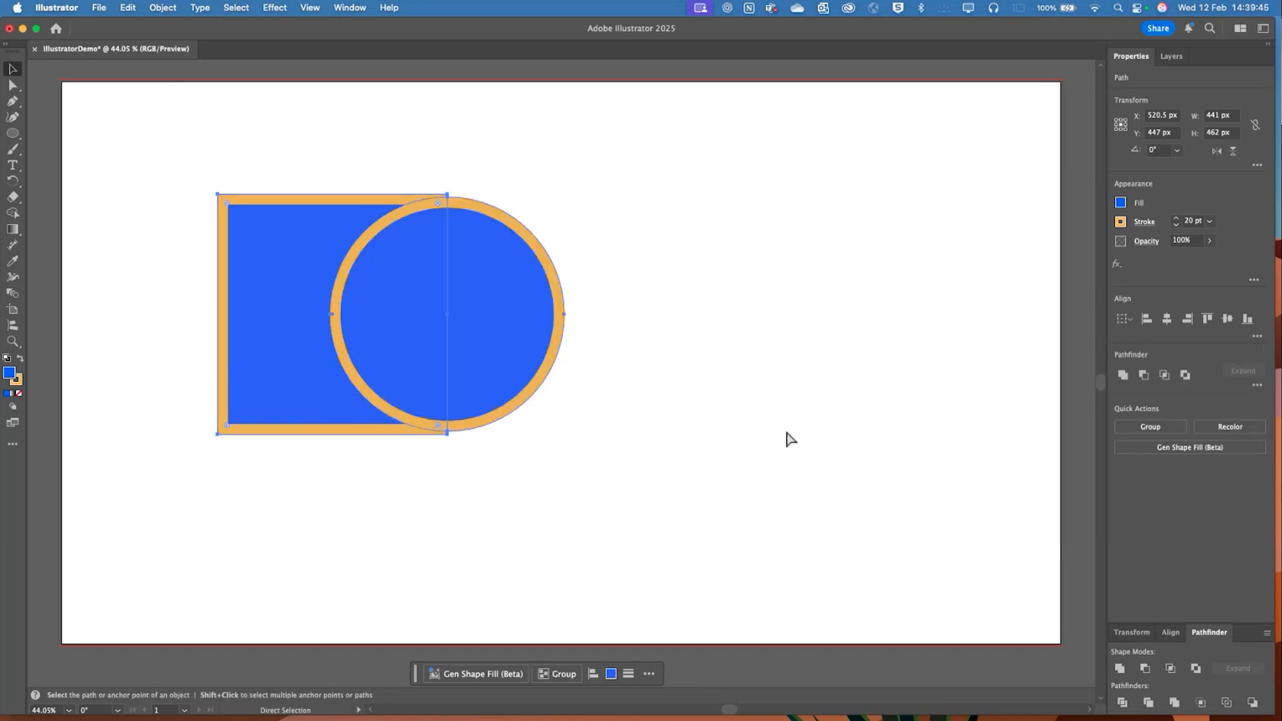
pyautogui.click(769, 434)
# Bring the square to the front so it overlaps the circle, and deselect it
pyautogui.click(515, 328)
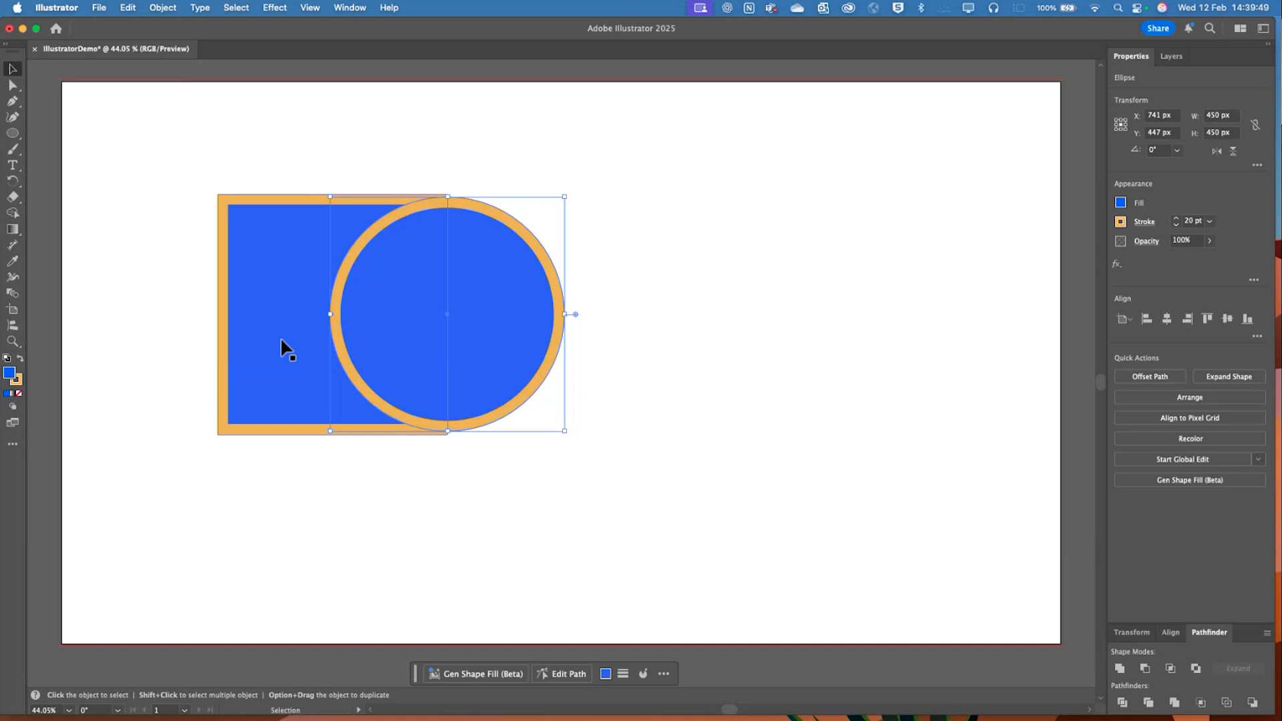
pyautogui.click(298, 287)
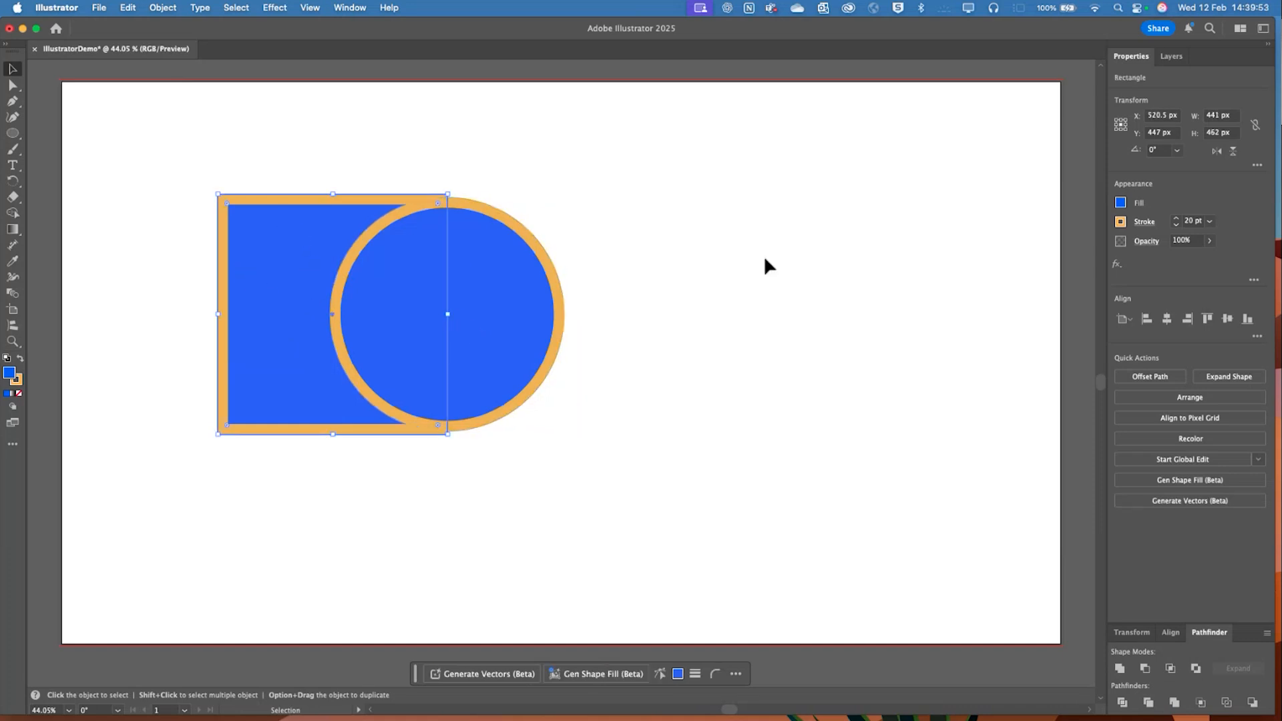
pyautogui.click(1211, 398)
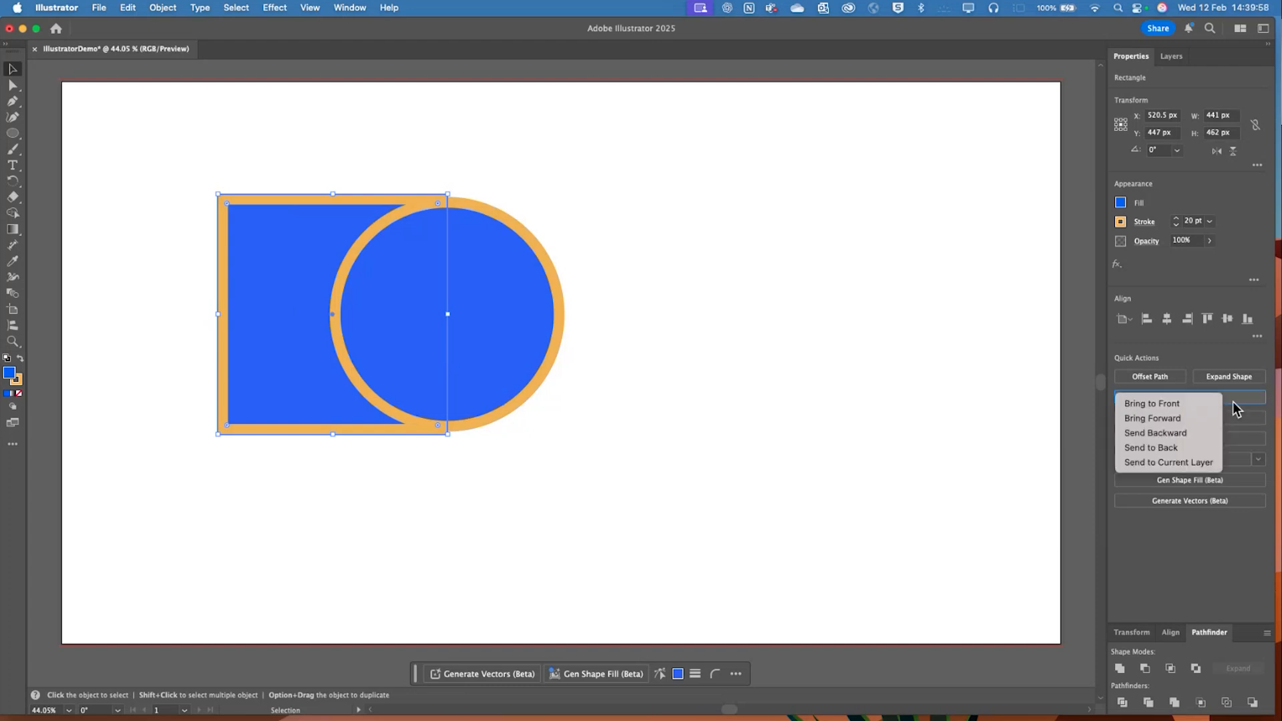
pyautogui.click(1191, 404)
pyautogui.click(757, 364)
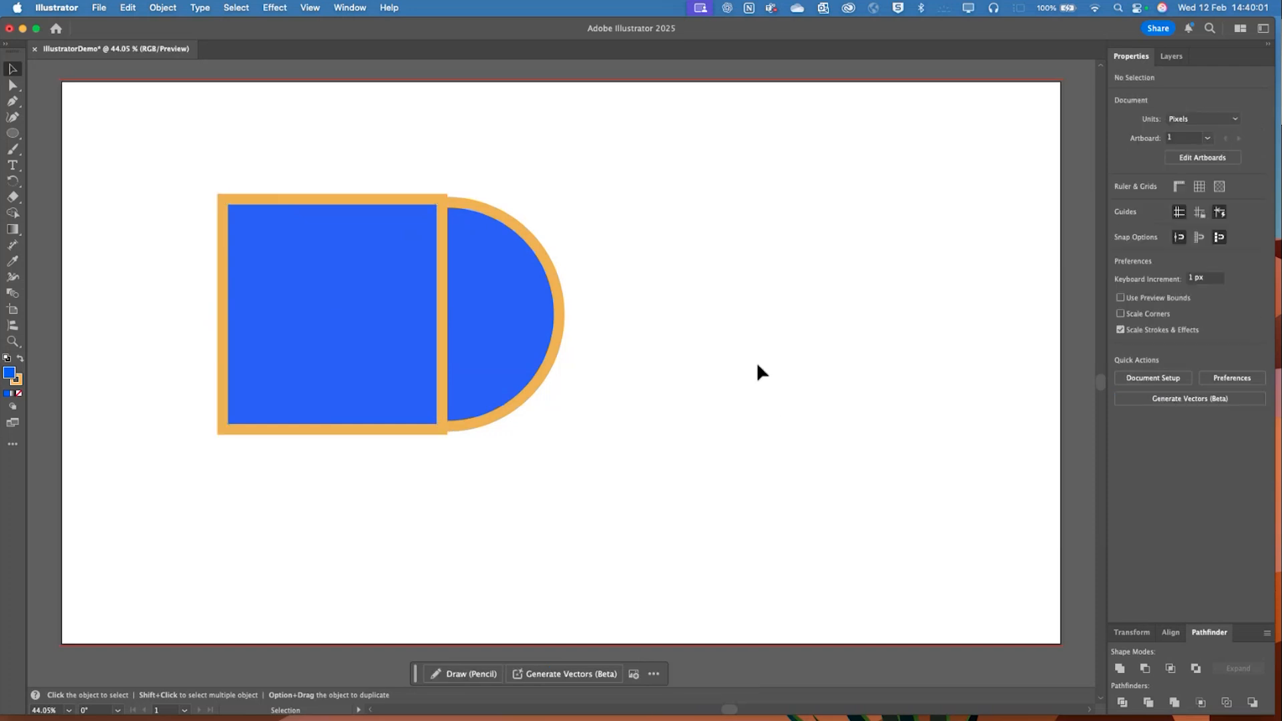
# Select both shapes and try cutting the square out of the circle with Minus Front, then undo the cut
pyautogui.moveTo(568, 212); pyautogui.dragTo(160, 546)
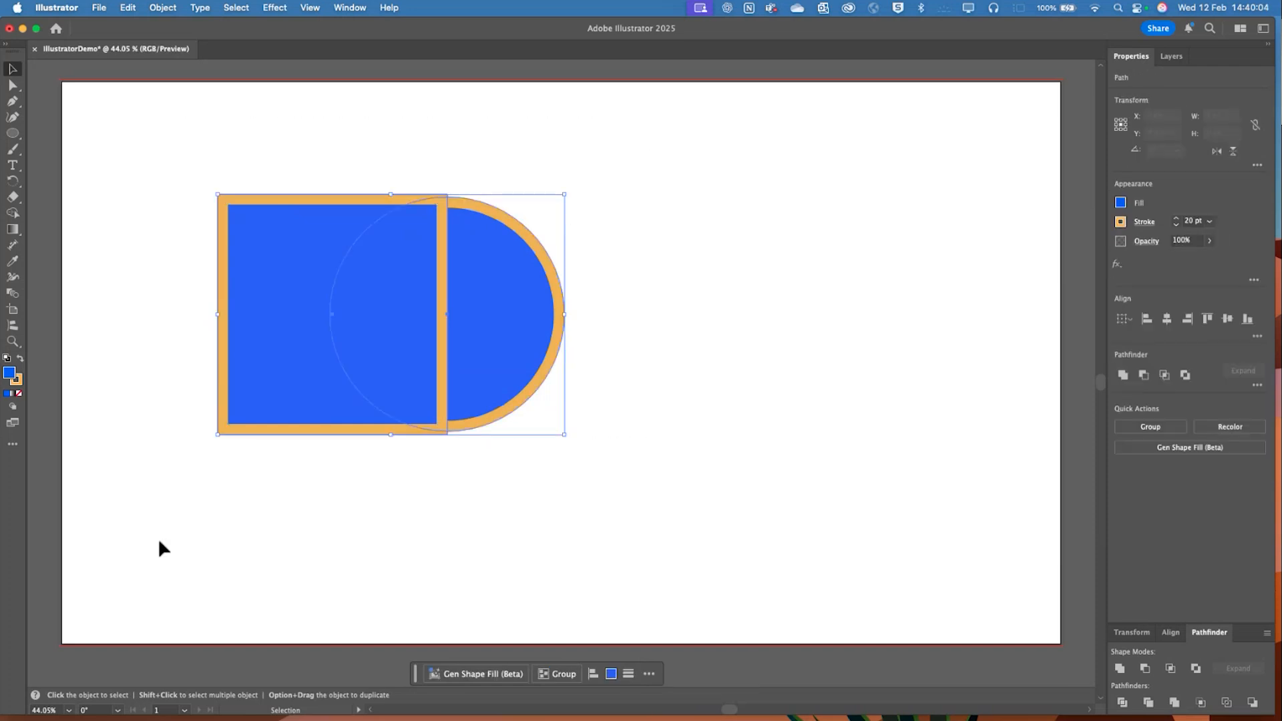
pyautogui.click(1140, 667)
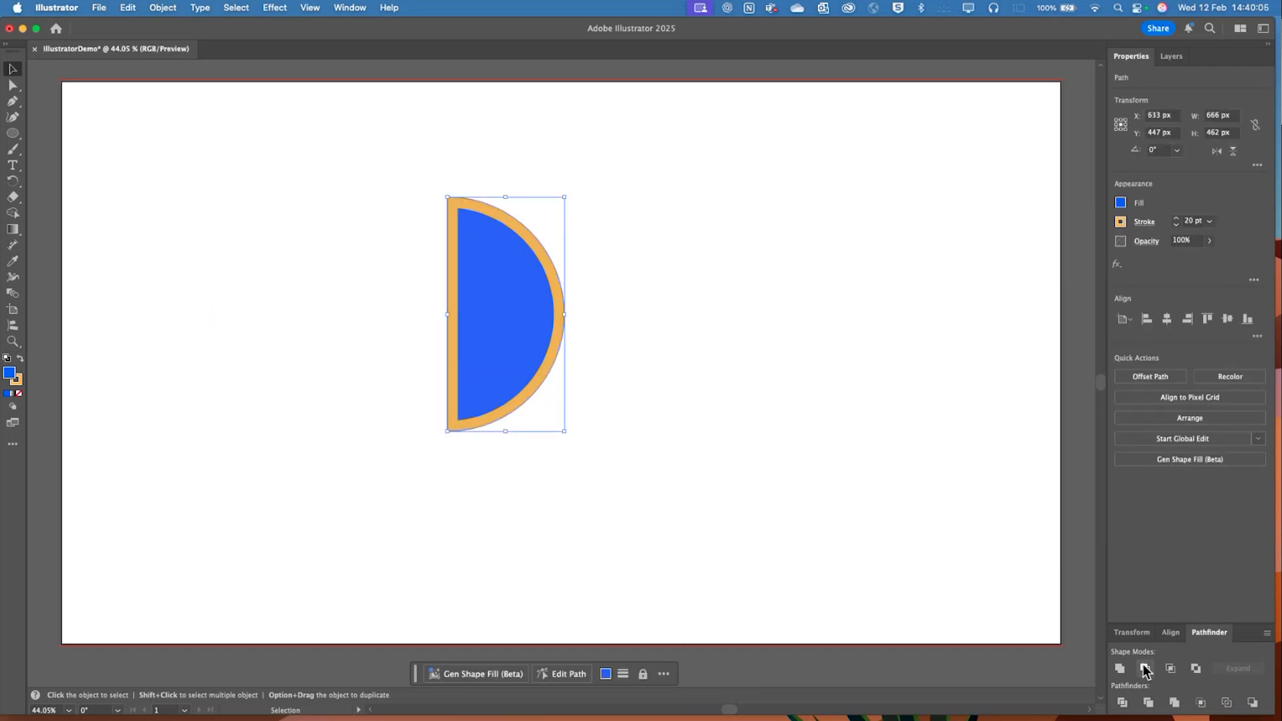
pyautogui.click(813, 574)
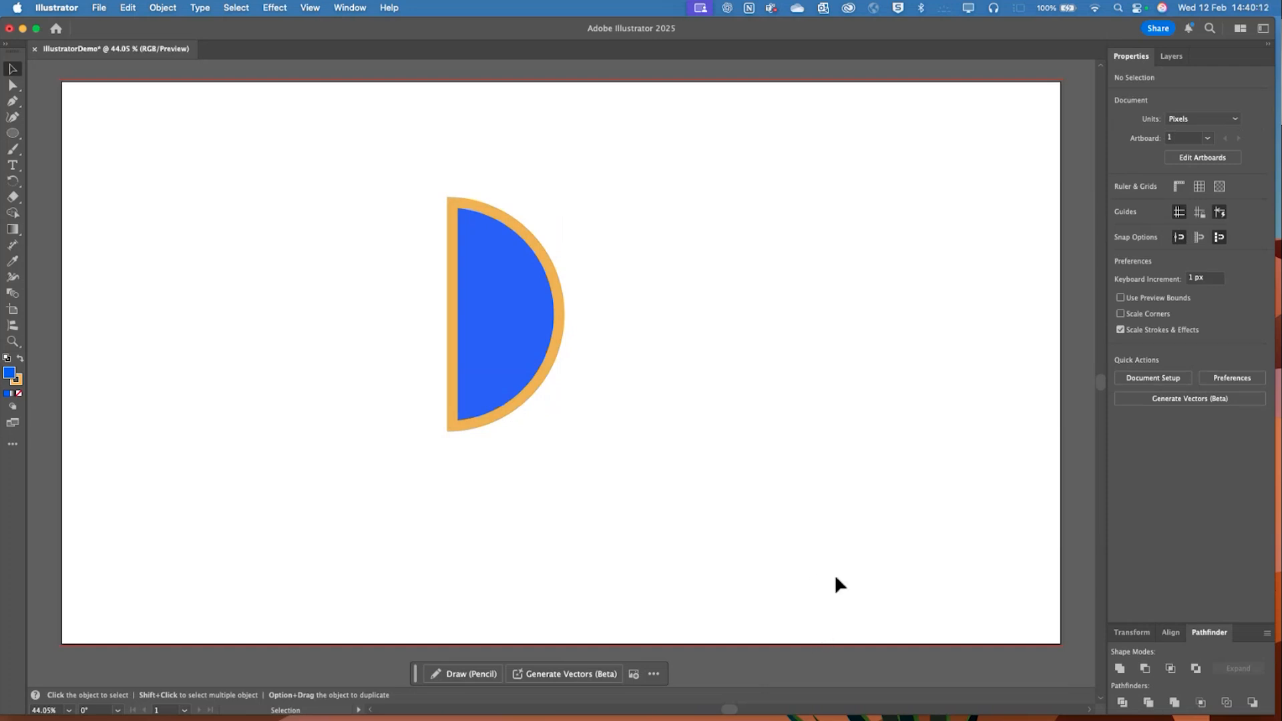
pyautogui.press('super+z')
# Try intersecting the selected square and circle with Pathfinder, and undo the intersection
pyautogui.moveTo(684, 109); pyautogui.dragTo(126, 538)
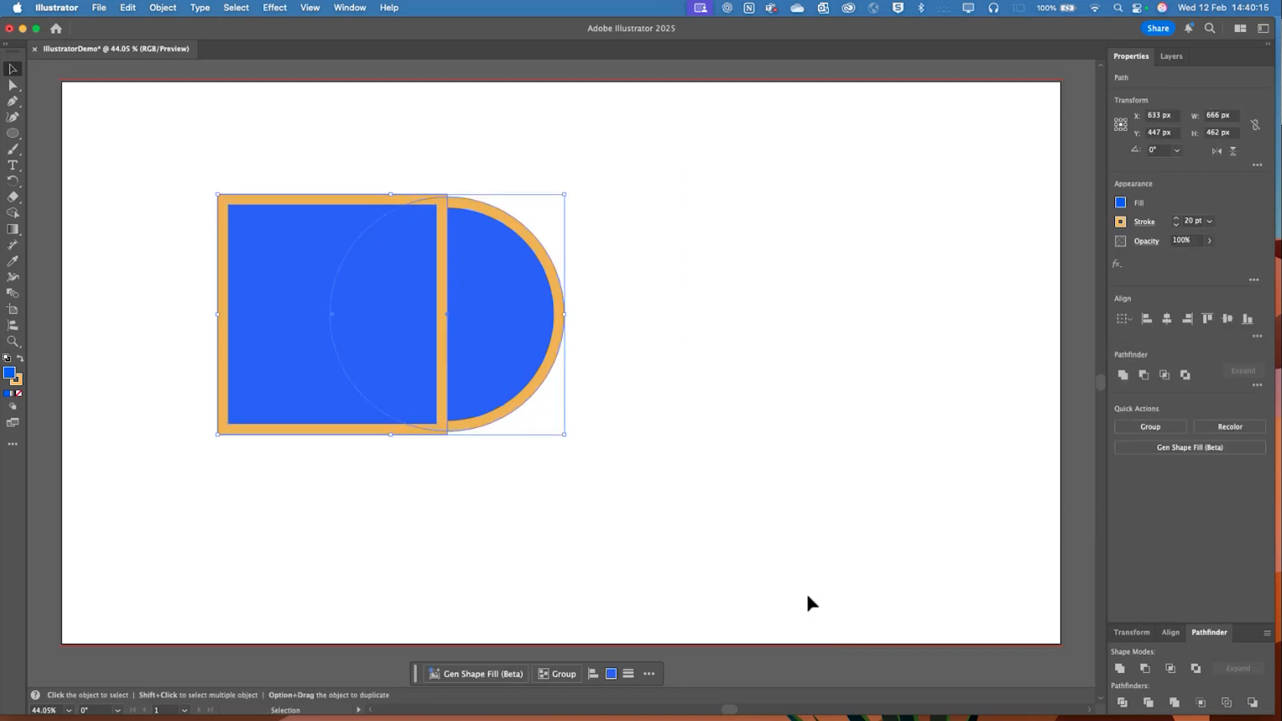
pyautogui.click(1172, 669)
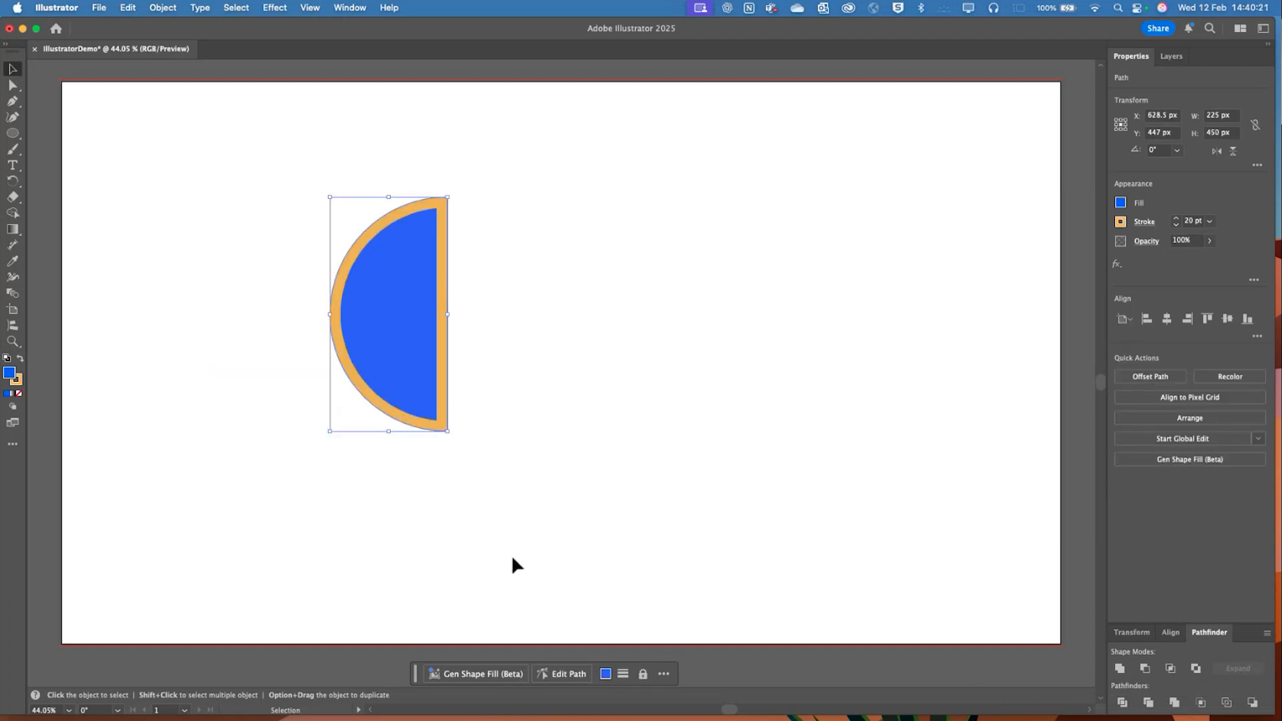
pyautogui.press('super+z')
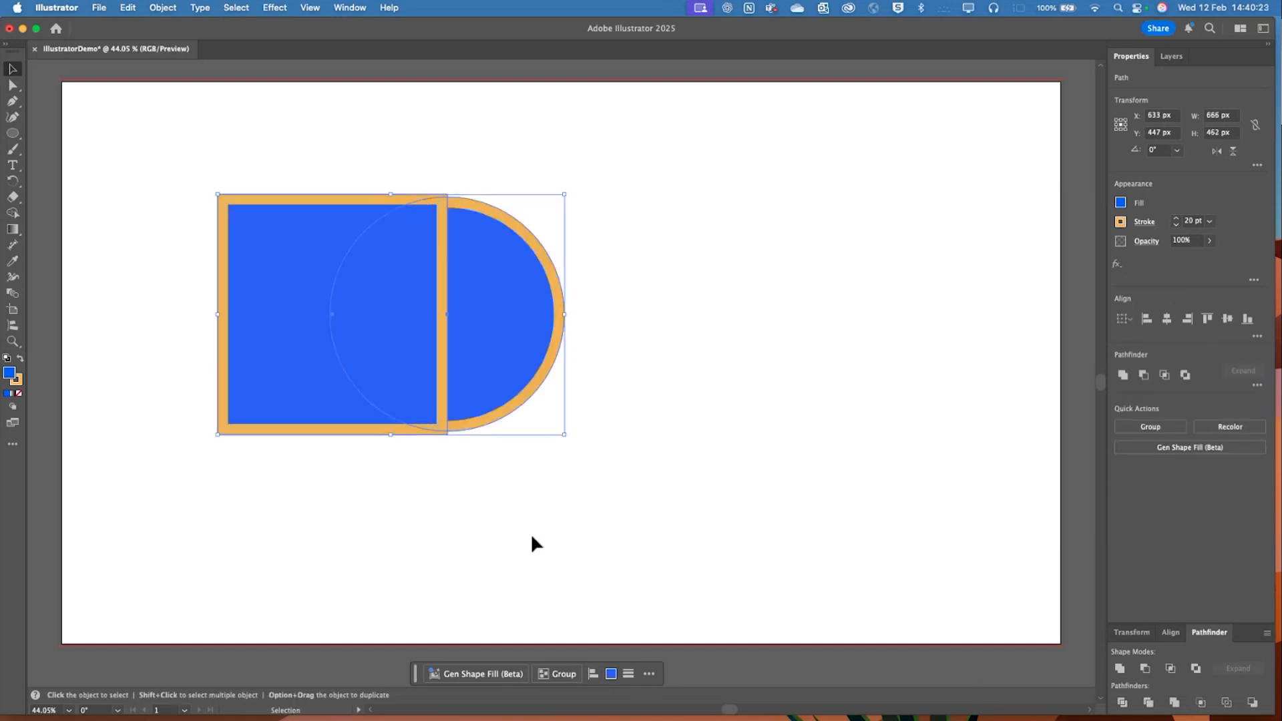
# Try excluding the overlap of the square and circle with Pathfinder, undo it, and deselect the shapes
pyautogui.click(1196, 669)
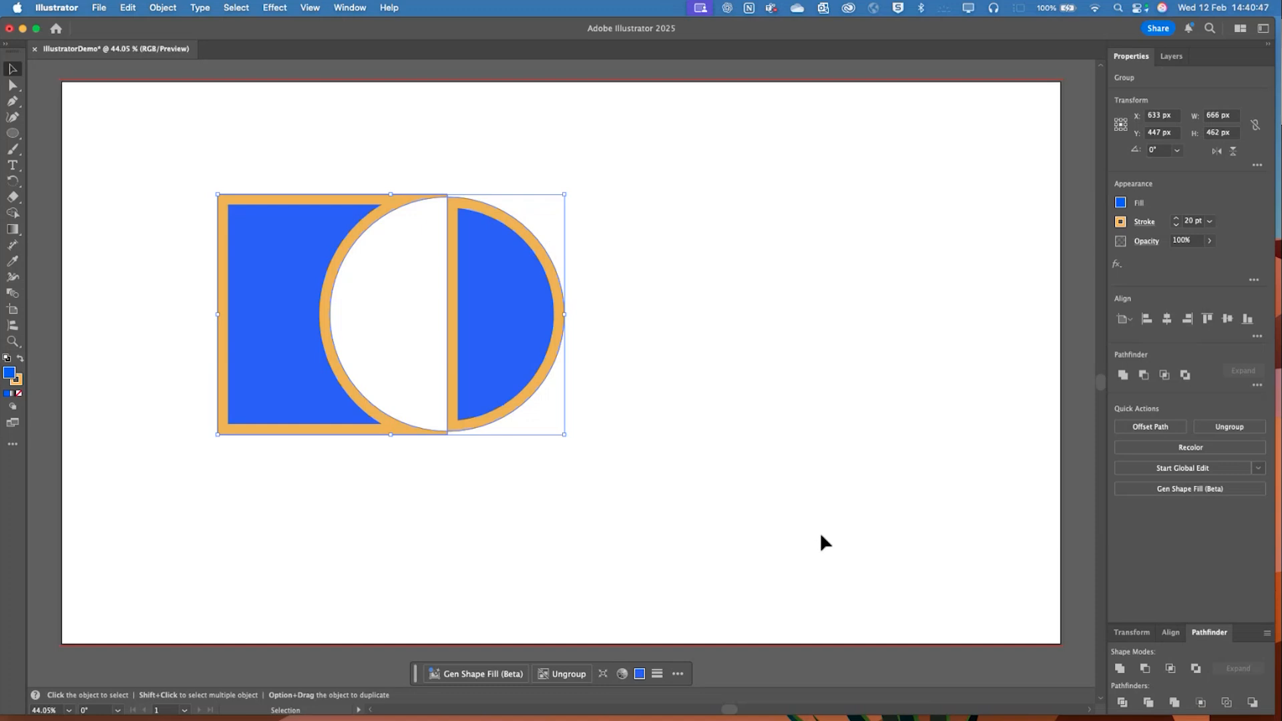
pyautogui.press('super+z')
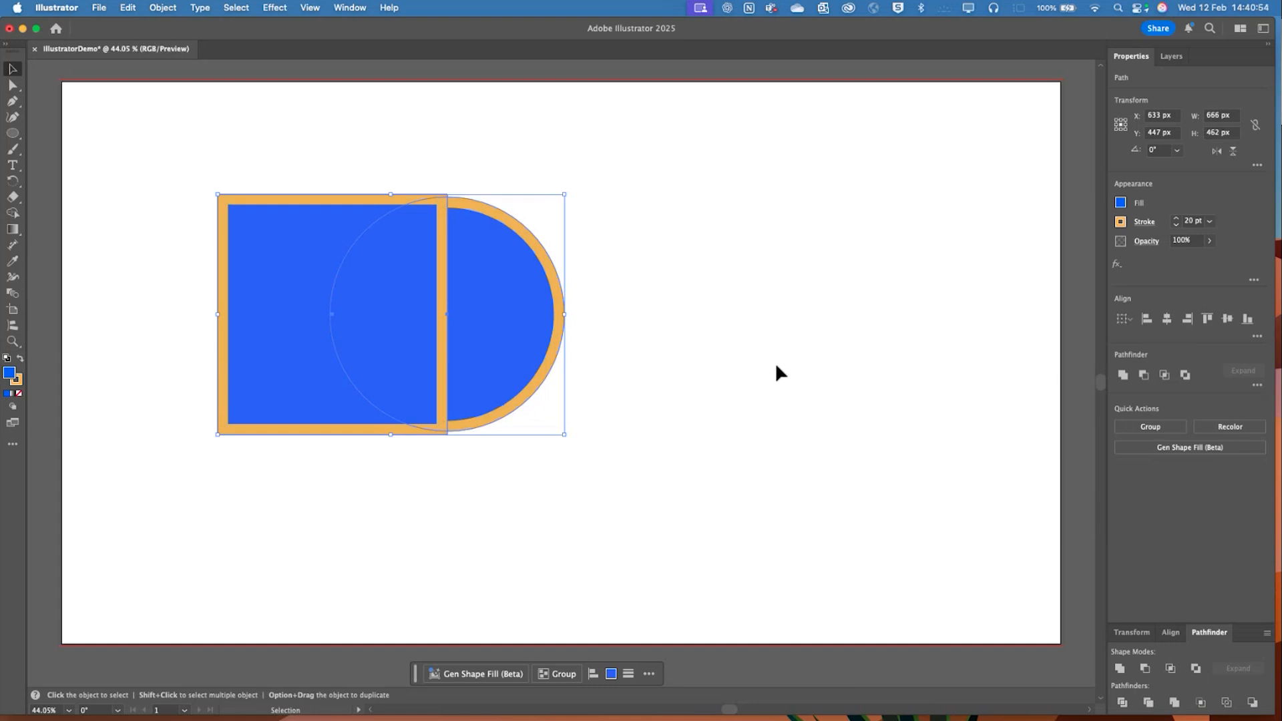
pyautogui.click(703, 377)
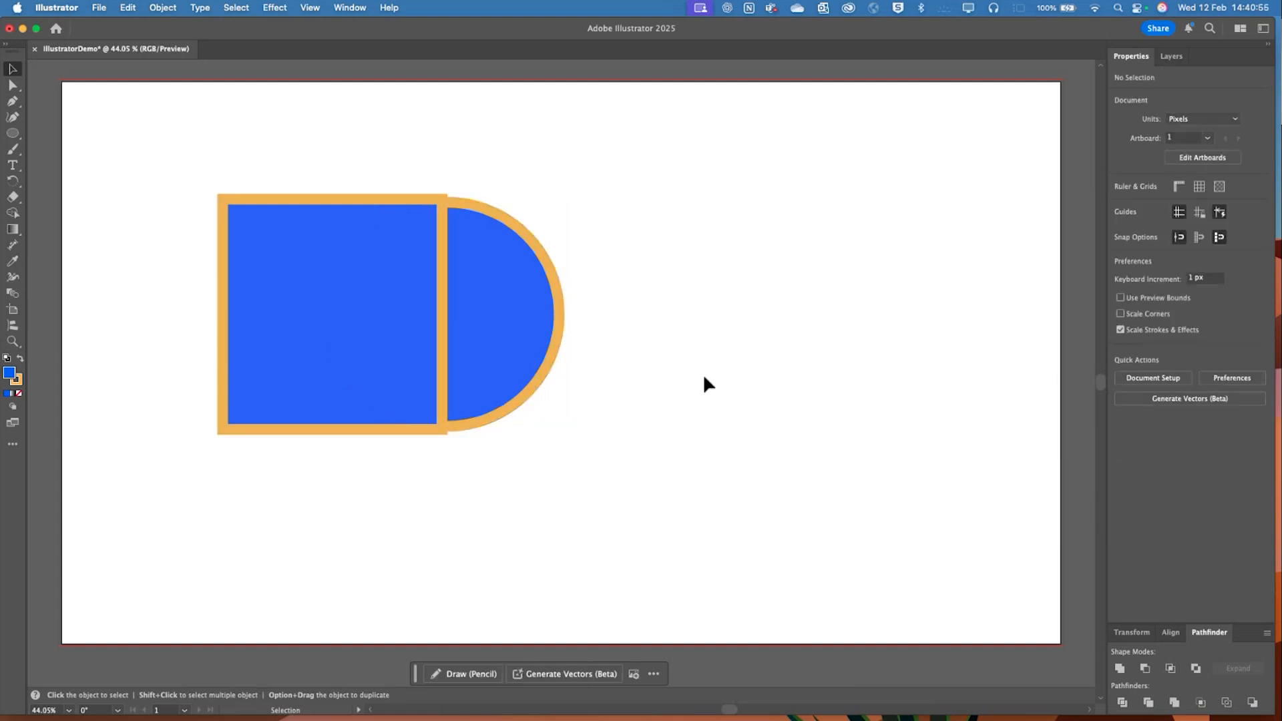
# Select the square and circle, merge all their regions into one shape with the Shape Builder tool, and select the merged shape
pyautogui.moveTo(683, 142); pyautogui.dragTo(191, 534)
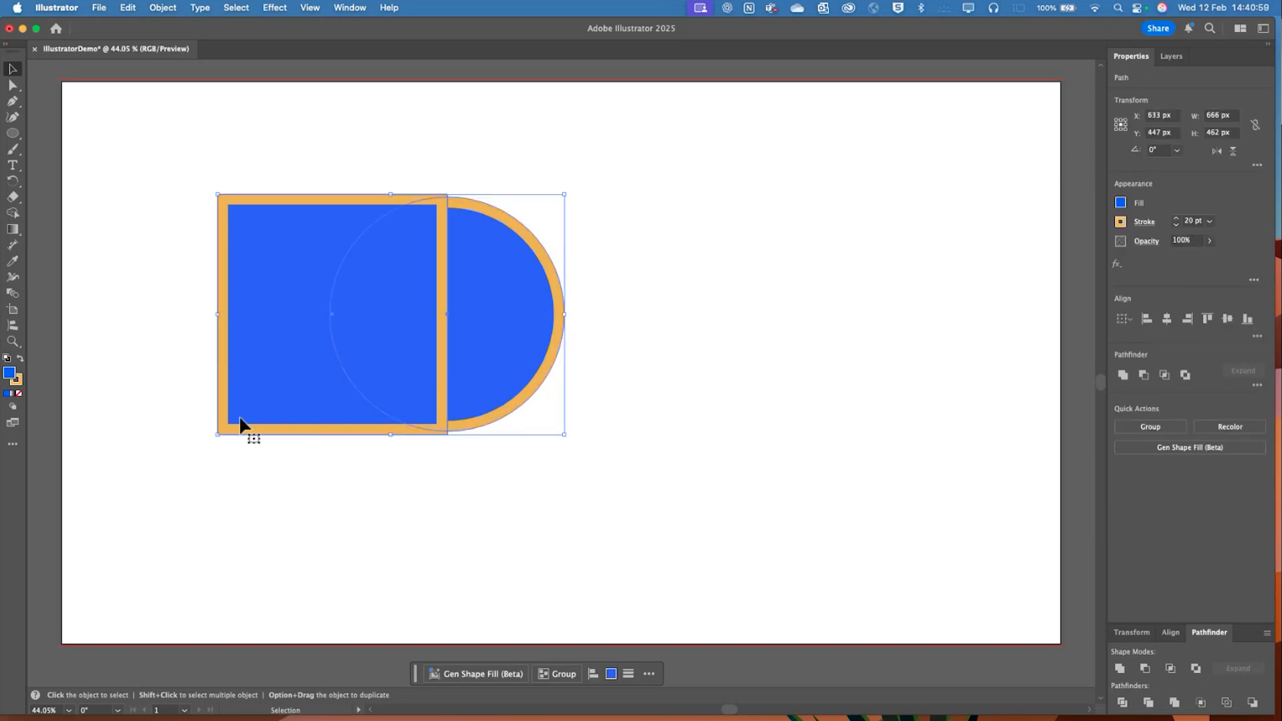
pyautogui.click(15, 213)
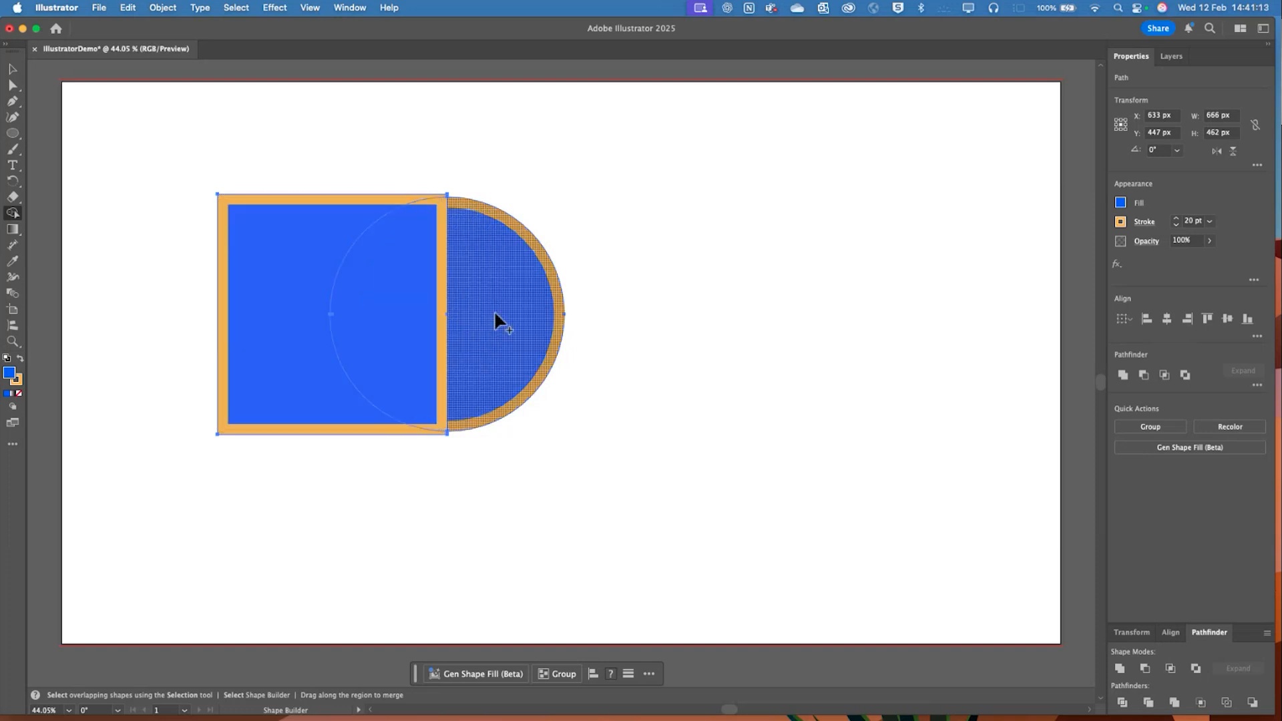
pyautogui.moveTo(282, 274); pyautogui.dragTo(490, 304)
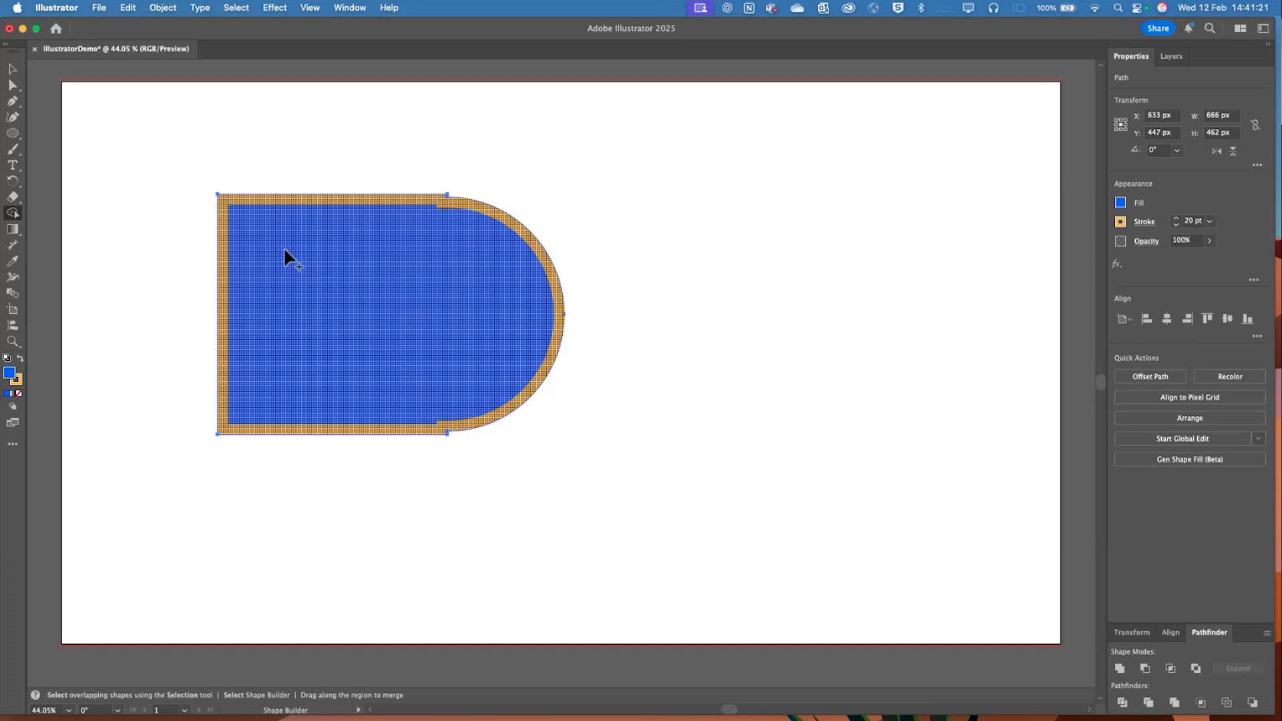
pyautogui.click(20, 68)
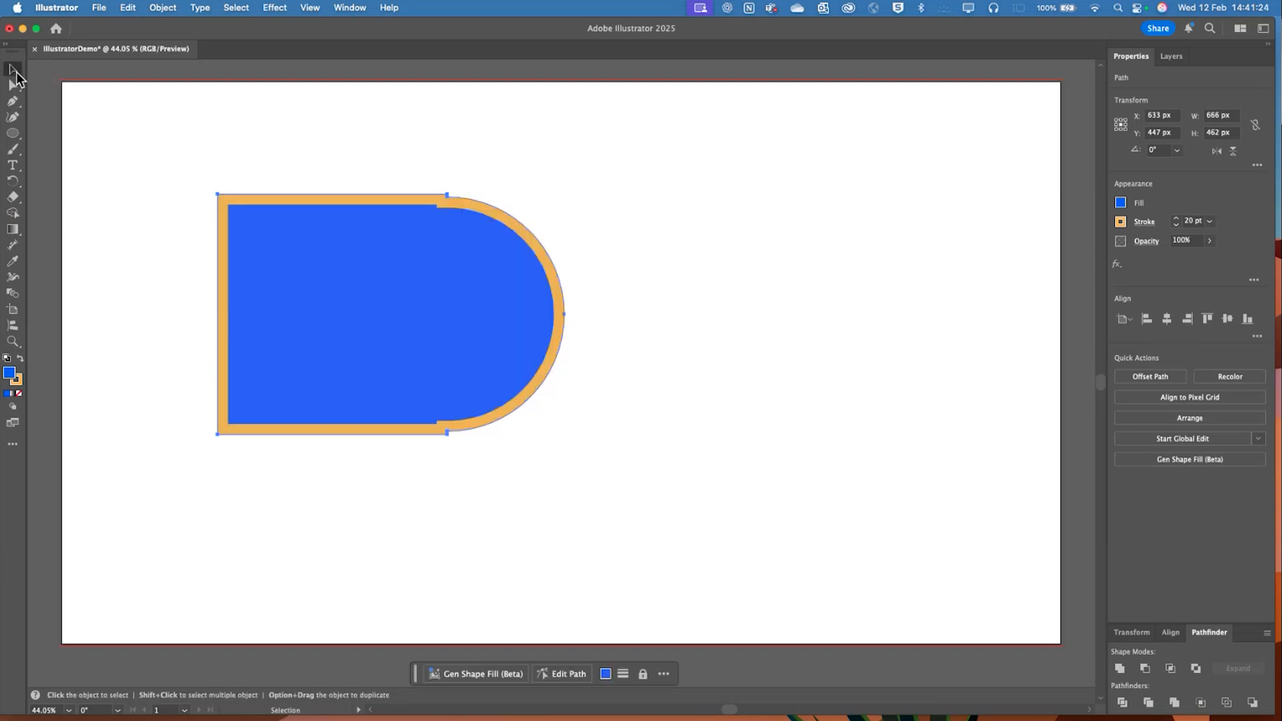
pyautogui.click(358, 235)
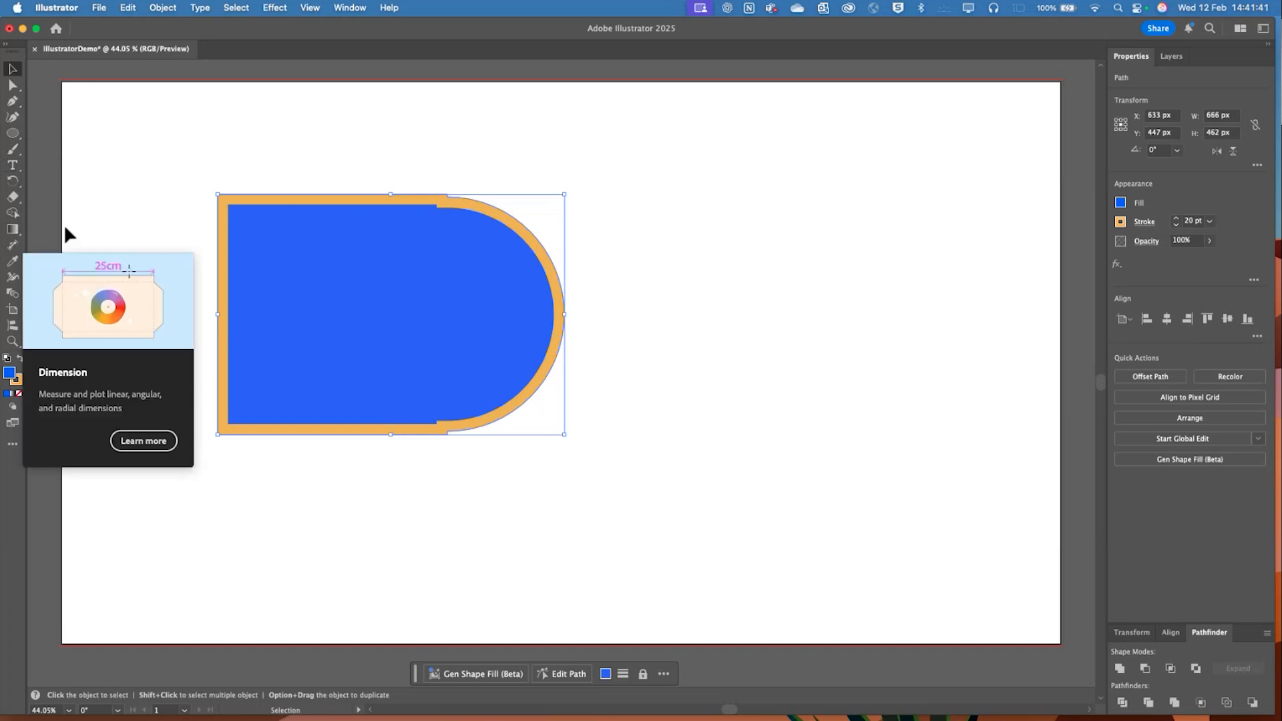
# Preview reflecting the merged shape across the vertical axis and across a 21° axis, and cancel the reflection
pyautogui.click(172, 10)
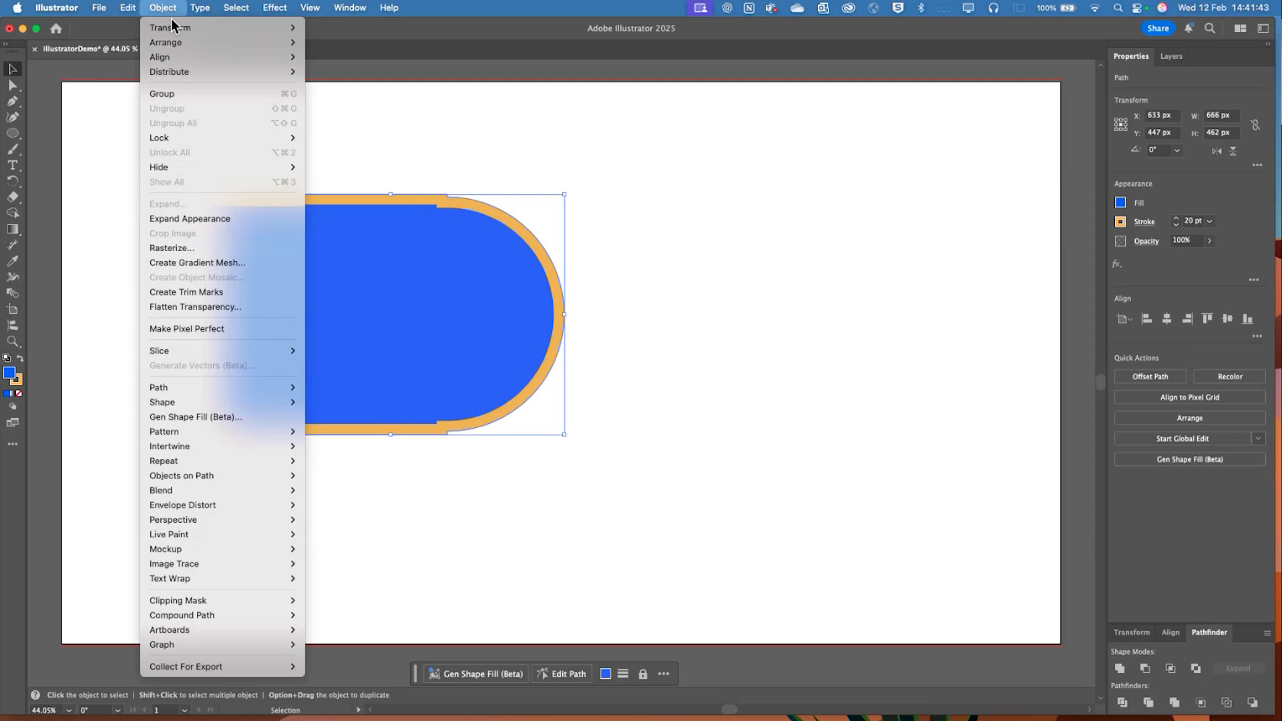
pyautogui.moveTo(172, 30)
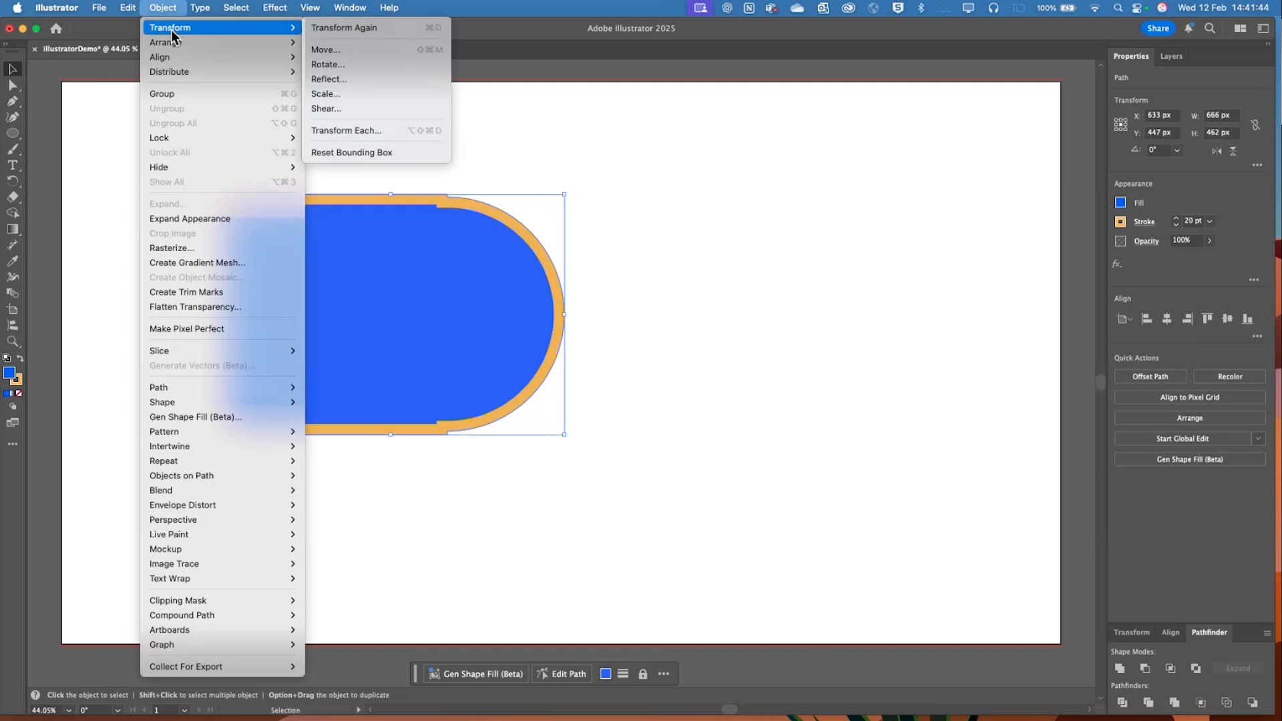
pyautogui.click(371, 79)
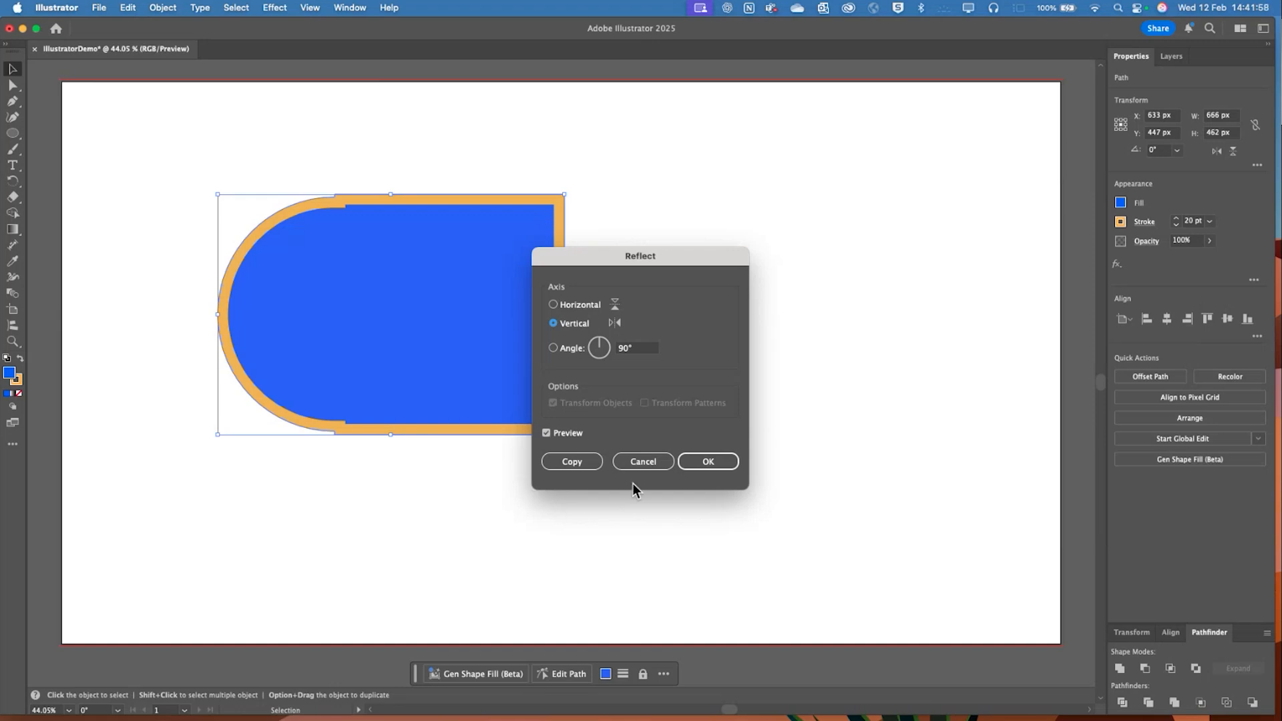
pyautogui.moveTo(600, 339); pyautogui.dragTo(610, 344)
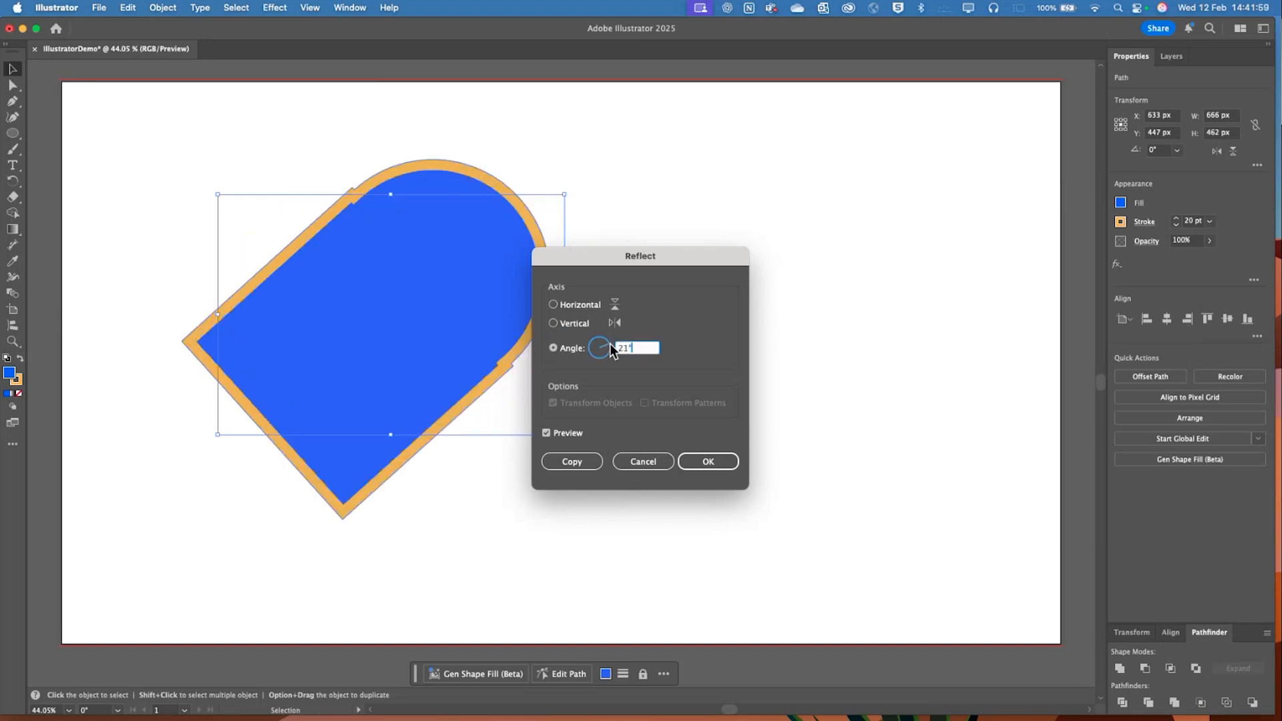
pyautogui.click(618, 463)
# Preview shearing the merged shape horizontally at 313° and 9°, and at 9° along the vertical axis and a 74° axis
pyautogui.click(163, 8)
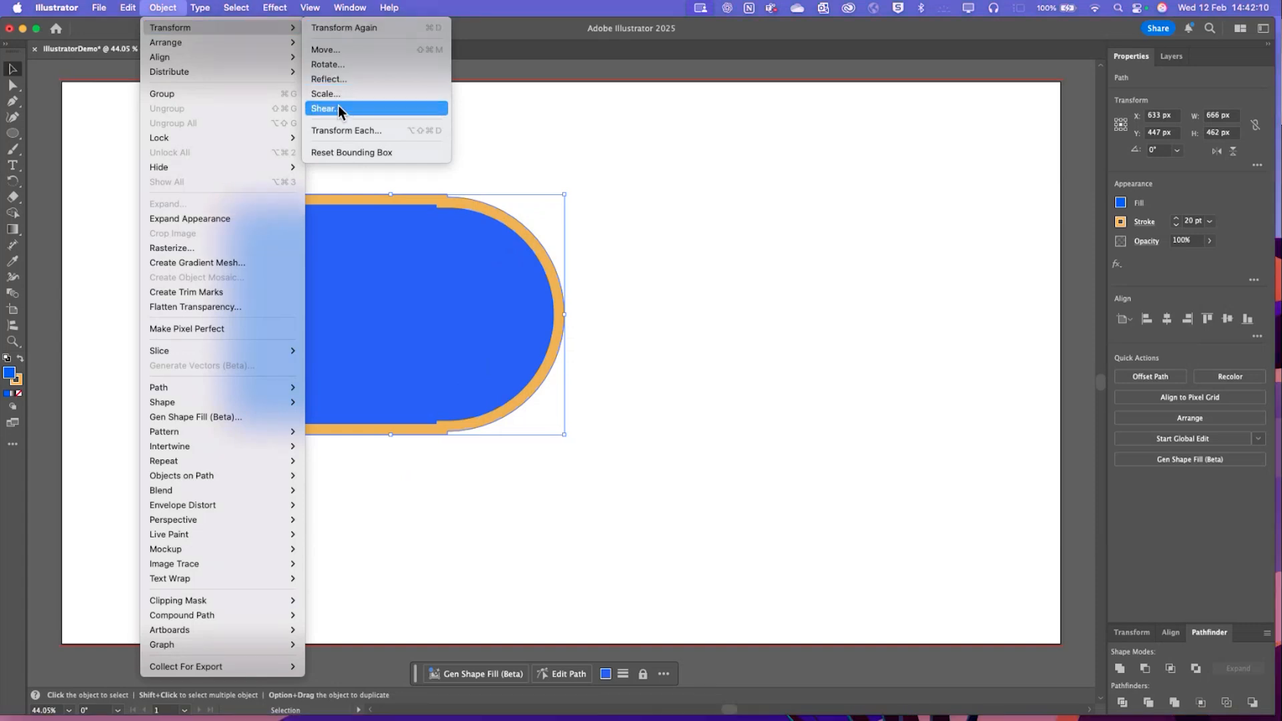
pyautogui.click(337, 108)
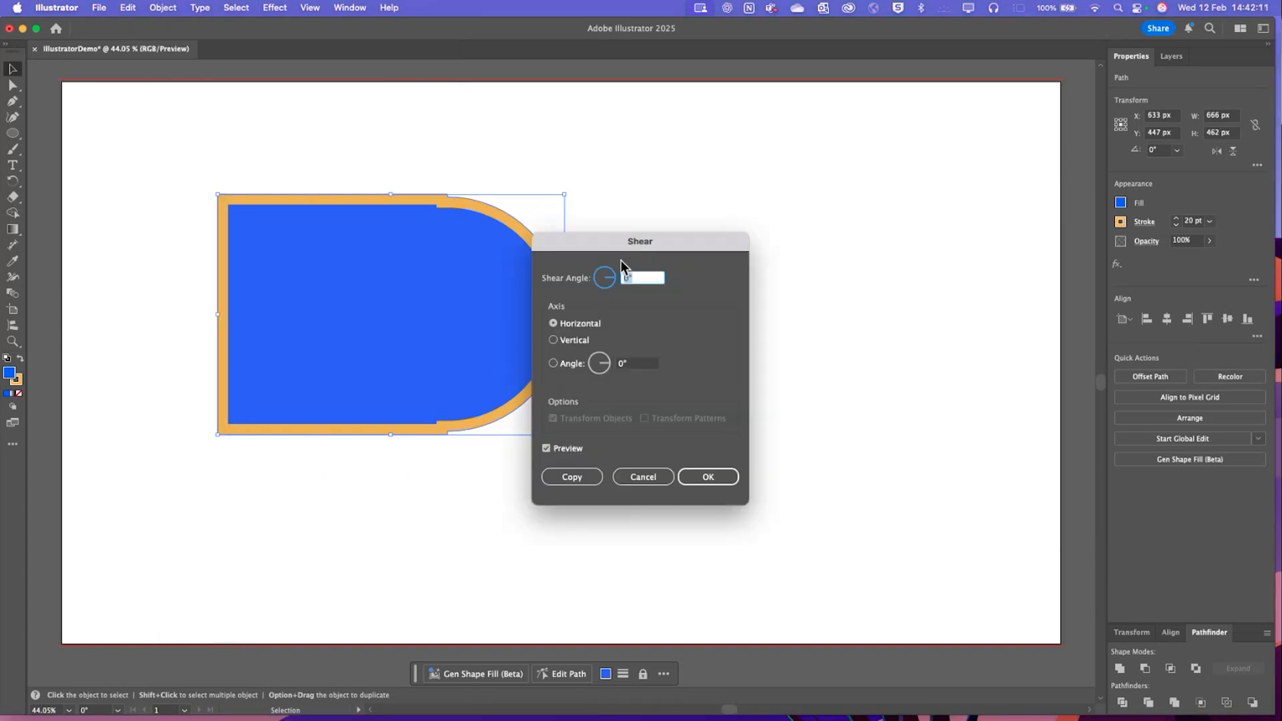
pyautogui.moveTo(622, 243); pyautogui.dragTo(818, 173)
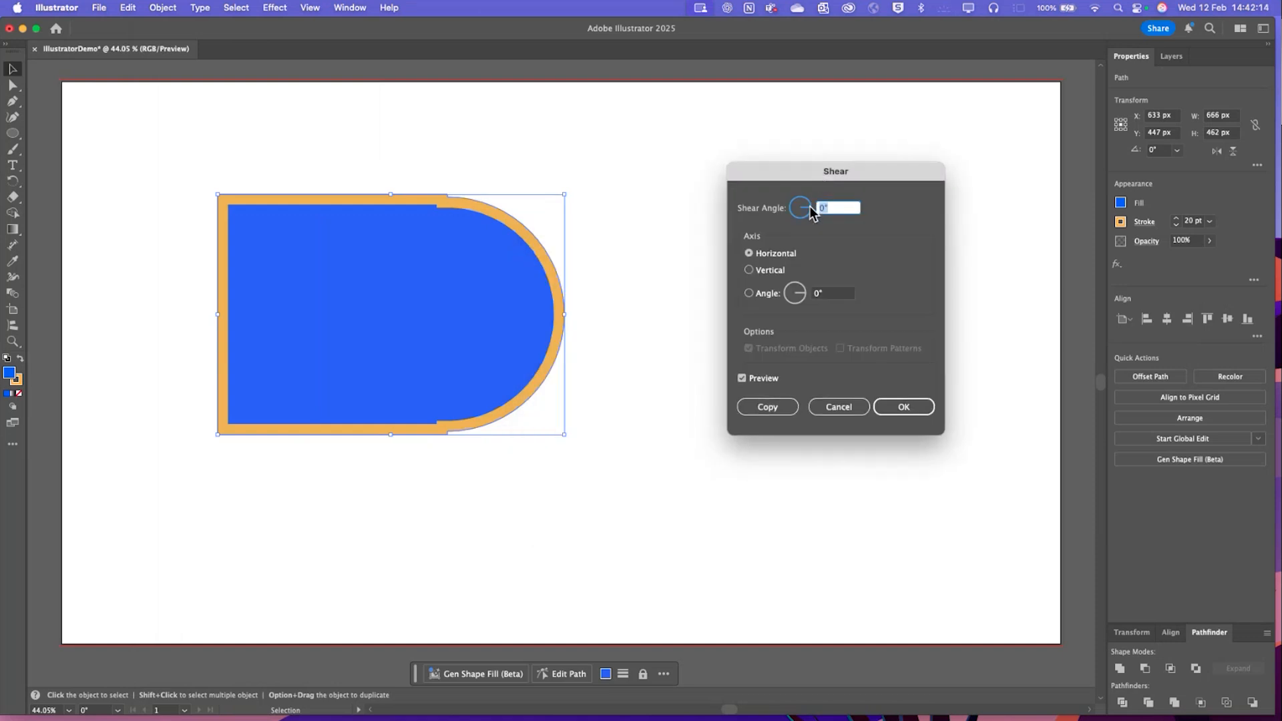
pyautogui.write('313')
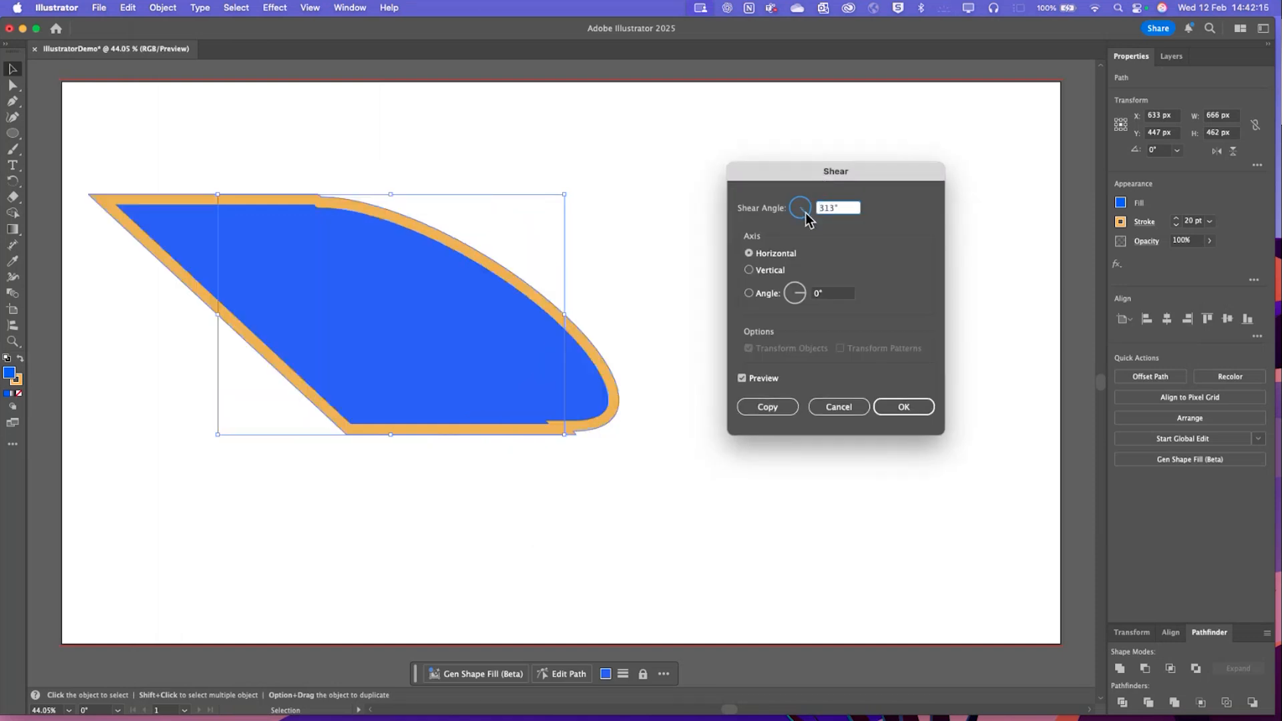
pyautogui.moveTo(805, 213); pyautogui.dragTo(809, 206)
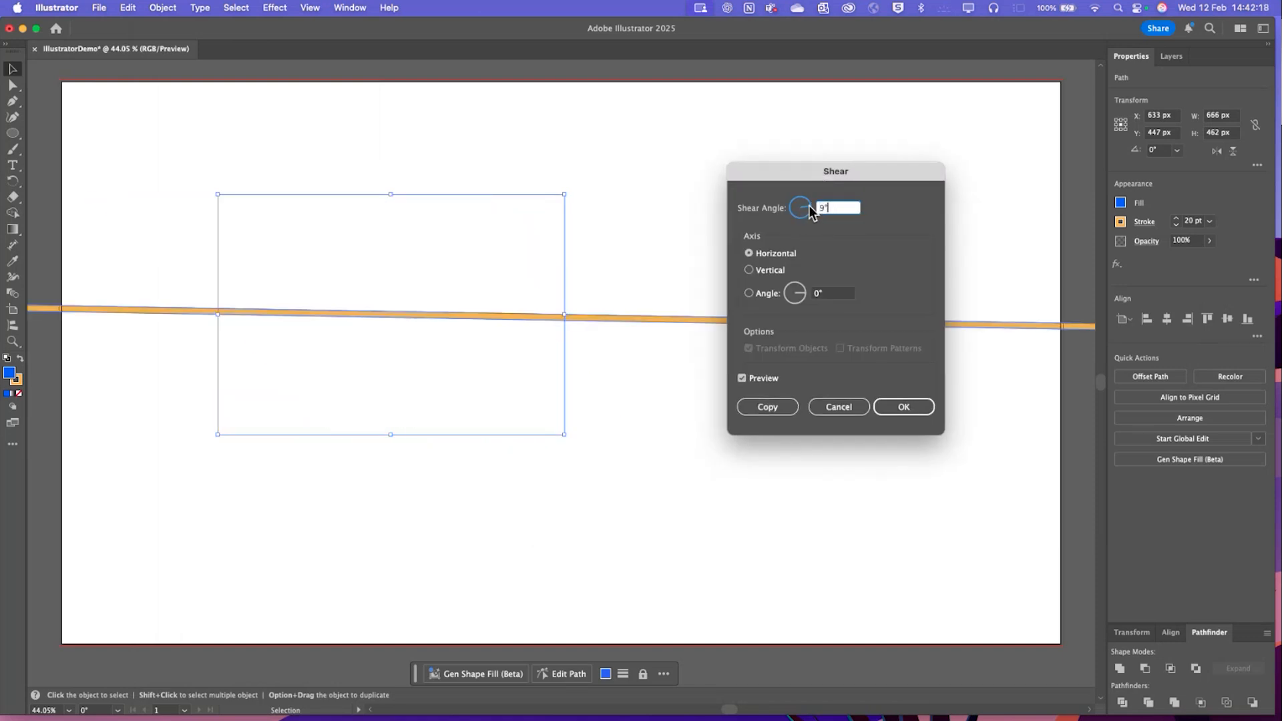
pyautogui.click(780, 271)
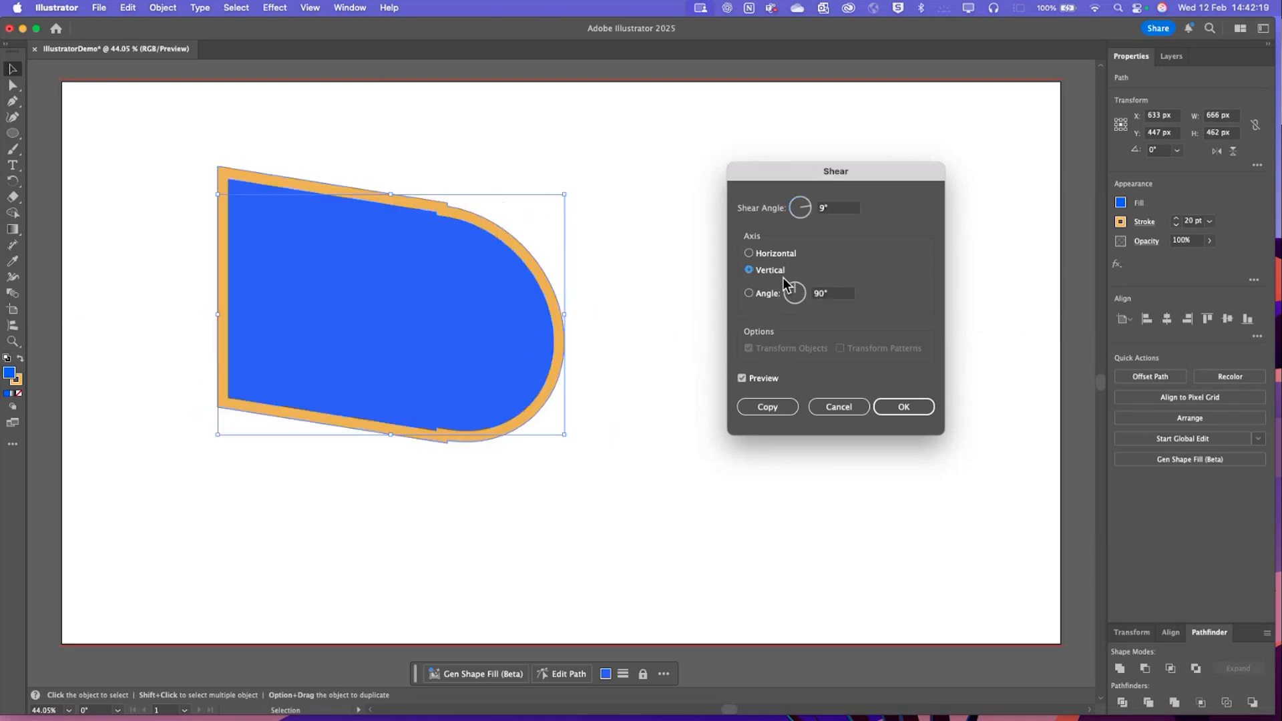
pyautogui.moveTo(788, 288)
pyautogui.mouseDown()
pyautogui.moveTo(792, 309)
pyautogui.moveTo(786, 294)
pyautogui.moveTo(799, 292)
pyautogui.mouseUp()
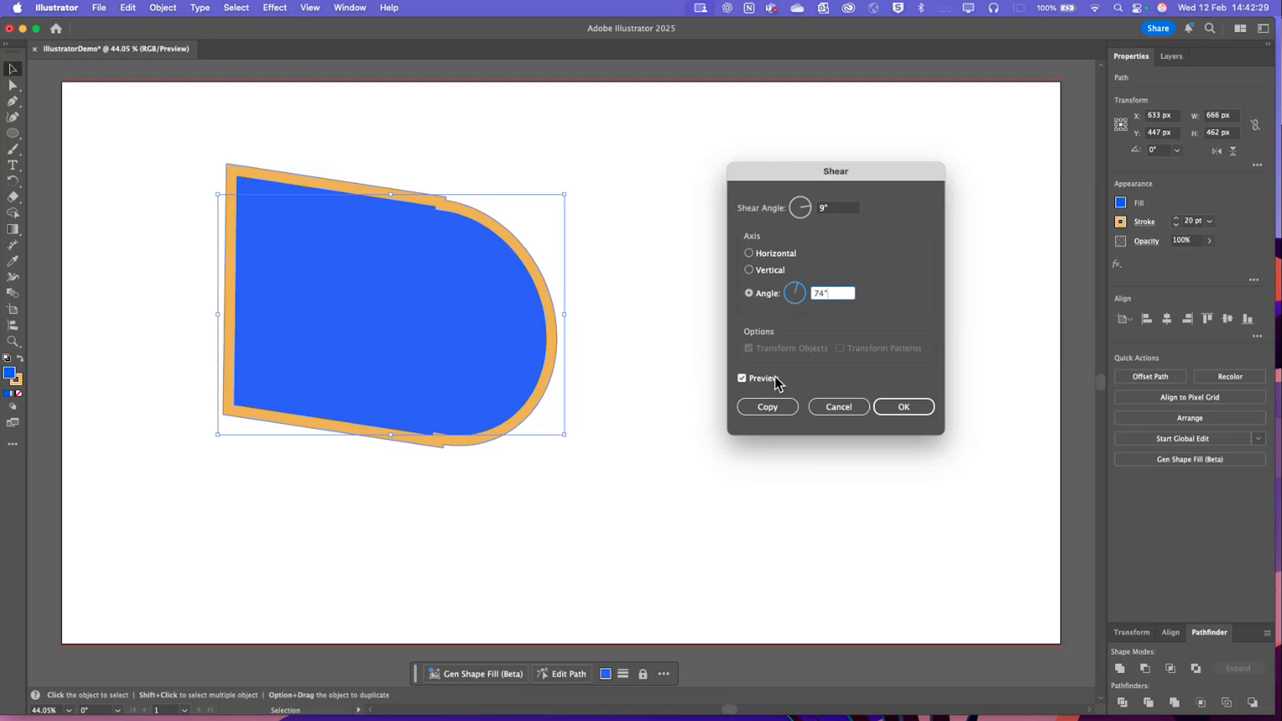
# Switch the shear preview off and on to compare the original and sheared shape, and cancel the shear
pyautogui.click(754, 379)
pyautogui.click(753, 381)
pyautogui.click(755, 378)
pyautogui.click(743, 379)
pyautogui.click(743, 379)
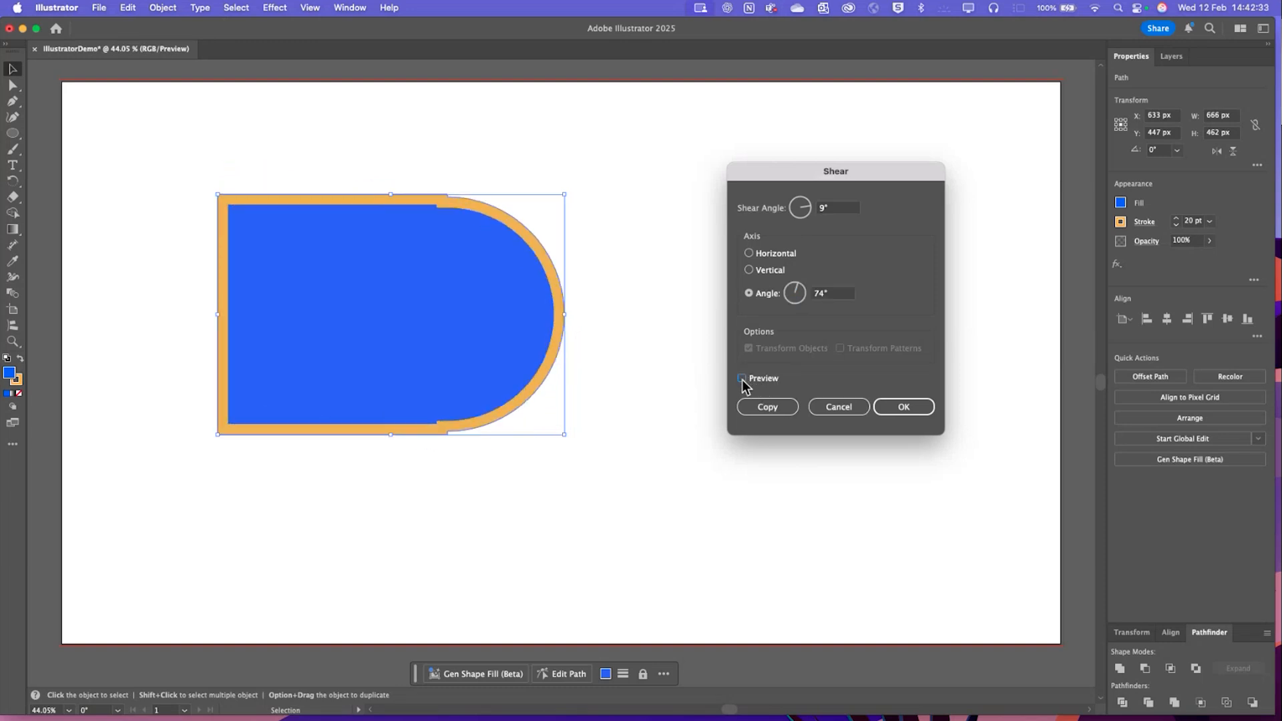
pyautogui.click(743, 379)
pyautogui.click(742, 379)
pyautogui.click(742, 379)
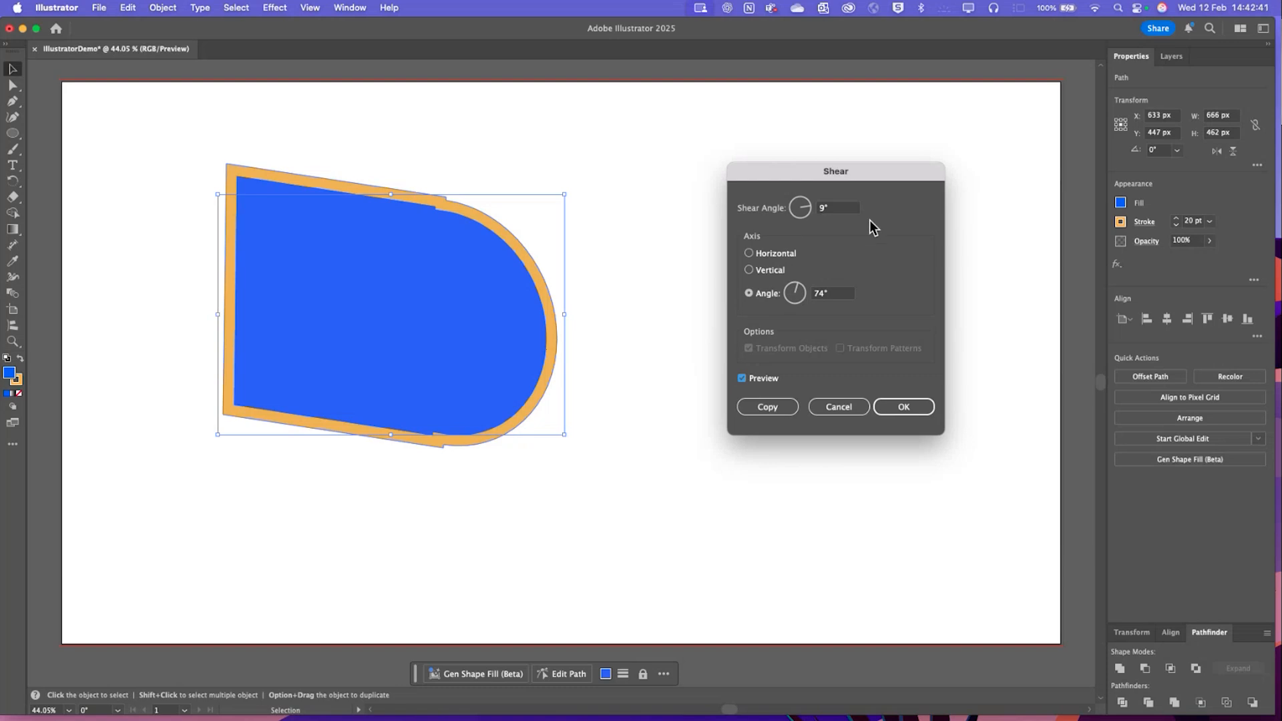
pyautogui.click(839, 407)
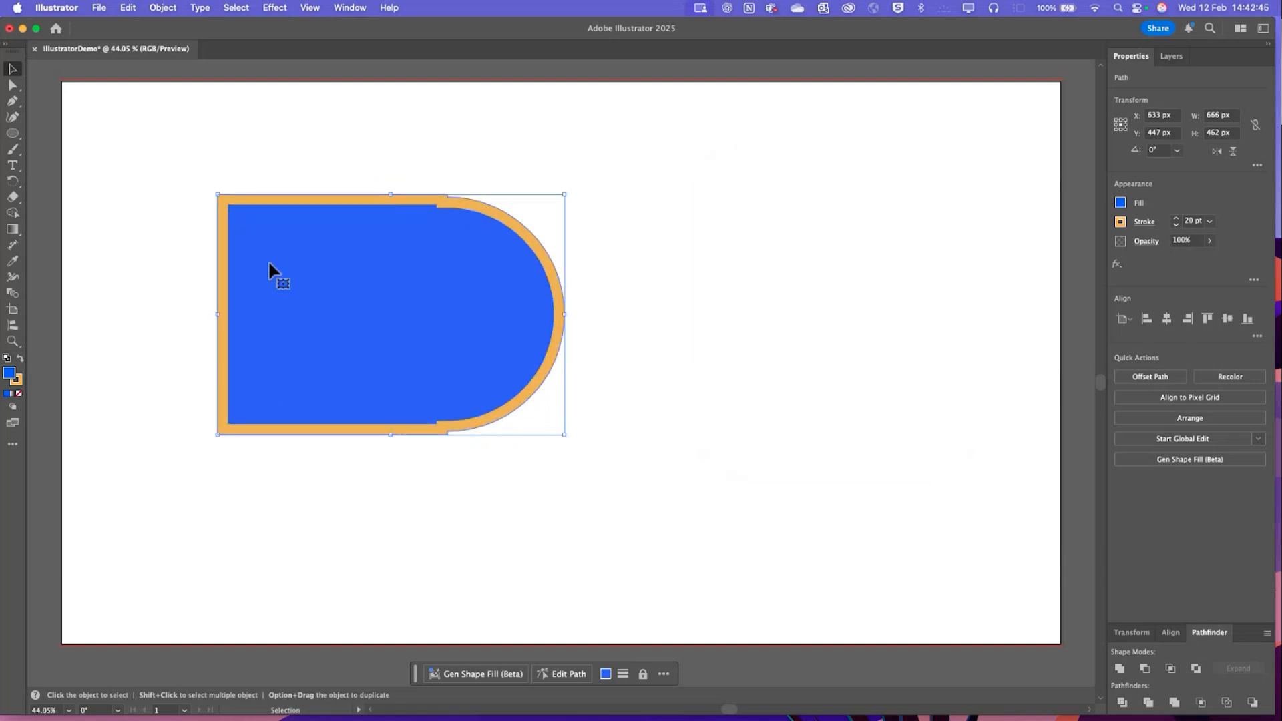
# Draw a tilted hexagon about 277 by 296 px near the artboard's upper edge and a five-pointed star about 498 by 483 px below it
pyautogui.click(14, 136)
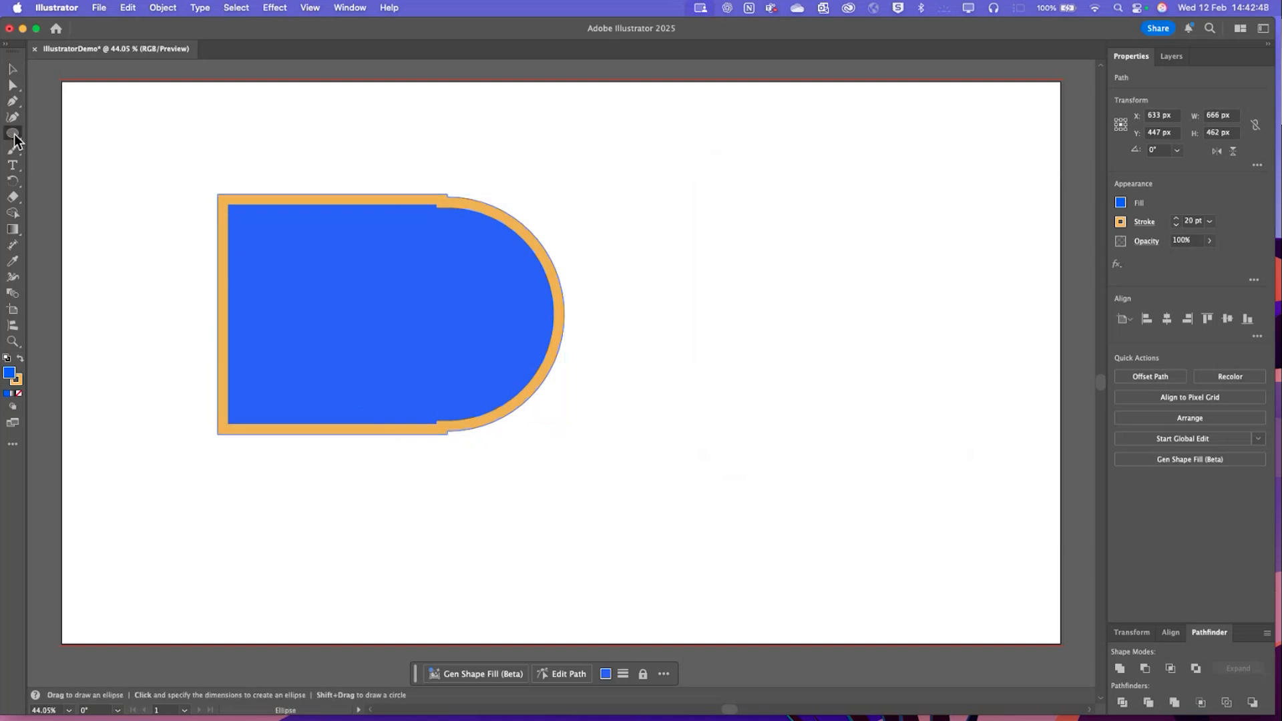
pyautogui.moveTo(114, 204); pyautogui.dragTo(111, 170)
pyautogui.moveTo(684, 150); pyautogui.dragTo(745, 172)
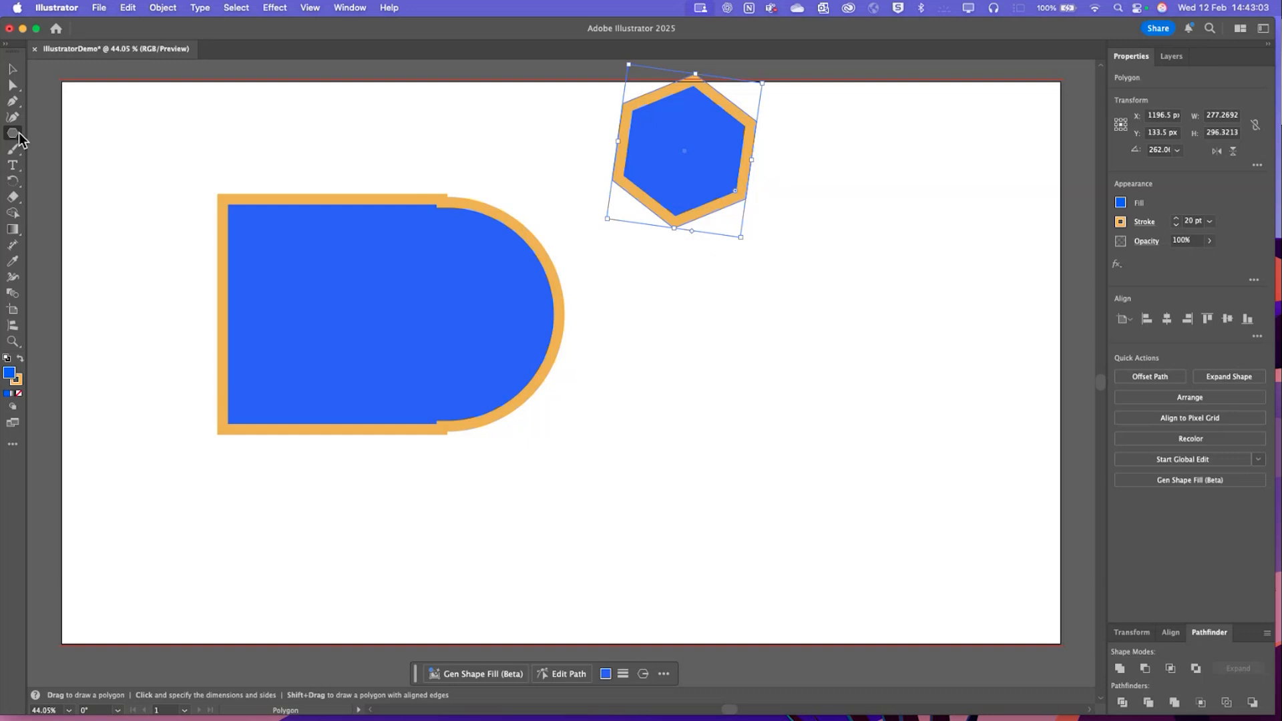
pyautogui.moveTo(19, 134); pyautogui.dragTo(50, 180)
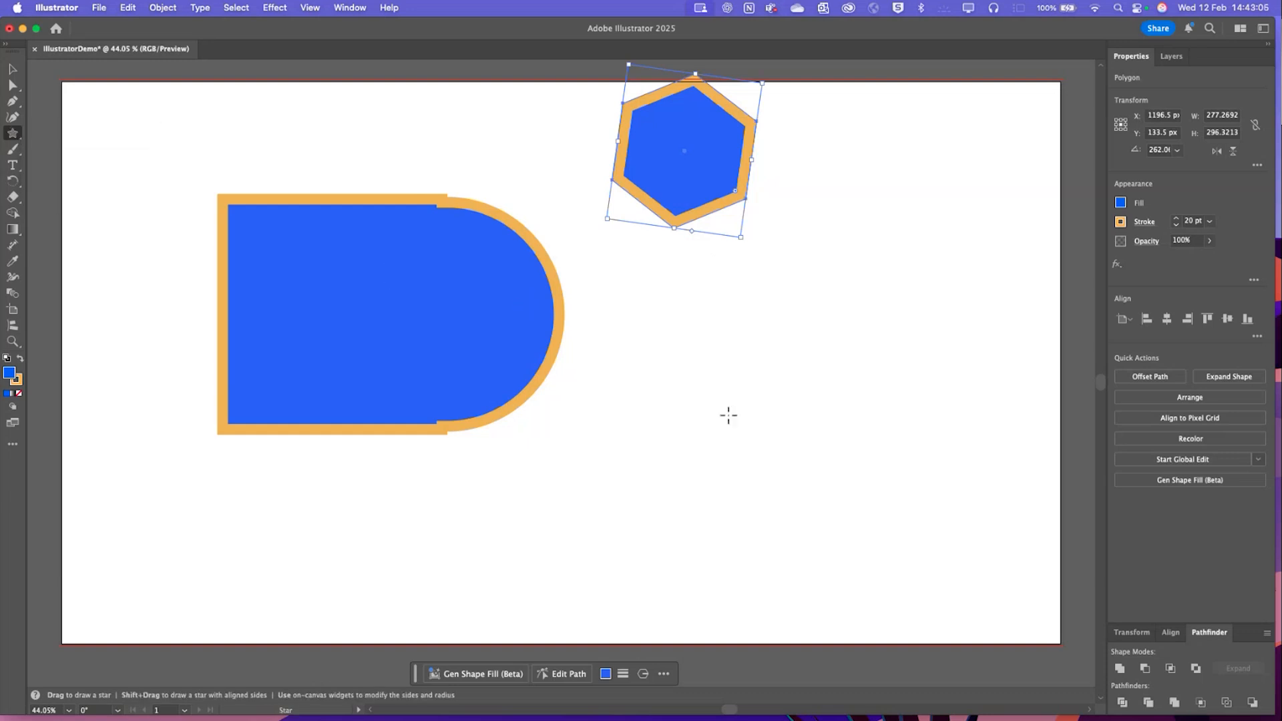
pyautogui.moveTo(728, 416); pyautogui.dragTo(816, 520)
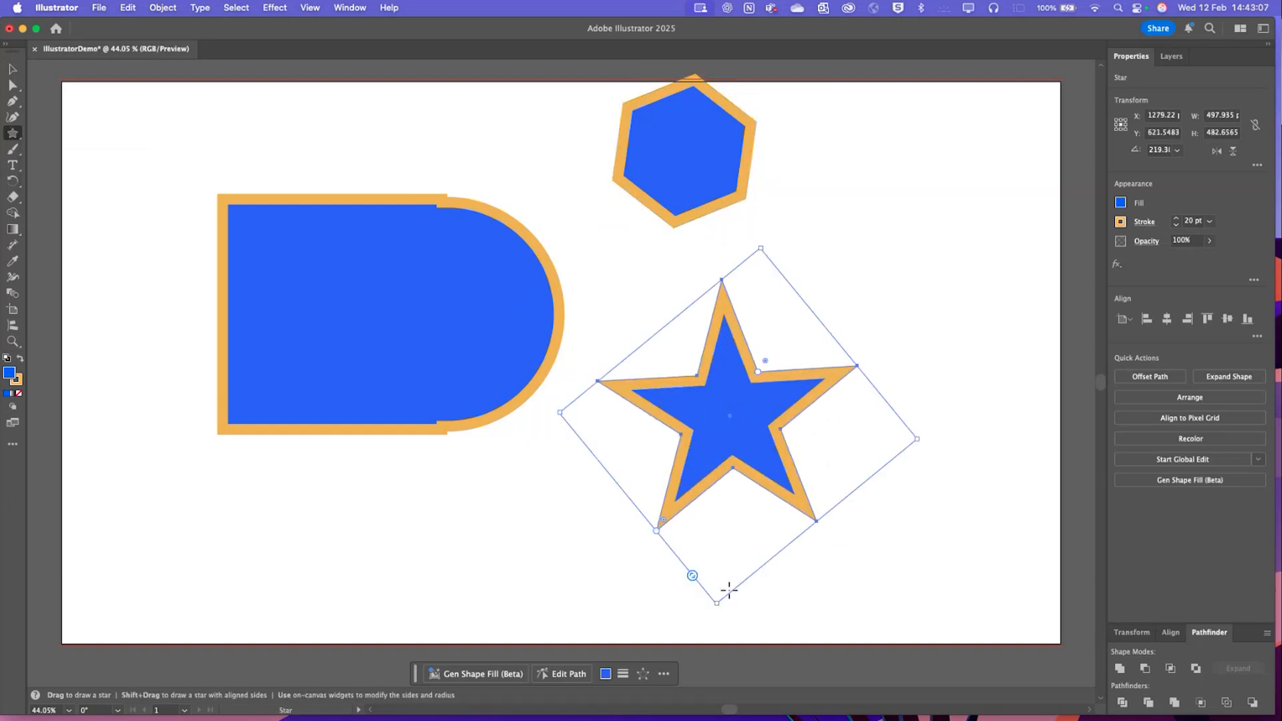
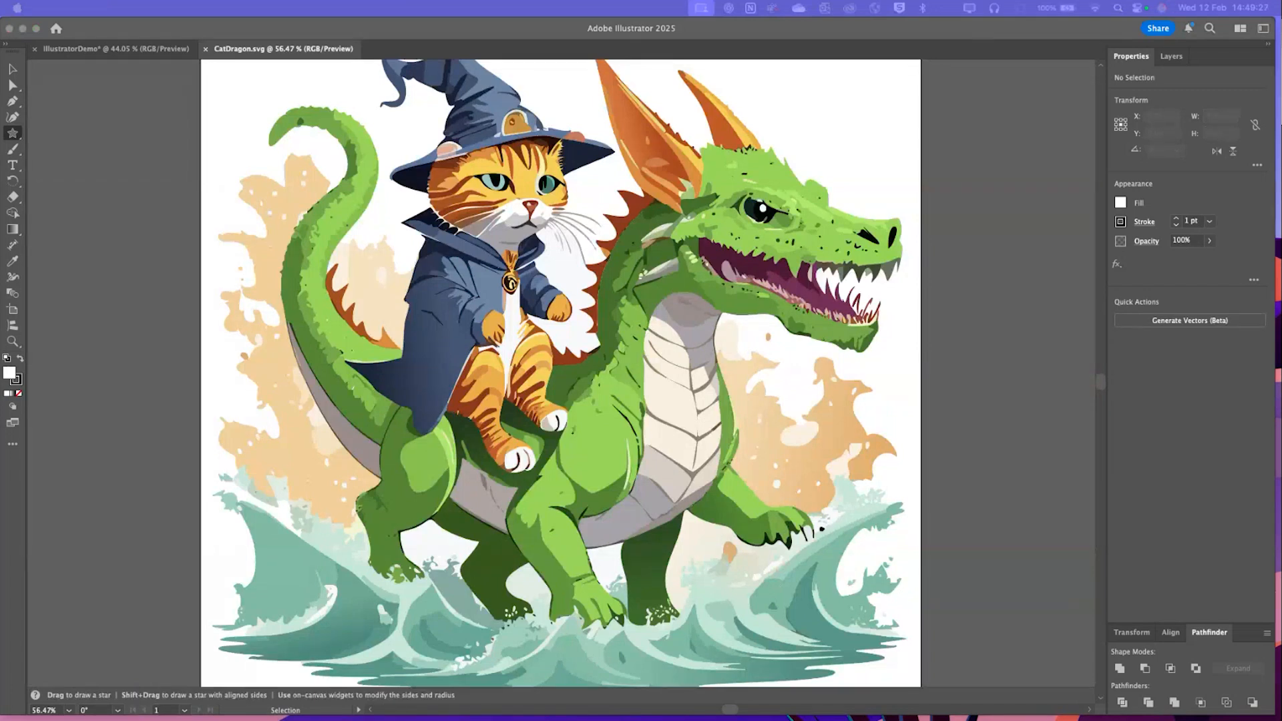
pyautogui.moveTo(820, 37); pyautogui.dragTo(835, 42)
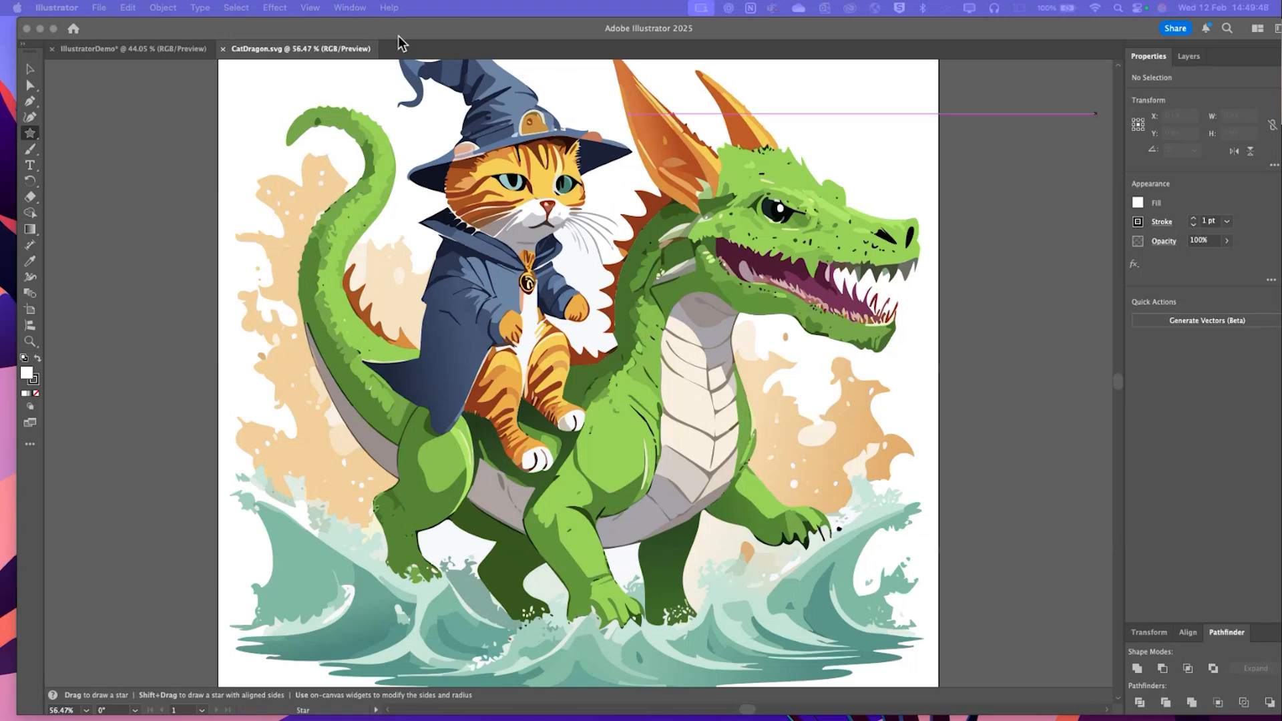
pyautogui.click(295, 38)
pyautogui.moveTo(295, 39); pyautogui.dragTo(291, 32)
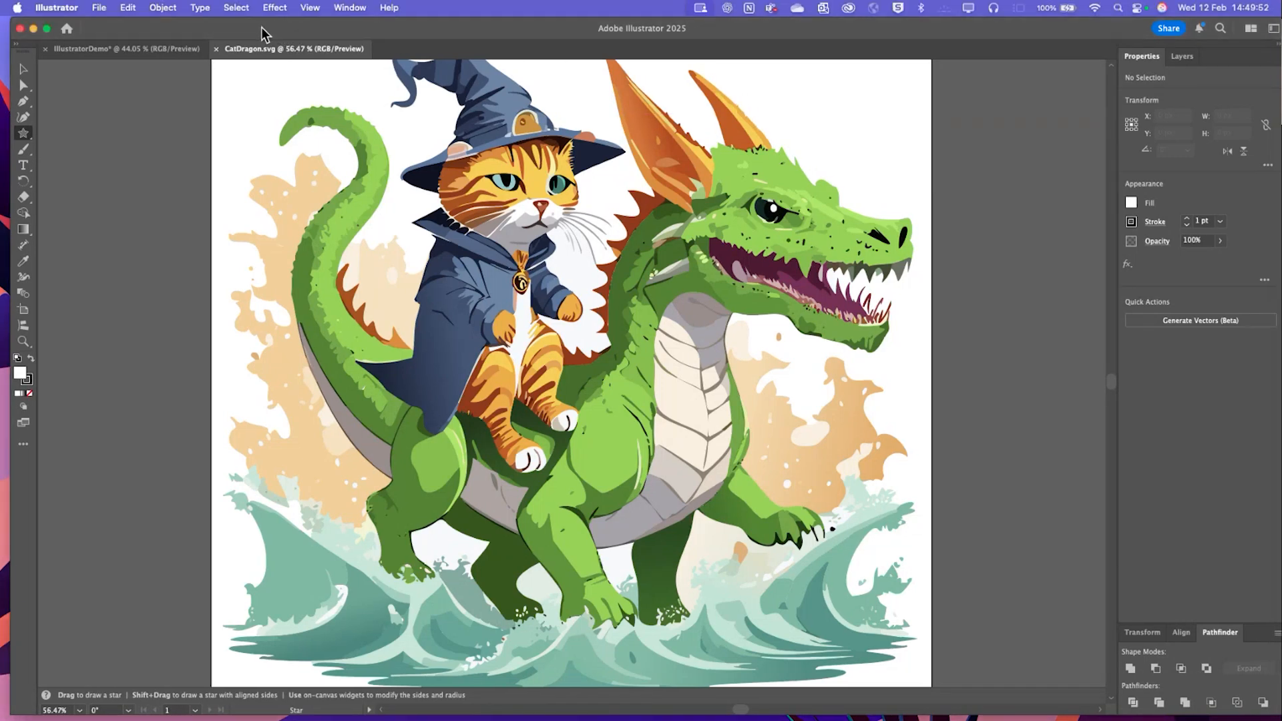
pyautogui.moveTo(302, 22); pyautogui.dragTo(293, 23)
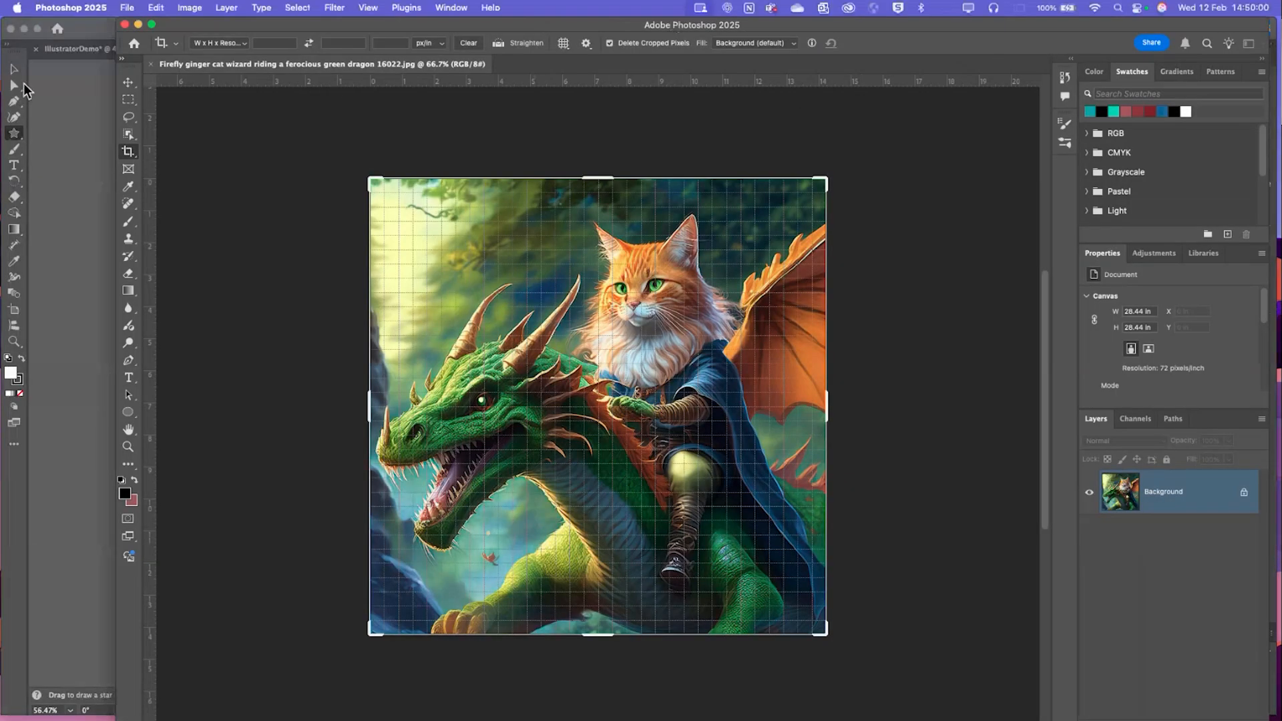
# Activate the Move tool in Photoshop and hide the grid over the Firefly ginger cat wizard image
pyautogui.click(129, 83)
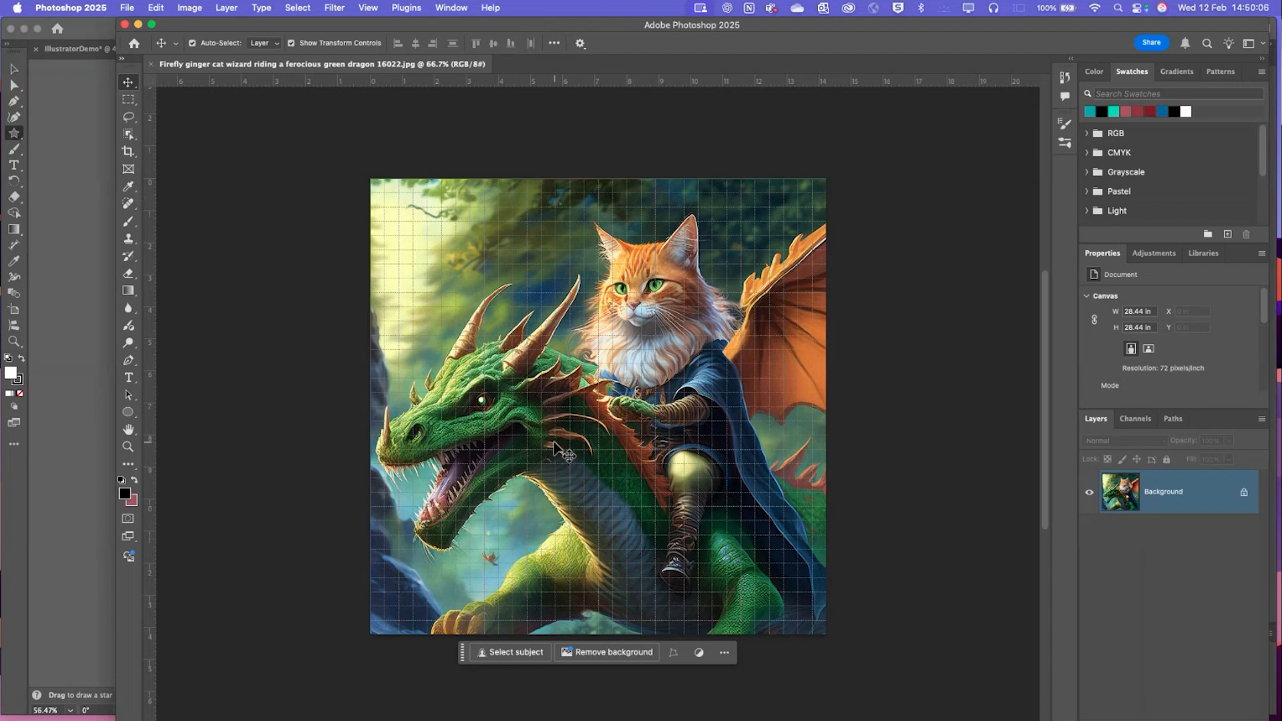
pyautogui.click(377, 8)
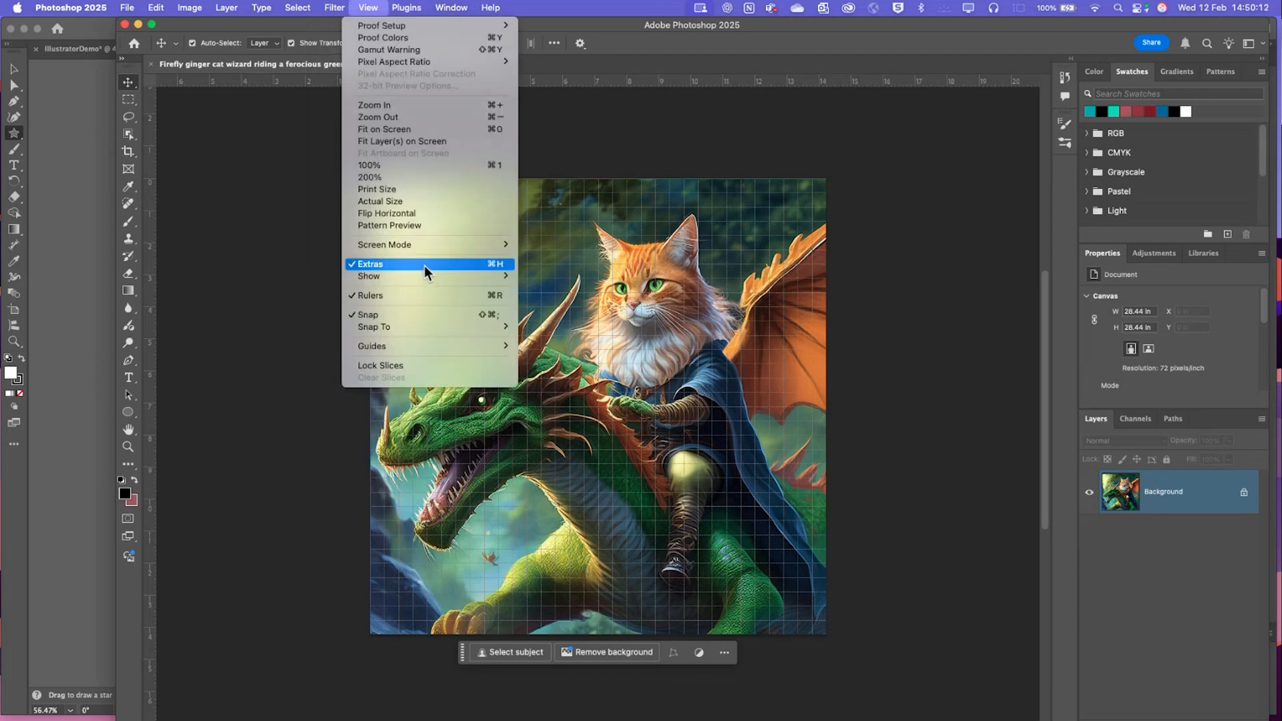
pyautogui.moveTo(416, 345)
pyautogui.moveTo(423, 275)
pyautogui.click(590, 311)
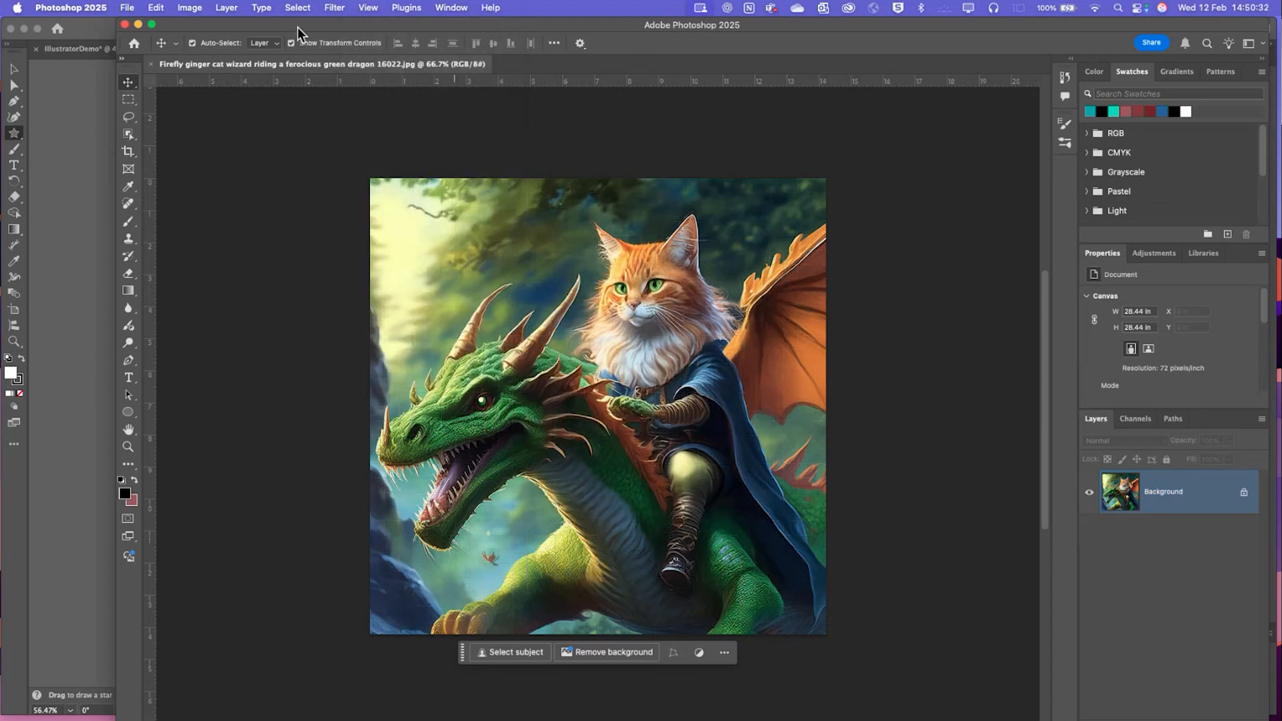
# Compare the Photoshop raster image side by side with CatDragon.svg, and magnify the cat's hand area down to its individual pixels
pyautogui.moveTo(297, 26); pyautogui.dragTo(768, 27)
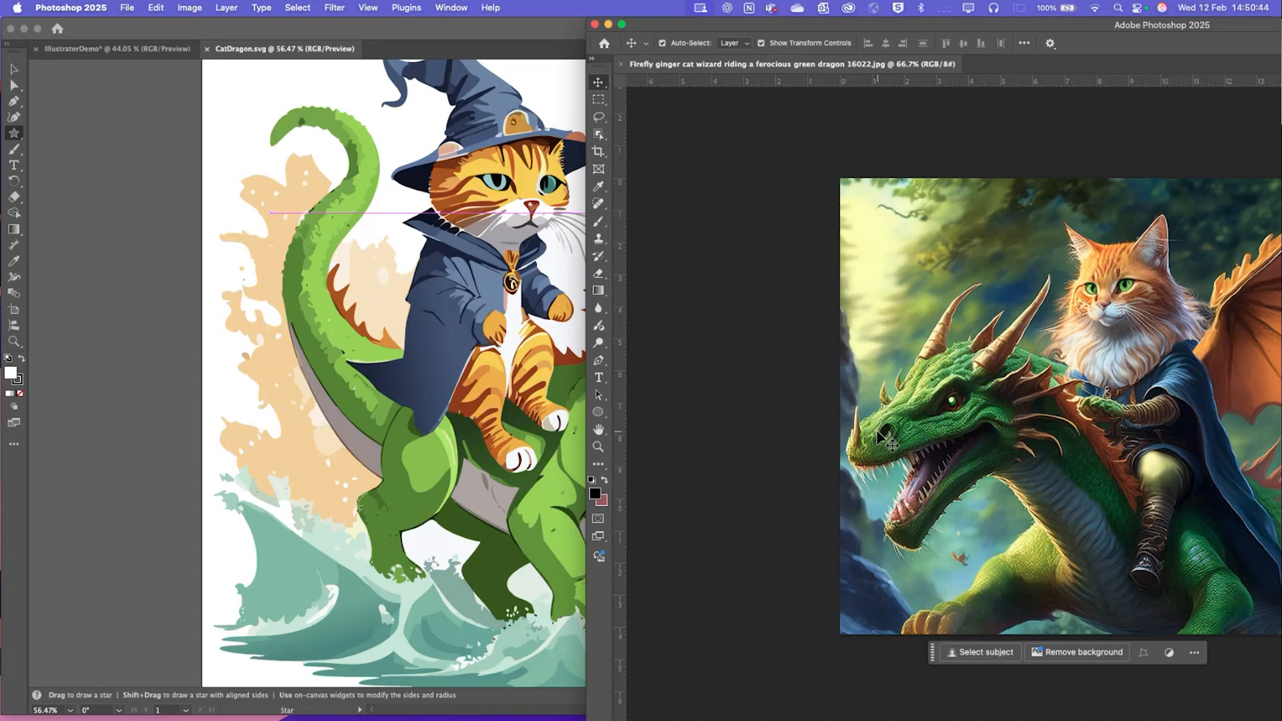
pyautogui.doubleClick(1014, 25)
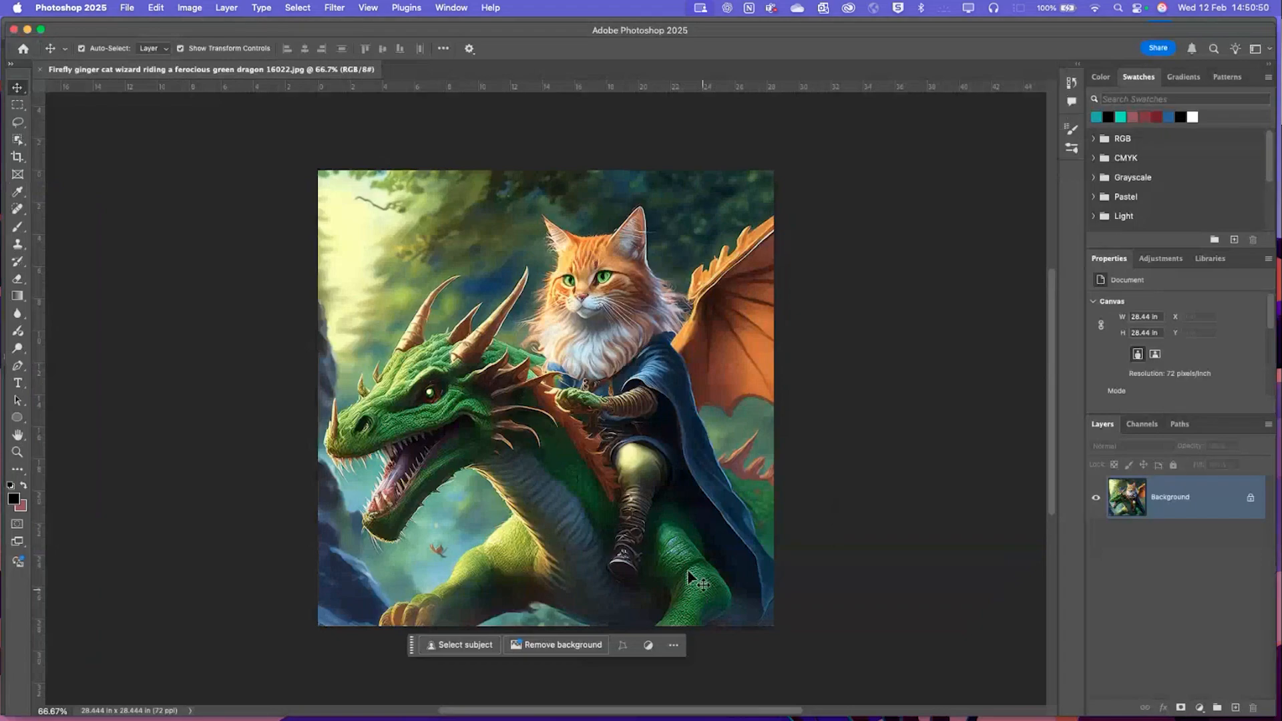
pyautogui.hscroll(-2, 638, 499)
pyautogui.scroll(5, 621, 438)
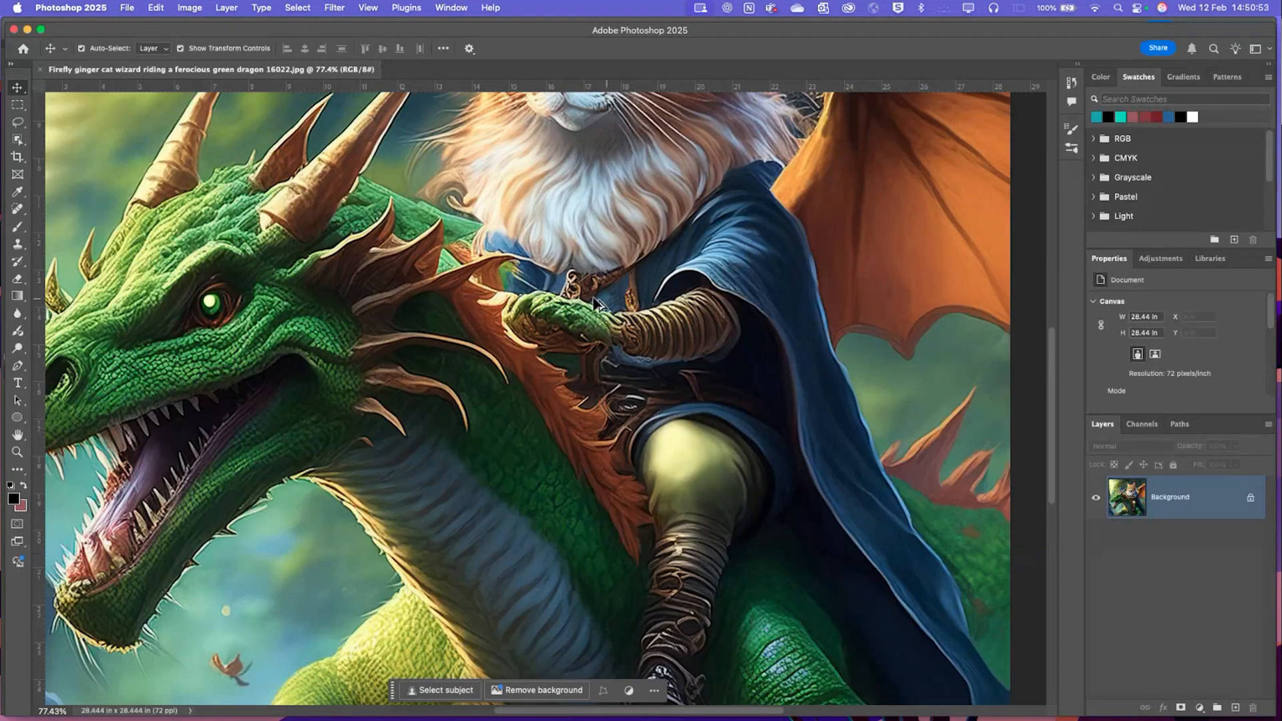
pyautogui.scroll(10, 619, 336)
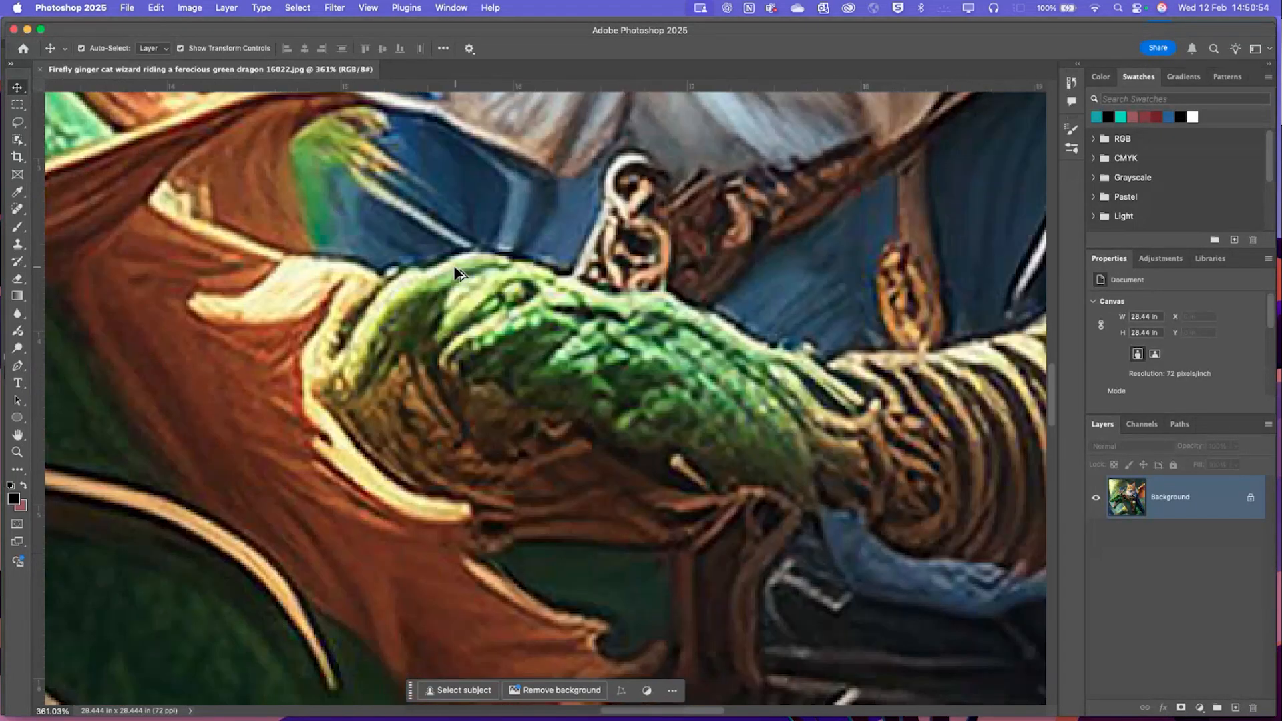
pyautogui.scroll(2, 507, 312)
pyautogui.scroll(5, 456, 350)
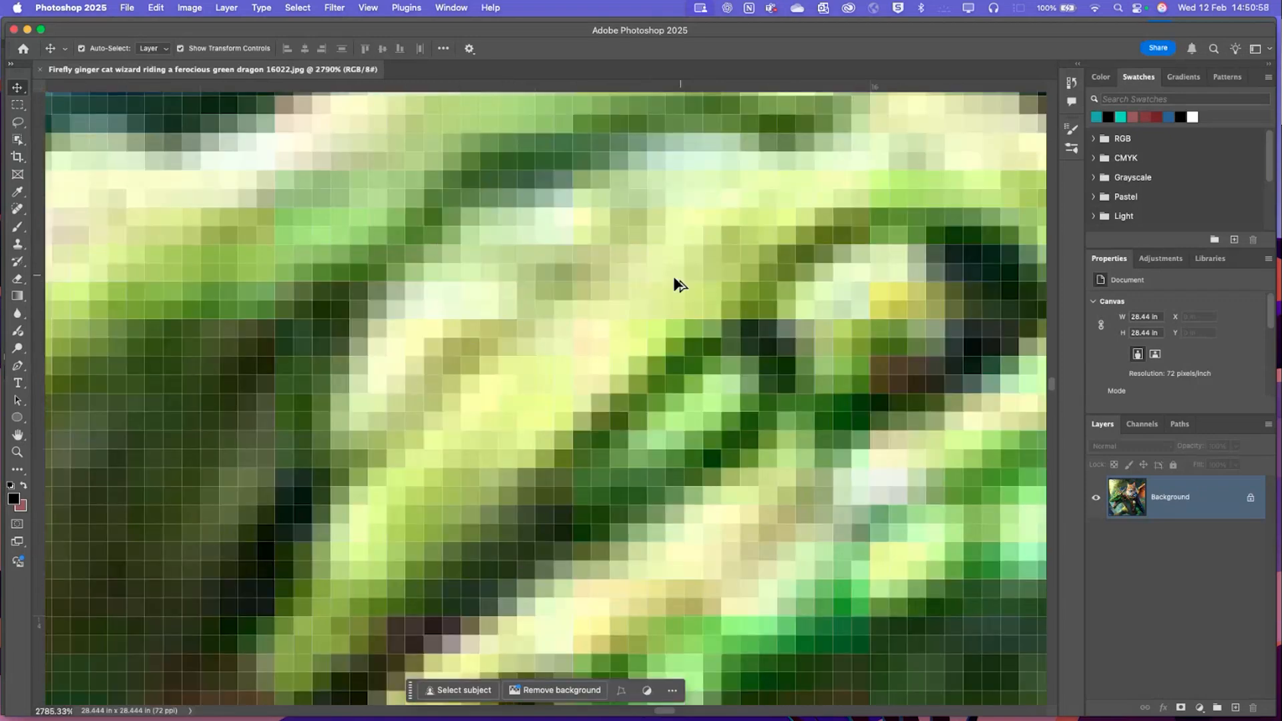
pyautogui.scroll(4, 678, 280)
pyautogui.scroll(-15, 617, 395)
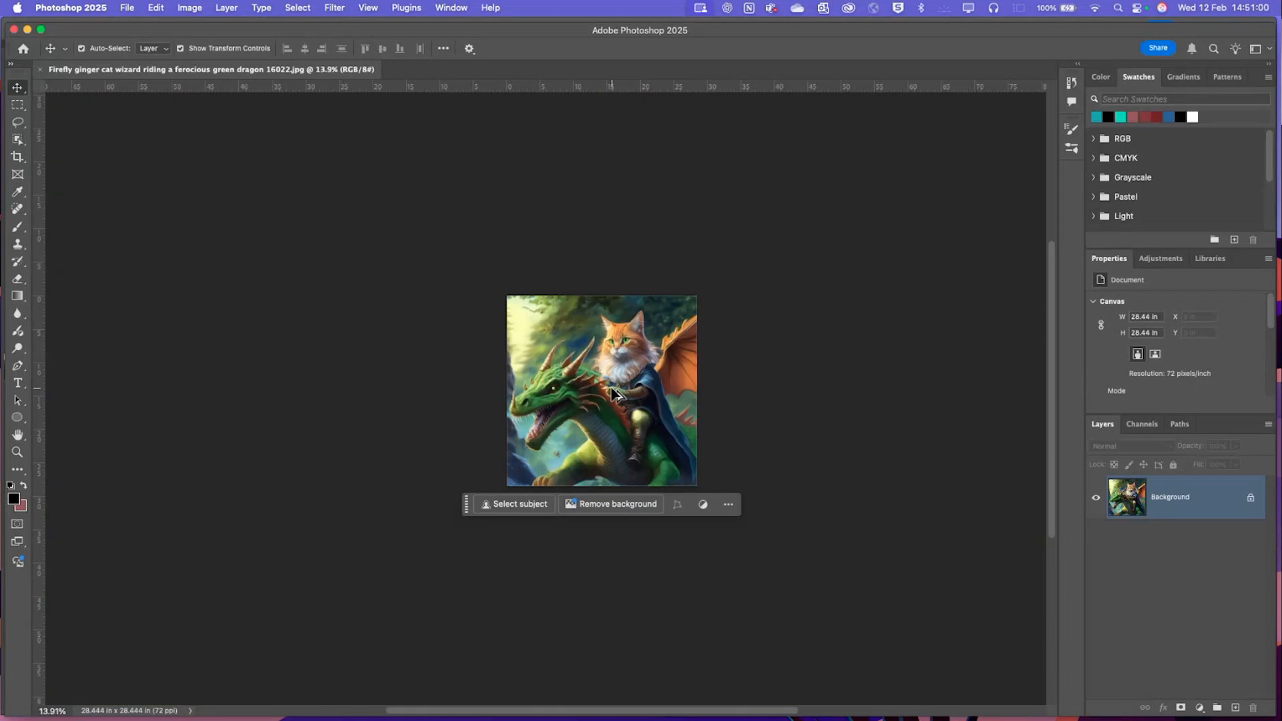
pyautogui.scroll(5, 613, 393)
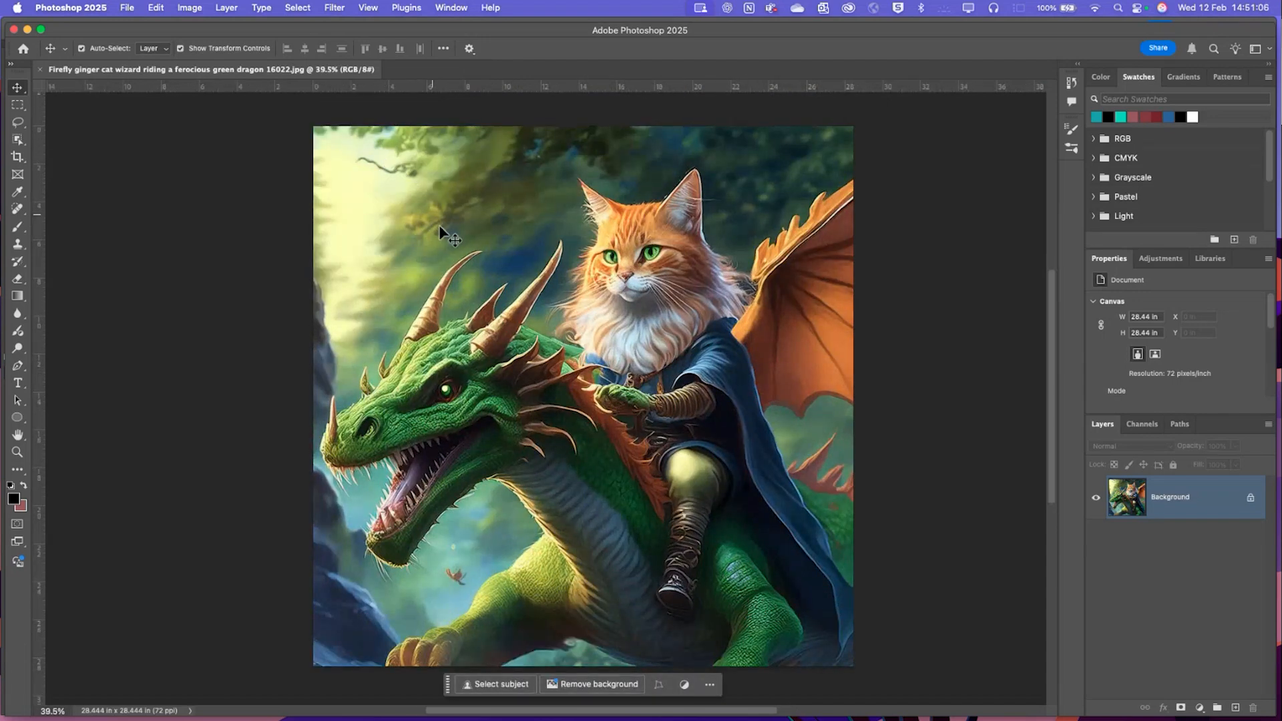
# Return to CatDragon.svg in Illustrator and examine the vector edges of the cat's leg stripes at up to 64000% magnification
pyautogui.click(14, 30)
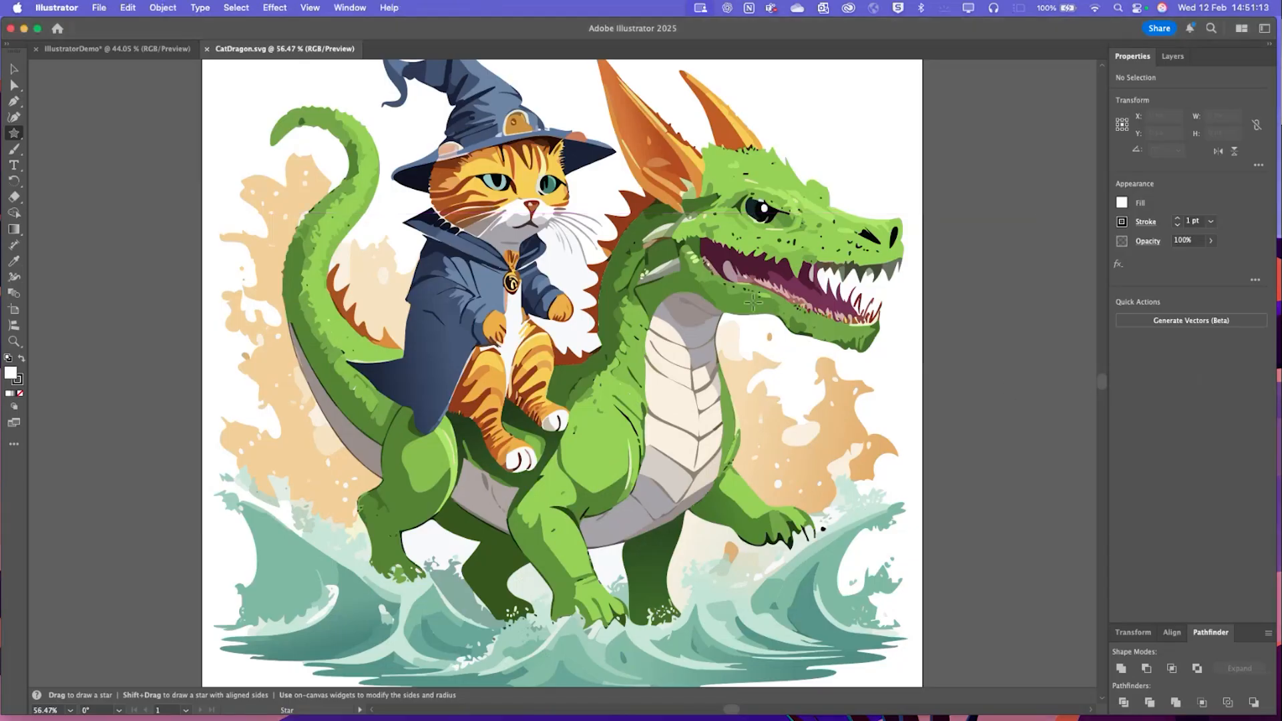
pyautogui.click(8, 70)
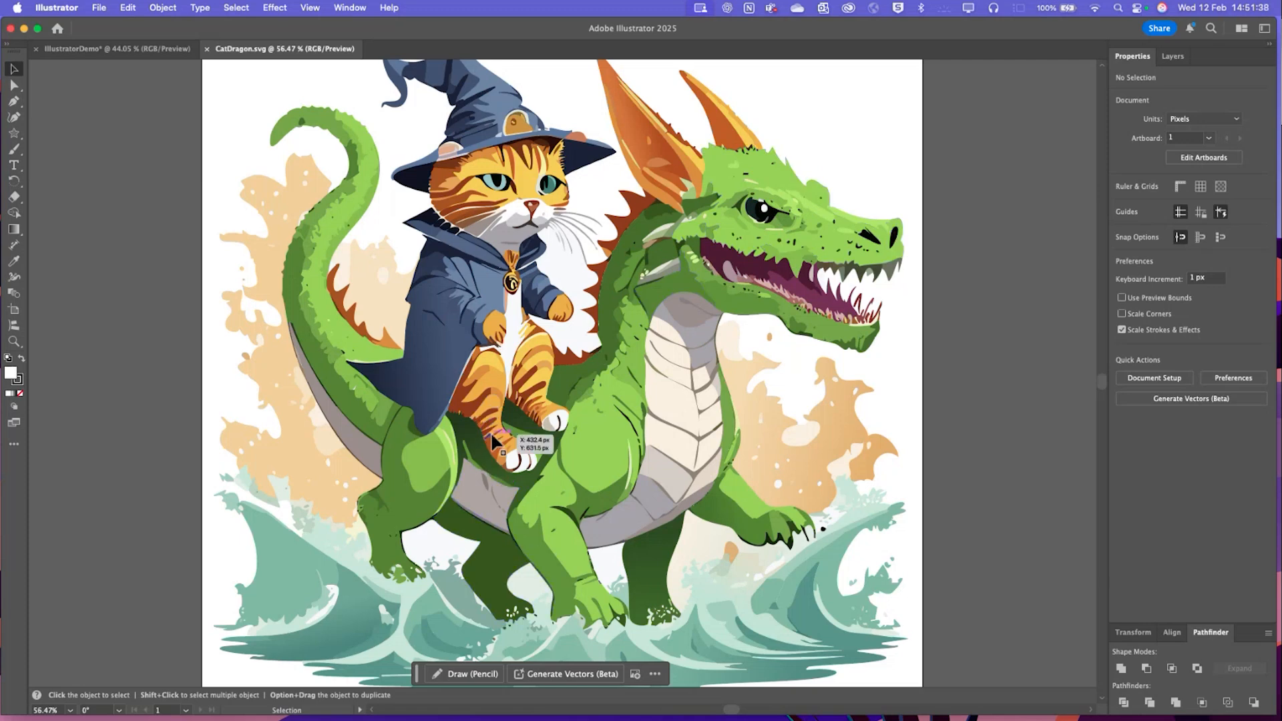
pyautogui.hscroll(1, 492, 434)
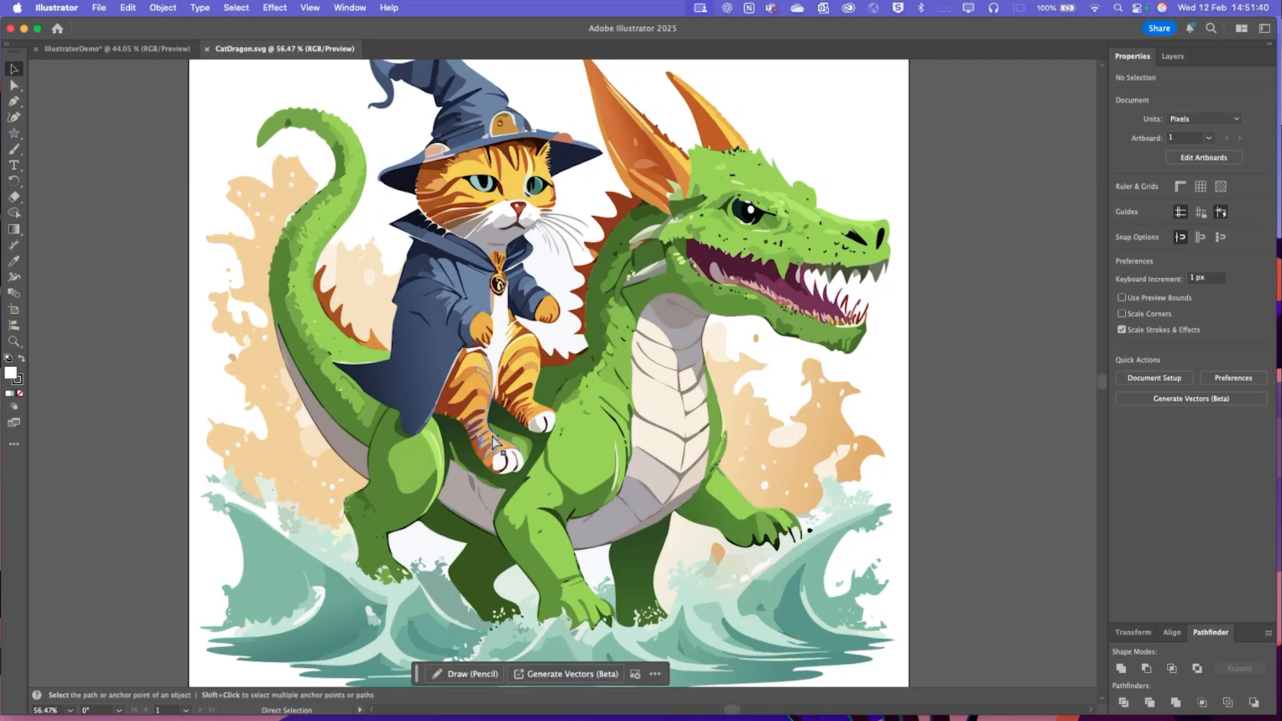
pyautogui.hscroll(-3, 491, 436)
pyautogui.scroll(2, 491, 435)
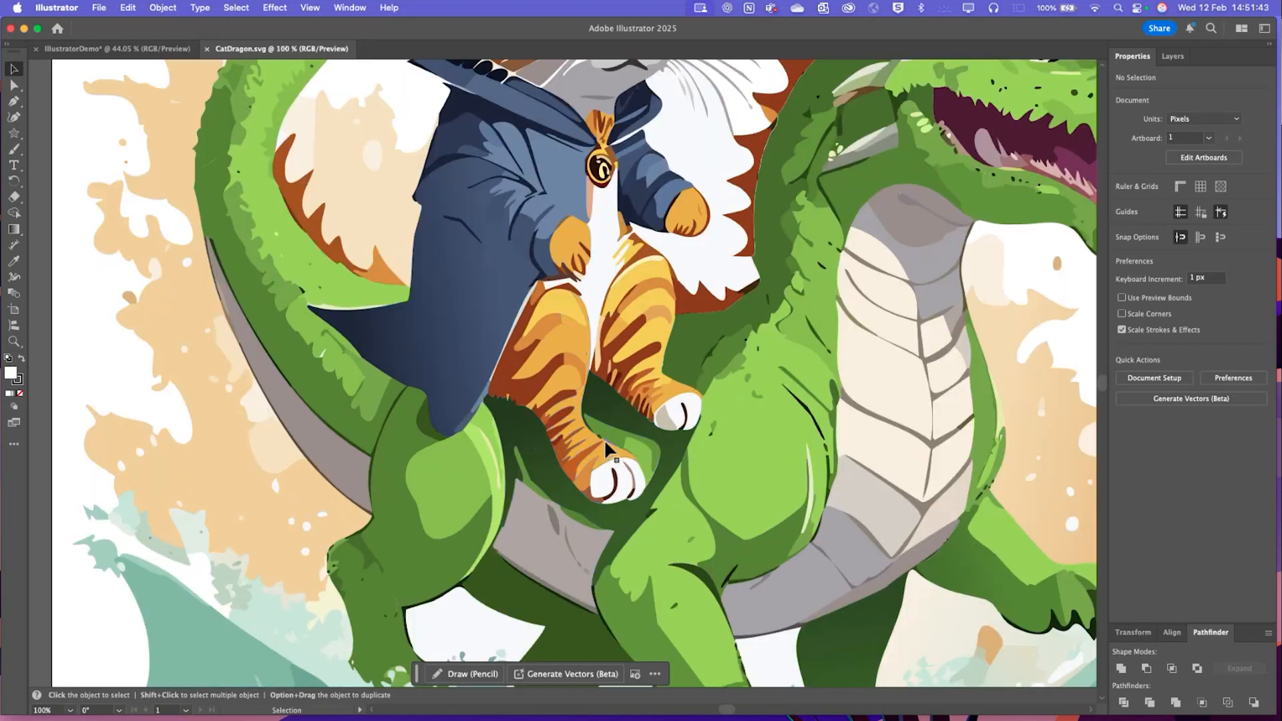
pyautogui.scroll(3, 596, 449)
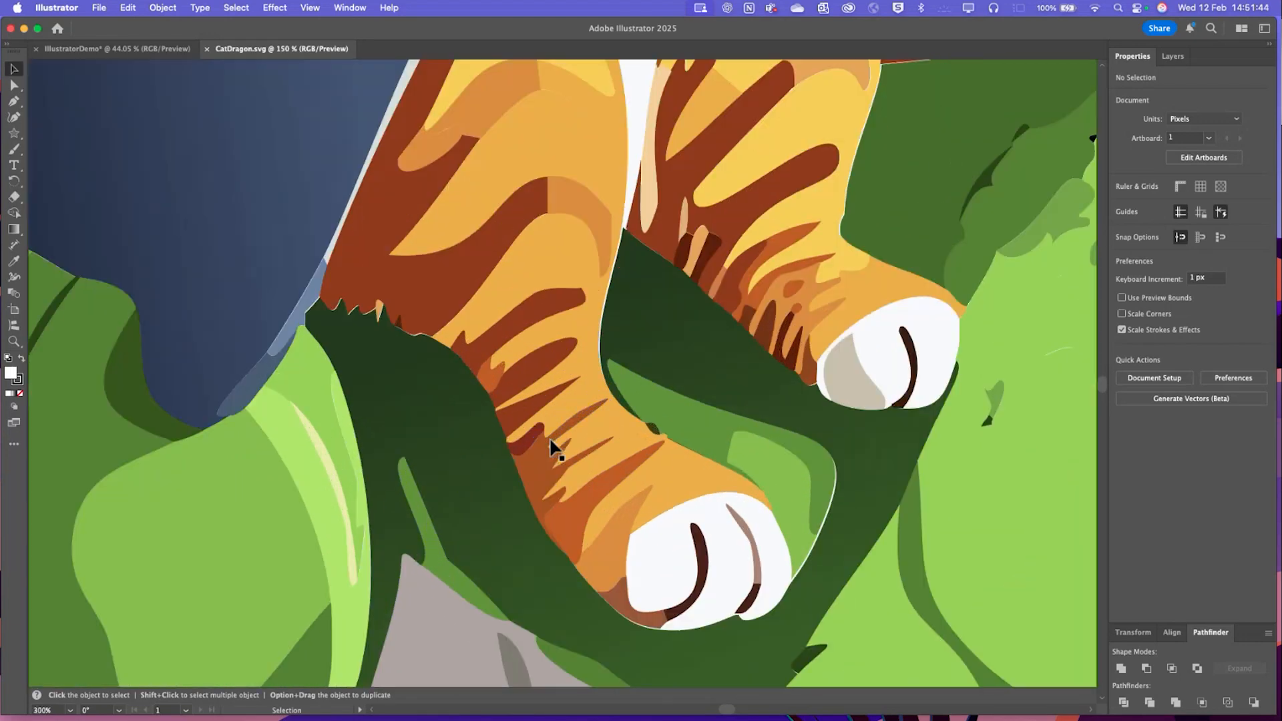
pyautogui.scroll(5, 528, 418)
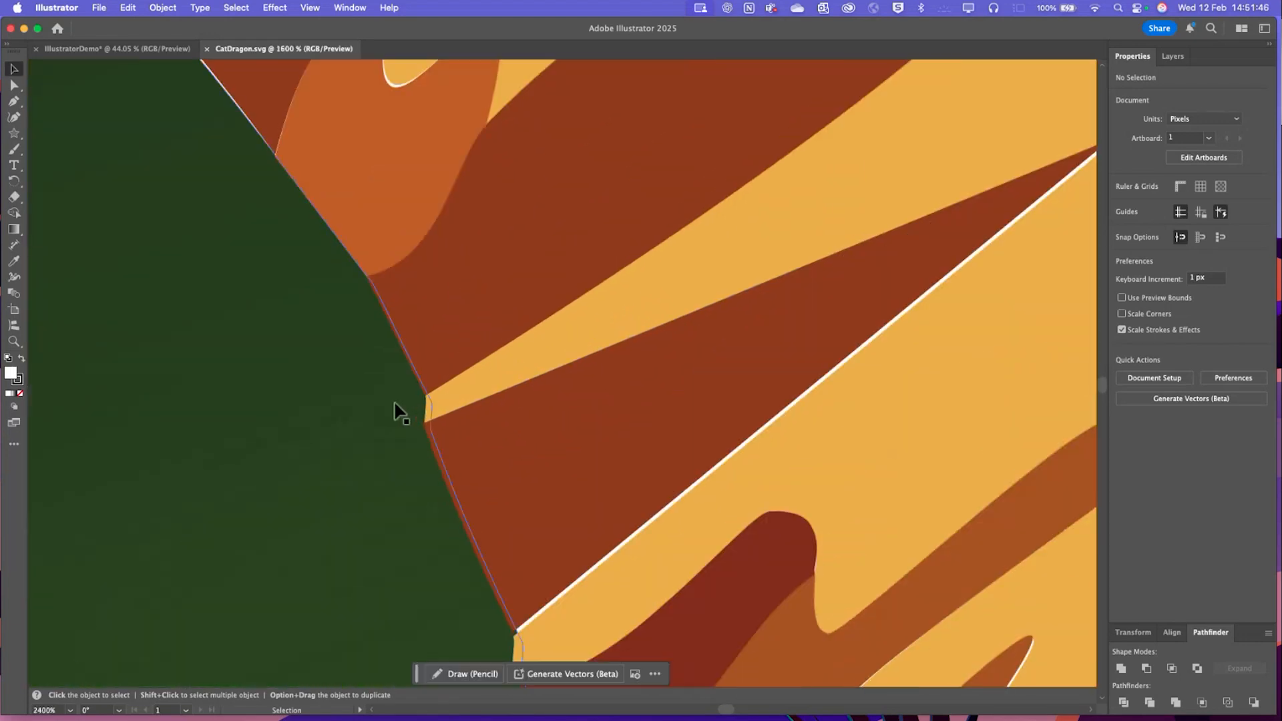
pyautogui.scroll(8, 476, 418)
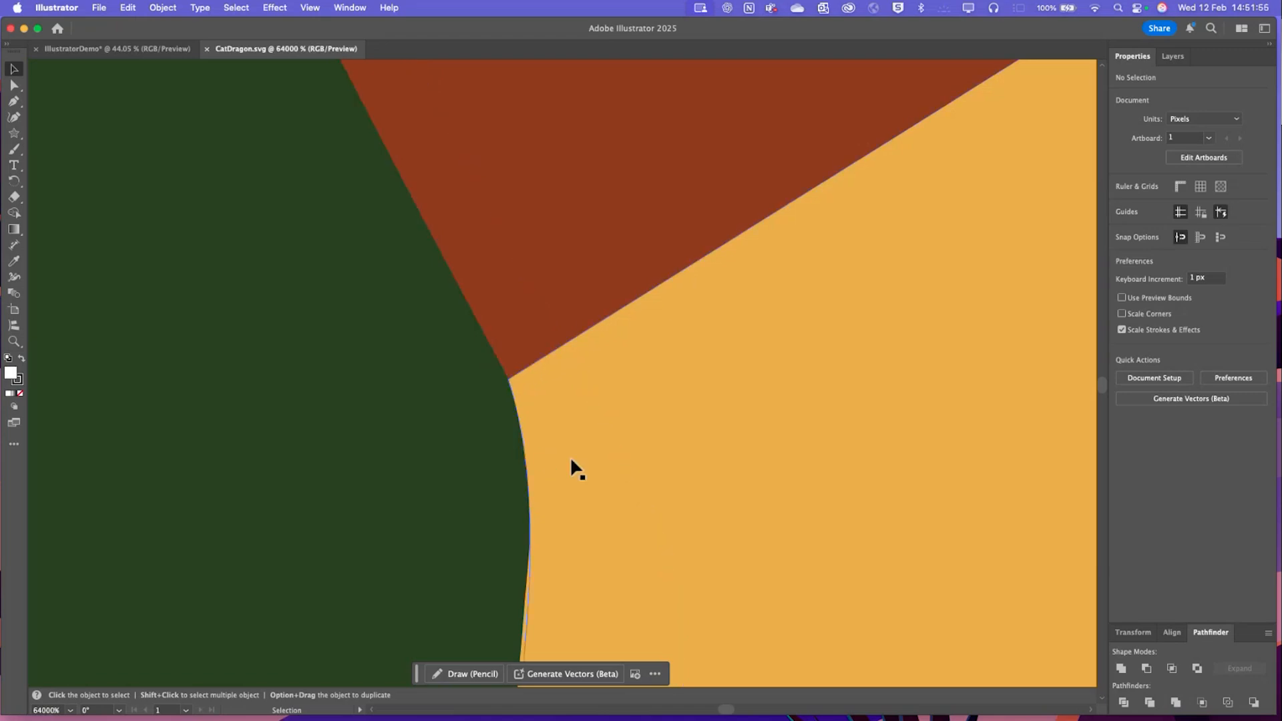
pyautogui.press('a')
pyautogui.hscroll(-5, 574, 466)
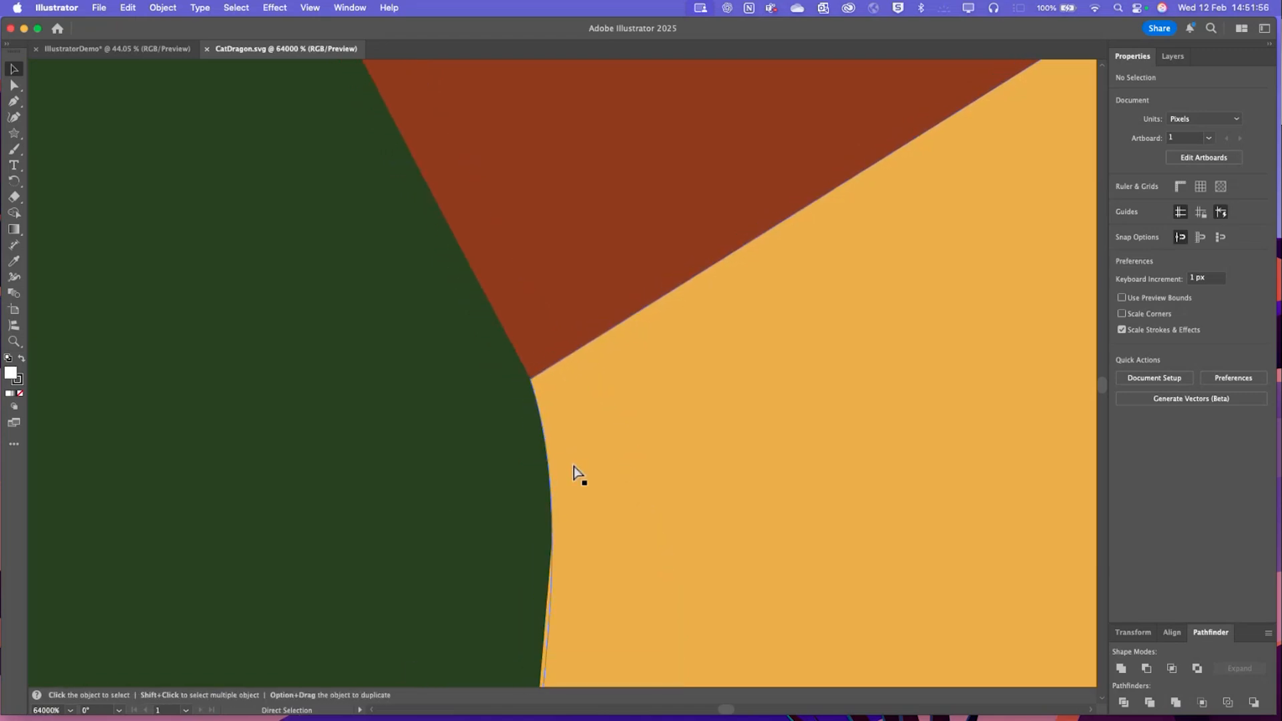
pyautogui.hscroll(-8, 826, 489)
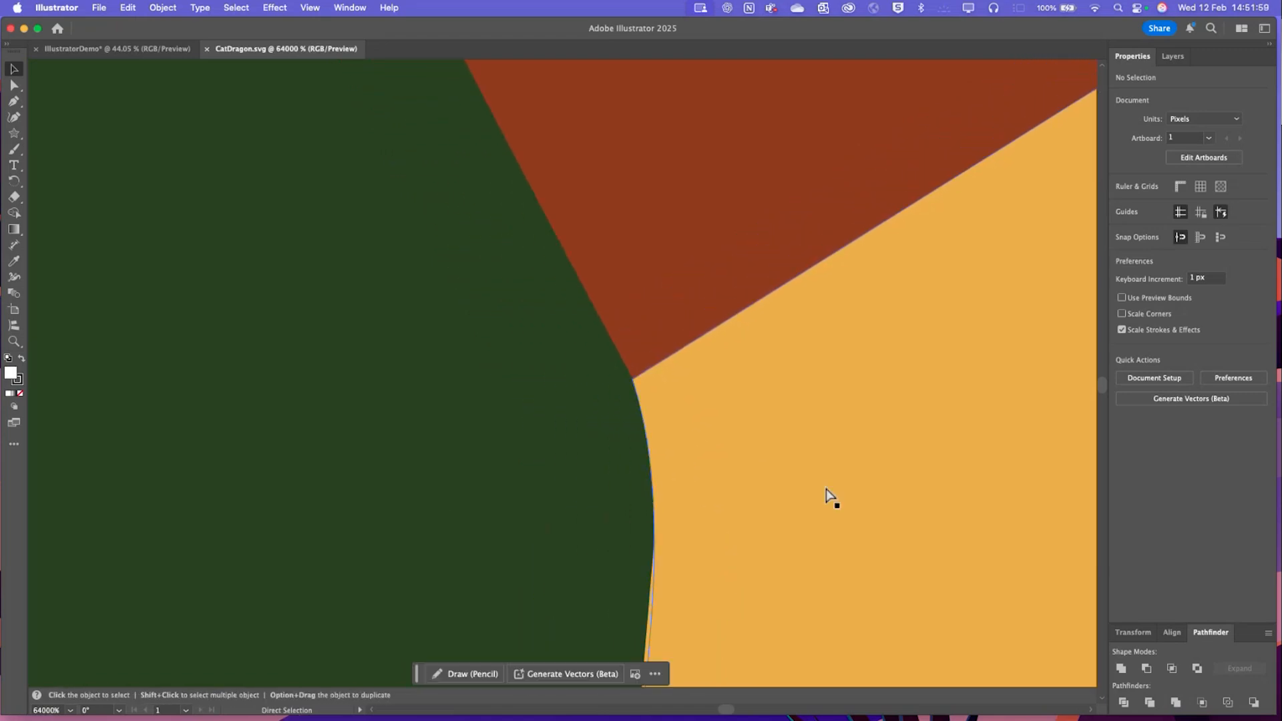
pyautogui.scroll(-15, 827, 499)
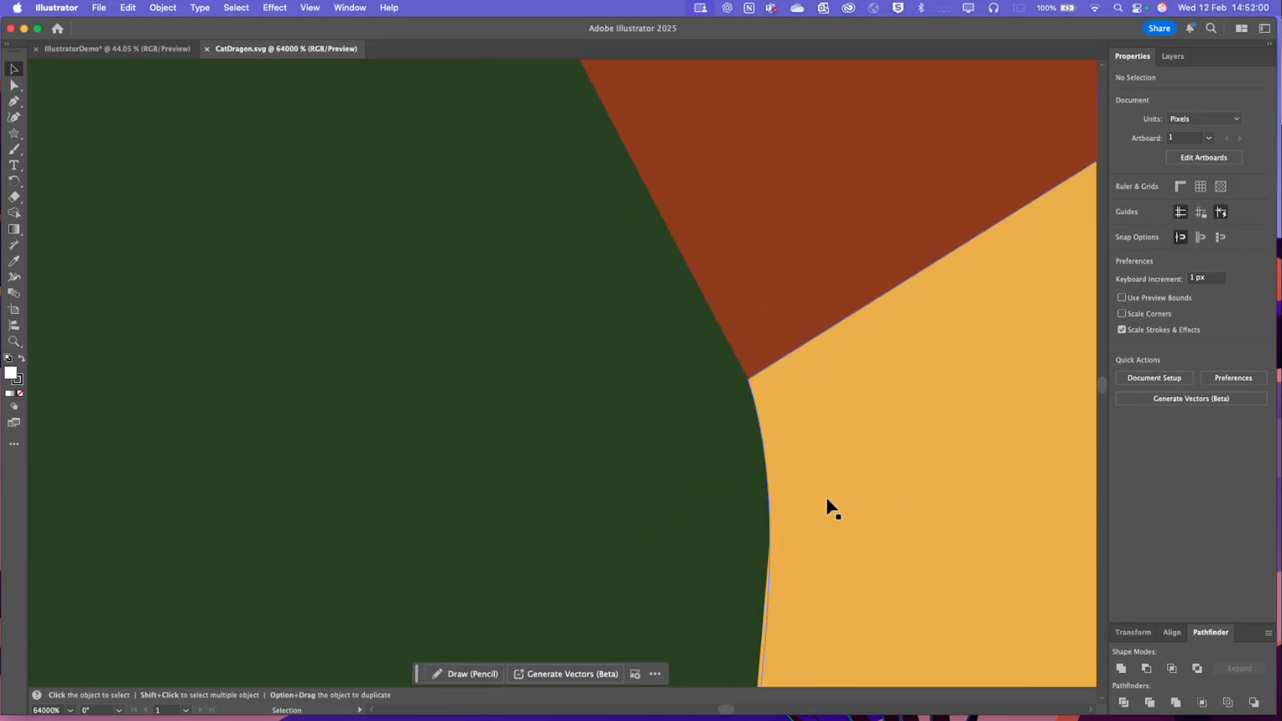
pyautogui.scroll(5, 828, 506)
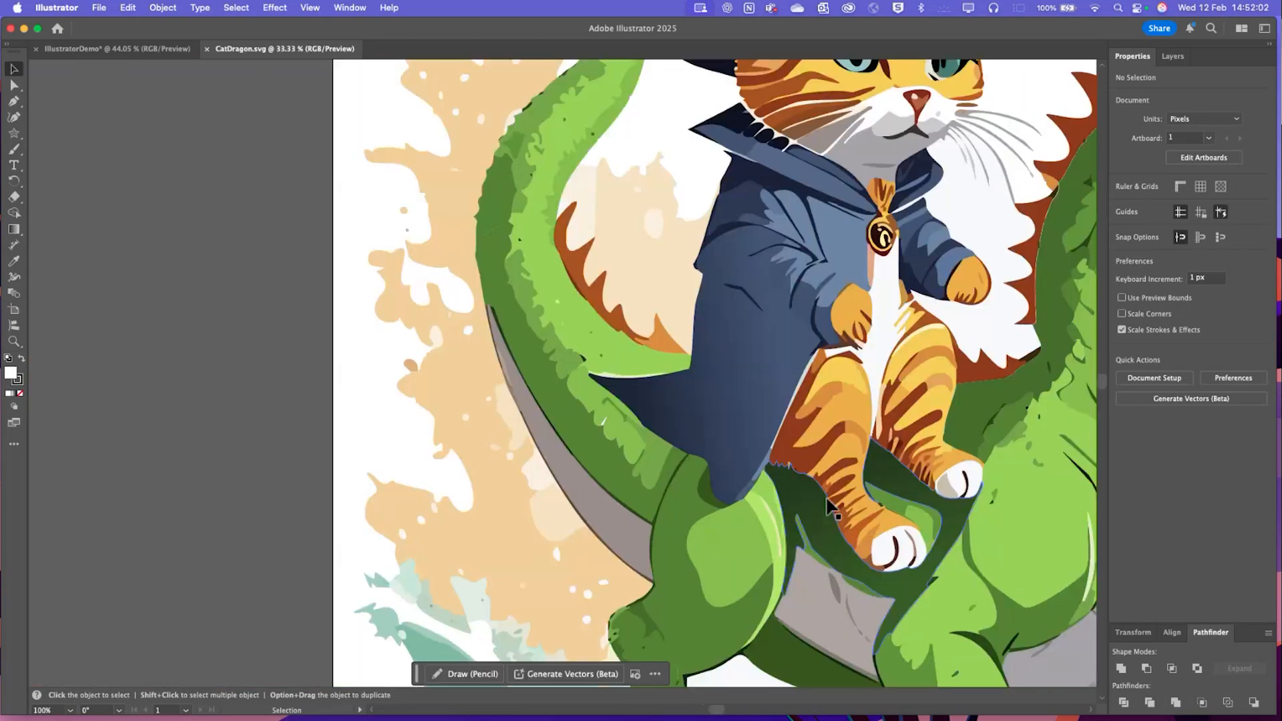
# Inspect the waves beneath the dragon at 100% magnification and close CatDragon.svg
pyautogui.scroll(-10, 901, 507)
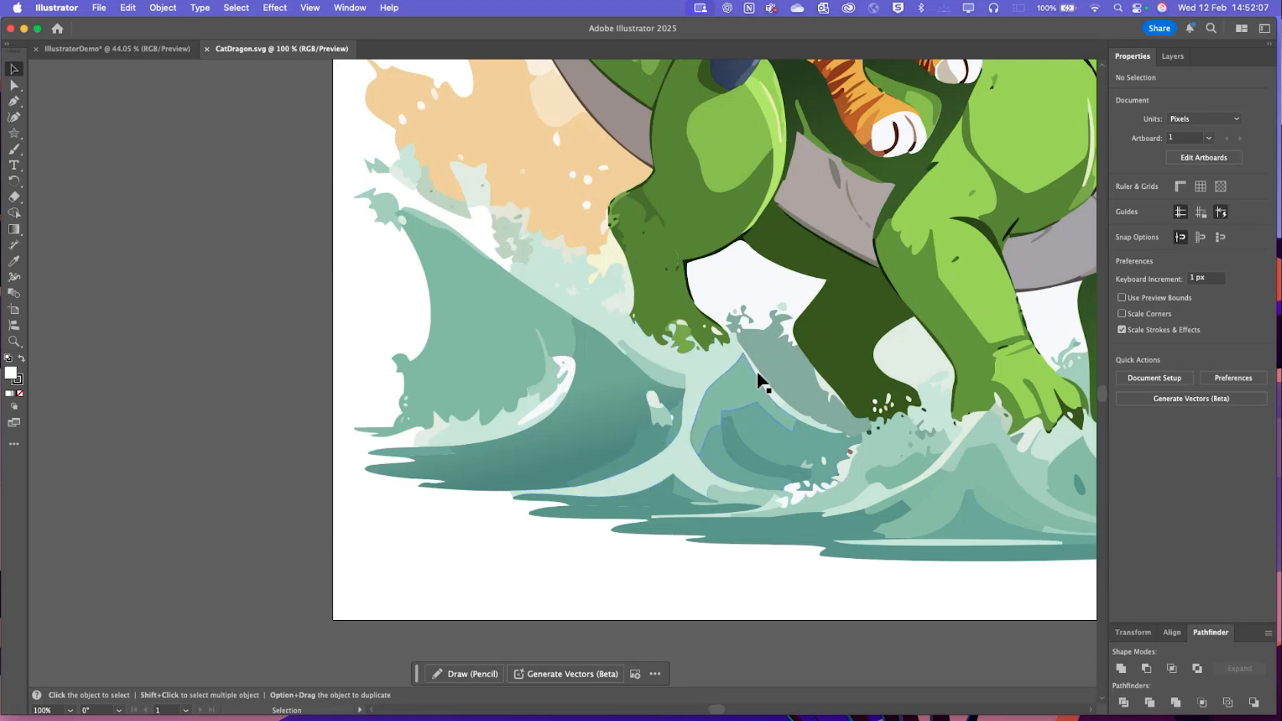
pyautogui.hscroll(10, 725, 711)
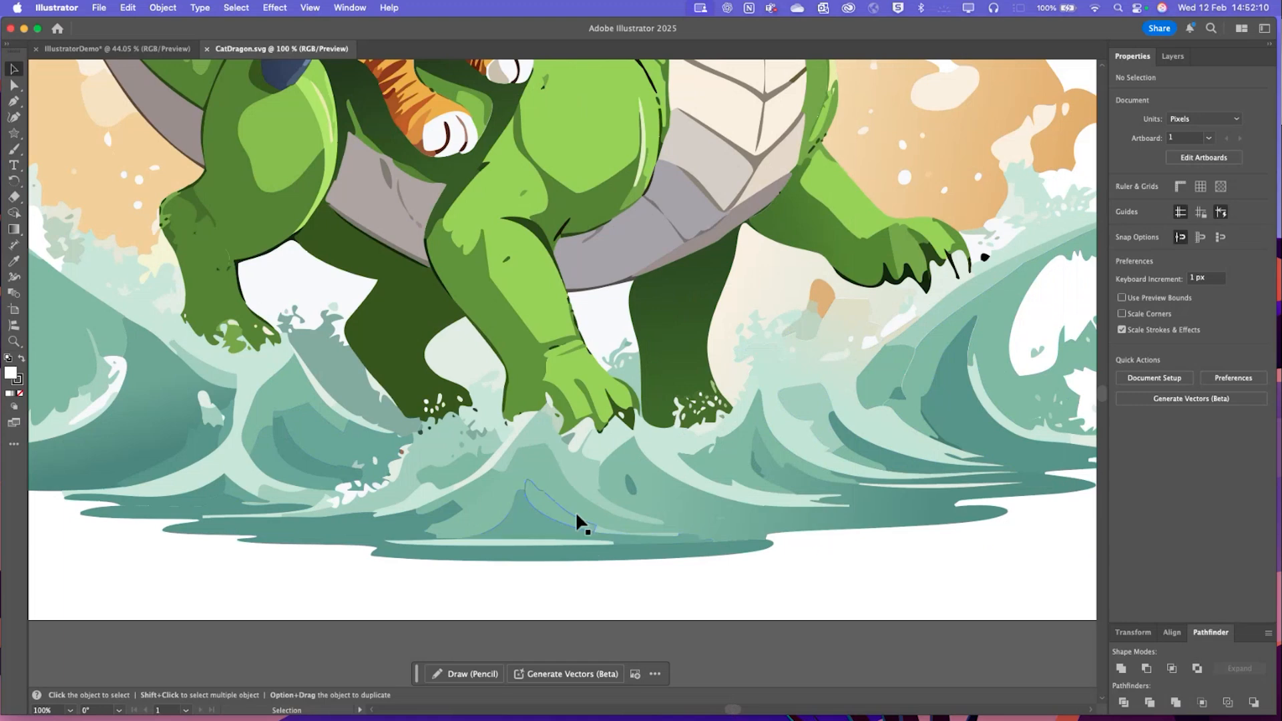
pyautogui.click(207, 48)
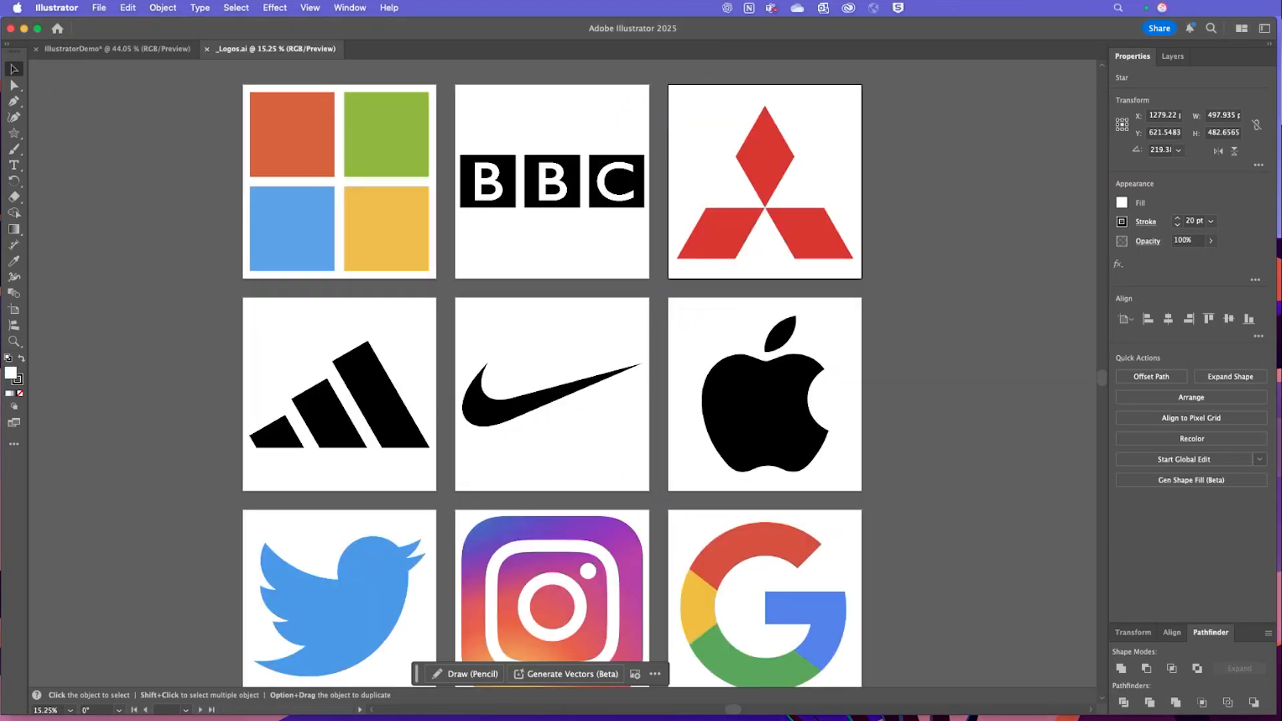
# Look through the company logo artboards in _Logos.ai, from the Microsoft logo down to the Google logo
pyautogui.scroll(-8, 724, 346)
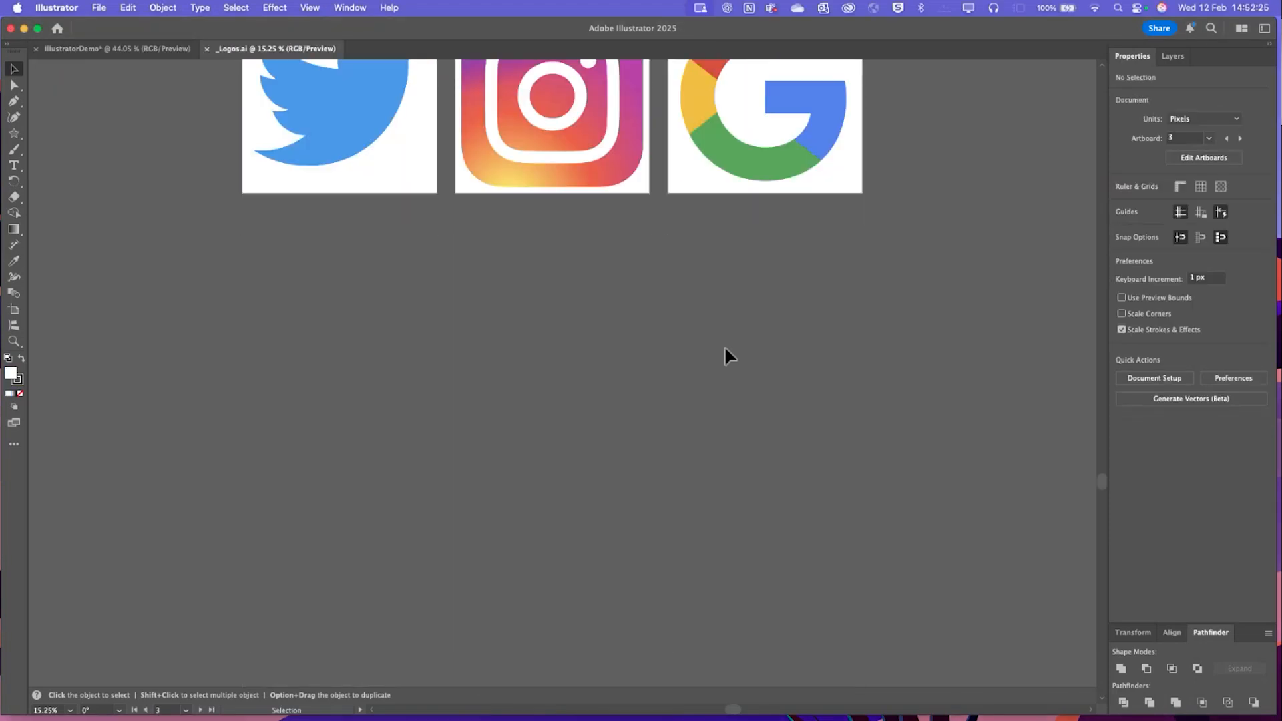
pyautogui.scroll(10, 723, 346)
pyautogui.scroll(-5, 717, 344)
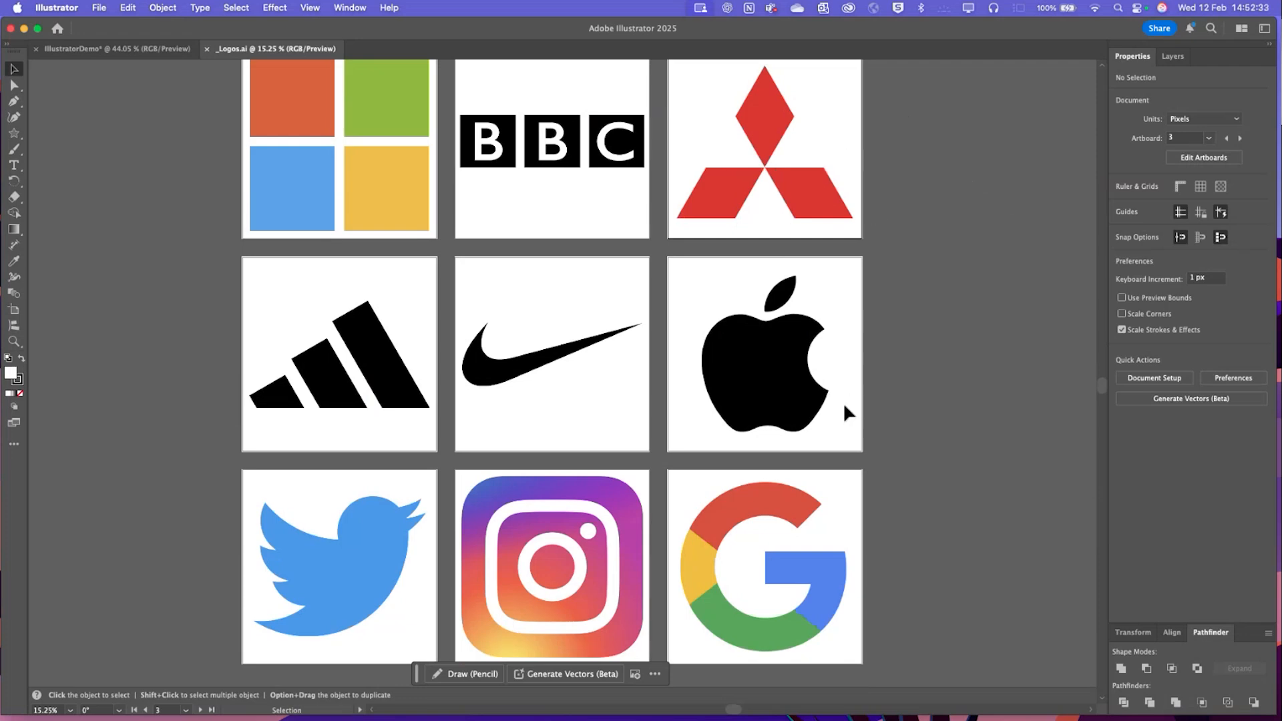
pyautogui.scroll(-4, 835, 414)
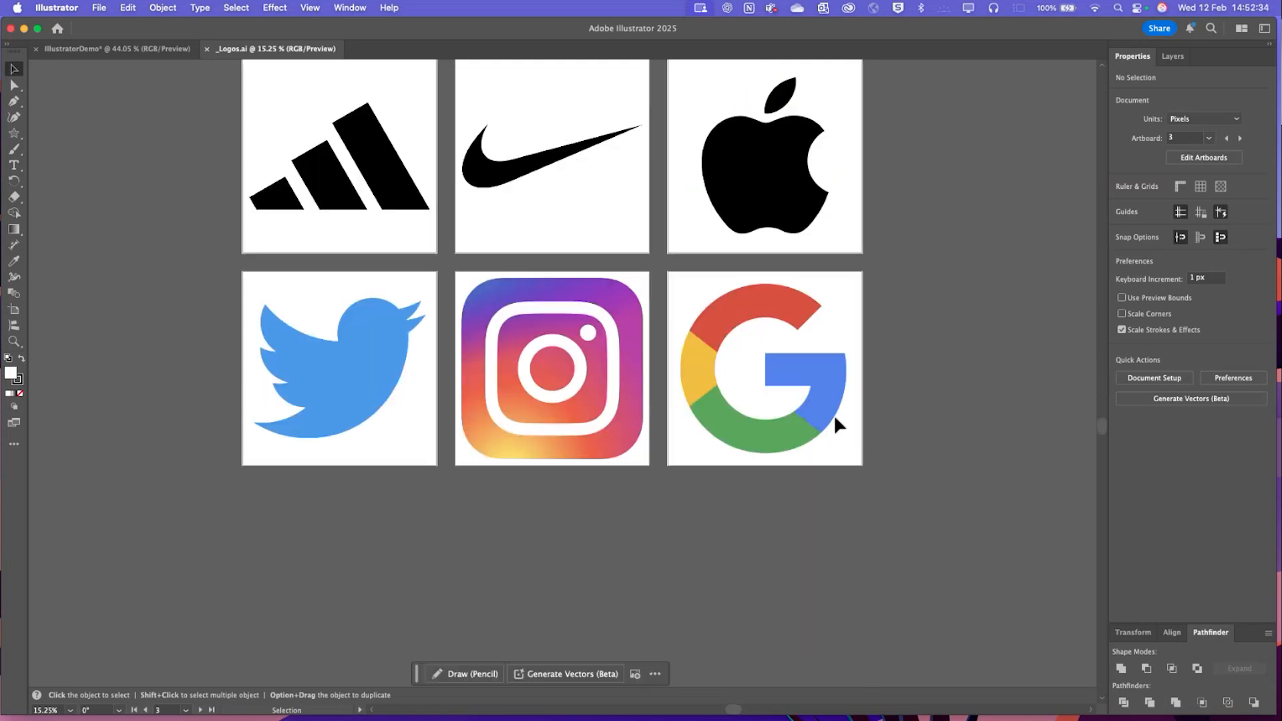
# Check the locked Logos layer against the artboards, then make the Trace layer active with the Rectangle tool ready
pyautogui.scroll(6, 833, 414)
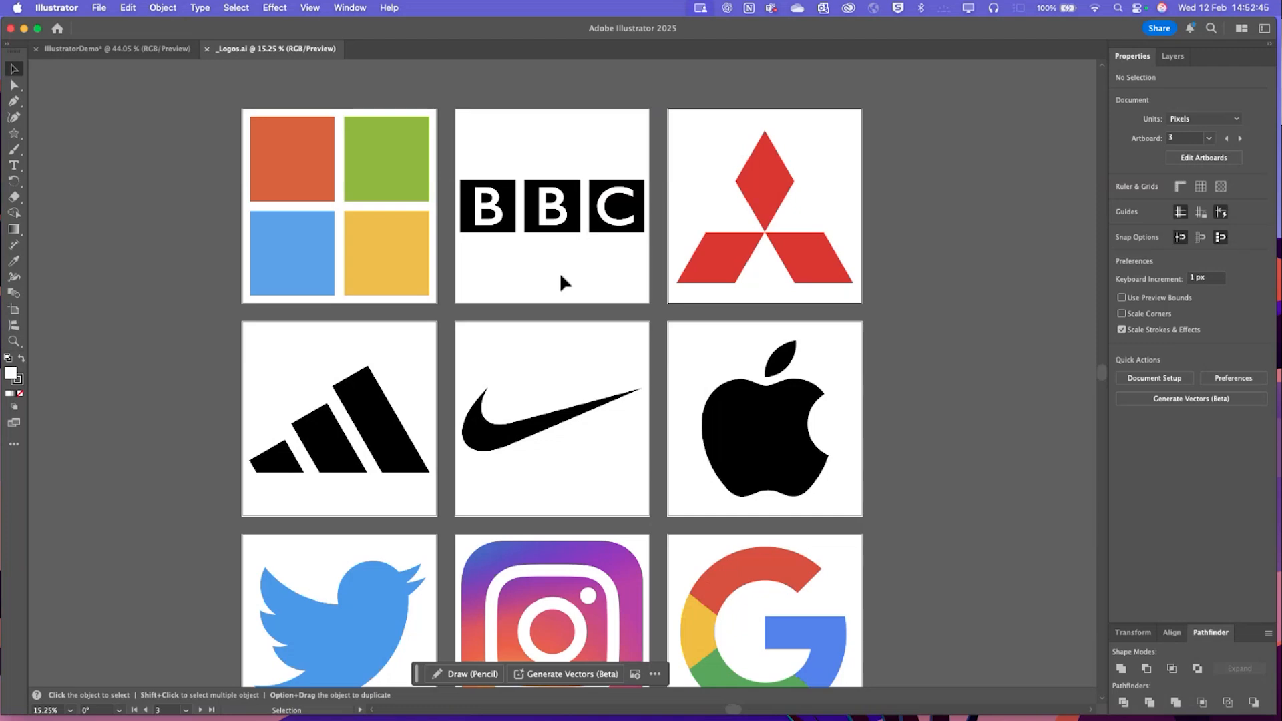
pyautogui.scroll(-5, 402, 193)
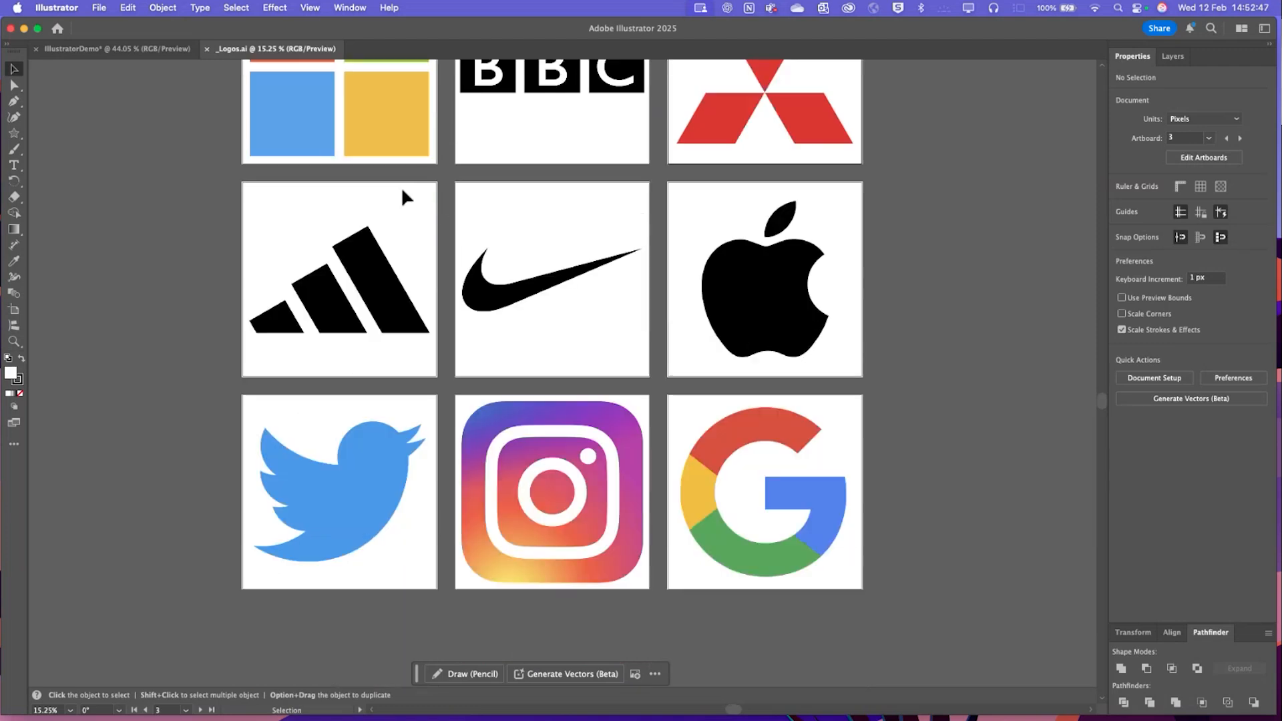
pyautogui.scroll(6, 404, 194)
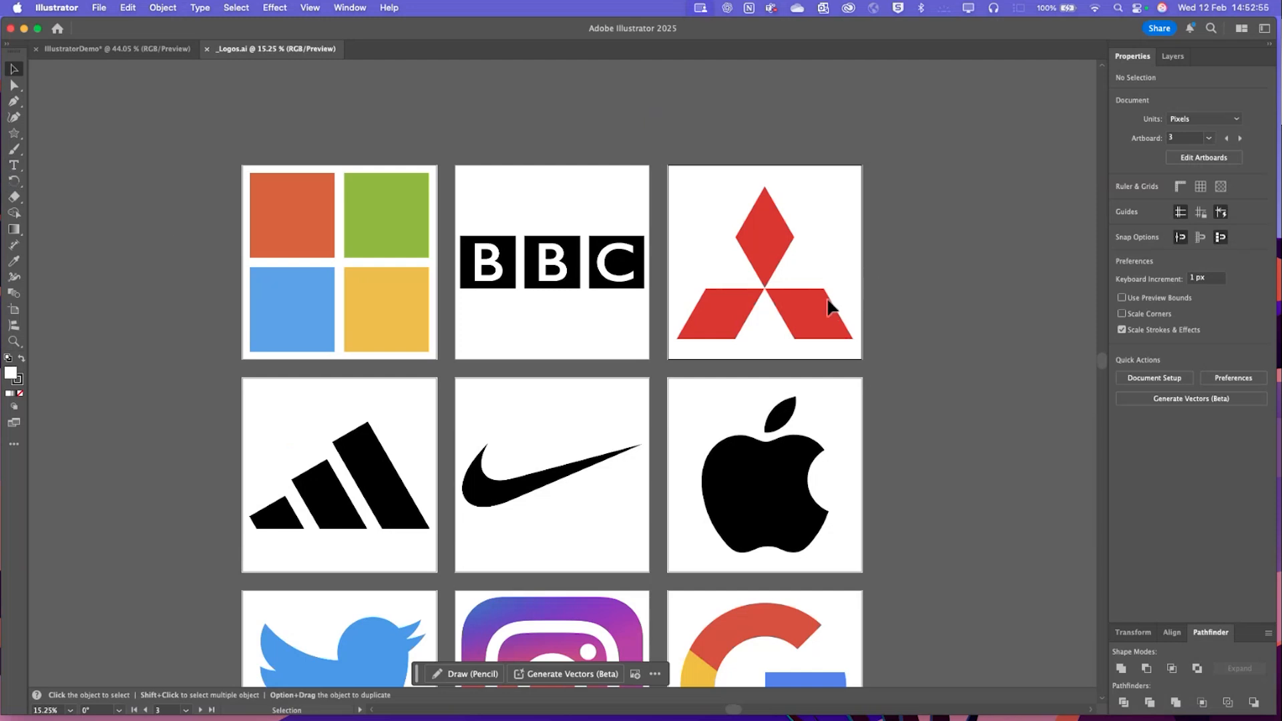
pyautogui.scroll(-2, 734, 317)
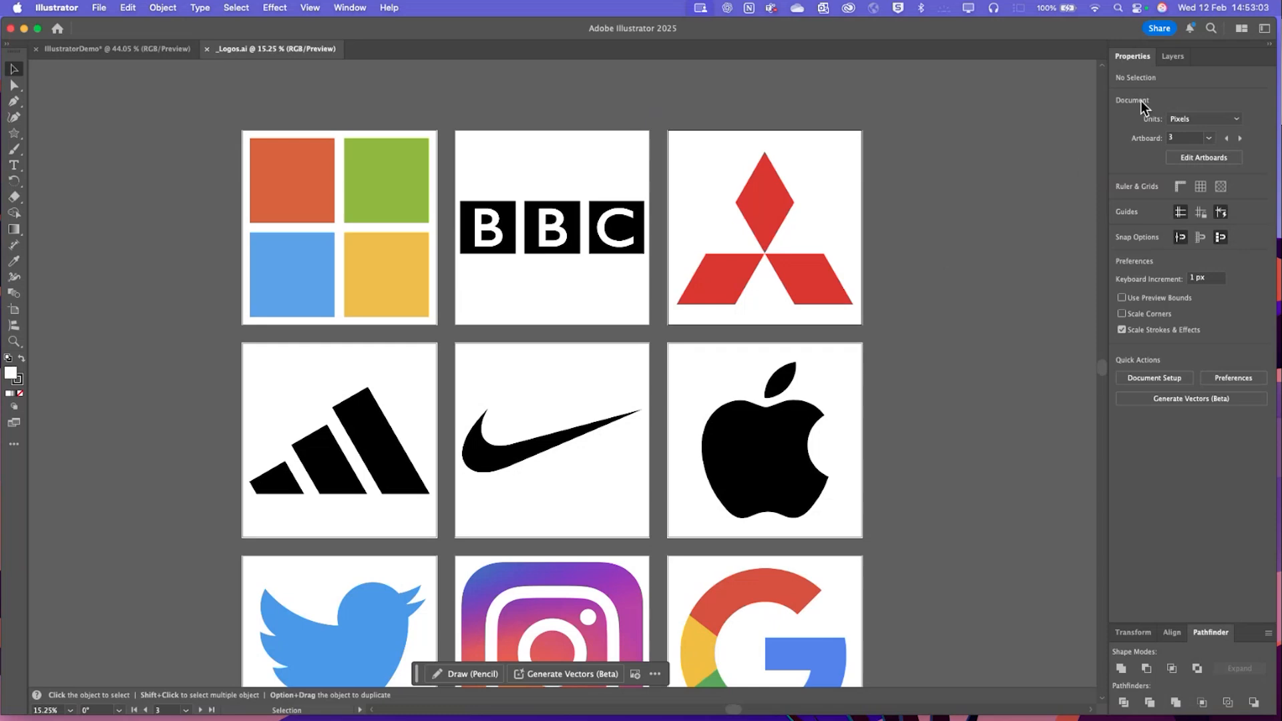
pyautogui.click(1168, 59)
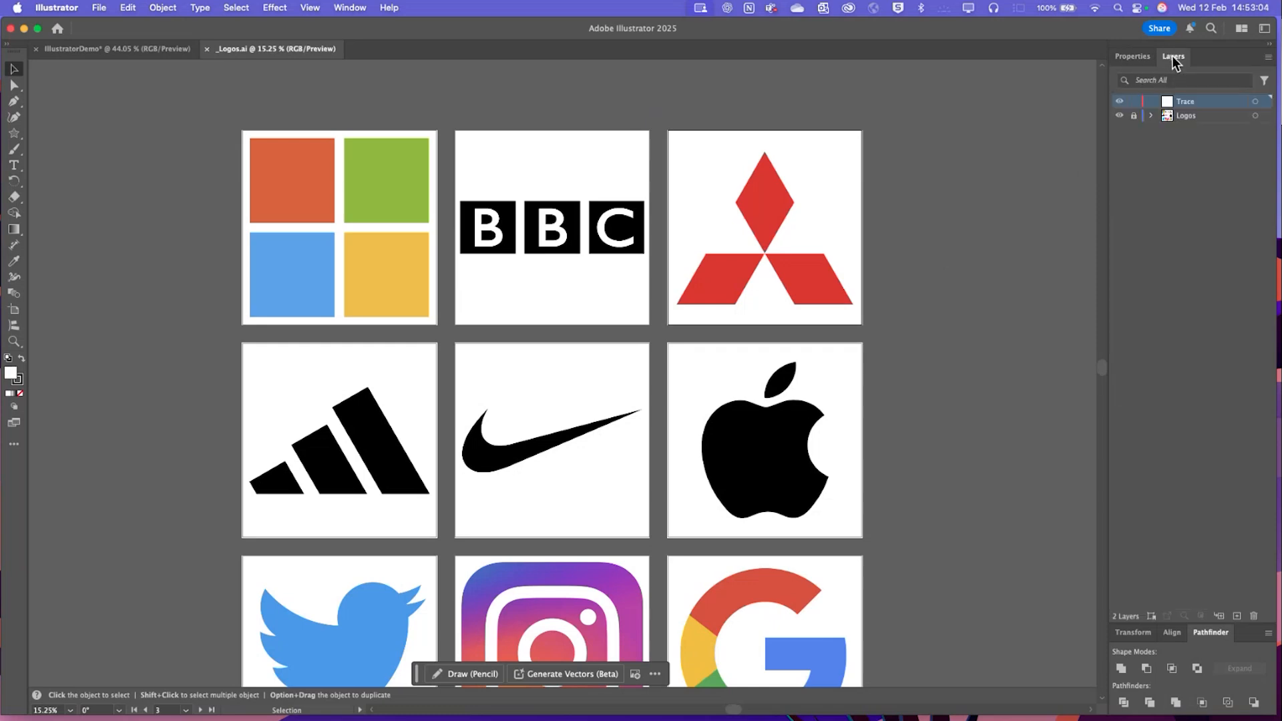
pyautogui.click(1189, 118)
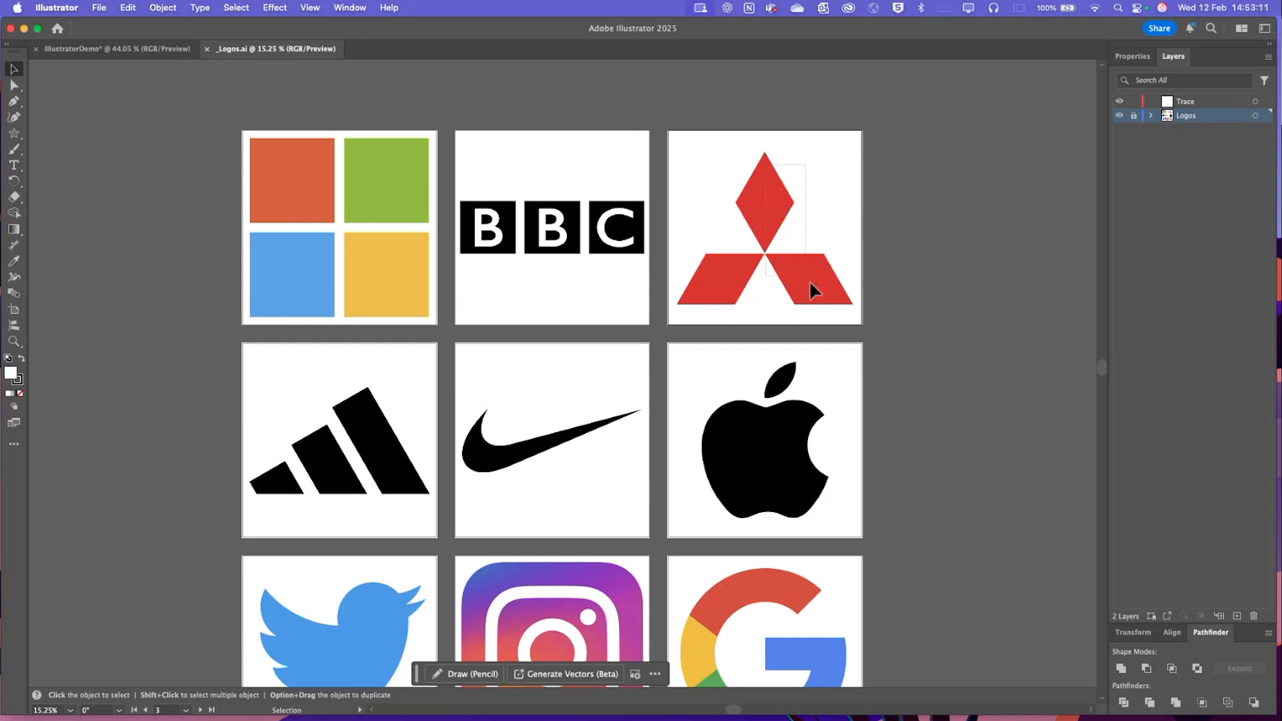
pyautogui.click(409, 174)
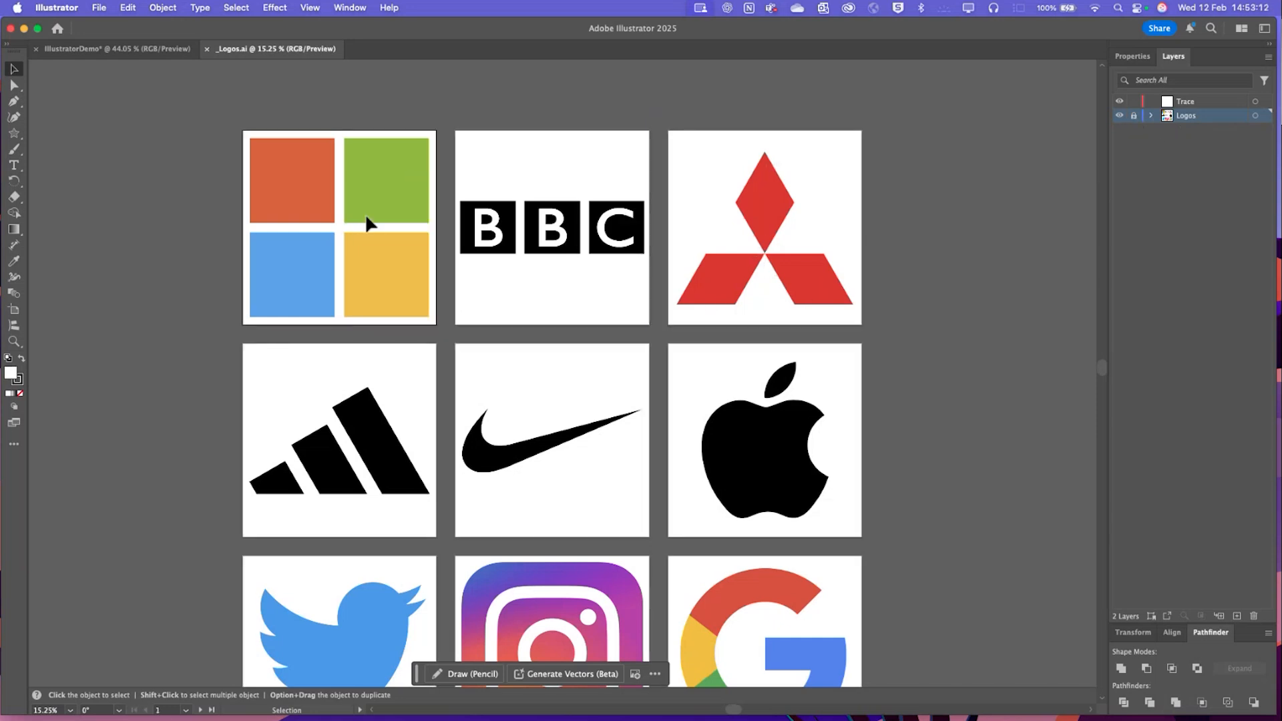
pyautogui.click(1190, 103)
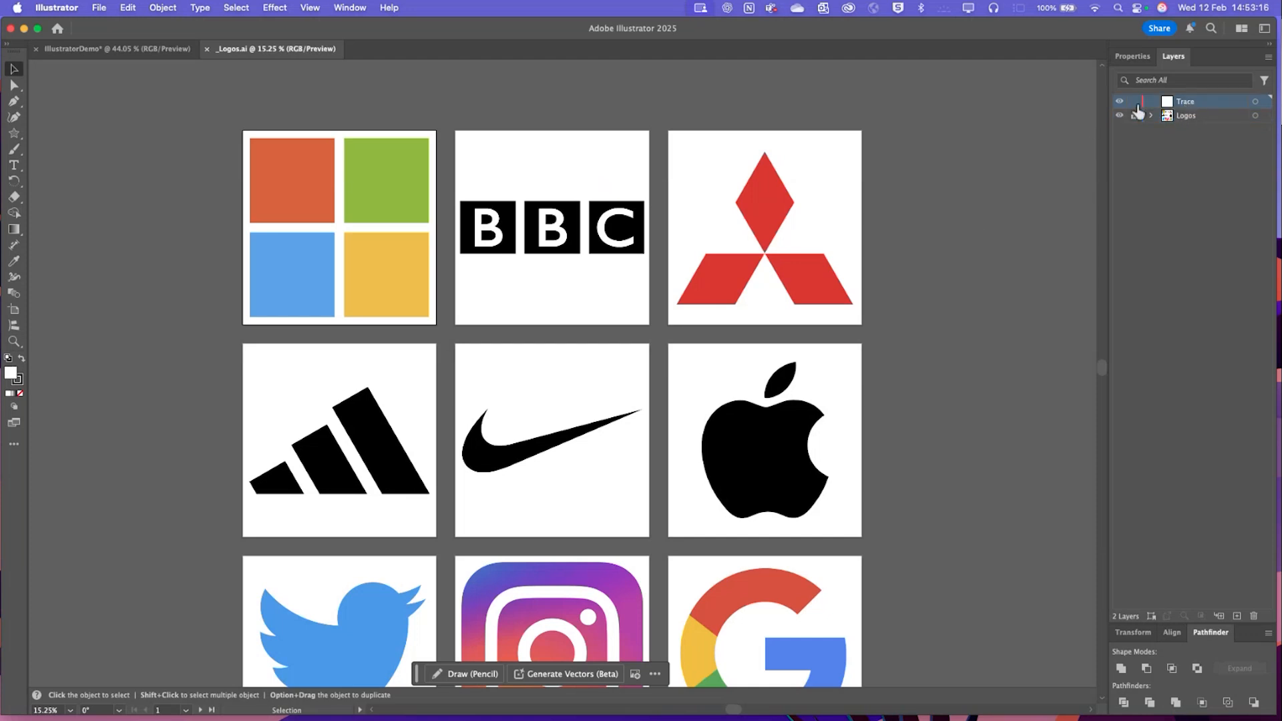
pyautogui.click(14, 132)
pyautogui.click(42, 134)
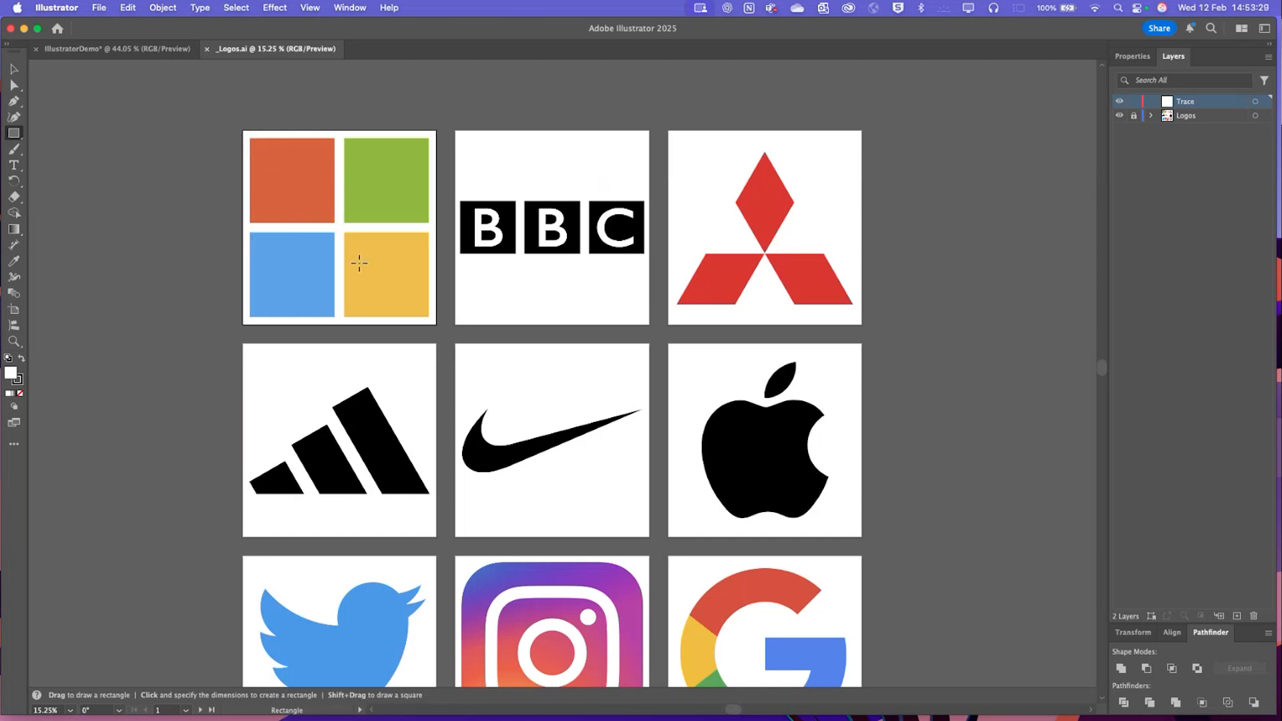
# Look over the nine logo artboards again, comparing the basic shapes that make up each logo
pyautogui.moveTo(732, 709); pyautogui.dragTo(701, 709)
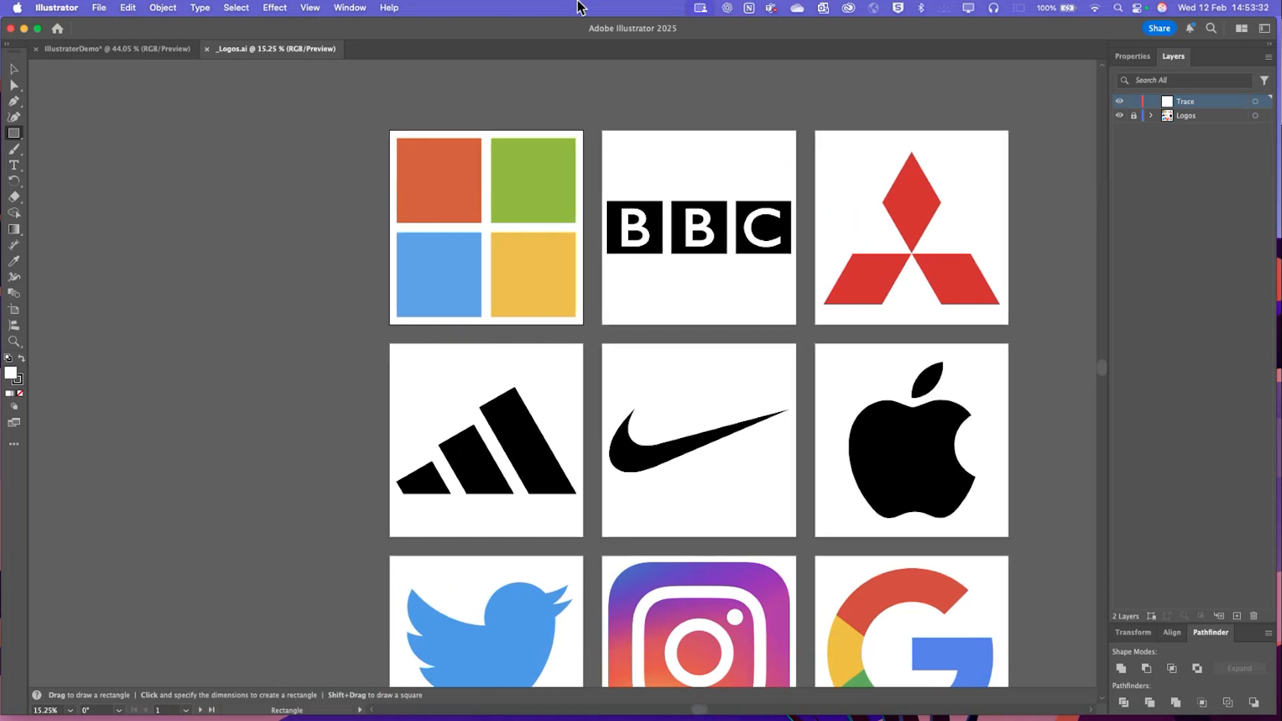
pyautogui.scroll(-3, 1067, 249)
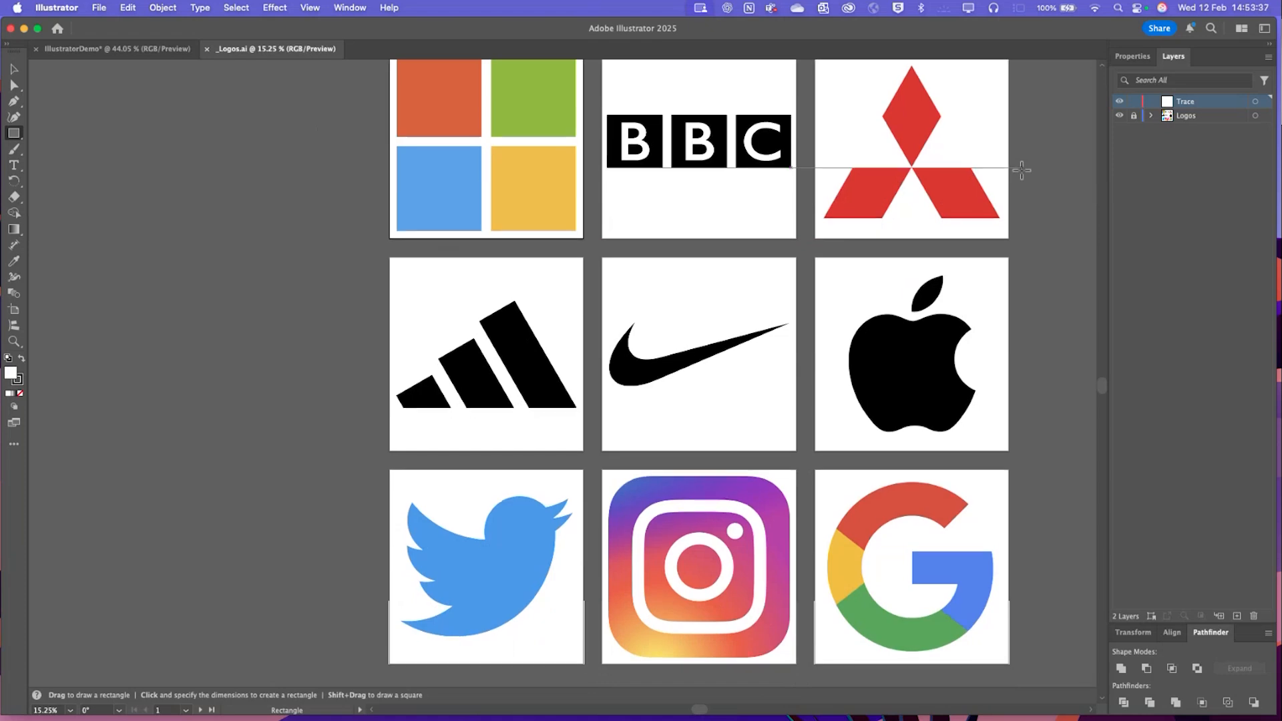
pyautogui.scroll(2, 1021, 170)
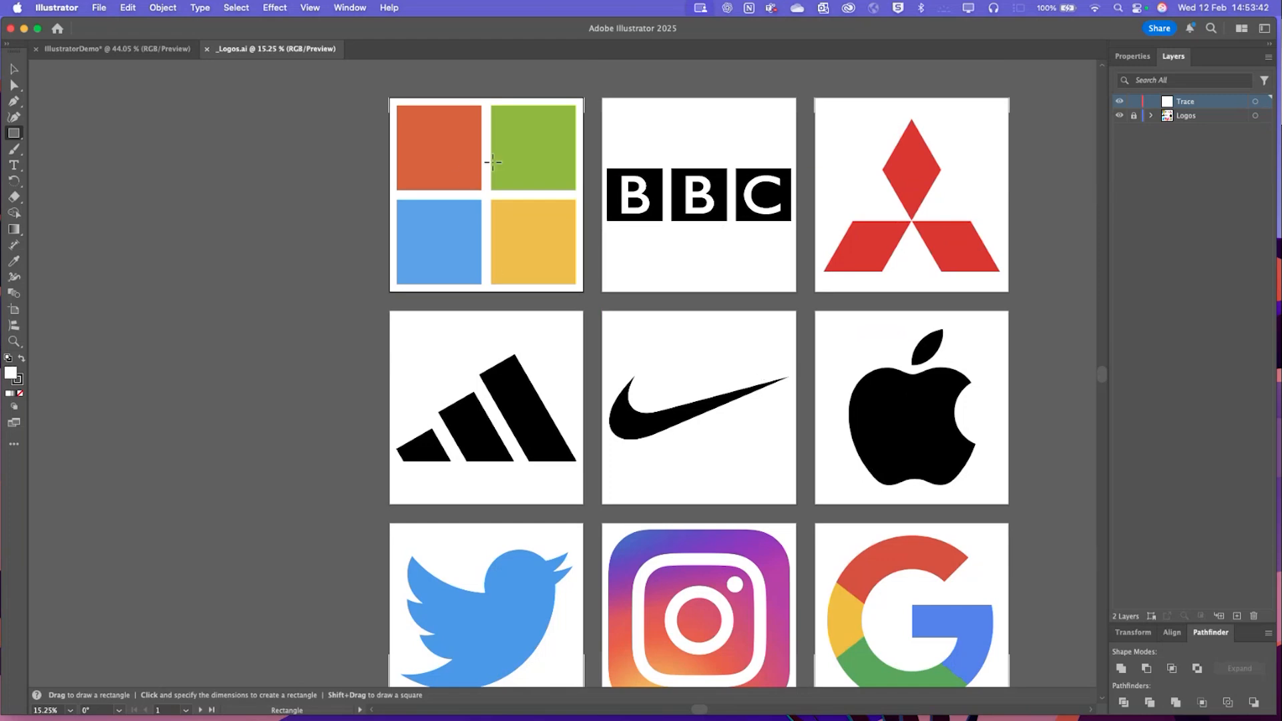
pyautogui.scroll(-2, 487, 190)
pyautogui.scroll(2, 486, 189)
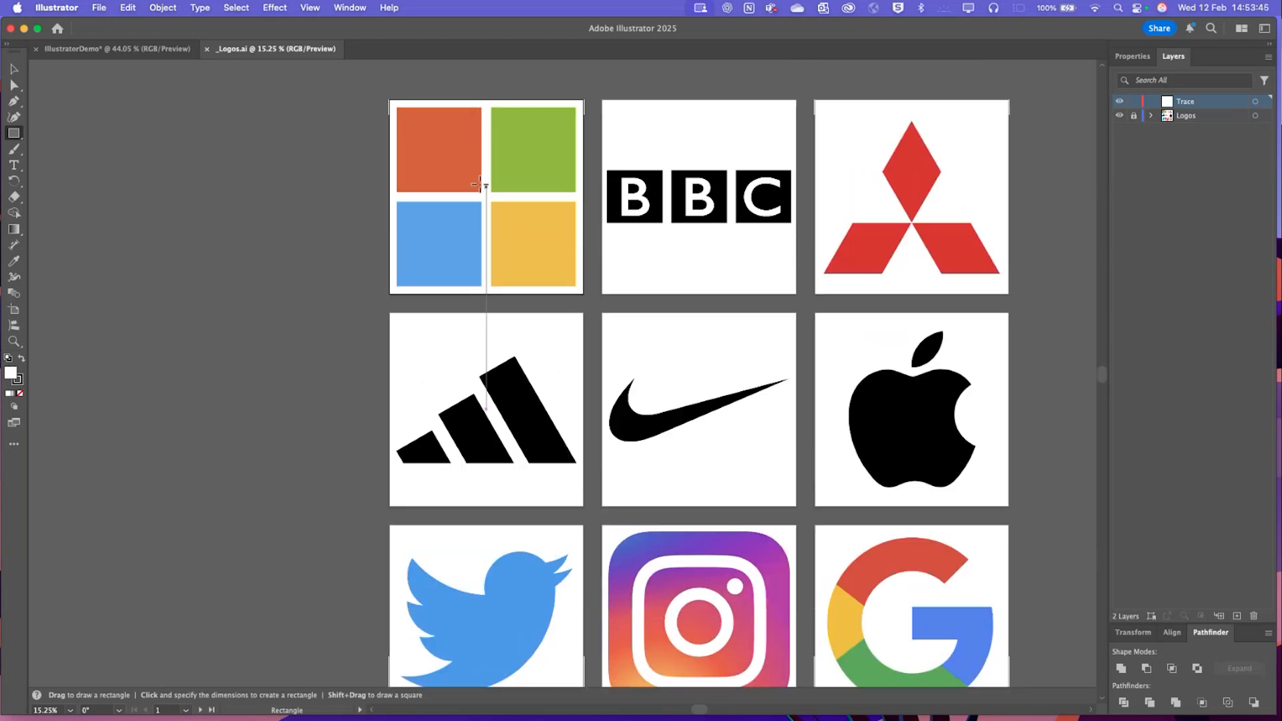
pyautogui.scroll(-1, 501, 221)
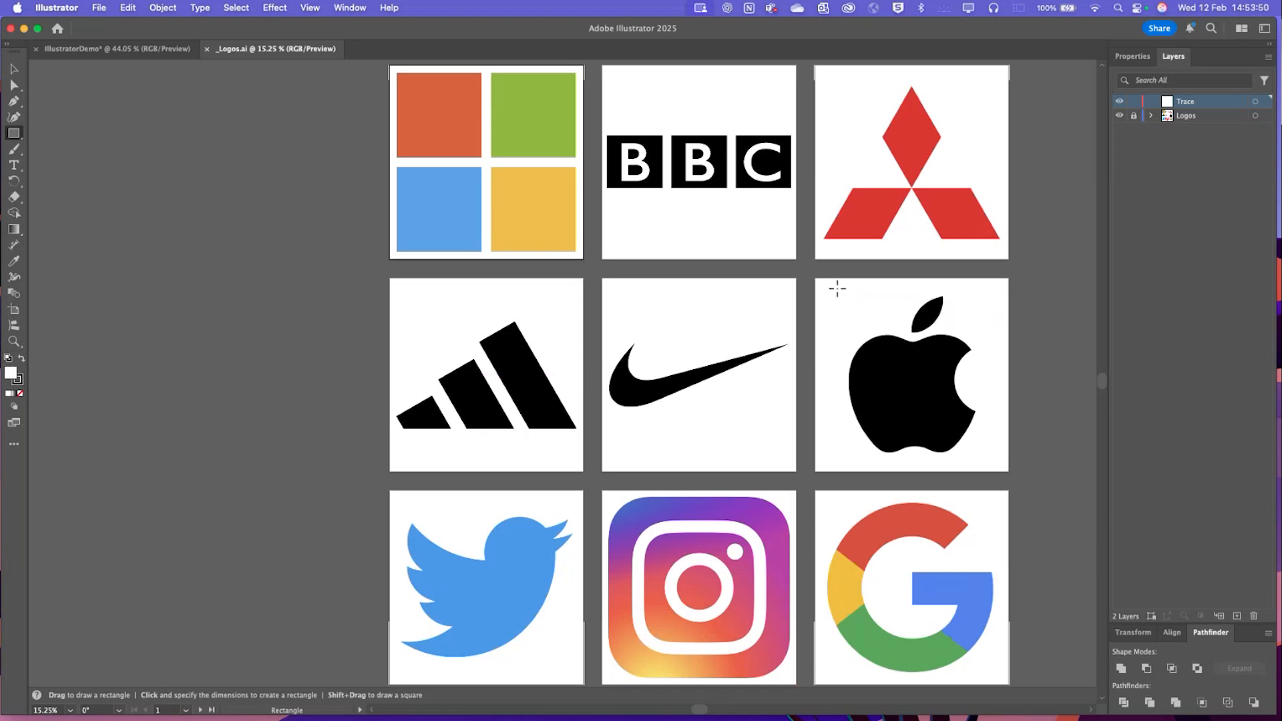
pyautogui.scroll(-2, 799, 393)
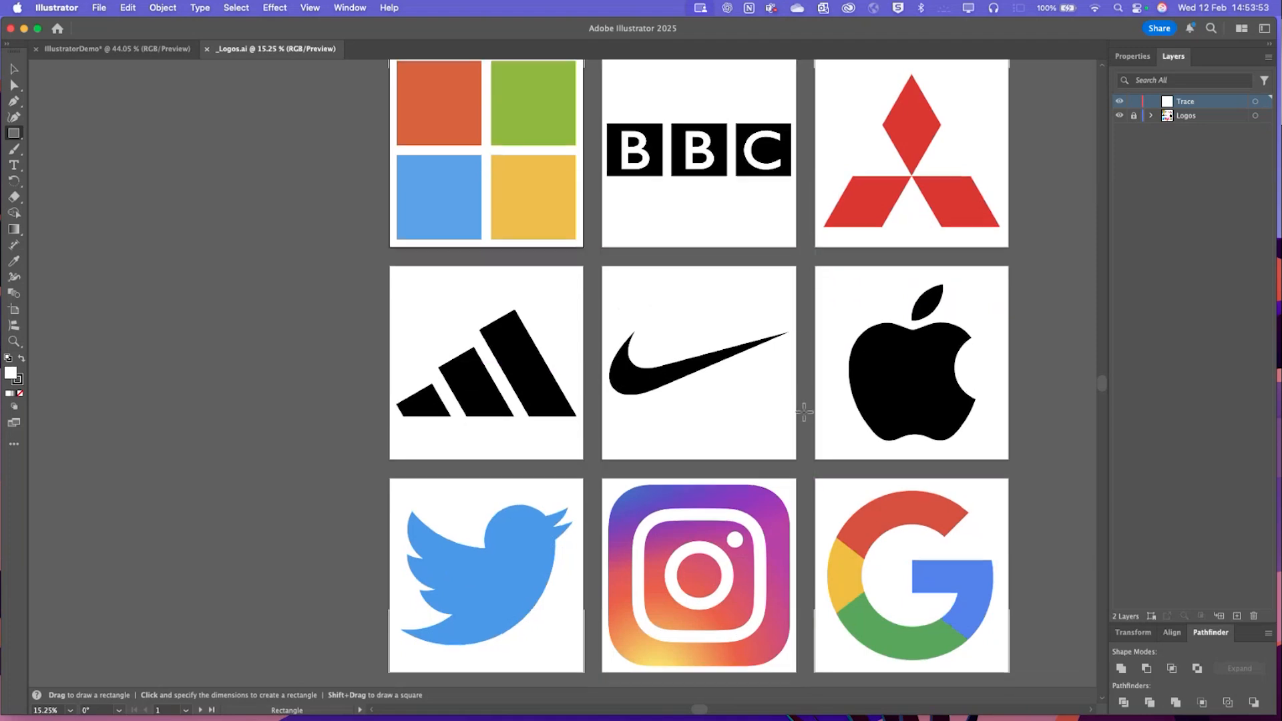
pyautogui.scroll(2, 802, 412)
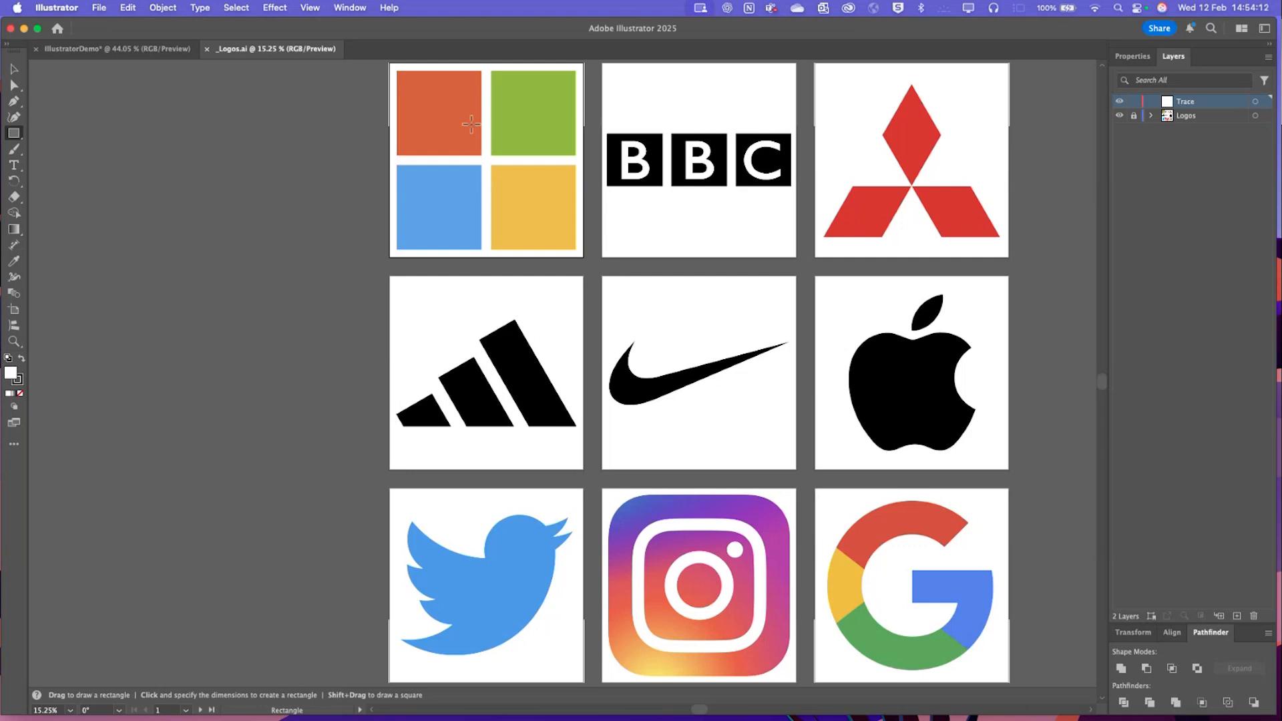
pyautogui.scroll(-1, 470, 124)
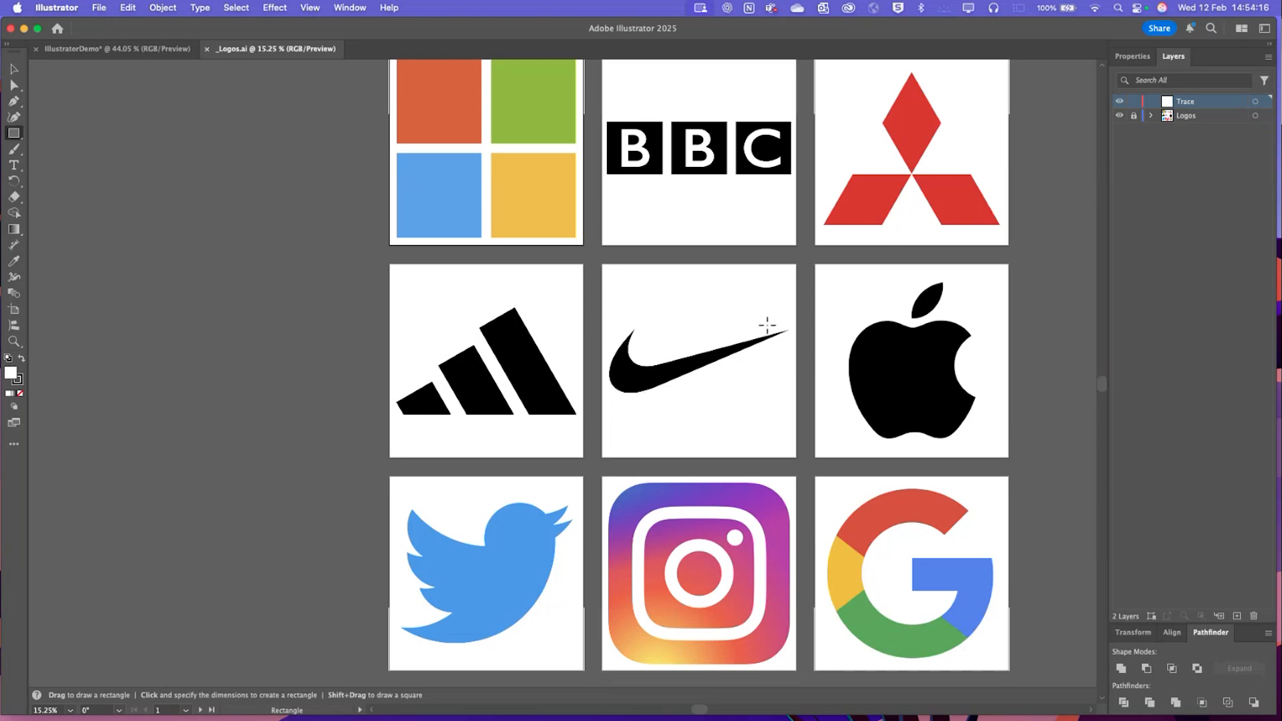
pyautogui.scroll(5, 616, 286)
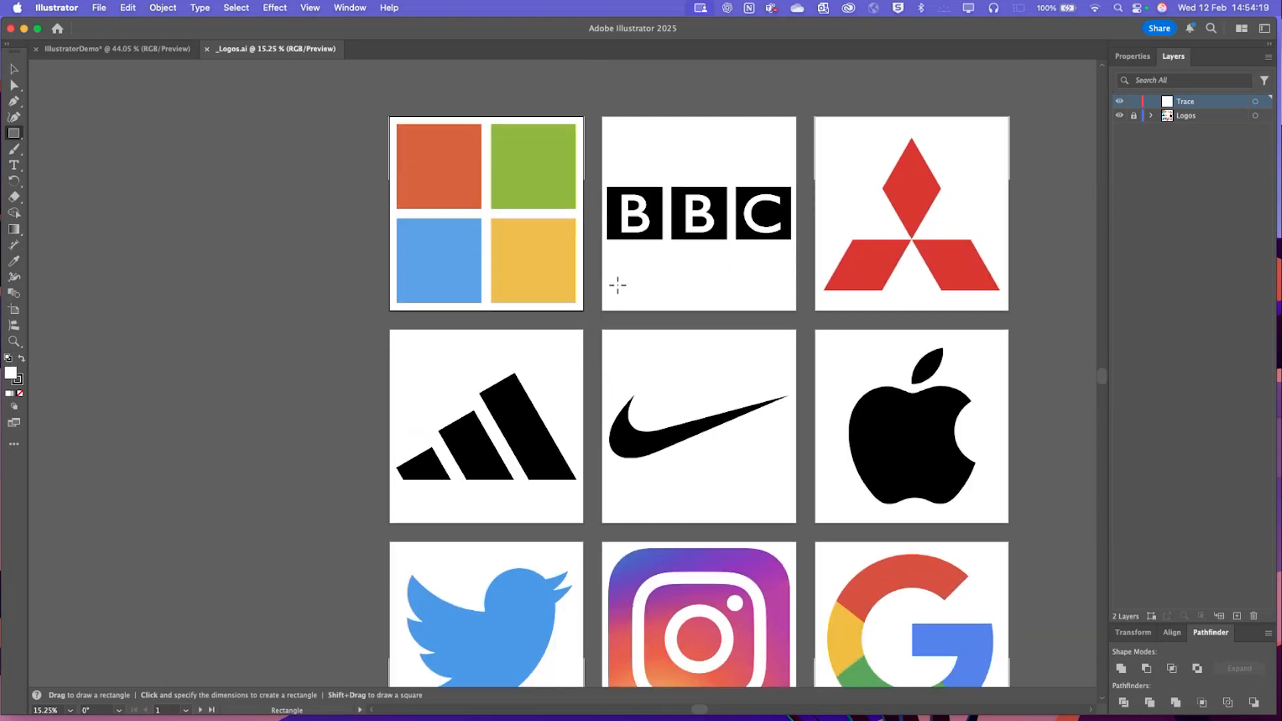
pyautogui.scroll(-2, 618, 286)
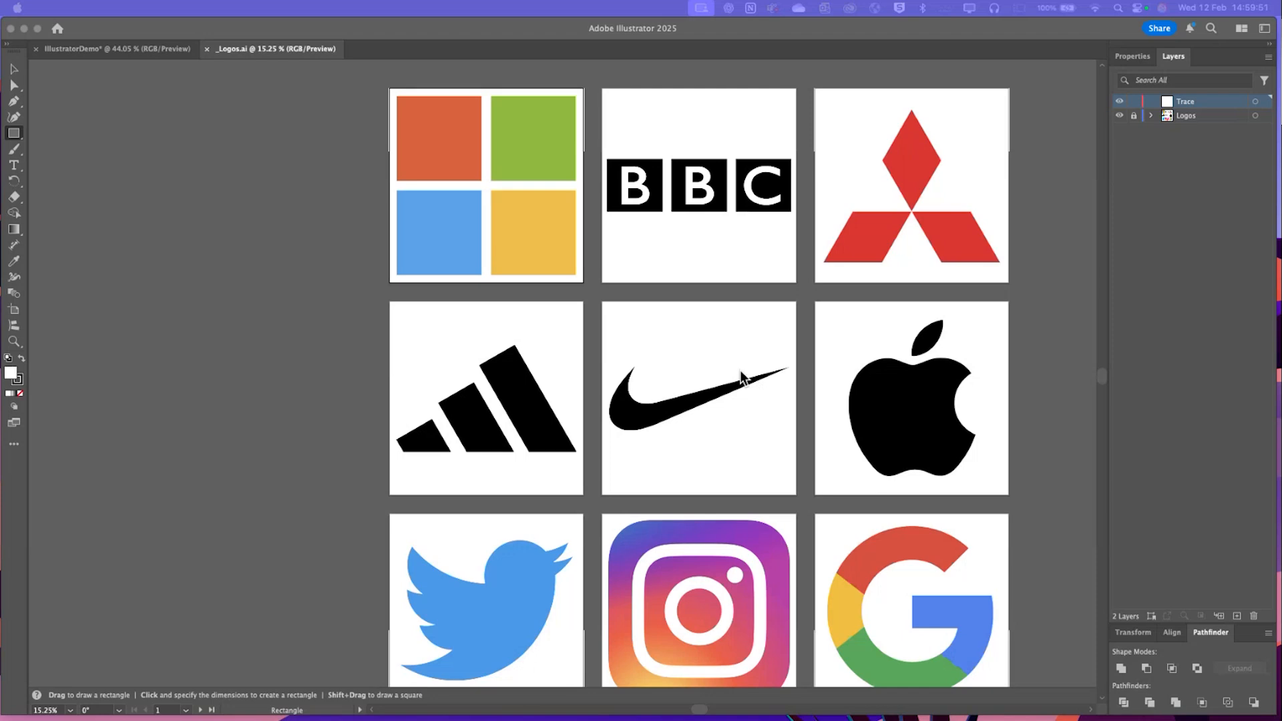
# Draw a square about 471 px wide over the red square of the Microsoft logo on the Trace layer
pyautogui.scroll(5, 483, 307)
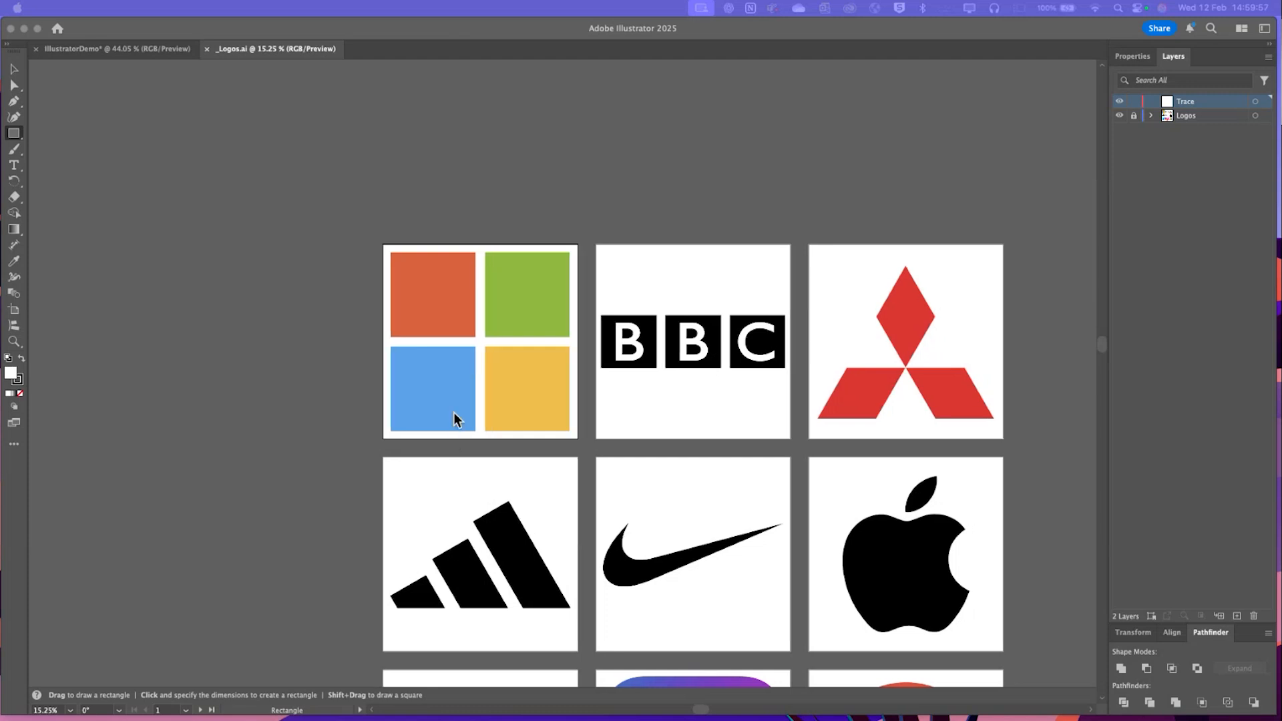
pyautogui.hscroll(-5, 454, 410)
pyautogui.scroll(5, 595, 438)
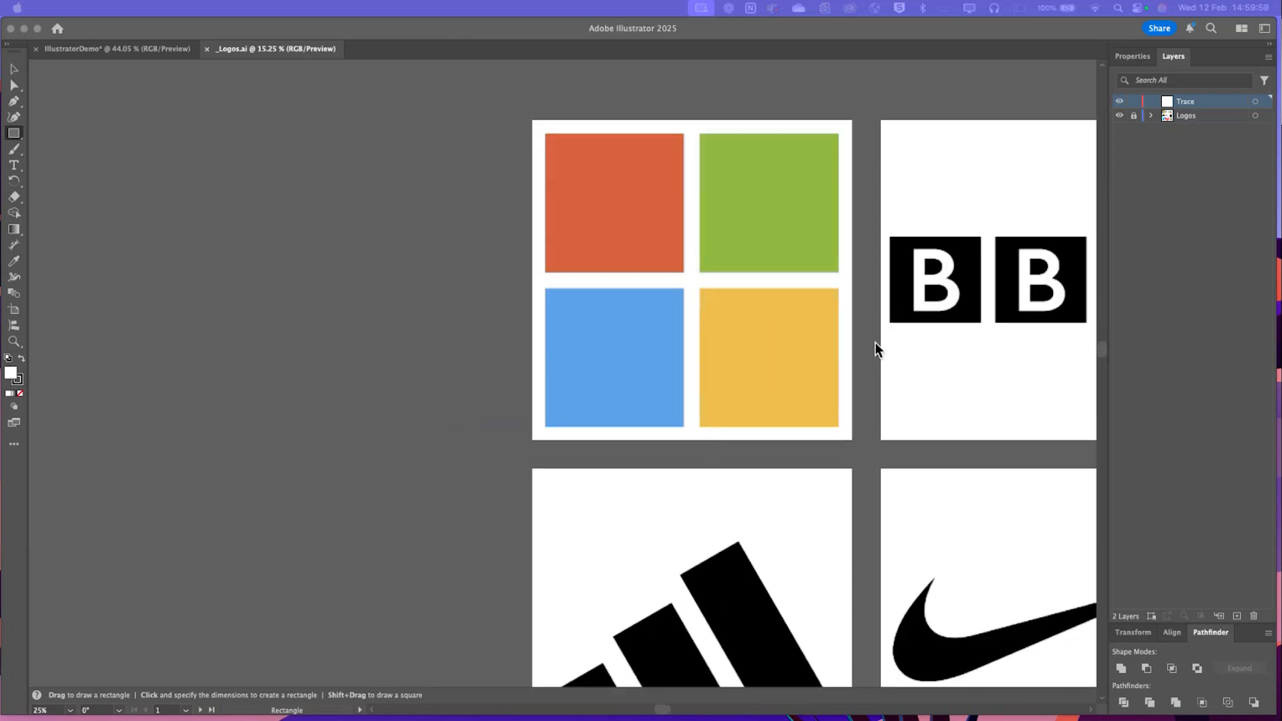
pyautogui.scroll(5, 699, 323)
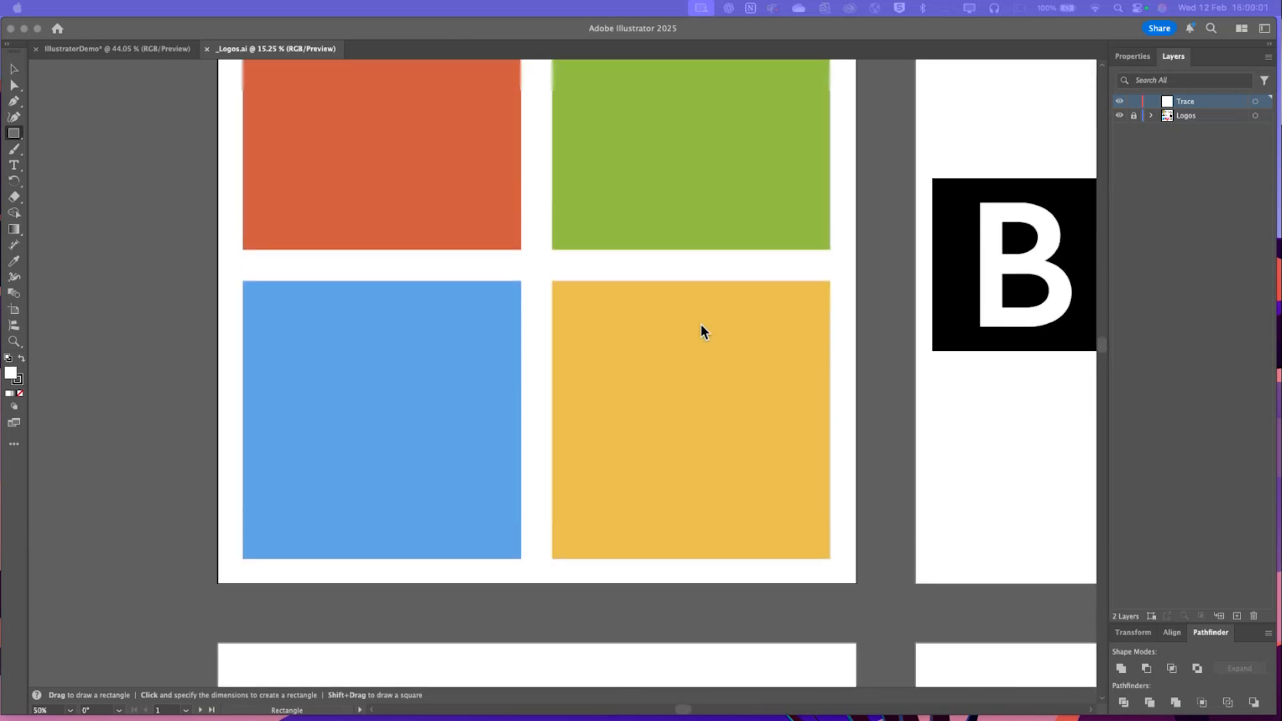
pyautogui.scroll(-2, 700, 324)
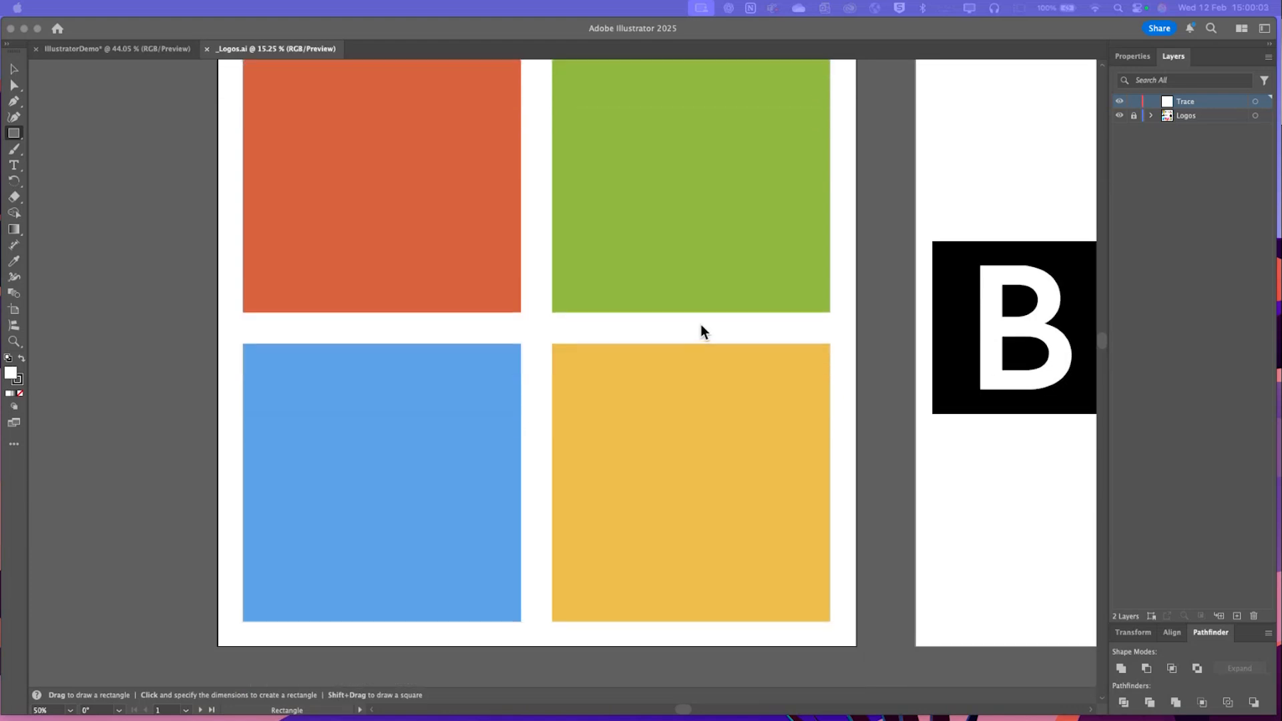
pyautogui.scroll(-2, 699, 323)
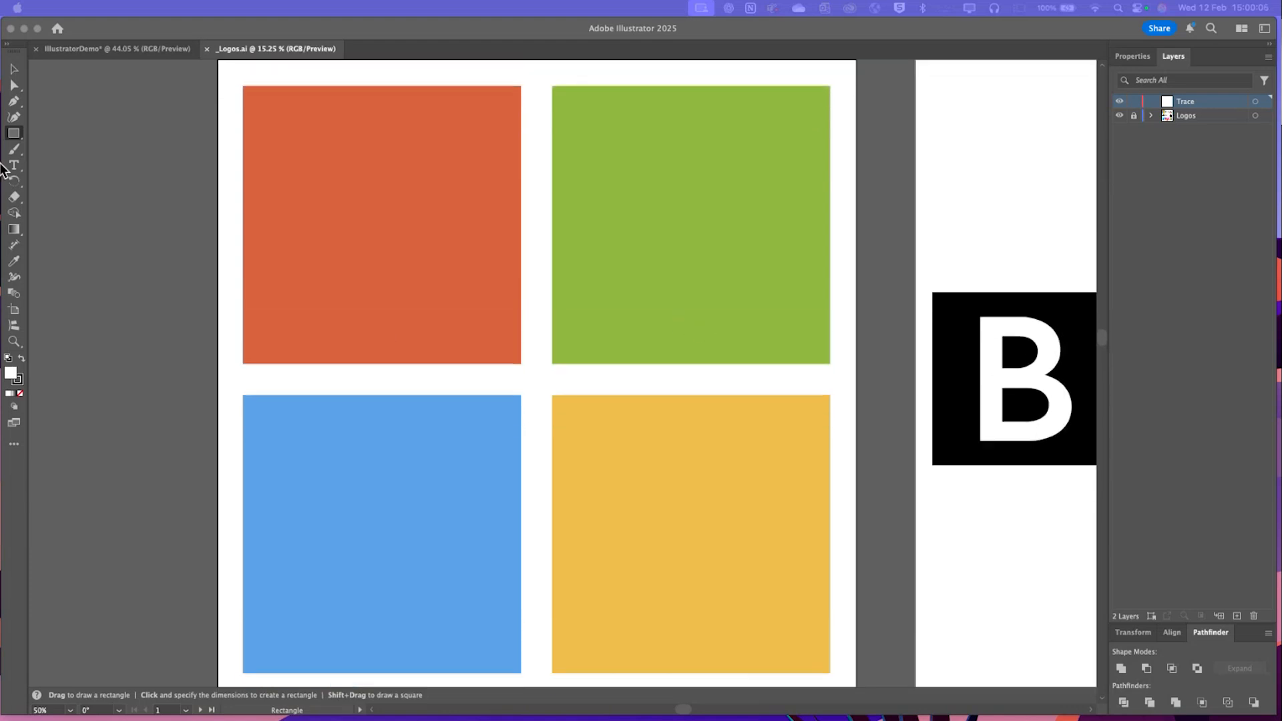
pyautogui.click(18, 129)
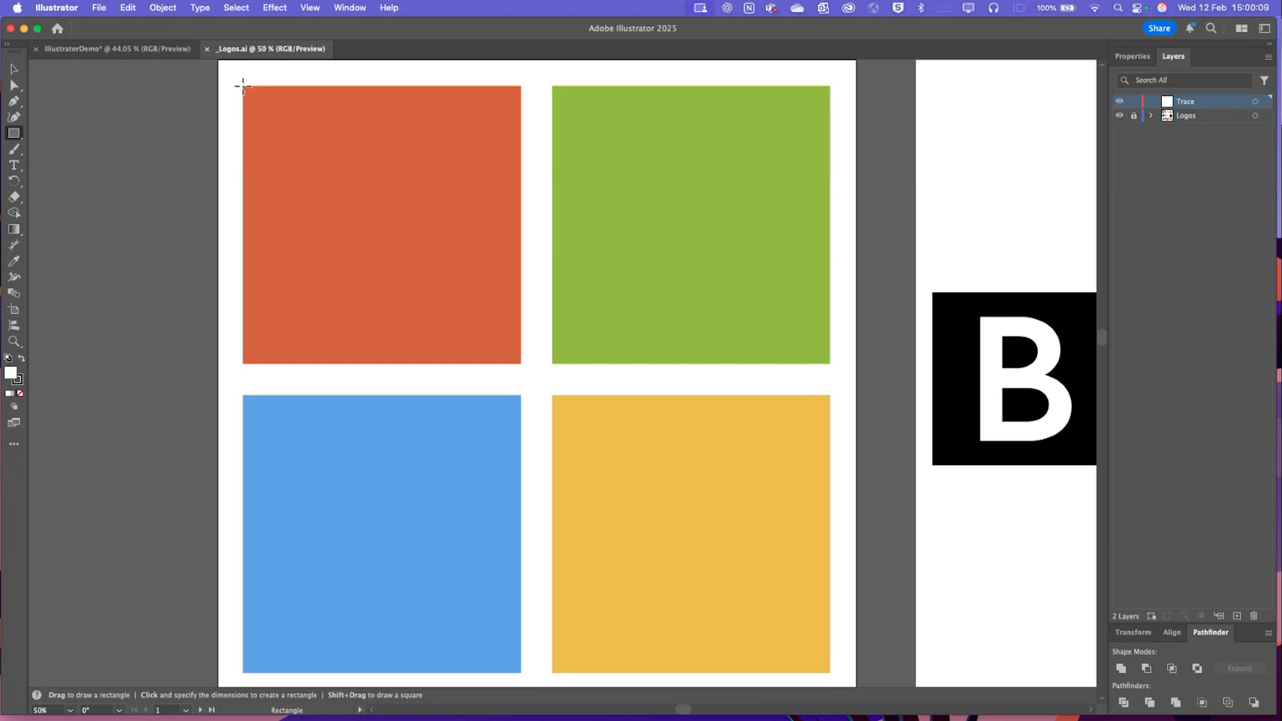
pyautogui.moveTo(242, 85); pyautogui.dragTo(502, 361)
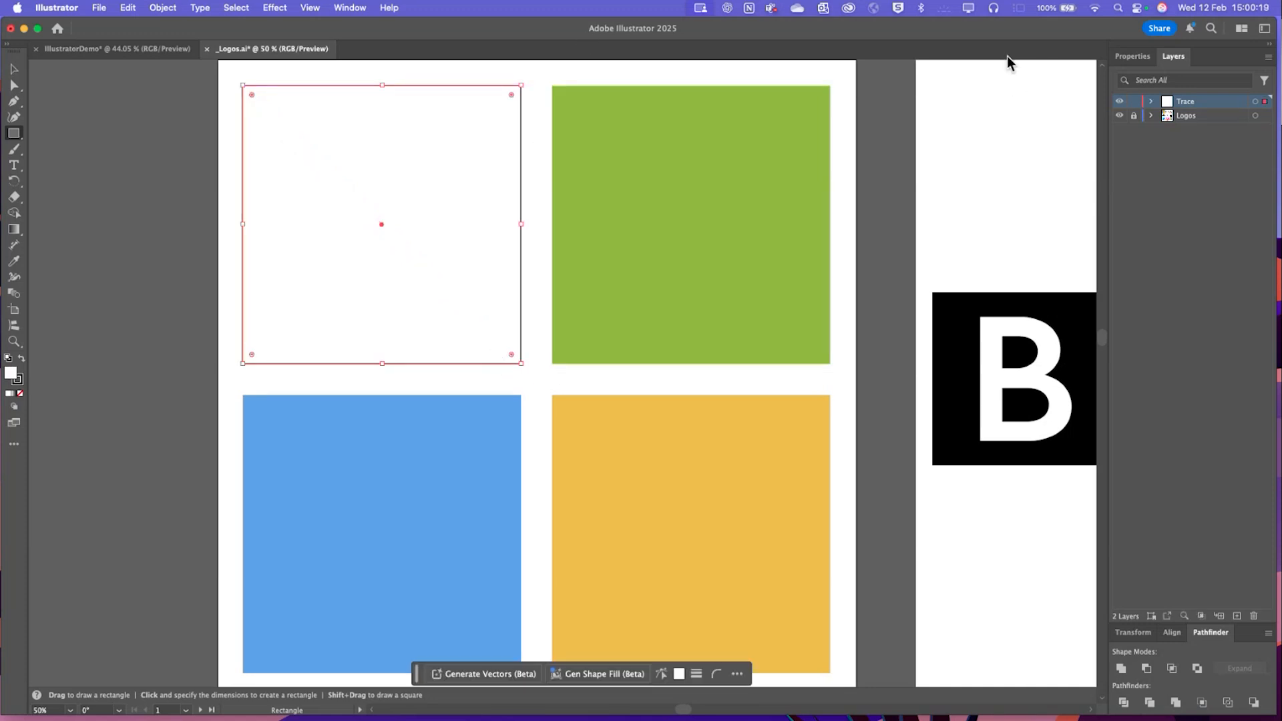
# Remove the stroke from the new white square by reducing it to 0 pt and setting its colour to None
pyautogui.click(1133, 56)
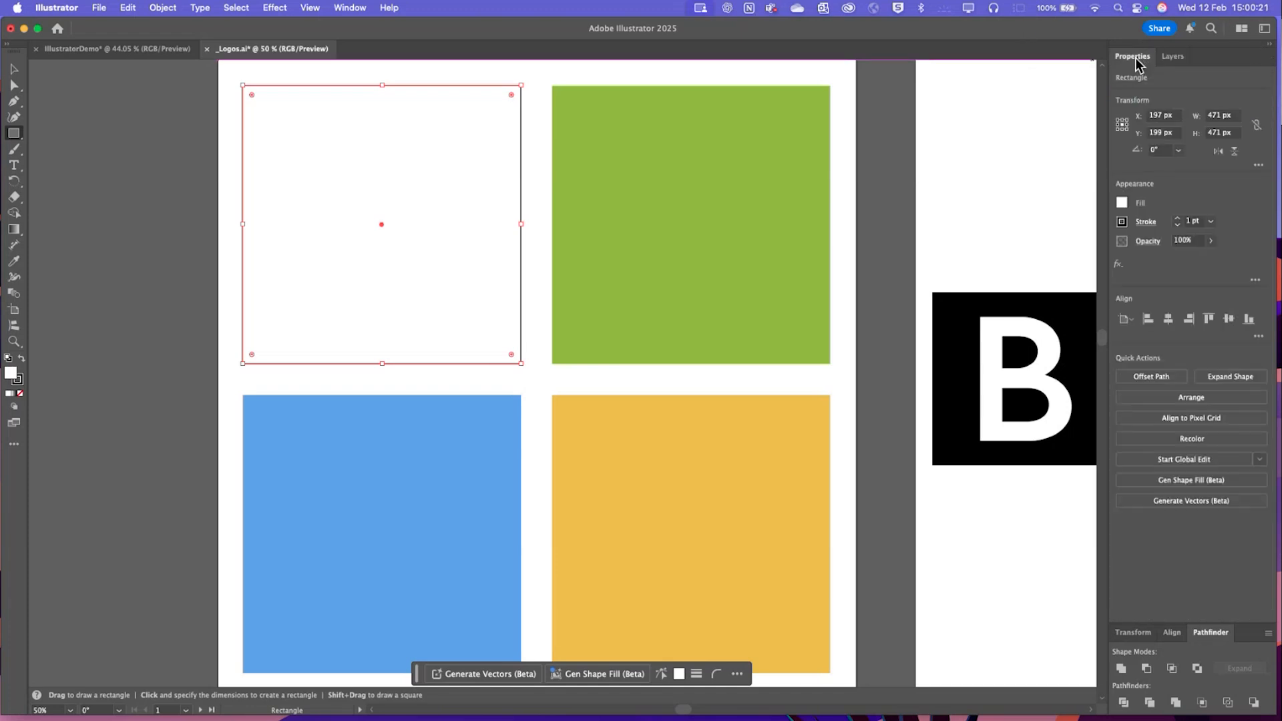
pyautogui.click(1177, 225)
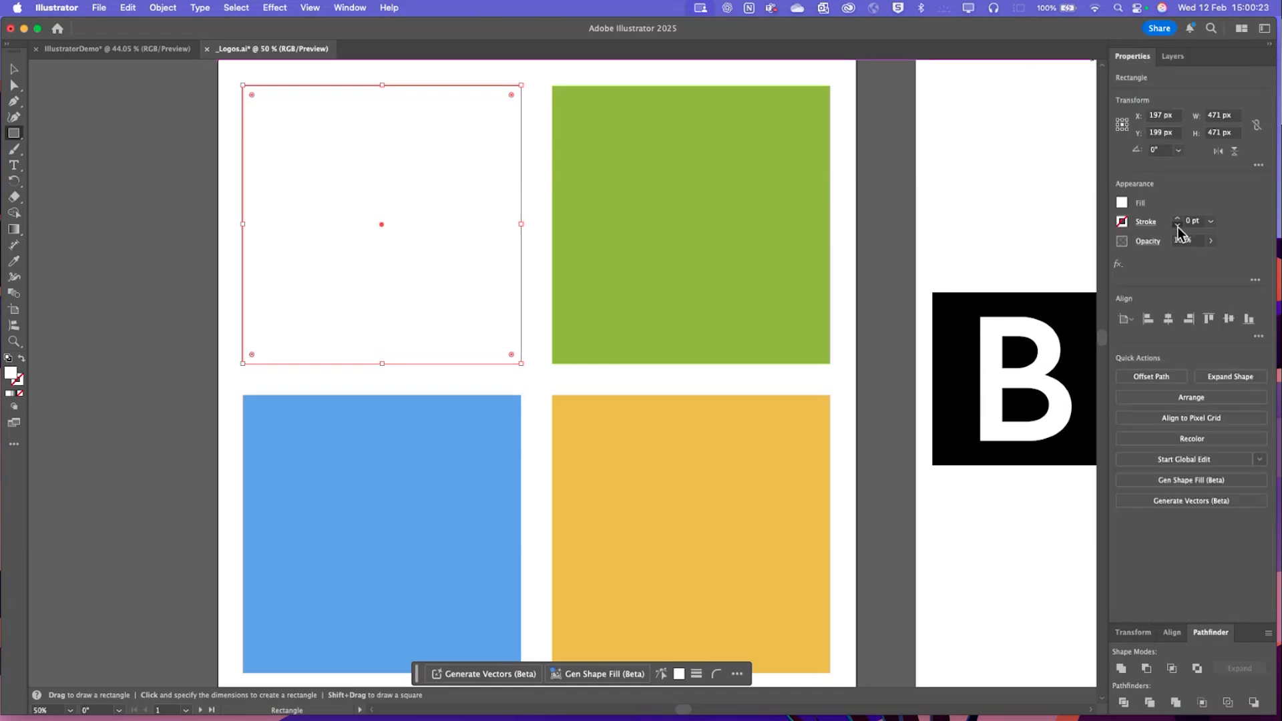
pyautogui.click(1124, 223)
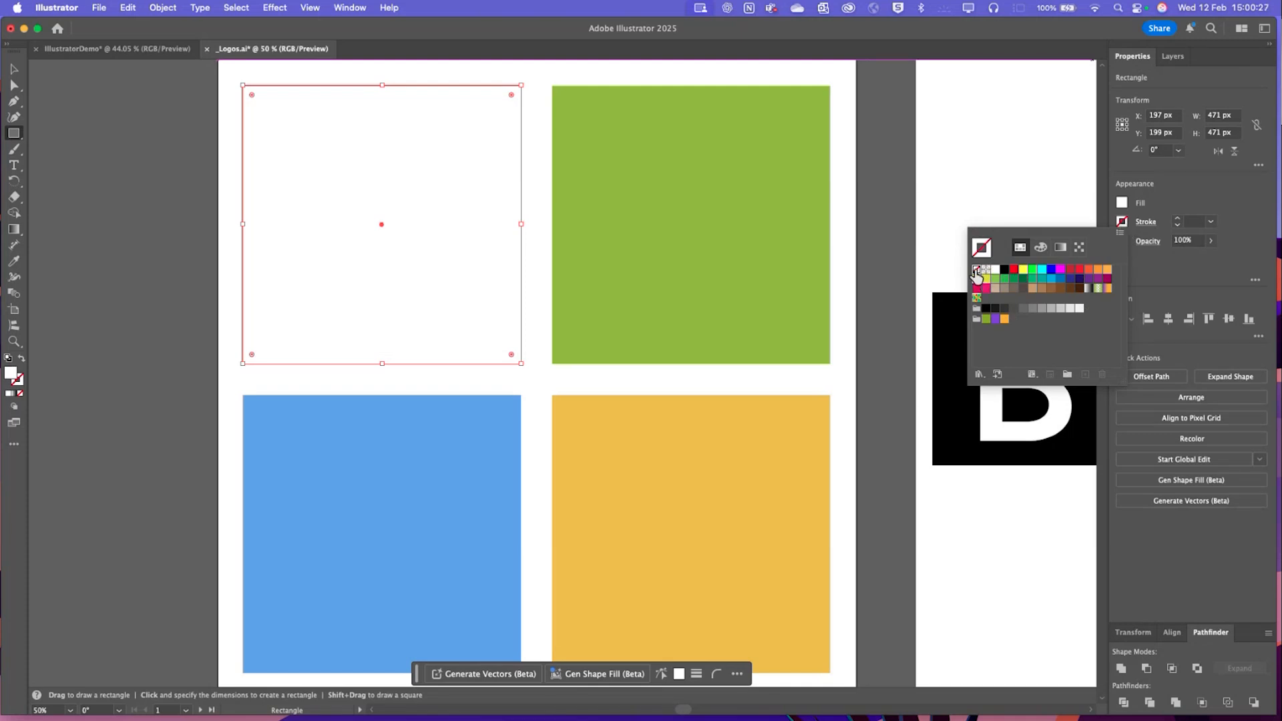
pyautogui.click(1188, 266)
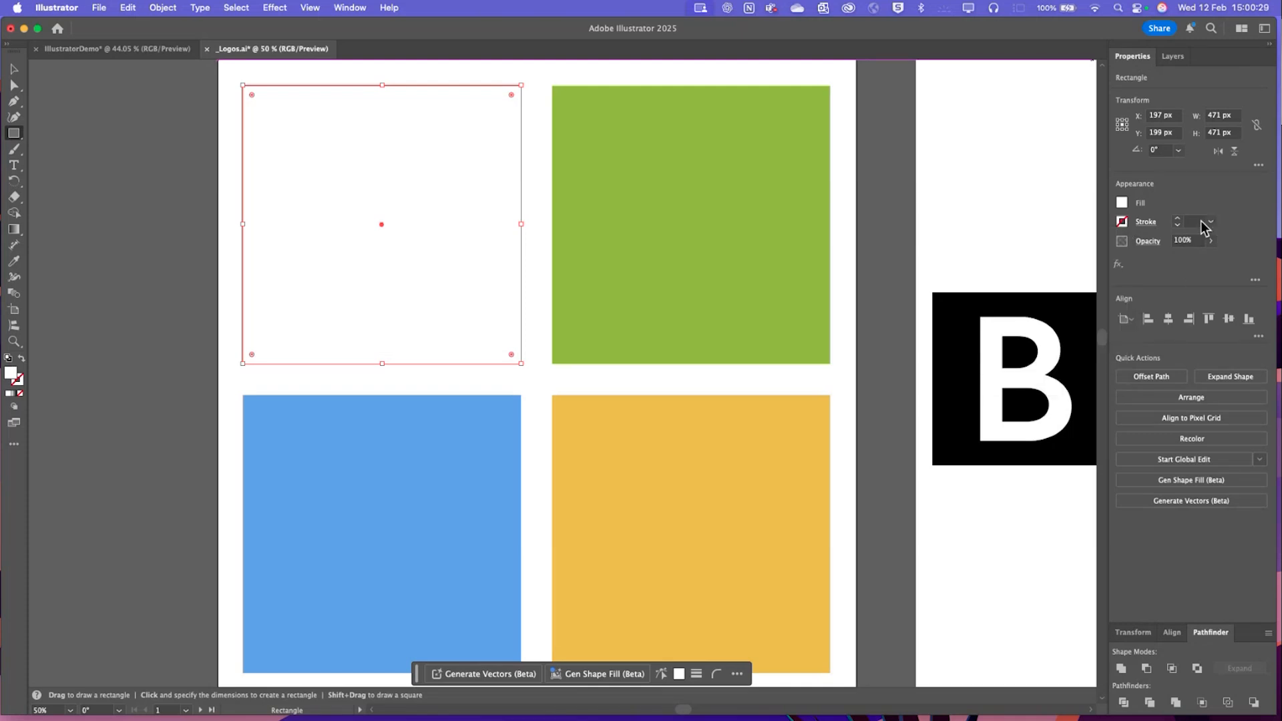
pyautogui.click(1211, 221)
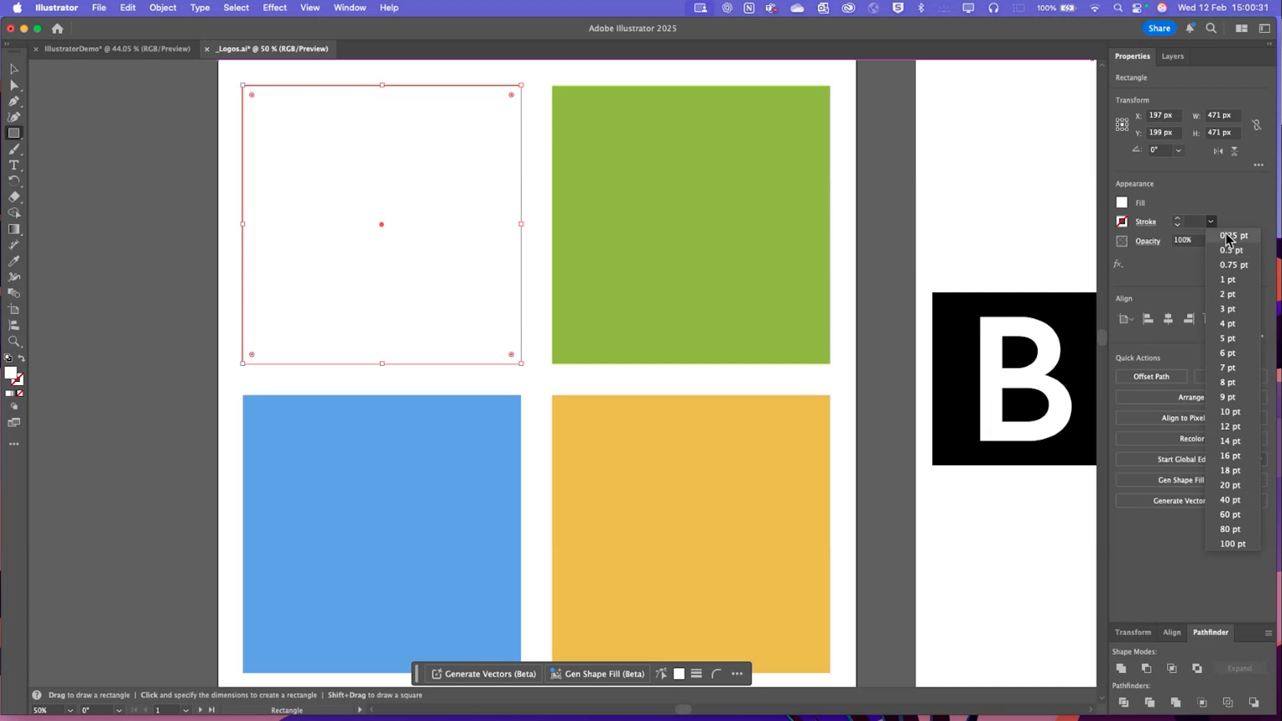
pyautogui.click(1176, 227)
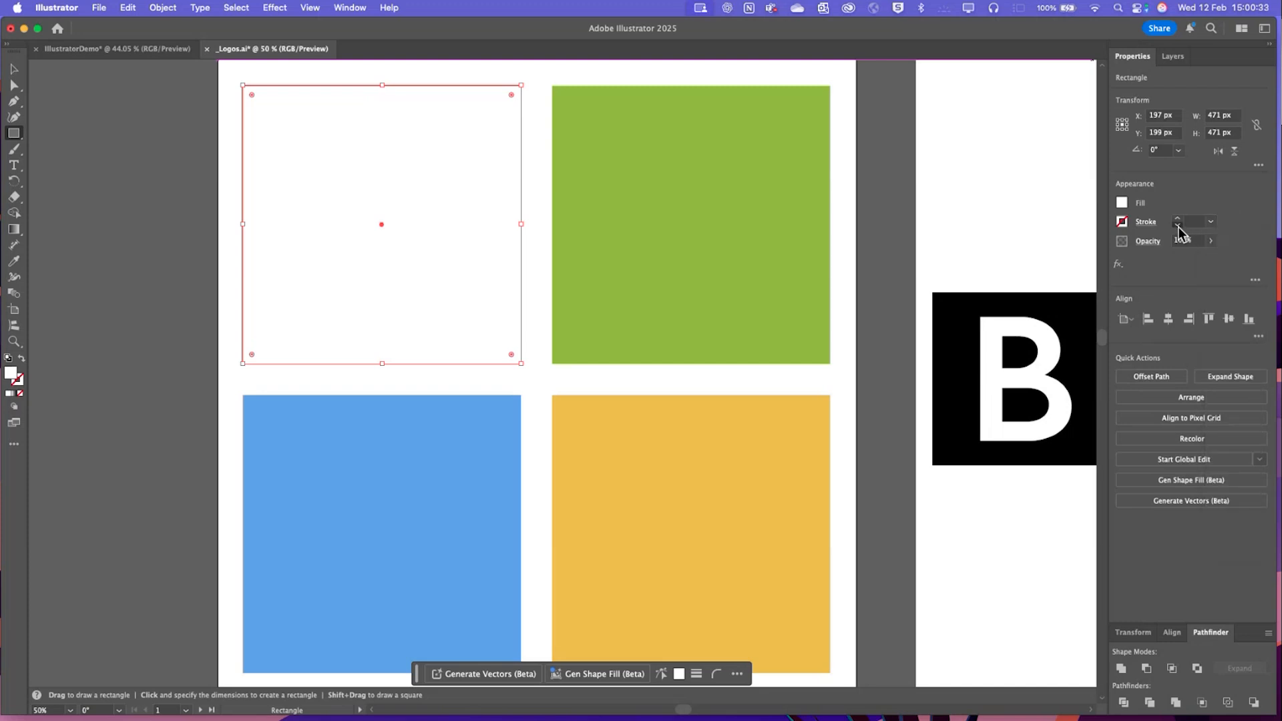
# Shift the white square off the Microsoft logo's red square, fill it with the sampled logo red, and align it back over the original
pyautogui.press('v')
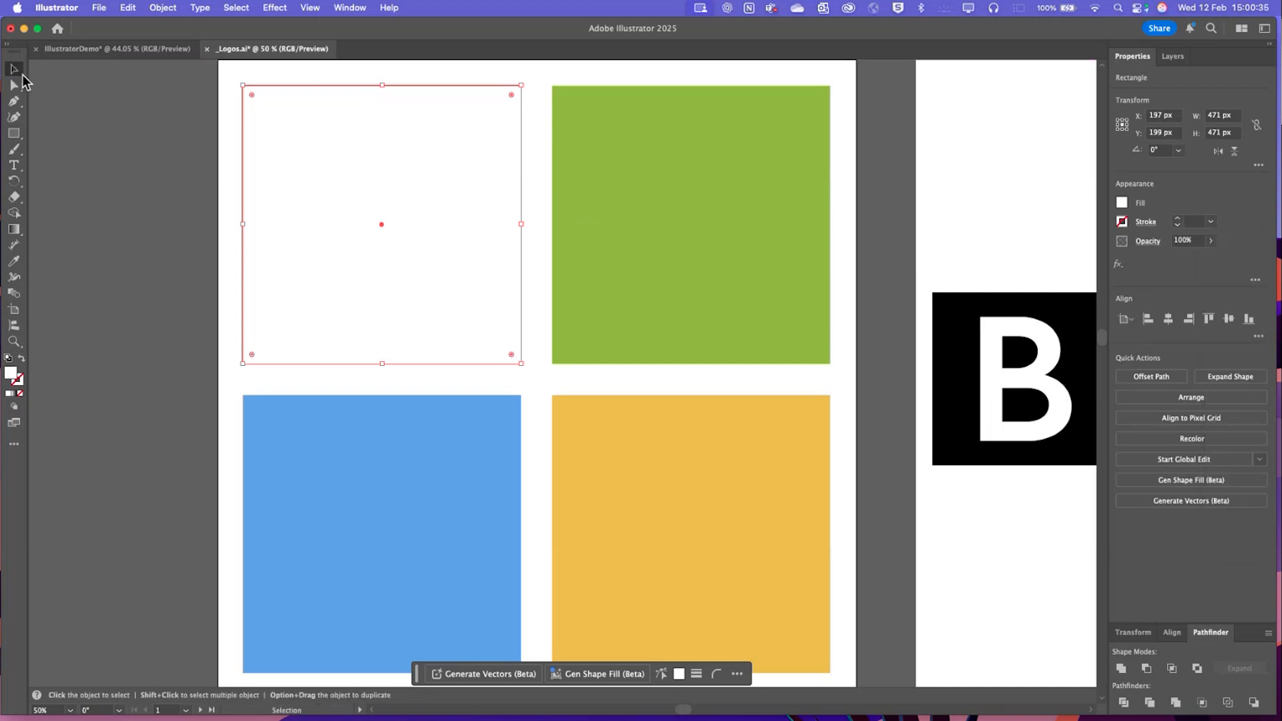
pyautogui.moveTo(462, 274); pyautogui.dragTo(339, 299)
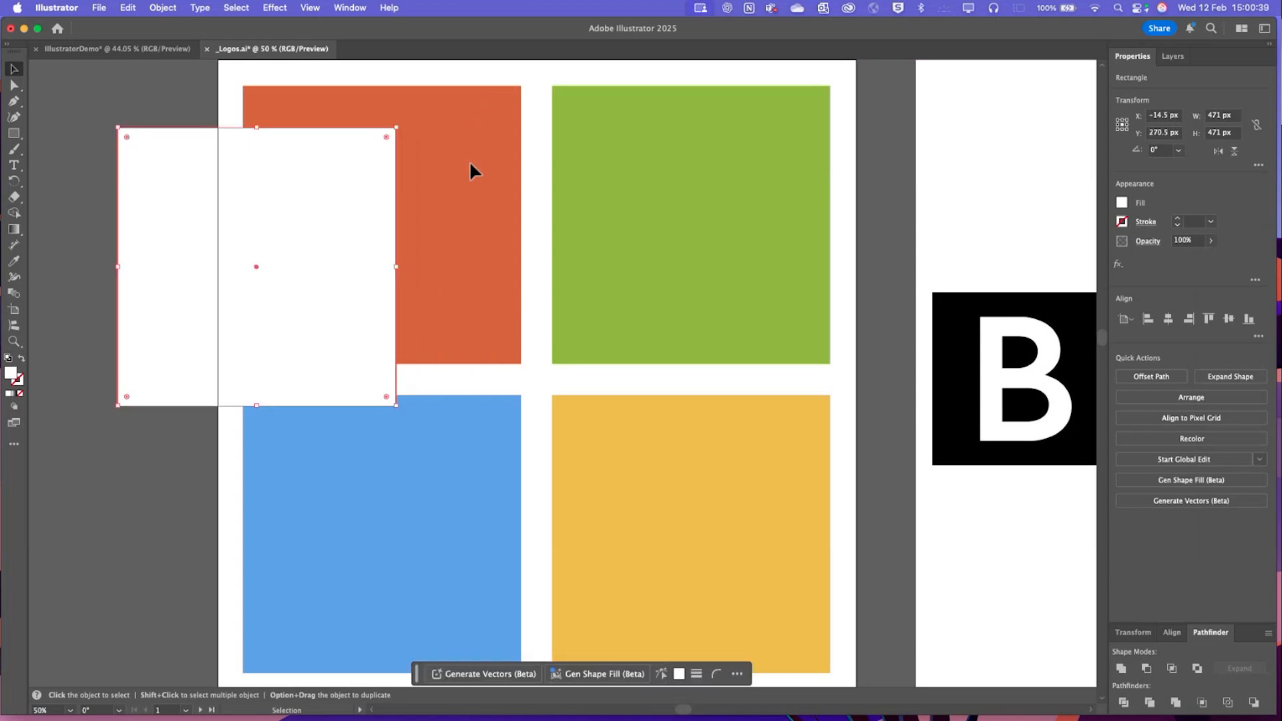
pyautogui.click(15, 261)
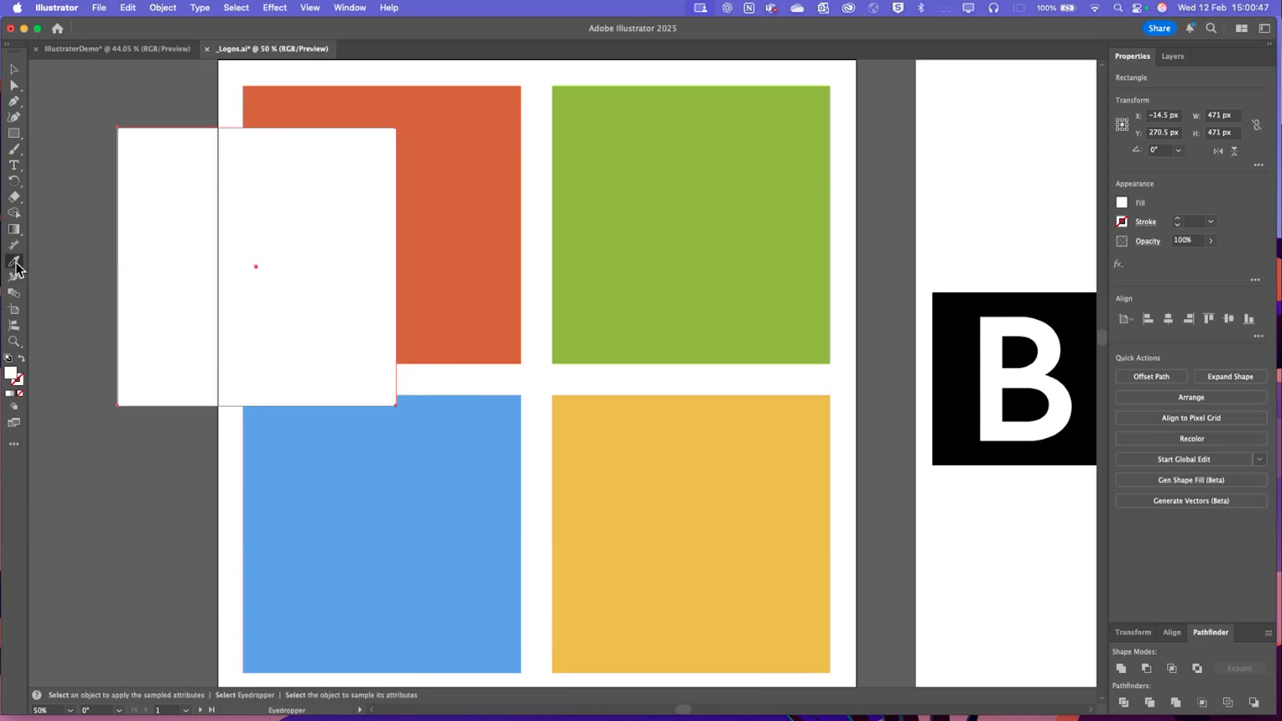
pyautogui.click(472, 277)
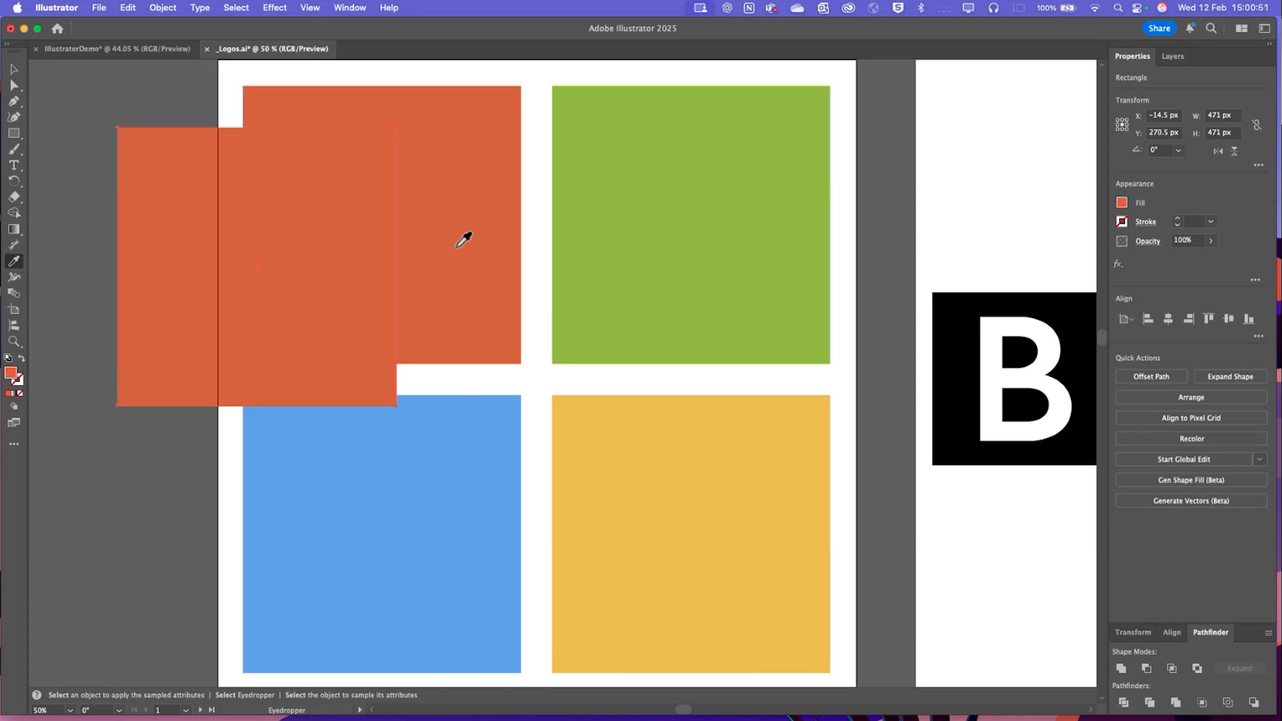
pyautogui.click(13, 69)
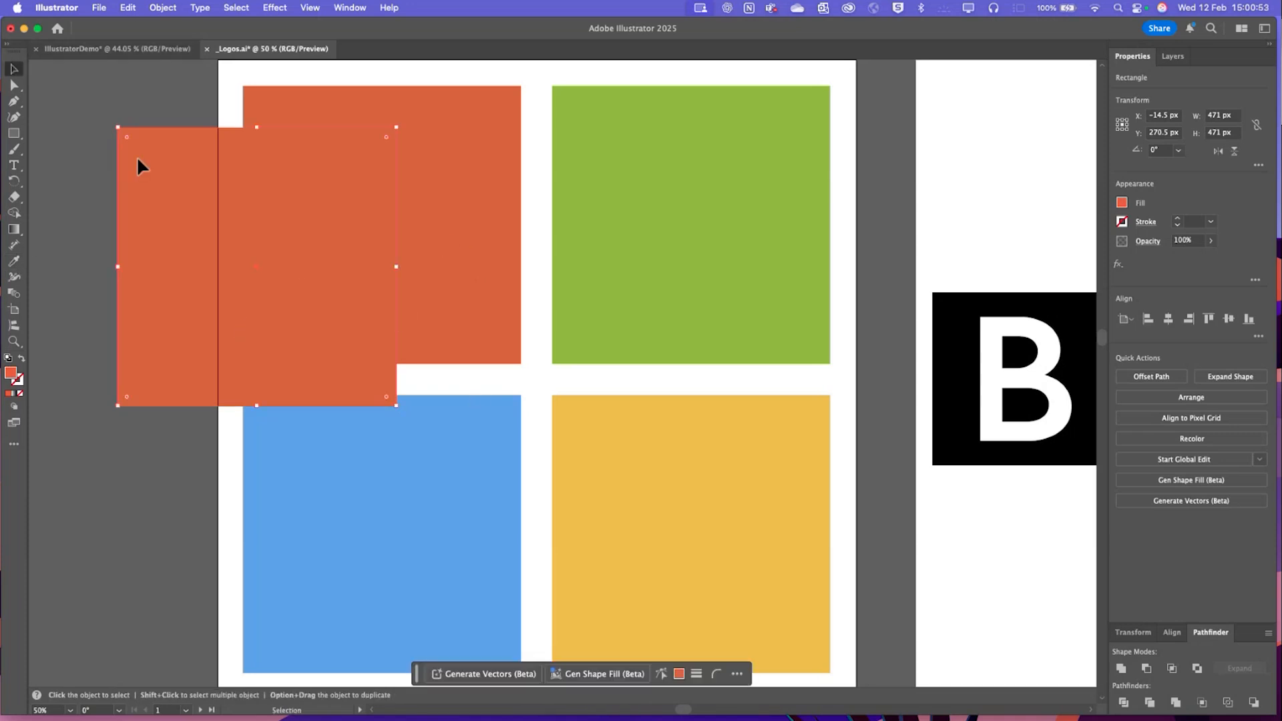
pyautogui.moveTo(221, 342); pyautogui.dragTo(346, 302)
# Copy and paste the red square, then place the duplicate roughly over the Microsoft logo's green square
pyautogui.rightClick(347, 303)
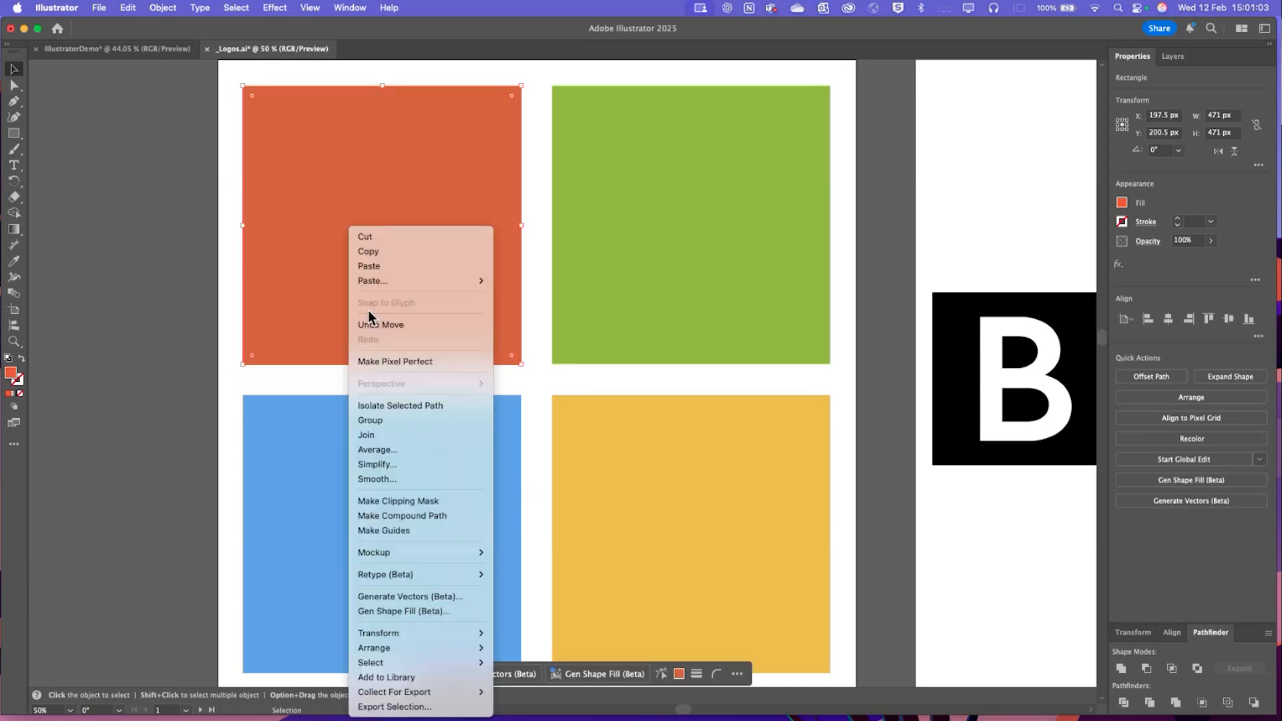
pyautogui.click(418, 252)
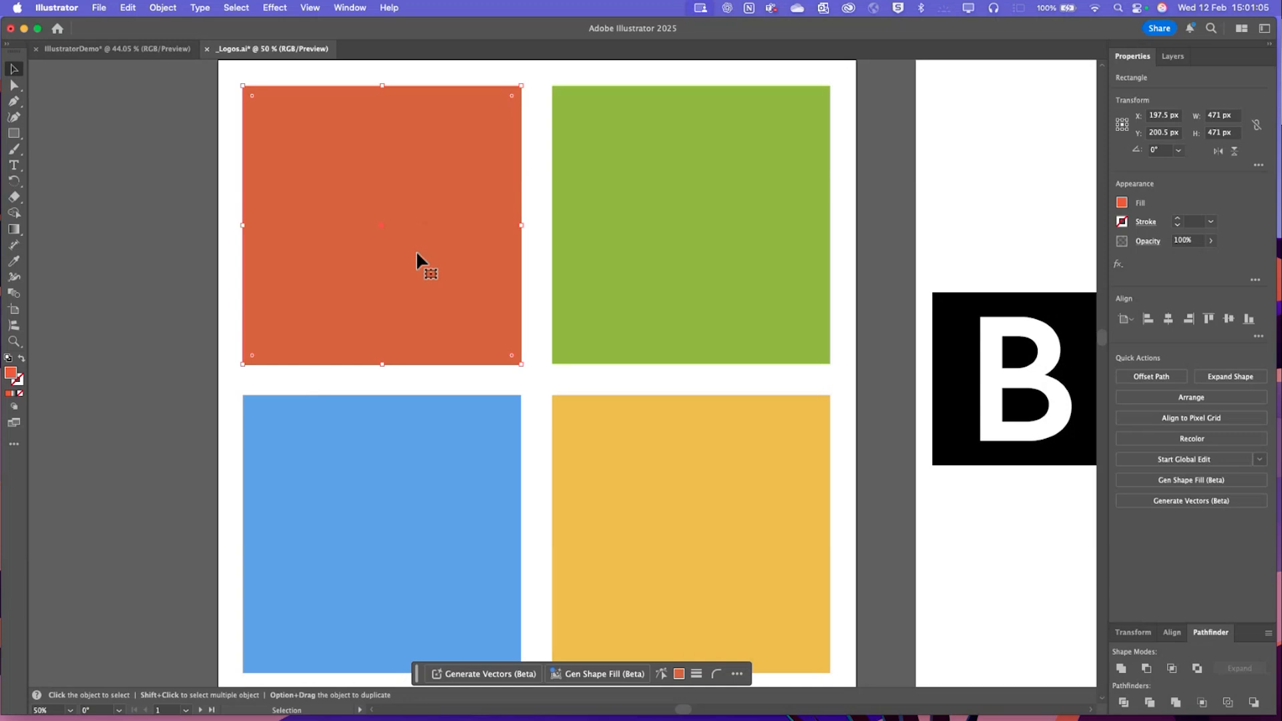
pyautogui.rightClick(415, 249)
pyautogui.click(438, 266)
pyautogui.moveTo(493, 401); pyautogui.dragTo(594, 305)
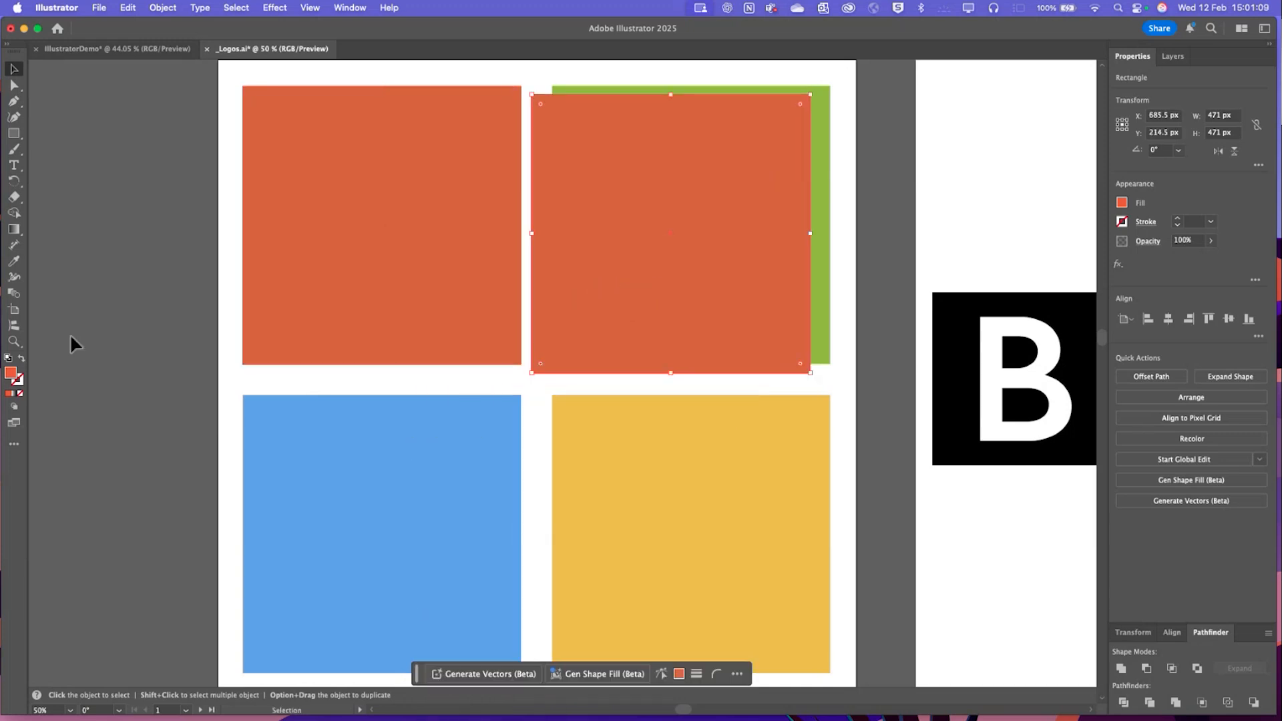
# Fill the duplicate square with the sampled logo green and align it over the original green square, level with the red one
pyautogui.click(21, 262)
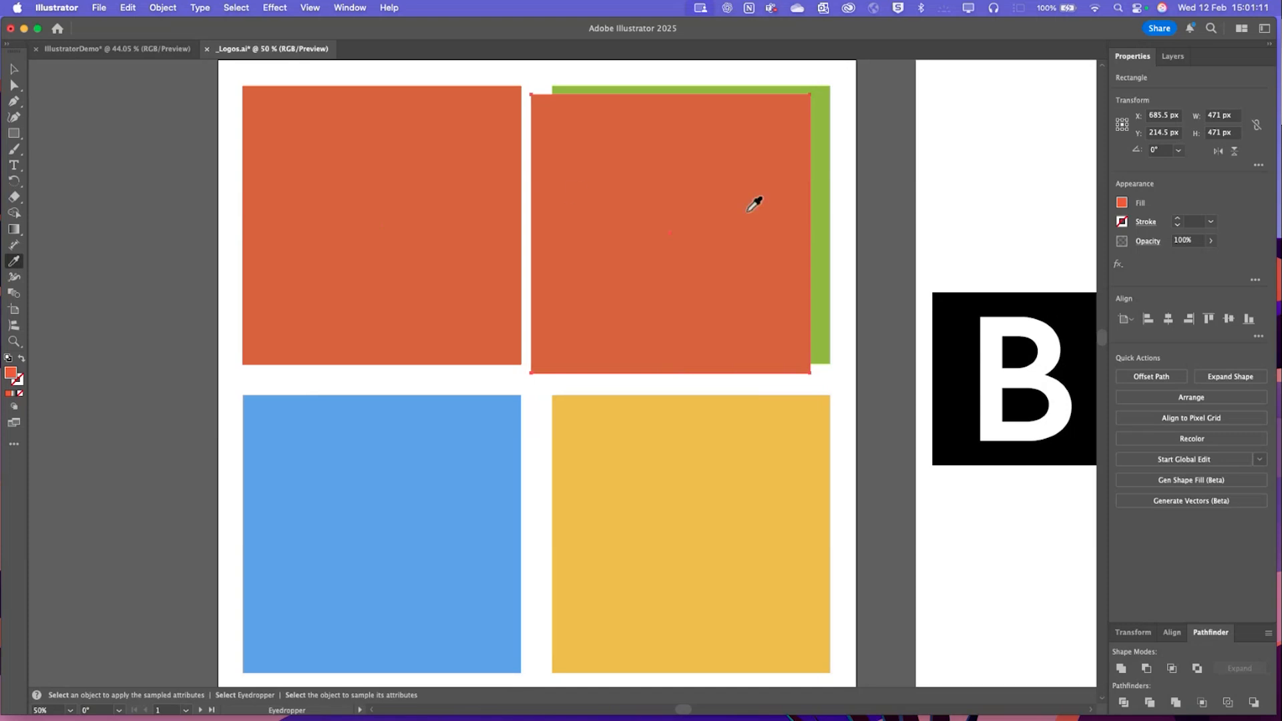
pyautogui.click(820, 212)
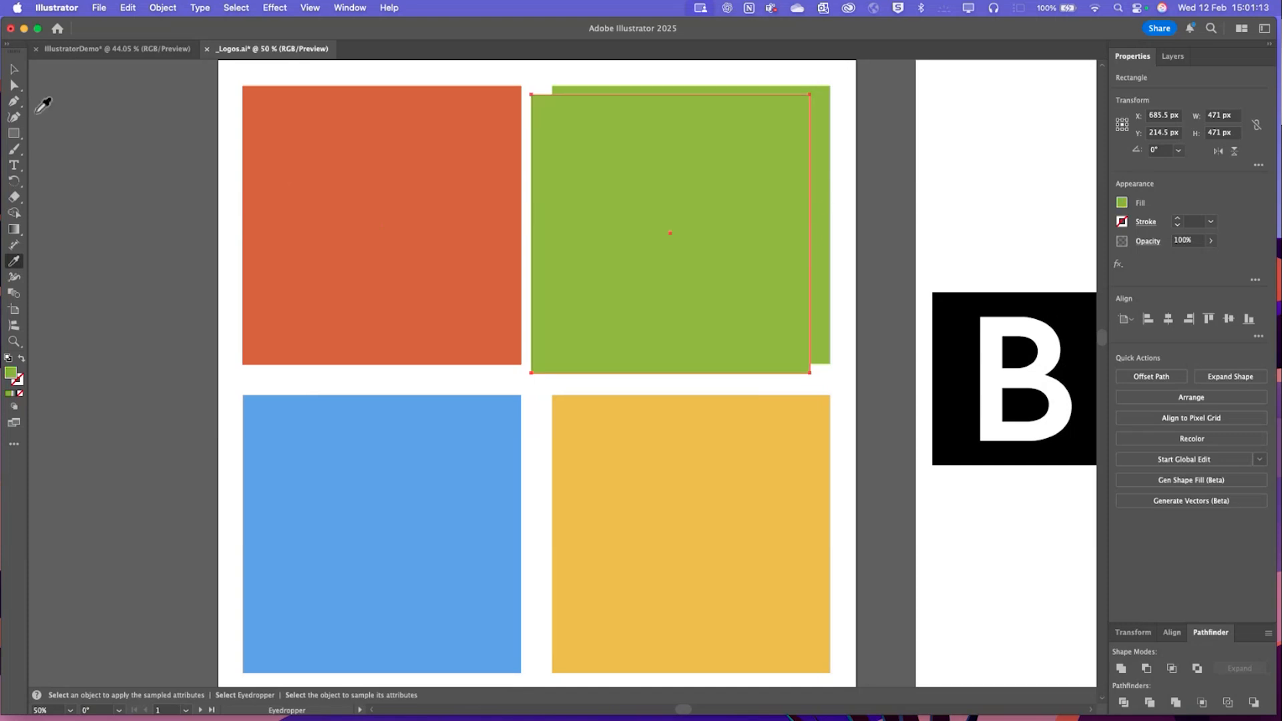
pyautogui.click(14, 69)
pyautogui.moveTo(694, 305); pyautogui.dragTo(717, 300)
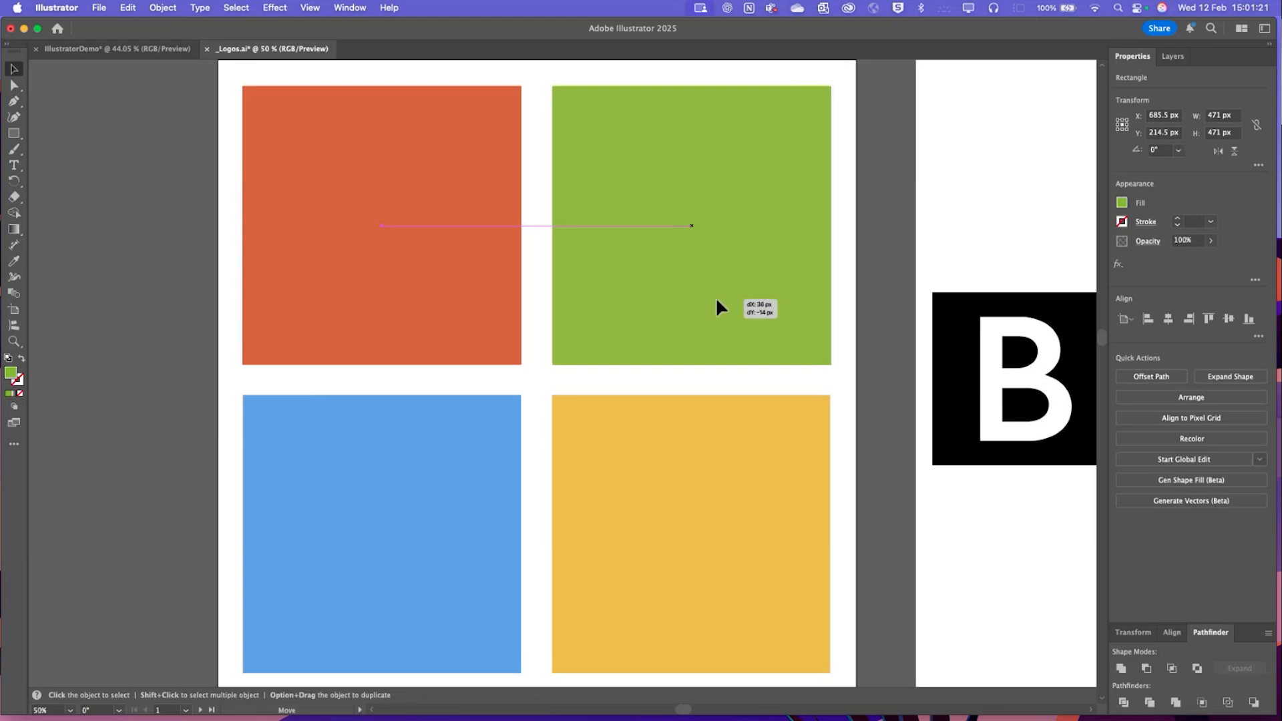
pyautogui.moveTo(716, 300); pyautogui.dragTo(715, 301)
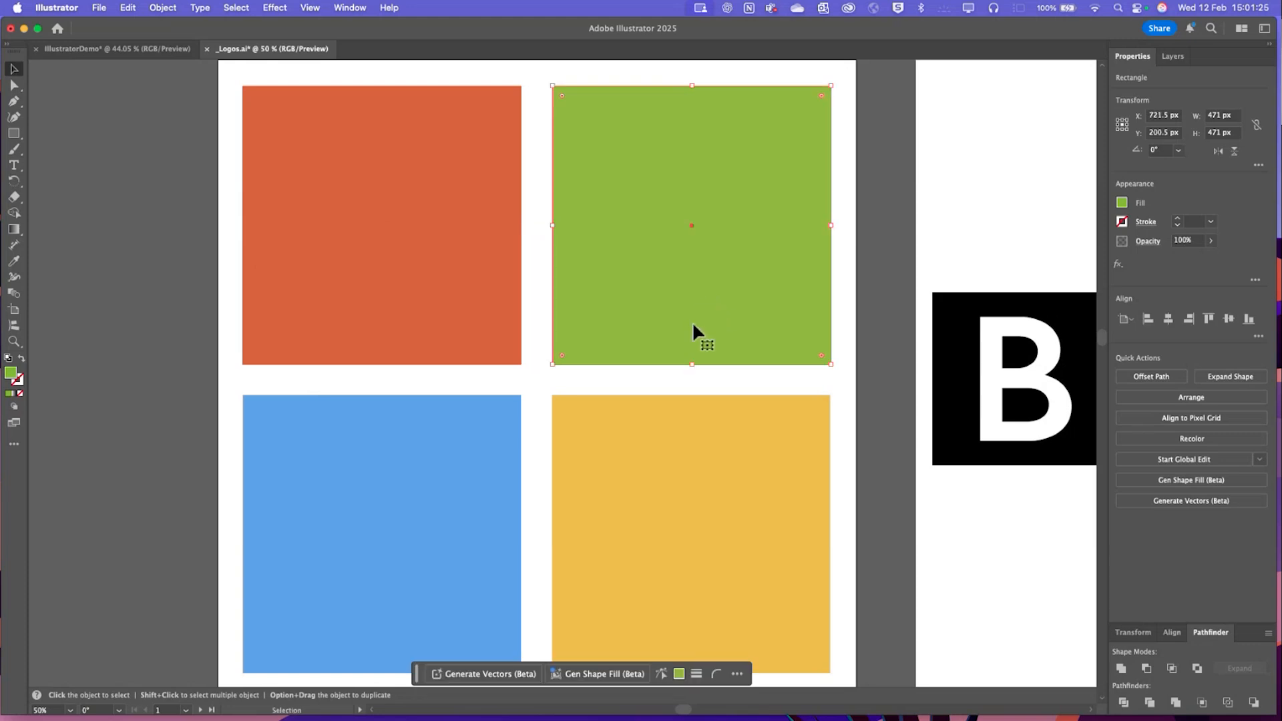
# Select the red and green squares together and duplicate them straight down over the logo's blue and yellow squares
pyautogui.click(430, 263)
pyautogui.click(633, 280)
pyautogui.keyDown('shift'); pyautogui.click(430, 262); pyautogui.keyUp('shift')
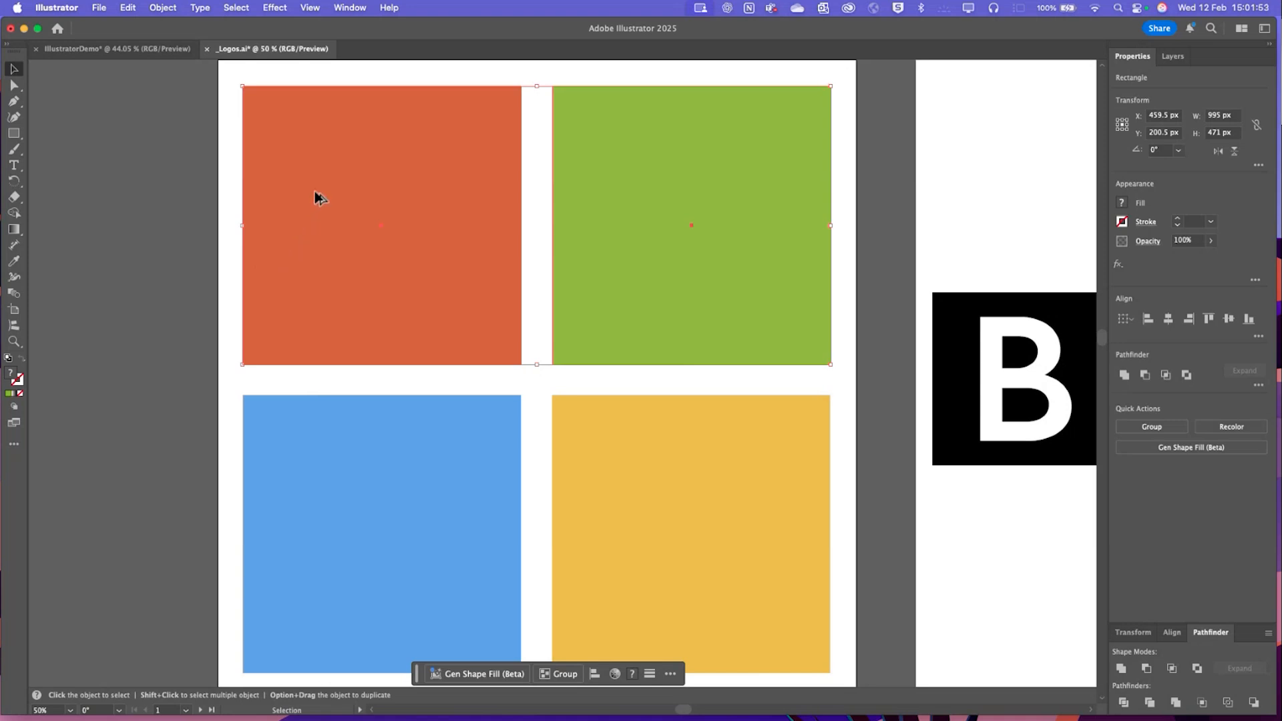
pyautogui.moveTo(320, 189); pyautogui.dragTo(316, 492)
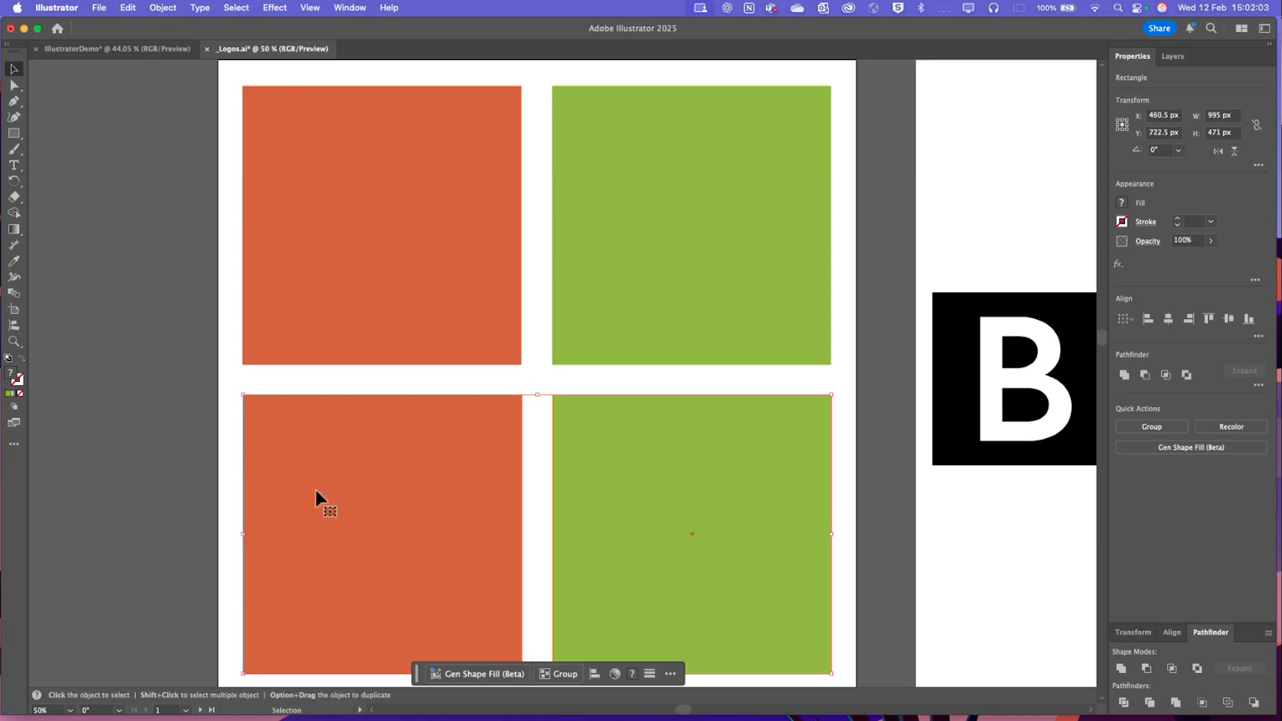
# Move the lower red copy partly off the blue square, fill it with the sampled blue, and align it back in place
pyautogui.click(356, 364)
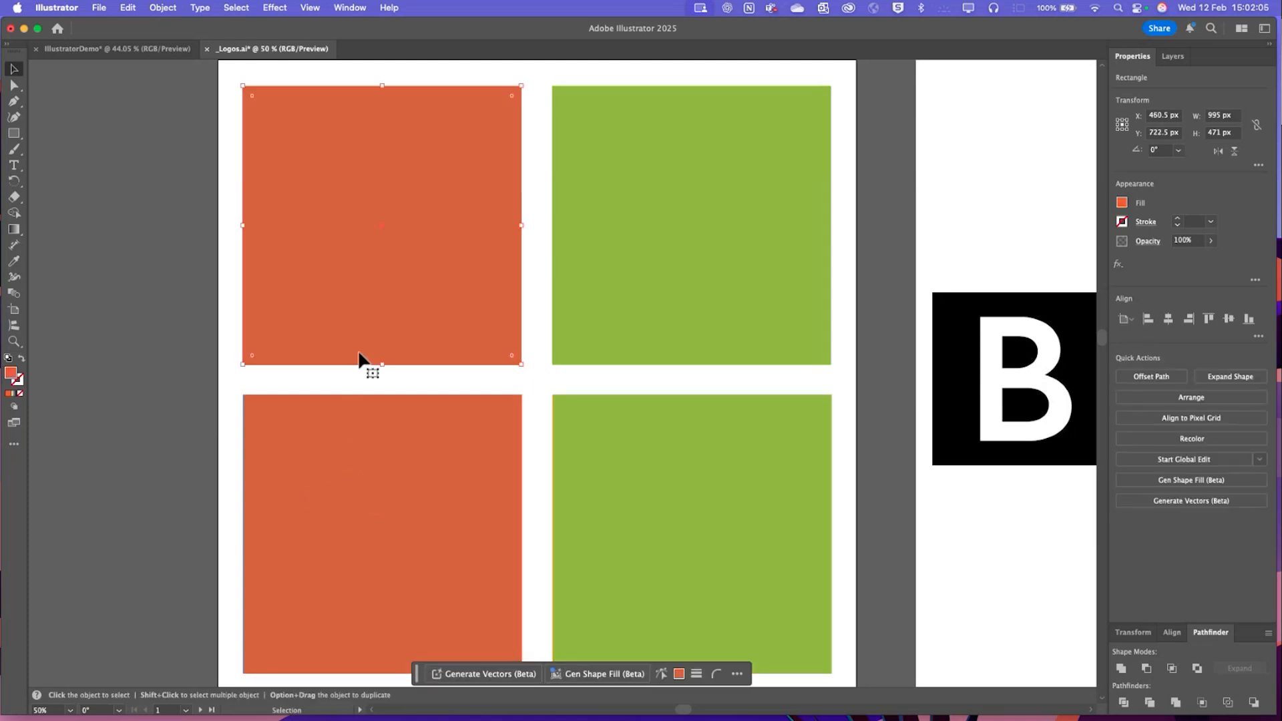
pyautogui.click(368, 467)
pyautogui.moveTo(369, 458); pyautogui.dragTo(352, 488)
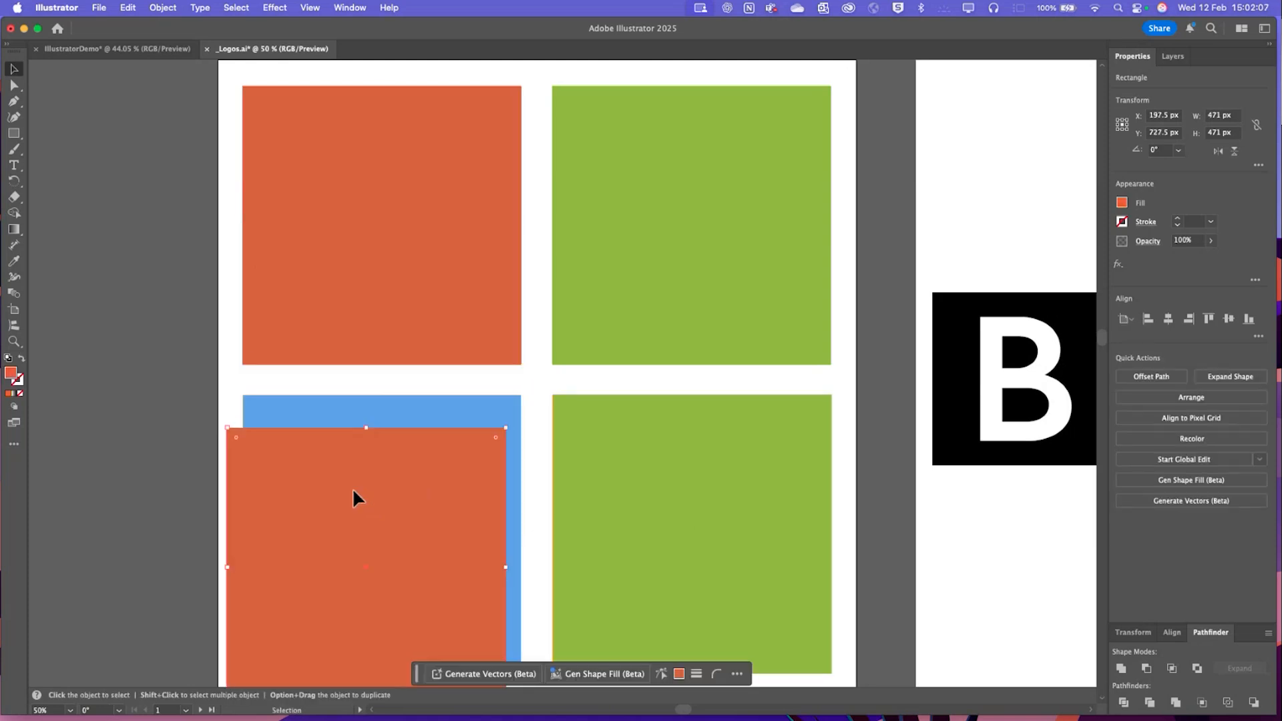
pyautogui.click(13, 261)
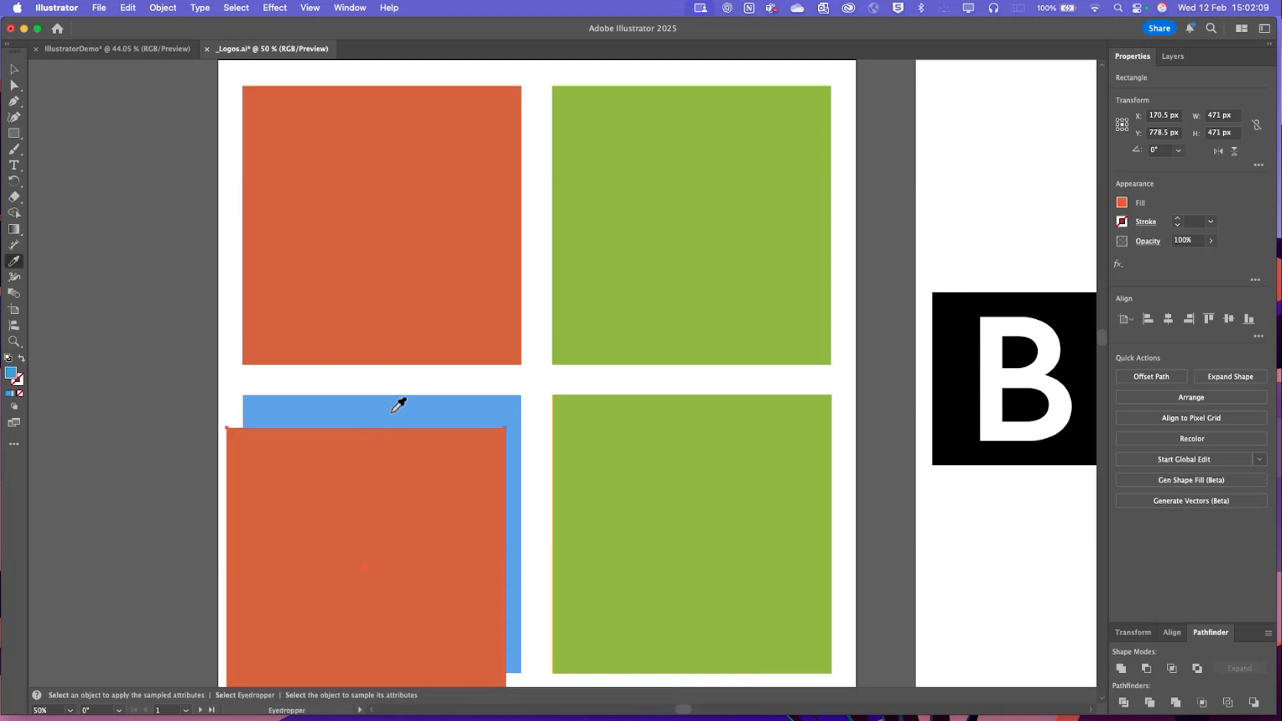
pyautogui.click(399, 405)
pyautogui.click(15, 70)
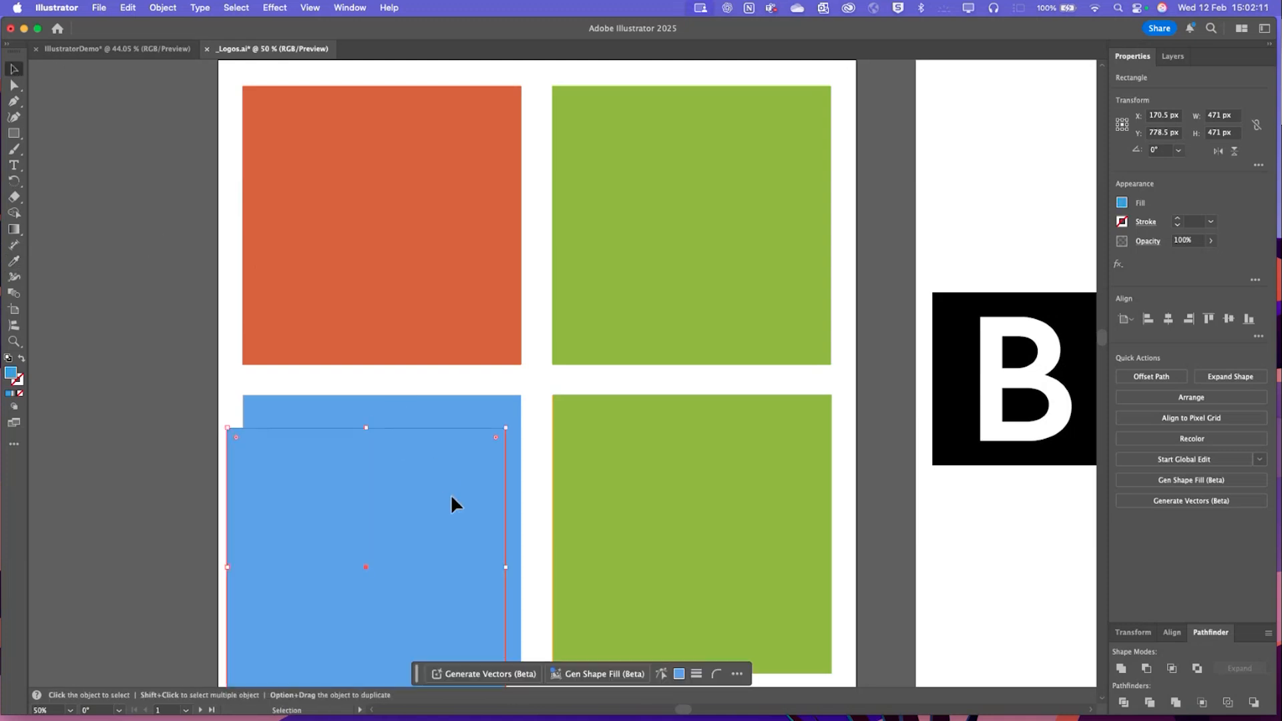
pyautogui.moveTo(454, 499); pyautogui.dragTo(471, 463)
# Move the lower green copy partly off the yellow square, fill it with the sampled yellow, and align it back in place
pyautogui.moveTo(691, 504); pyautogui.dragTo(738, 529)
pyautogui.click(14, 263)
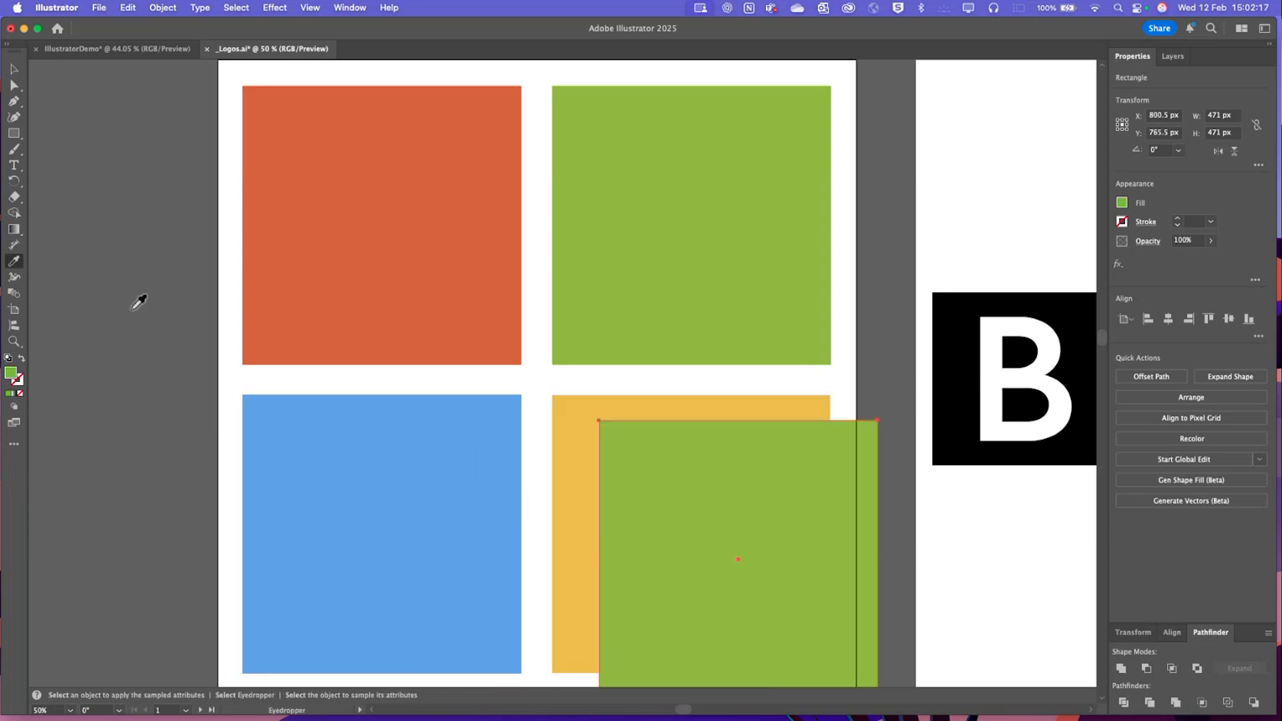
pyautogui.click(595, 424)
pyautogui.click(9, 65)
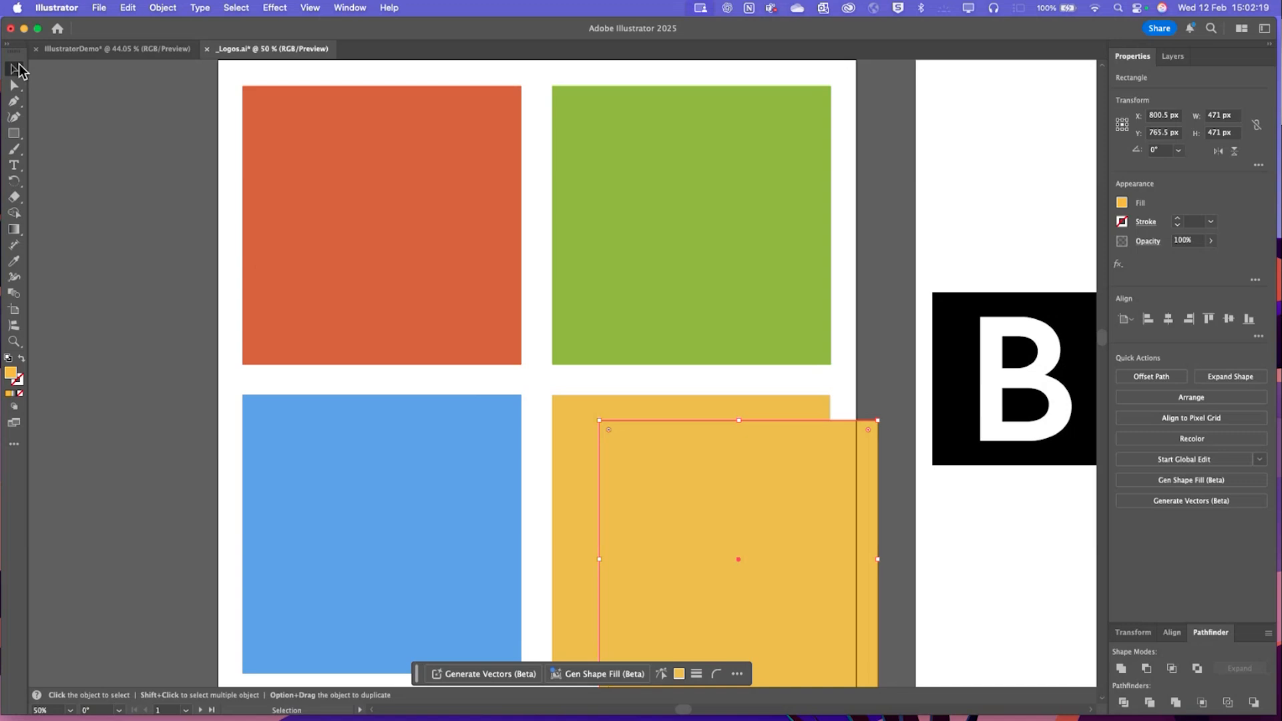
pyautogui.moveTo(675, 552); pyautogui.dragTo(628, 523)
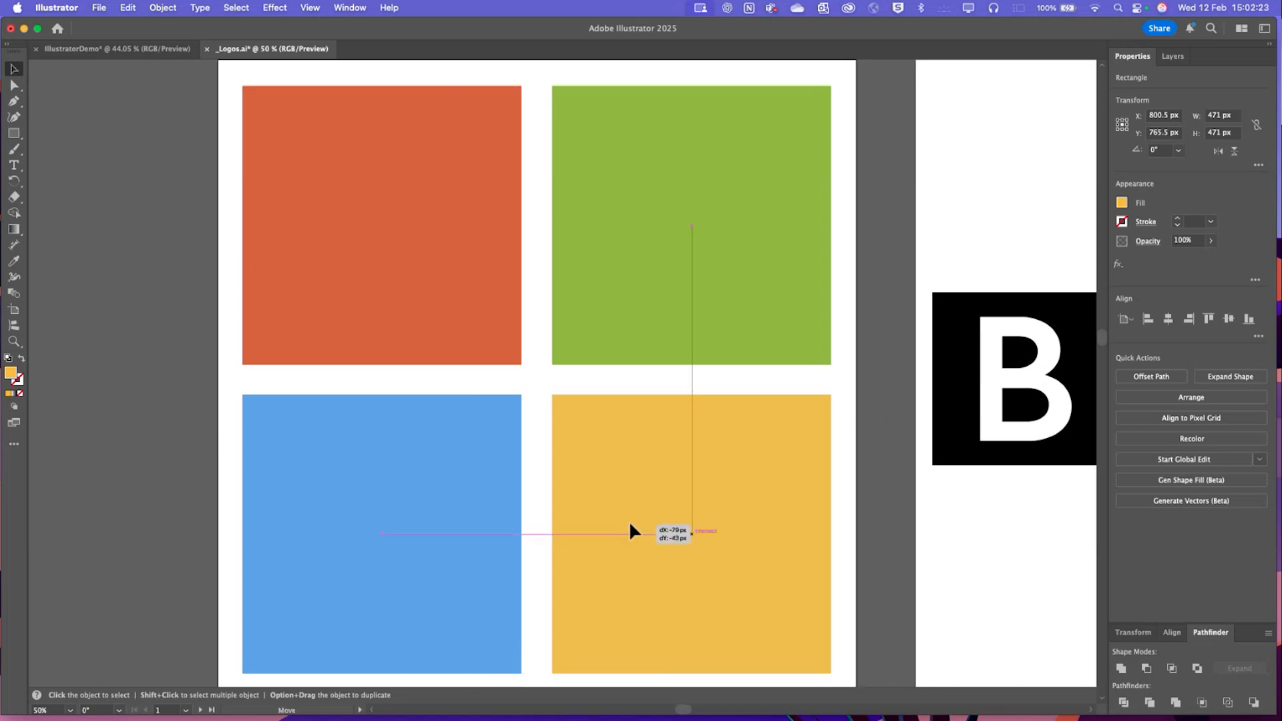
pyautogui.click(190, 385)
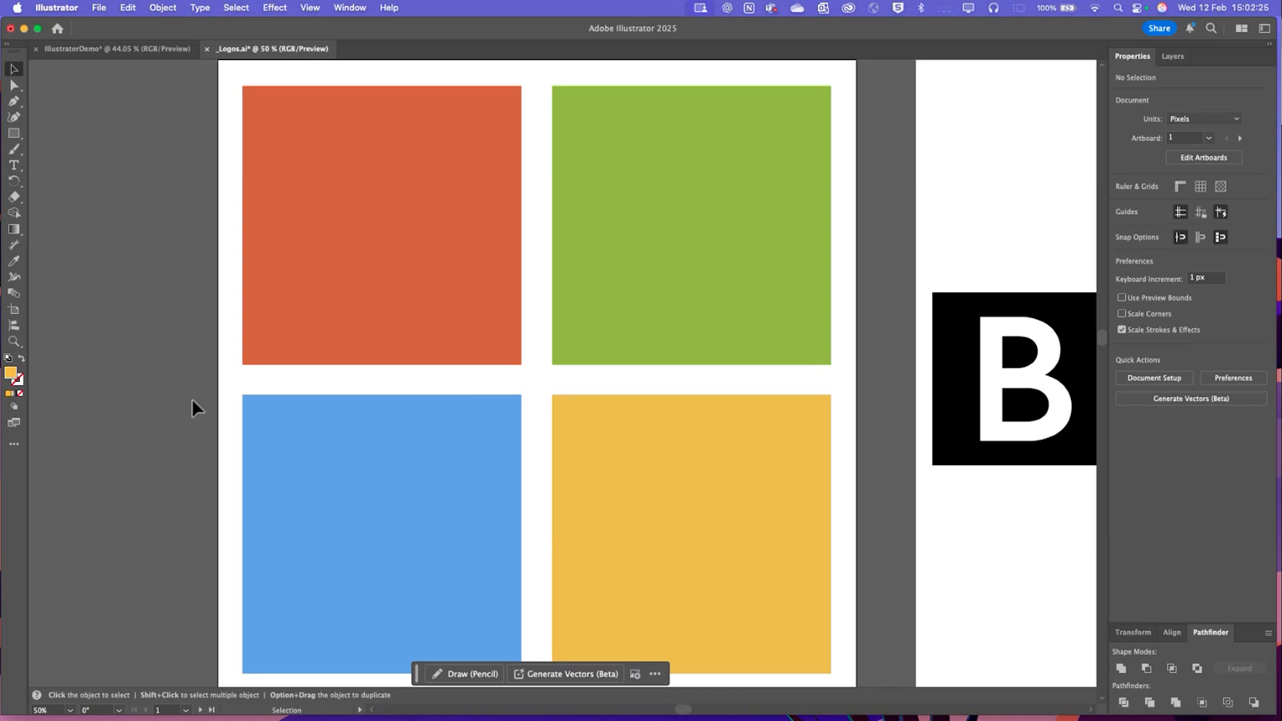
# Select all four traced squares of the Microsoft logo and group them
pyautogui.click(436, 259)
pyautogui.keyDown('shift'); pyautogui.click(633, 259); pyautogui.keyUp('shift')
pyautogui.keyDown('shift'); pyautogui.click(658, 520); pyautogui.keyUp('shift')
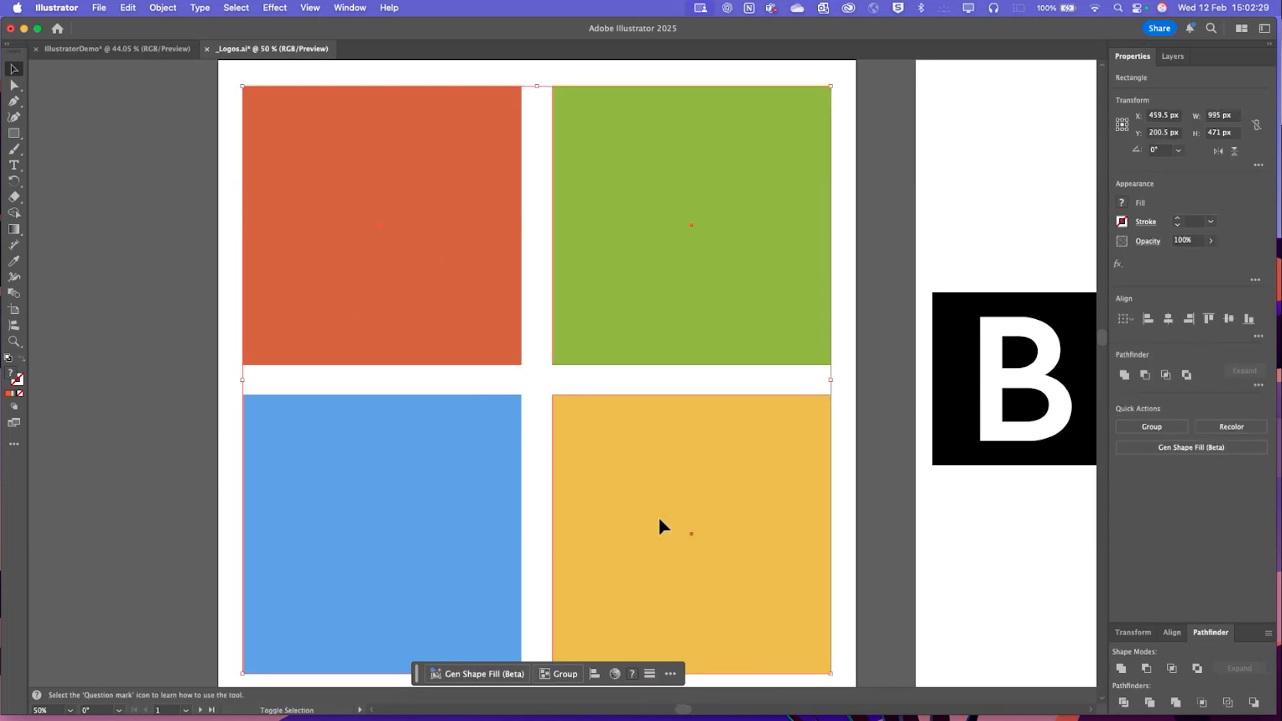
pyautogui.keyDown('shift'); pyautogui.click(454, 530); pyautogui.keyUp('shift')
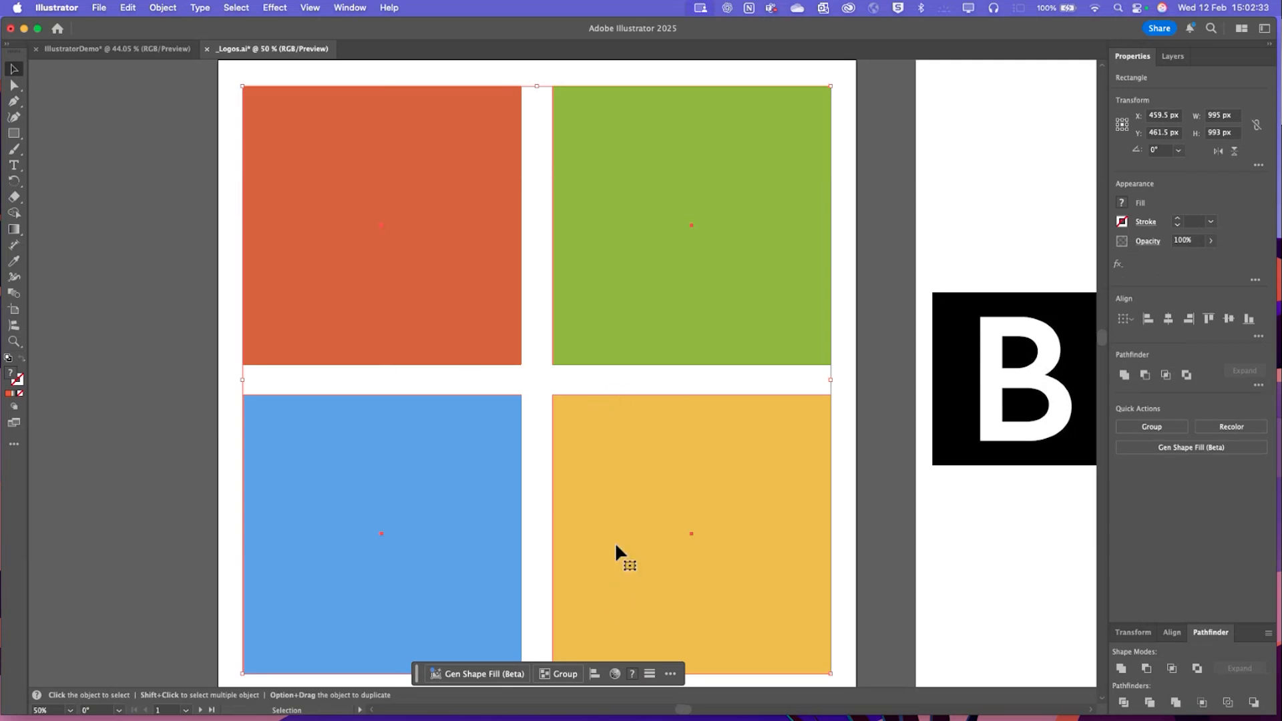
pyautogui.rightClick(631, 528)
pyautogui.click(667, 402)
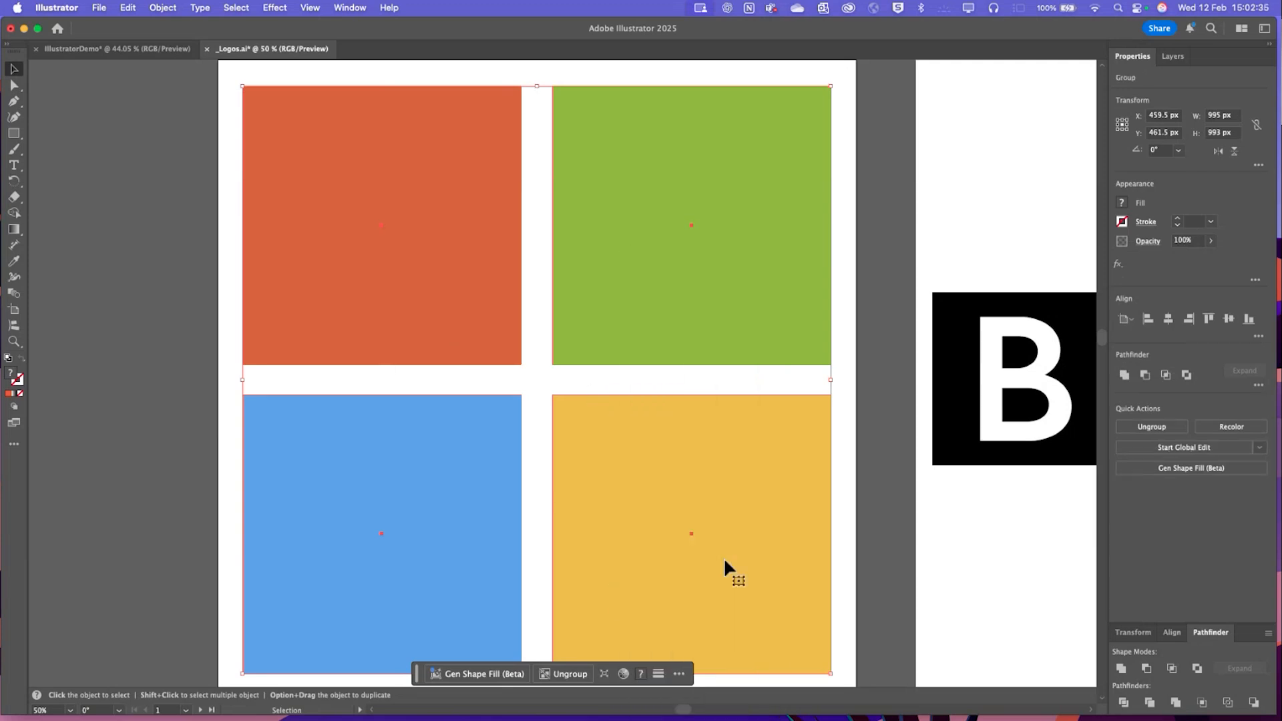
# Move the grouped Microsoft squares away as one object and return them to their place over the logo
pyautogui.click(842, 518)
pyautogui.keyDown('alt'); pyautogui.moveTo(797, 528); pyautogui.dragTo(604, 403); pyautogui.keyUp('alt')
pyautogui.moveTo(536, 452); pyautogui.dragTo(732, 574)
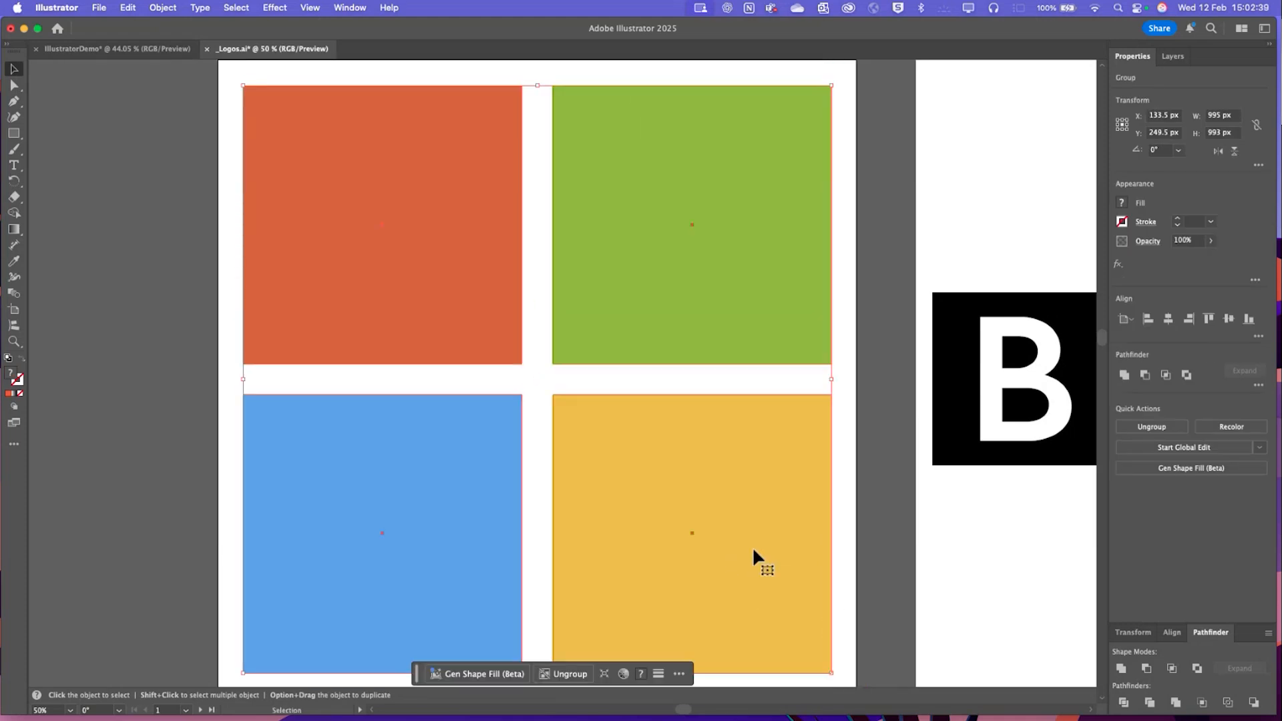
# Draw a rectangle about 310 by 292 px over the first black square of the BBC logo
pyautogui.click(683, 710)
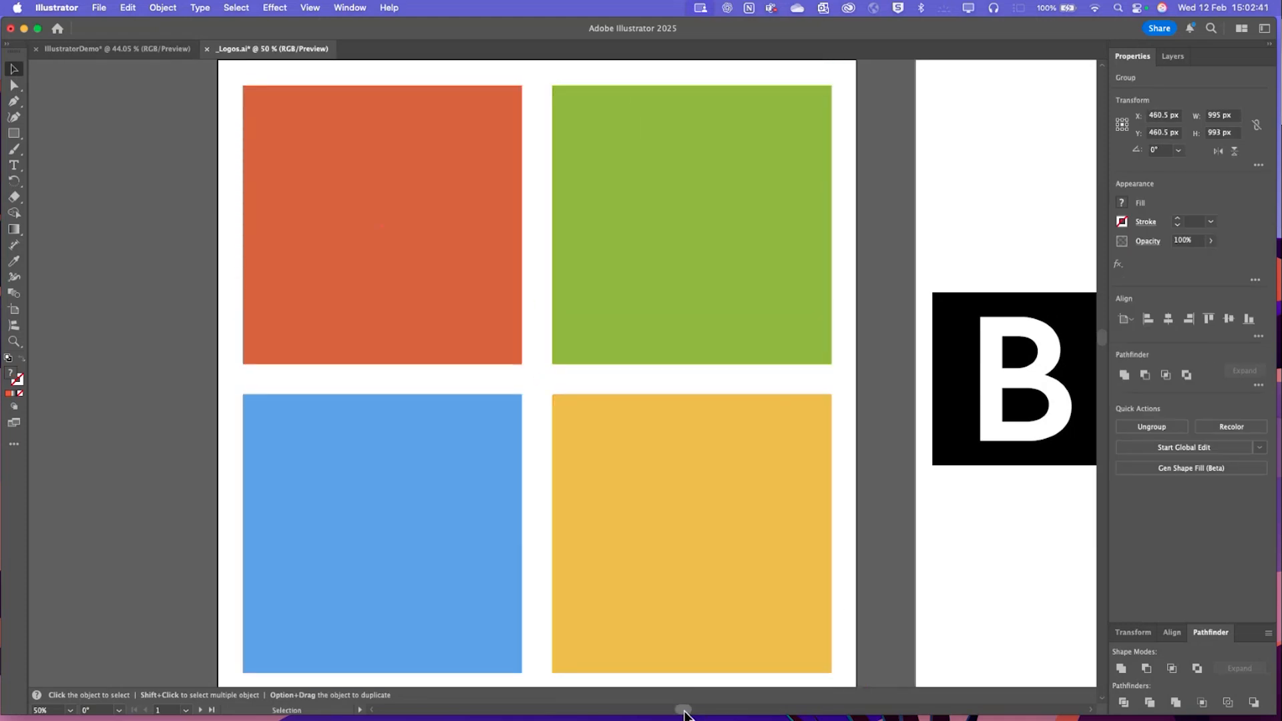
pyautogui.moveTo(681, 712); pyautogui.dragTo(719, 697)
pyautogui.click(574, 254)
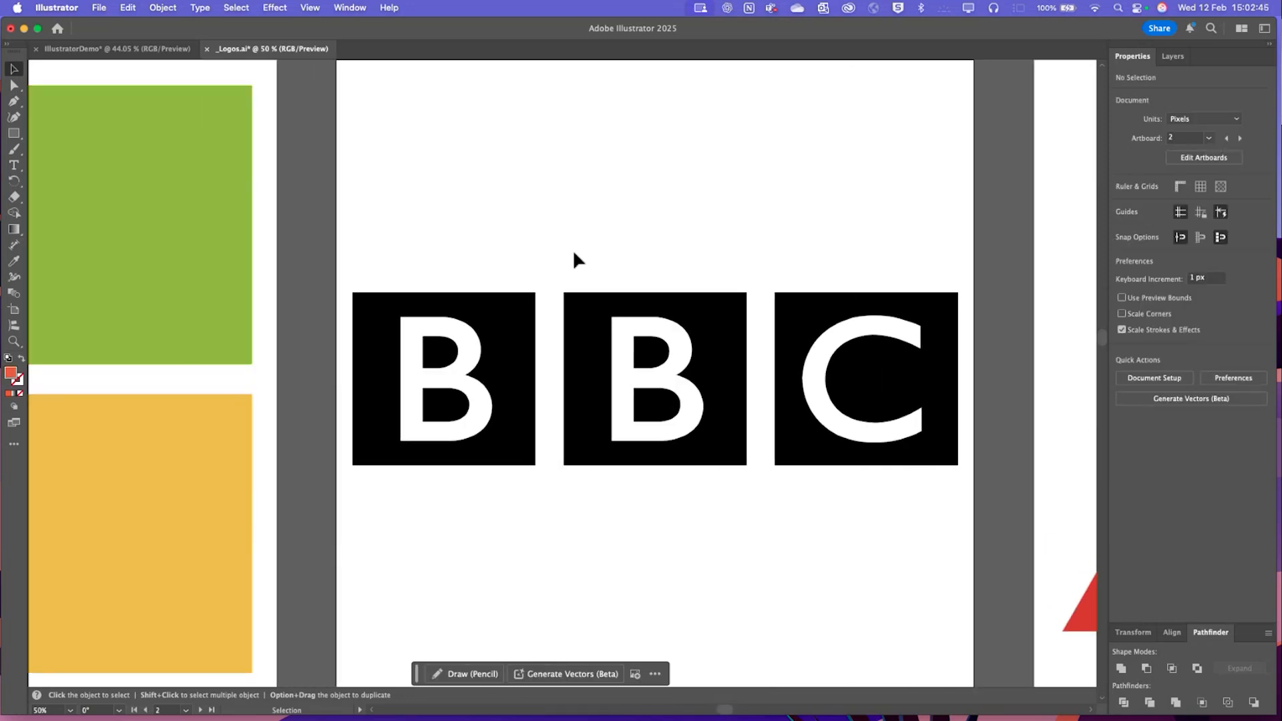
pyautogui.click(18, 138)
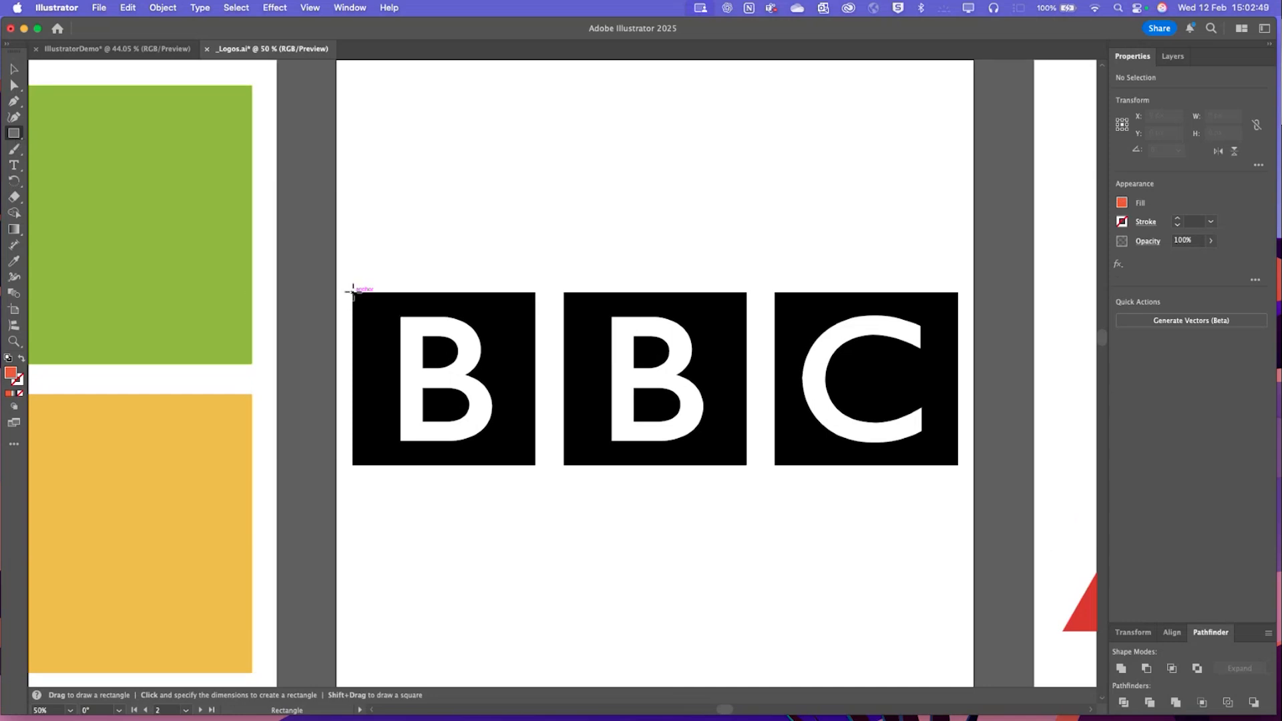
pyautogui.moveTo(353, 293)
pyautogui.mouseDown()
pyautogui.moveTo(544, 472)
pyautogui.moveTo(510, 442)
pyautogui.moveTo(535, 464)
pyautogui.mouseUp()
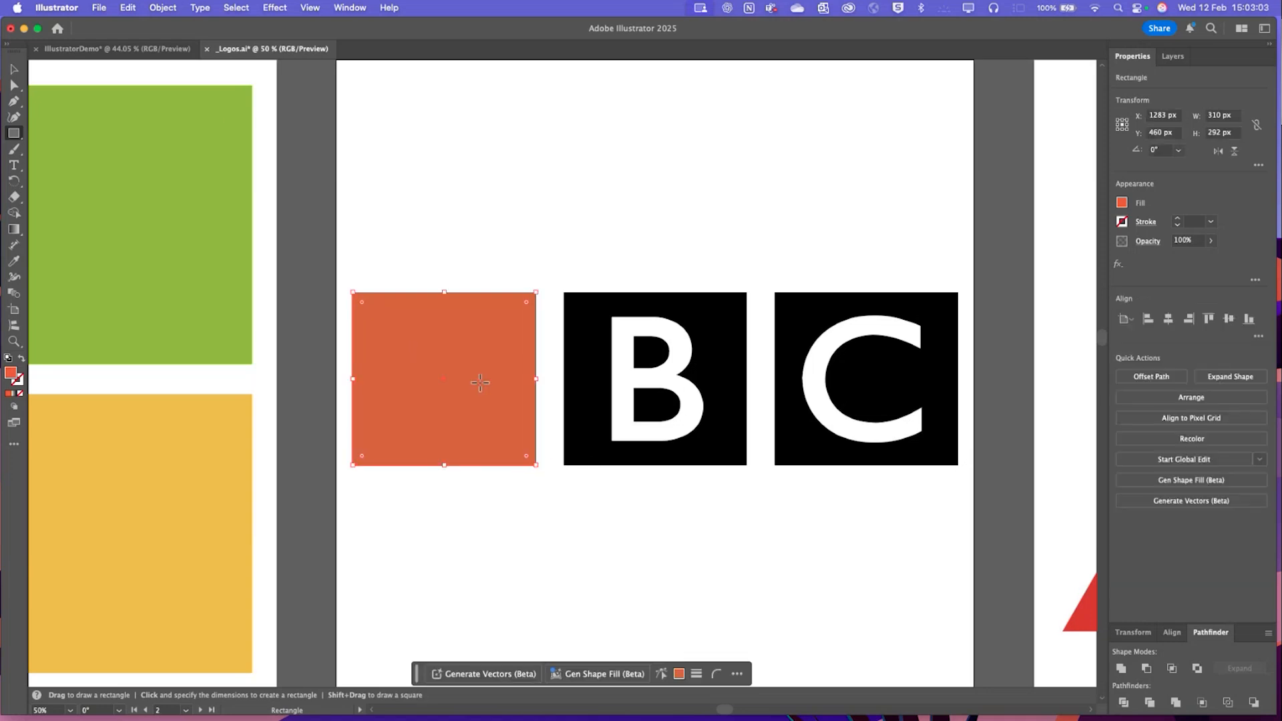
# Move the new rectangle straight up above the first B of the BBC logo and fill it with black
pyautogui.press('v')
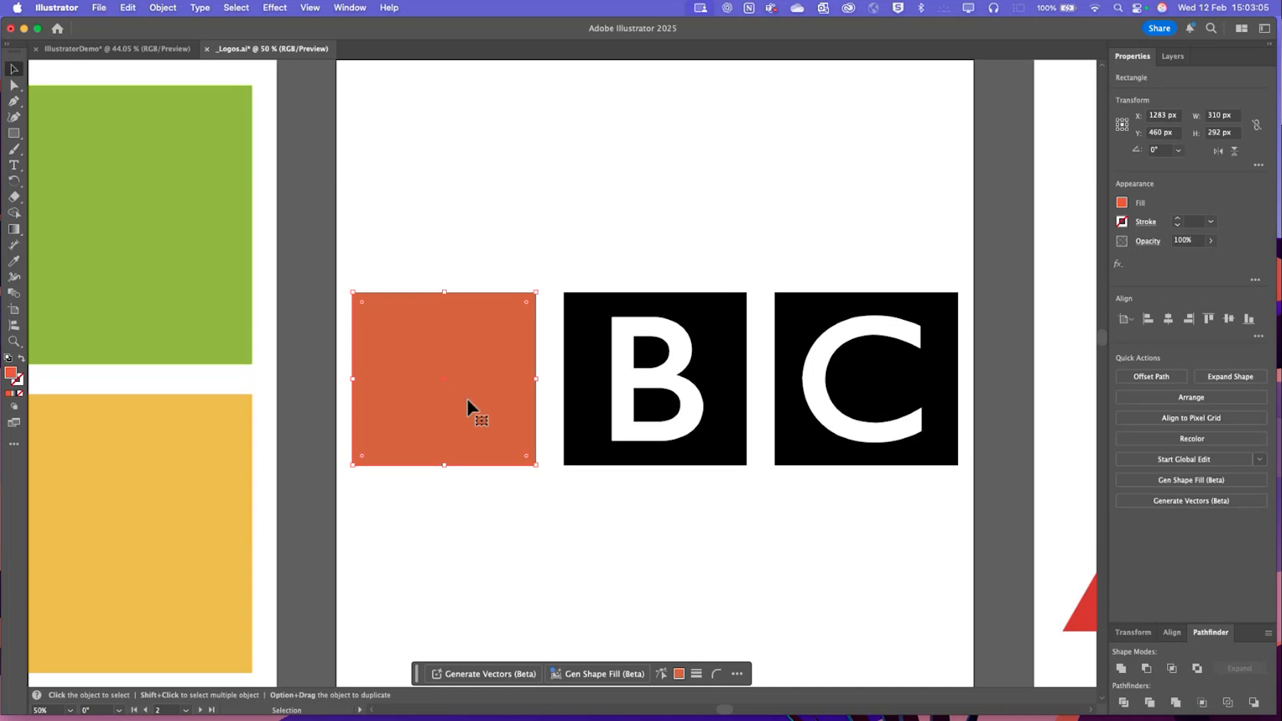
pyautogui.moveTo(468, 399); pyautogui.dragTo(469, 218)
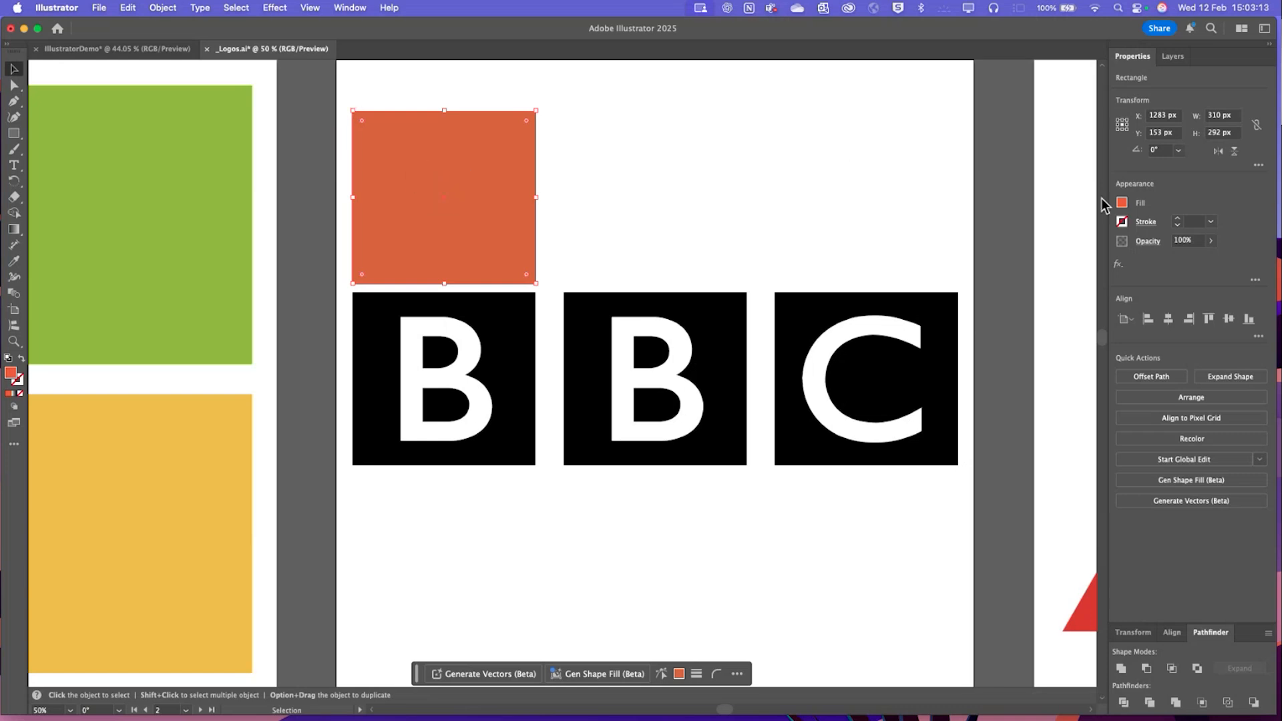
pyautogui.click(1122, 203)
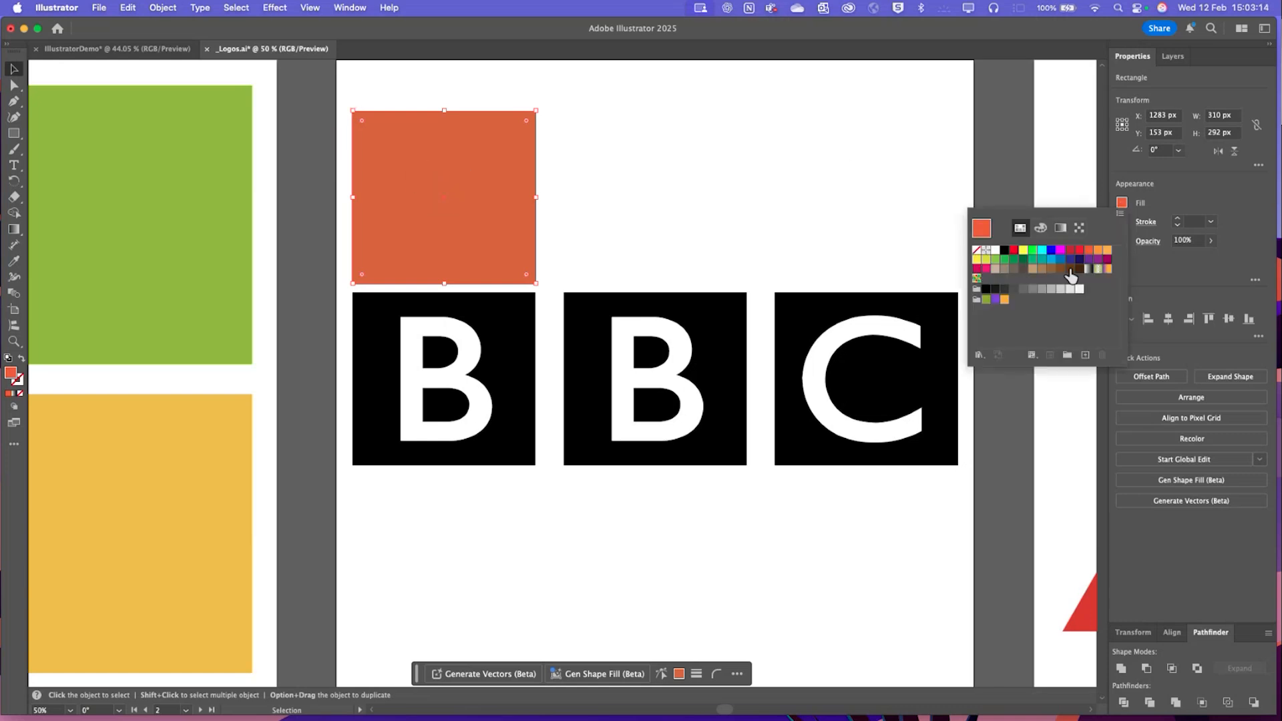
pyautogui.click(1004, 251)
pyautogui.click(707, 187)
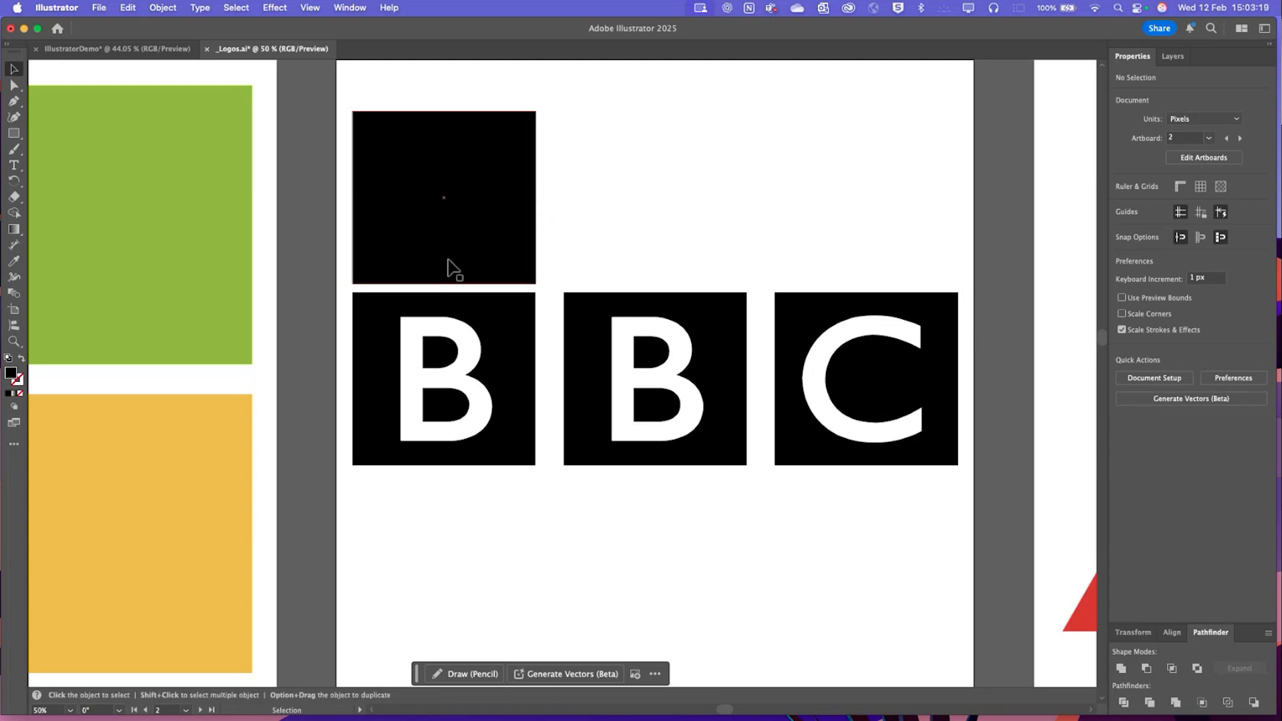
# Try placing a copy of the black rectangle above the second B of the BBC logo, and remove it
pyautogui.moveTo(444, 256); pyautogui.dragTo(658, 250)
pyautogui.press('Delete')
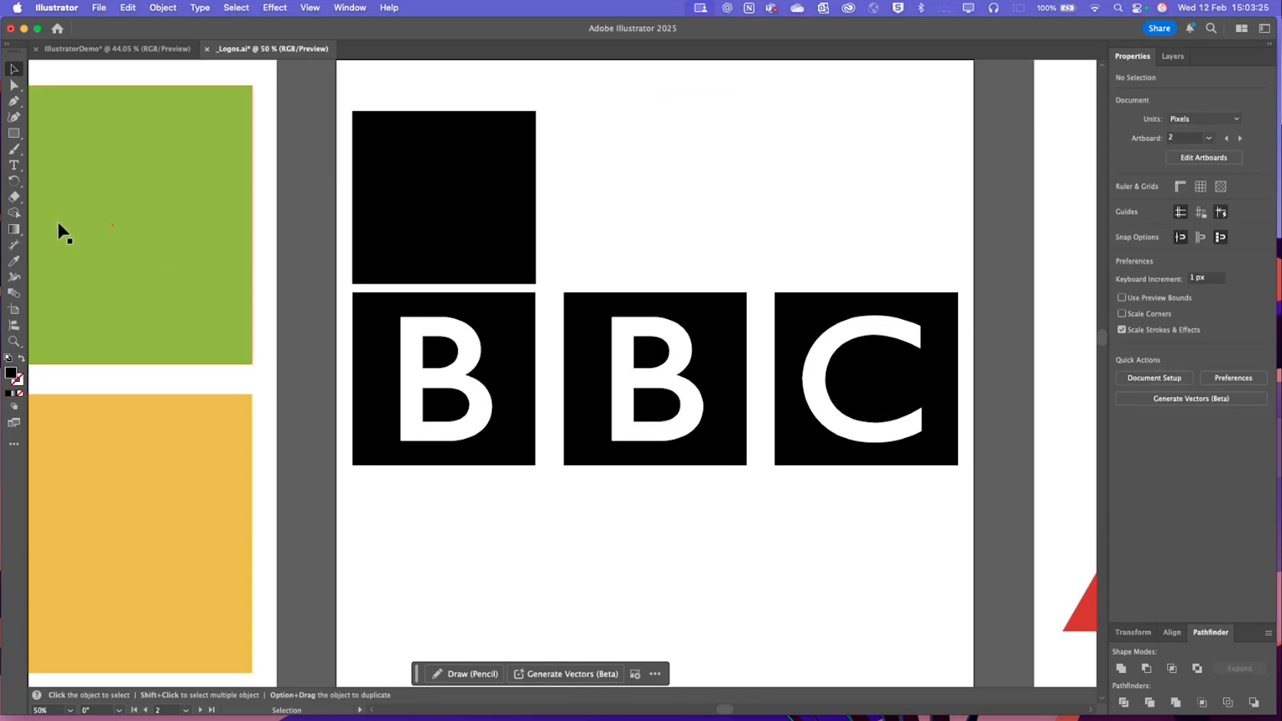
# Add a text frame about 226 by 210 px inside the upper black rectangle, containing a white letter B
pyautogui.click(13, 166)
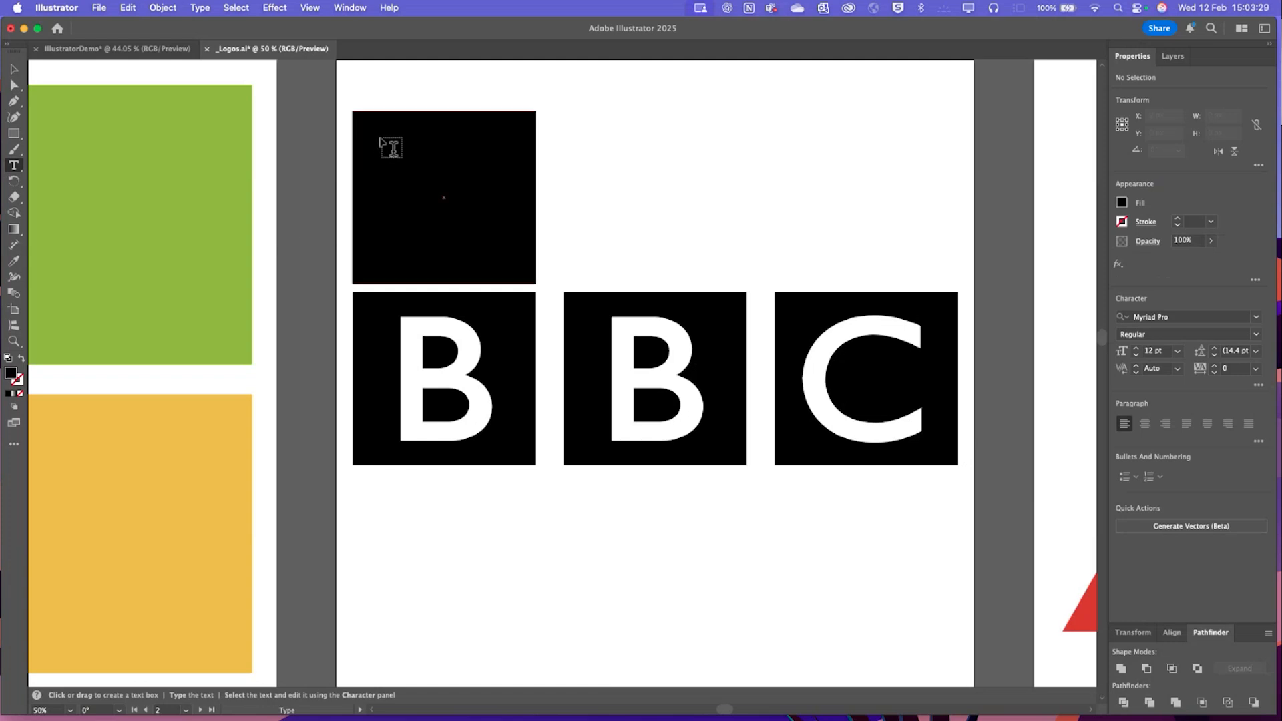
pyautogui.moveTo(381, 137); pyautogui.dragTo(514, 263)
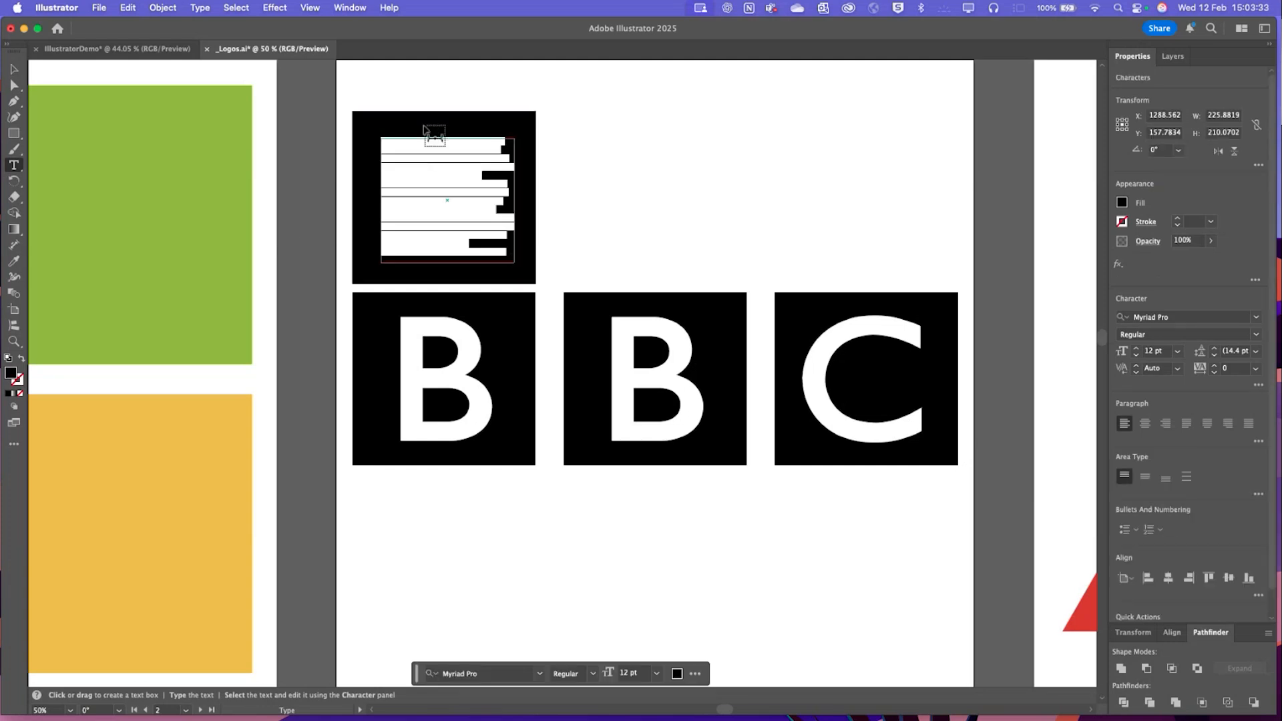
pyautogui.press('BackSpace')
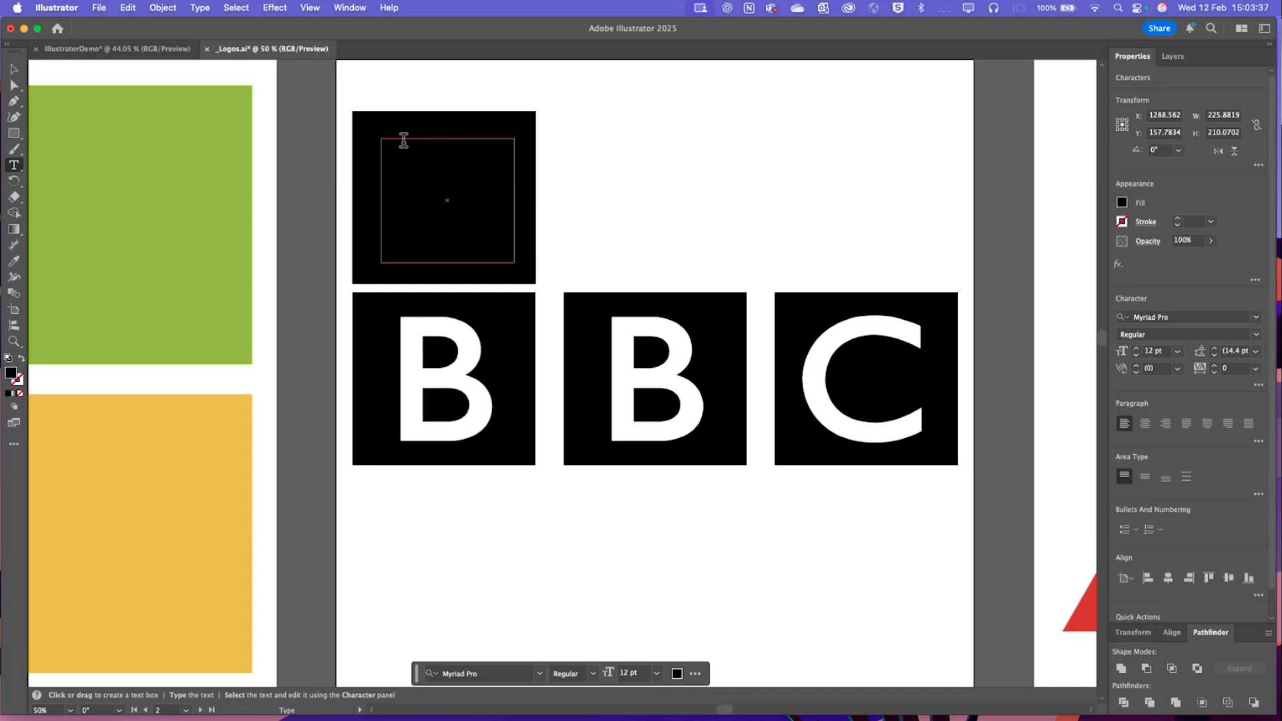
pyautogui.click(1121, 204)
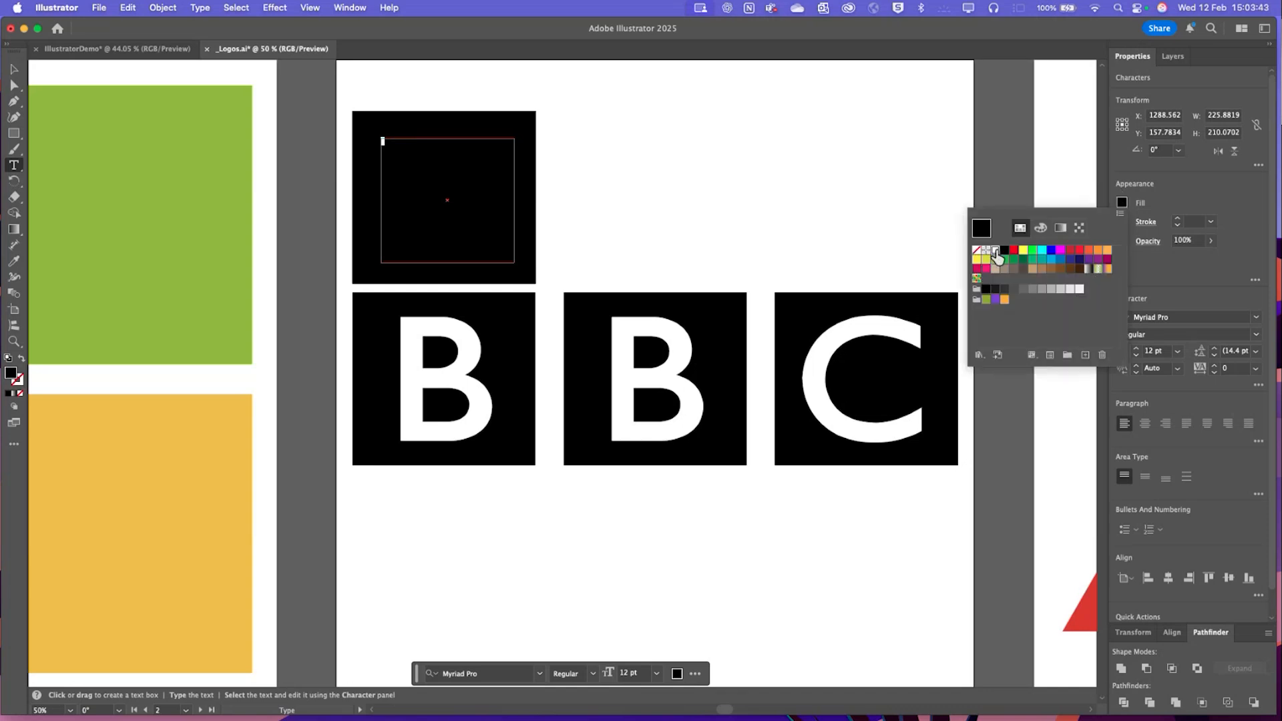
pyautogui.click(995, 251)
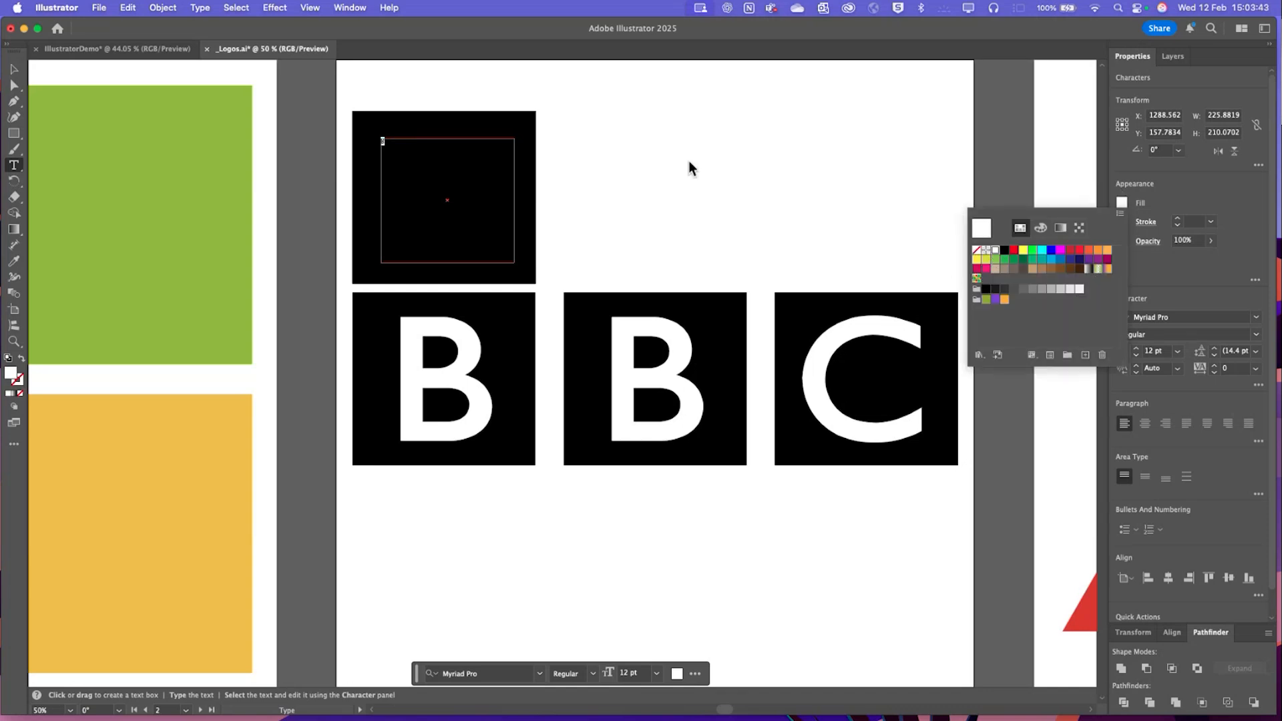
# Browse the font list and its previews for a typeface that resembles the BBC logo lettering
pyautogui.click(1254, 317)
pyautogui.scroll(-5, 1032, 434)
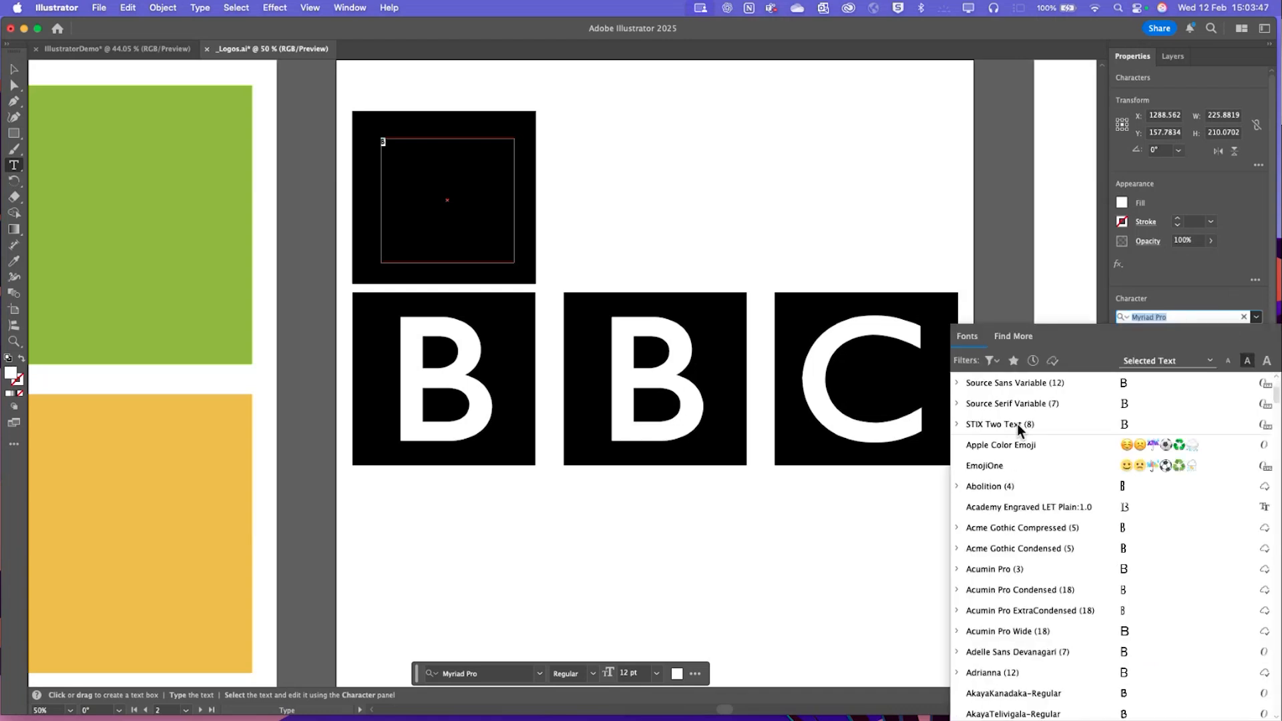
pyautogui.scroll(-15, 1017, 427)
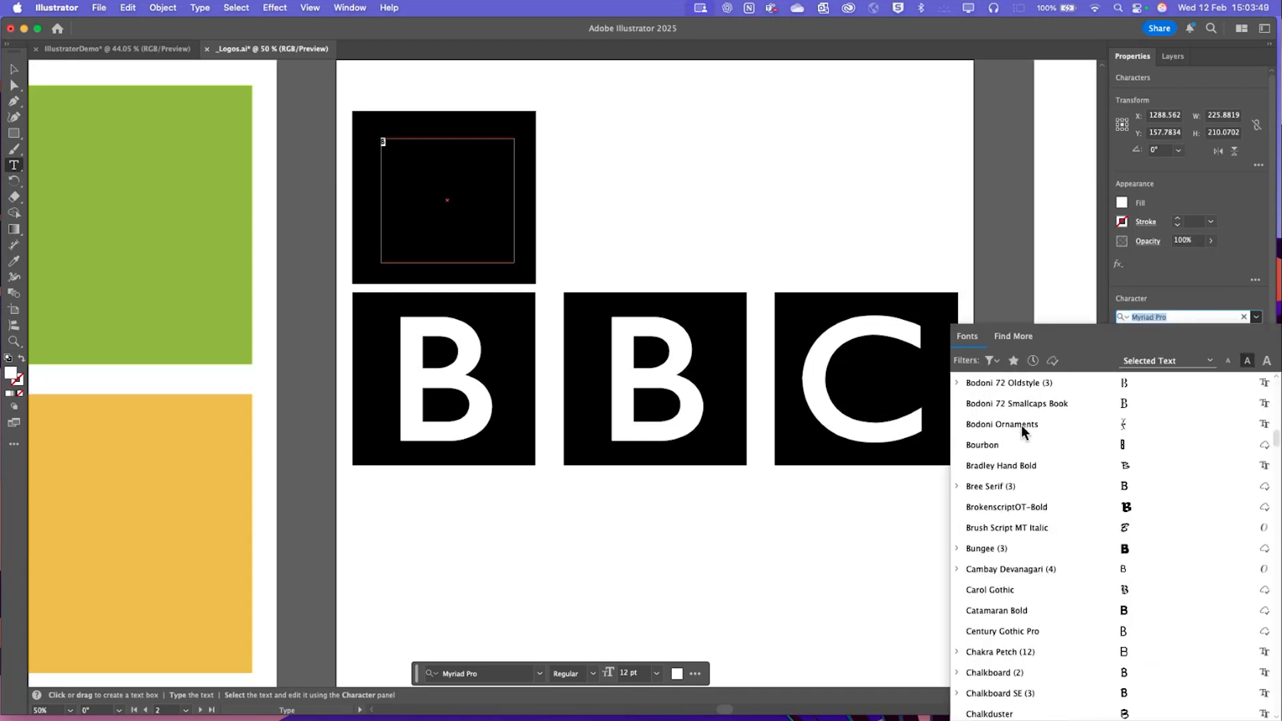
pyautogui.scroll(8, 1020, 424)
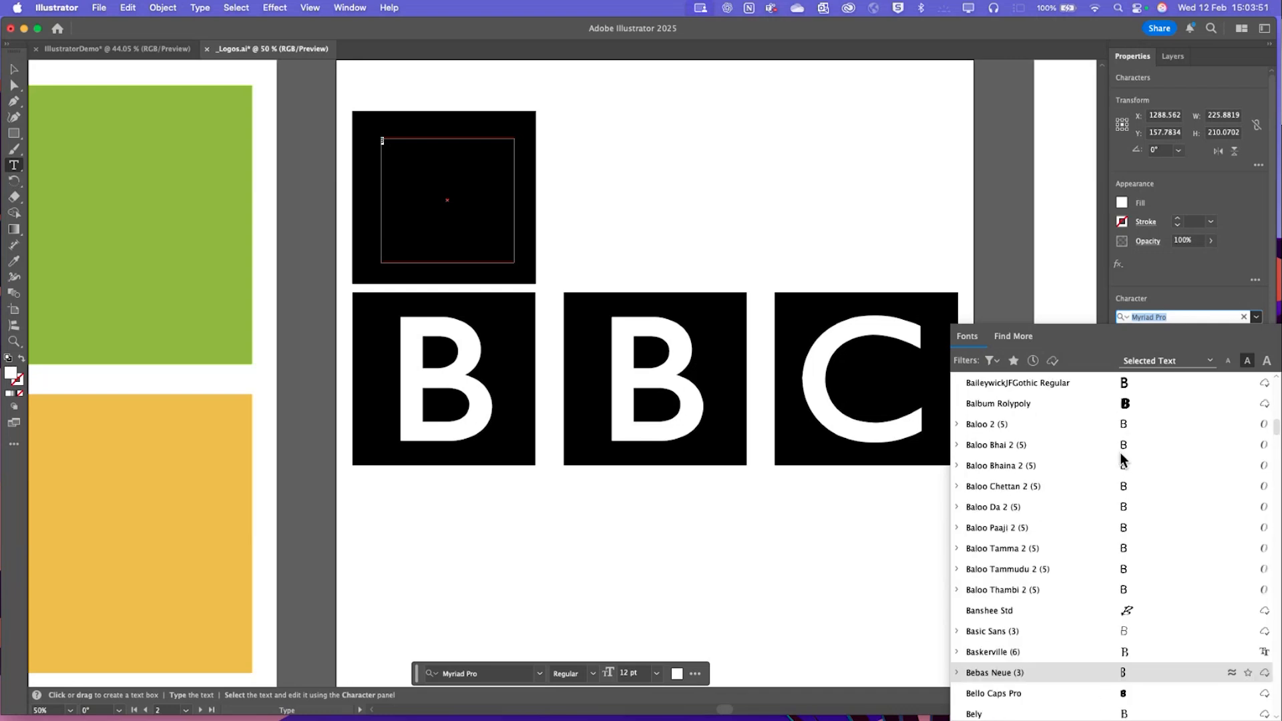
pyautogui.scroll(5, 1120, 459)
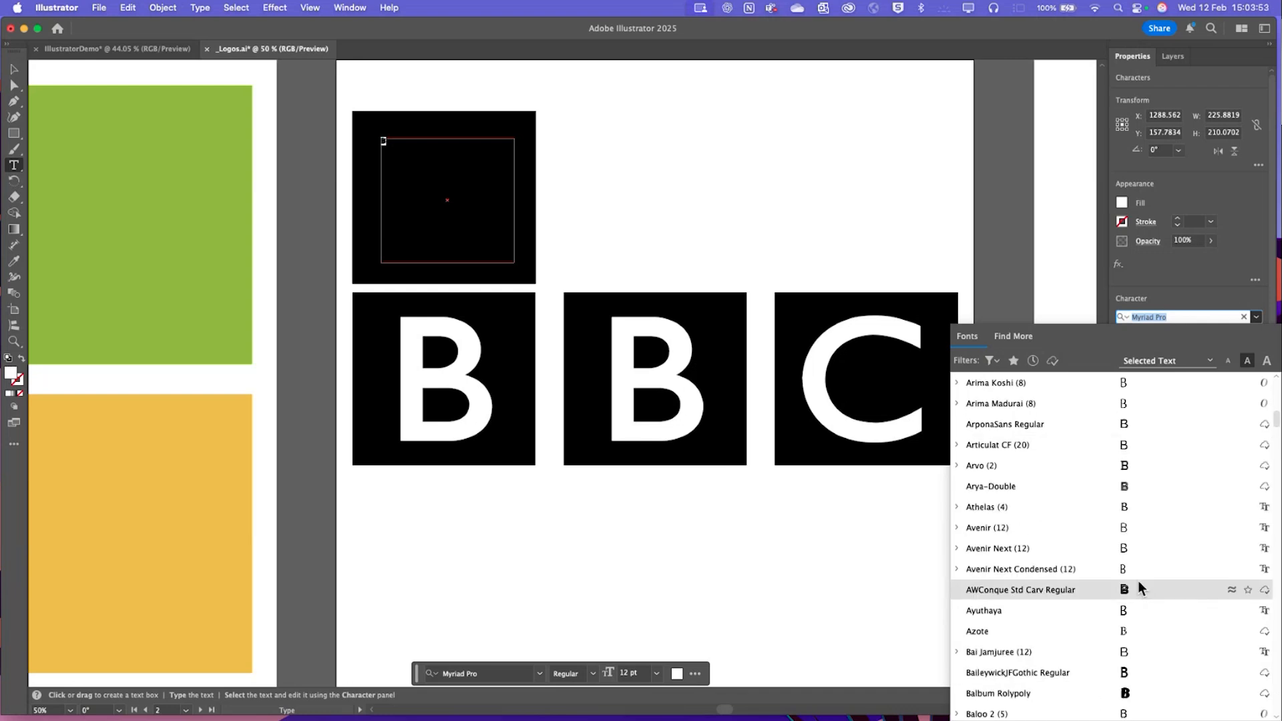
pyautogui.scroll(-6, 1137, 578)
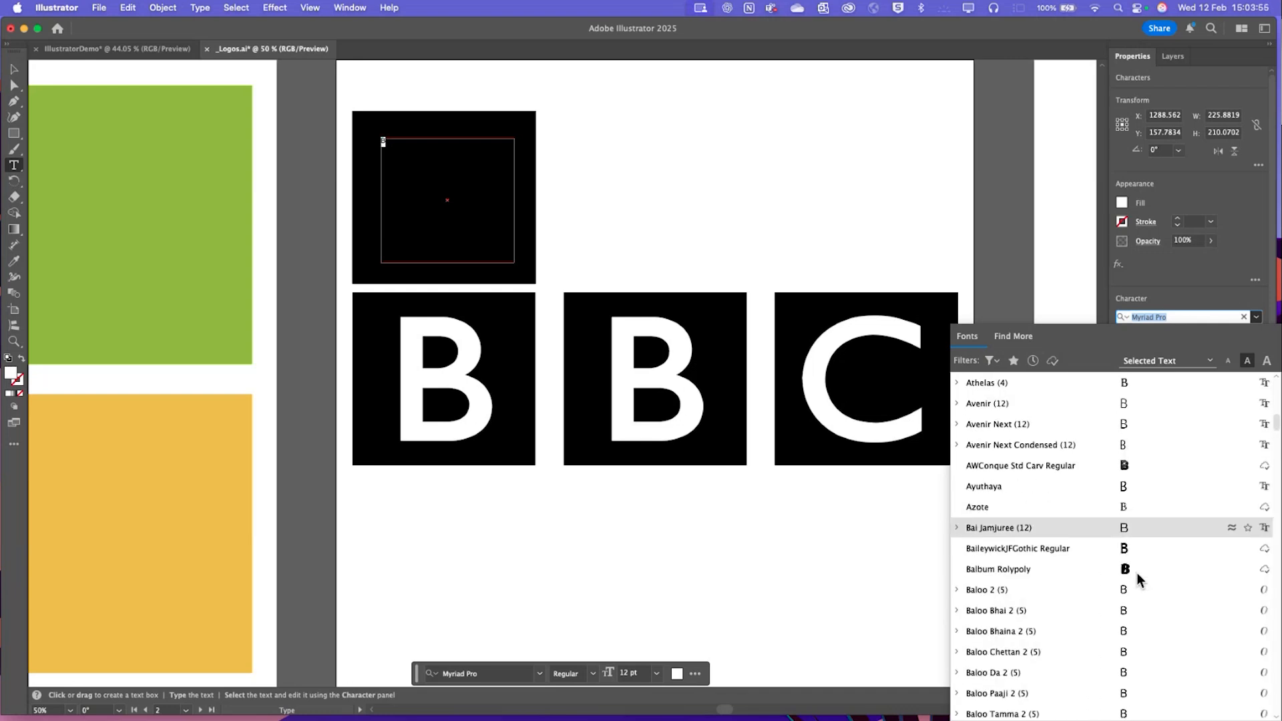
pyautogui.scroll(-2, 1134, 567)
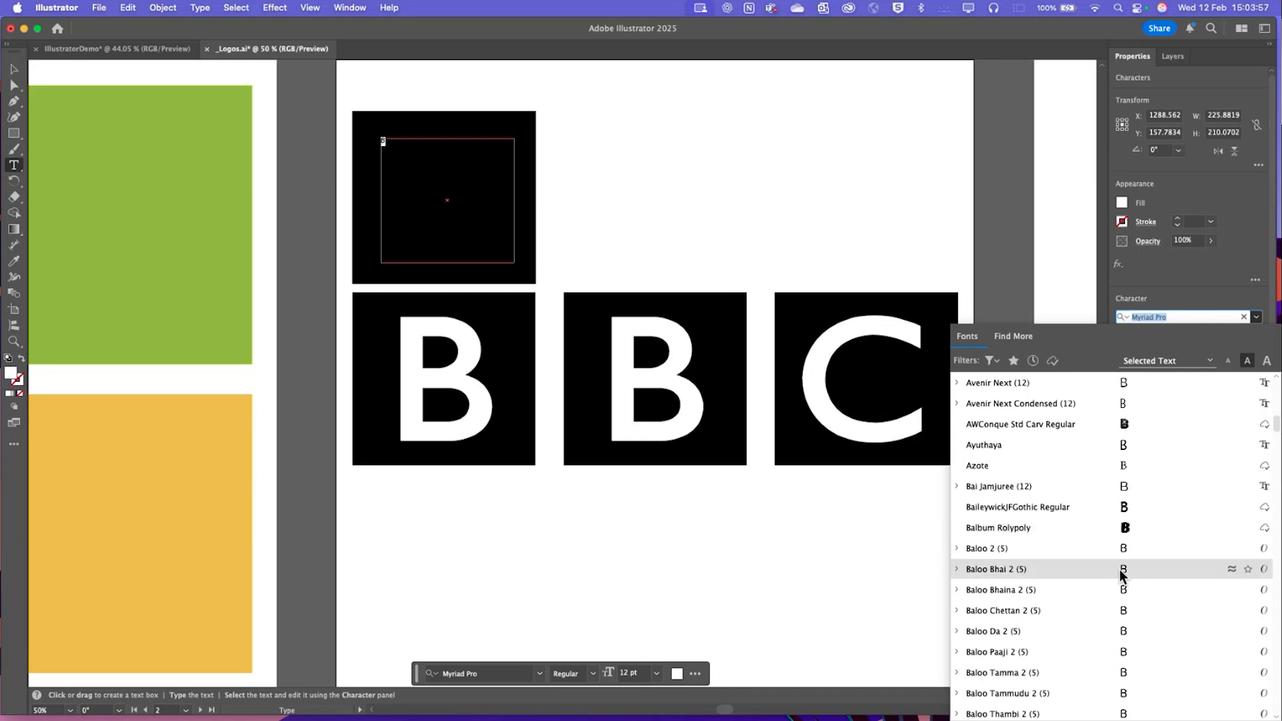
pyautogui.scroll(1, 1100, 535)
pyautogui.scroll(-6, 1100, 534)
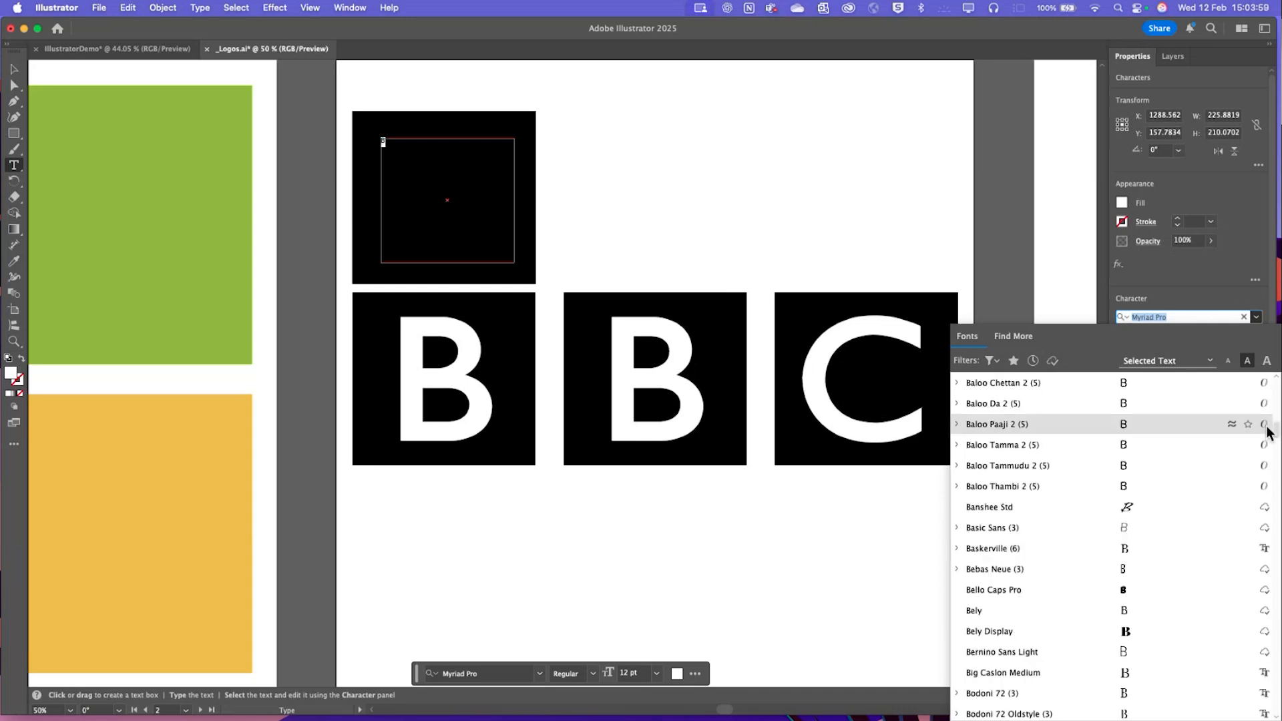
pyautogui.moveTo(1275, 433); pyautogui.dragTo(1276, 560)
# Search the font list for "rei" and "riet", and clear the search
pyautogui.write('r')
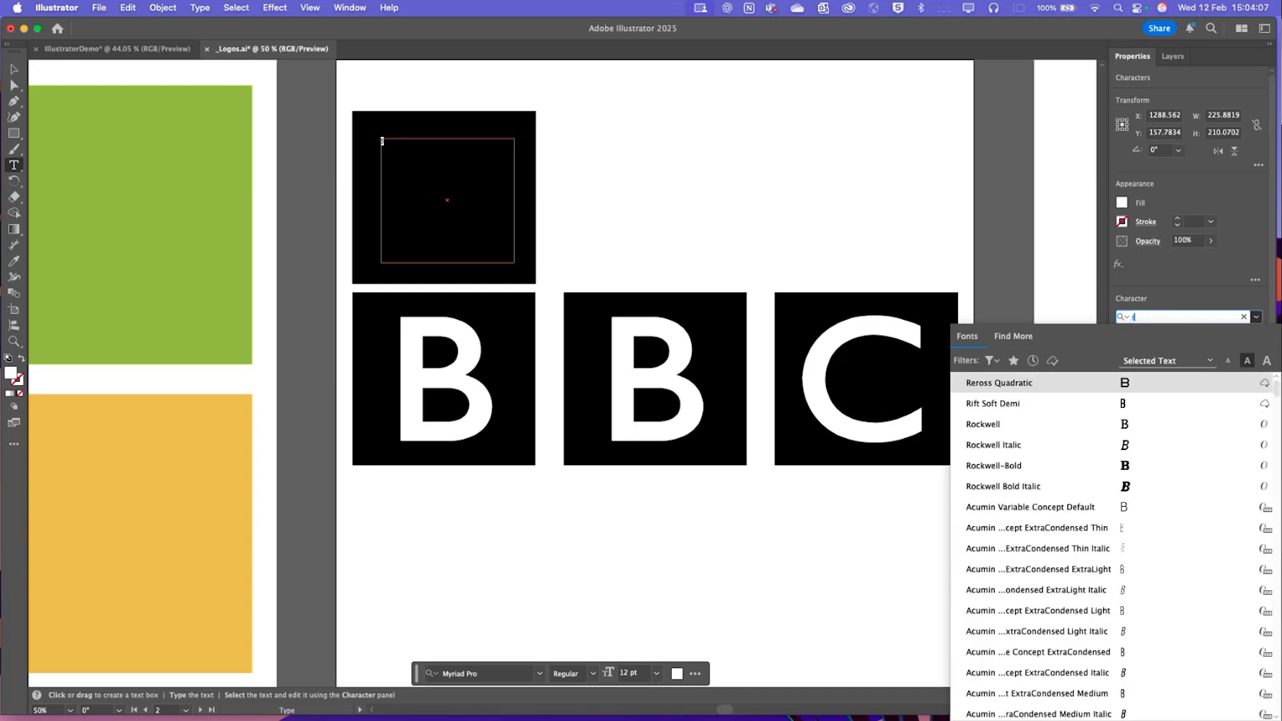
pyautogui.write('e')
pyautogui.scroll(-2, 1016, 494)
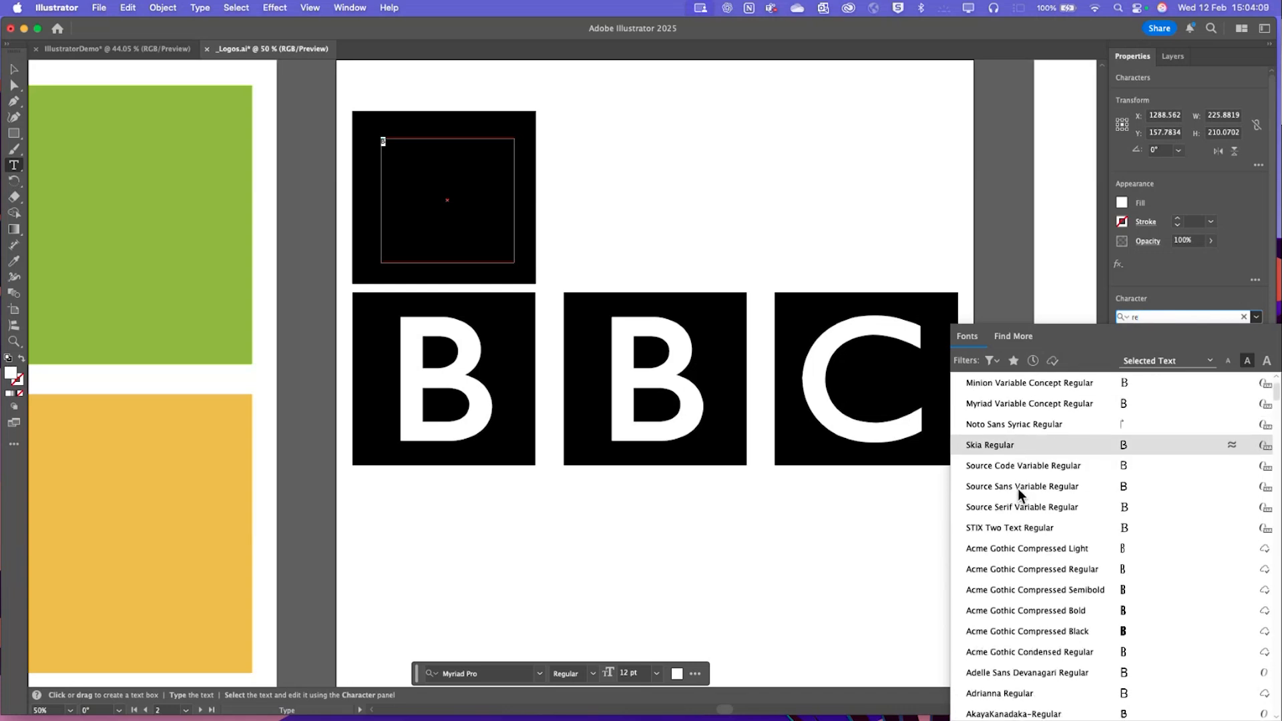
pyautogui.write('i')
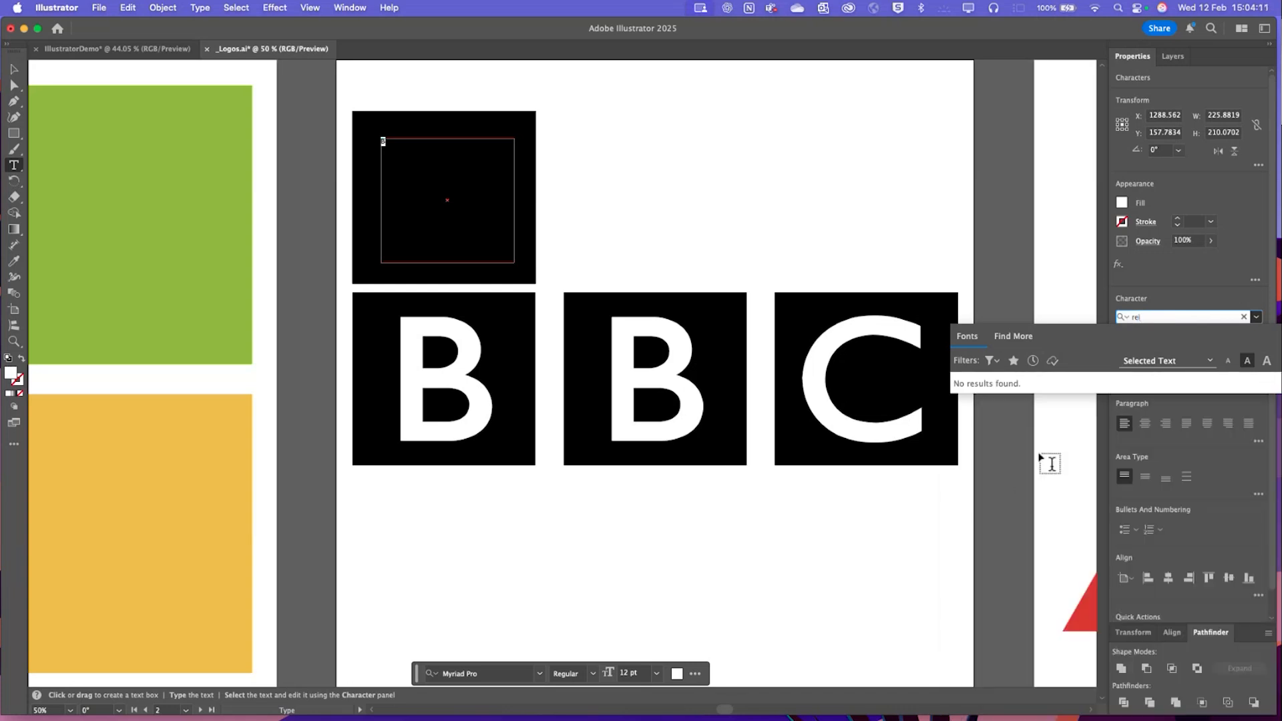
pyautogui.press('BackSpace')
pyautogui.press('BackSpace')
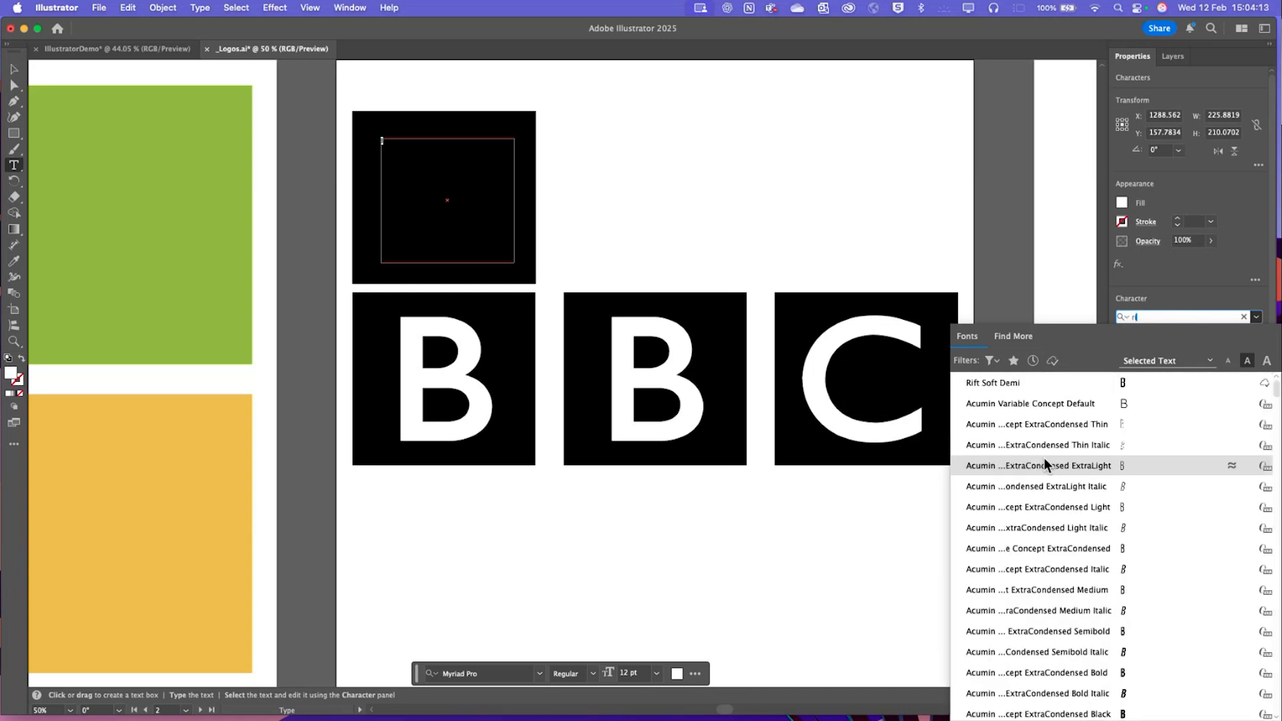
pyautogui.write('iet')
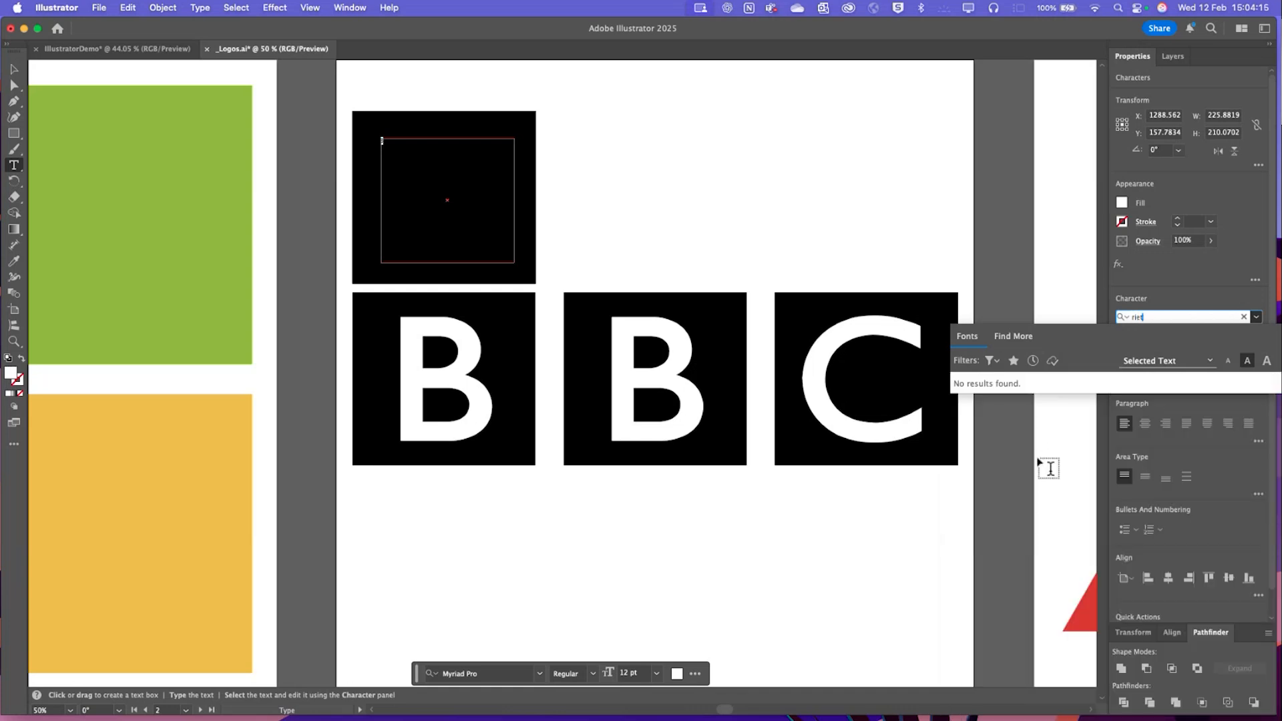
pyautogui.press('BackSpace')
pyautogui.press('BackSpace')
pyautogui.press('BackSpace')
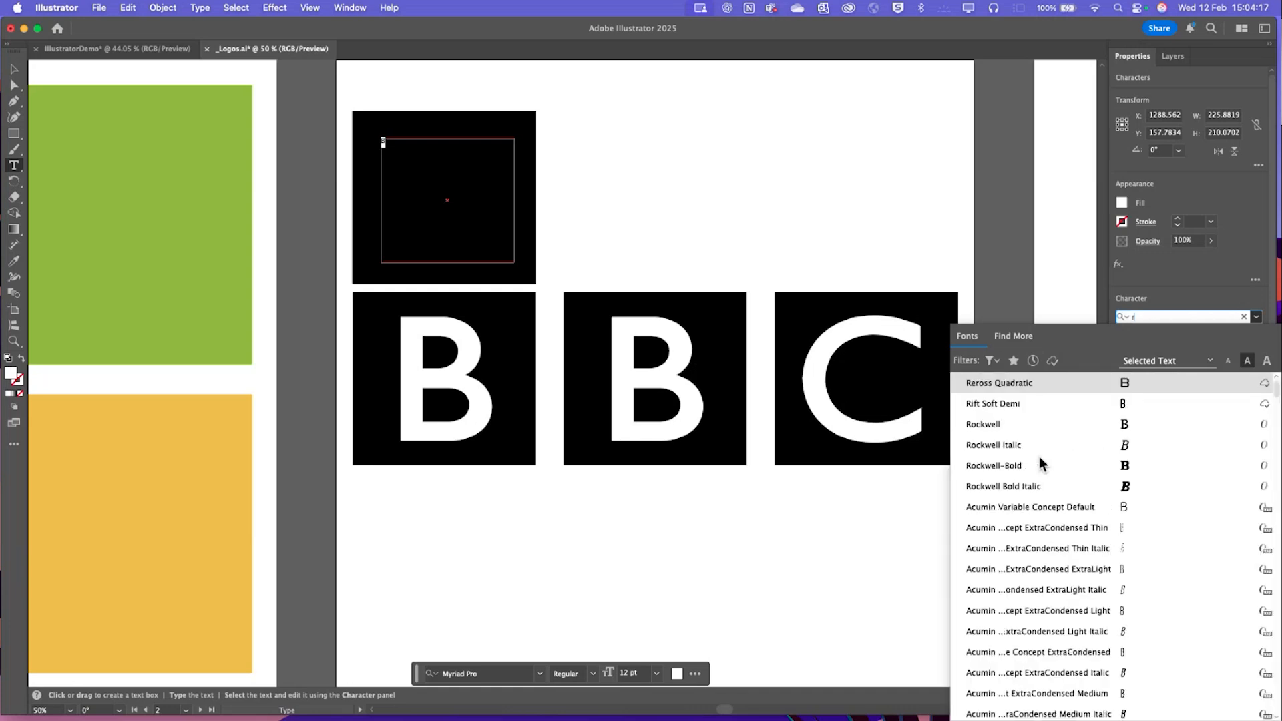
pyautogui.press('BackSpace')
# Search the font list for "bbc" and clear the search
pyautogui.write('bb')
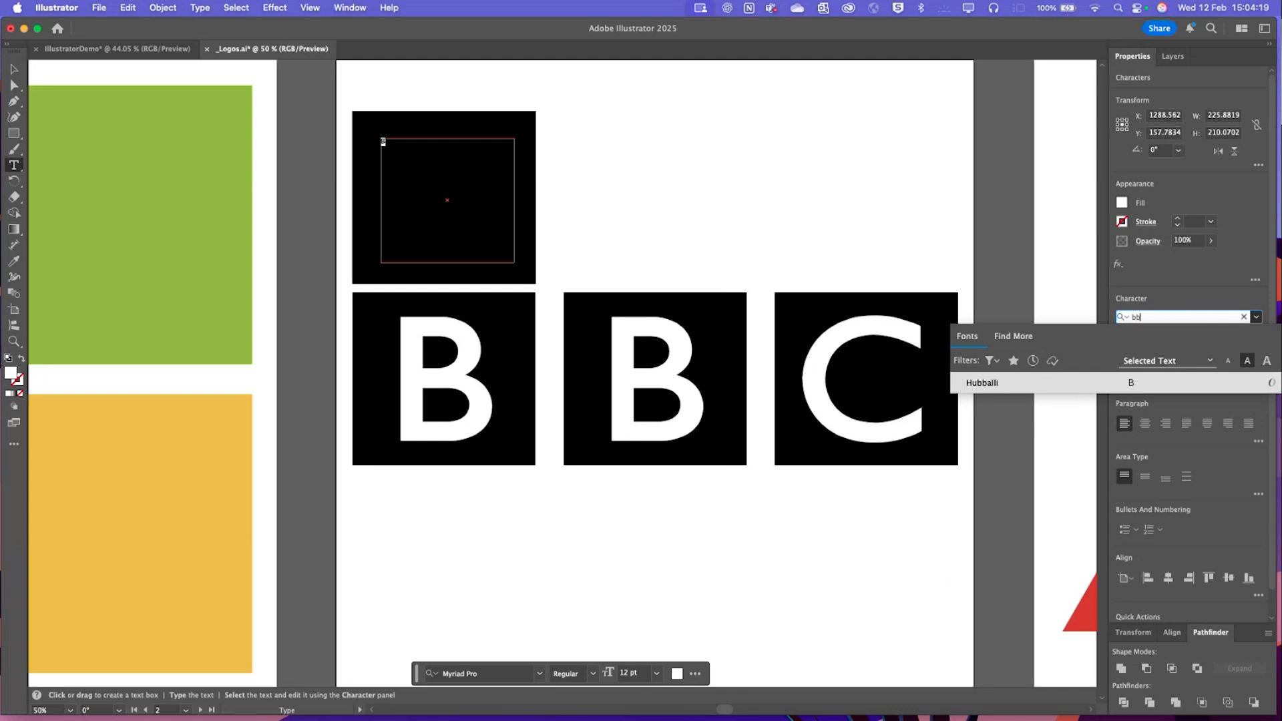
pyautogui.write('v')
pyautogui.press('BackSpace')
pyautogui.write('c')
pyautogui.press('BackSpace')
pyautogui.press('BackSpace')
pyautogui.press('BackSpace')
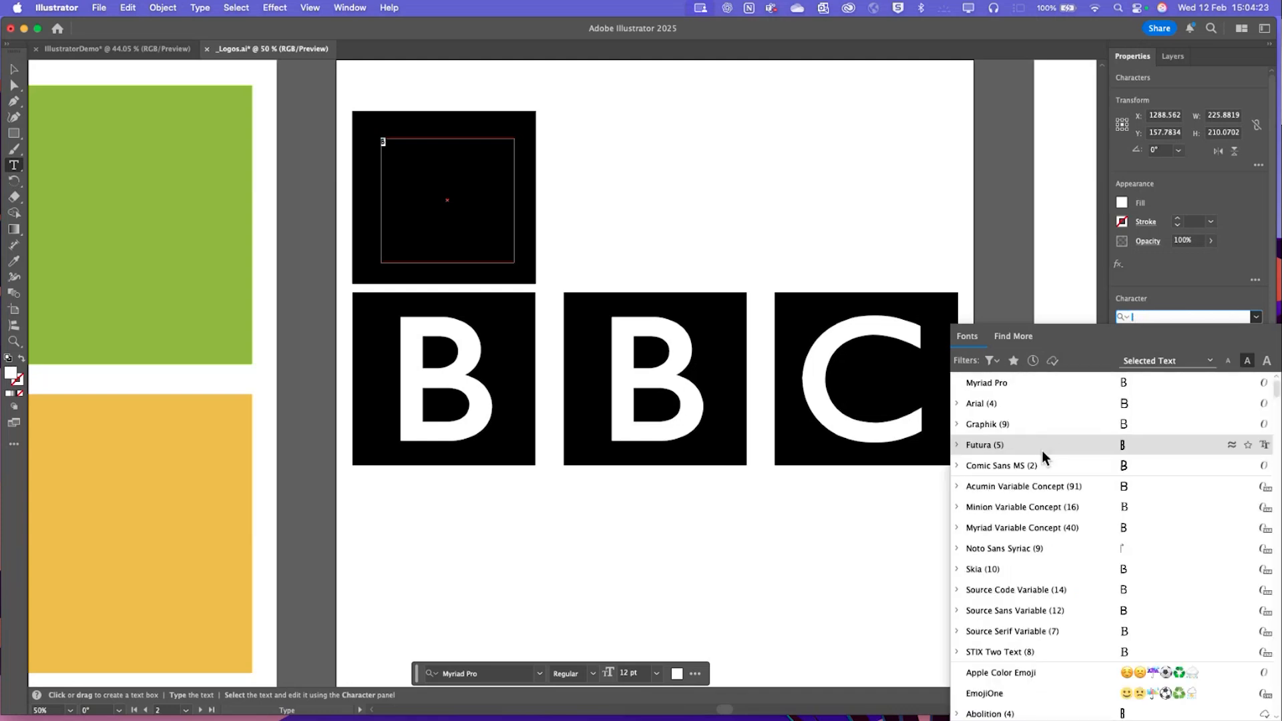
# Search the font list for "sans" and "reith", and clear the search
pyautogui.write('sans')
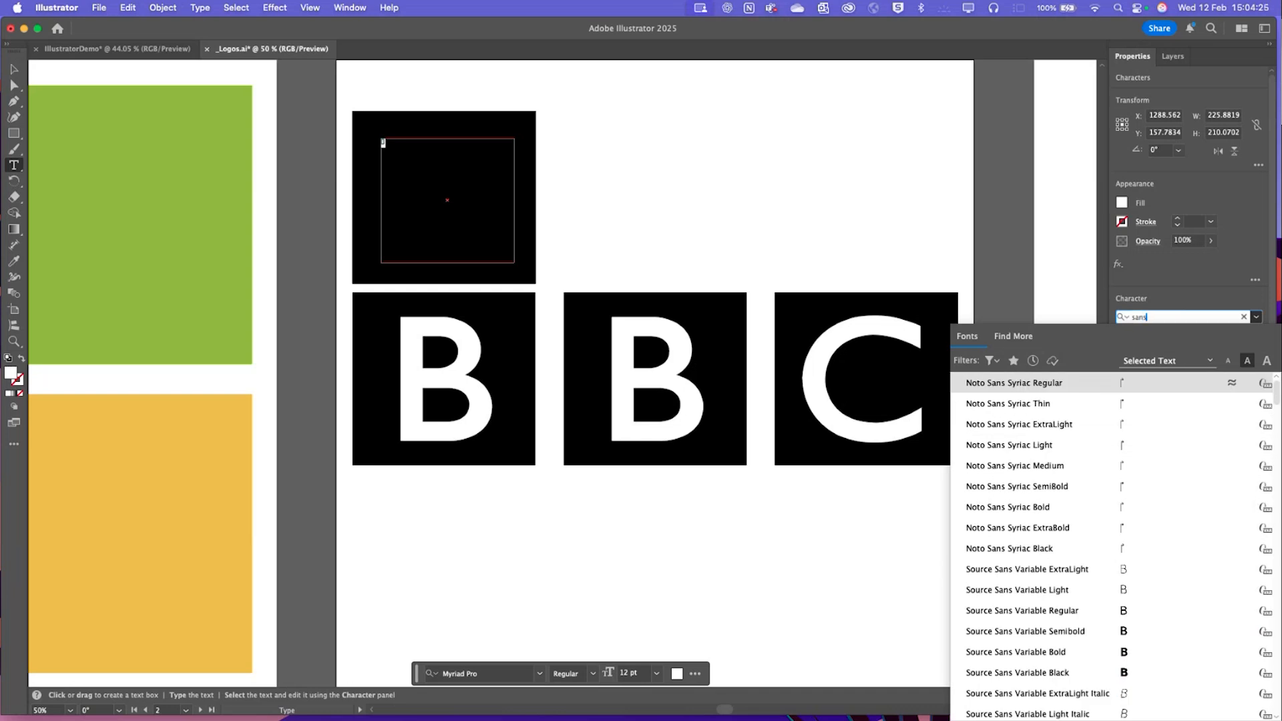
pyautogui.scroll(-5, 1032, 453)
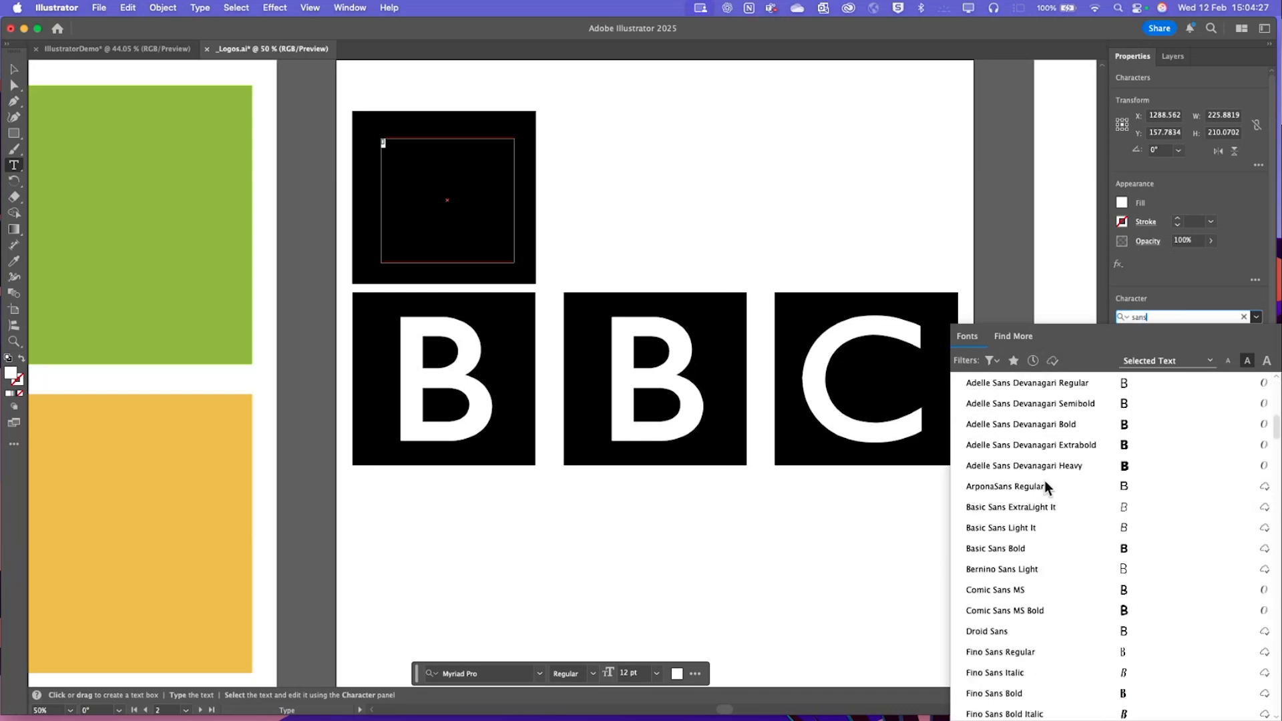
pyautogui.click(1115, 317)
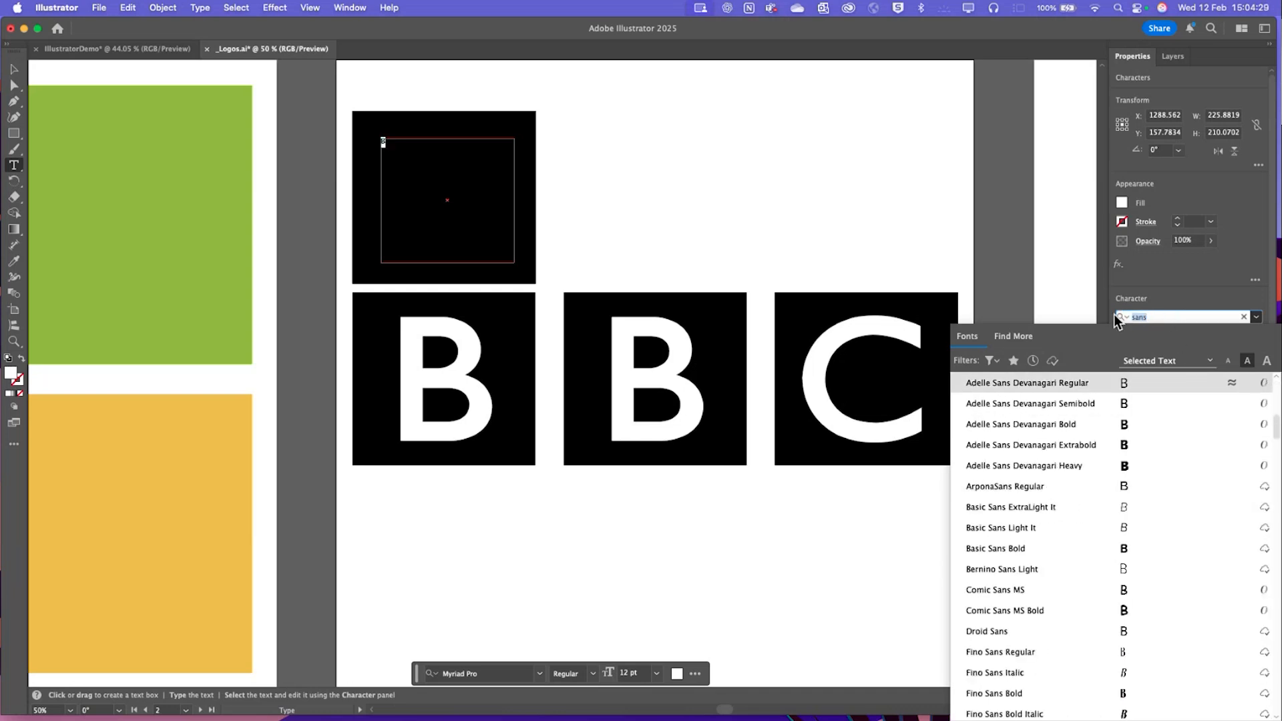
pyautogui.write('reith')
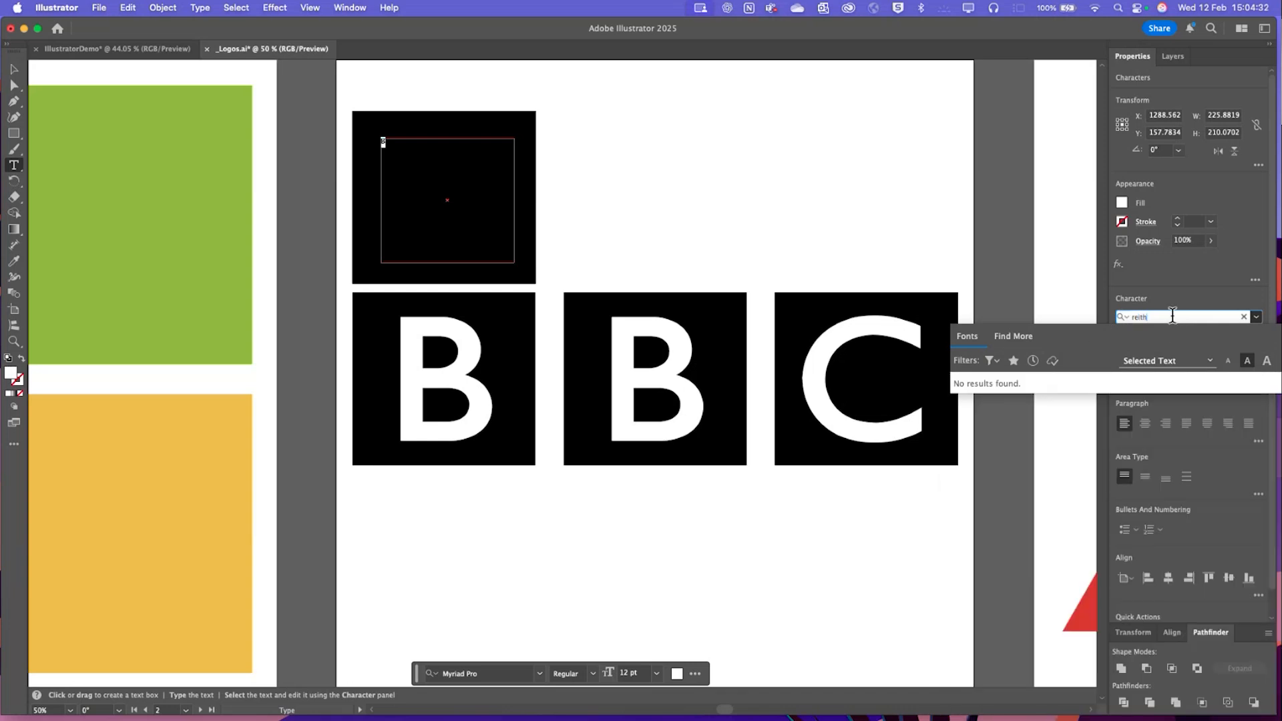
pyautogui.moveTo(1172, 315); pyautogui.dragTo(1120, 324)
pyautogui.press('BackSpace')
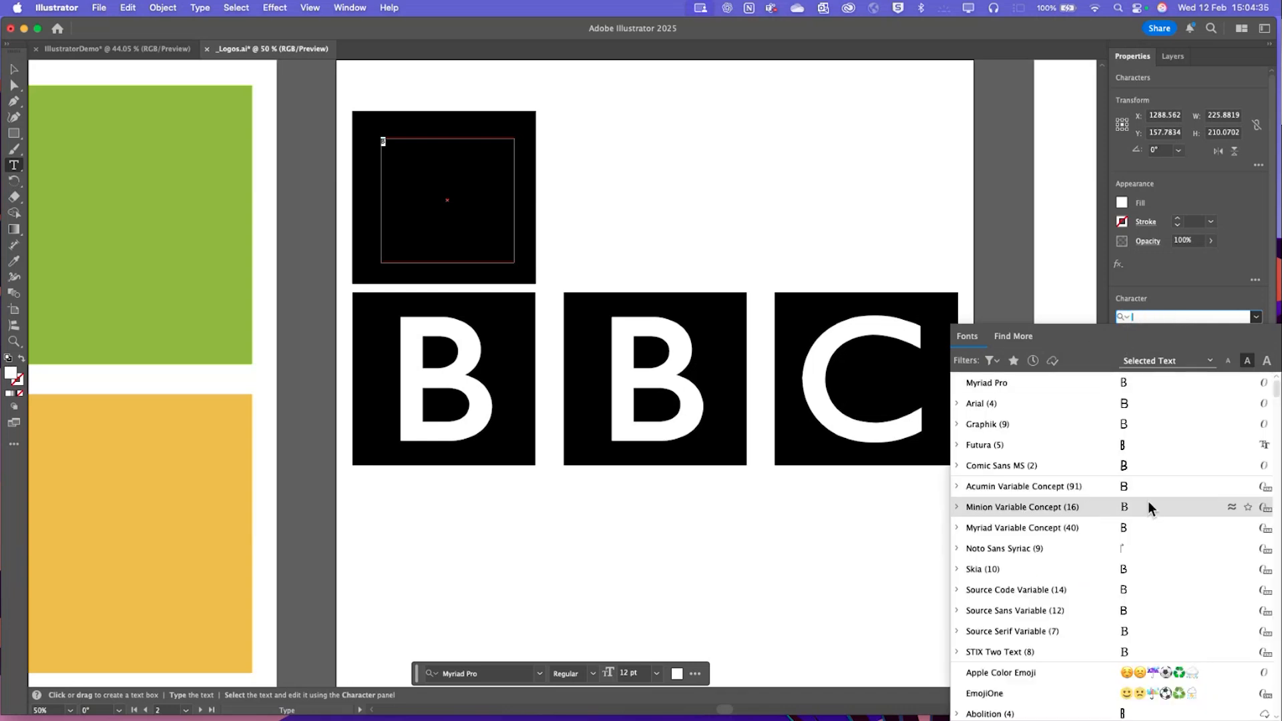
# Set the font of the letter B to Arial Black
pyautogui.scroll(-10, 1135, 500)
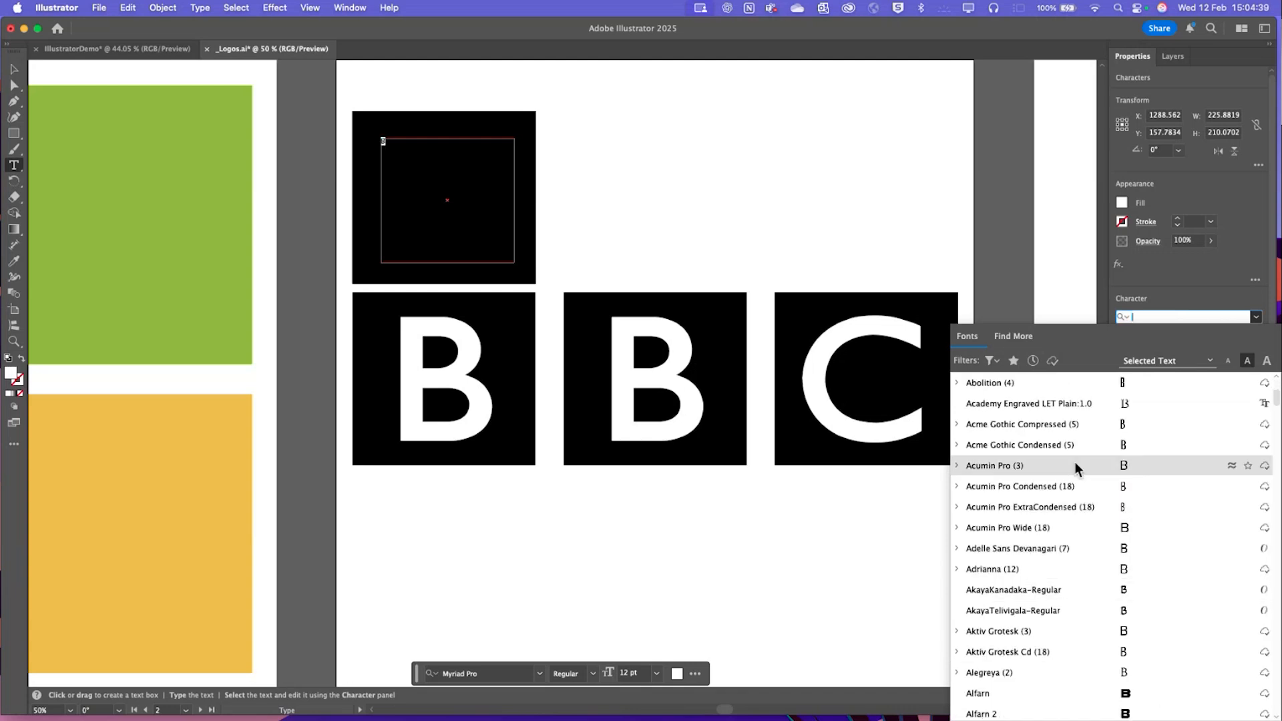
pyautogui.scroll(-5, 1021, 473)
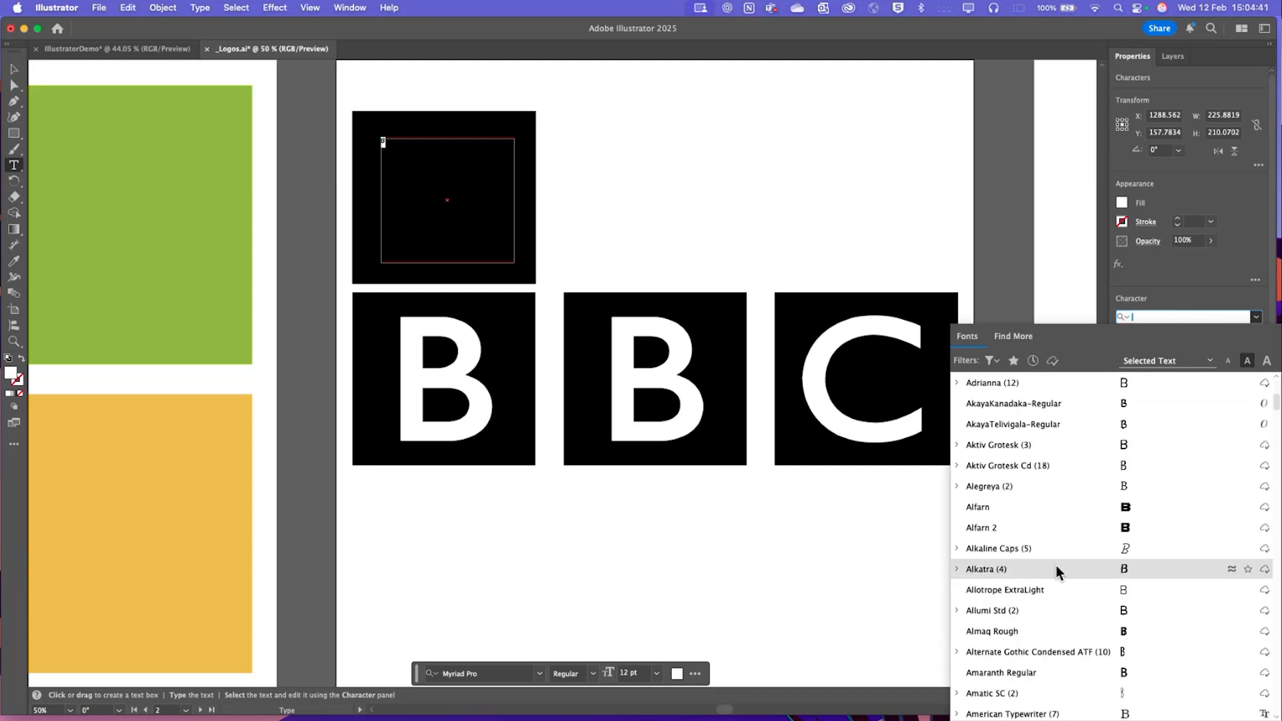
pyautogui.scroll(-15, 1053, 564)
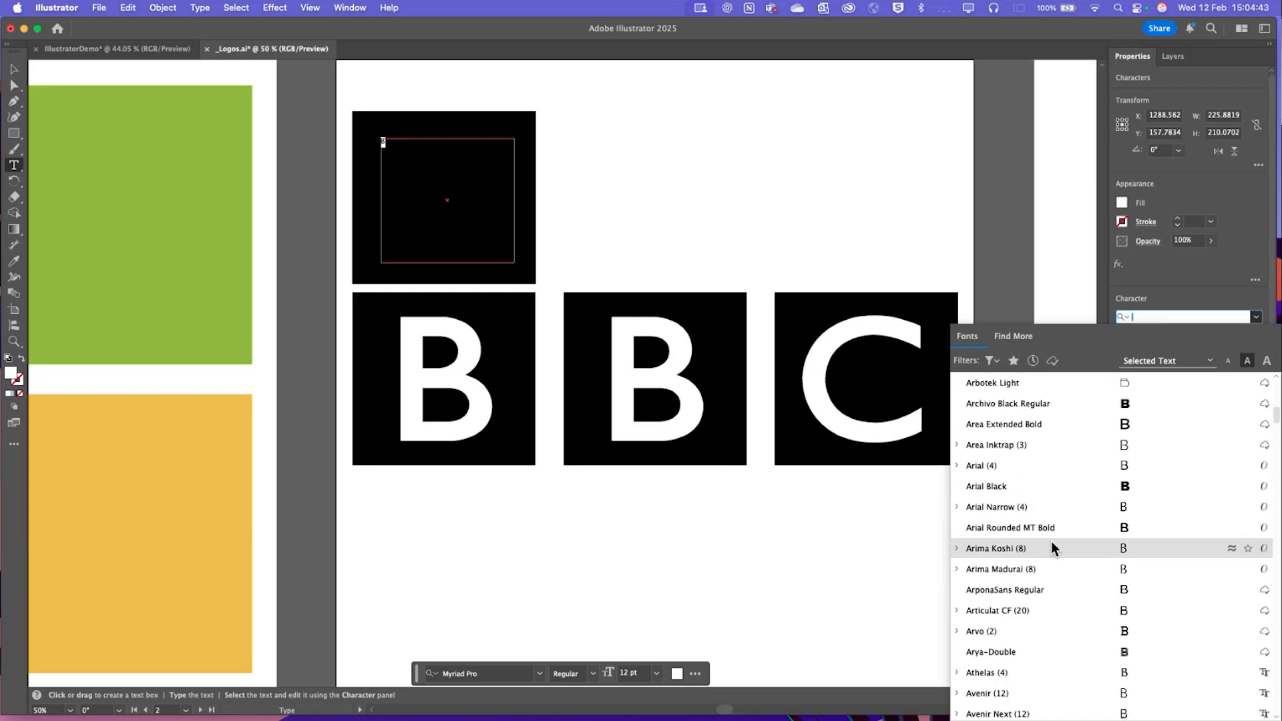
pyautogui.click(1061, 485)
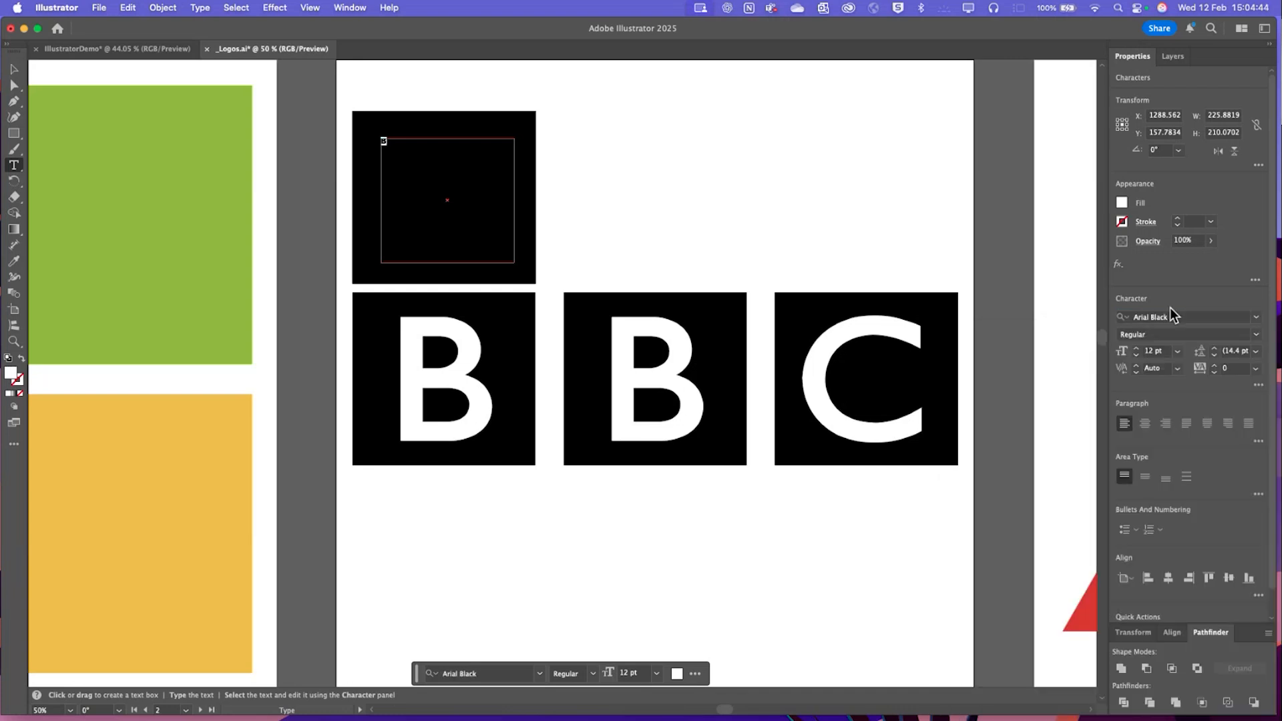
# Enlarge the letter B in the upper black rectangle to a font size of 285 pt and deselect it
pyautogui.click(1180, 350)
pyautogui.click(1205, 590)
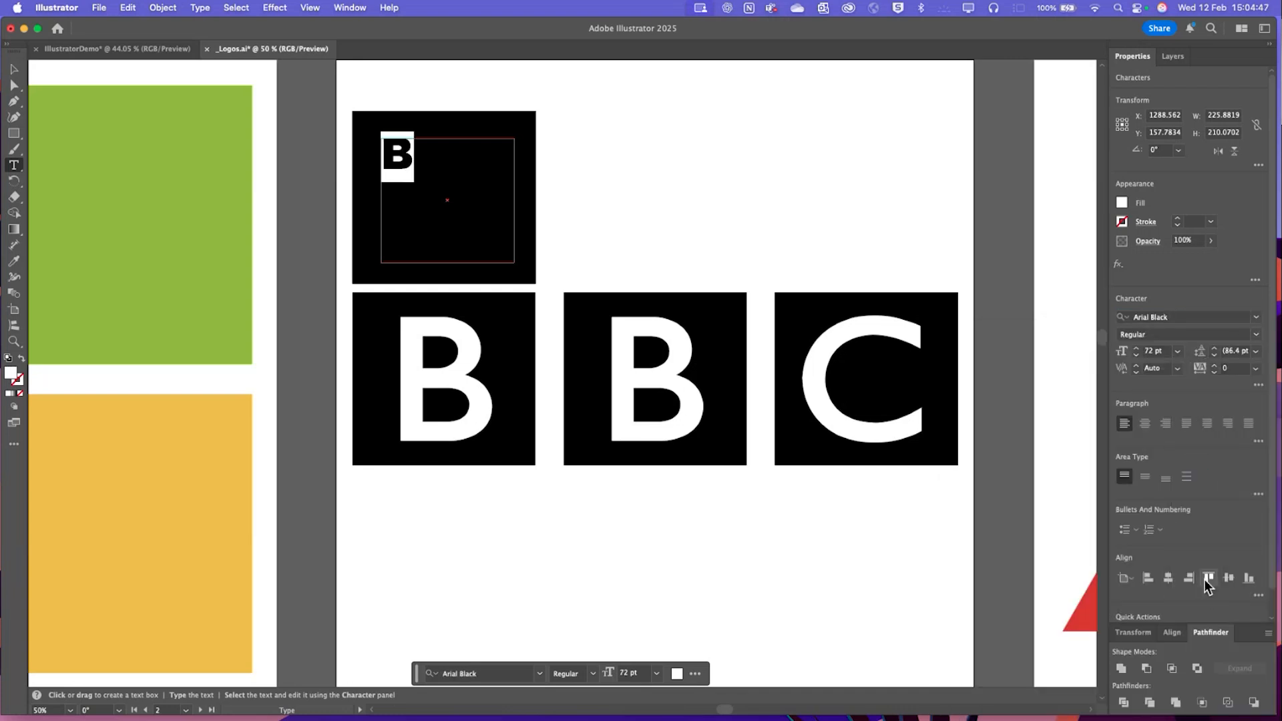
pyautogui.click(1158, 352)
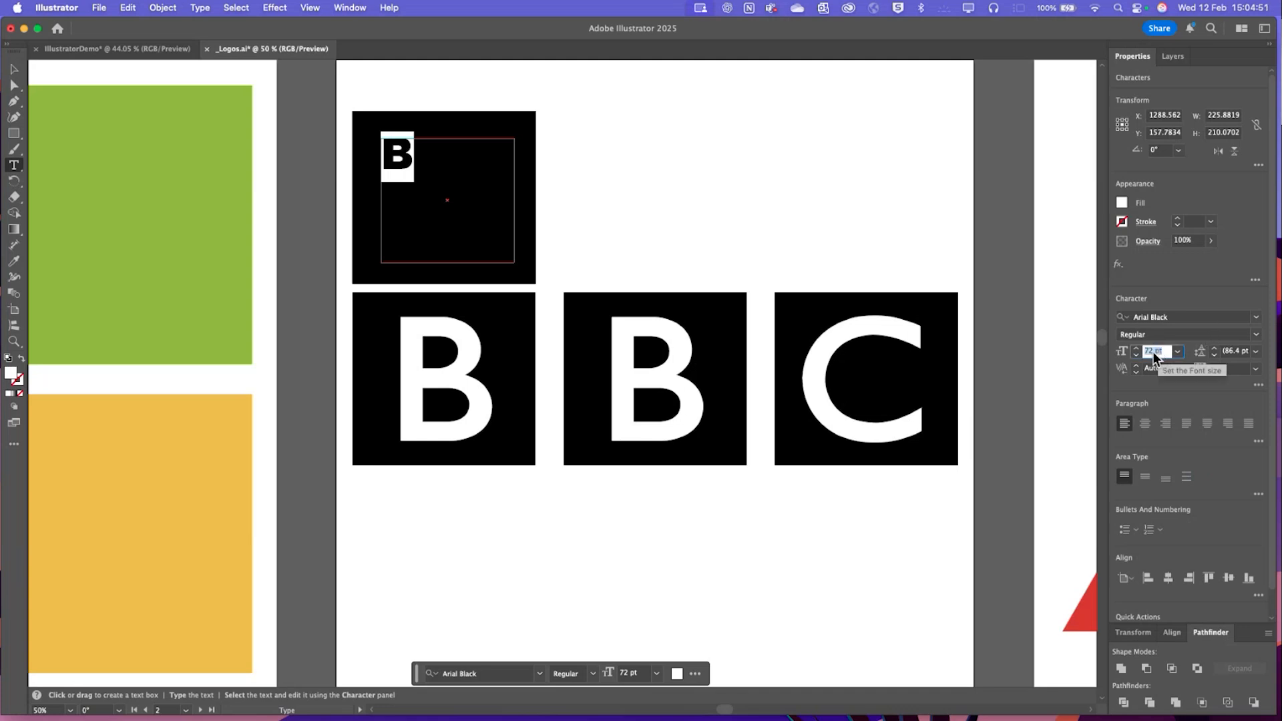
pyautogui.scroll(-20, 1154, 355)
pyautogui.scroll(20, 1154, 355)
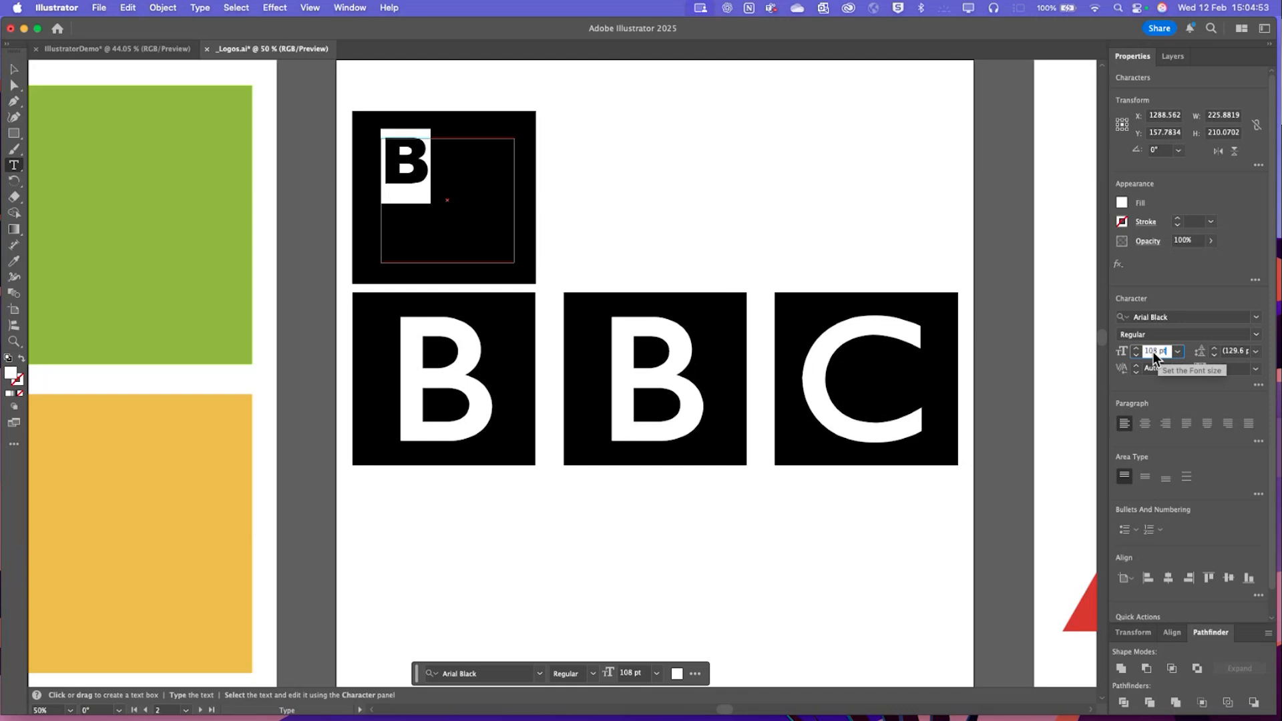
pyautogui.scroll(20, 1152, 351)
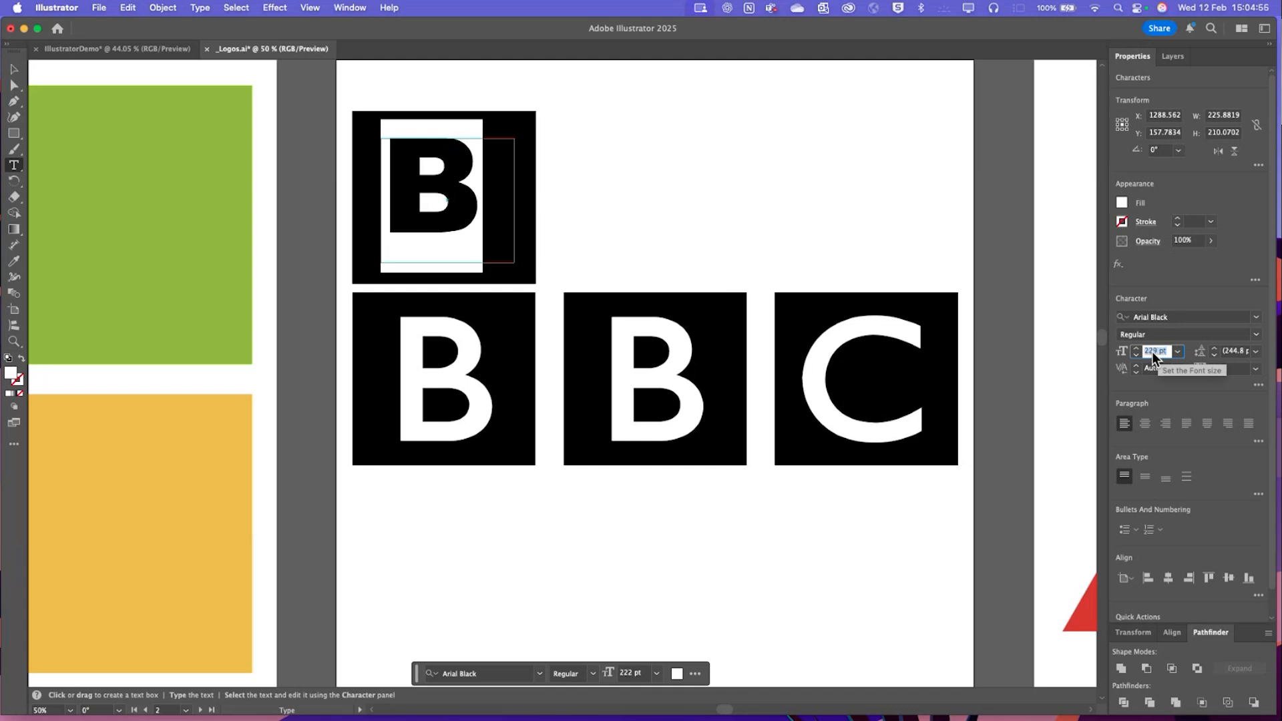
pyautogui.scroll(20, 1151, 351)
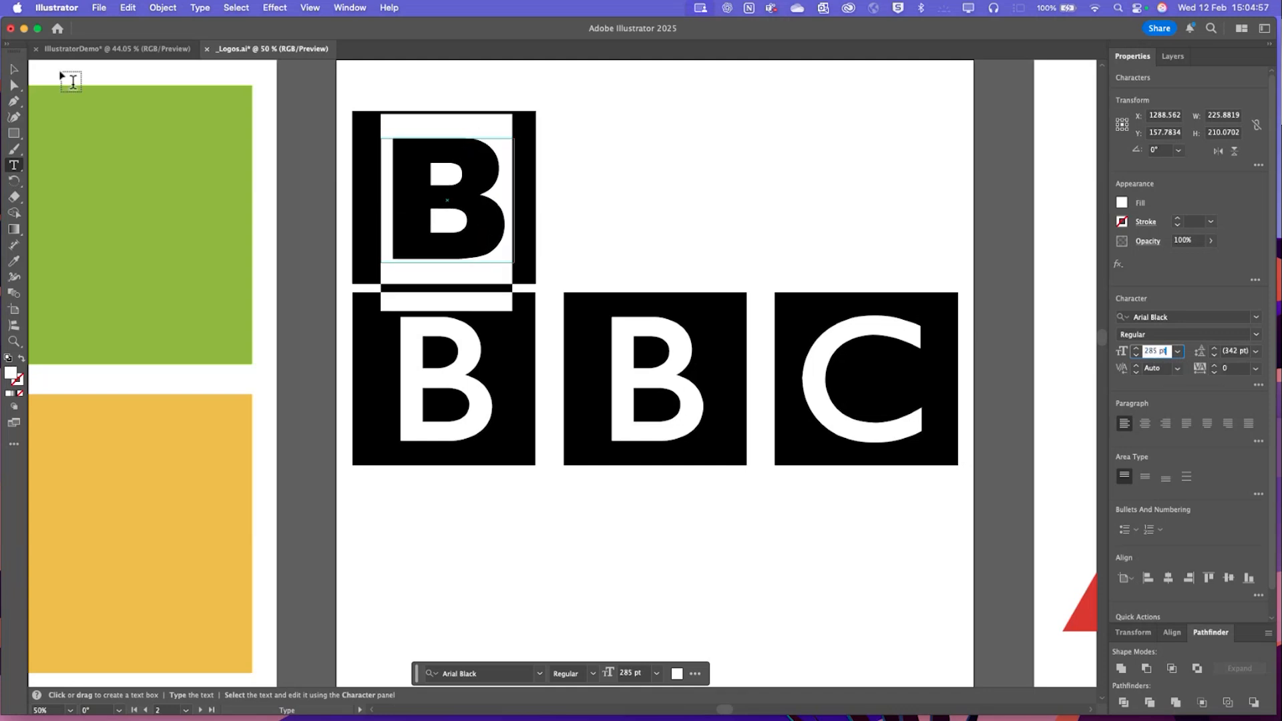
pyautogui.click(15, 68)
pyautogui.click(587, 155)
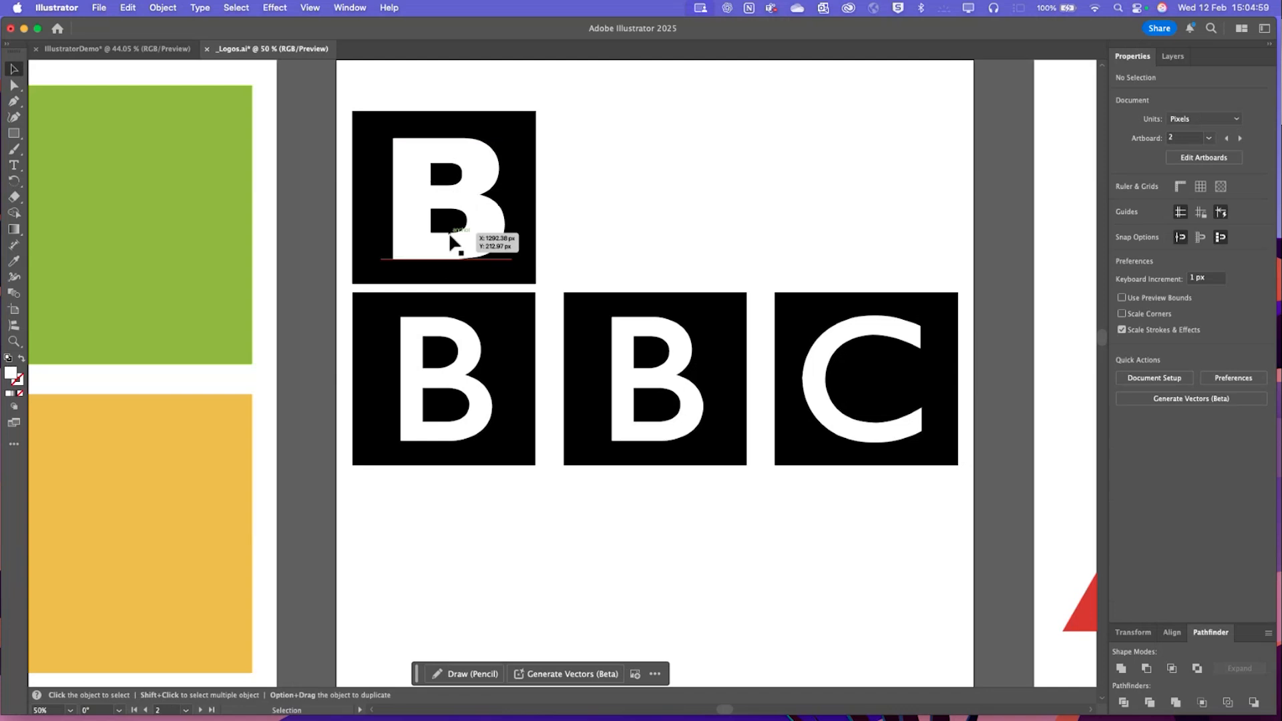
# Reduce the font size of the letter B in the upper black rectangle to 281 pt
pyautogui.click(451, 232)
pyautogui.moveTo(451, 232); pyautogui.dragTo(450, 231)
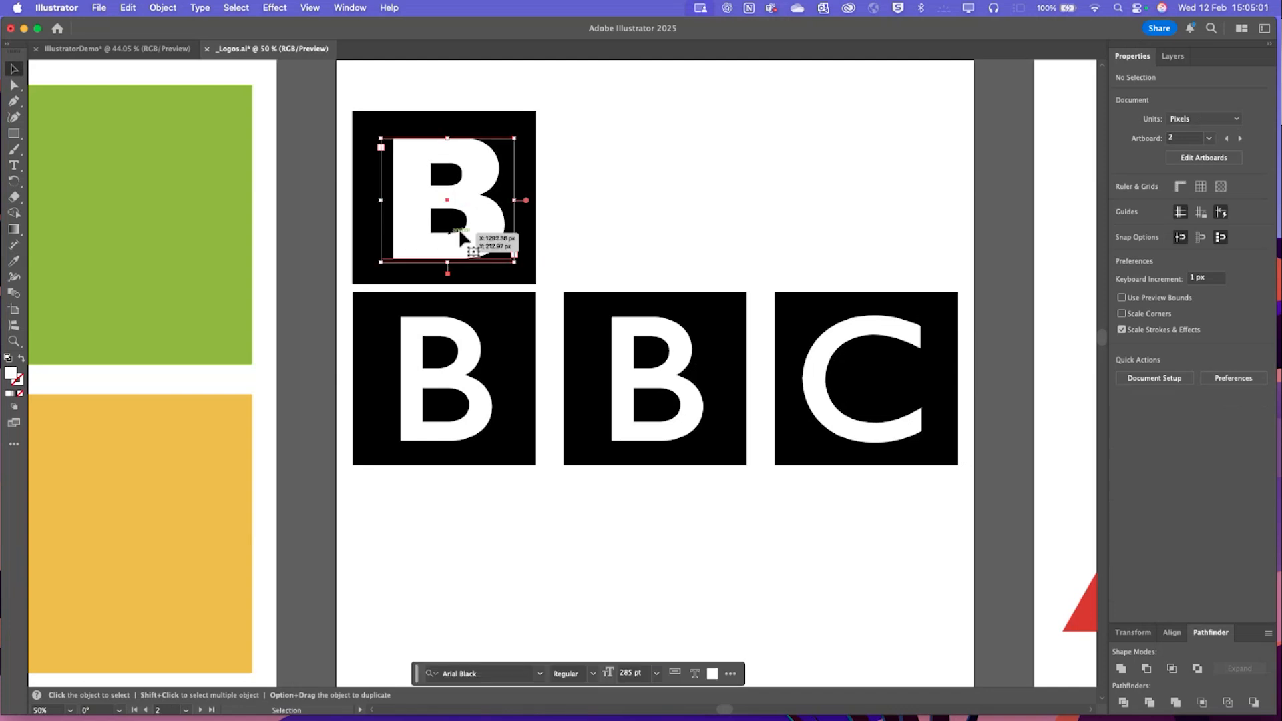
pyautogui.press('super+shift+comma')
pyautogui.press('super+shift+comma')
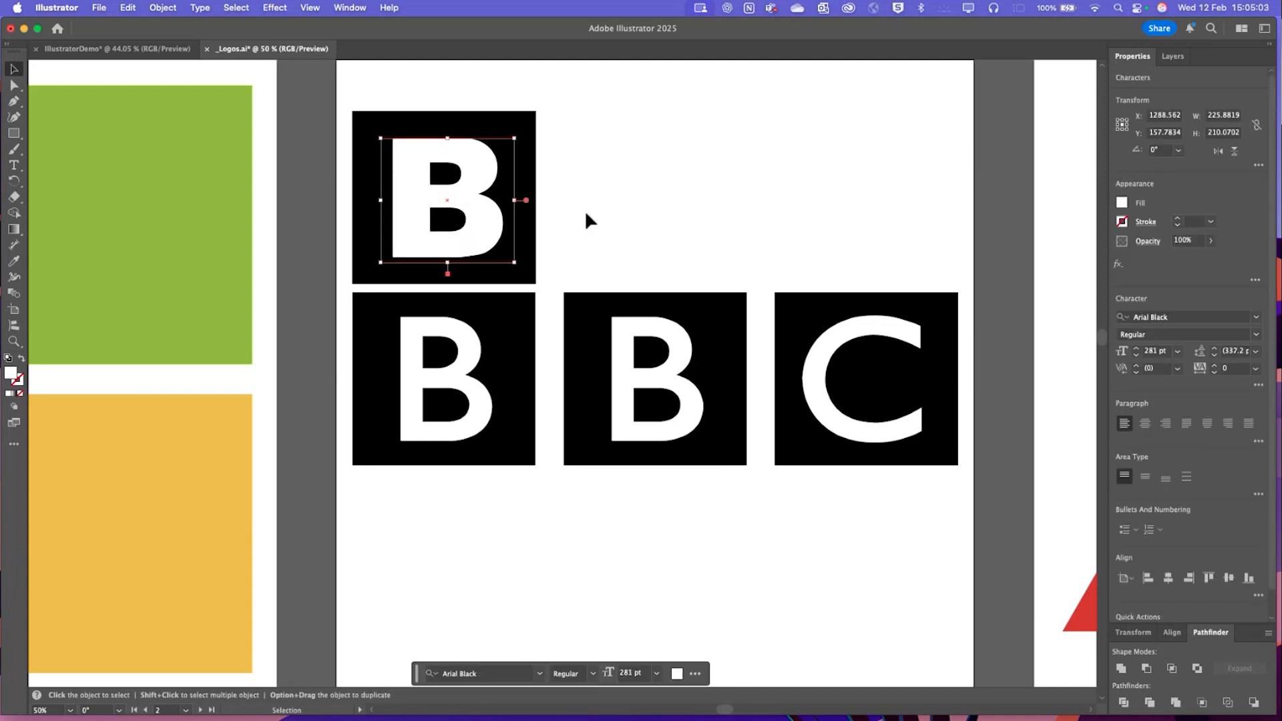
# Duplicate the upper black rectangle with its letter B twice along the row, matching the three tiles of the logo below
pyautogui.keyDown('shift'); pyautogui.click(521, 237); pyautogui.keyUp('shift')
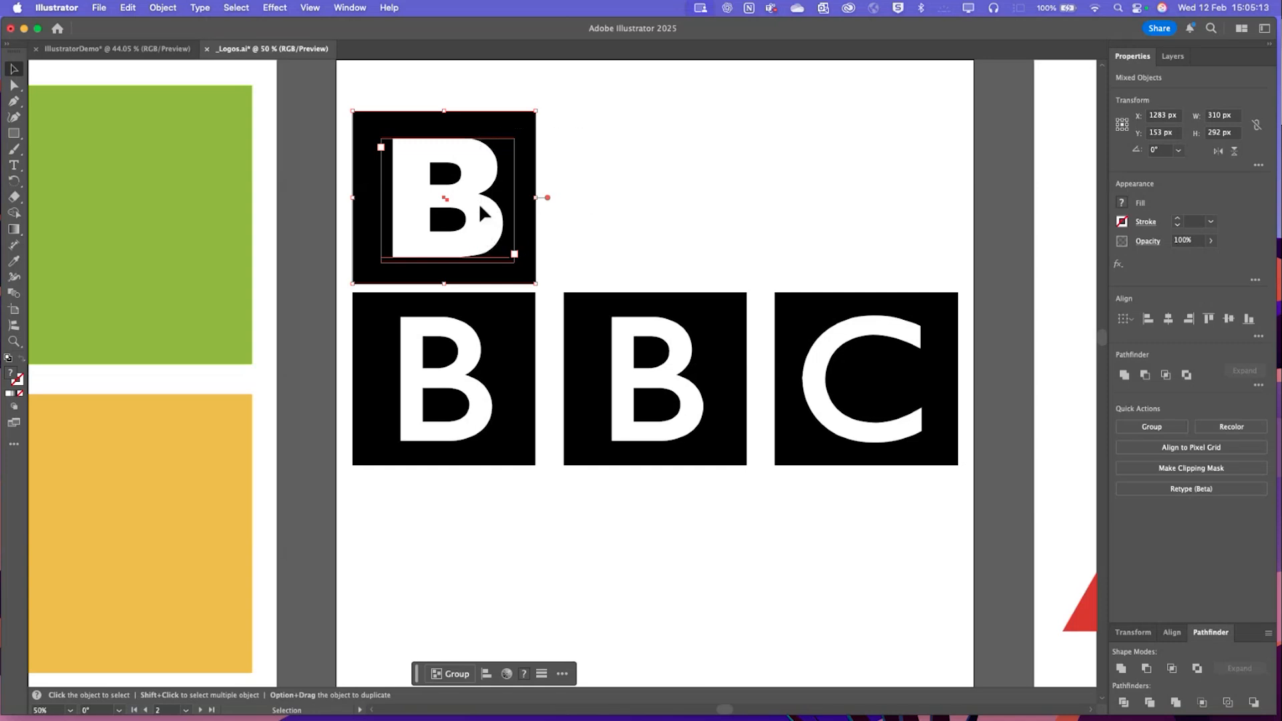
pyautogui.moveTo(480, 205); pyautogui.dragTo(900, 225)
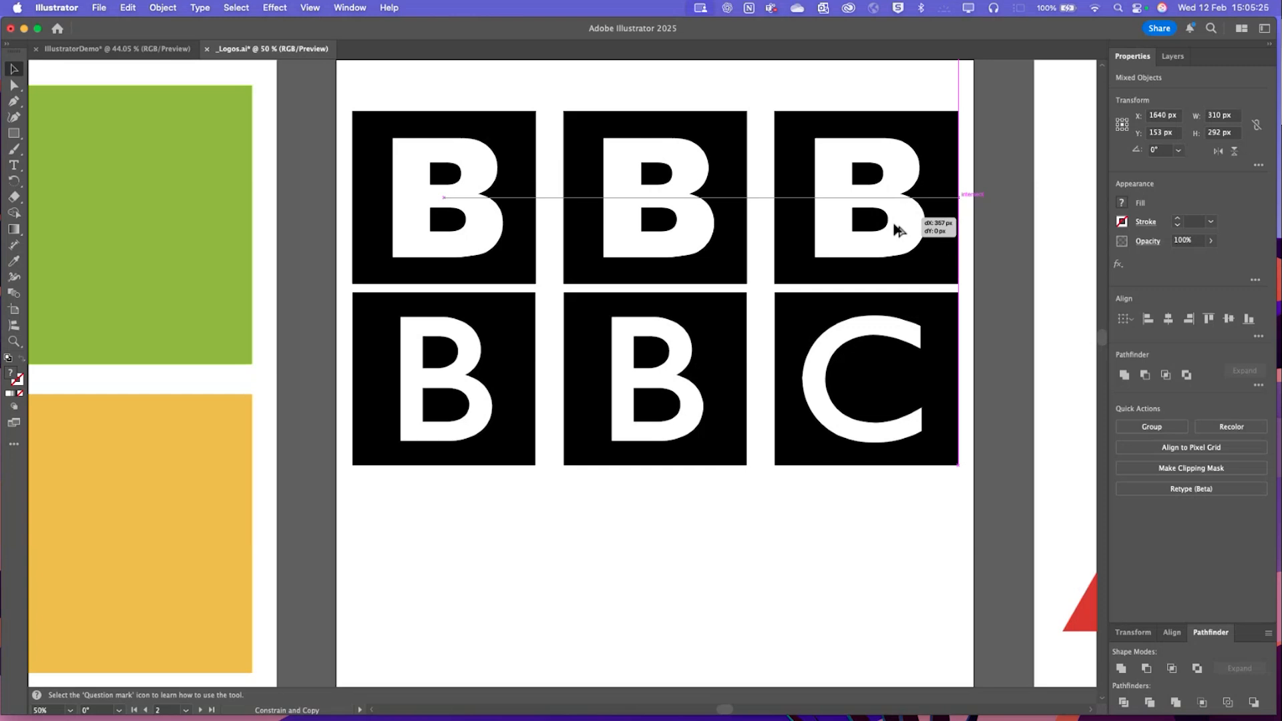
pyautogui.moveTo(899, 229); pyautogui.dragTo(564, 285)
# Replace the letter in the third upper tile with C and deselect it
pyautogui.moveTo(461, 417); pyautogui.dragTo(809, 225)
pyautogui.doubleClick(914, 219)
pyautogui.write('C')
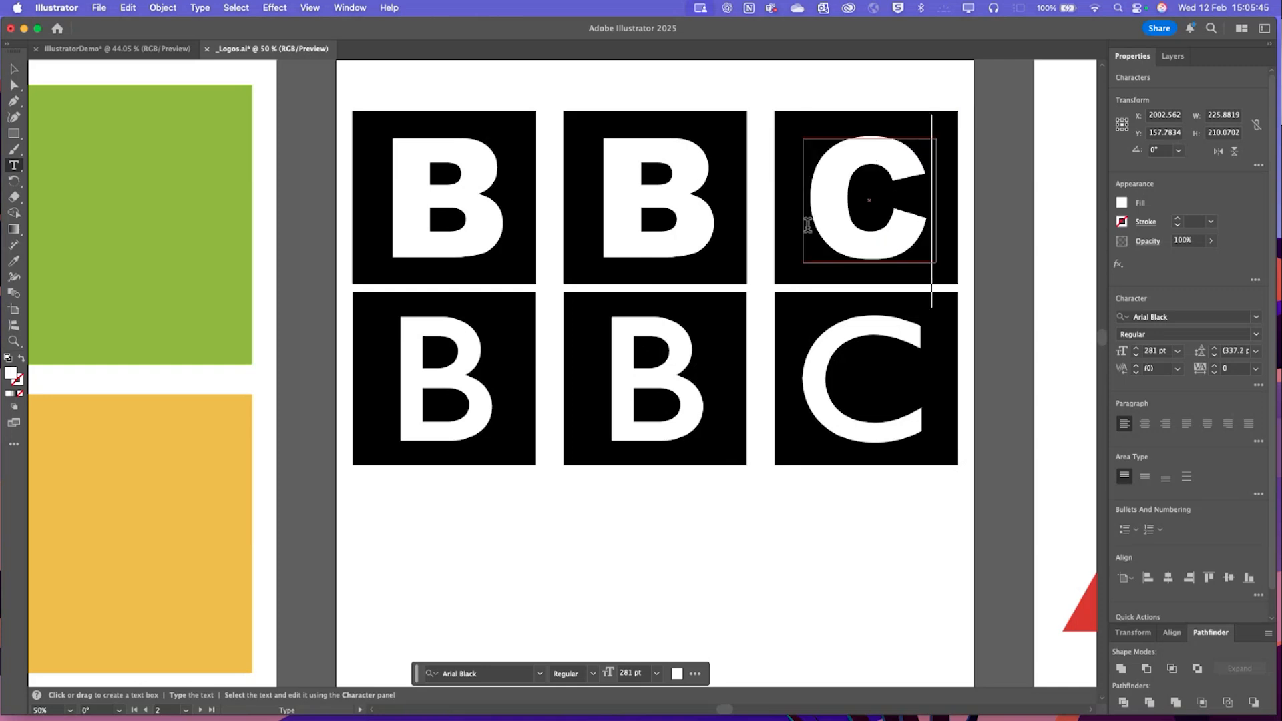
pyautogui.click(14, 69)
pyautogui.click(434, 96)
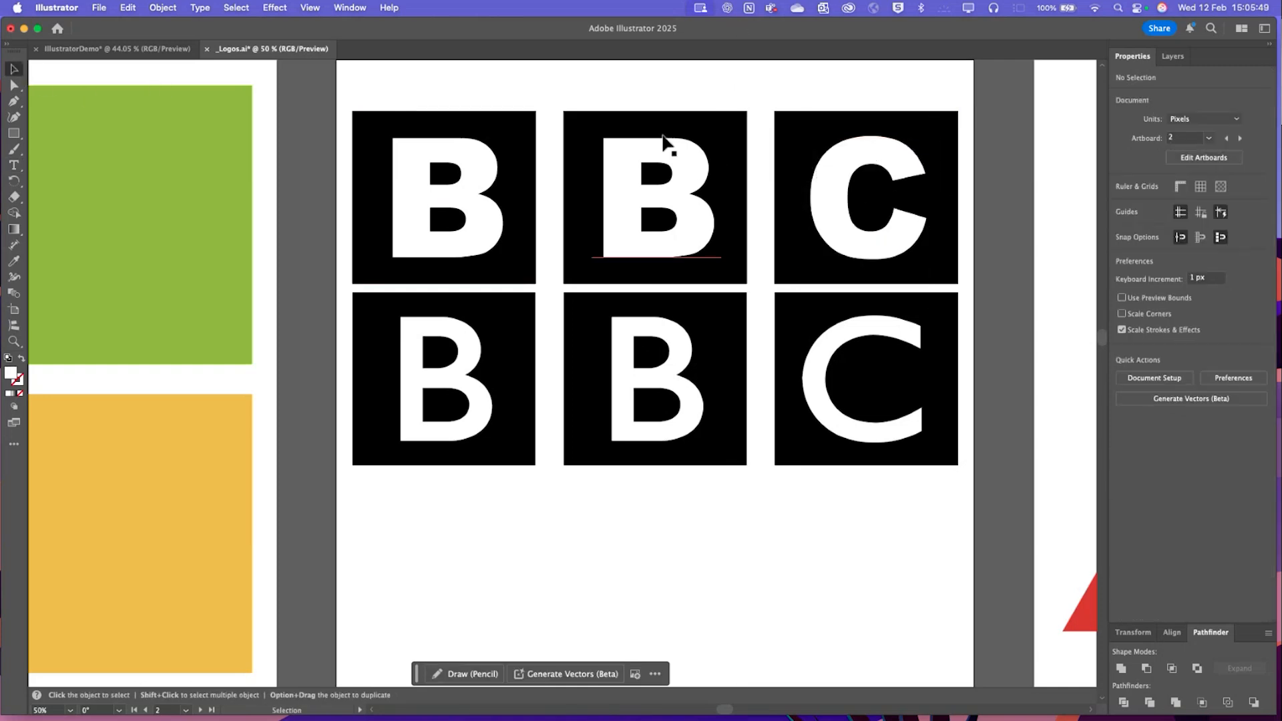
# Centre the letter and black rectangle of each upper tile horizontally with each other, tile by tile
pyautogui.moveTo(972, 75); pyautogui.dragTo(947, 131)
pyautogui.click(892, 214)
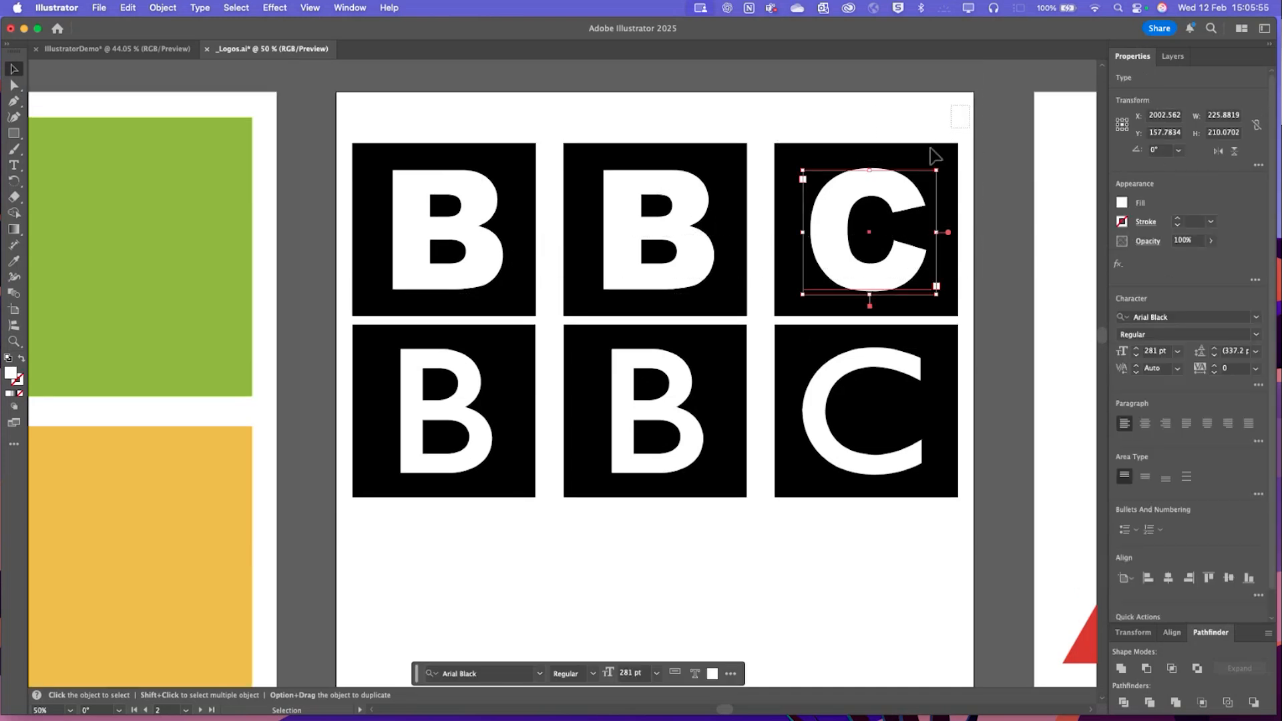
pyautogui.keyDown('shift'); pyautogui.click(874, 230); pyautogui.keyUp('shift')
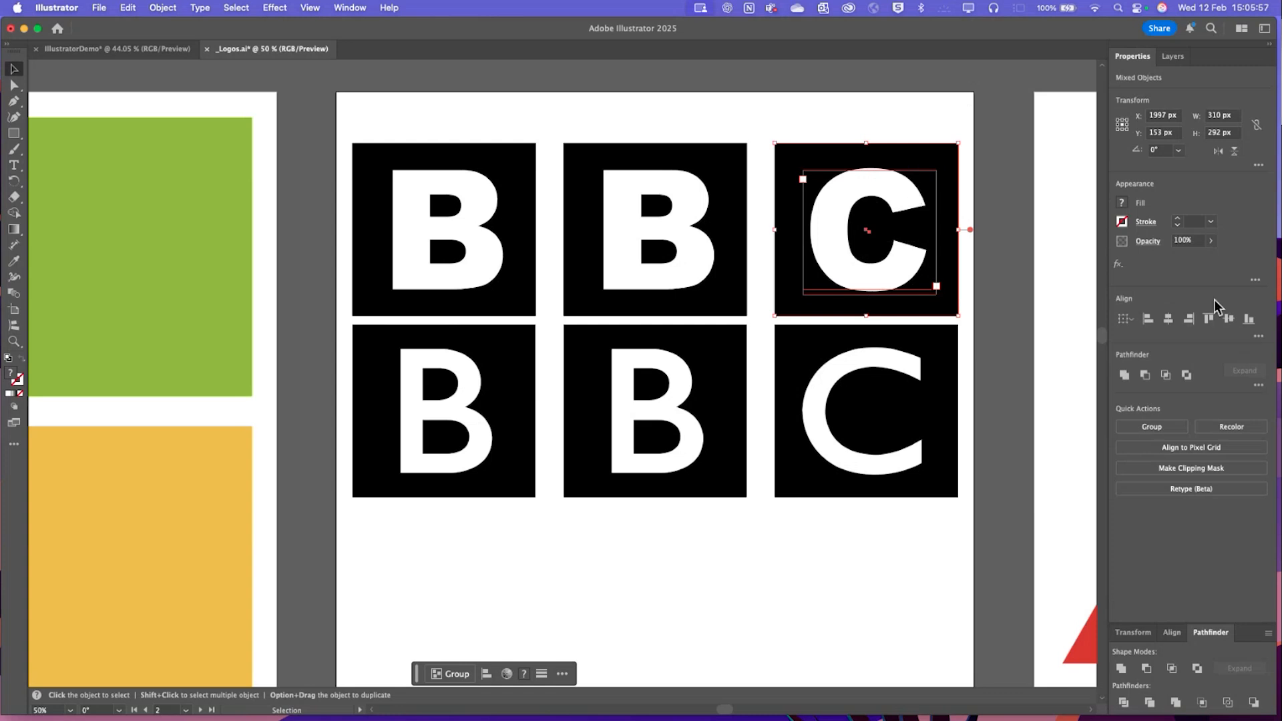
pyautogui.click(1168, 318)
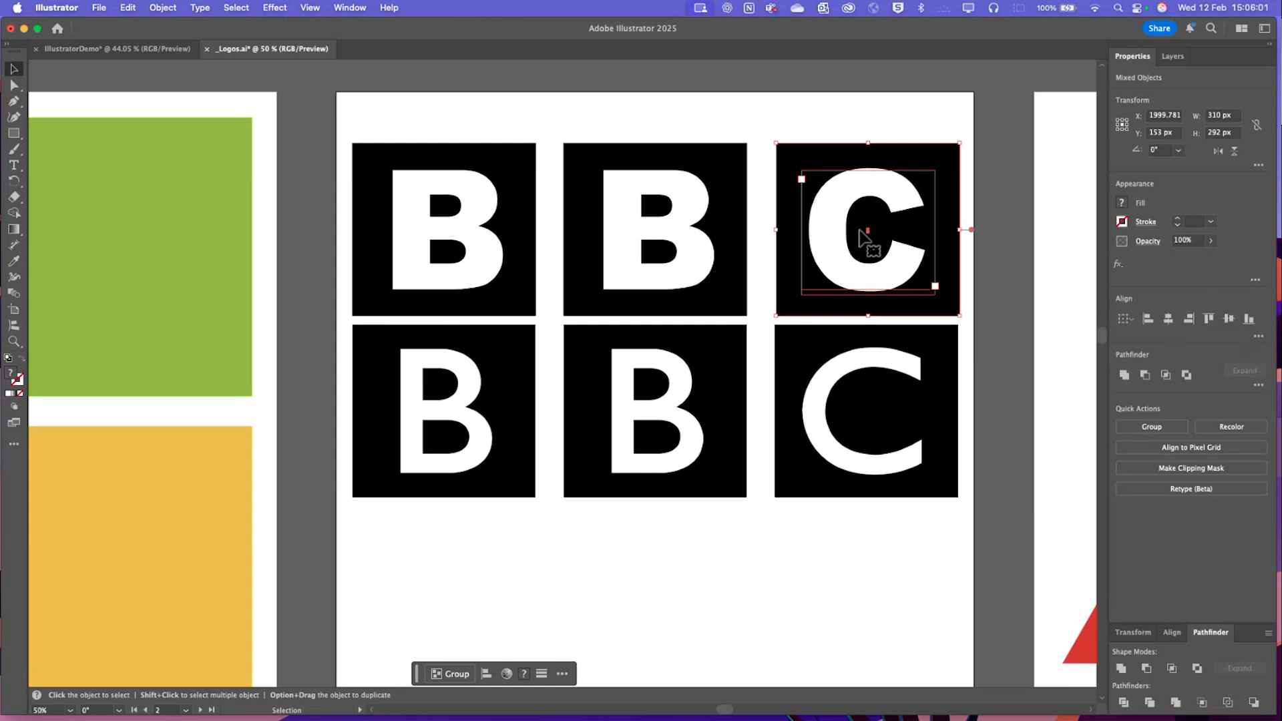
pyautogui.moveTo(655, 131); pyautogui.dragTo(717, 274)
pyautogui.click(717, 274)
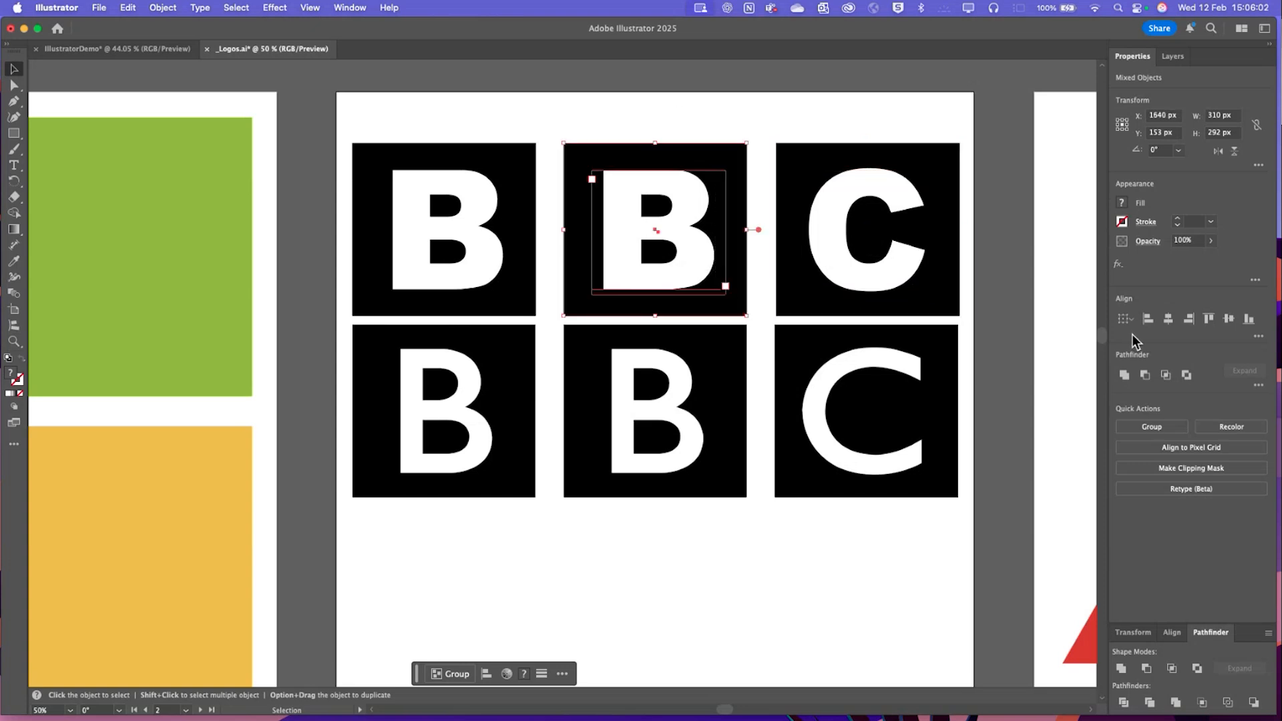
pyautogui.click(1168, 319)
pyautogui.moveTo(470, 103); pyautogui.dragTo(416, 249)
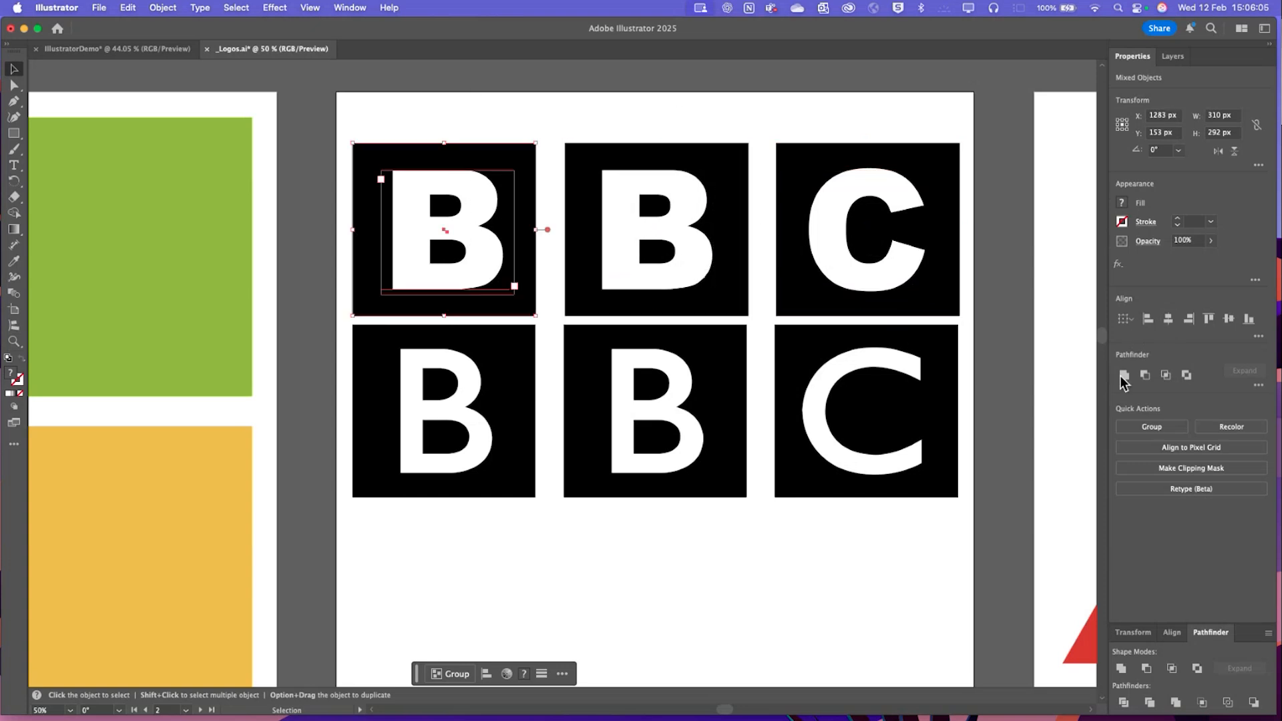
pyautogui.click(1163, 320)
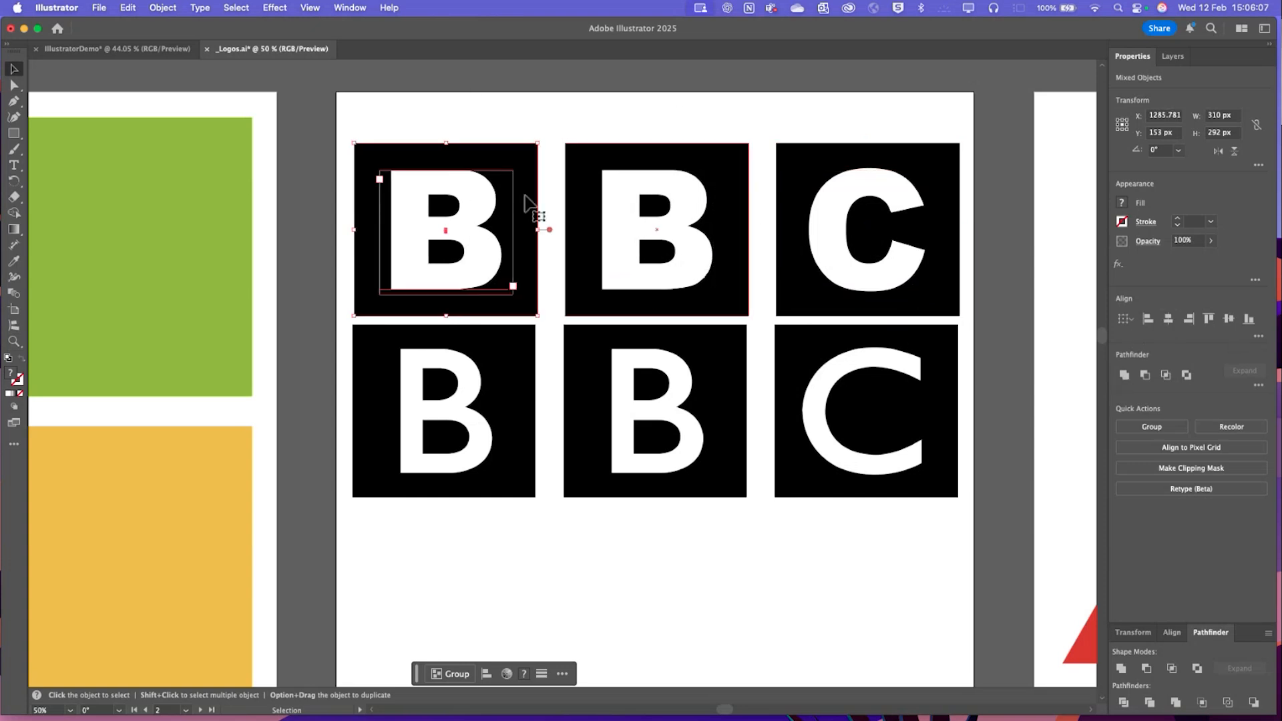
# Centre the letter and black rectangle of each upper tile vertically with each other and deselect
pyautogui.click(1229, 319)
pyautogui.moveTo(595, 121); pyautogui.dragTo(722, 286)
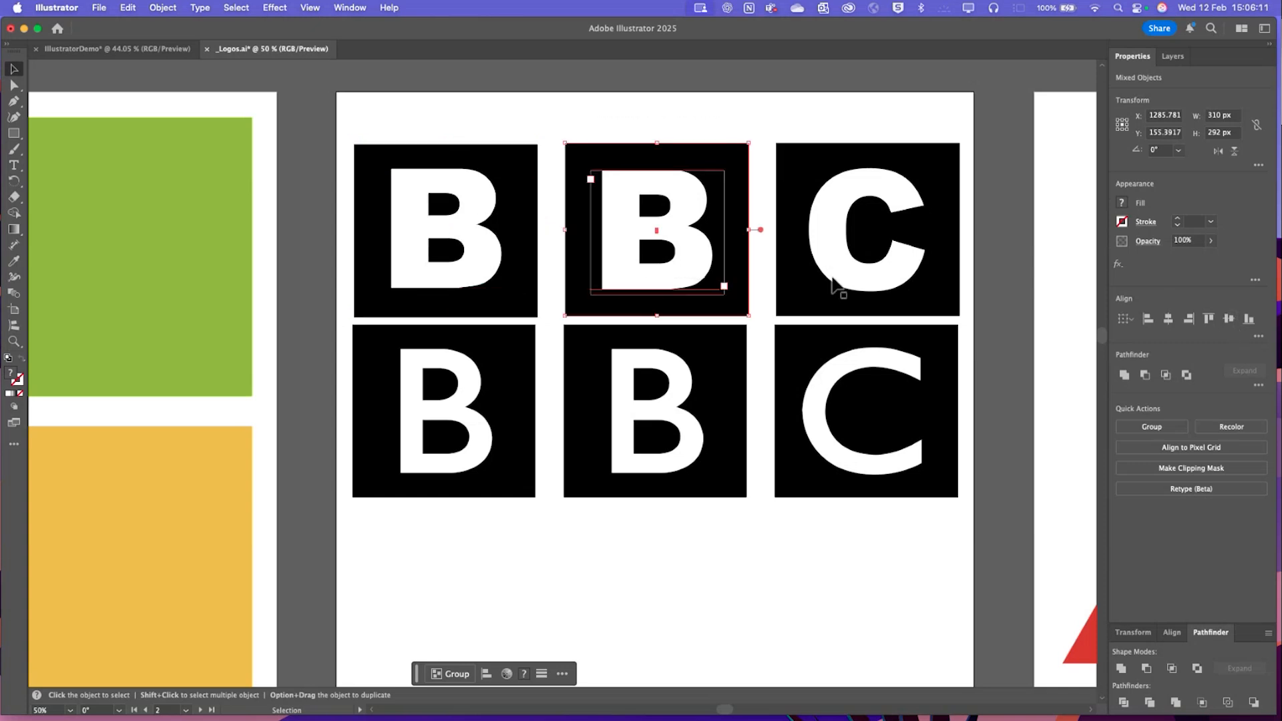
pyautogui.click(1228, 319)
pyautogui.moveTo(805, 104); pyautogui.dragTo(921, 254)
pyautogui.click(1228, 319)
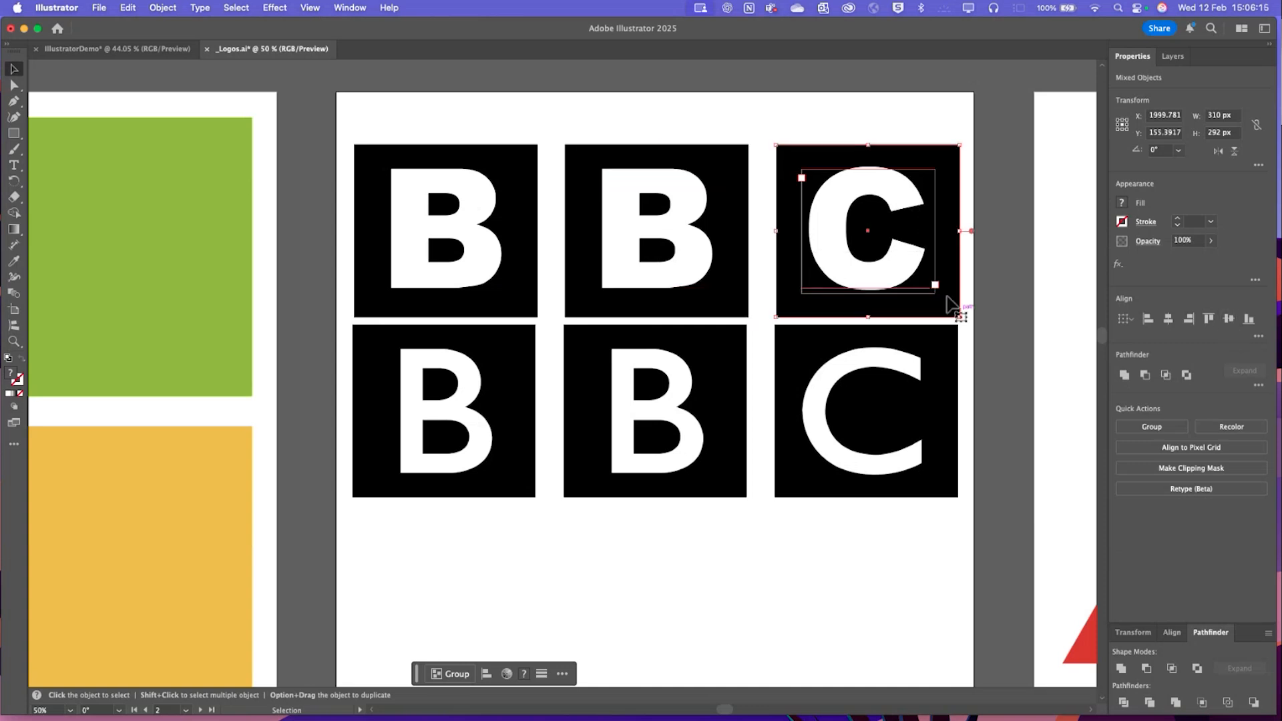
pyautogui.click(953, 95)
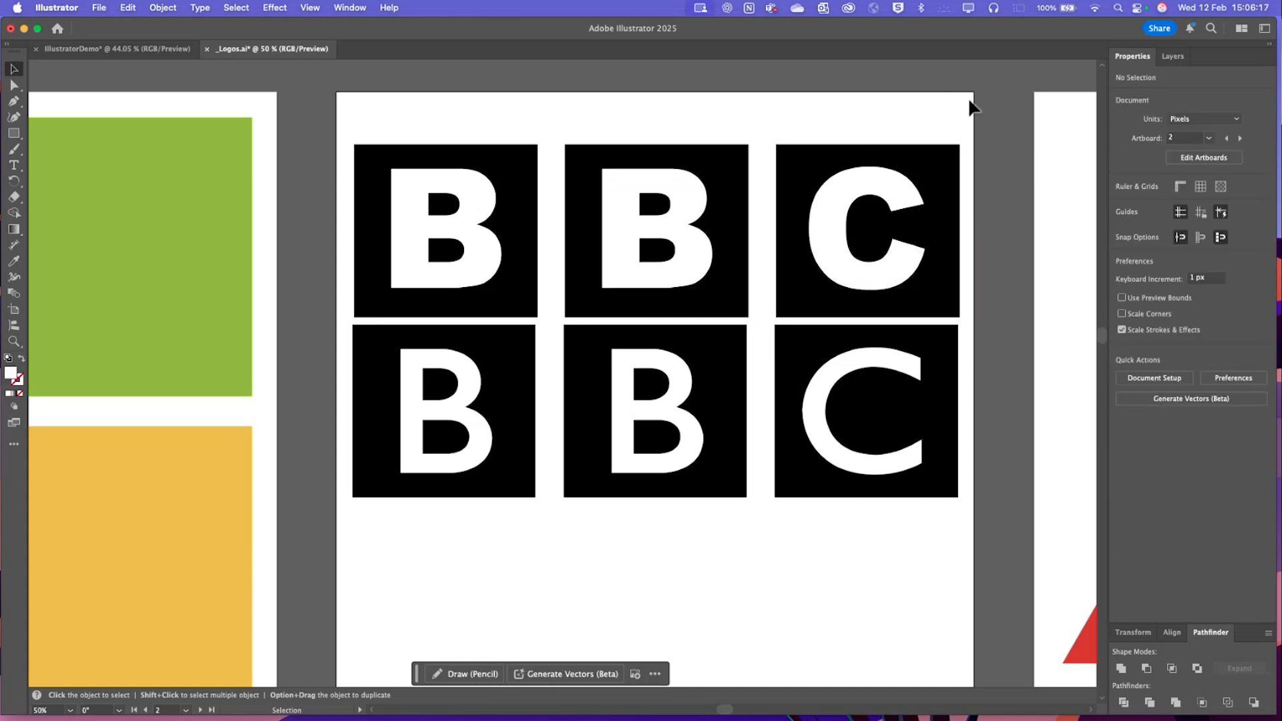
# Group each letter in the upper row with its own black rectangle, making three separate groups
pyautogui.moveTo(920, 197); pyautogui.dragTo(856, 254)
pyautogui.rightClick(854, 190)
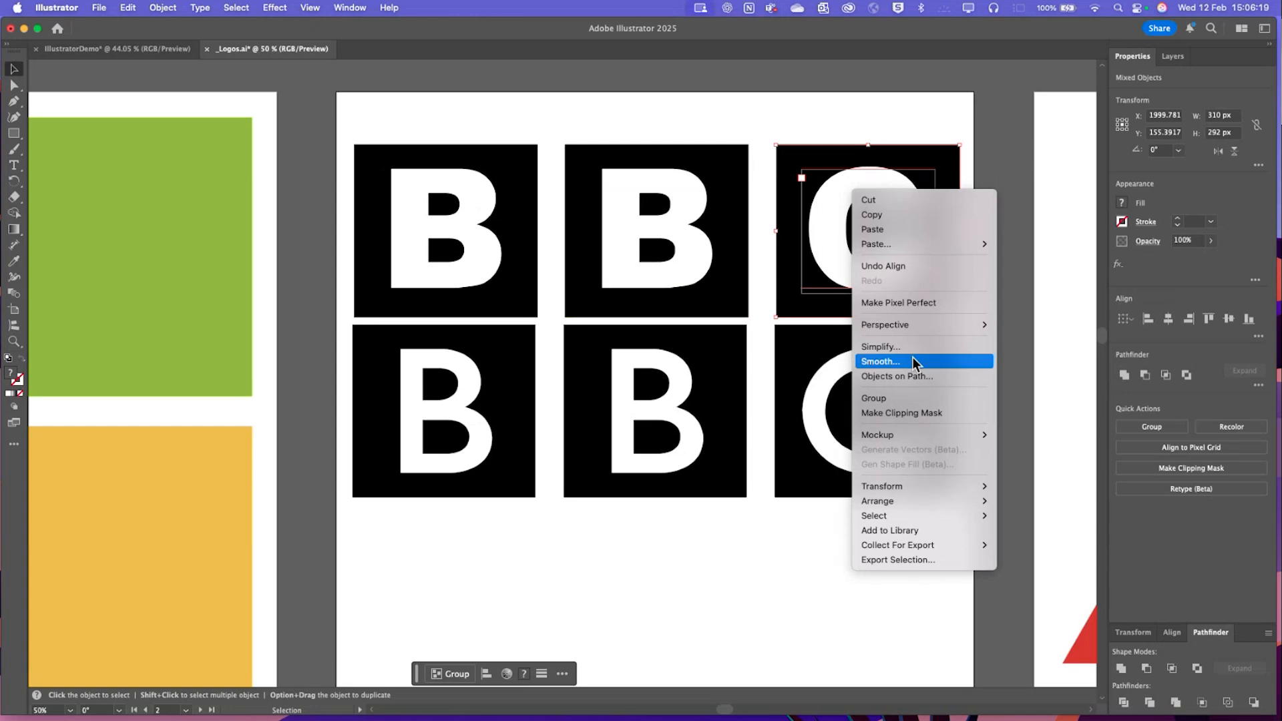
pyautogui.click(915, 397)
pyautogui.click(698, 227)
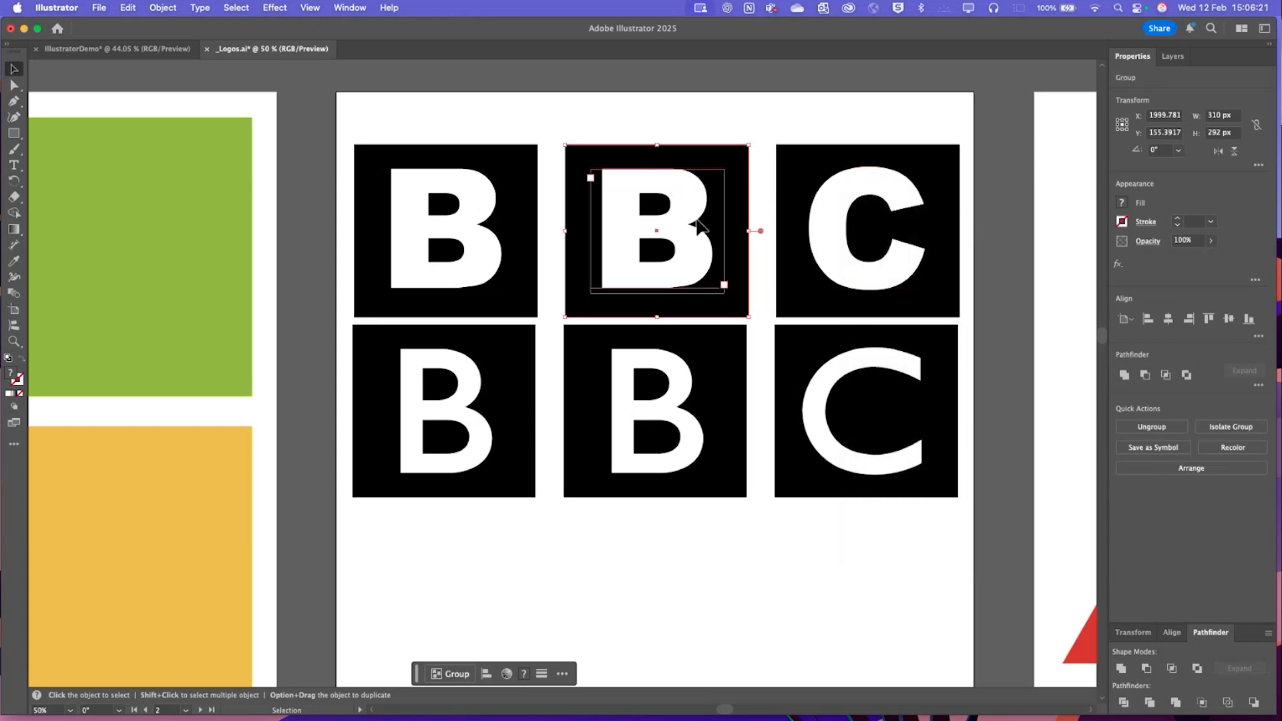
pyautogui.rightClick(692, 208)
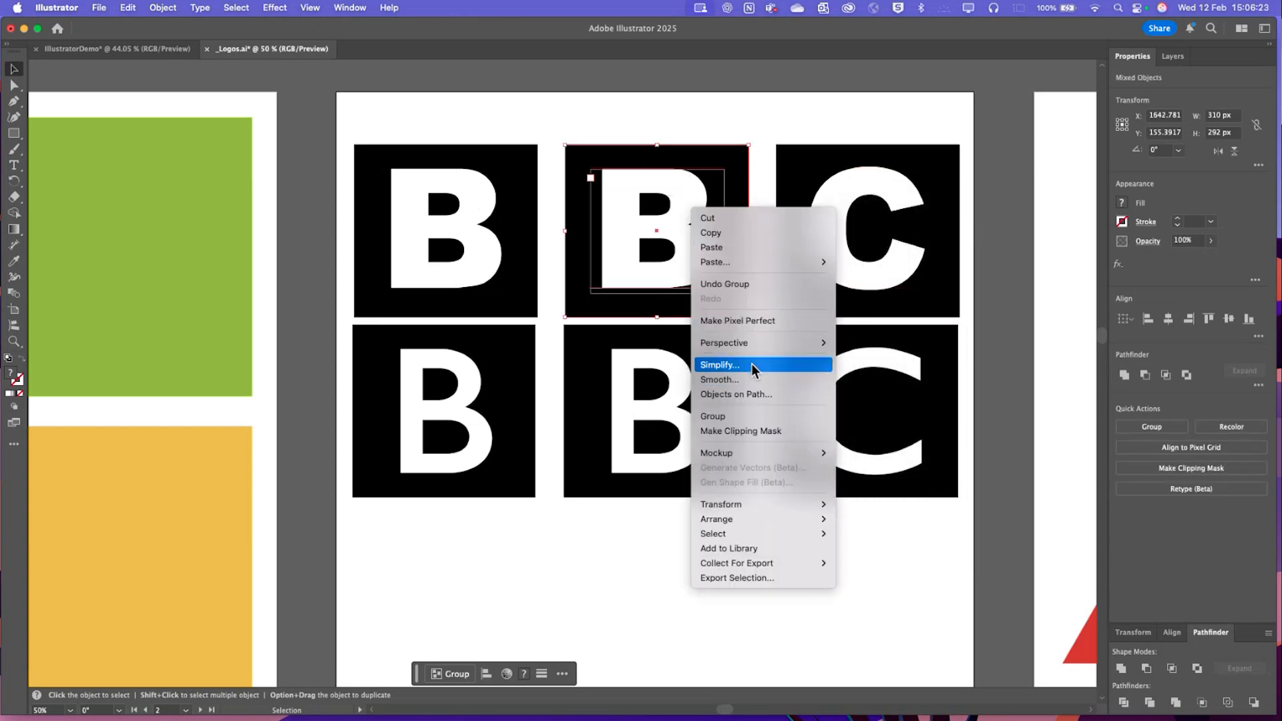
pyautogui.click(755, 416)
pyautogui.click(441, 175)
pyautogui.rightClick(435, 179)
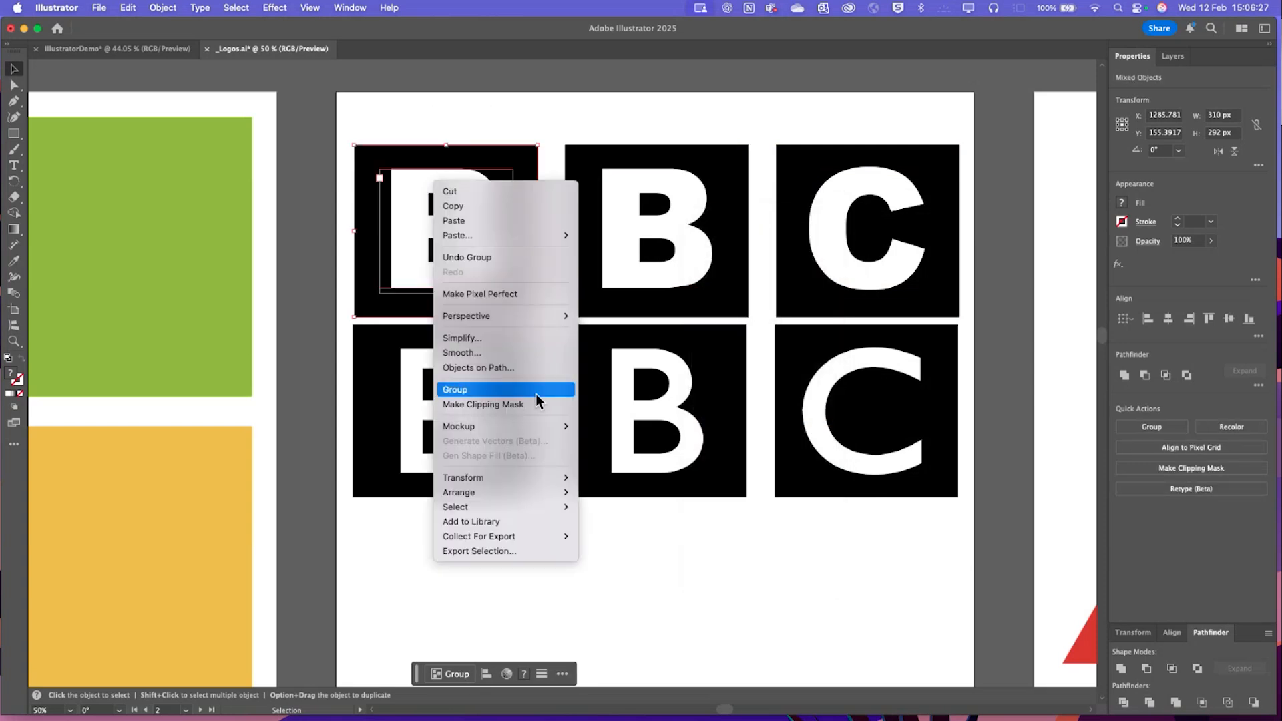
pyautogui.click(520, 391)
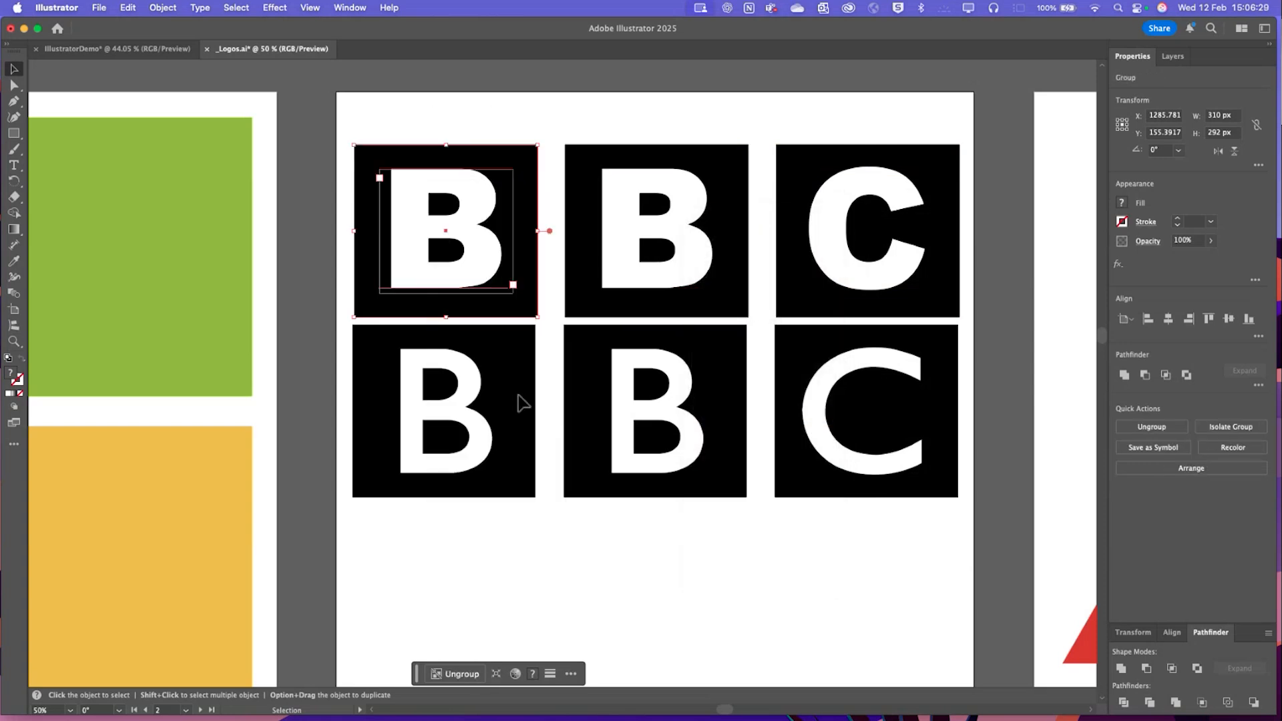
# Select the three upper letter groups, view the additional alignment options and deselect
pyautogui.moveTo(409, 102); pyautogui.dragTo(1025, 293)
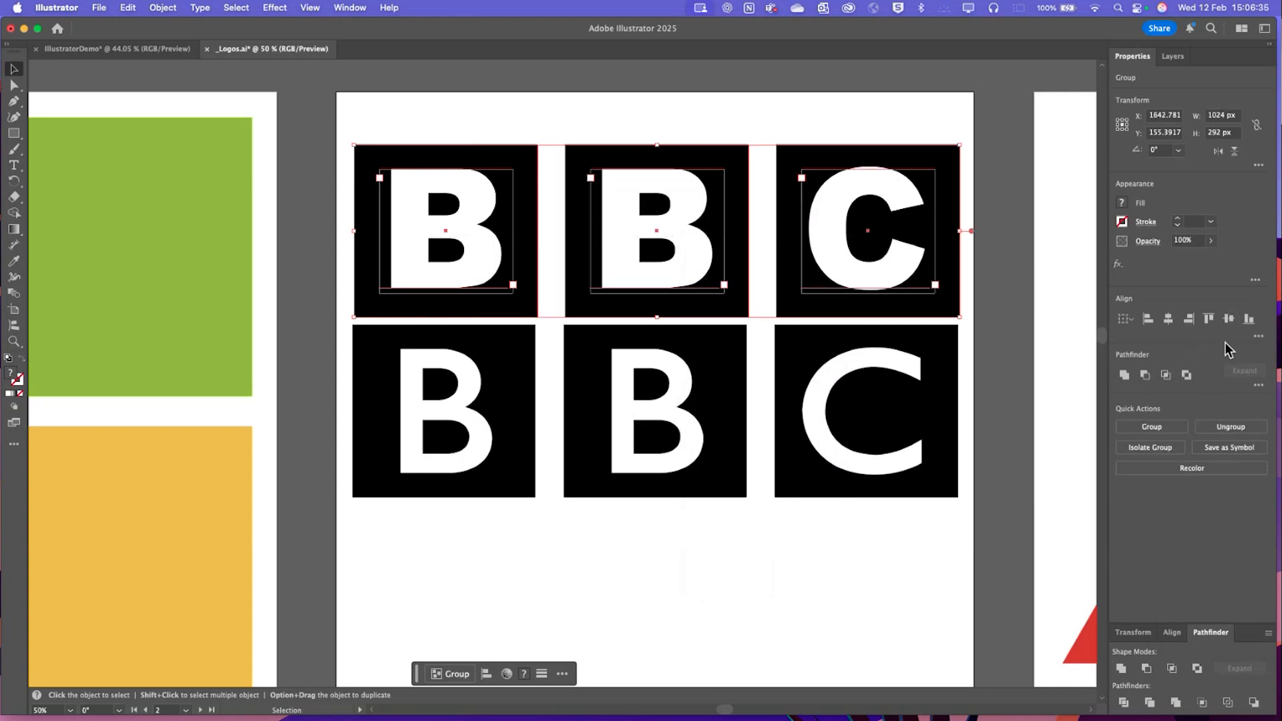
pyautogui.click(1257, 338)
pyautogui.click(989, 617)
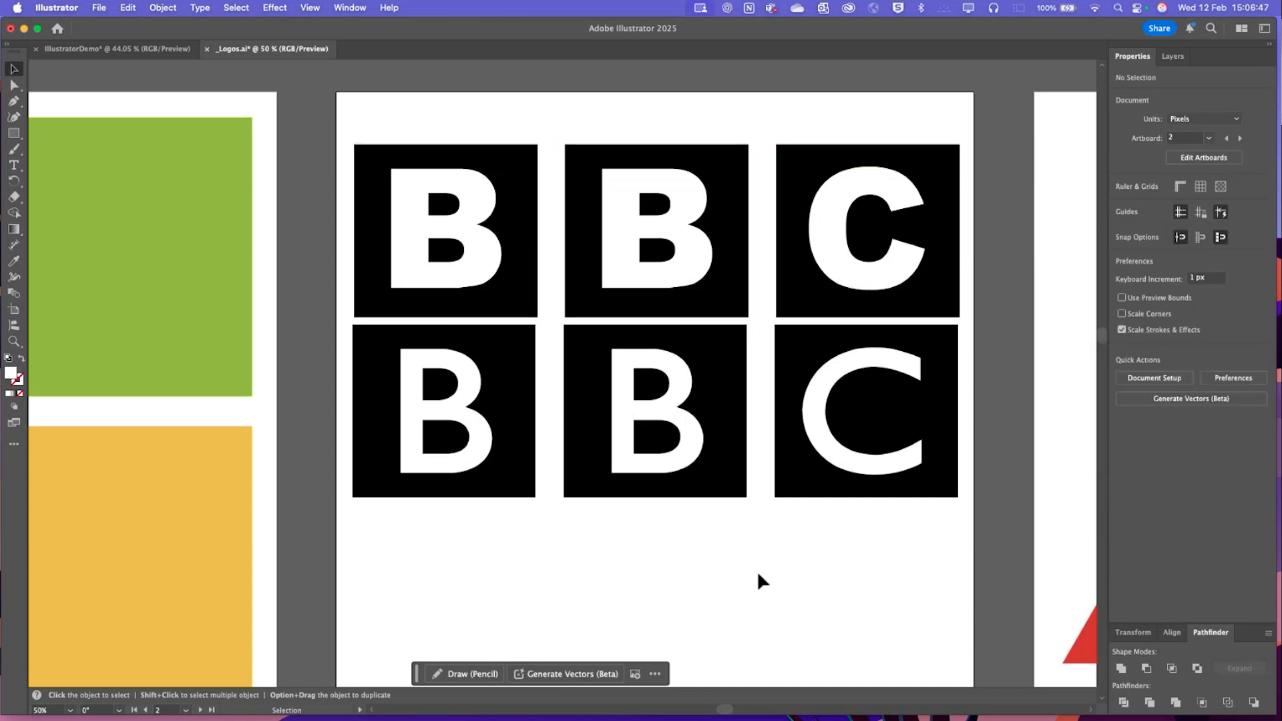
# Draw a hexagon about 266 by 230 px with the Polygon tool, beside the red diamond on the next artboard
pyautogui.moveTo(725, 702); pyautogui.dragTo(778, 704)
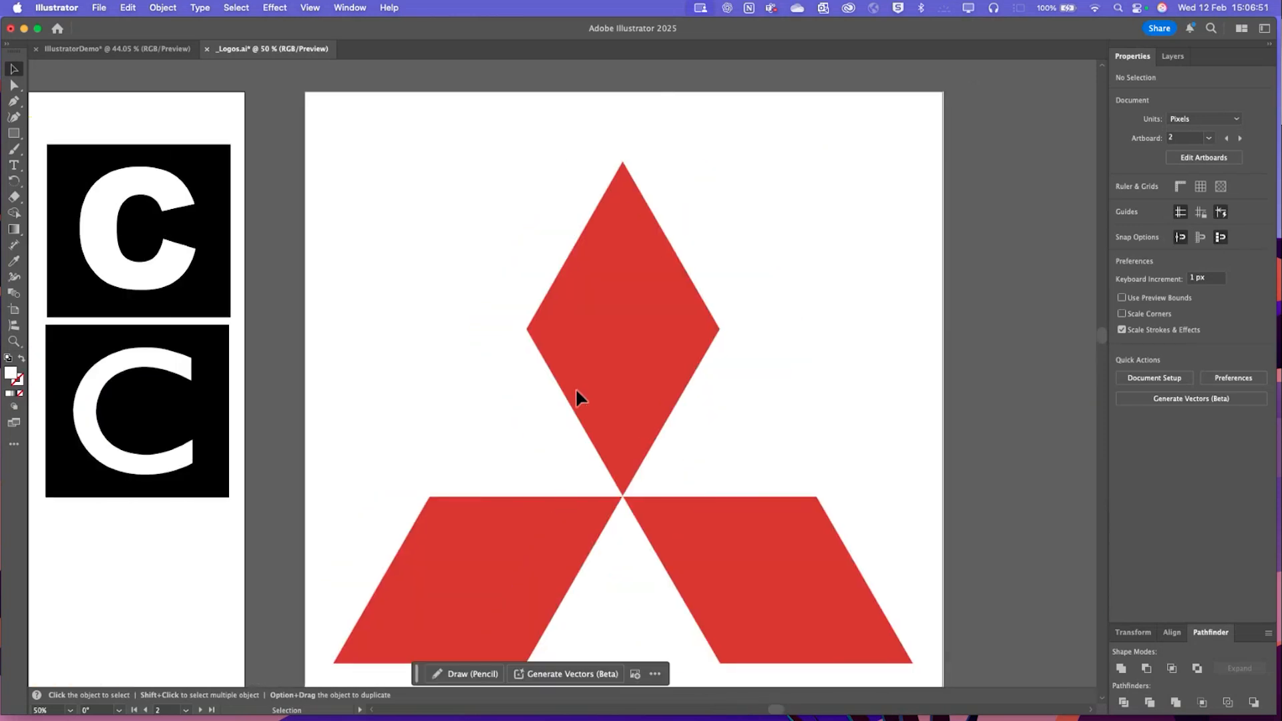
pyautogui.scroll(-3, 575, 388)
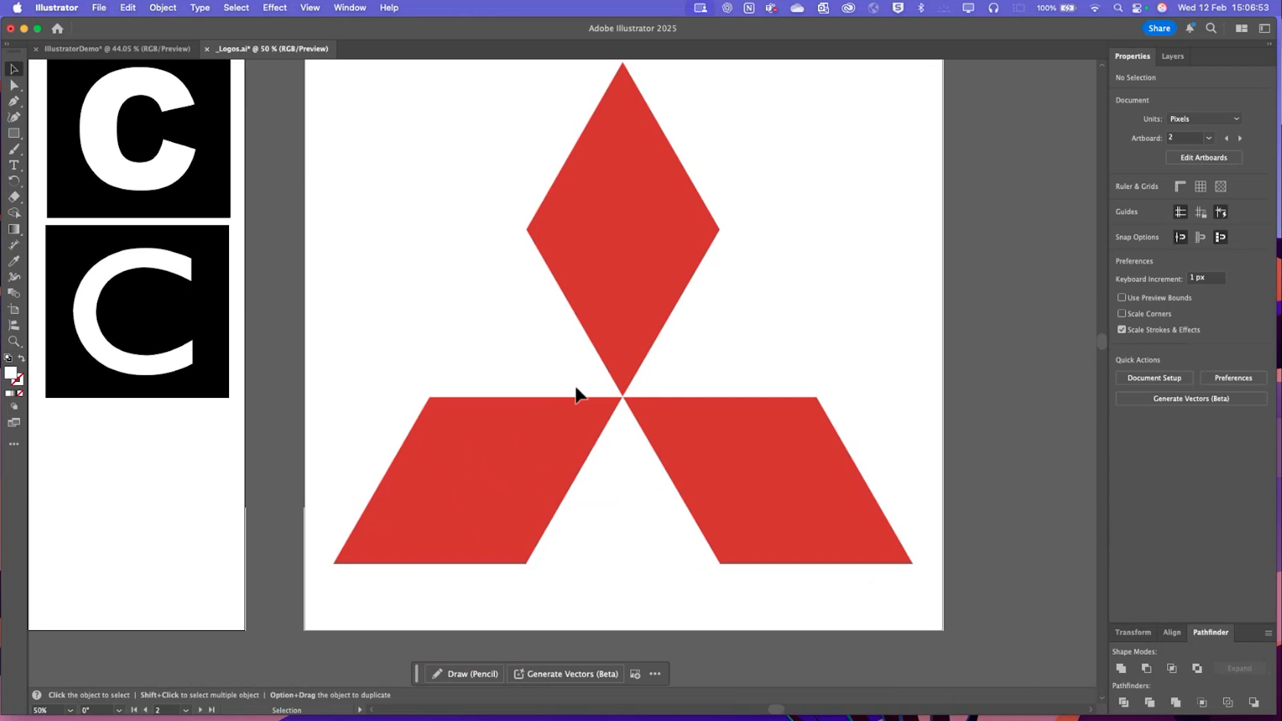
pyautogui.scroll(1, 576, 388)
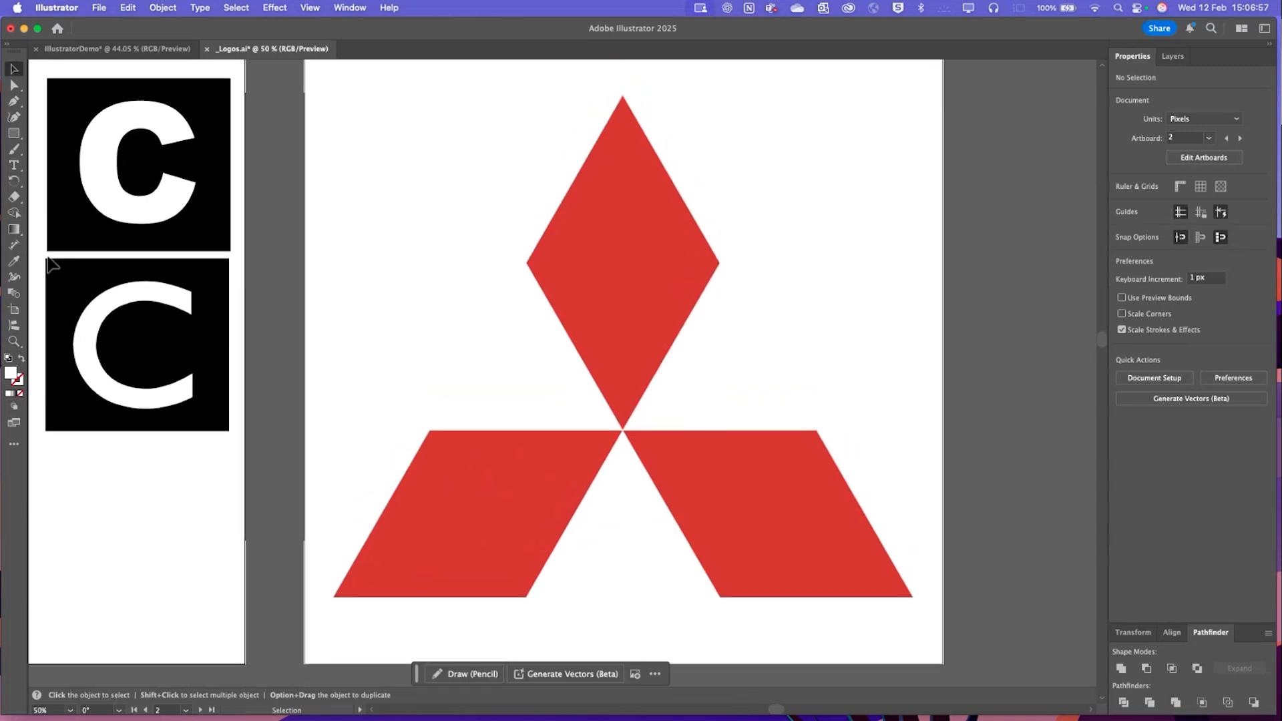
pyautogui.click(14, 134)
pyautogui.moveTo(14, 132); pyautogui.dragTo(86, 165)
pyautogui.moveTo(16, 140); pyautogui.dragTo(55, 160)
pyautogui.moveTo(401, 153); pyautogui.dragTo(442, 221)
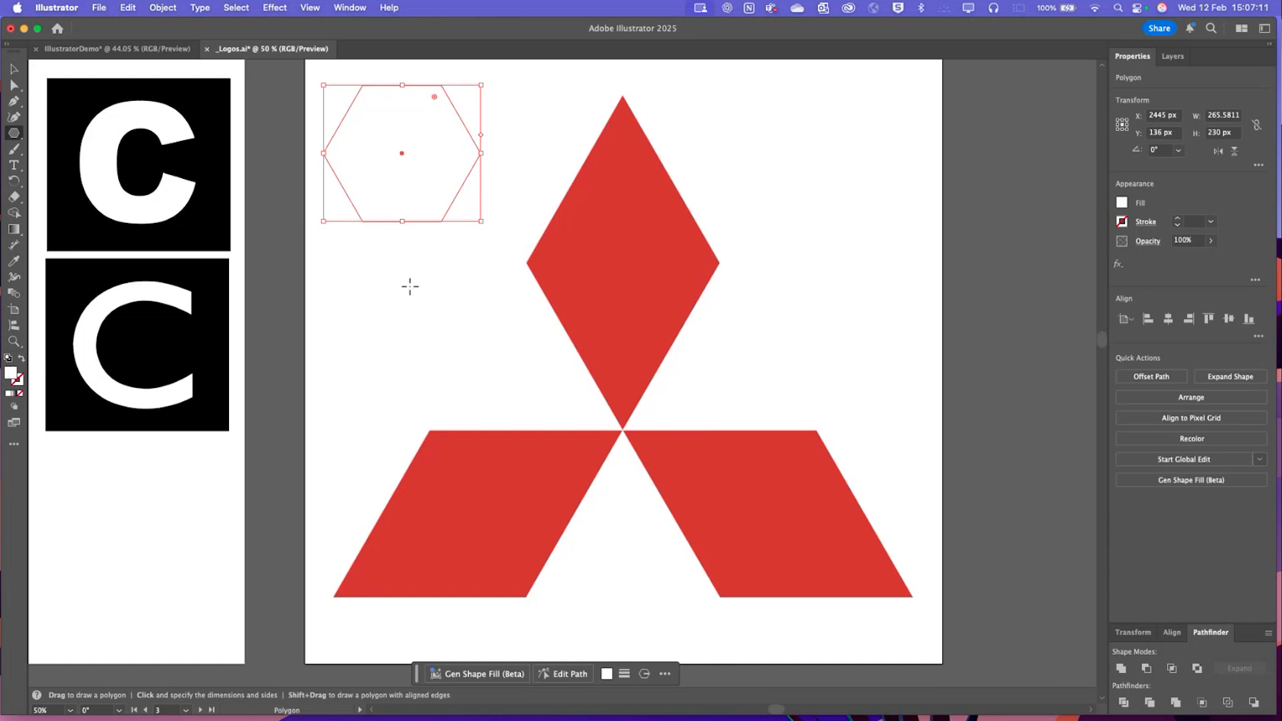
# Fill the hexagon with the red sampled from the logo and reduce it to a three-sided triangle
pyautogui.click(13, 261)
pyautogui.click(554, 261)
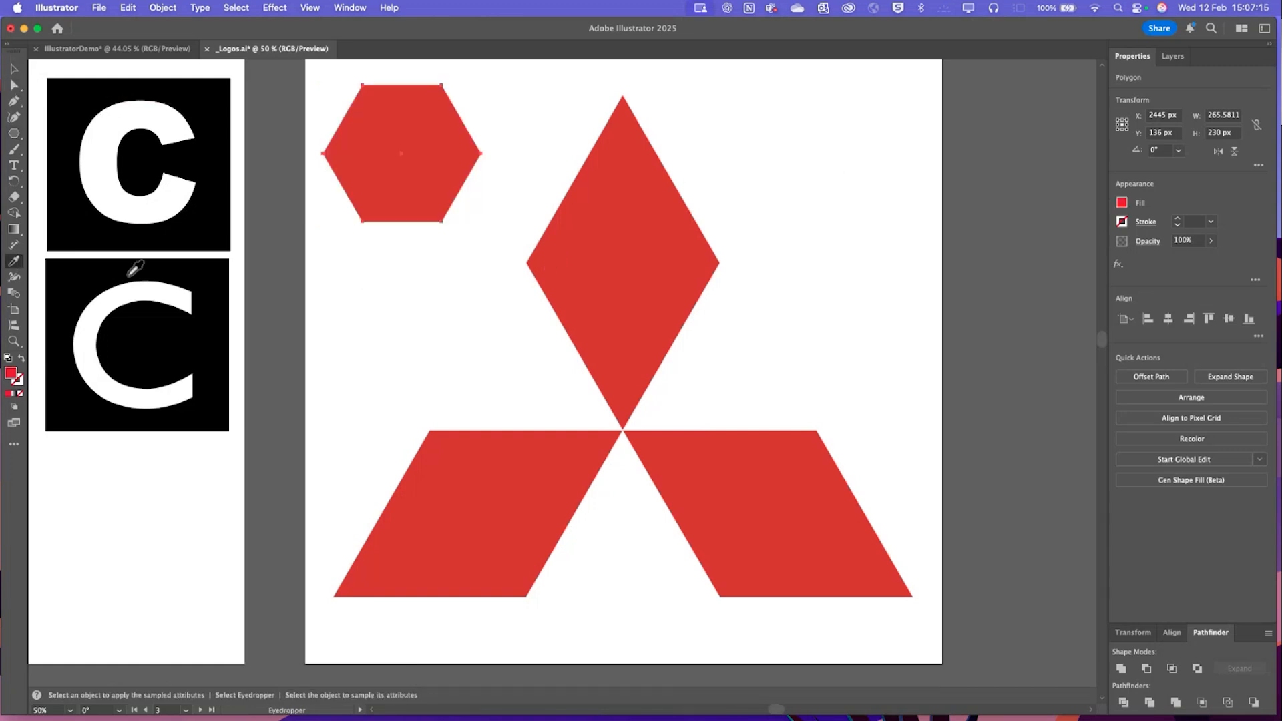
pyautogui.press('v')
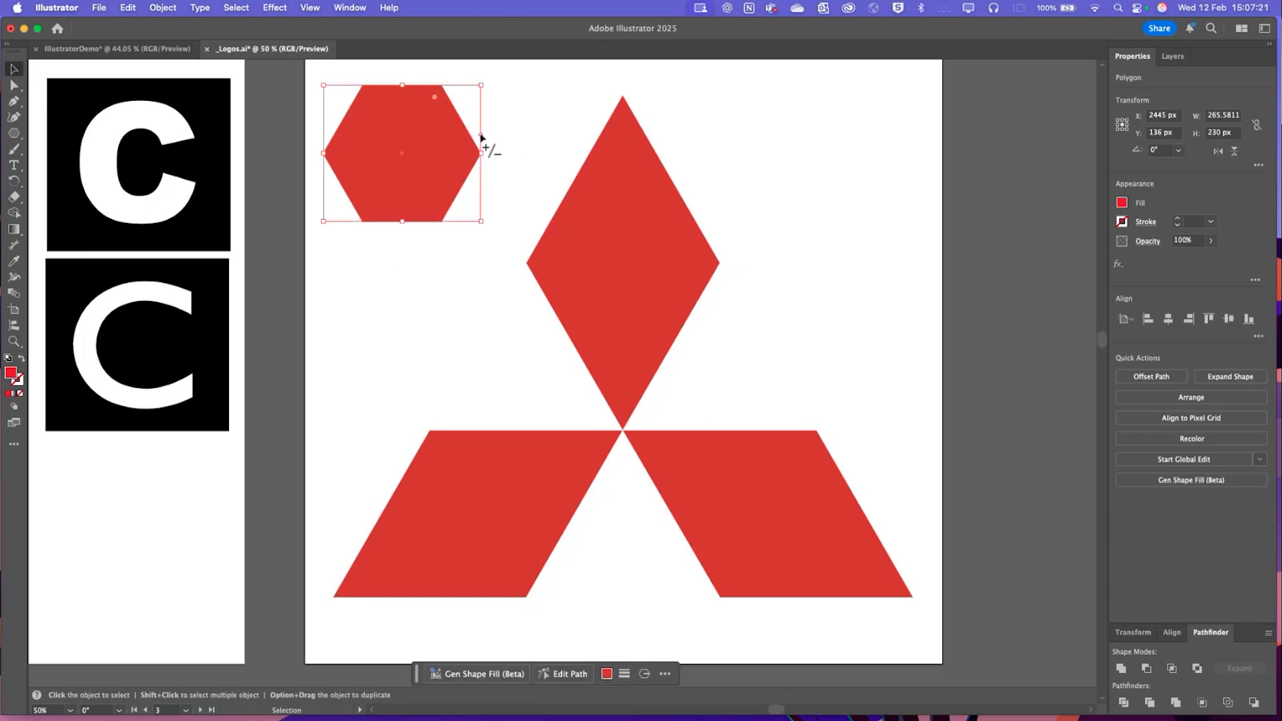
pyautogui.moveTo(481, 138); pyautogui.dragTo(491, 93)
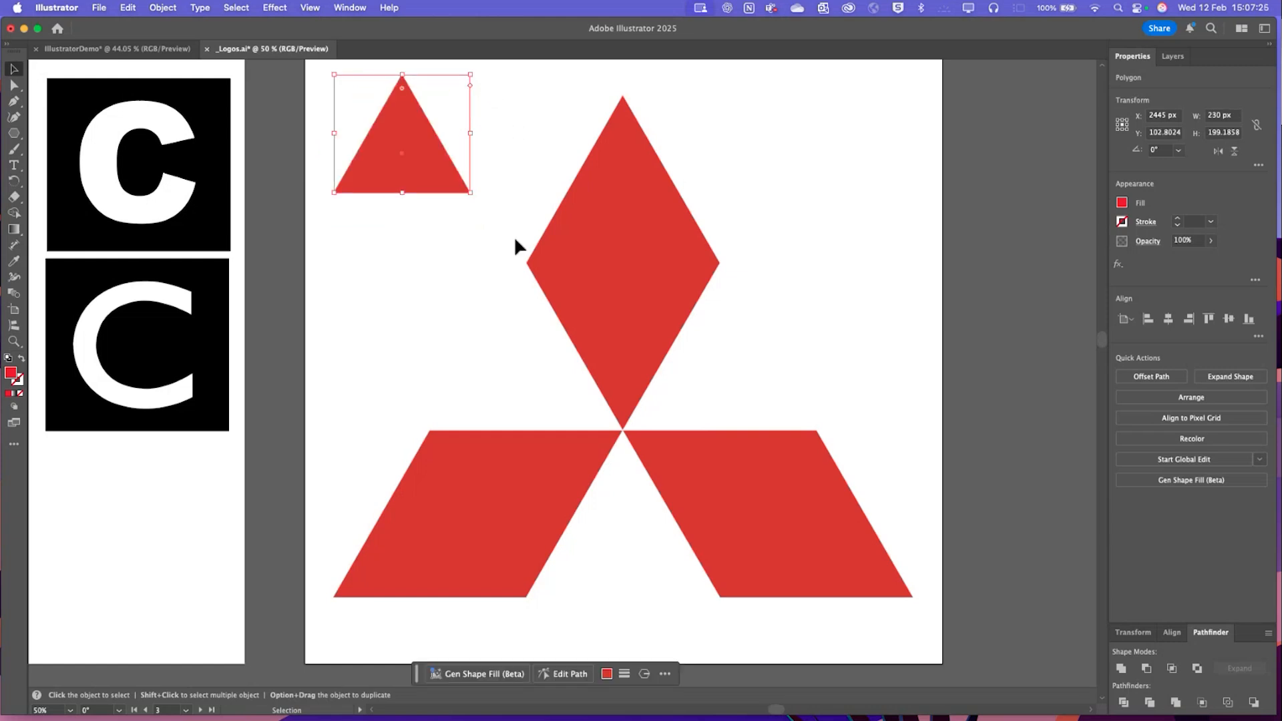
pyautogui.click(464, 296)
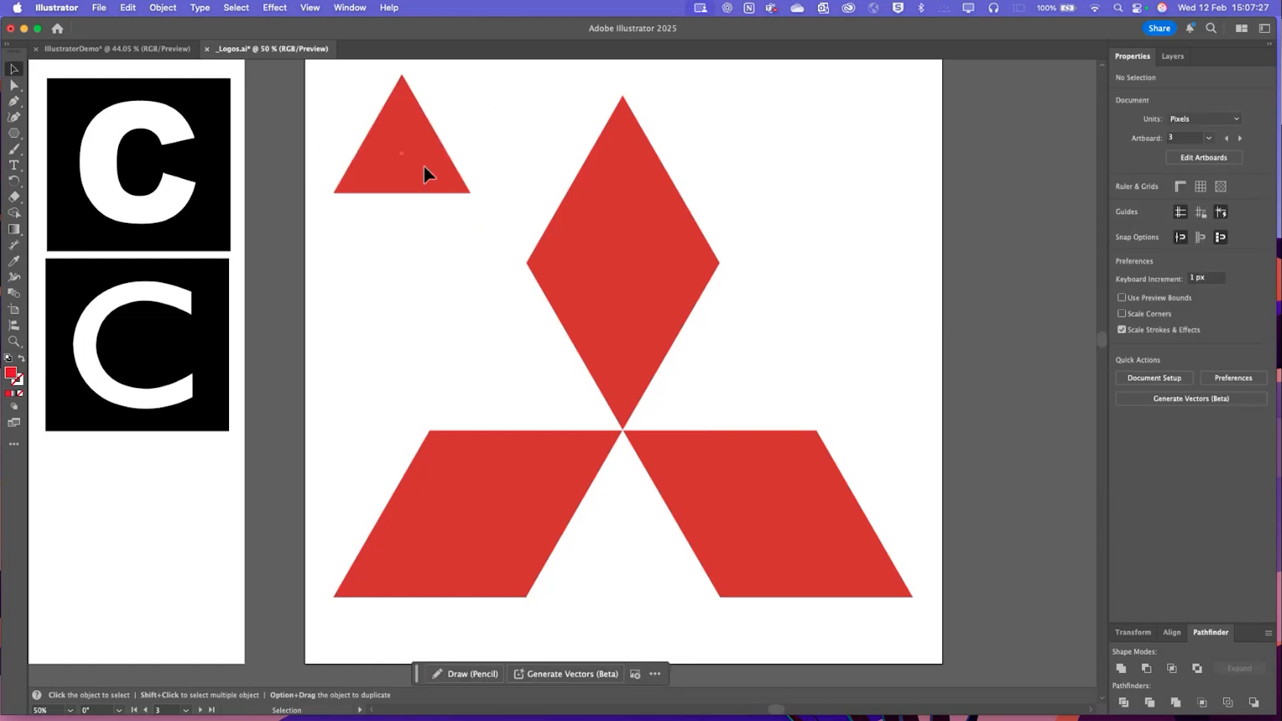
# Fill the triangle with bright green and place it over the upper tip of the red diamond
pyautogui.moveTo(426, 174); pyautogui.dragTo(606, 234)
pyautogui.click(1122, 203)
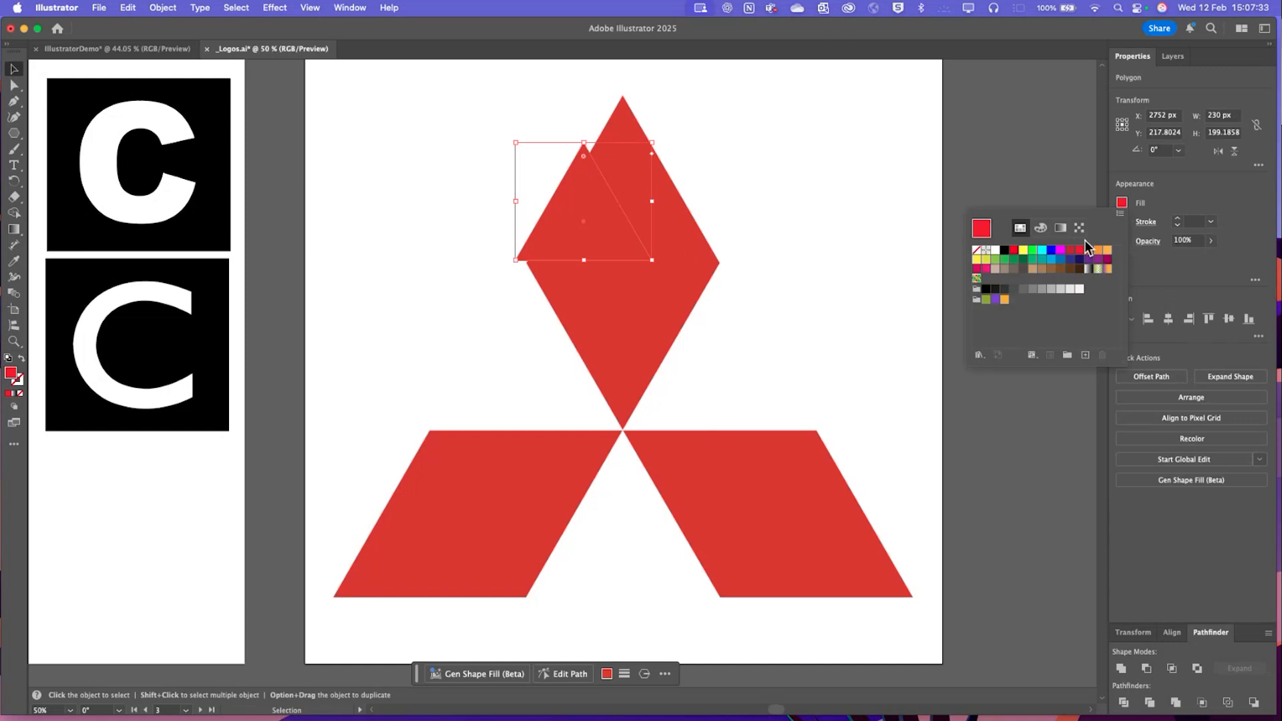
pyautogui.click(1032, 250)
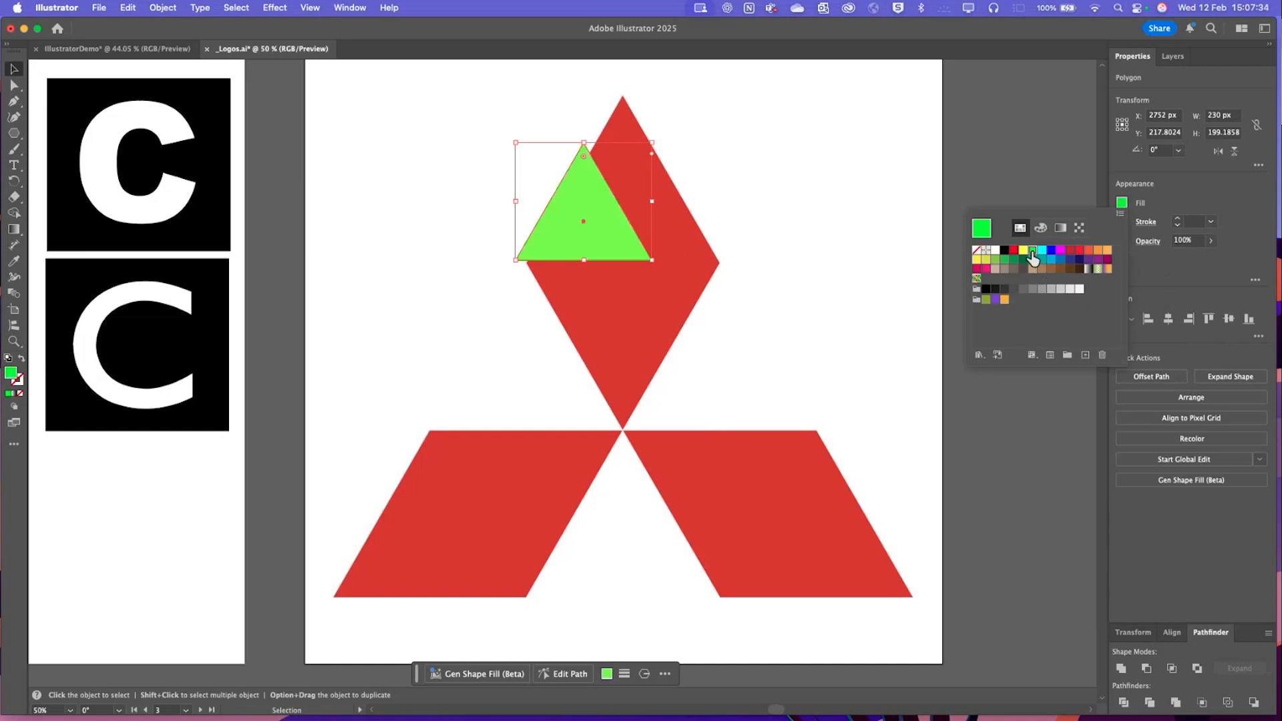
pyautogui.click(828, 156)
pyautogui.moveTo(580, 231); pyautogui.dragTo(618, 190)
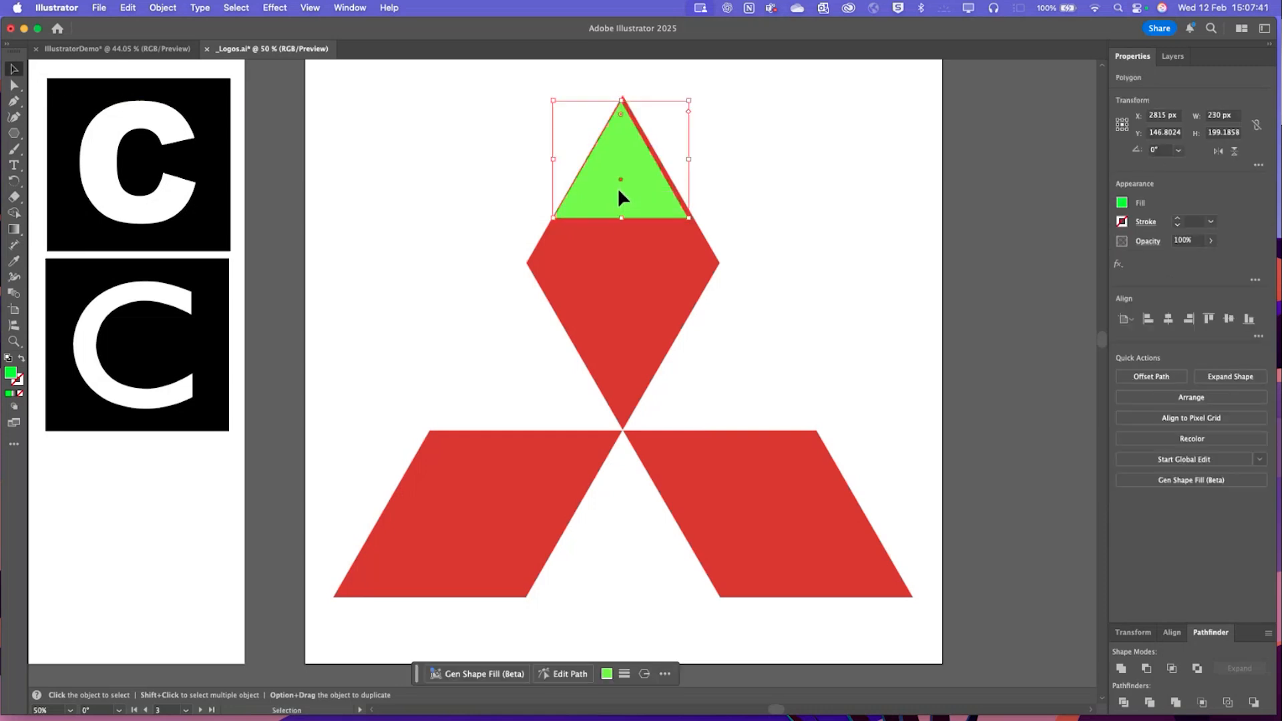
# Nudge the green triangle to about X 2819 px, Y 138 px, matching its tip and sides to the top of the red diamond
pyautogui.press('Up')
pyautogui.press('Up')
pyautogui.press('Up')
pyautogui.press('Up')
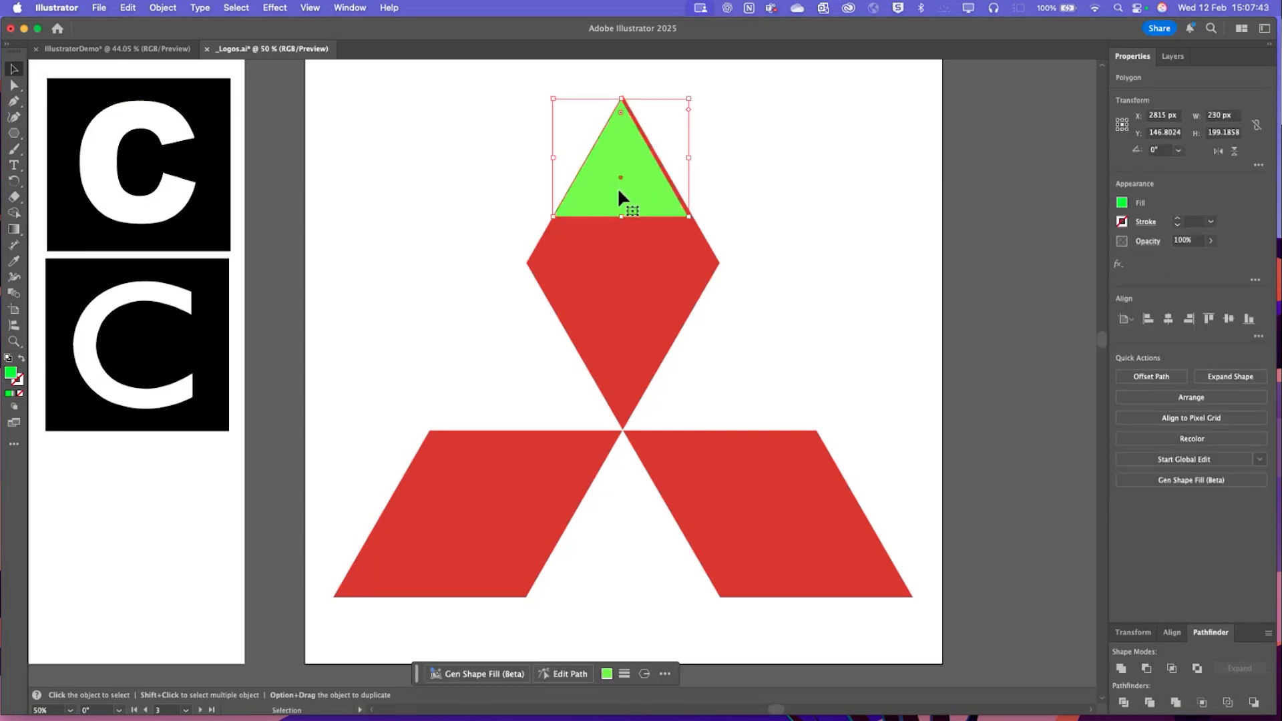
pyautogui.press('Right')
pyautogui.press('Right')
pyautogui.press('Right')
pyautogui.press('Up')
pyautogui.press('Up')
pyautogui.press('Up')
pyautogui.press('Up')
pyautogui.press('Up')
pyautogui.press('Up')
pyautogui.press('Up')
pyautogui.press('Up')
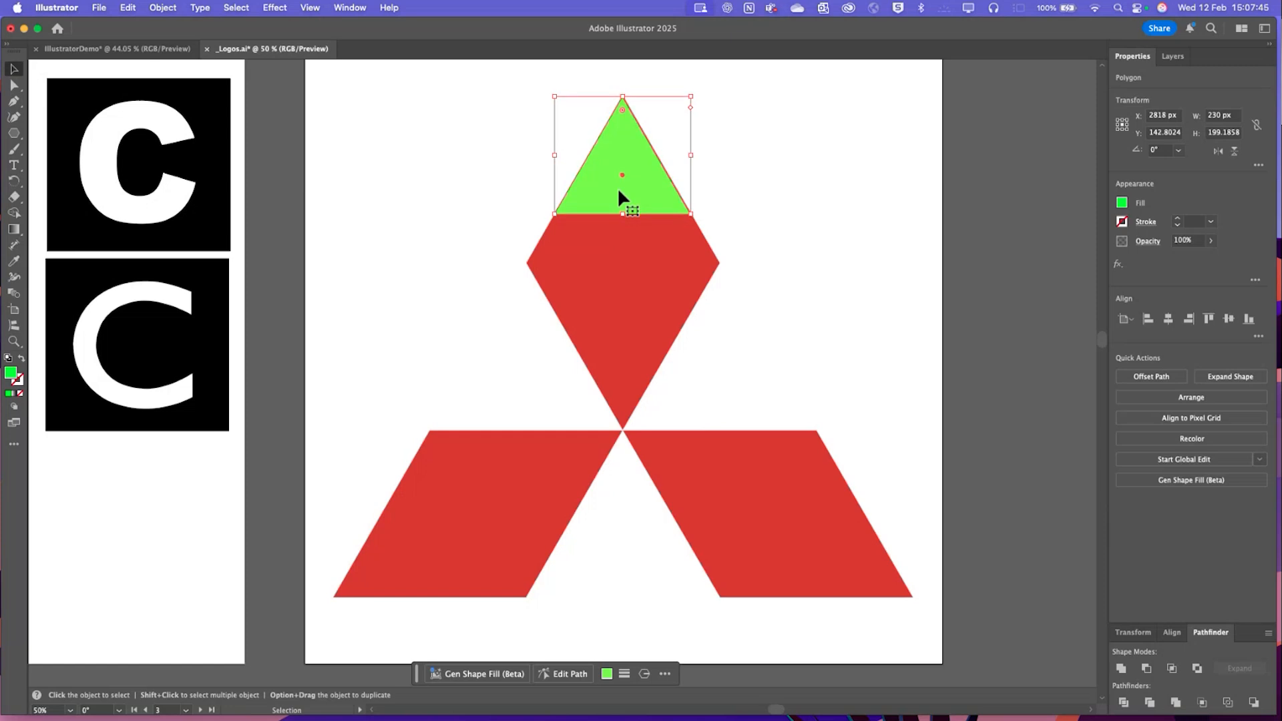
pyautogui.press('Right')
pyautogui.press('Right')
pyautogui.press('Right')
pyautogui.press('Right')
pyautogui.press('Up')
pyautogui.press('Up')
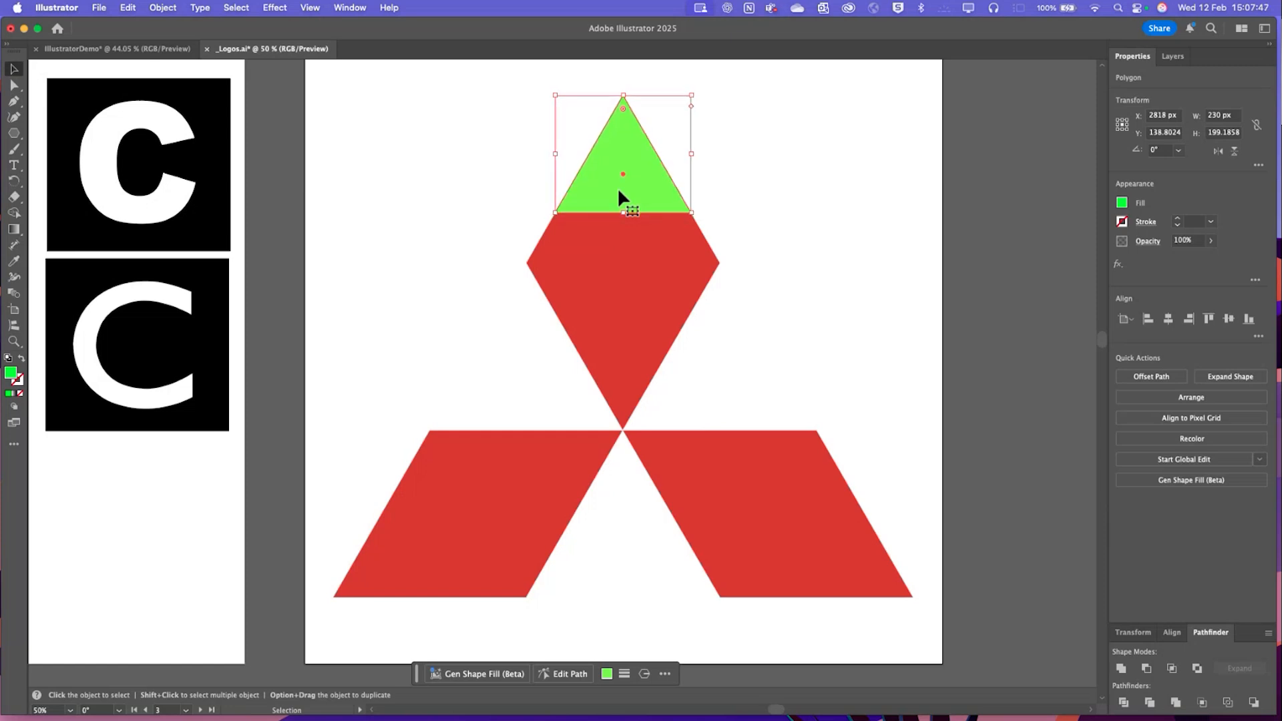
pyautogui.press('Left')
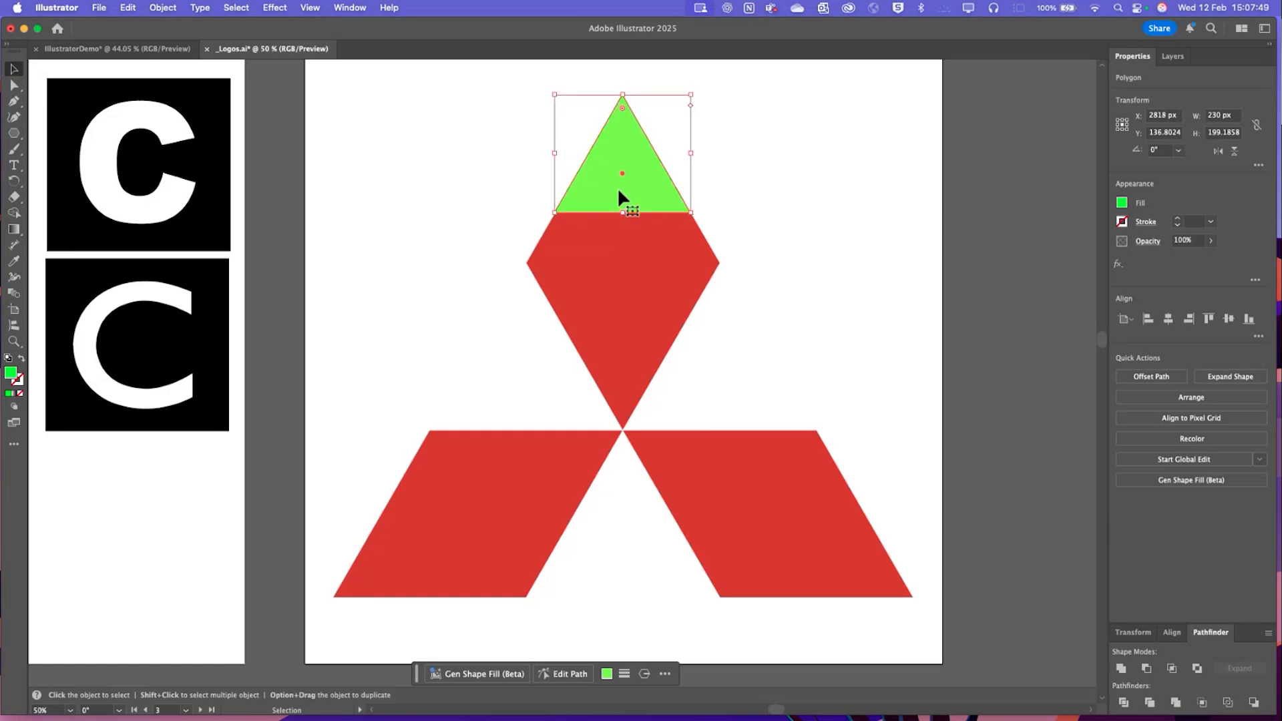
pyautogui.press('Down')
pyautogui.press('Down')
pyautogui.press('Right')
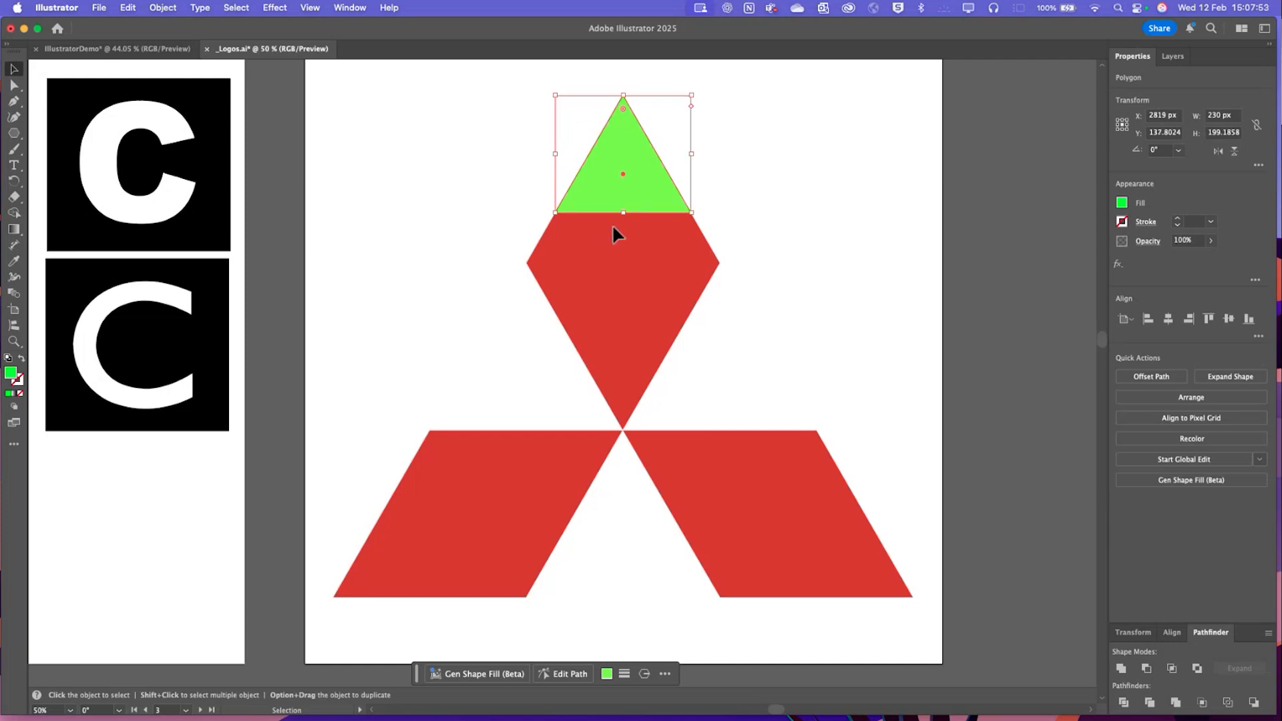
# Enlarge the green triangle to 326 px wide and about 282 px high, covering the red diamond's upper half
pyautogui.moveTo(626, 215); pyautogui.dragTo(616, 264)
pyautogui.moveTo(694, 180); pyautogui.dragTo(719, 212)
pyautogui.moveTo(623, 264); pyautogui.dragTo(627, 262)
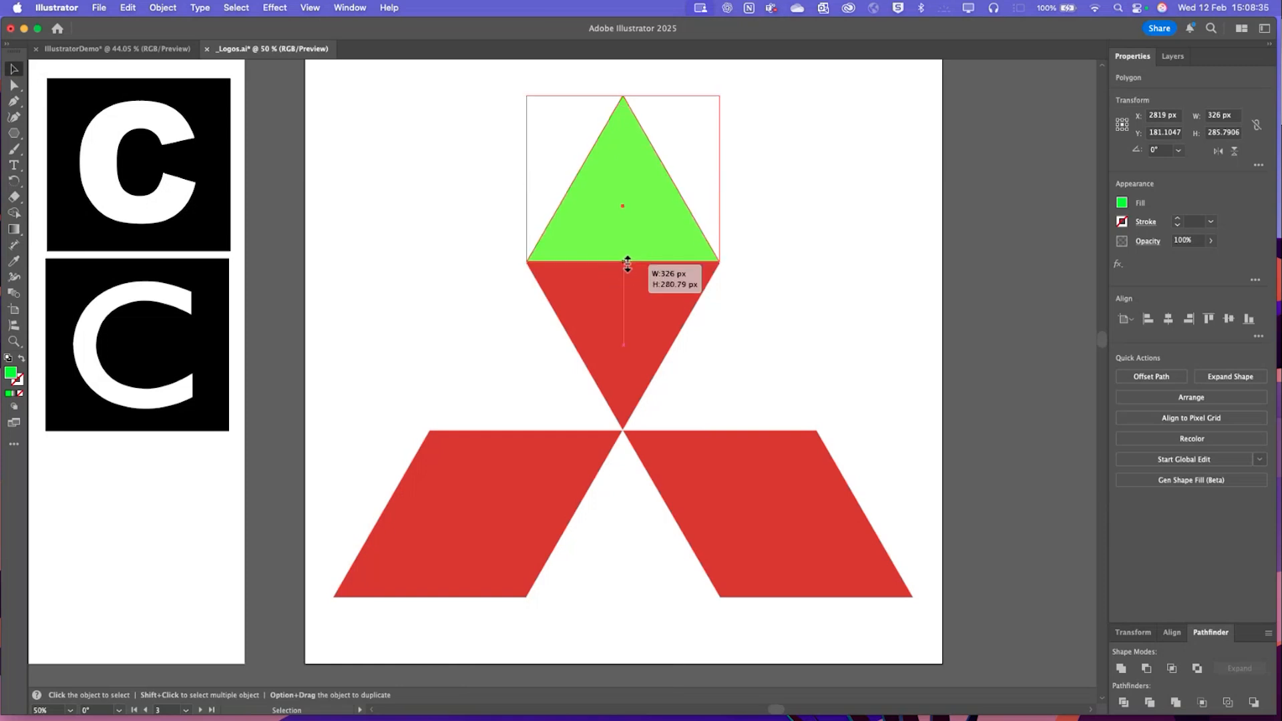
pyautogui.moveTo(627, 262); pyautogui.dragTo(626, 264)
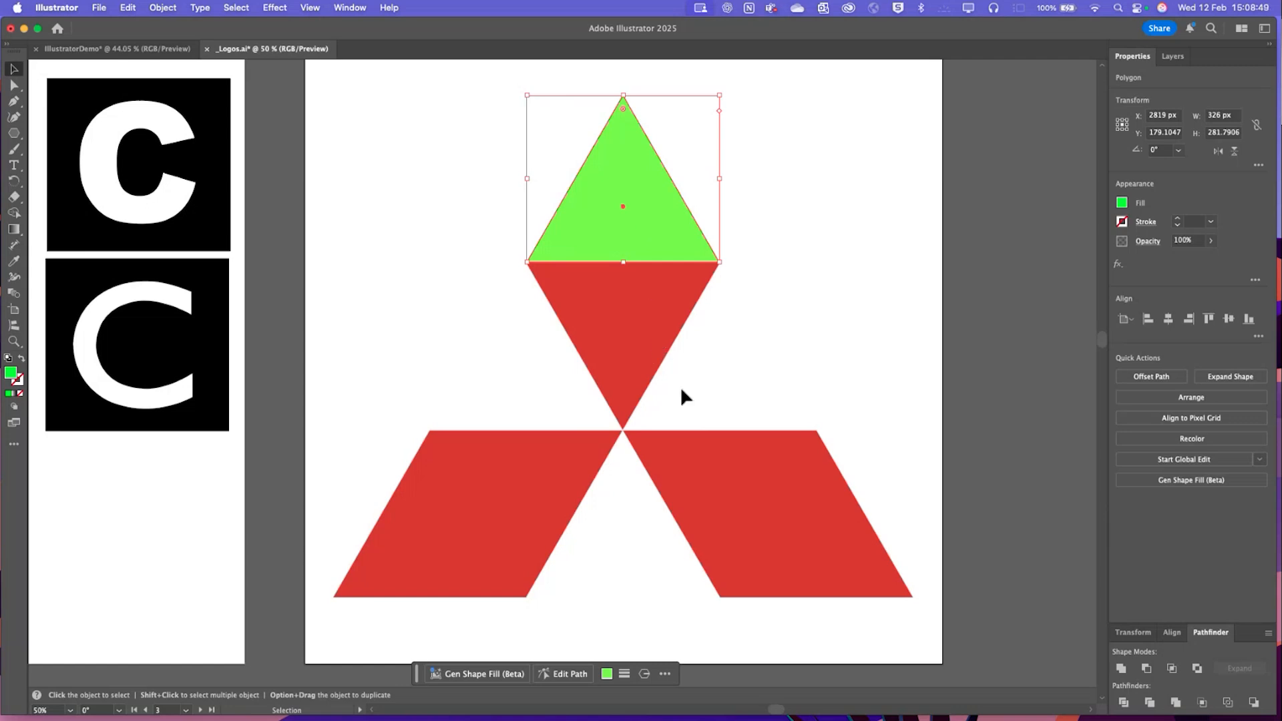
pyautogui.click(726, 361)
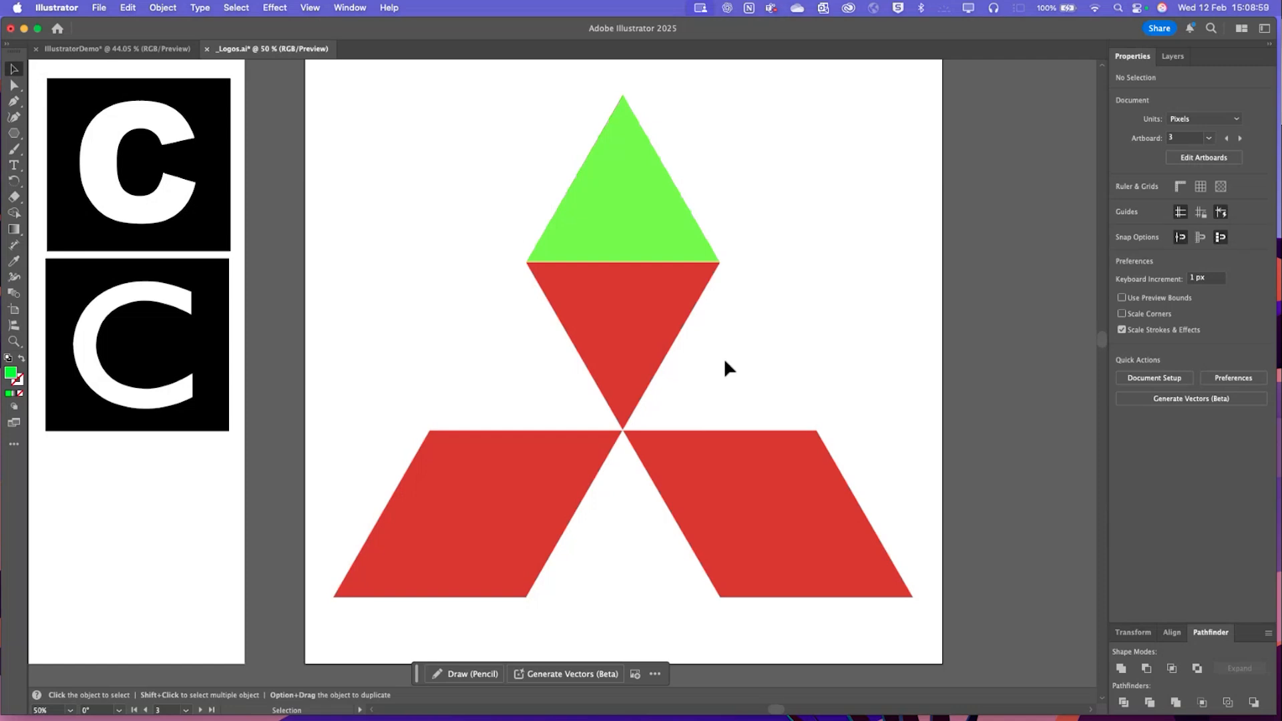
pyautogui.click(600, 221)
pyautogui.click(856, 296)
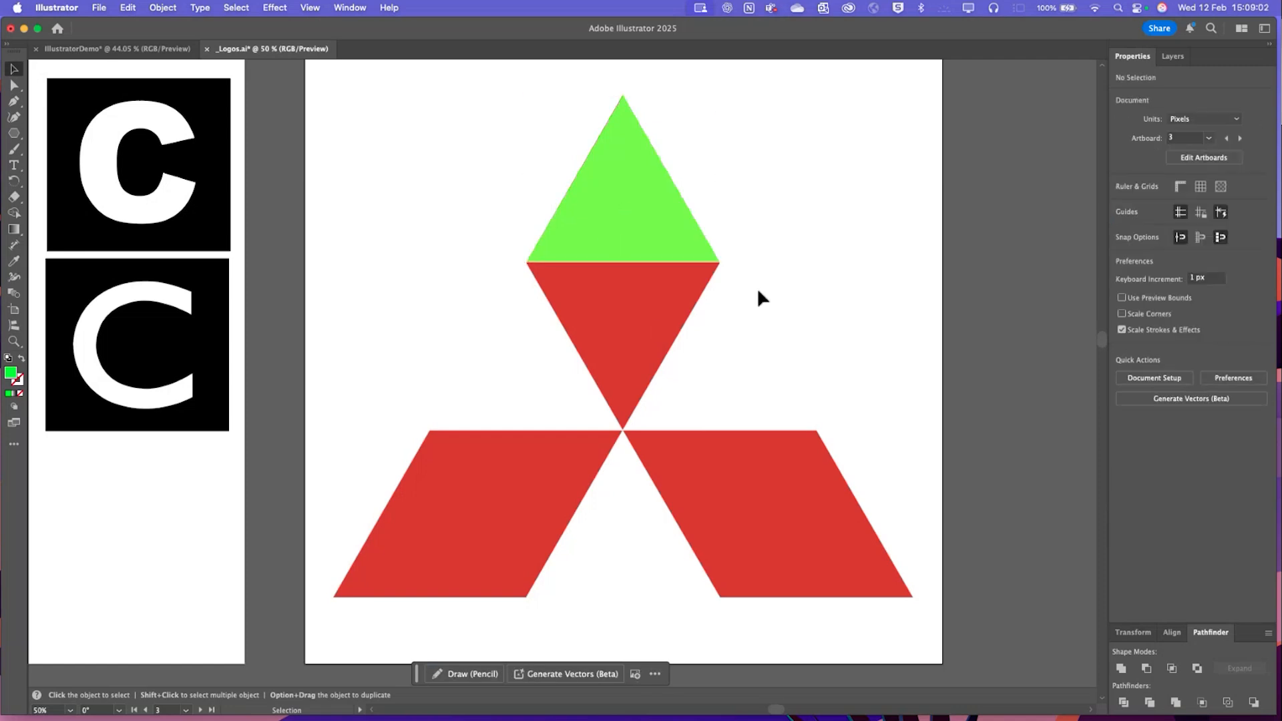
# Duplicate the green triangle beside the diamond and rotate the copy 180°
pyautogui.click(640, 232)
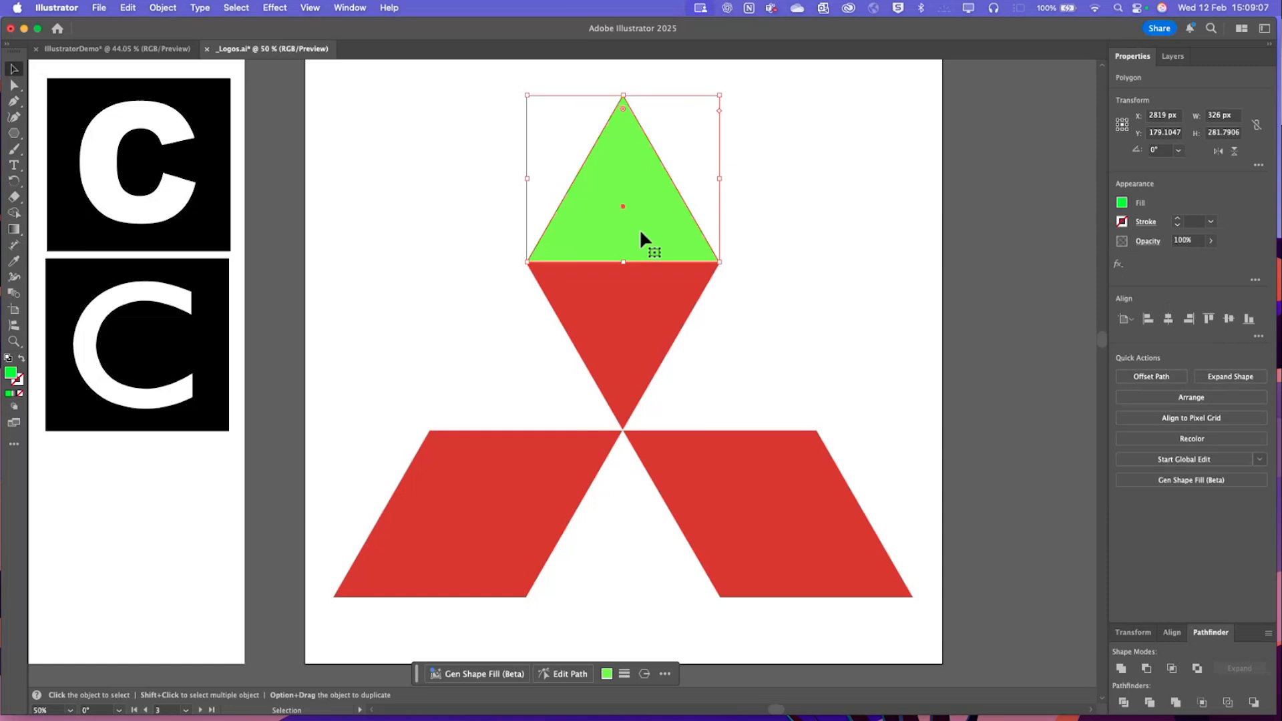
pyautogui.moveTo(671, 215); pyautogui.dragTo(854, 294)
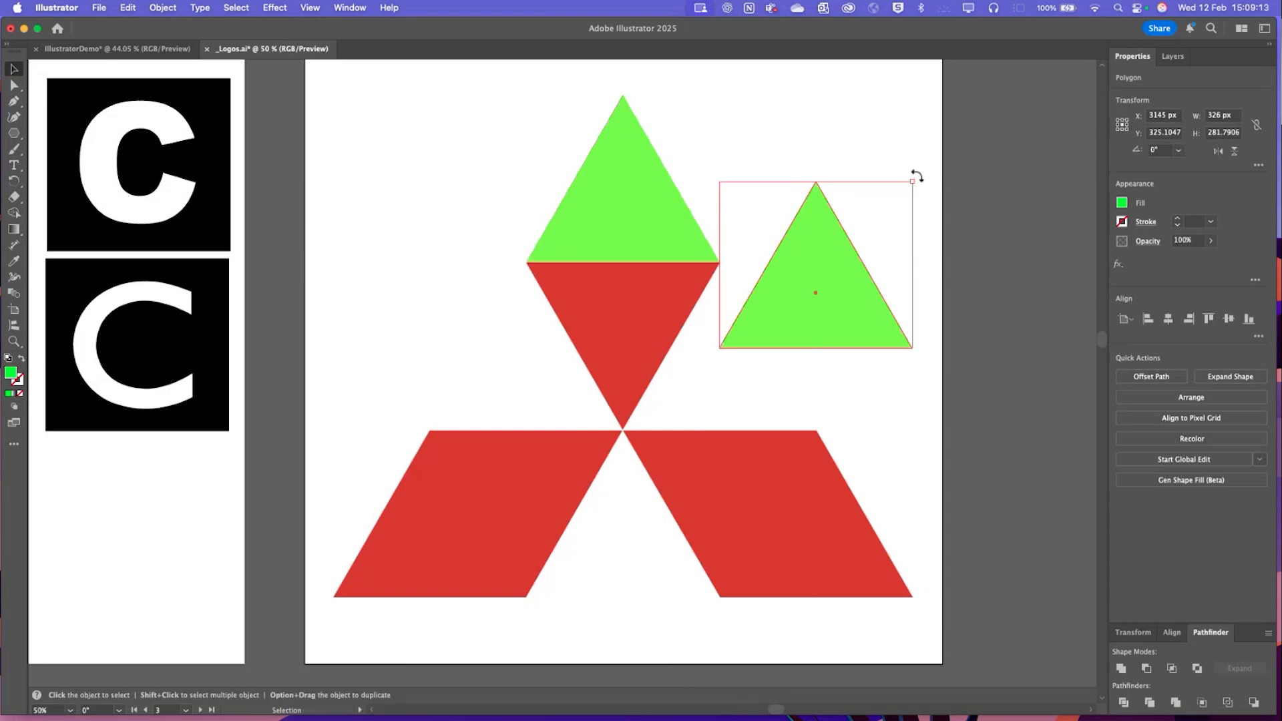
pyautogui.moveTo(918, 175); pyautogui.dragTo(713, 474)
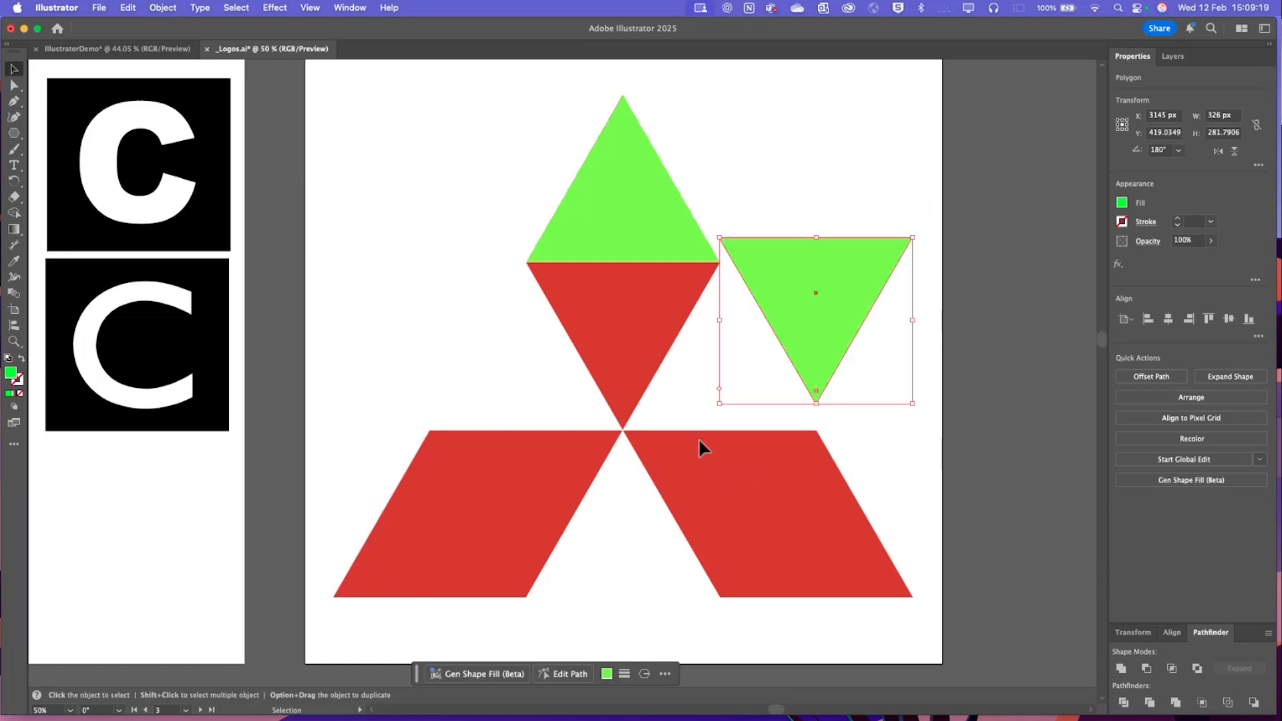
# Place the inverted triangle directly beneath the upright one and align both on their horizontal centres
pyautogui.moveTo(823, 313); pyautogui.dragTo(631, 339)
pyautogui.moveTo(466, 175); pyautogui.dragTo(586, 287)
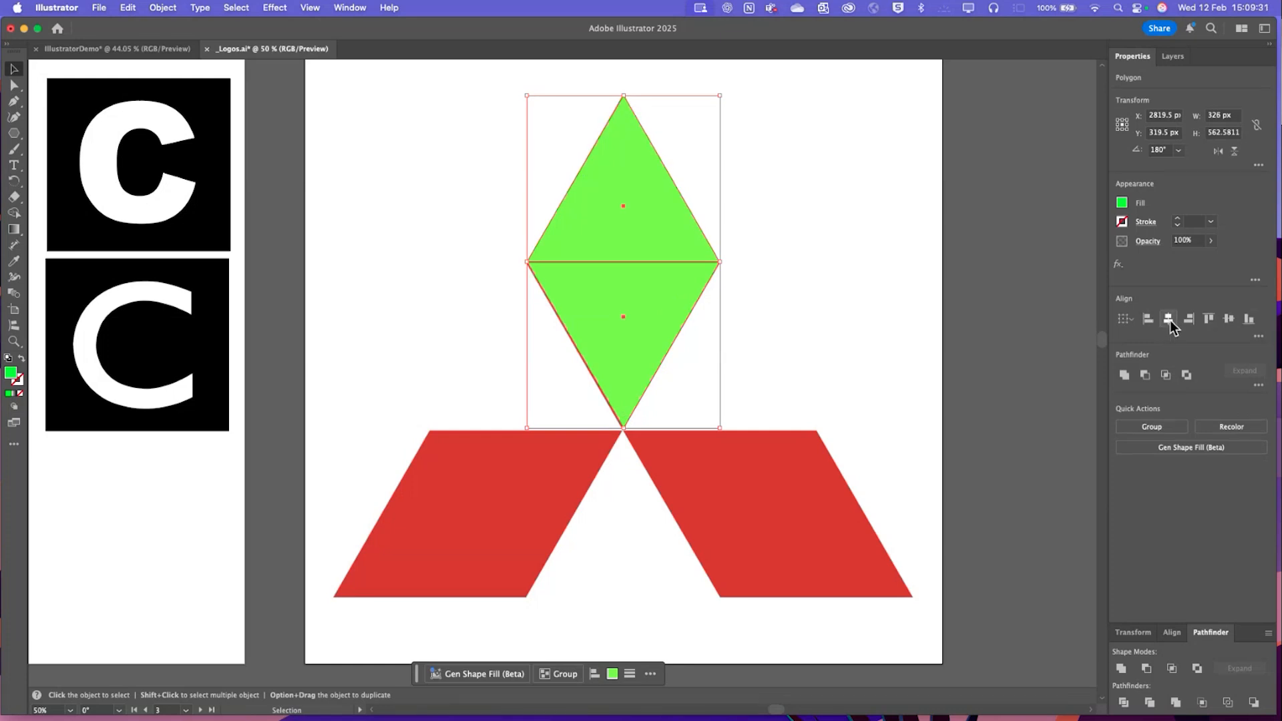
pyautogui.click(854, 337)
# Unite the two green triangles into a single diamond shape
pyautogui.moveTo(480, 174); pyautogui.dragTo(637, 327)
pyautogui.click(1125, 377)
pyautogui.click(876, 392)
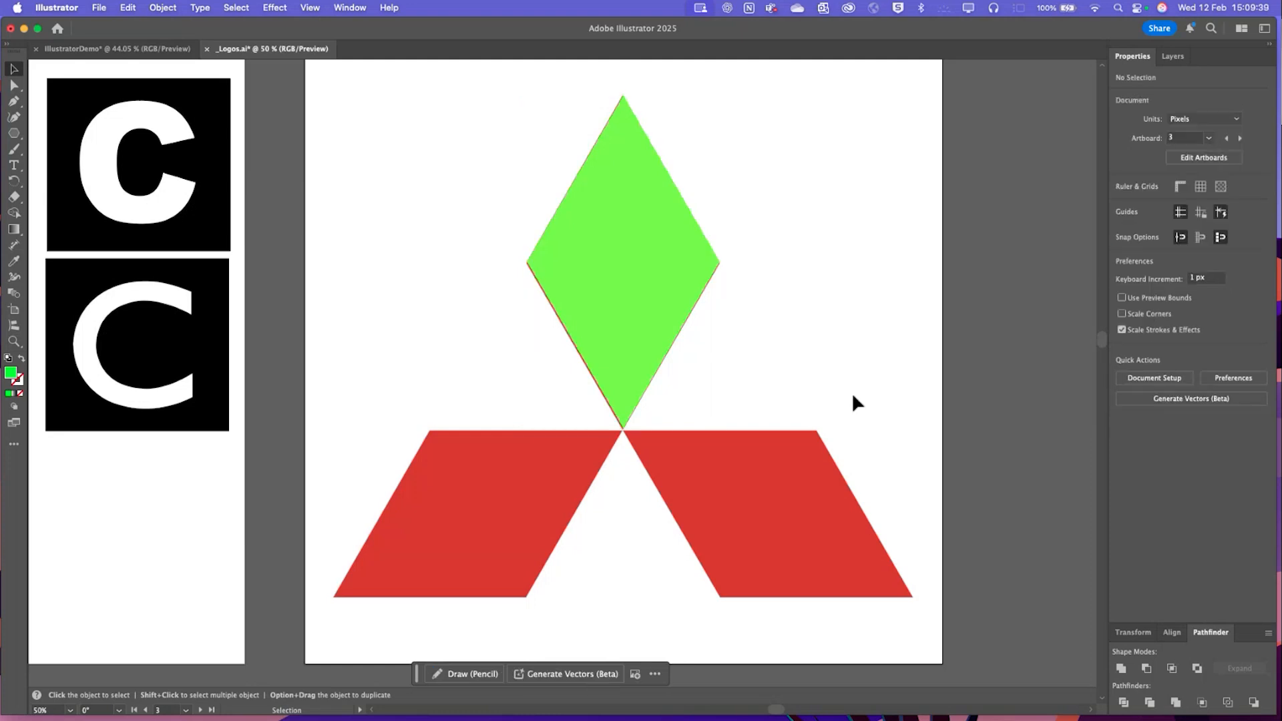
# Shift the united green diamond slightly upward and undo the move
pyautogui.moveTo(669, 277); pyautogui.dragTo(666, 270)
pyautogui.click(835, 238)
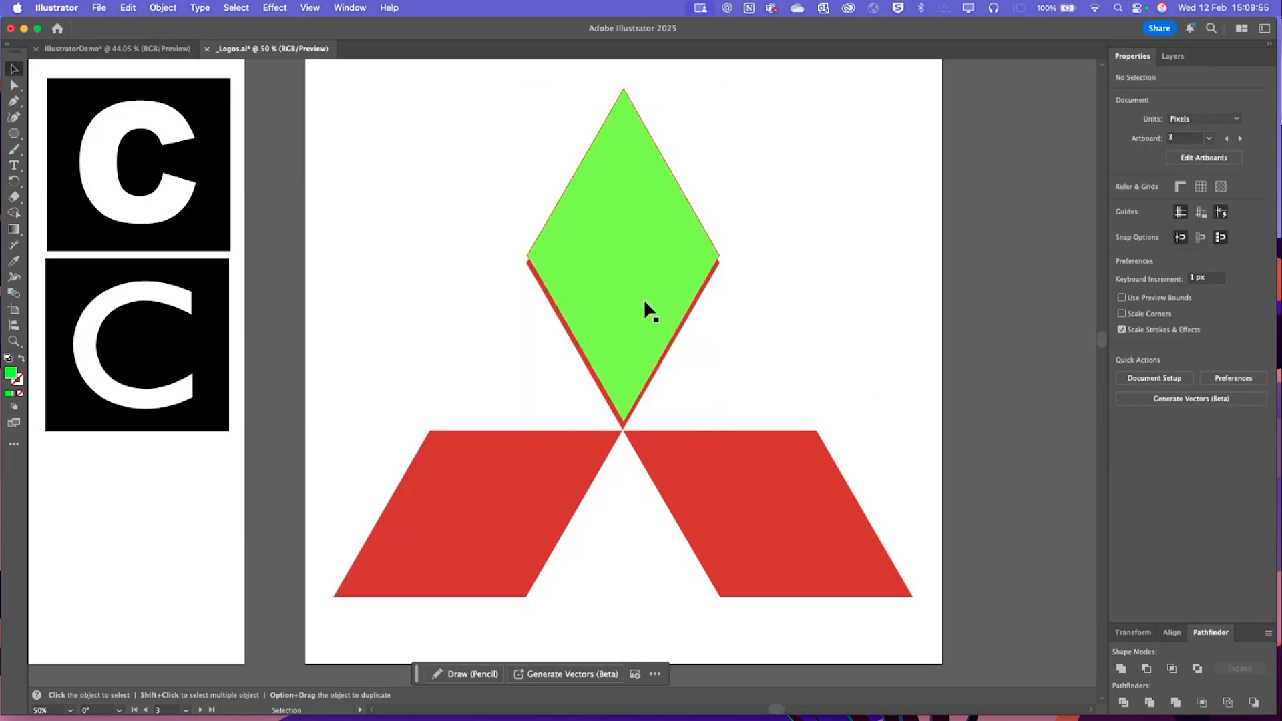
pyautogui.press('super+z')
pyautogui.press('super+z')
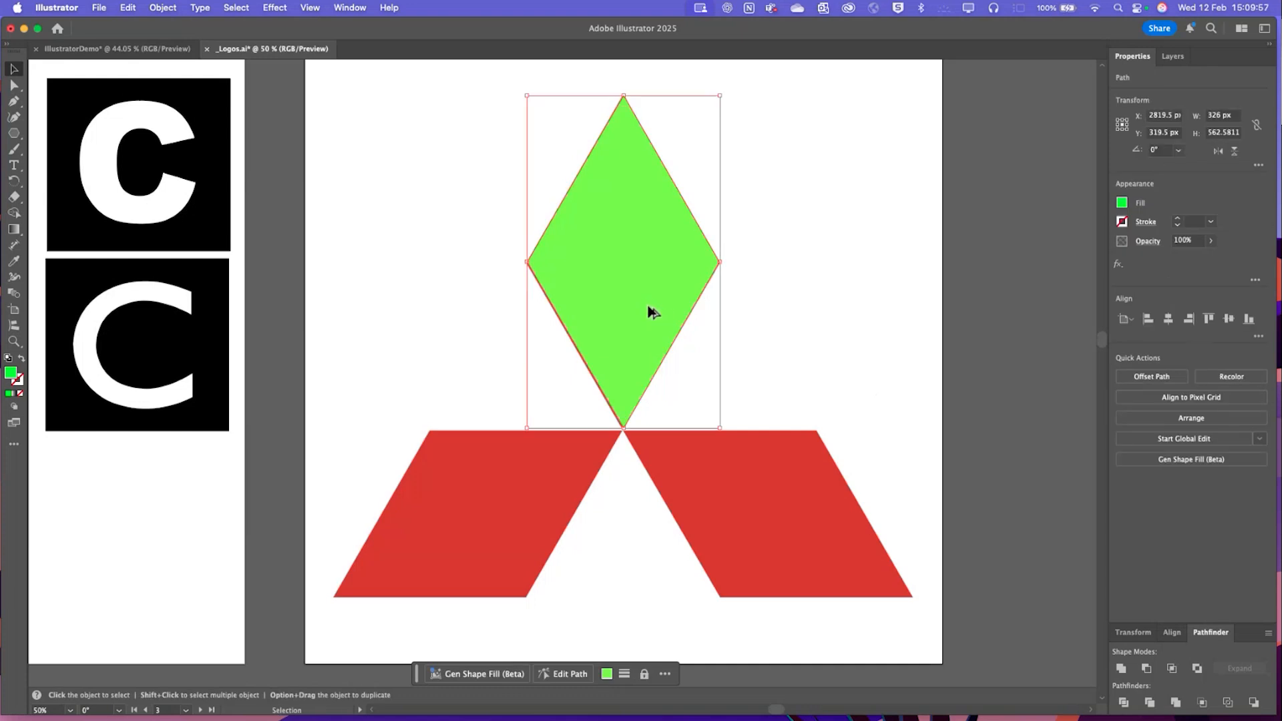
# Try to fit a copy of the green diamond over the lower-right red shape by rotating it to 225°, and delete the copy
pyautogui.moveTo(649, 299); pyautogui.dragTo(846, 281)
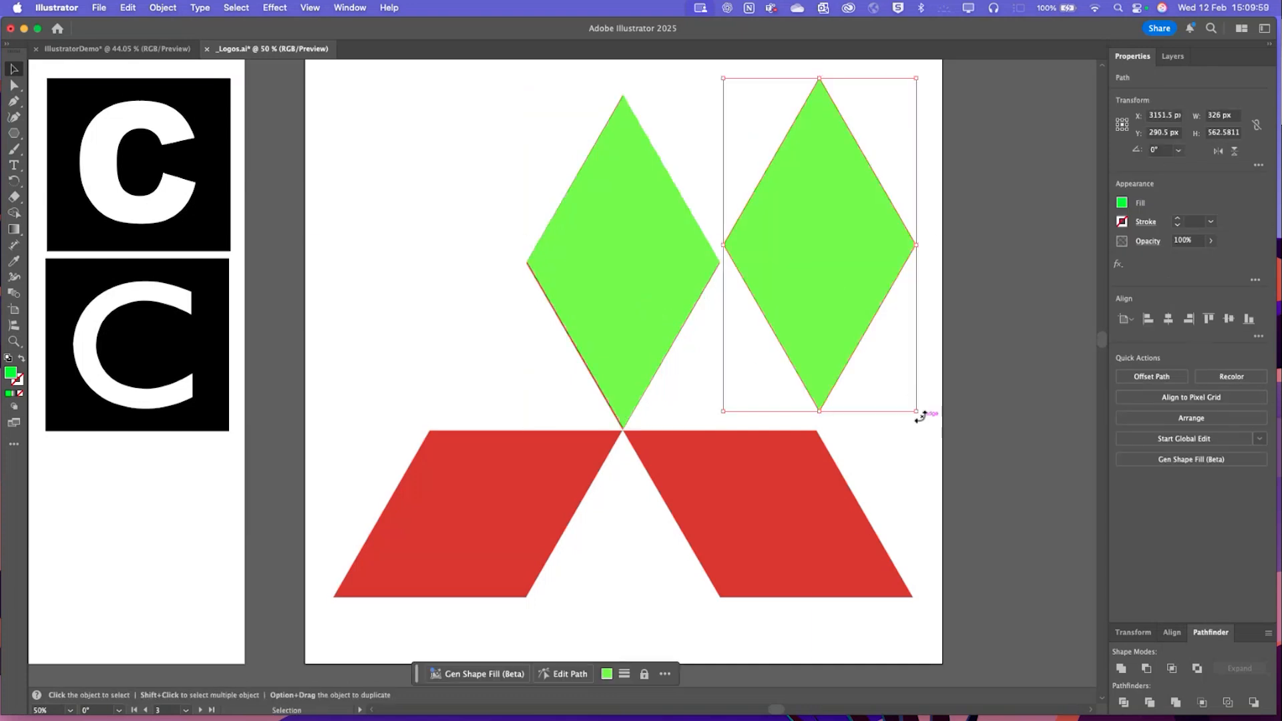
pyautogui.moveTo(920, 416); pyautogui.dragTo(507, 233)
pyautogui.moveTo(795, 263); pyautogui.dragTo(742, 566)
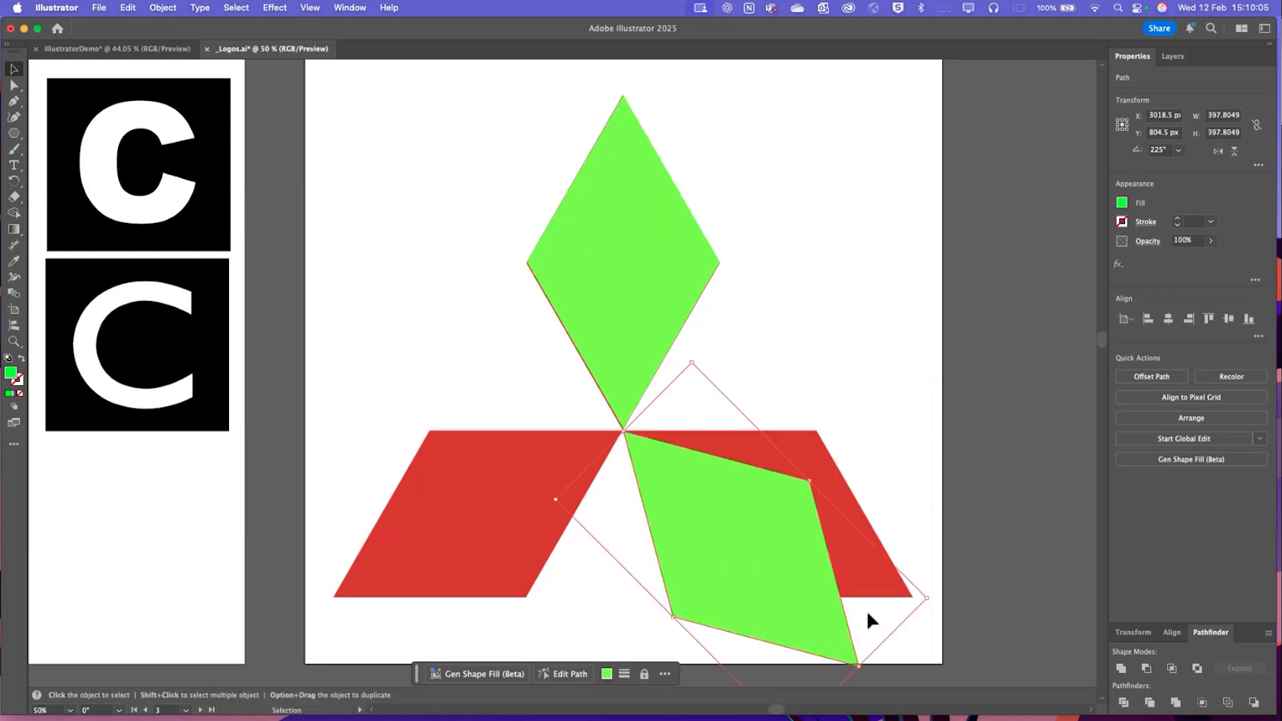
pyautogui.moveTo(932, 601); pyautogui.dragTo(940, 501)
pyautogui.press('Delete')
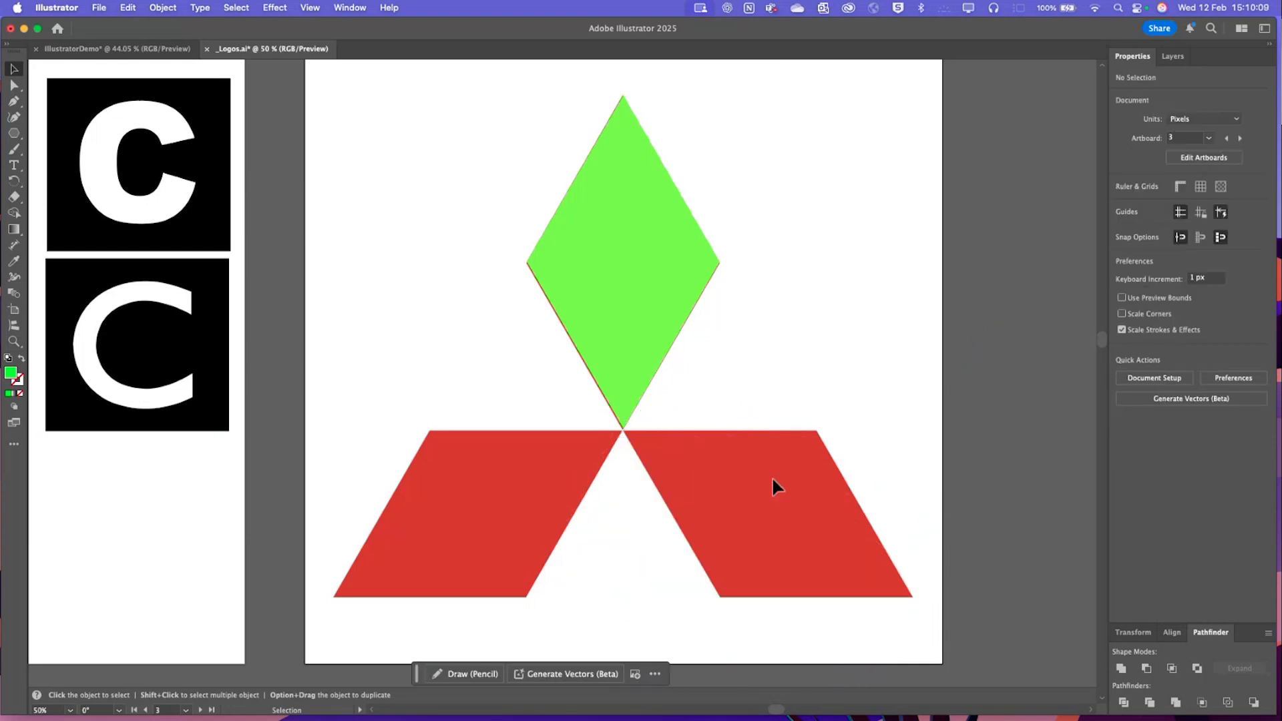
# Try to rotate a copy of the green diamond about -120° around its bottom tip onto the lower-right red shape, and undo it
pyautogui.click(667, 226)
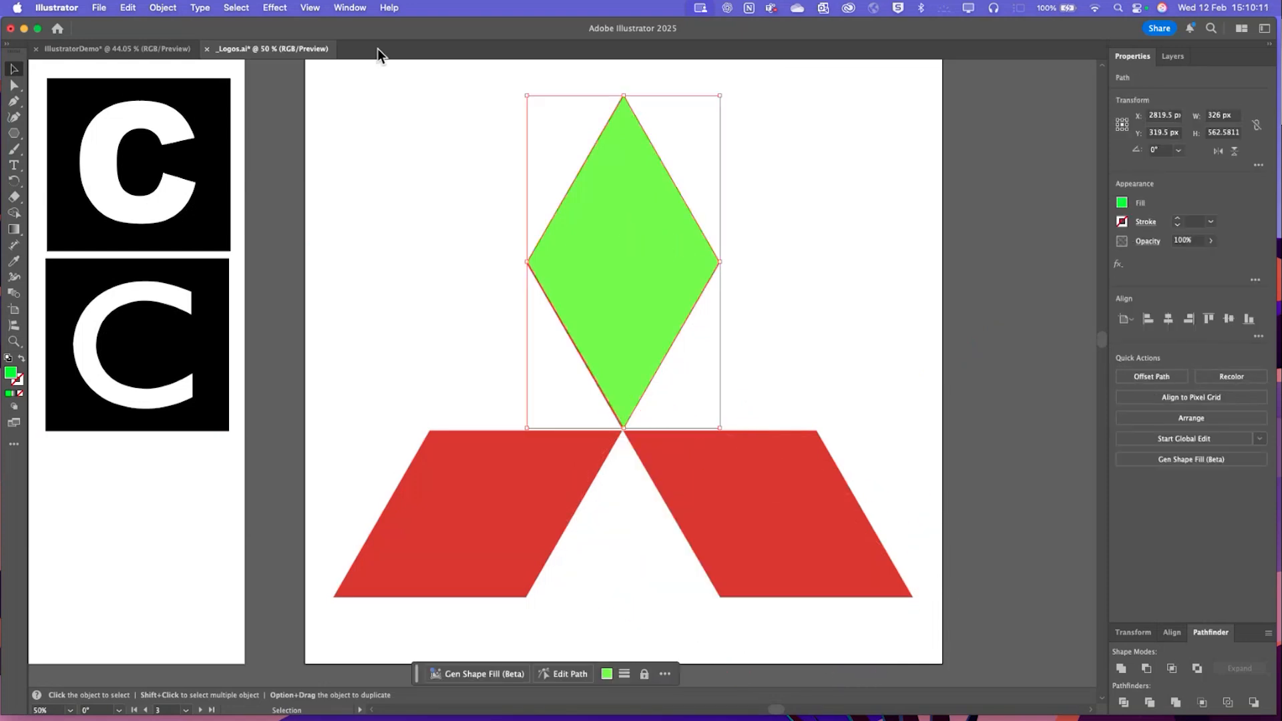
pyautogui.click(16, 181)
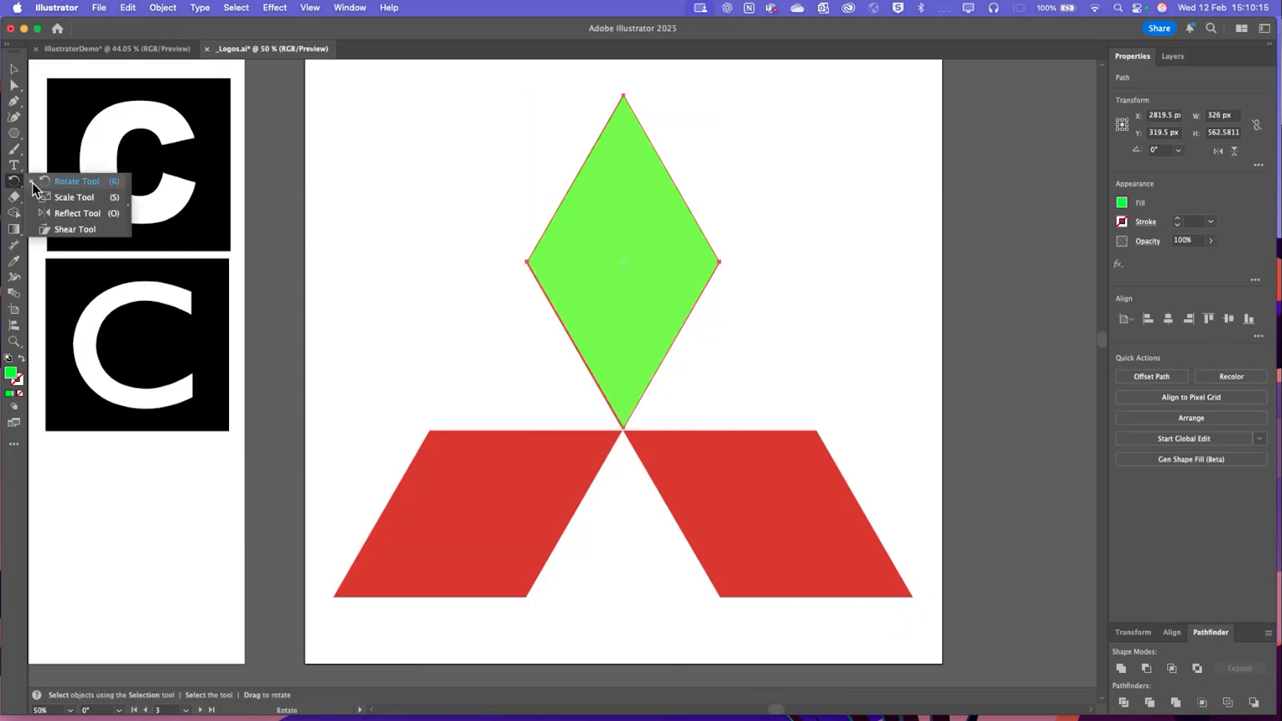
pyautogui.click(39, 185)
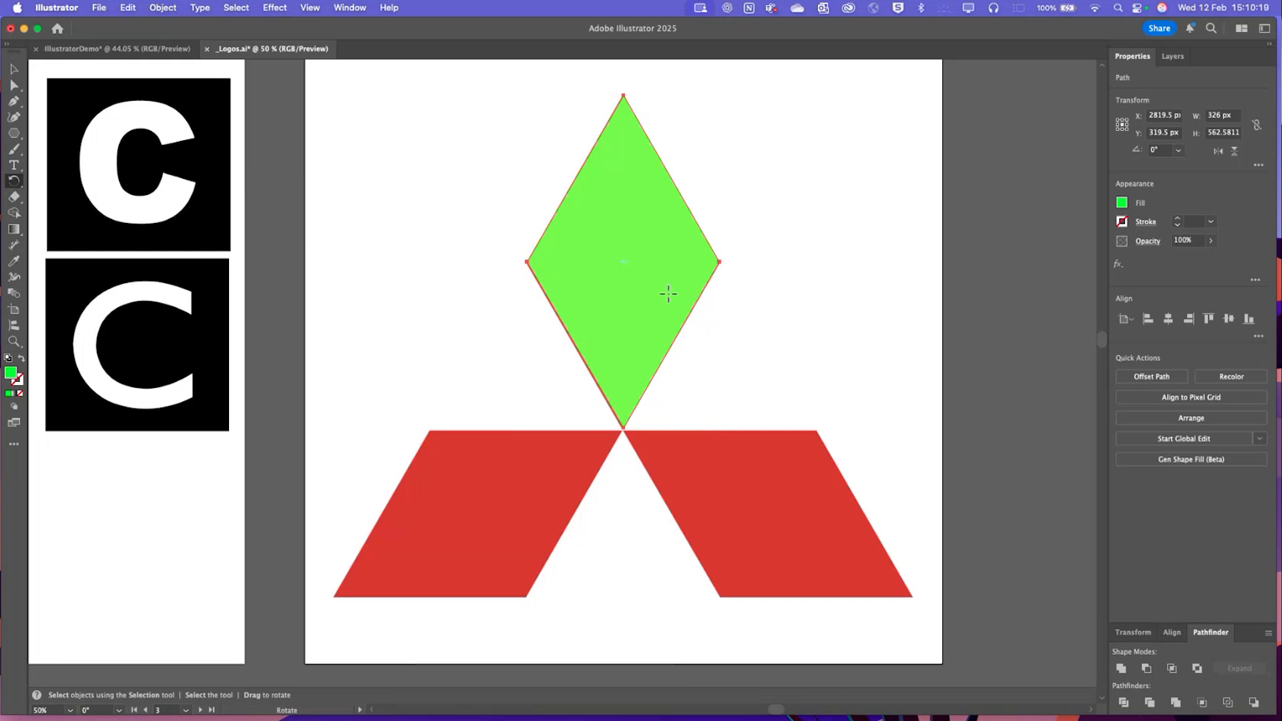
pyautogui.click(623, 427)
pyautogui.moveTo(623, 95); pyautogui.dragTo(928, 609)
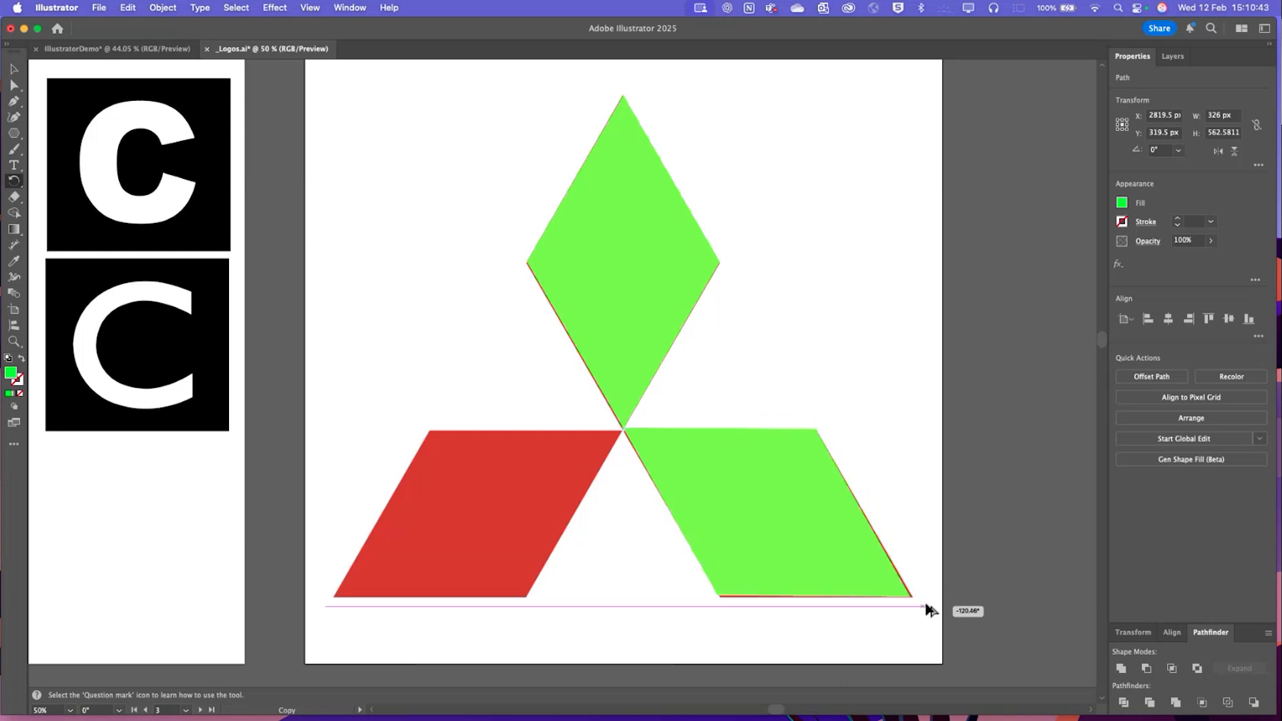
pyautogui.moveTo(927, 606); pyautogui.dragTo(926, 603)
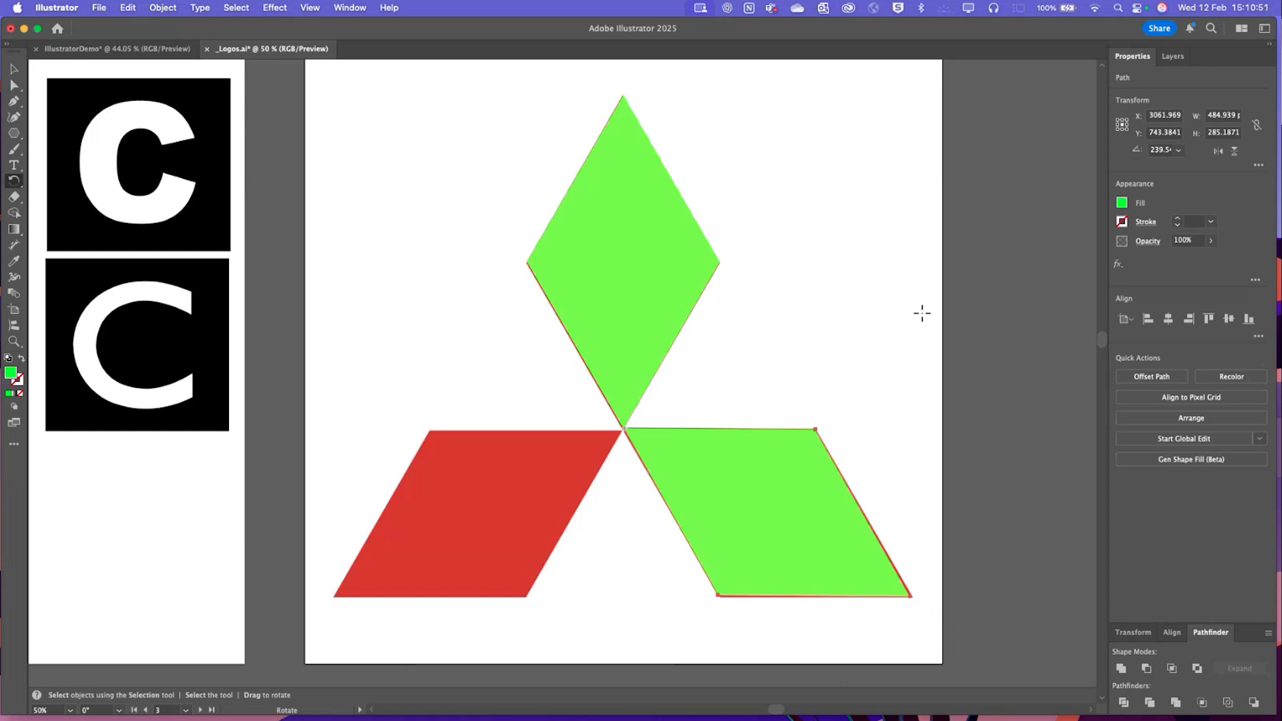
pyautogui.press('super+z')
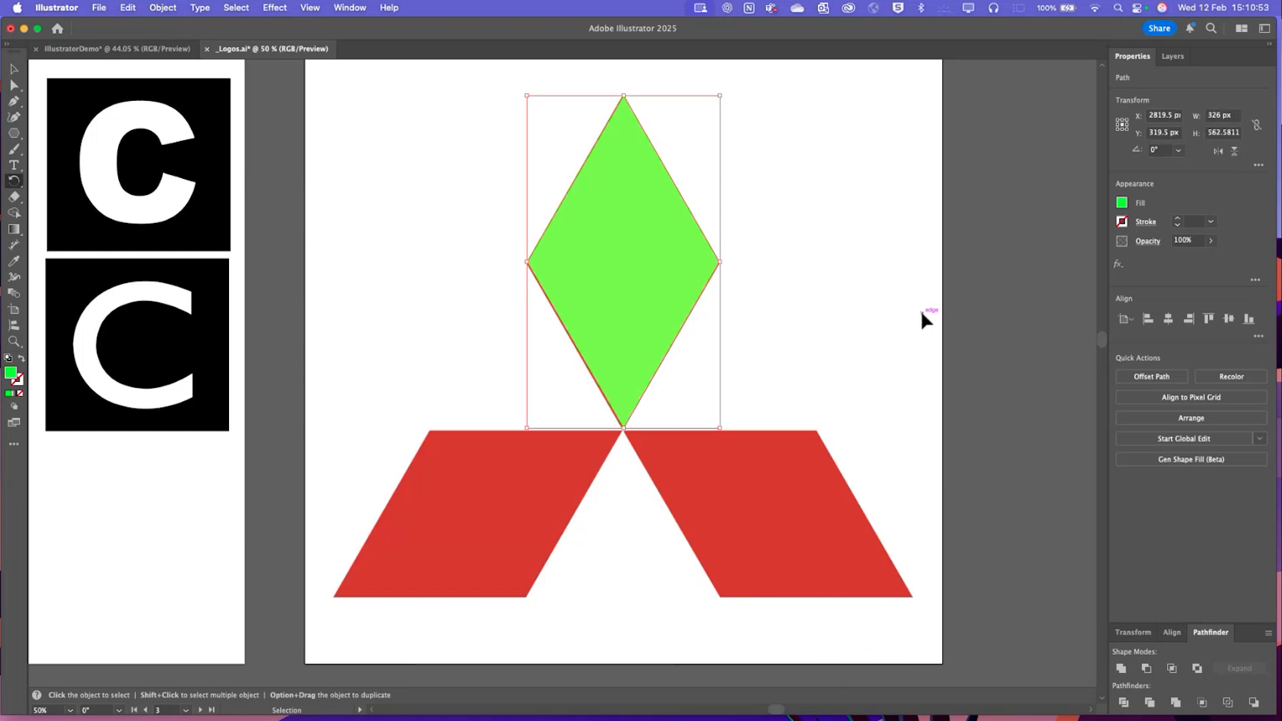
pyautogui.click(163, 7)
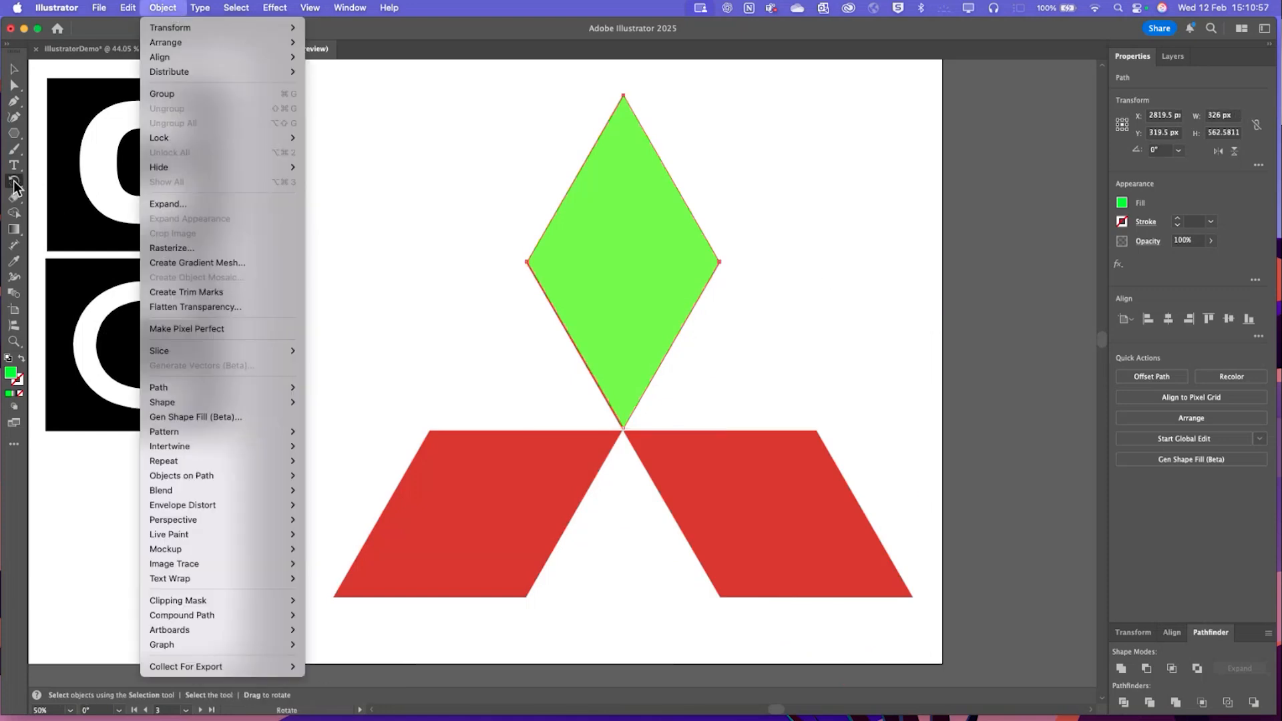
pyautogui.click(266, 12)
pyautogui.moveTo(163, 8)
pyautogui.moveTo(175, 30)
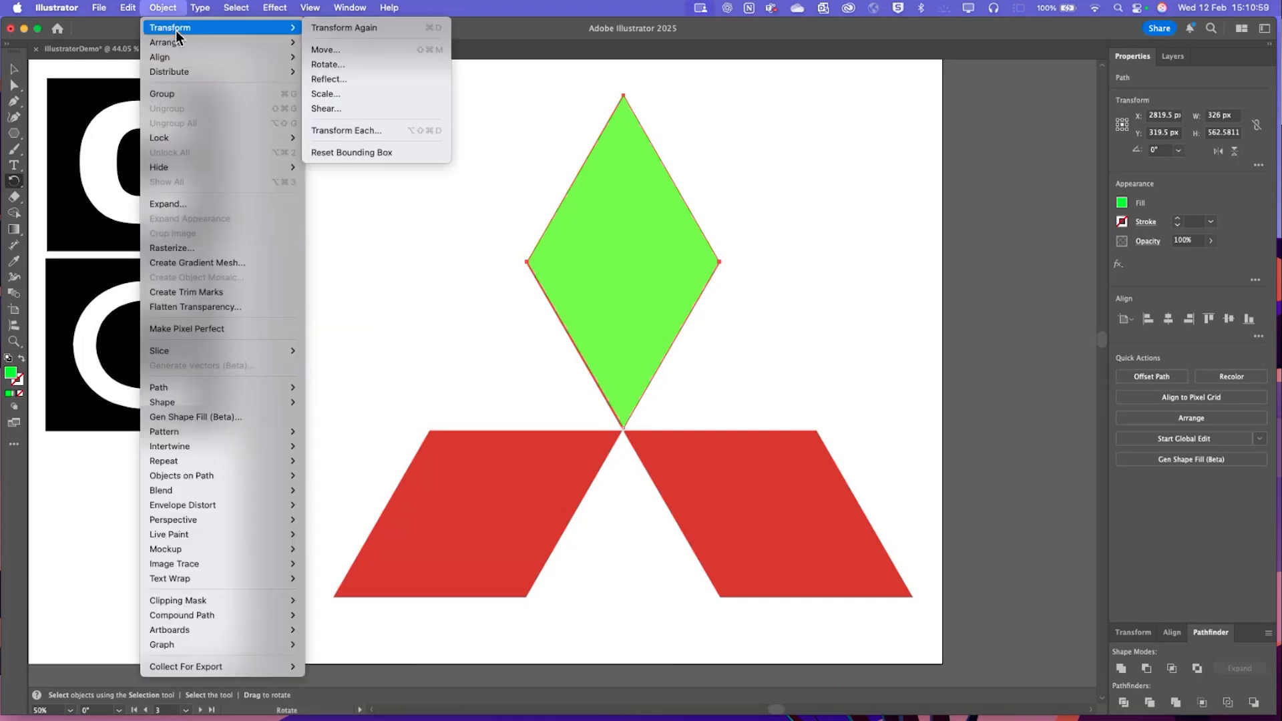
pyautogui.click(340, 67)
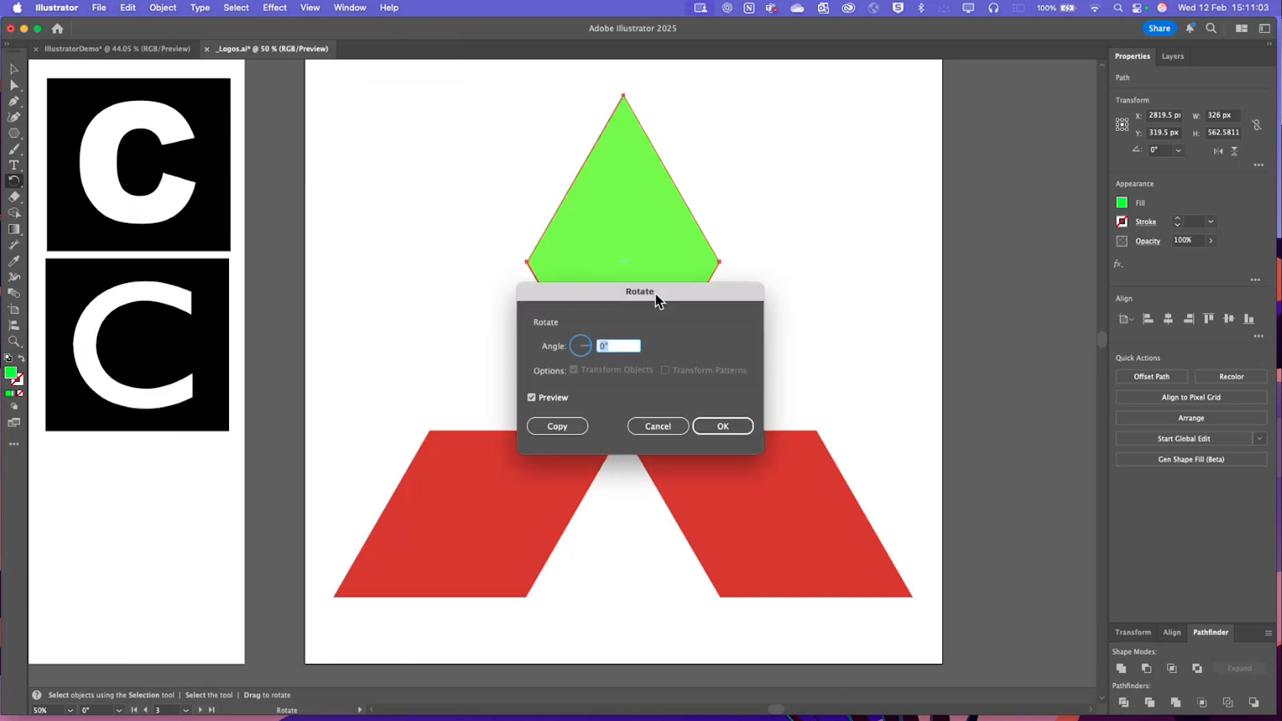
pyautogui.moveTo(655, 295); pyautogui.dragTo(446, 179)
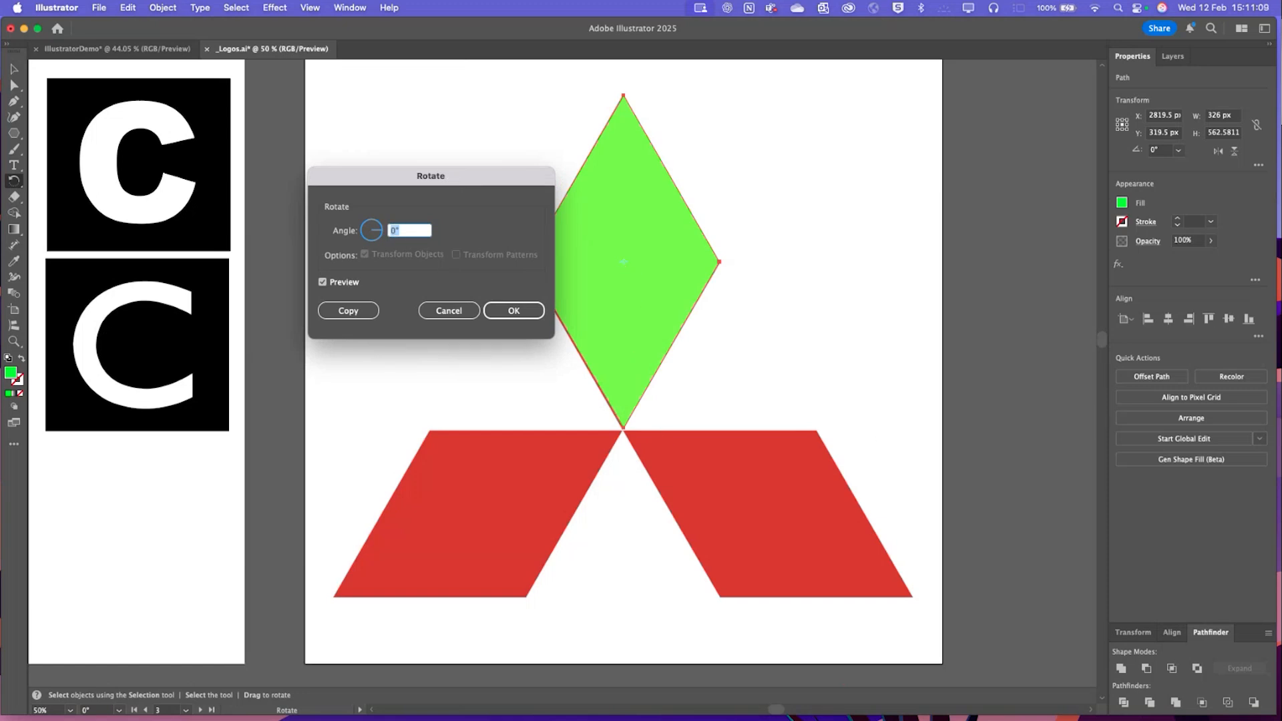
pyautogui.press('super+Tab')
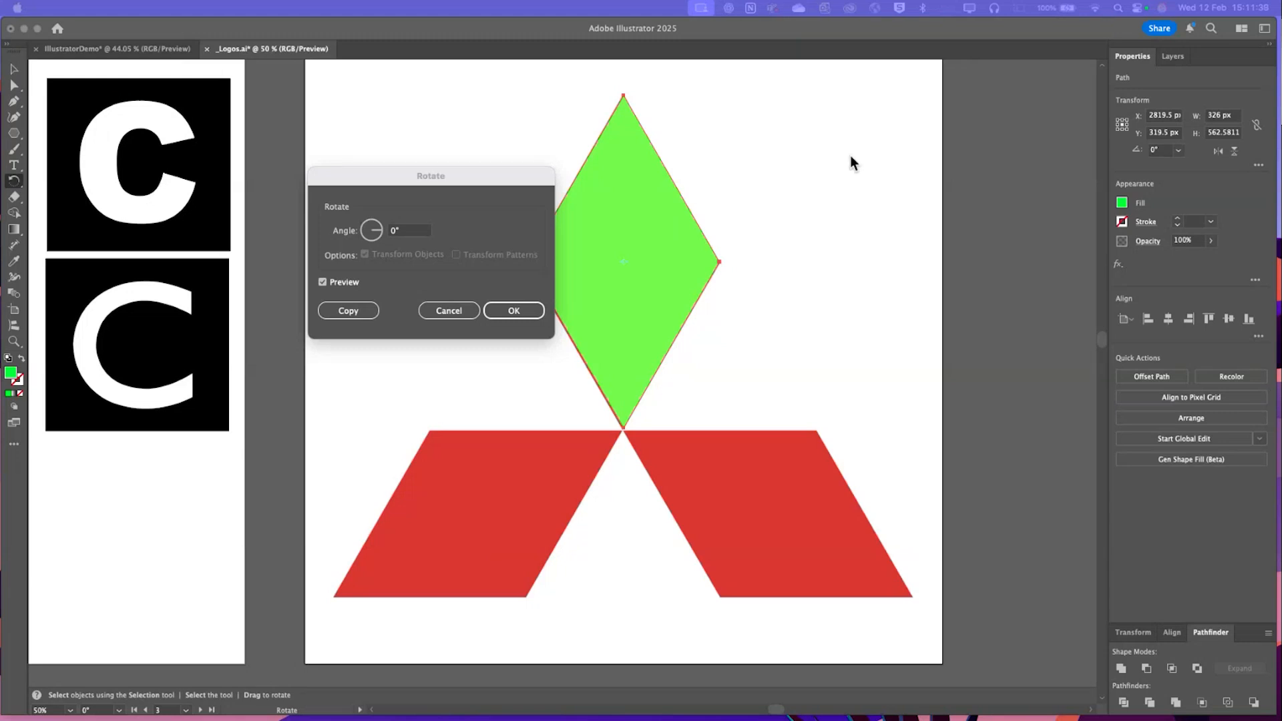
pyautogui.click(449, 307)
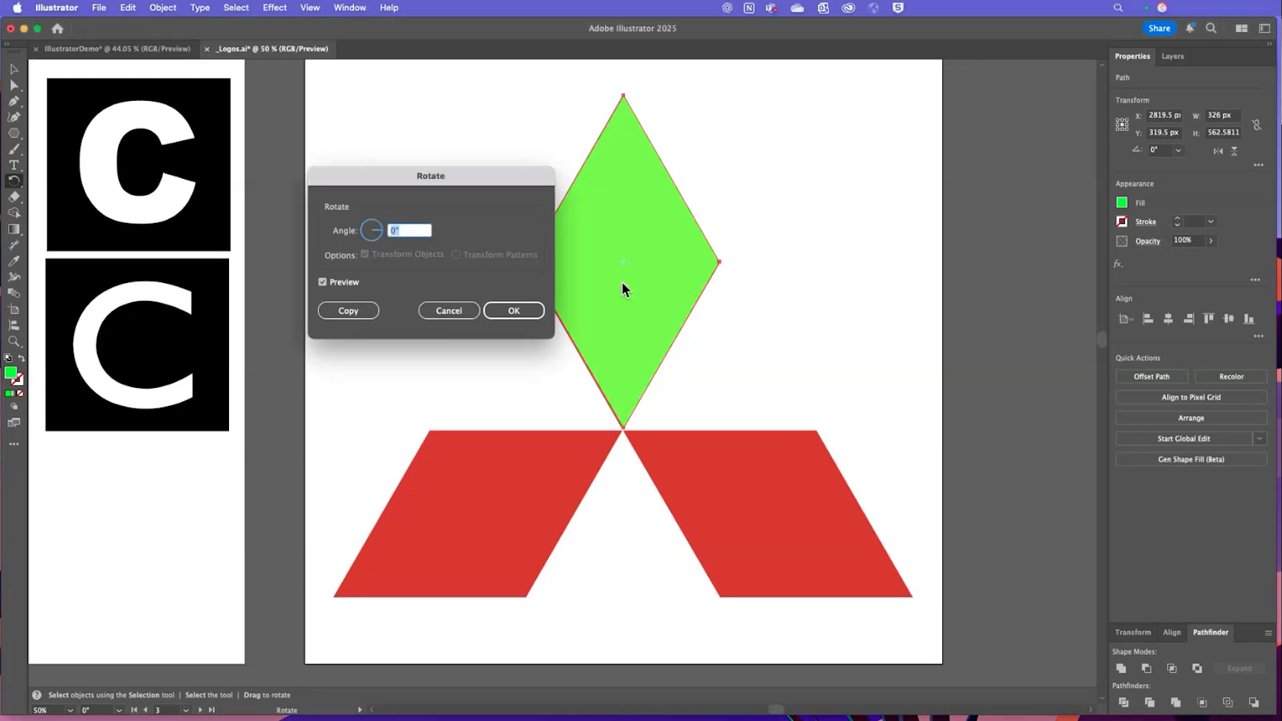
pyautogui.moveTo(483, 172); pyautogui.dragTo(399, 131)
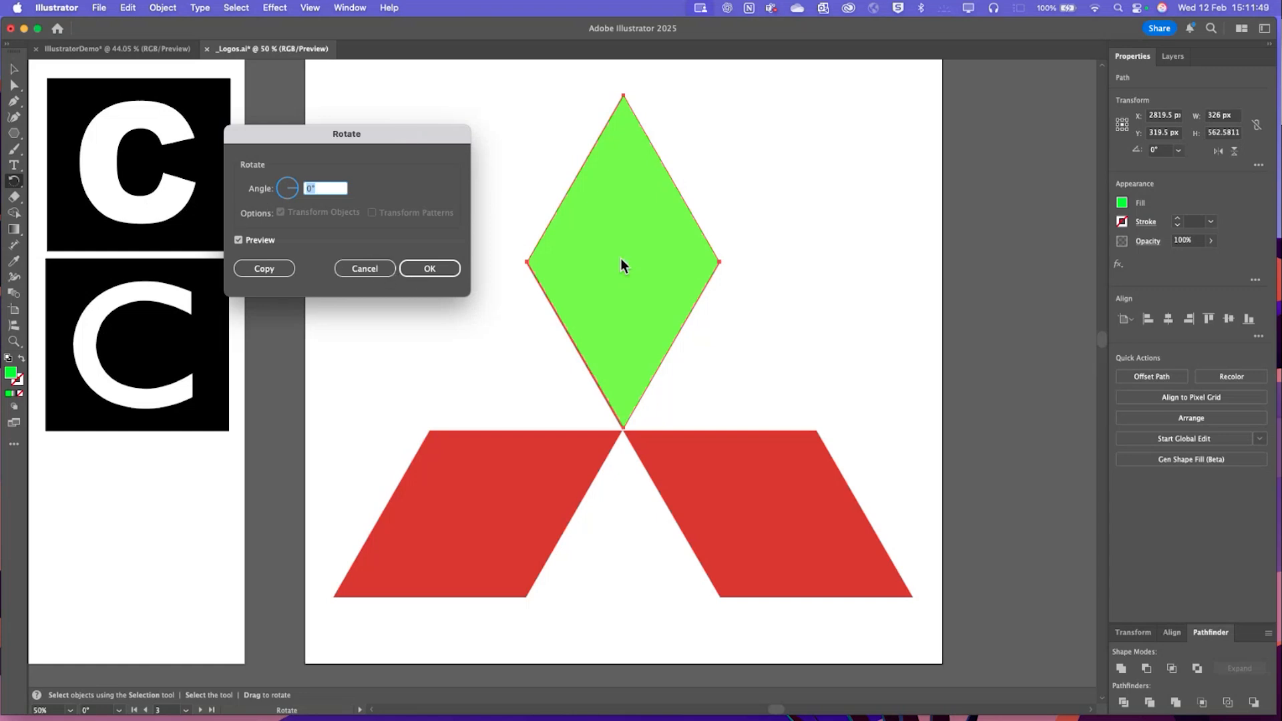
pyautogui.click(427, 268)
# Recolour the green diamond red by sampling the lower-right red shape with the Eyedropper
pyautogui.click(18, 70)
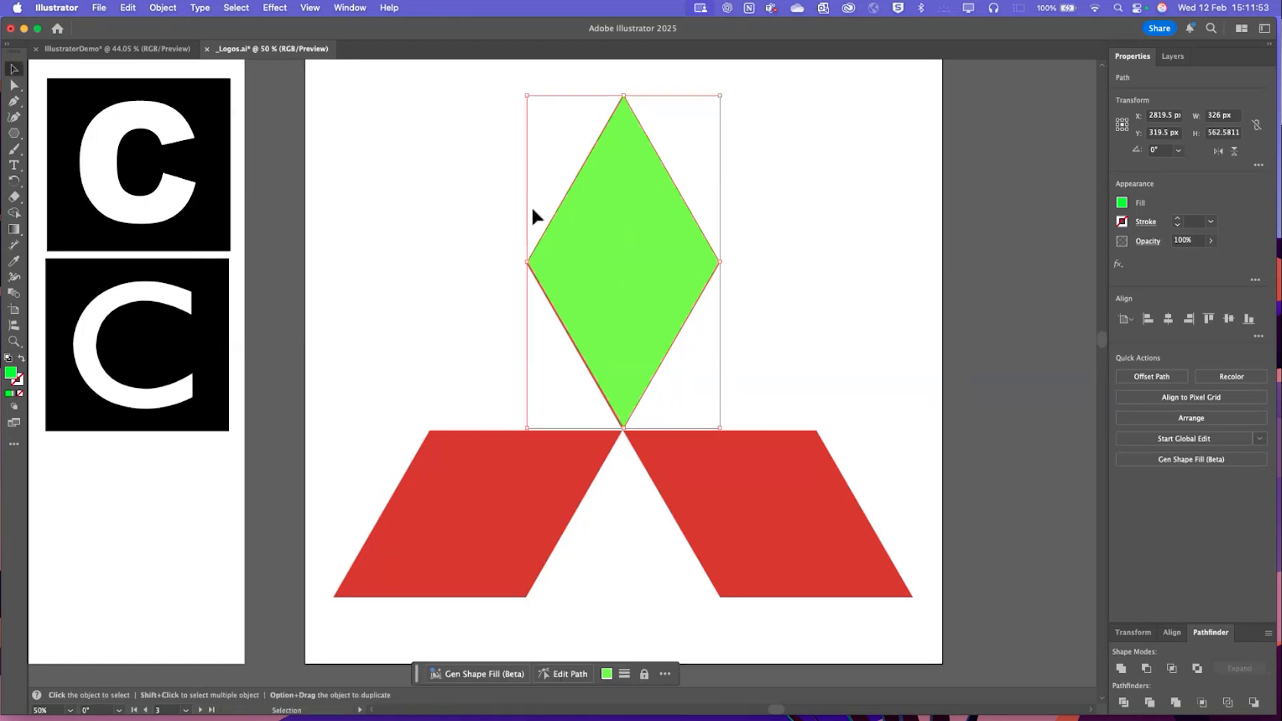
pyautogui.moveTo(532, 206); pyautogui.dragTo(934, 263)
pyautogui.click(13, 261)
pyautogui.click(755, 501)
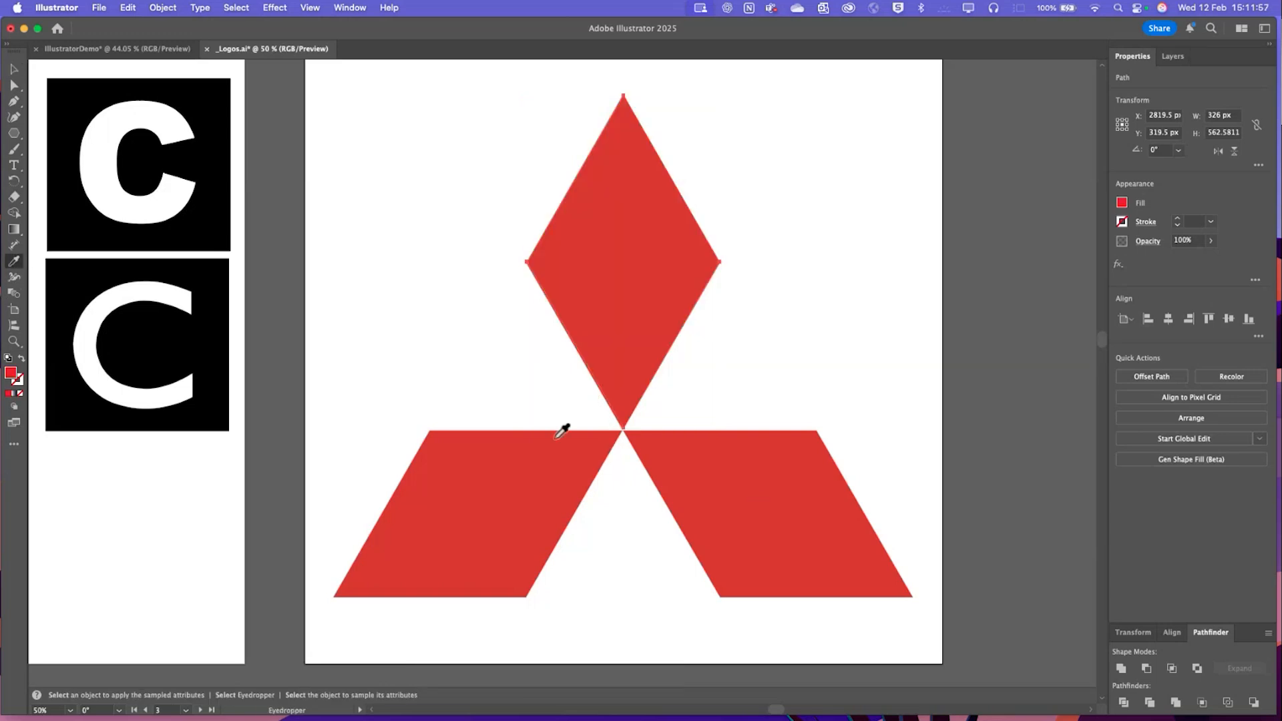
# Create a copy of the red diamond rotated by 120° with the Rotate command
pyautogui.click(162, 8)
pyautogui.moveTo(170, 26)
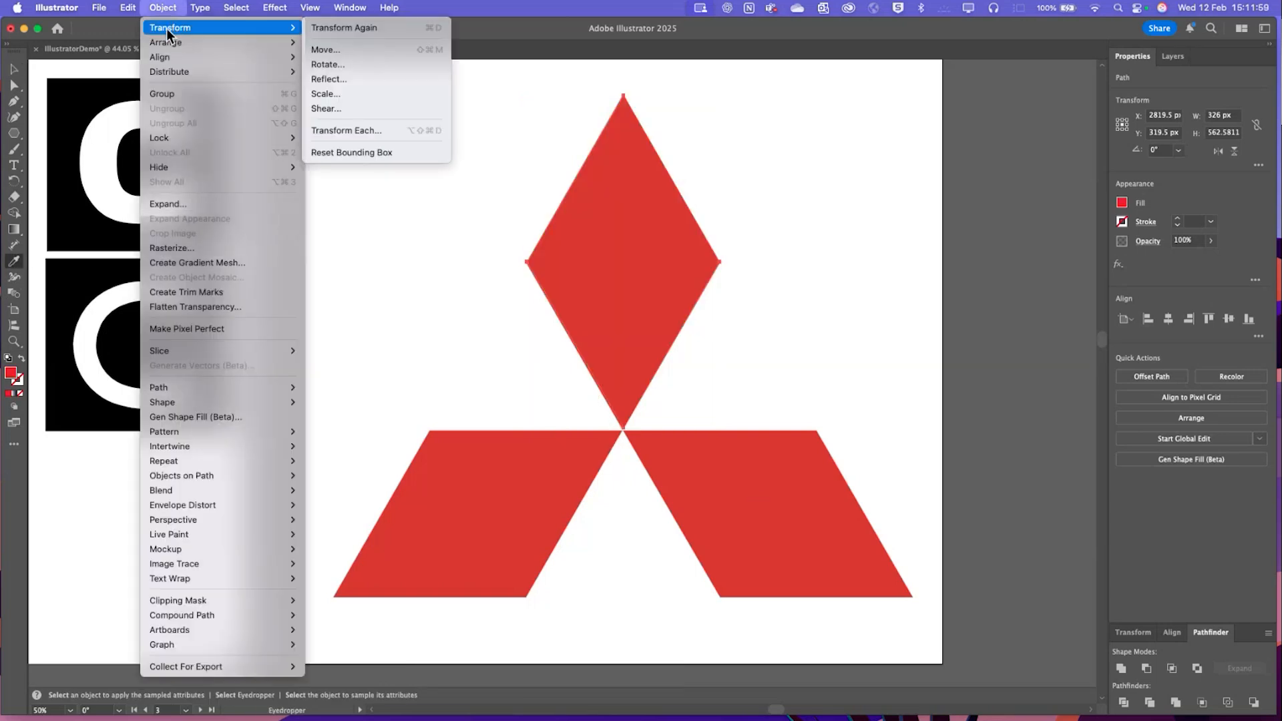
pyautogui.click(13, 181)
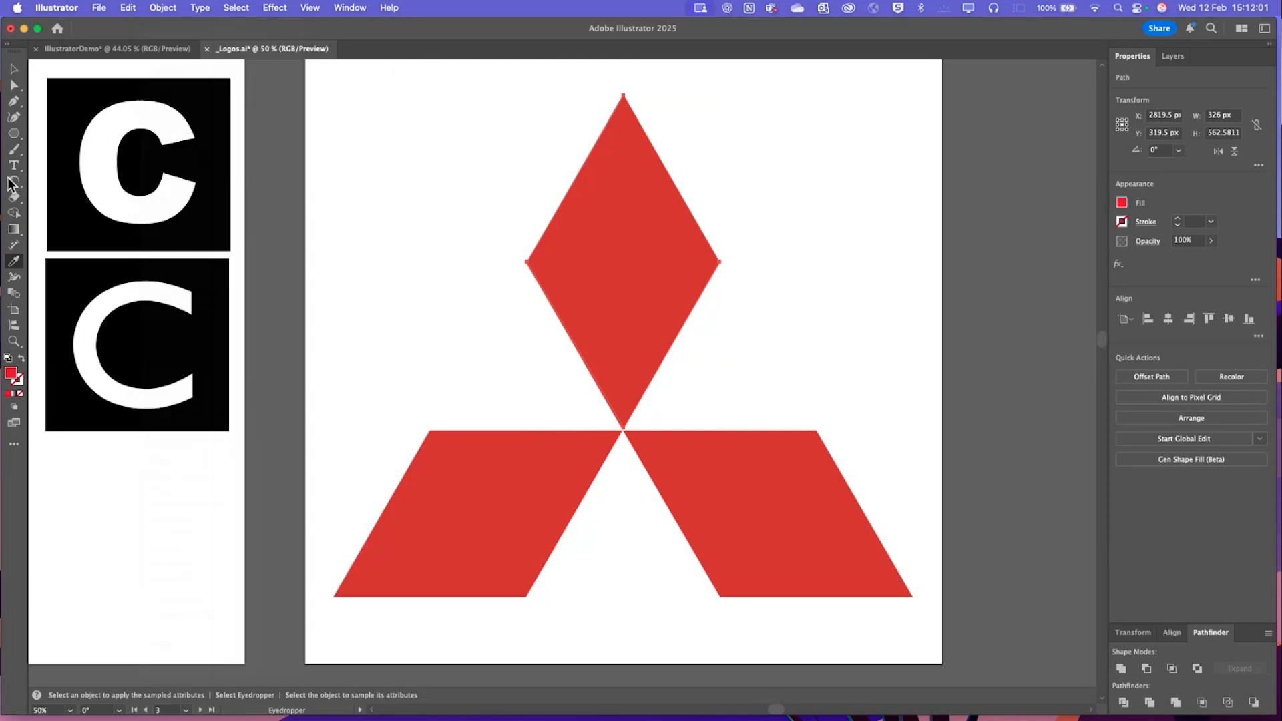
pyautogui.click(14, 182)
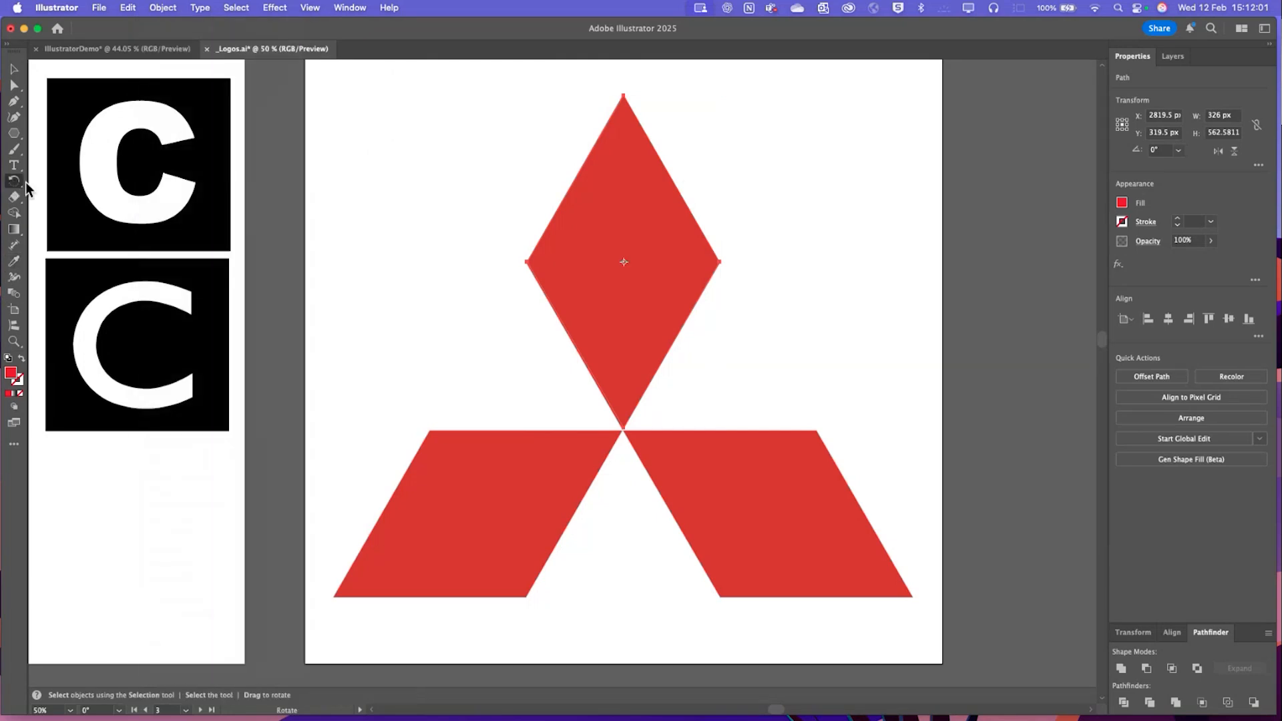
pyautogui.click(623, 428)
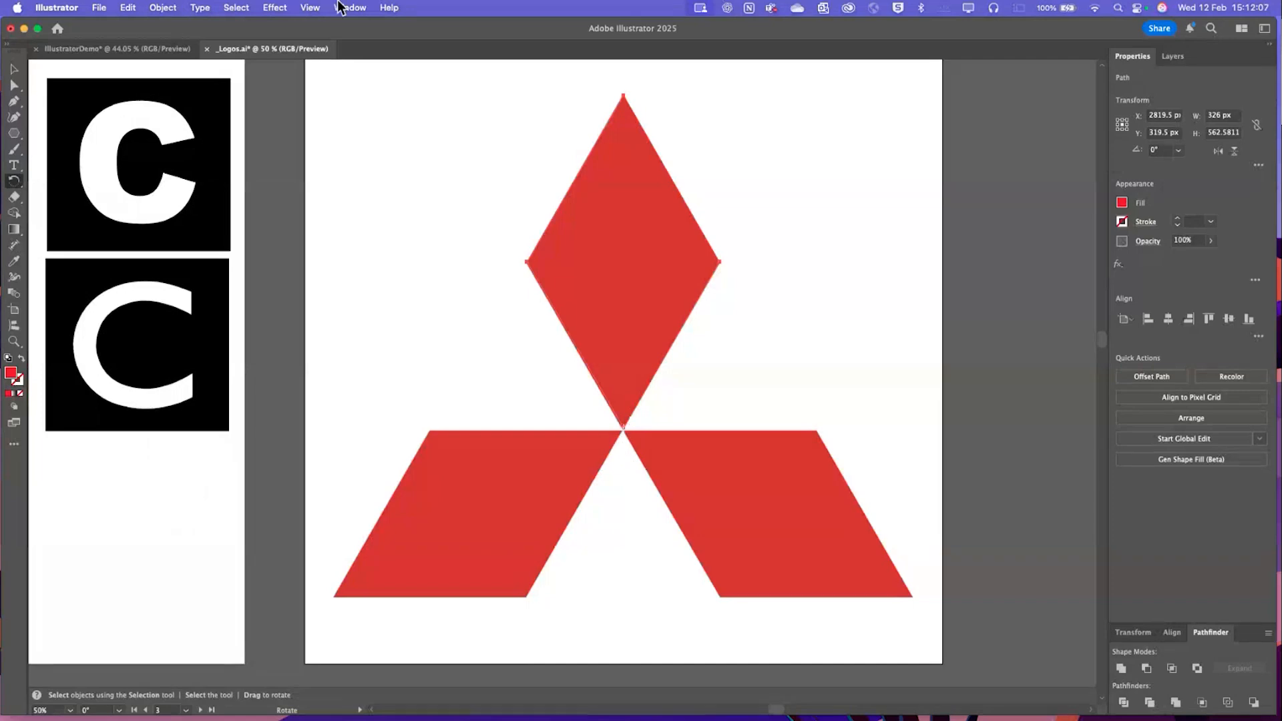
pyautogui.click(163, 8)
pyautogui.moveTo(184, 41)
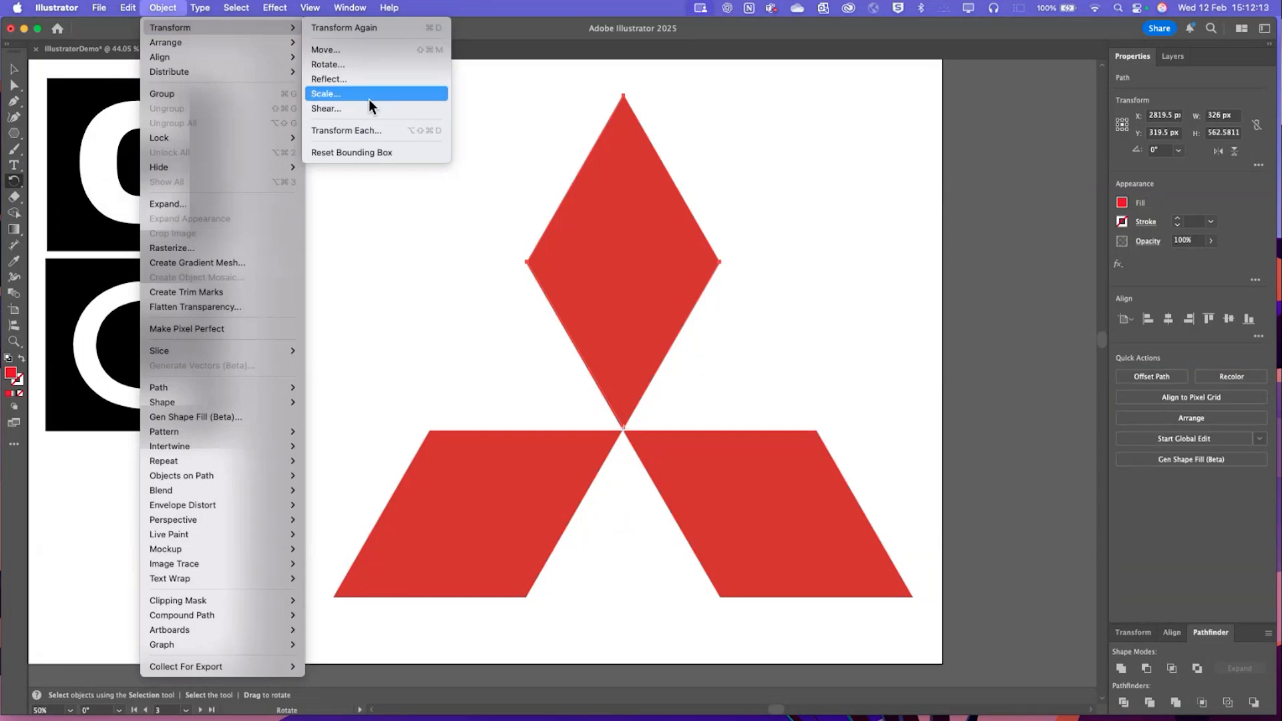
pyautogui.click(356, 67)
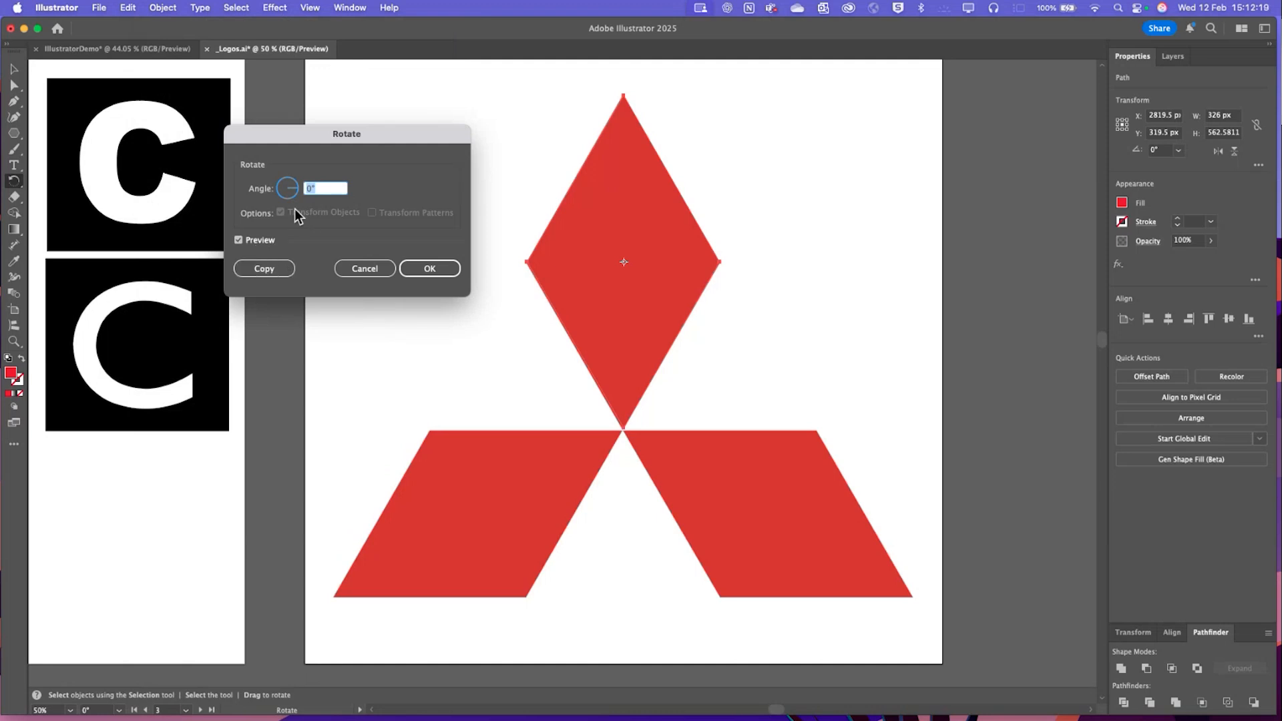
pyautogui.moveTo(290, 206); pyautogui.dragTo(298, 188)
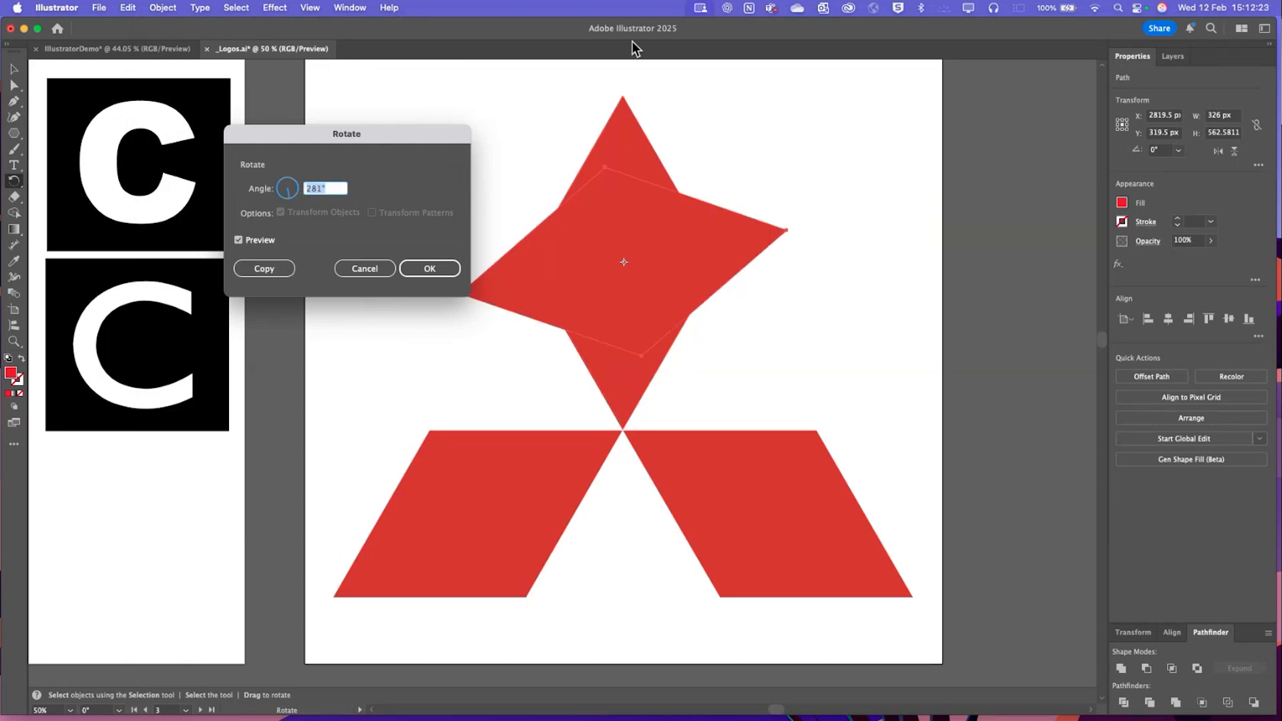
pyautogui.write('120')
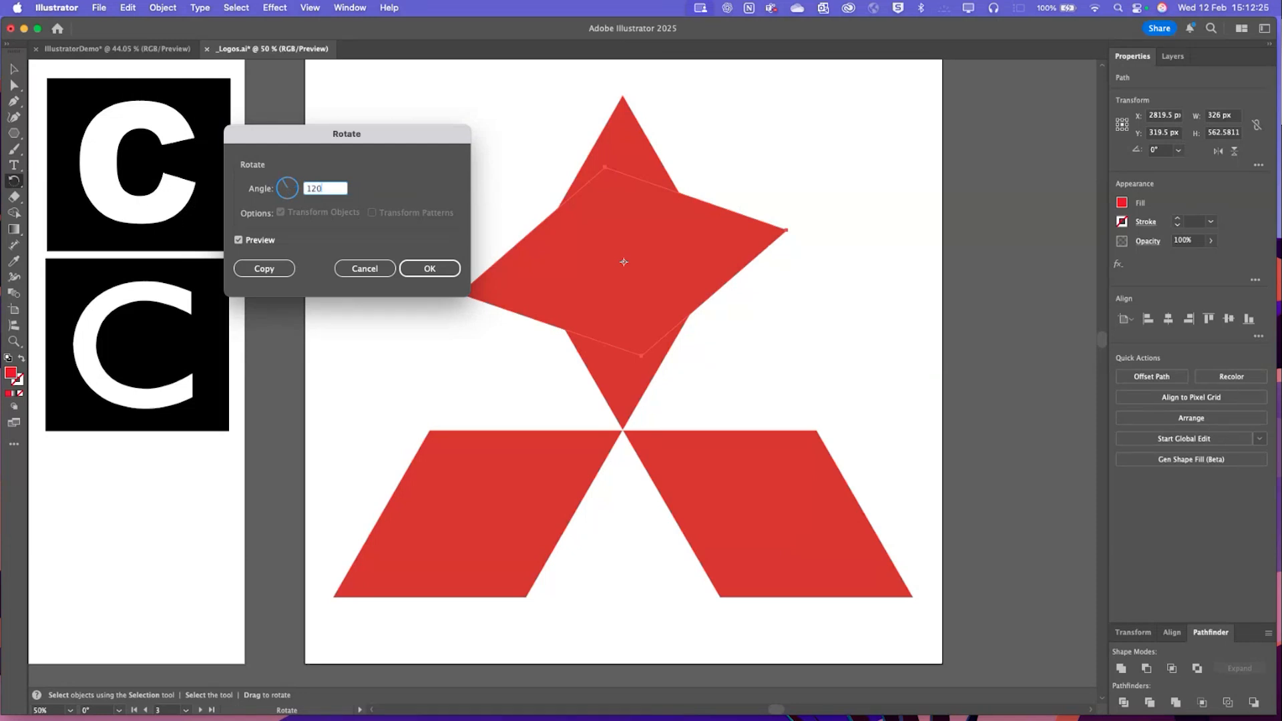
pyautogui.click(281, 269)
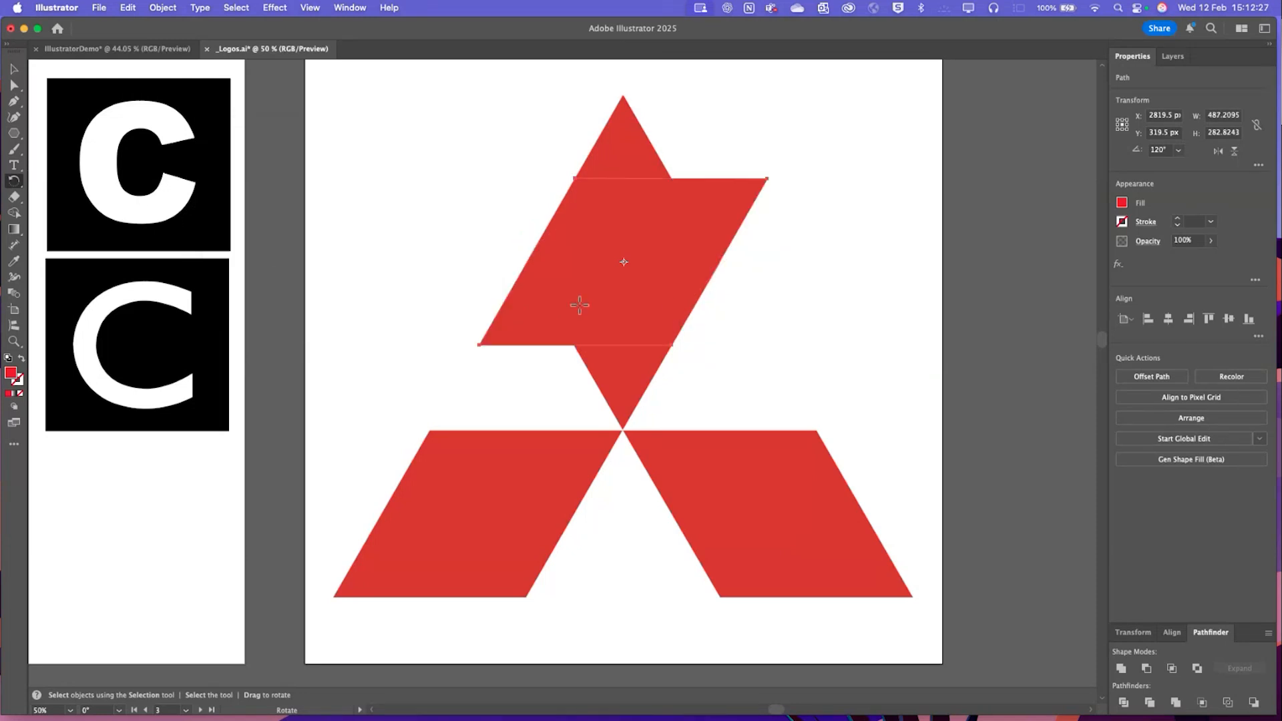
# Move the rotated diamond copy onto the lower-left red shape so its corner meets the upright diamond's bottom tip
pyautogui.click(13, 69)
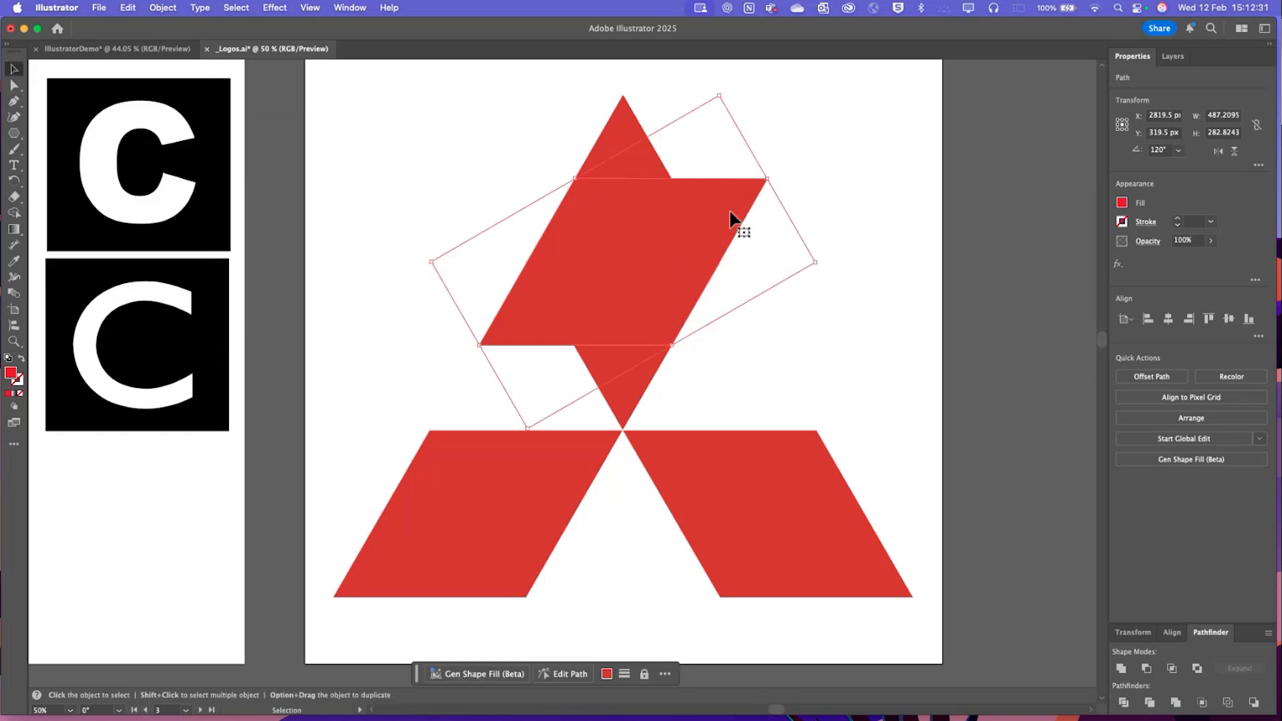
pyautogui.moveTo(735, 221); pyautogui.dragTo(583, 460)
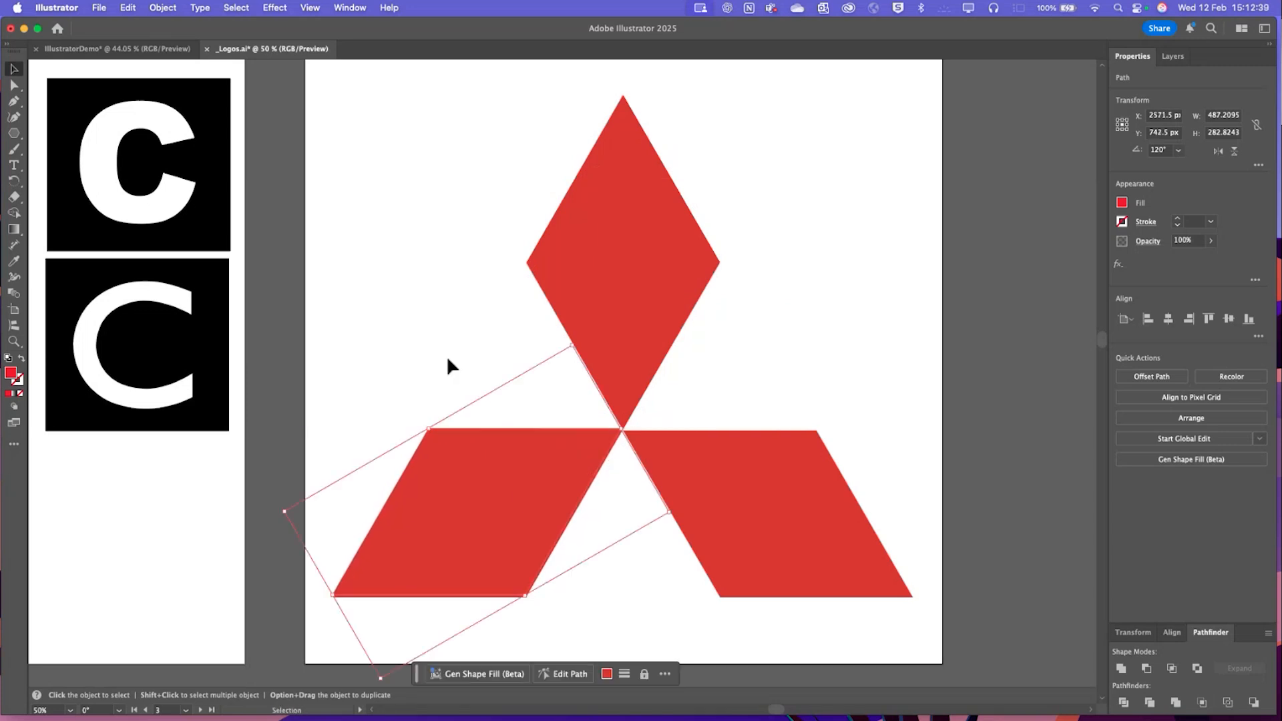
pyautogui.moveTo(522, 494); pyautogui.dragTo(529, 495)
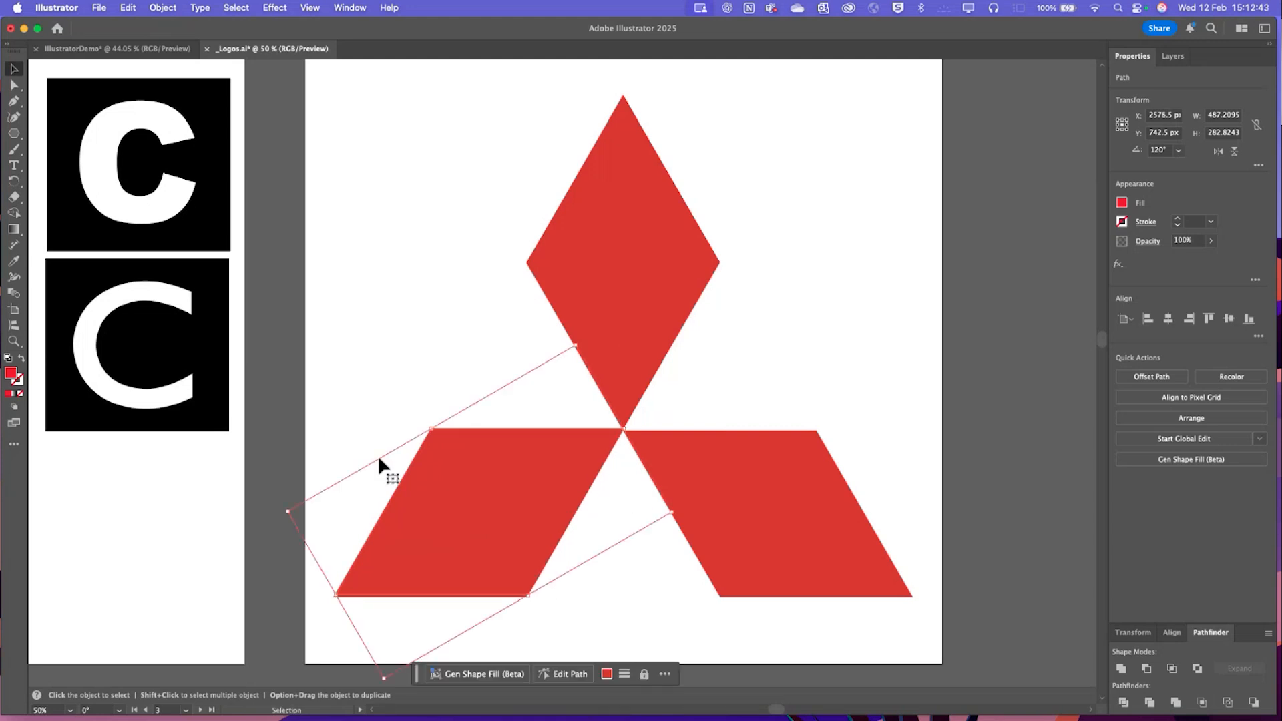
# Reflect a copy of the lower-left diamond across the vertical axis and place it over the lower-right red shape
pyautogui.click(163, 7)
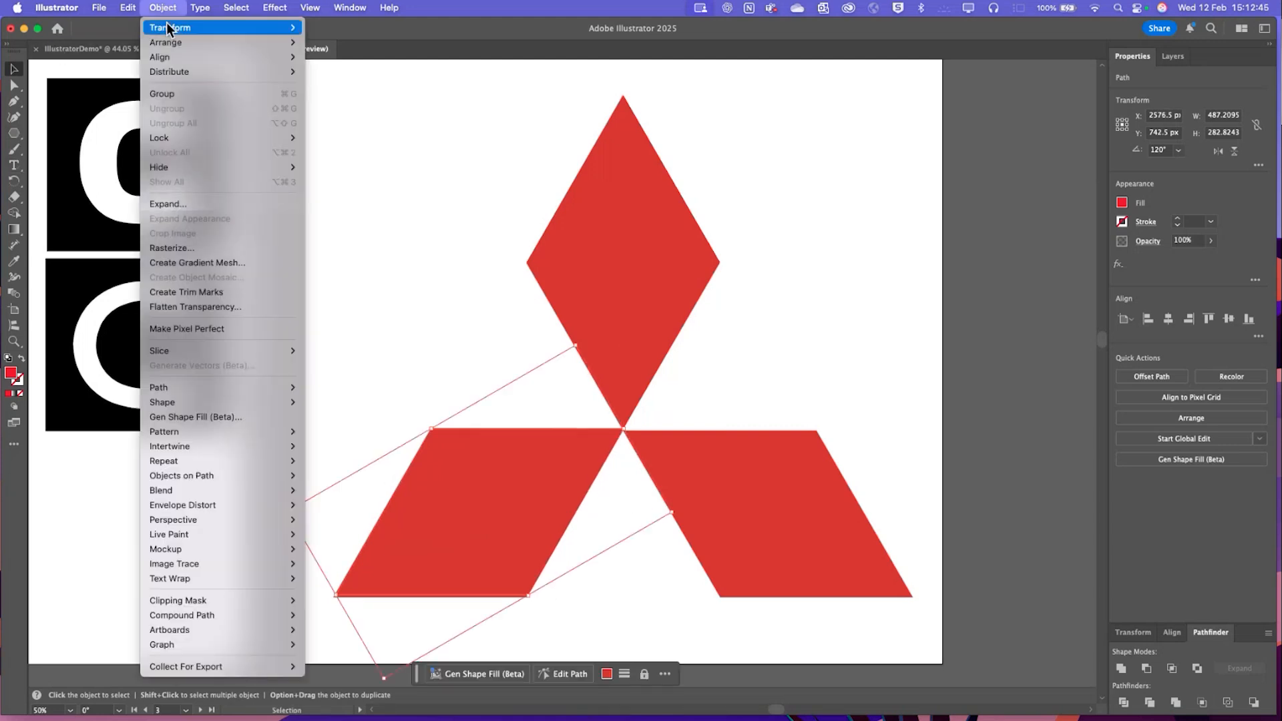
pyautogui.moveTo(192, 27)
pyautogui.click(340, 78)
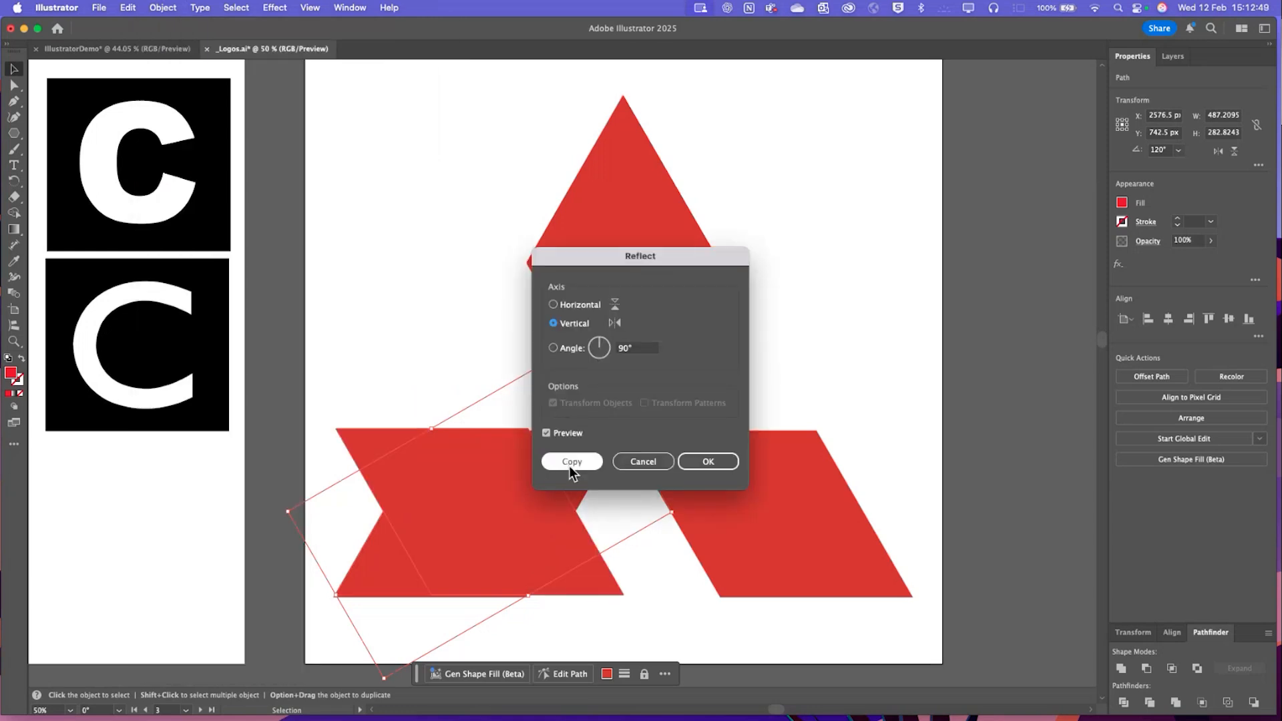
pyautogui.click(572, 461)
pyautogui.moveTo(460, 551); pyautogui.dragTo(727, 514)
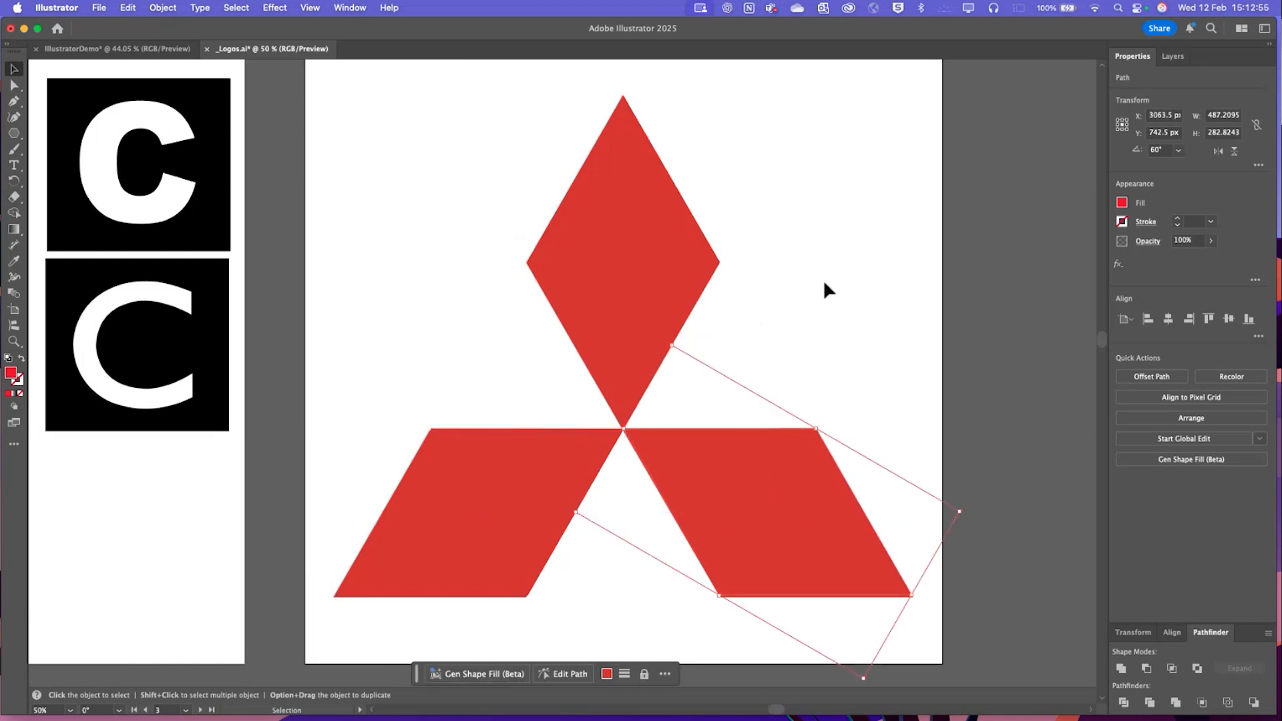
pyautogui.click(824, 281)
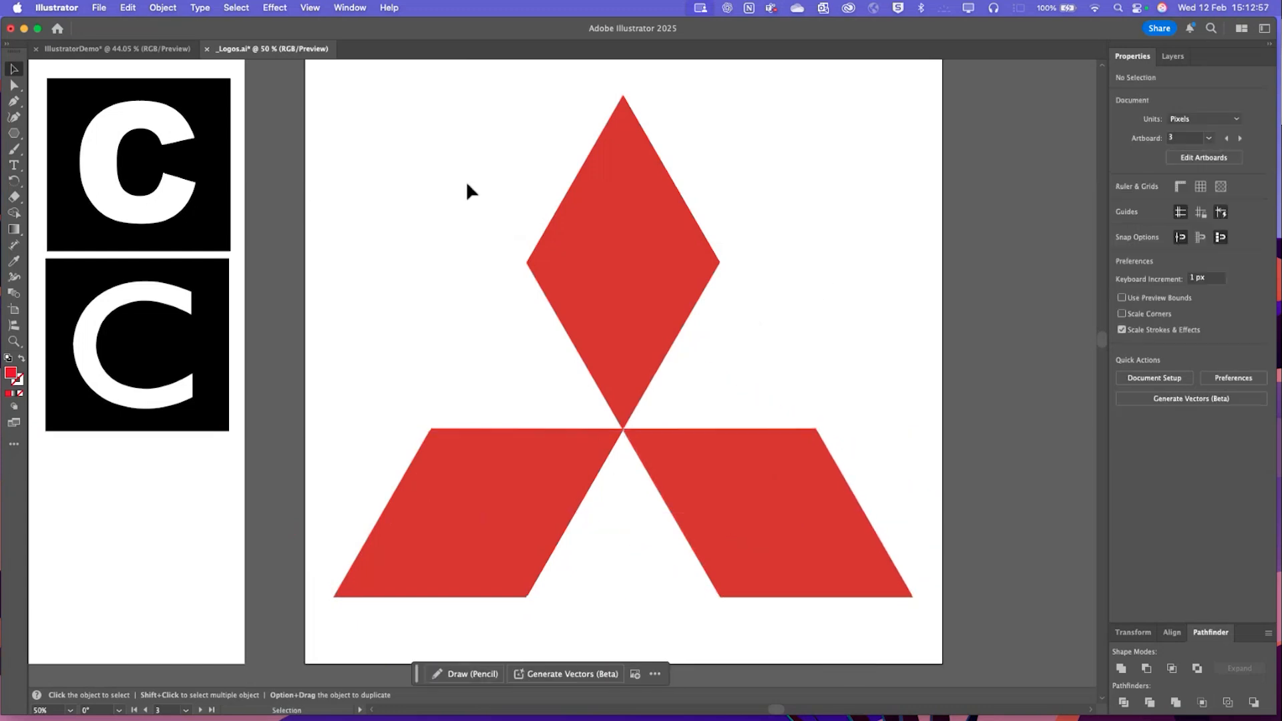
# Group the three red diamonds and deselect the group
pyautogui.moveTo(466, 184); pyautogui.dragTo(833, 599)
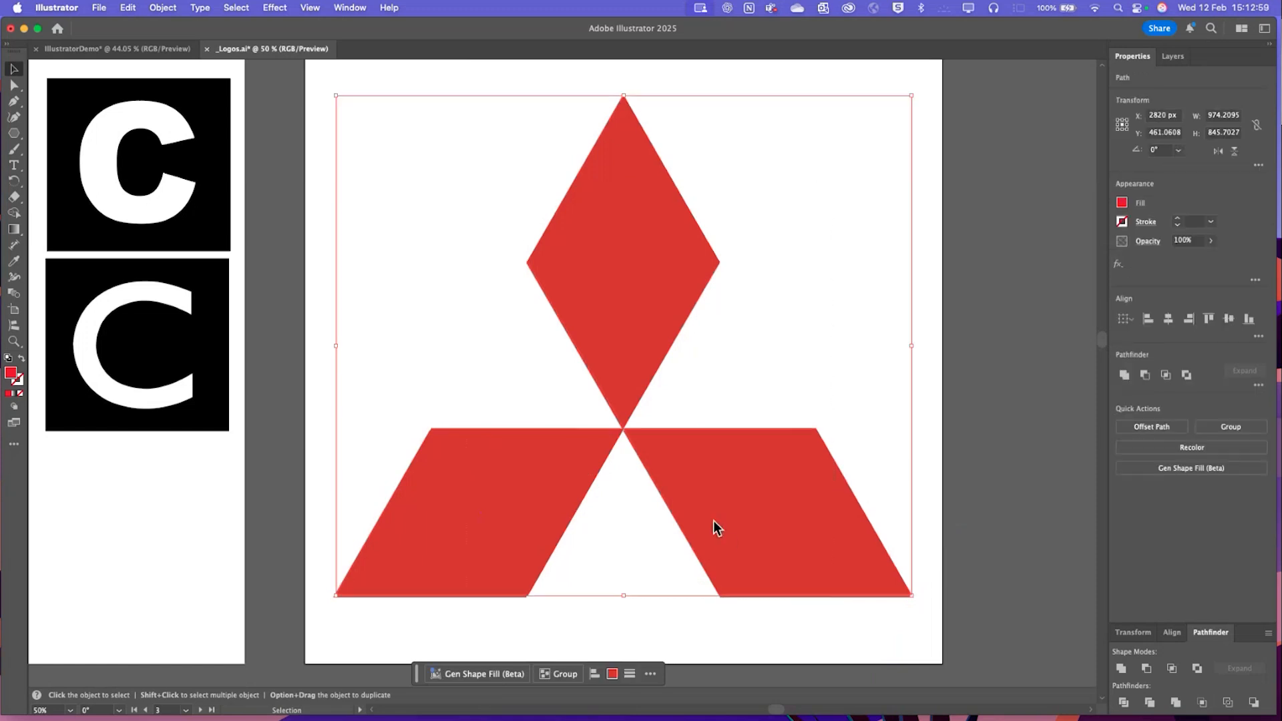
pyautogui.press('super+g')
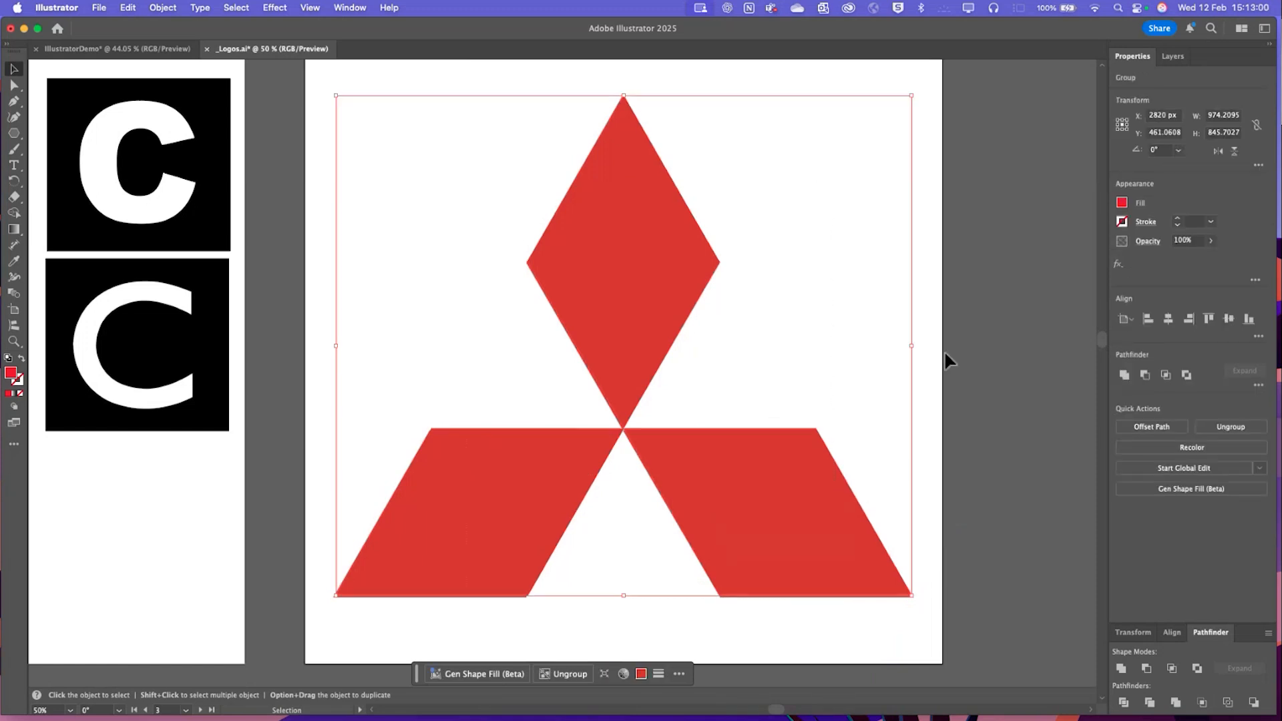
pyautogui.click(1003, 323)
# Compare the traced three-diamond logo with the original by repeatedly hiding and showing the locked Logos layer
pyautogui.click(1172, 56)
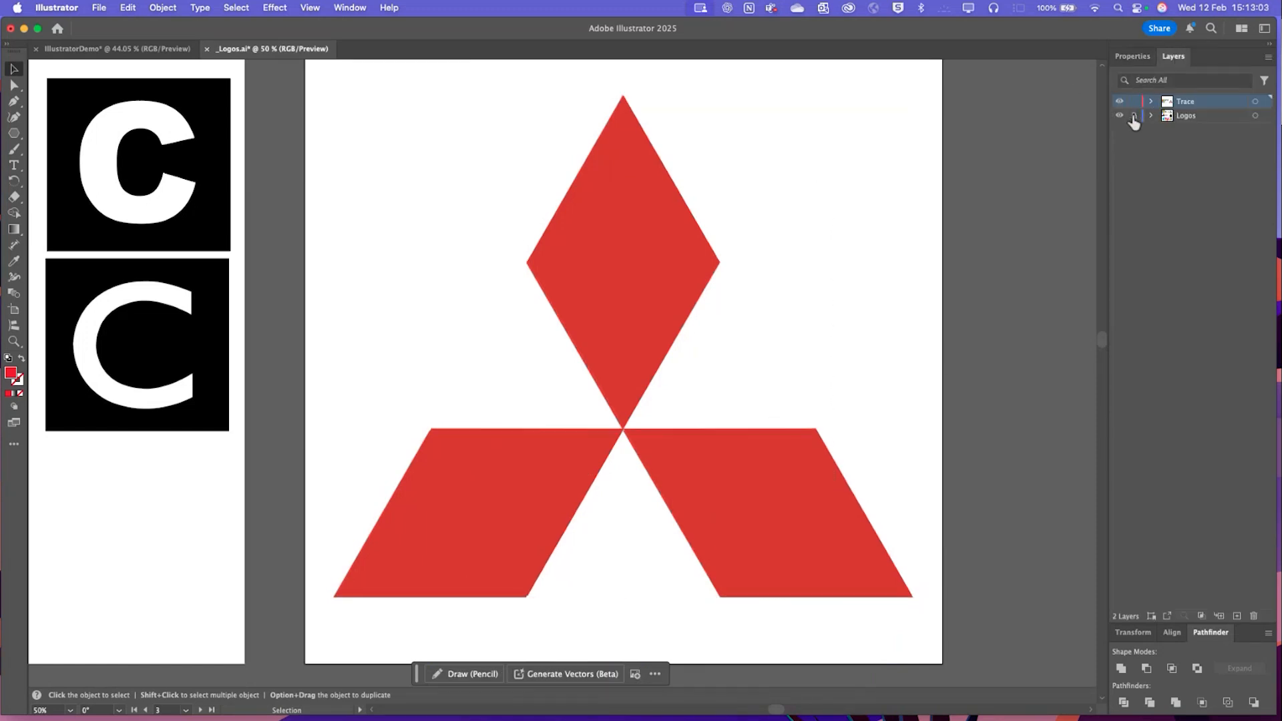
pyautogui.click(1133, 117)
pyautogui.click(1119, 116)
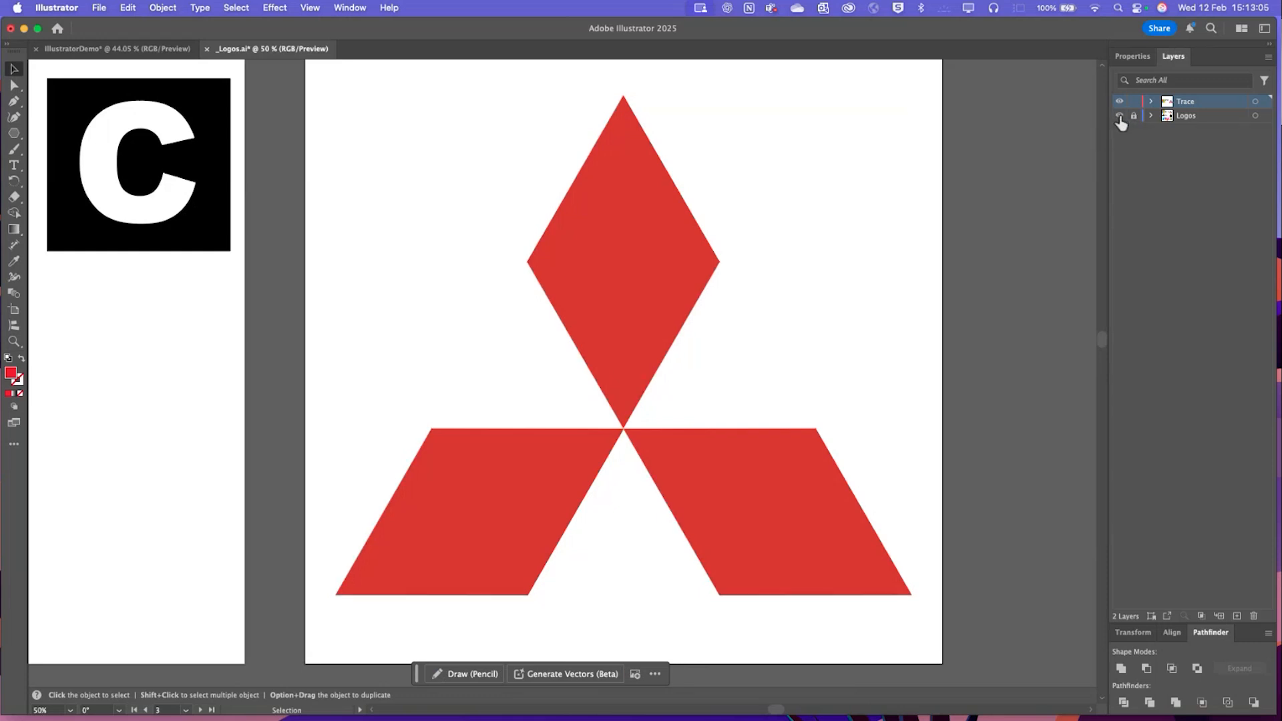
pyautogui.click(1120, 117)
pyautogui.click(1119, 116)
pyautogui.click(1119, 117)
pyautogui.click(1120, 117)
pyautogui.click(1119, 117)
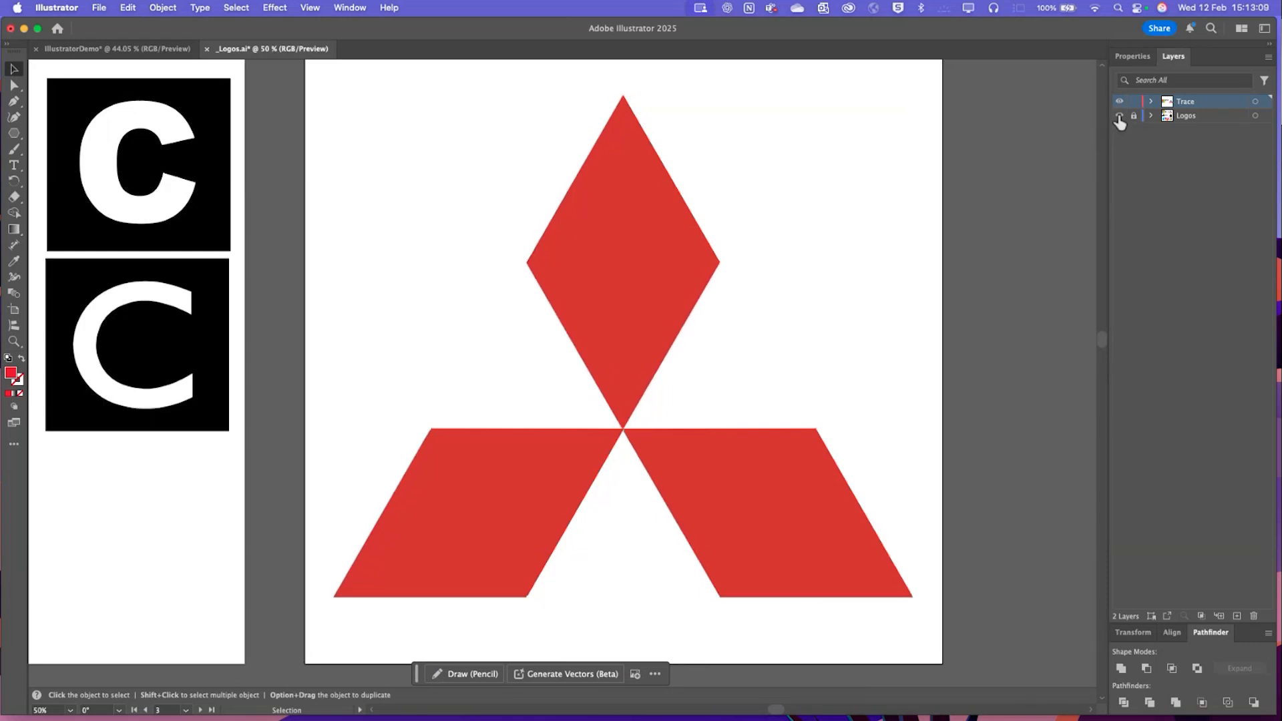
pyautogui.click(1119, 117)
pyautogui.click(1119, 117)
pyautogui.click(1120, 117)
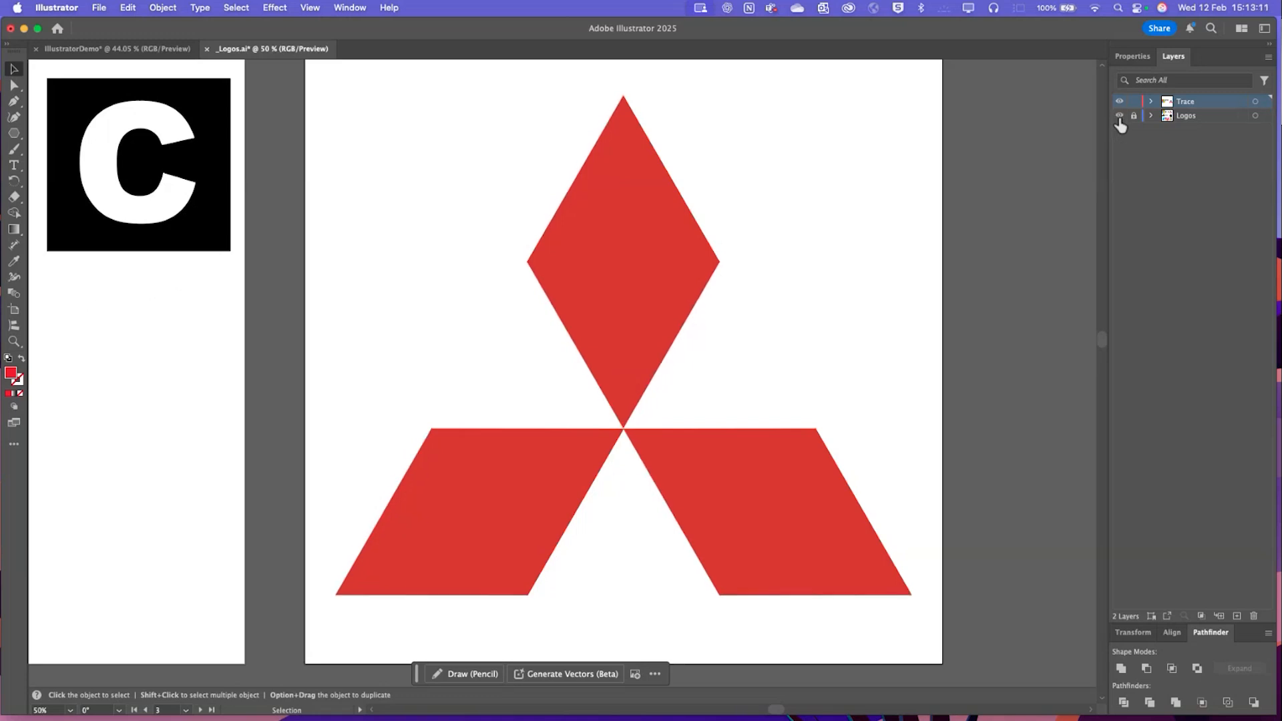
pyautogui.click(1120, 117)
pyautogui.click(1120, 117)
pyautogui.click(1119, 117)
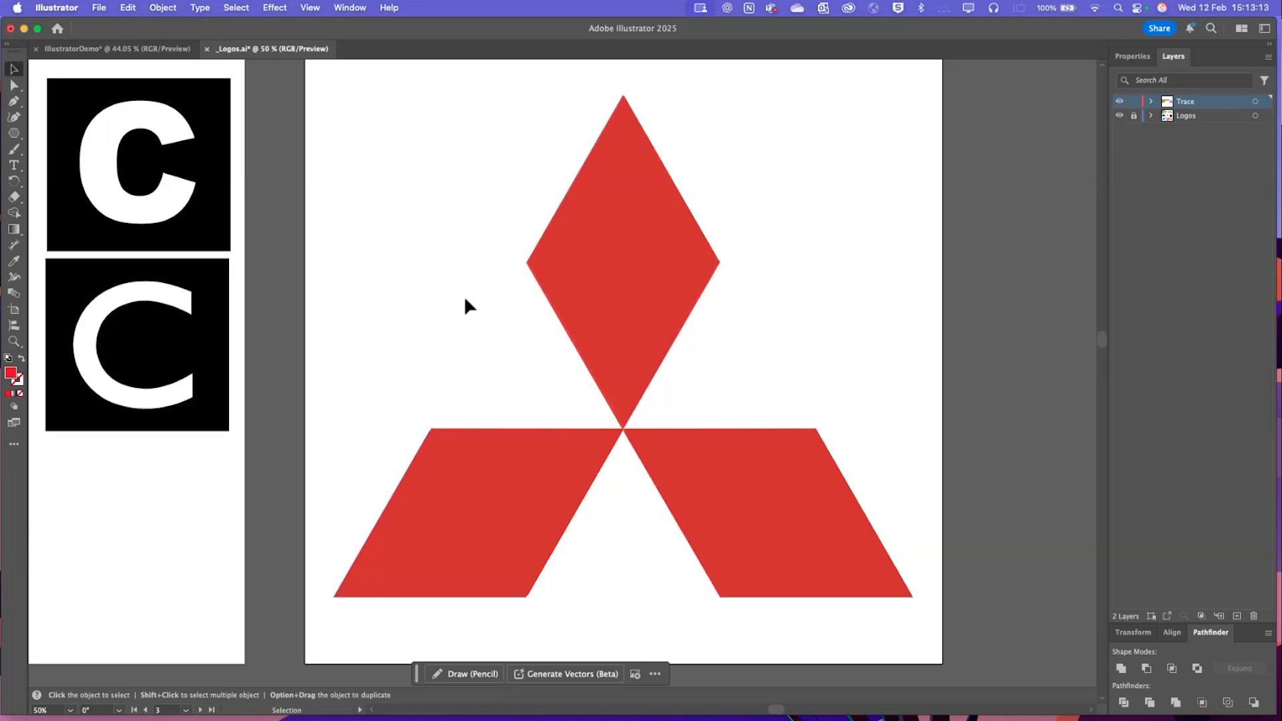
pyautogui.click(1120, 117)
# Draw a tall red rectangle over the tallest bar of the black three-stripe logo on its artboard
pyautogui.scroll(4, 971, 427)
pyautogui.scroll(-8, 972, 427)
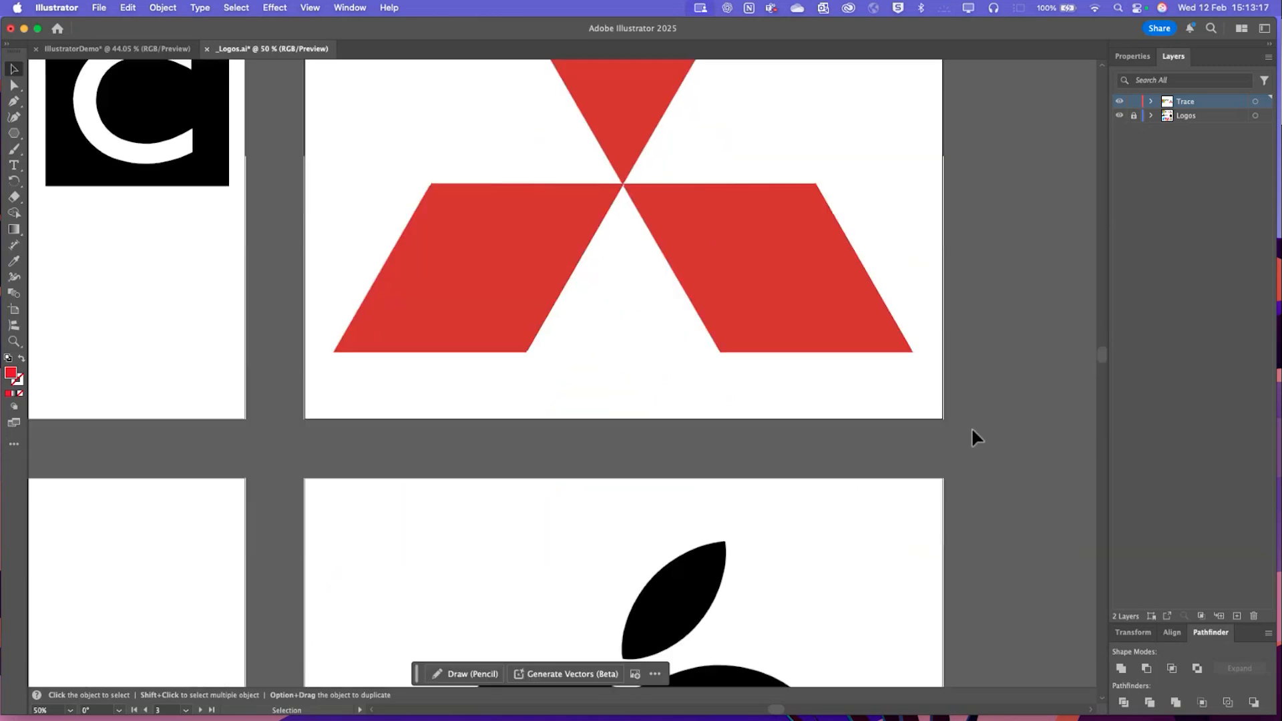
pyautogui.scroll(-5, 972, 431)
pyautogui.moveTo(775, 707); pyautogui.dragTo(685, 706)
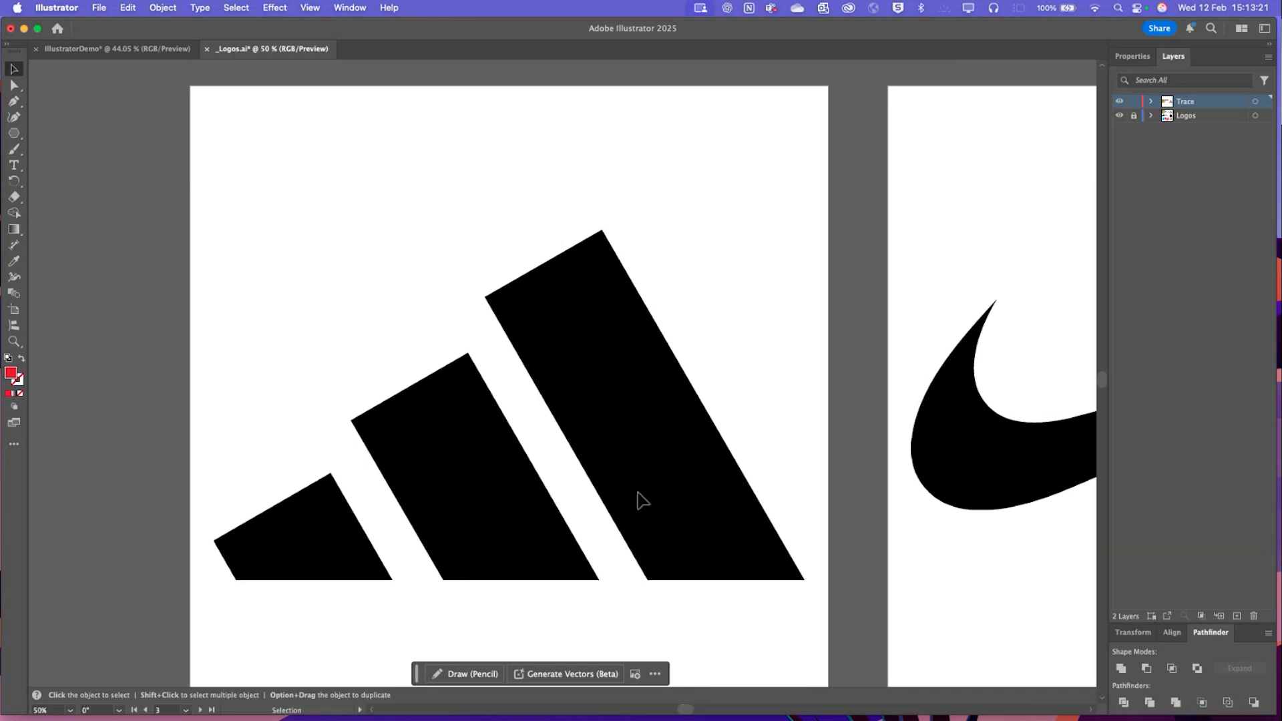
pyautogui.scroll(-2, 634, 488)
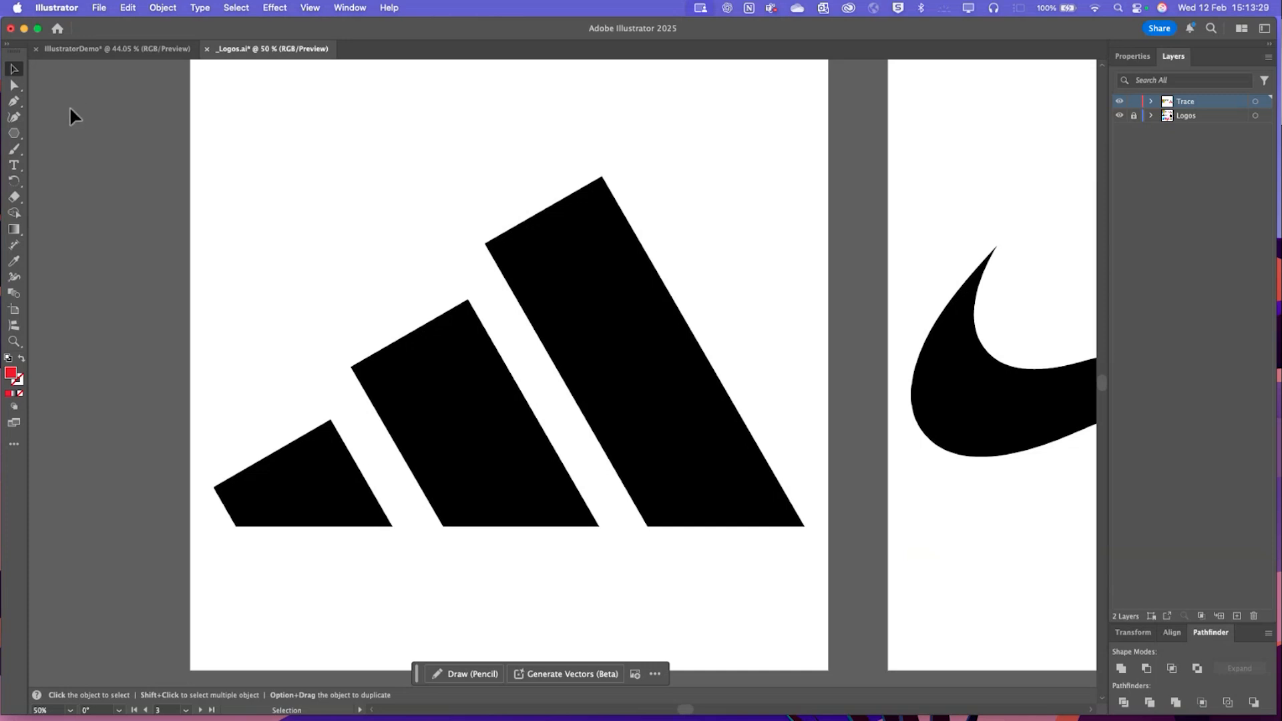
pyautogui.click(18, 134)
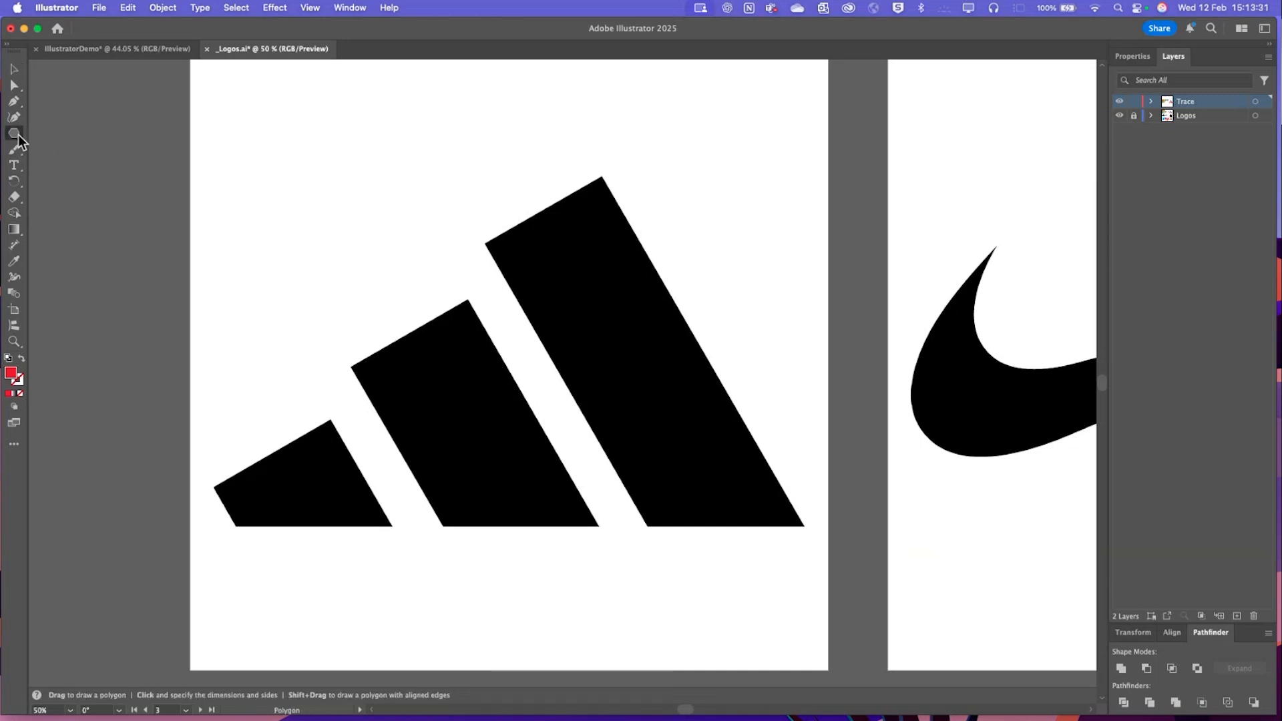
pyautogui.click(43, 136)
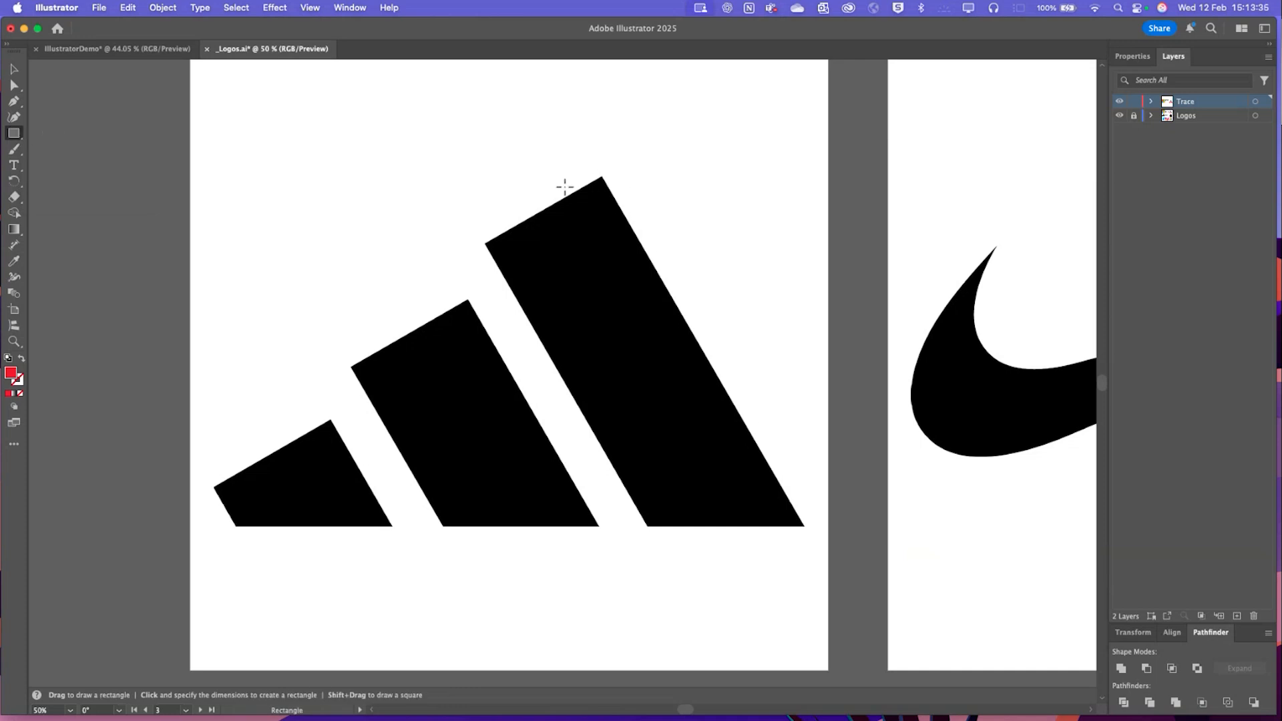
pyautogui.moveTo(533, 176); pyautogui.dragTo(659, 585)
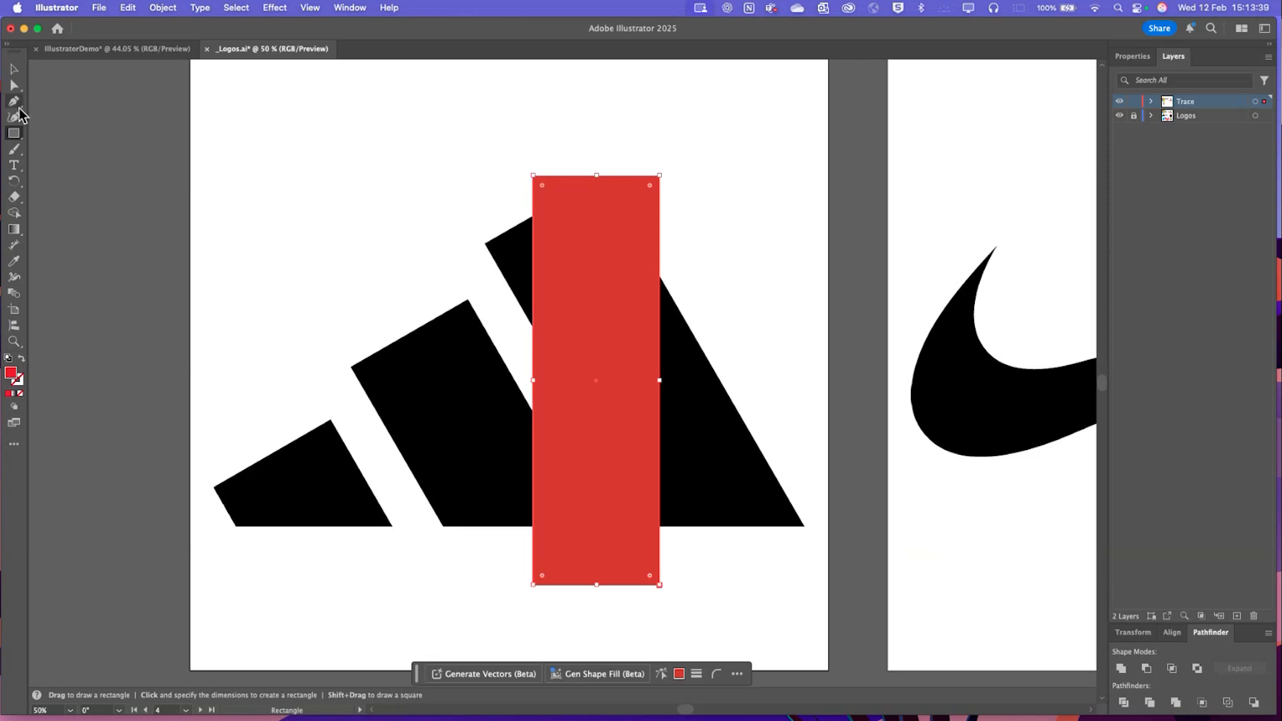
# Tilt the red rectangle to the slant of the tallest bar, match their upper-left corners and fine-tune the rotation around that corner
pyautogui.click(18, 74)
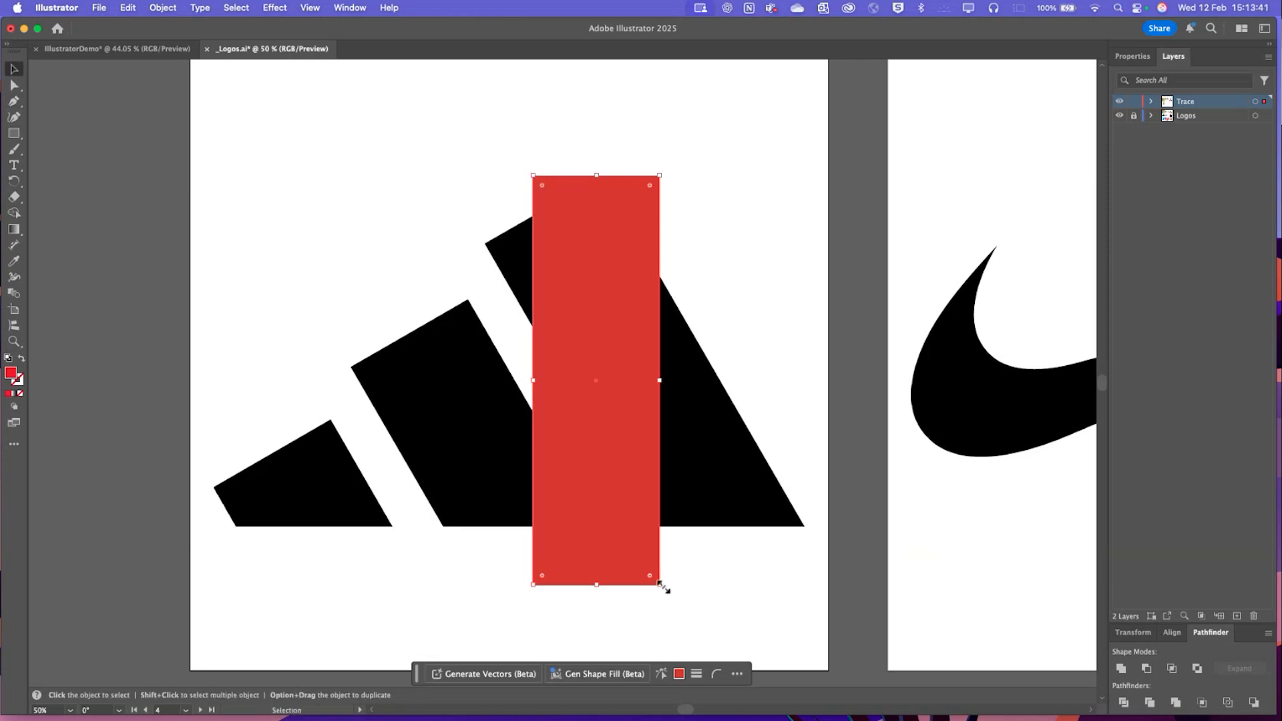
pyautogui.moveTo(663, 587); pyautogui.dragTo(710, 495)
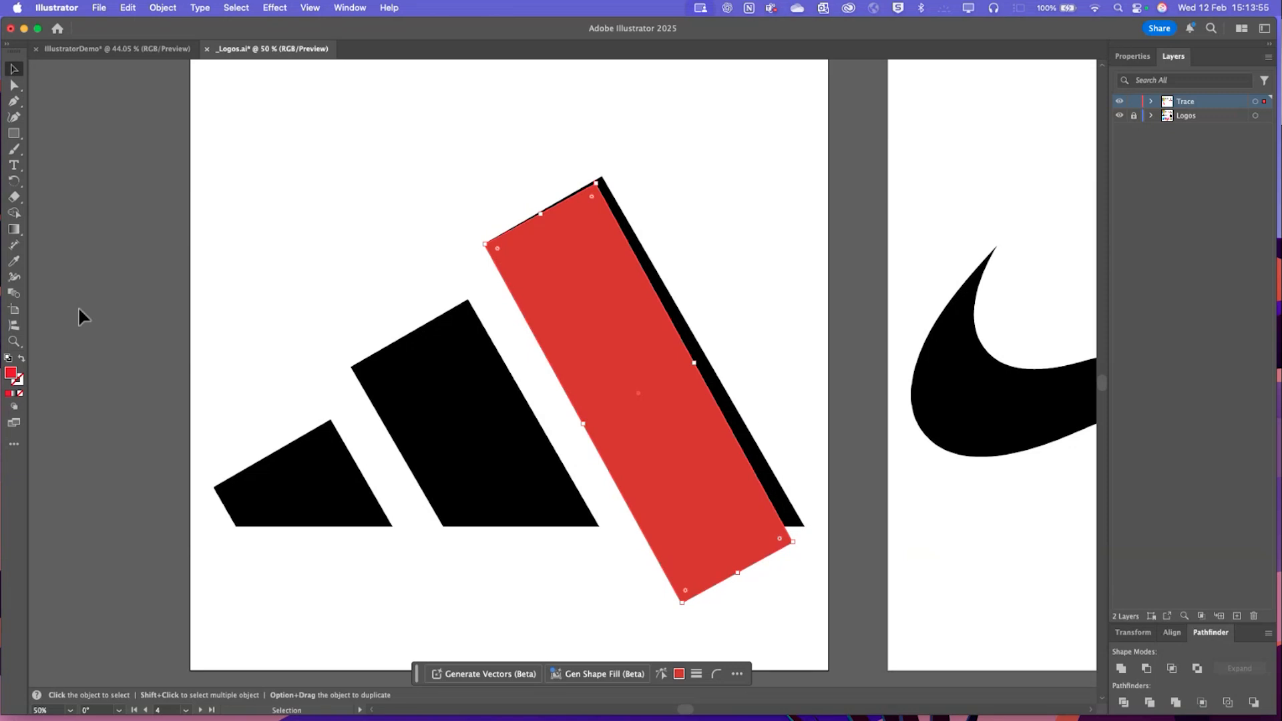
pyautogui.click(13, 180)
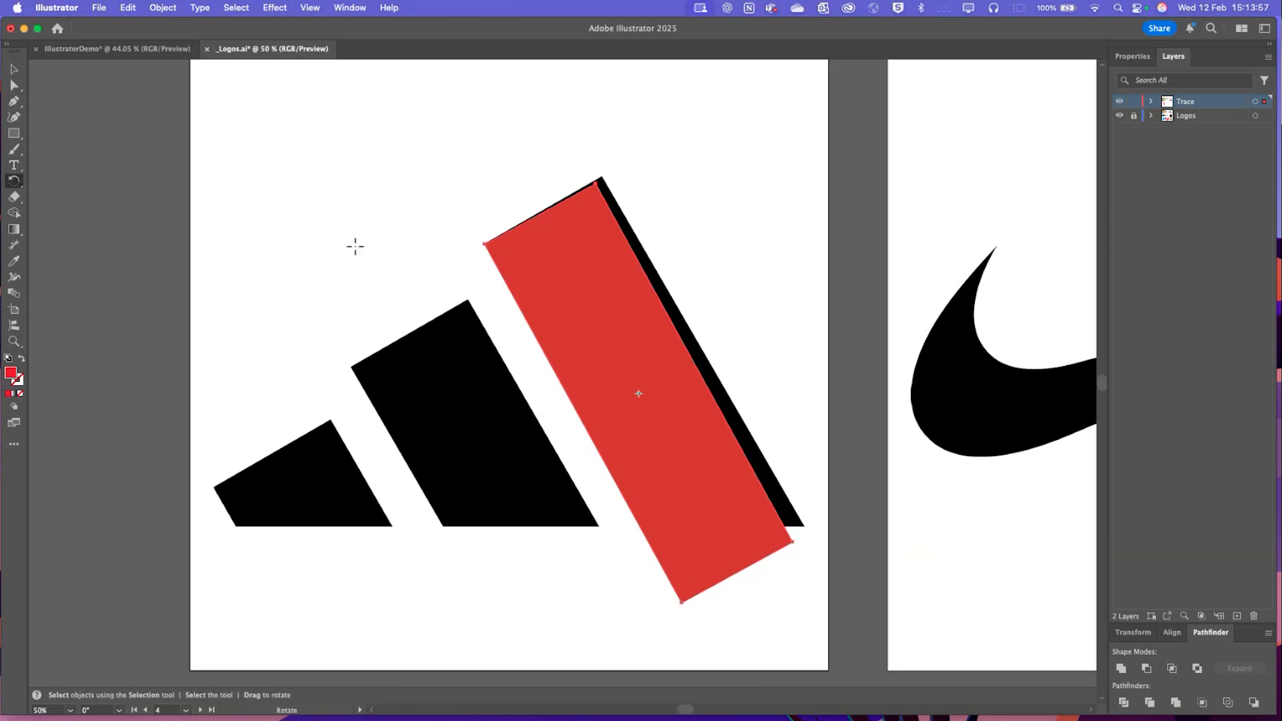
pyautogui.click(484, 245)
pyautogui.moveTo(598, 185); pyautogui.dragTo(618, 168)
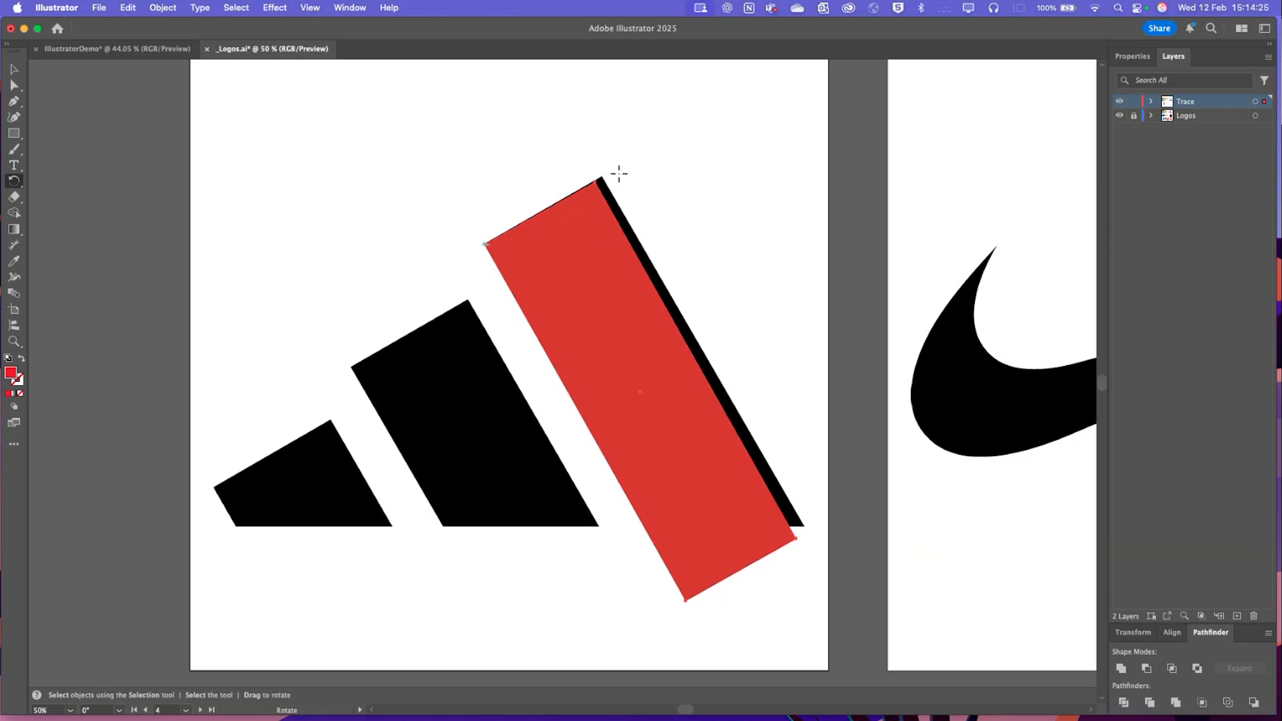
# Widen the tilted red rectangle so its long right side reaches the tallest bar's right edge
pyautogui.click(22, 68)
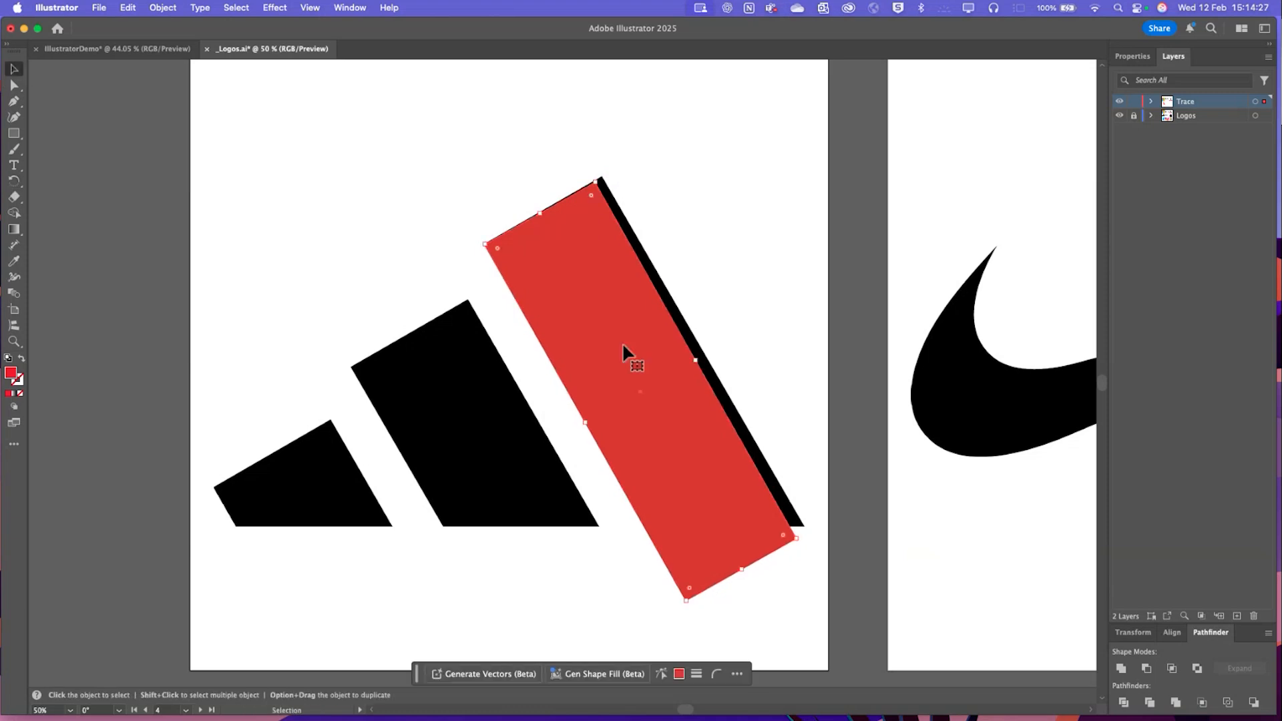
pyautogui.moveTo(695, 358); pyautogui.dragTo(703, 358)
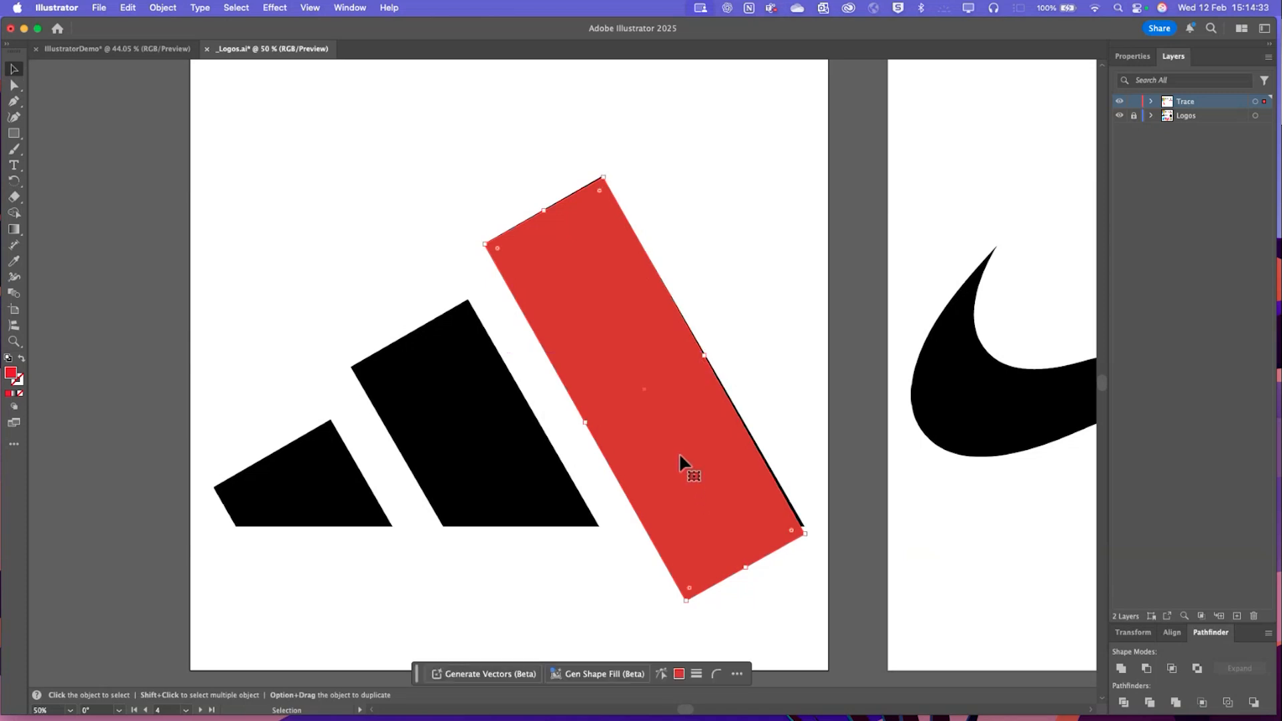
# Duplicate the tilted red rectangle onto the middle and shortest bars, matching each copy's upper end to the black bar beneath
pyautogui.moveTo(696, 410); pyautogui.dragTo(565, 522)
pyautogui.moveTo(578, 581); pyautogui.dragTo(430, 685)
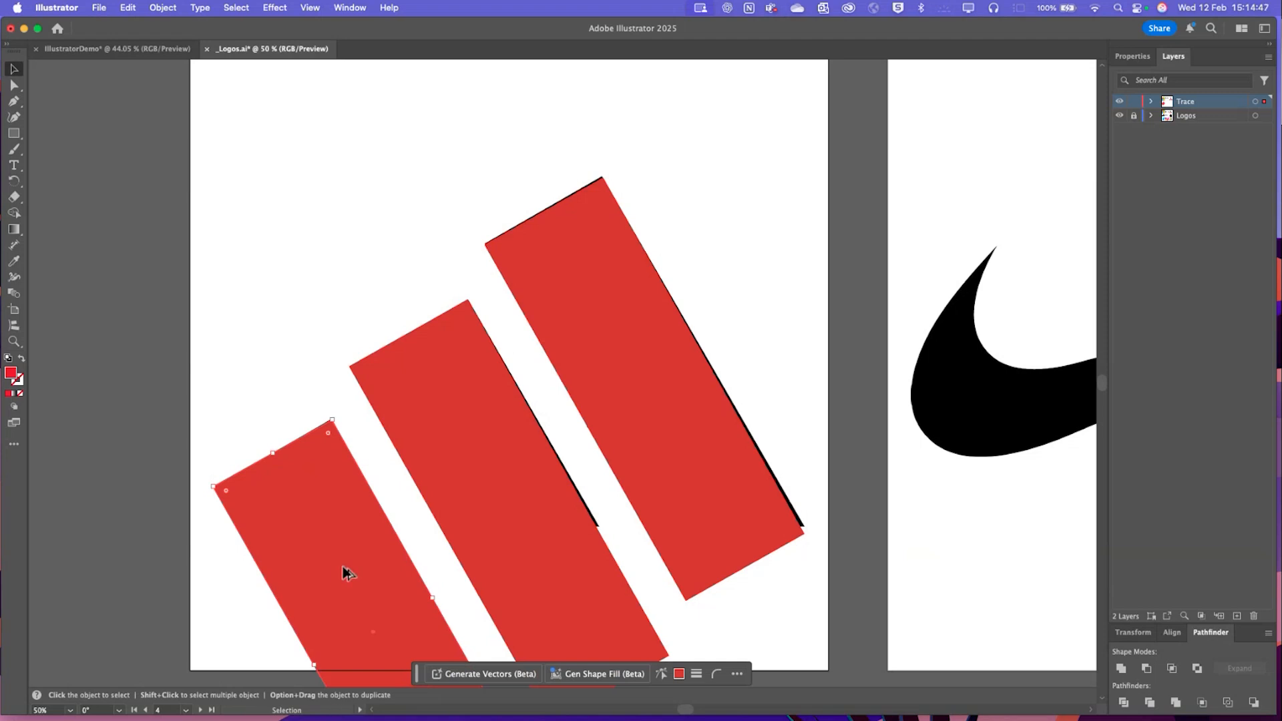
pyautogui.moveTo(344, 573); pyautogui.dragTo(286, 686)
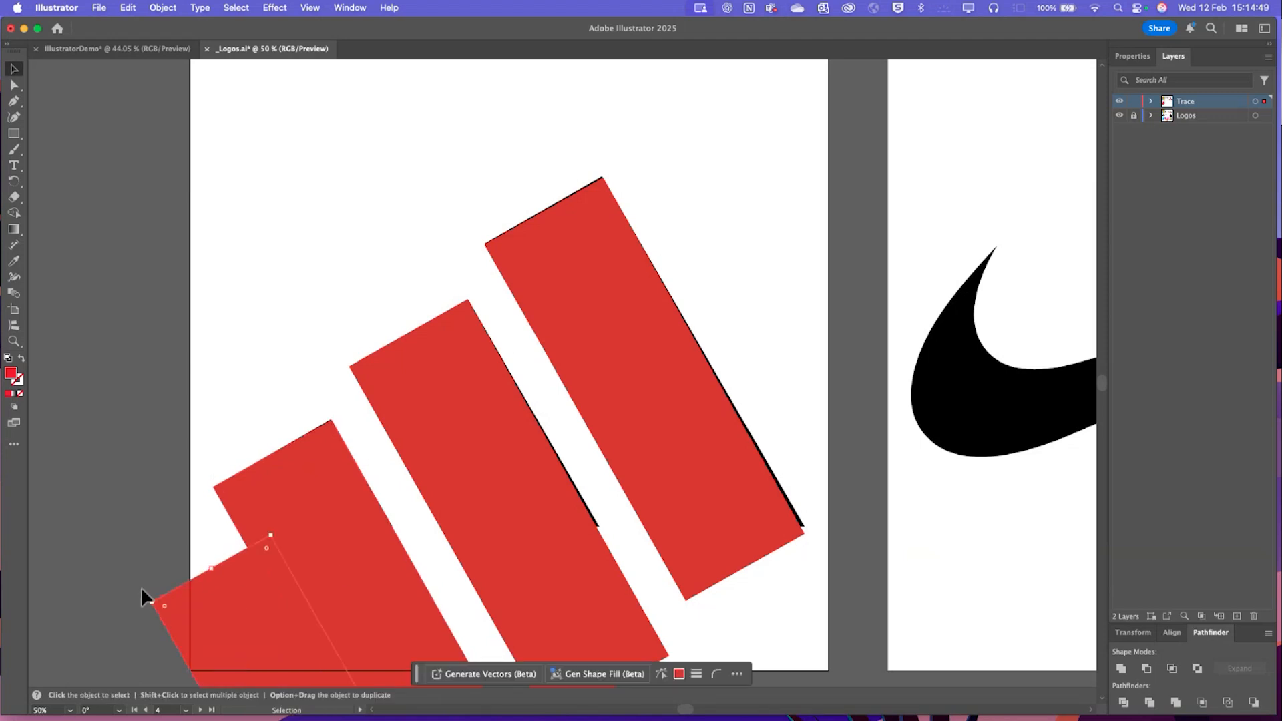
pyautogui.moveTo(142, 596)
pyautogui.mouseDown()
pyautogui.moveTo(107, 658)
pyautogui.moveTo(137, 604)
pyautogui.mouseUp()
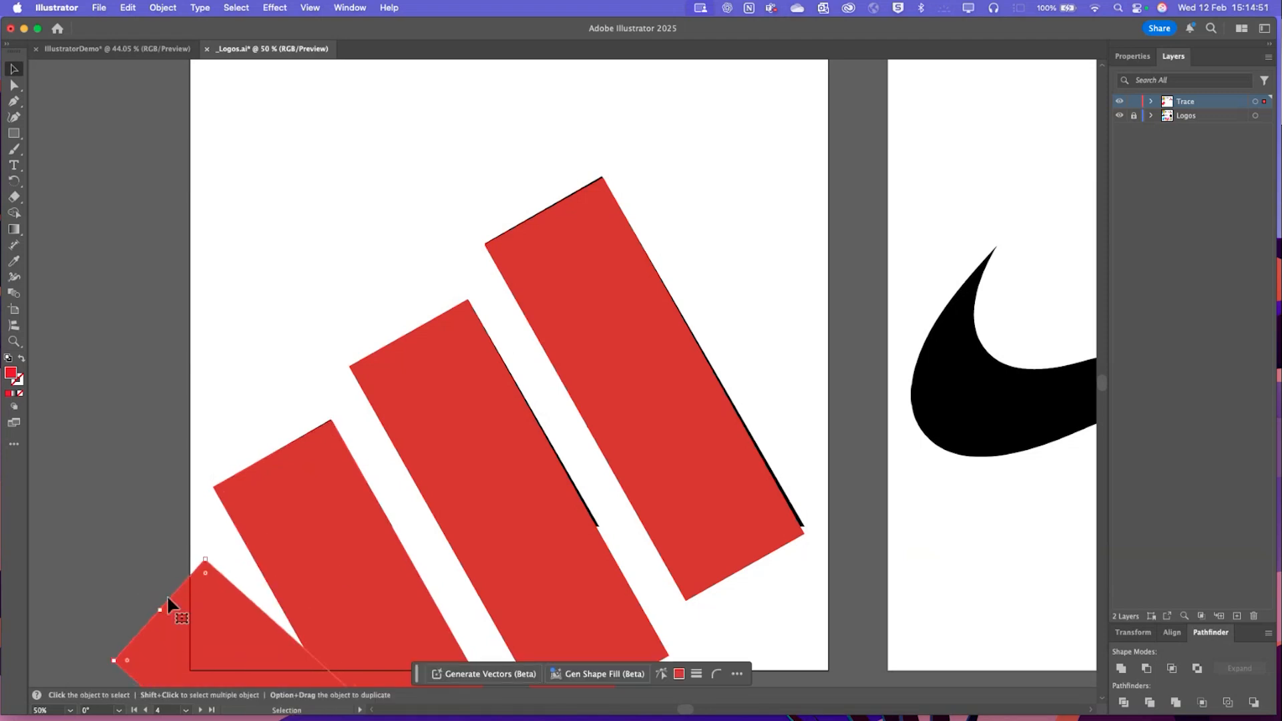
pyautogui.press('BackSpace')
# Draw a wide red rectangle across the lower ends of all three bars, with its top edge on the logo's baseline
pyautogui.click(14, 132)
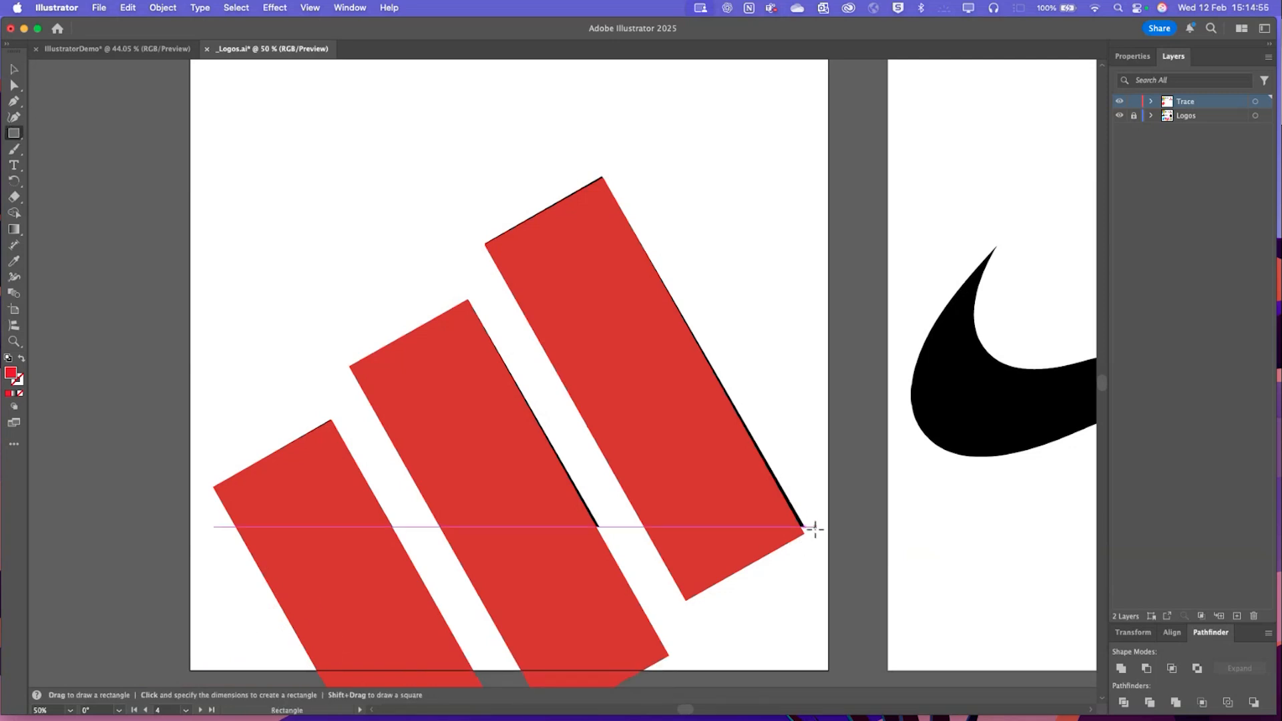
pyautogui.moveTo(813, 526)
pyautogui.mouseDown()
pyautogui.moveTo(216, 634)
pyautogui.moveTo(223, 713)
pyautogui.moveTo(229, 449)
pyautogui.moveTo(254, 701)
pyautogui.moveTo(258, 452)
pyautogui.moveTo(291, 607)
pyautogui.moveTo(212, 613)
pyautogui.mouseUp()
pyautogui.scroll(3, 305, 504)
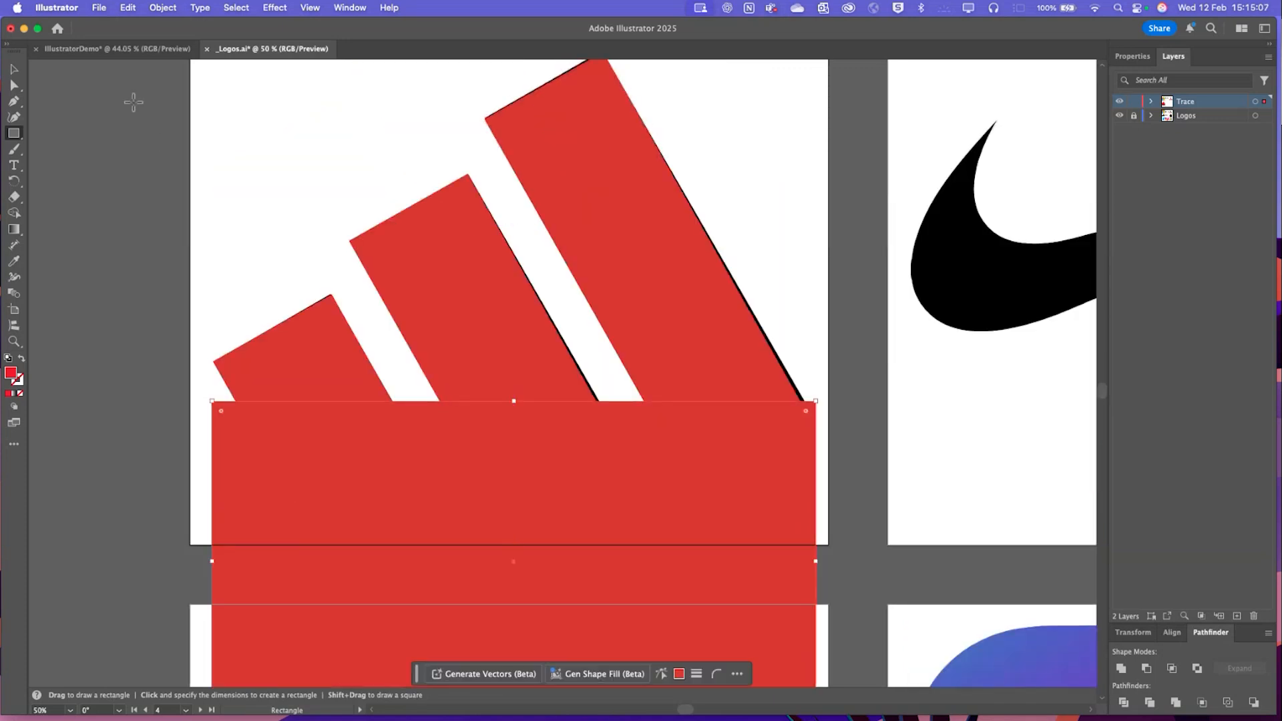
# Trim the tallest red bar at the baseline by subtracting the wide rectangle from it with Minus Front
pyautogui.click(10, 75)
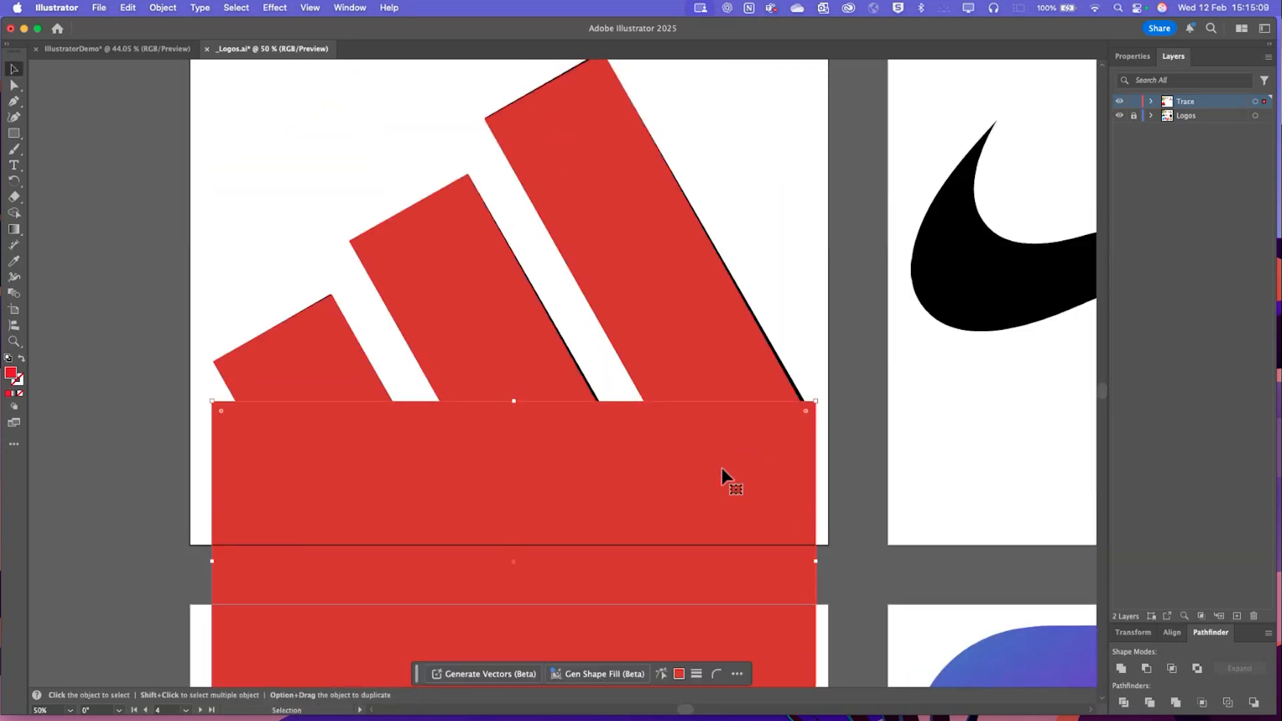
pyautogui.click(700, 327)
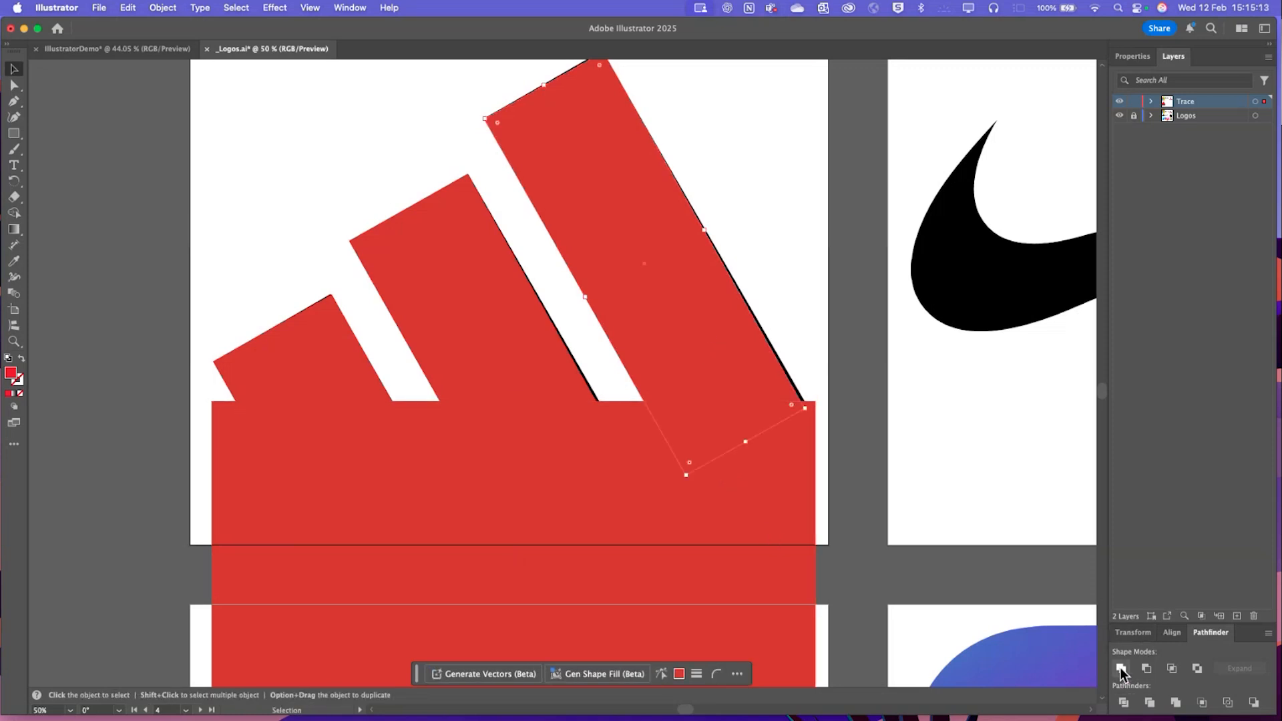
pyautogui.click(1151, 667)
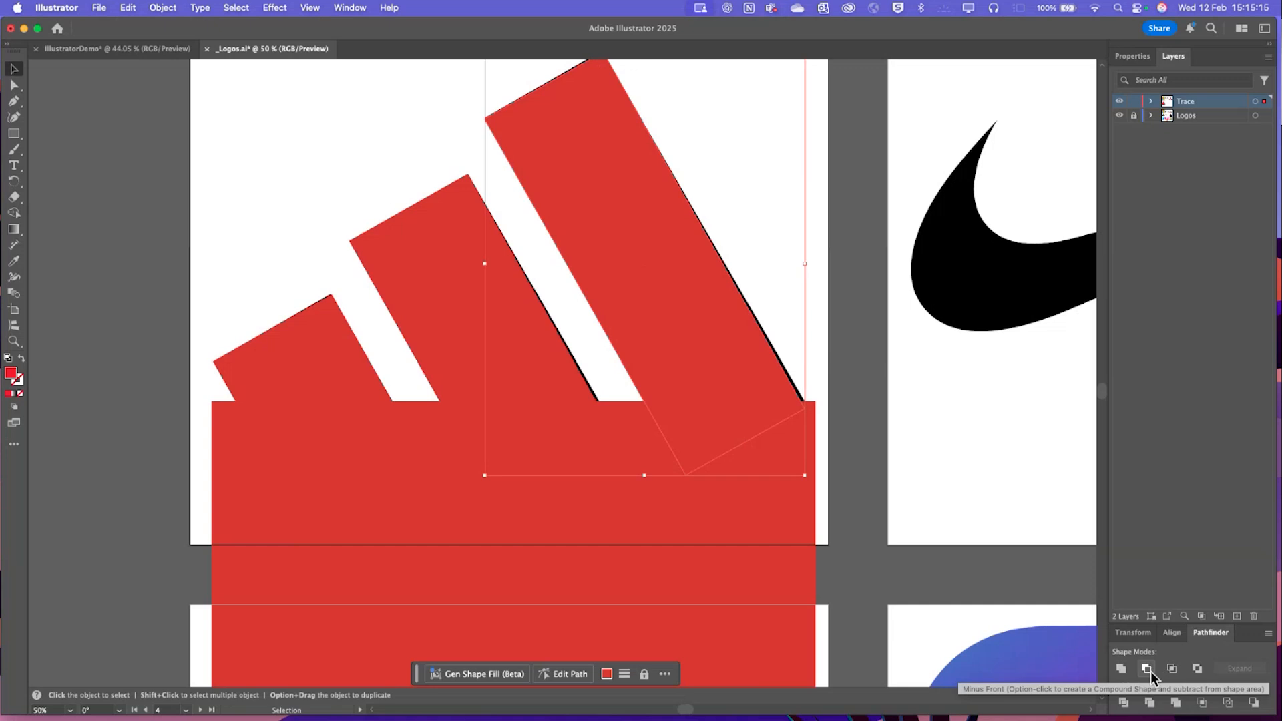
pyautogui.press('super+z')
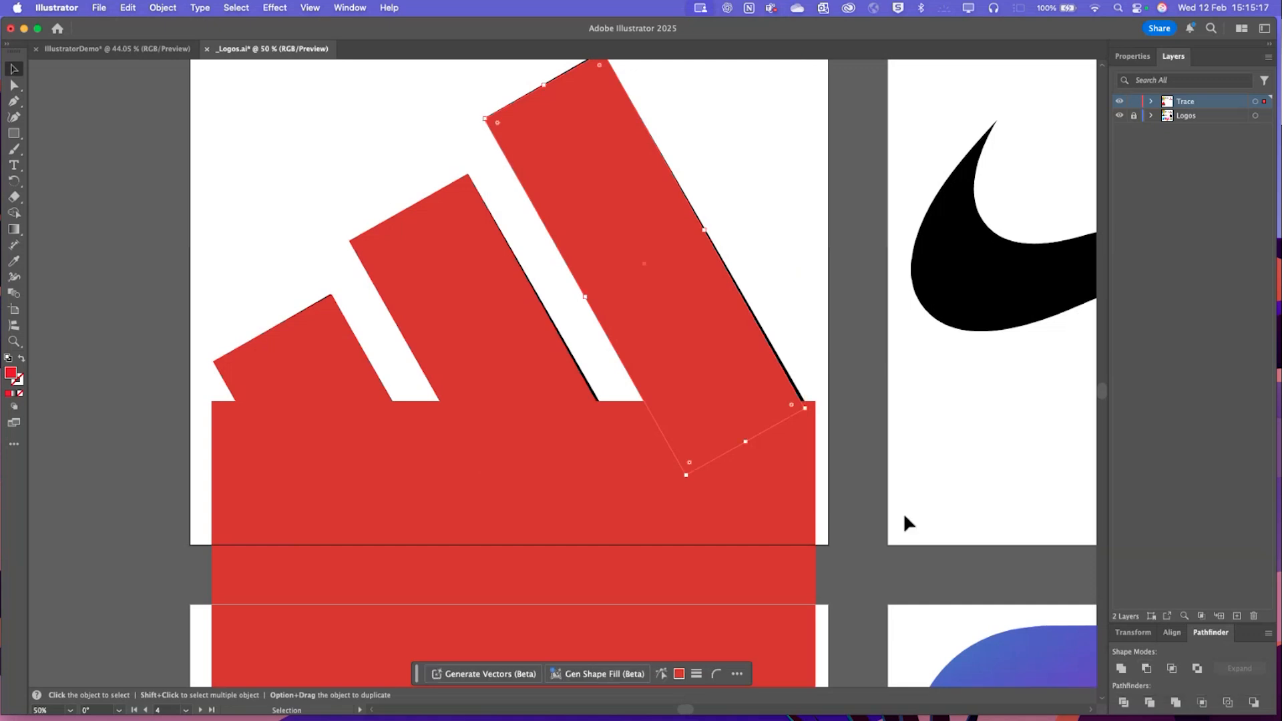
pyautogui.keyDown('shift'); pyautogui.click(775, 517); pyautogui.keyUp('shift')
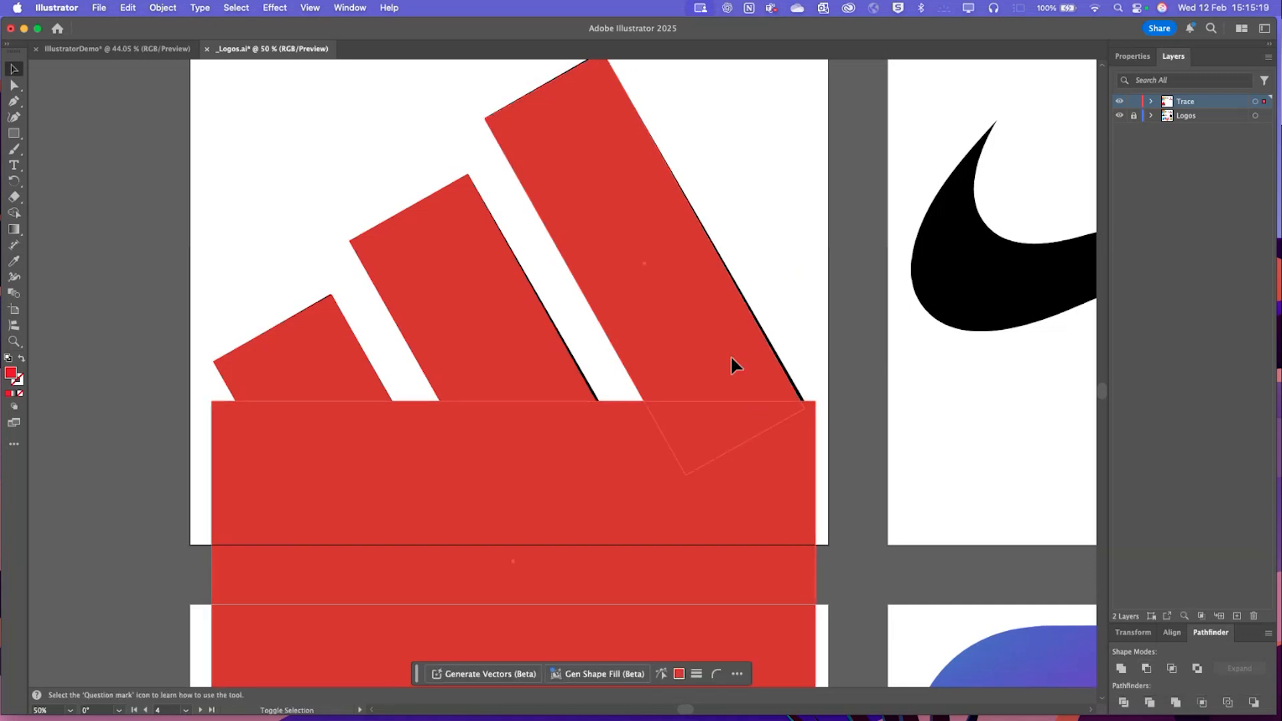
pyautogui.click(1148, 673)
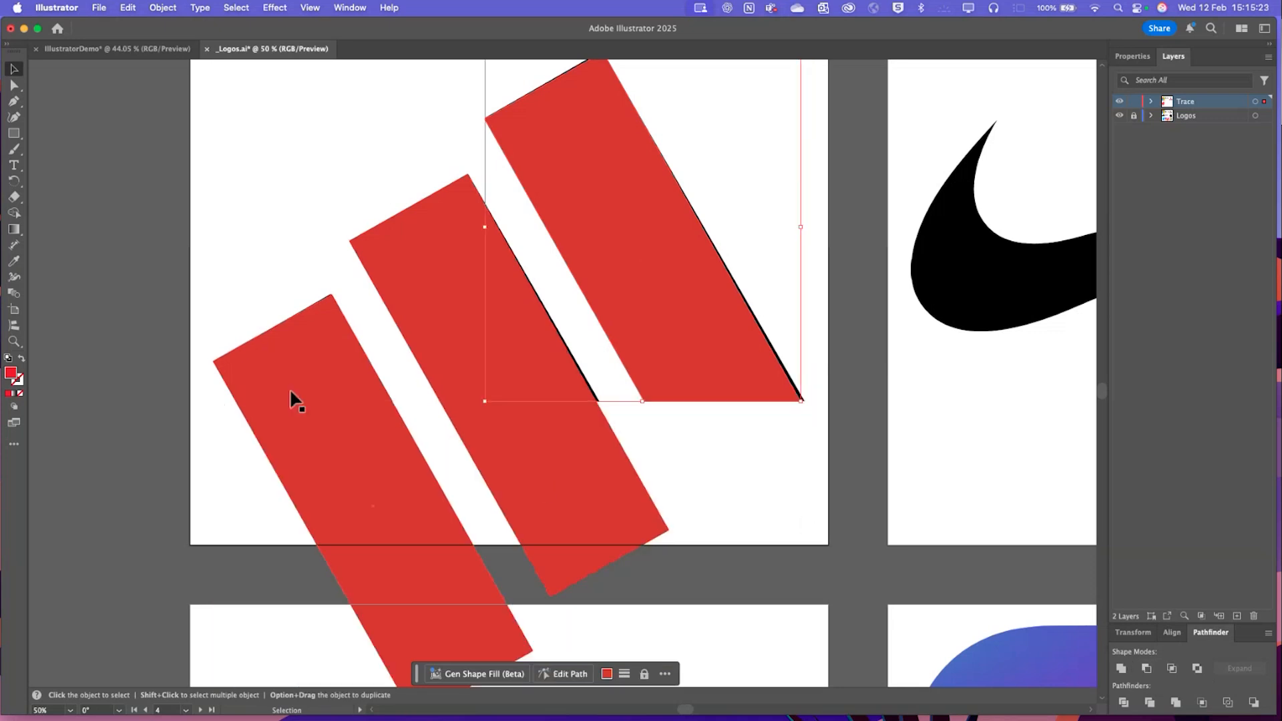
pyautogui.click(163, 117)
# Draw a rectangle down from the baseline over the middle bar and widen it to cover the bar's whole lower end
pyautogui.click(14, 133)
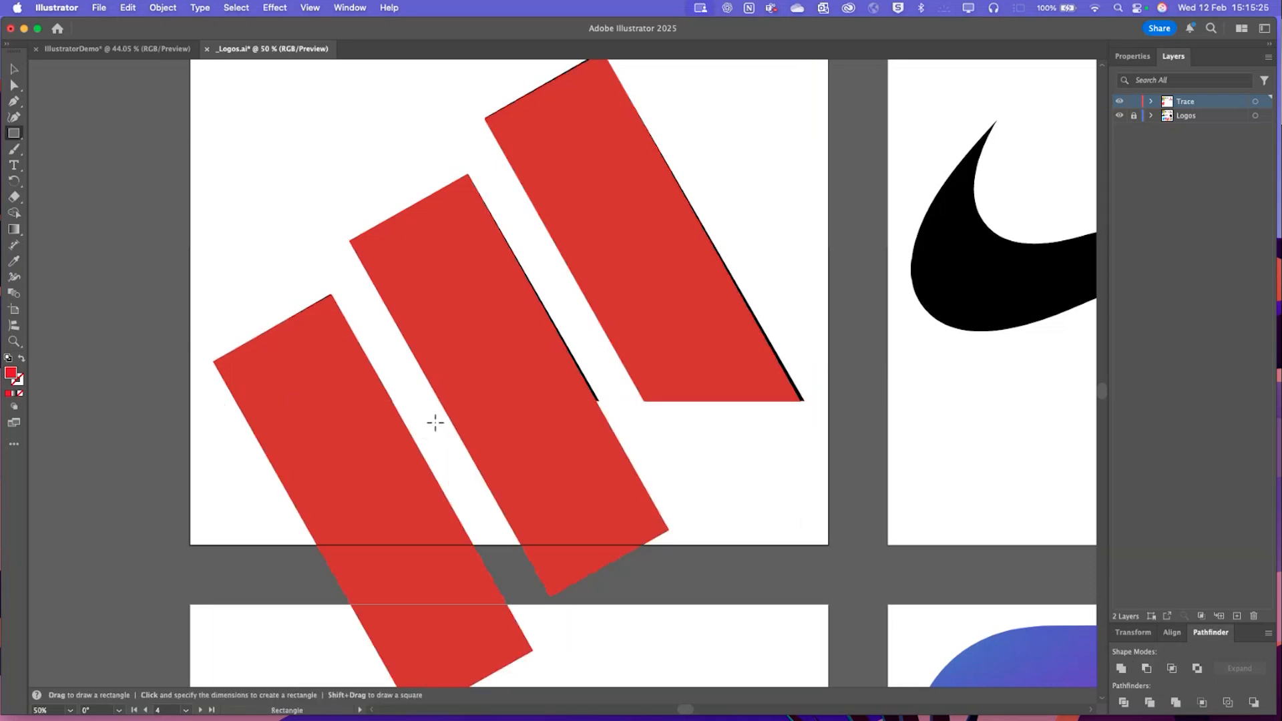
pyautogui.moveTo(618, 401); pyautogui.dragTo(408, 620)
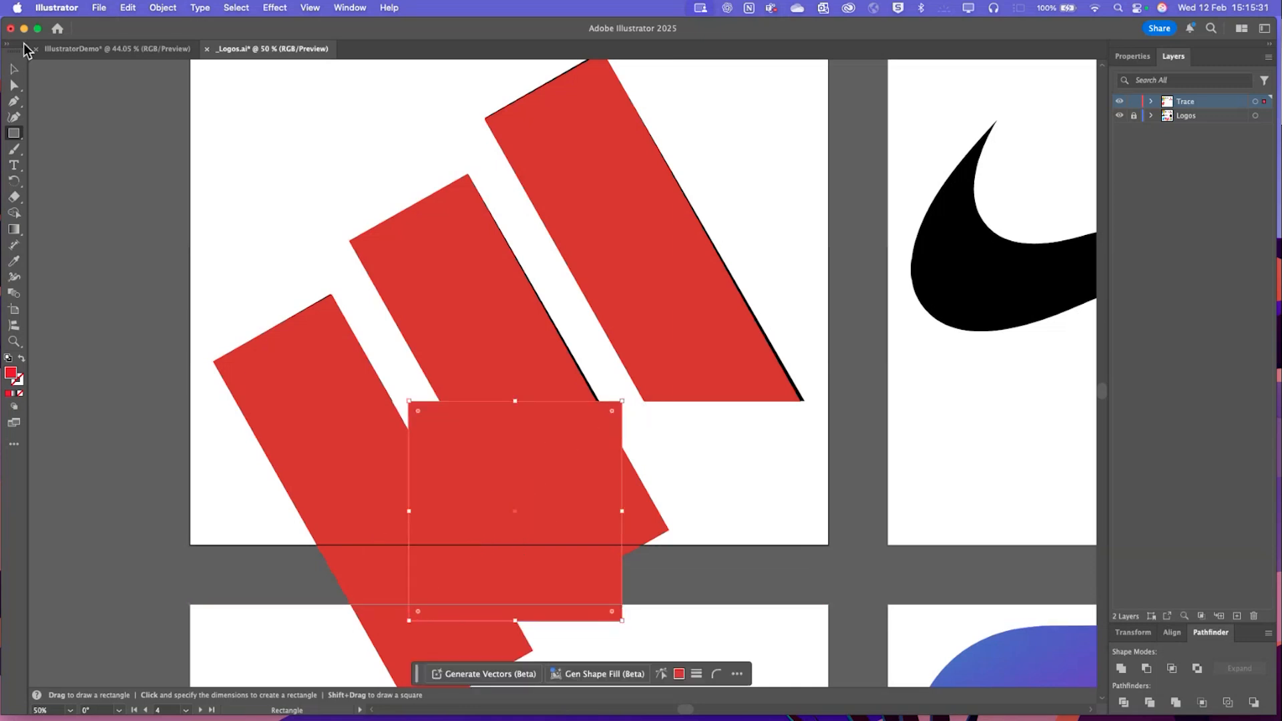
pyautogui.click(13, 69)
pyautogui.moveTo(622, 510); pyautogui.dragTo(723, 511)
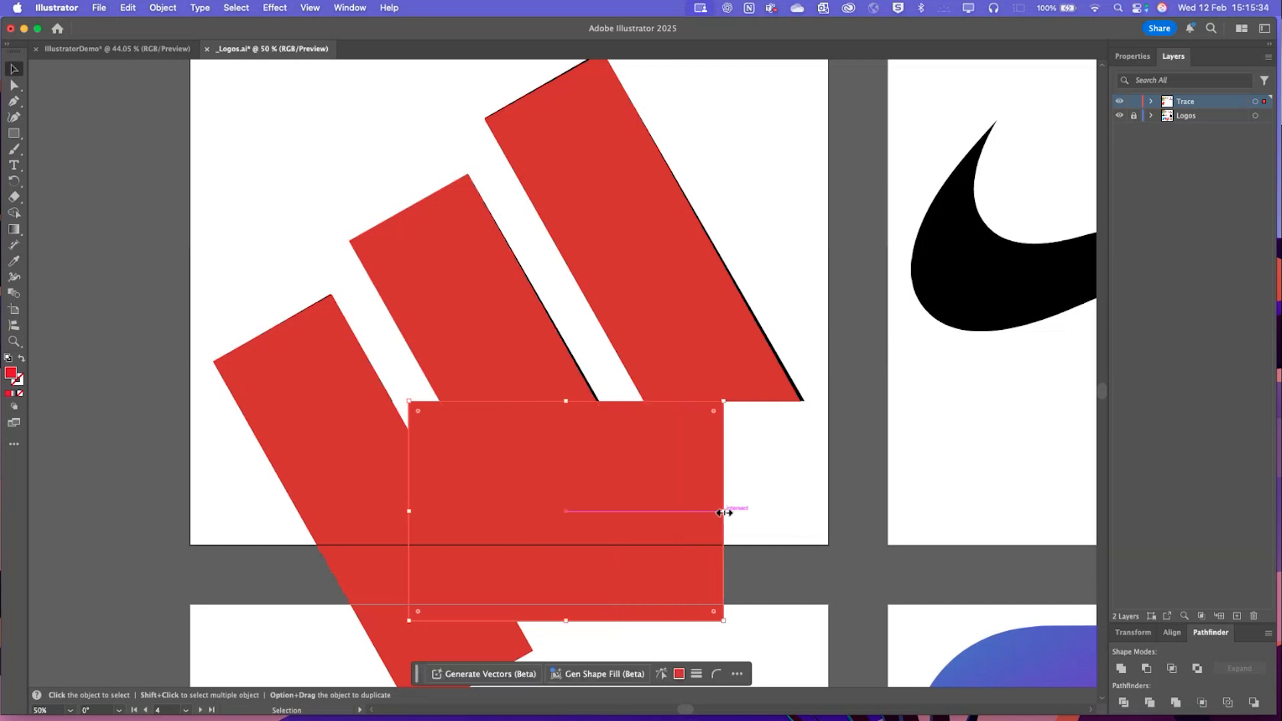
# Subtract the covering rectangle from the middle bar with Minus Front so the bar ends flat on the baseline
pyautogui.keyDown('shift'); pyautogui.click(461, 356); pyautogui.keyUp('shift')
pyautogui.click(1146, 668)
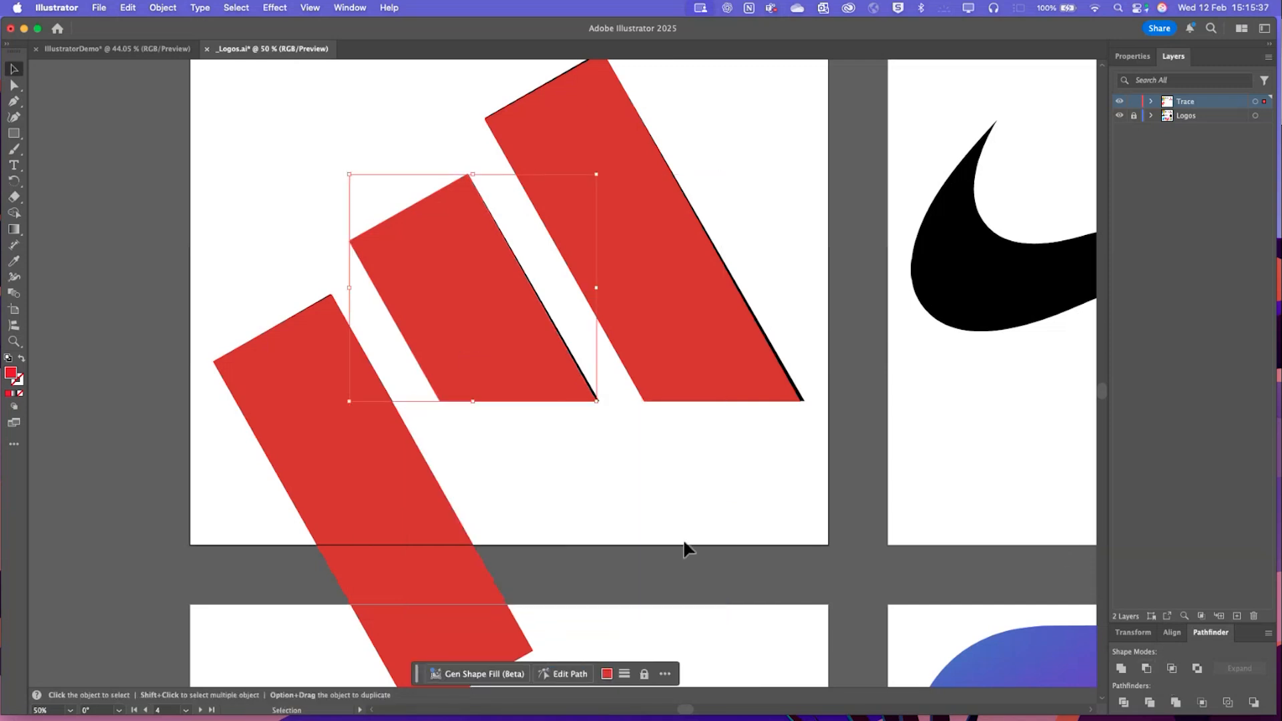
pyautogui.click(671, 536)
# Draw a rectangle down from the baseline that covers the lower end of the shortest bar
pyautogui.click(15, 131)
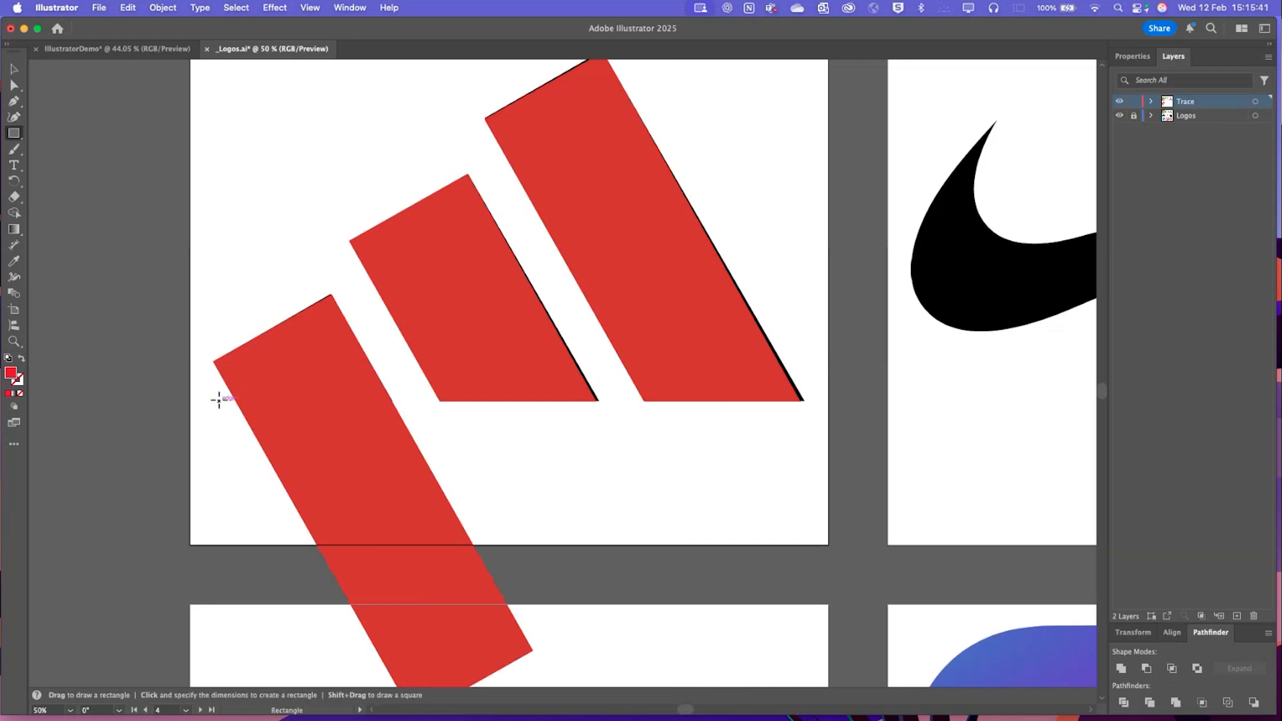
pyautogui.moveTo(218, 399); pyautogui.dragTo(560, 656)
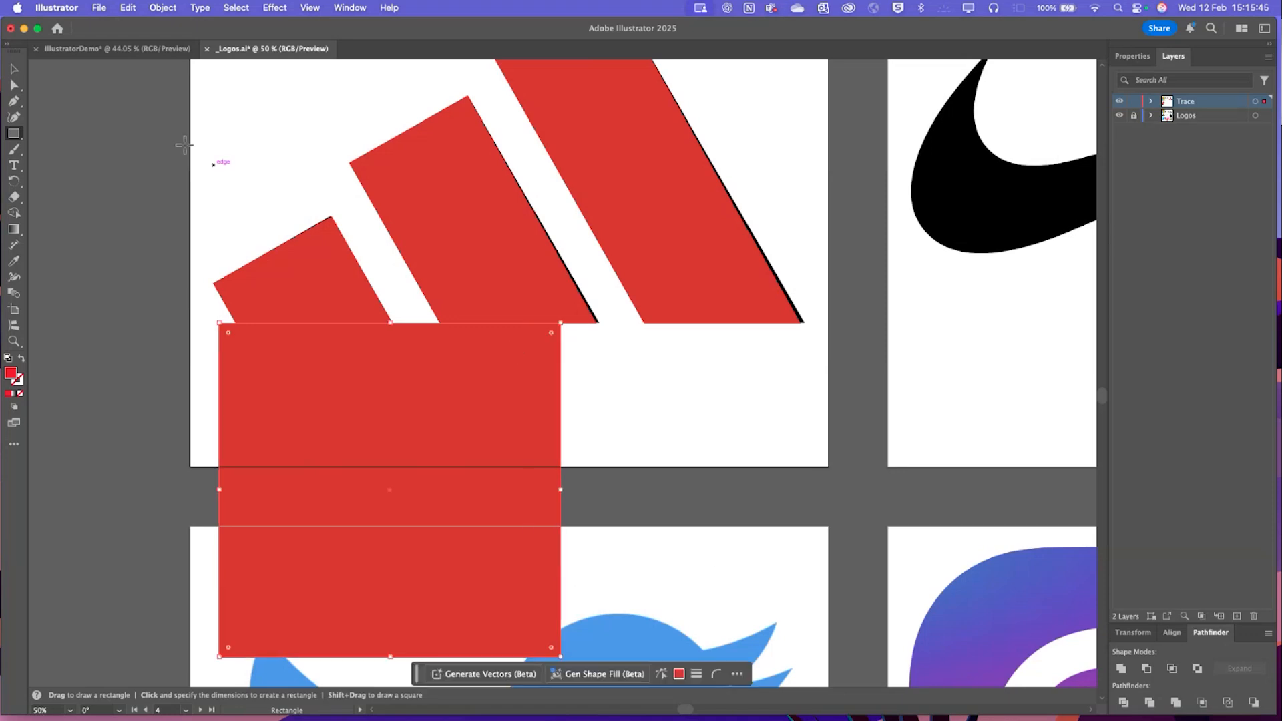
pyautogui.click(1142, 670)
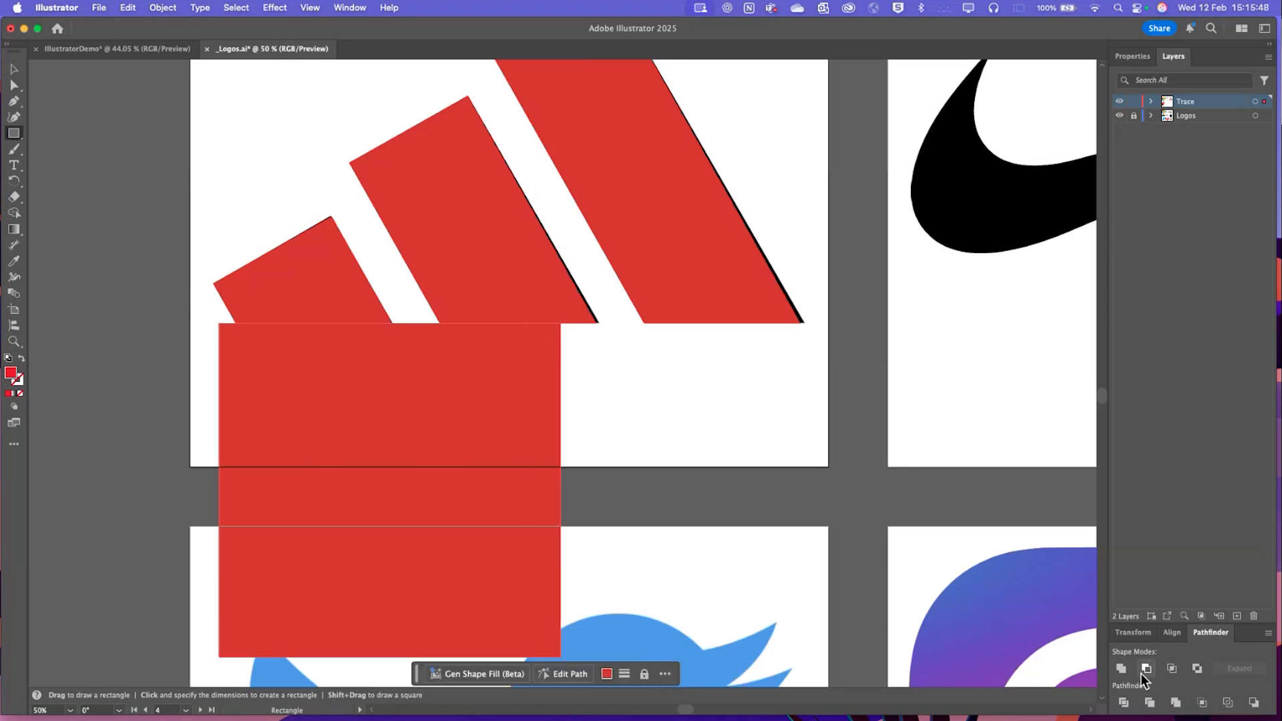
# Trim the shortest bar at the baseline by subtracting its covering rectangle with Minus Front, leaving the middle bar out of the selection
pyautogui.click(13, 69)
pyautogui.moveTo(213, 178); pyautogui.dragTo(364, 409)
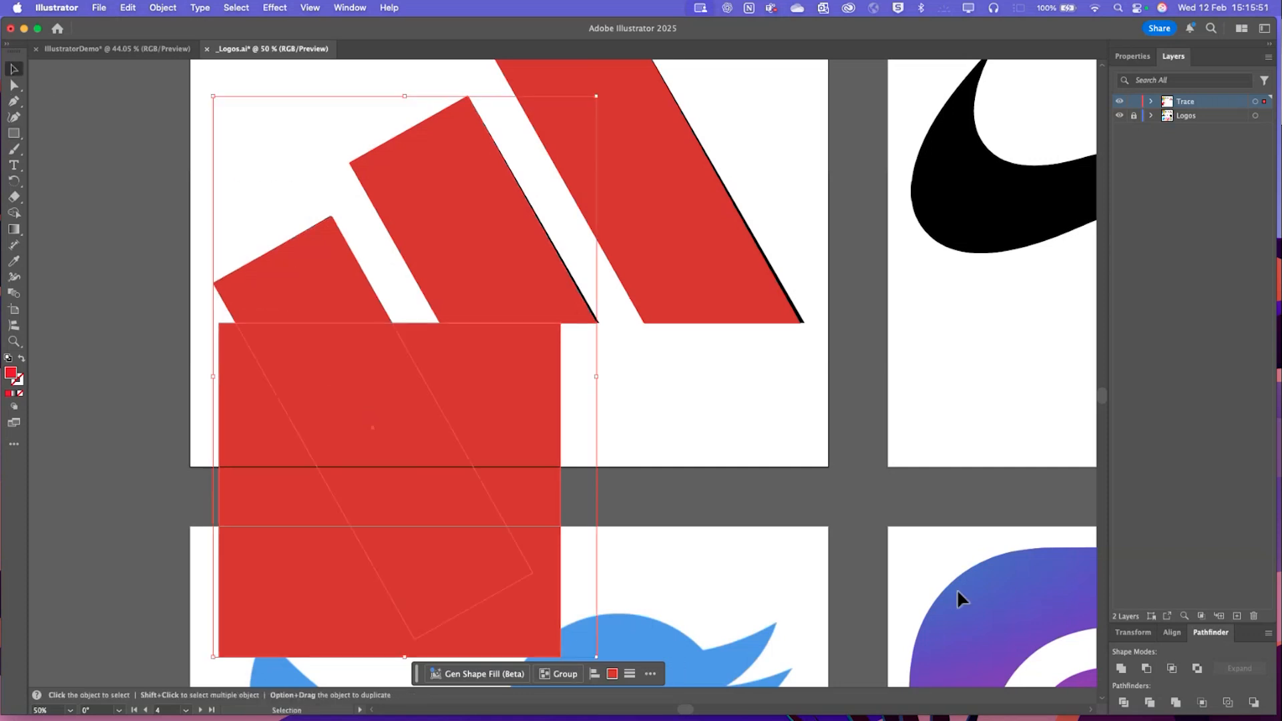
pyautogui.click(1146, 668)
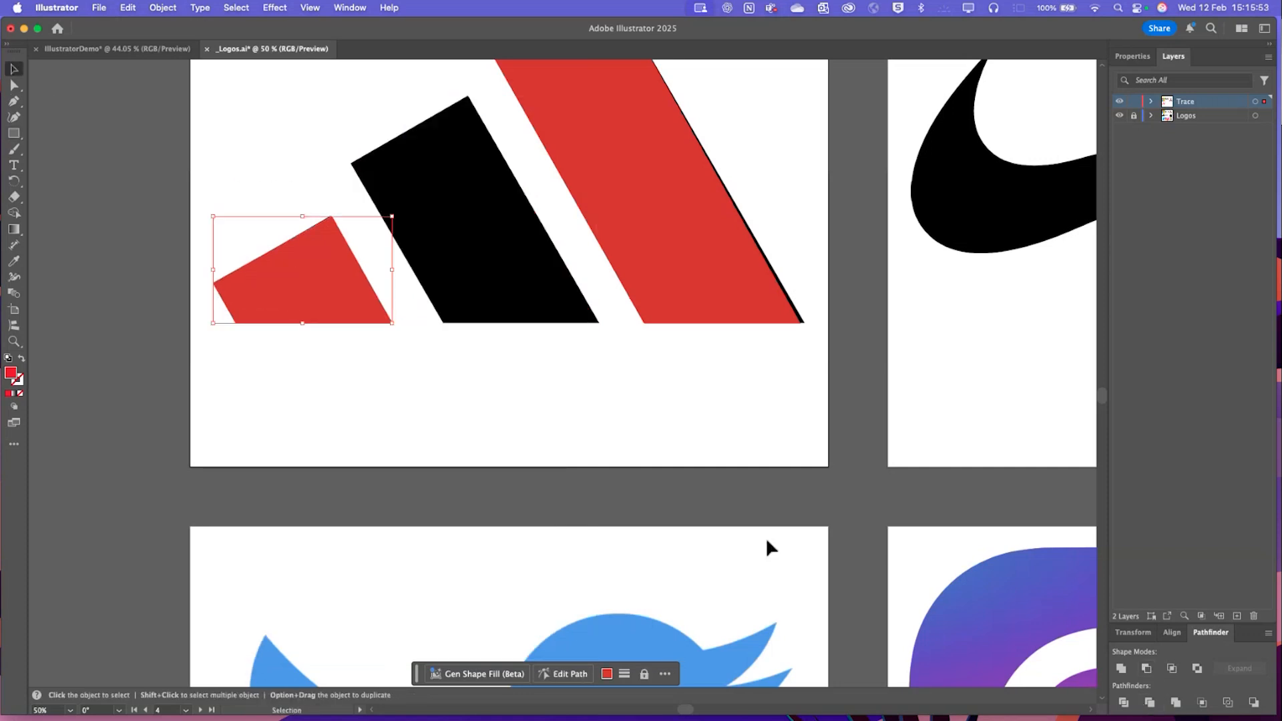
pyautogui.press('super+z')
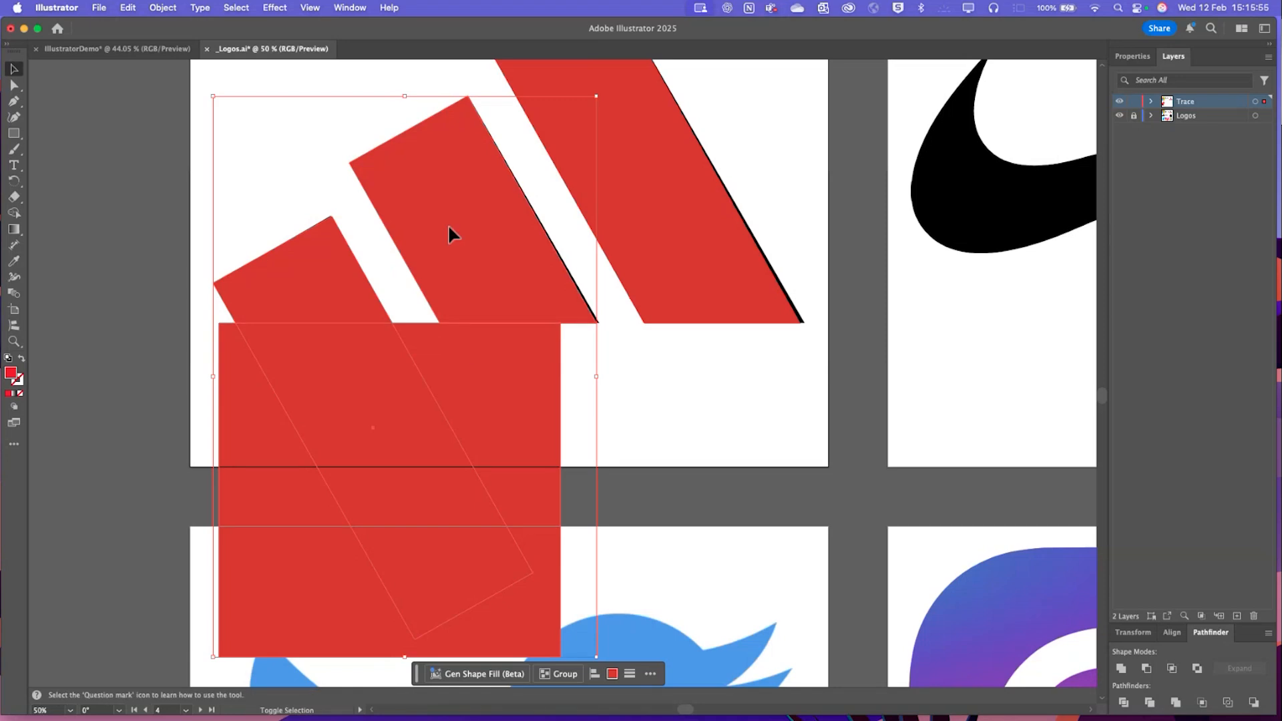
pyautogui.press('super+z')
pyautogui.click(1146, 668)
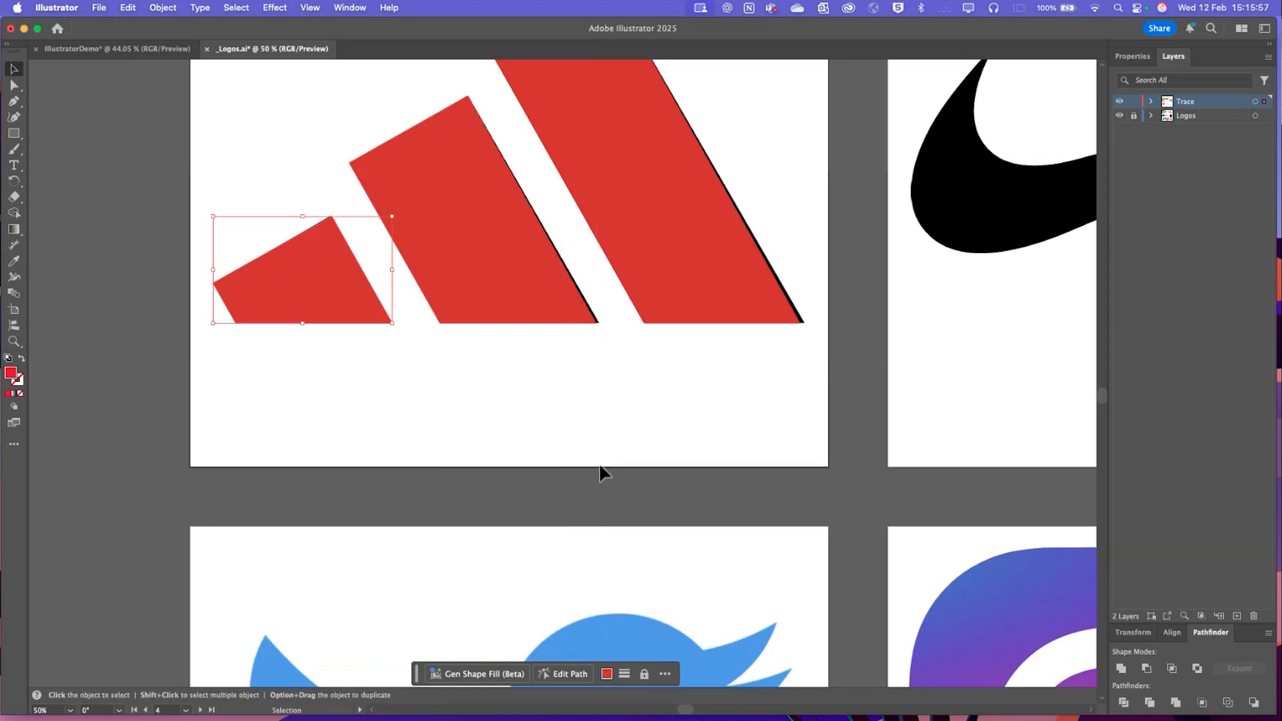
pyautogui.click(600, 472)
# Group the three trimmed red bars
pyautogui.scroll(-3, 584, 442)
pyautogui.scroll(6, 582, 434)
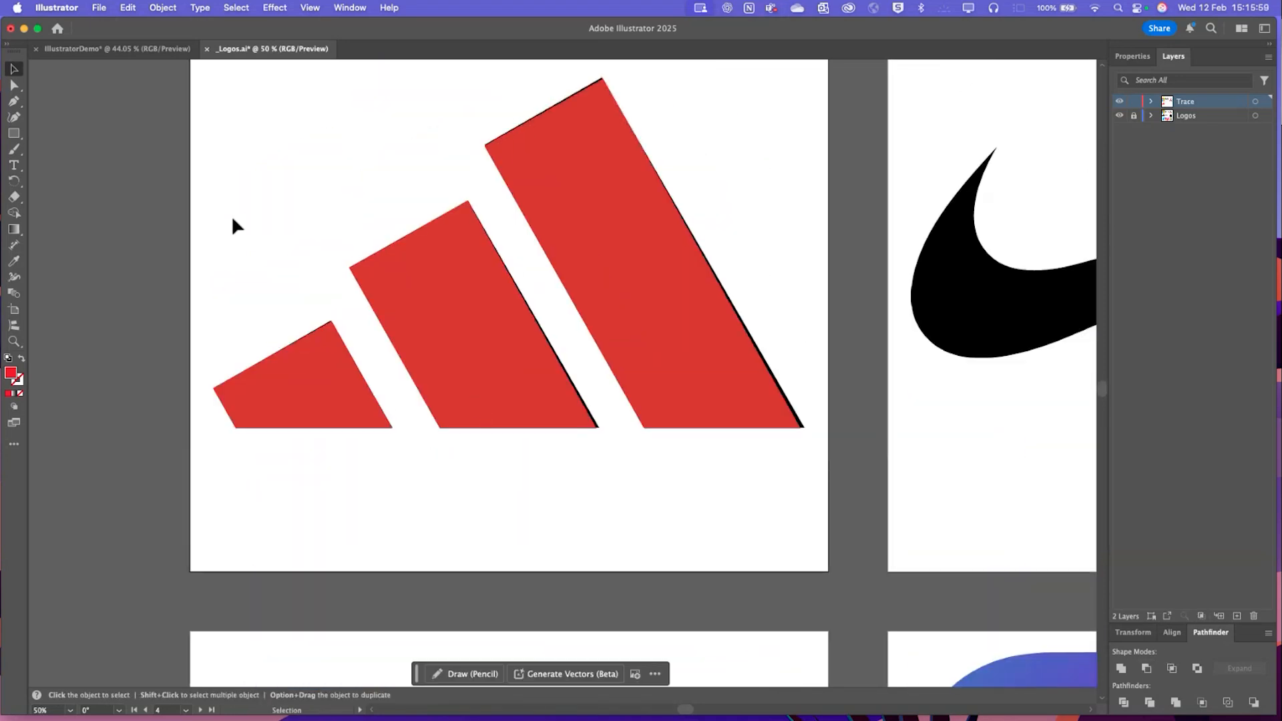
pyautogui.moveTo(230, 215); pyautogui.dragTo(711, 431)
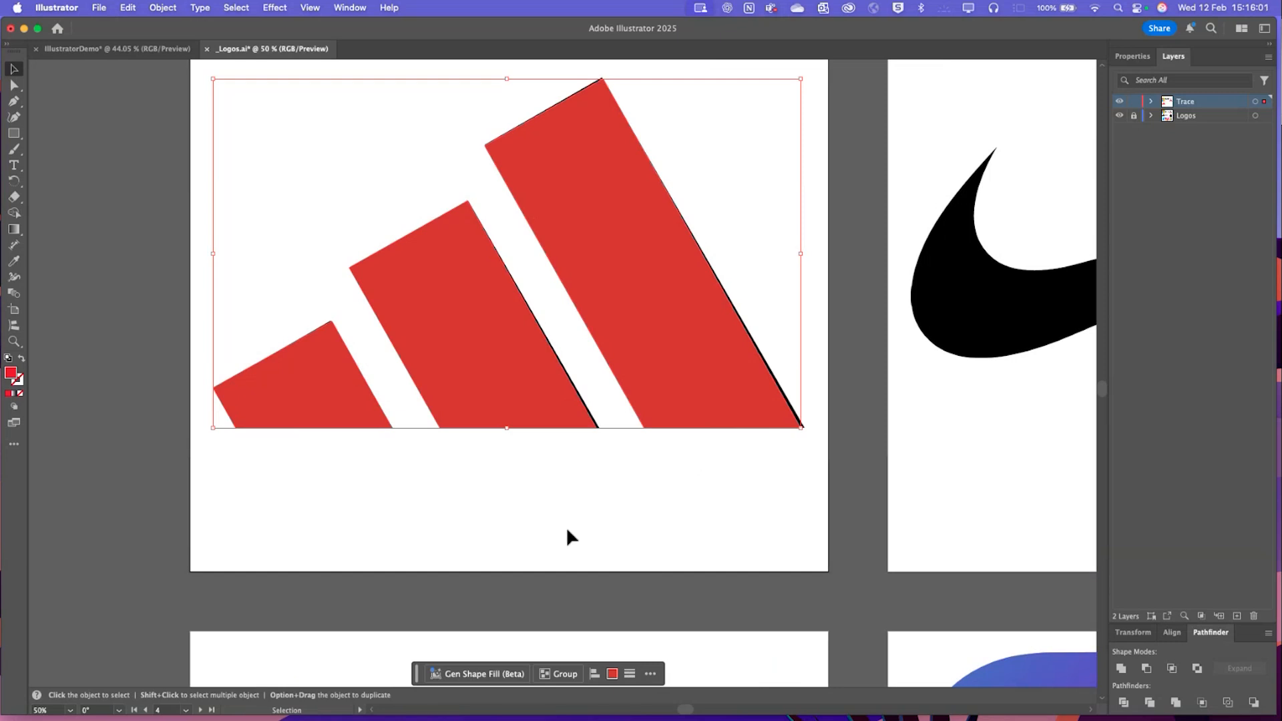
pyautogui.rightClick(467, 296)
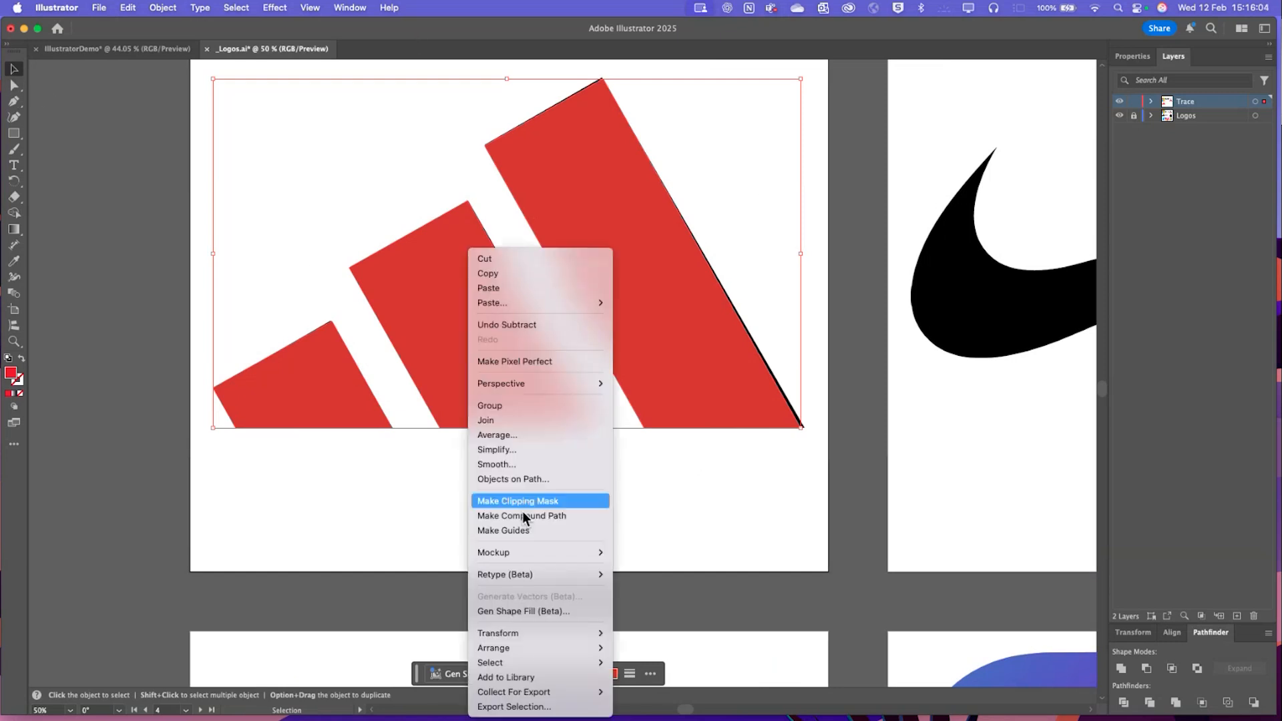
pyautogui.click(493, 406)
# Fill the grouped bars with black and shift the group slightly to the right to cover the original logo's edges
pyautogui.click(1132, 57)
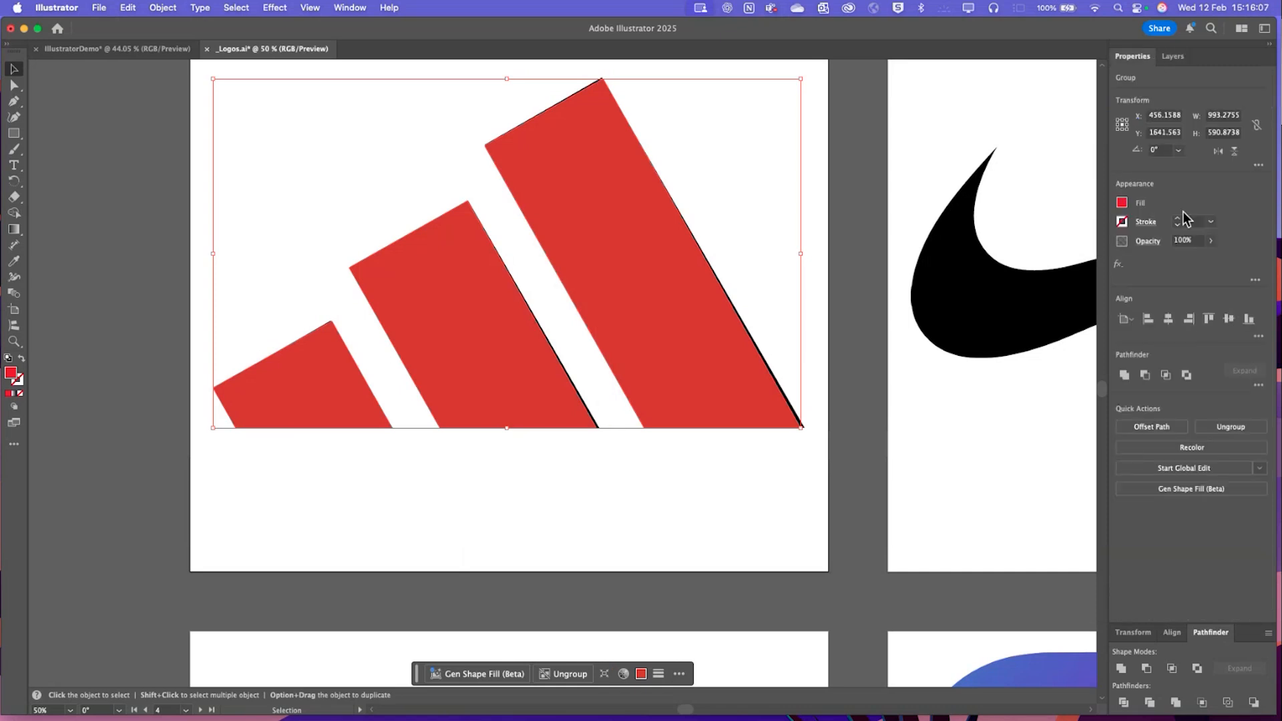
pyautogui.click(1122, 203)
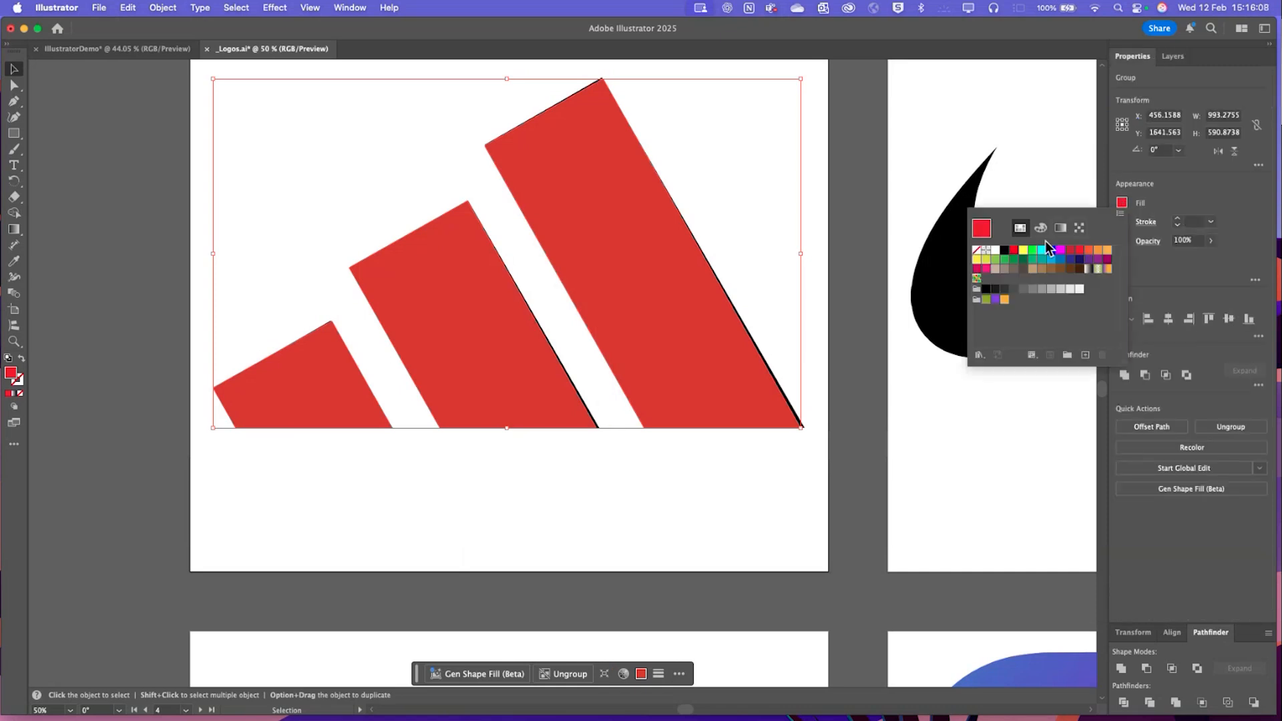
pyautogui.click(1008, 252)
pyautogui.click(814, 544)
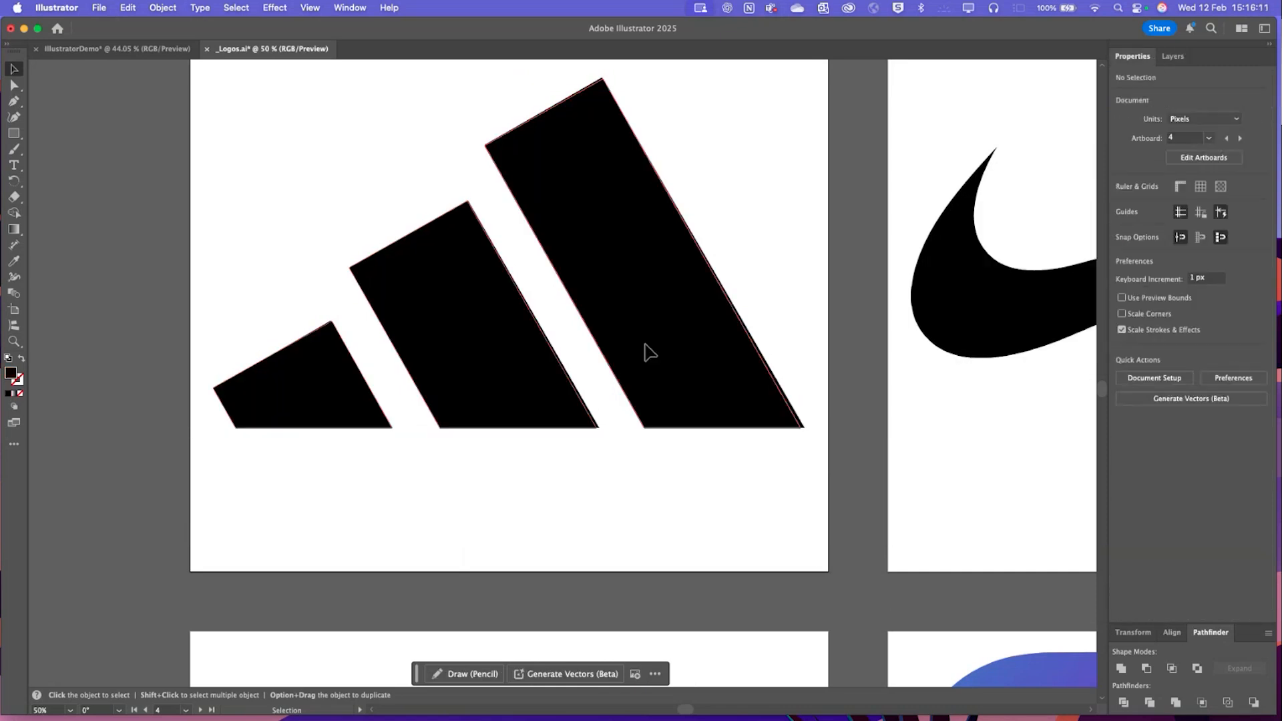
pyautogui.moveTo(642, 340)
pyautogui.mouseDown()
pyautogui.moveTo(666, 570)
pyautogui.moveTo(478, 399)
pyautogui.moveTo(343, 223)
pyautogui.moveTo(392, 279)
pyautogui.moveTo(681, 323)
pyautogui.moveTo(654, 371)
pyautogui.moveTo(652, 353)
pyautogui.mouseUp()
pyautogui.click(848, 477)
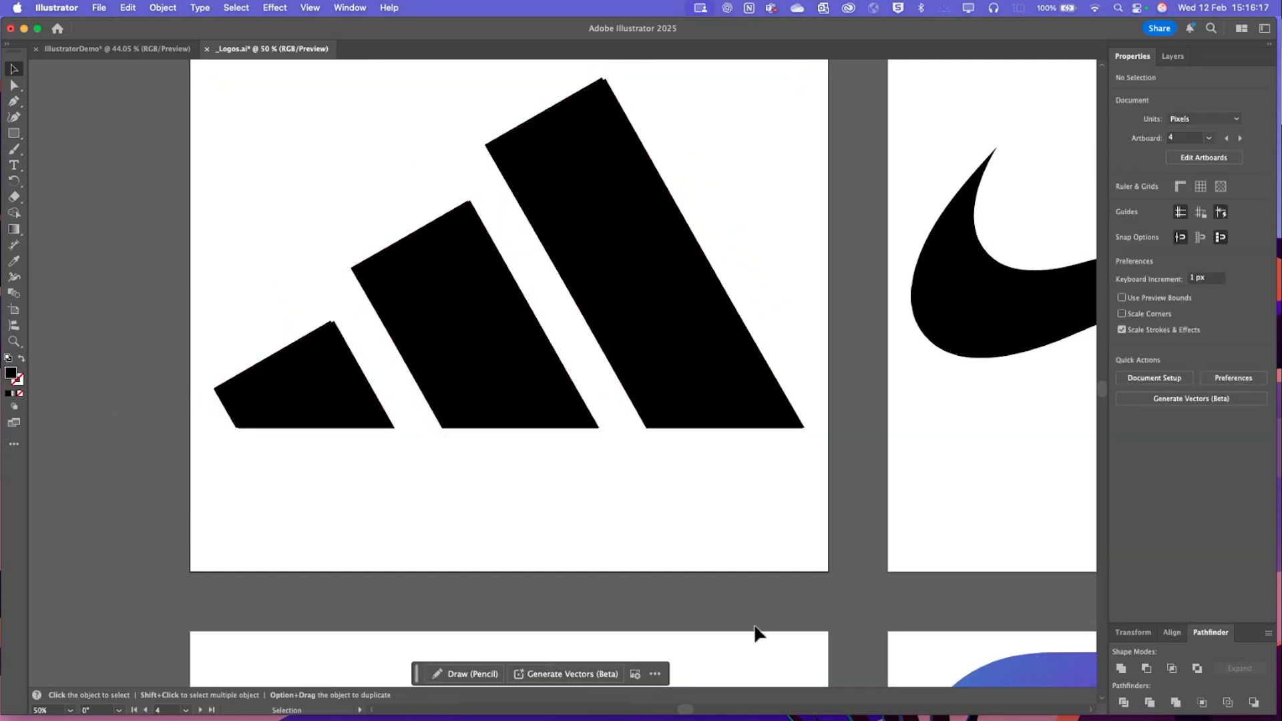
pyautogui.moveTo(676, 709); pyautogui.dragTo(722, 704)
pyautogui.scroll(-3, 831, 413)
pyautogui.scroll(6, 840, 413)
pyautogui.scroll(-2, 857, 436)
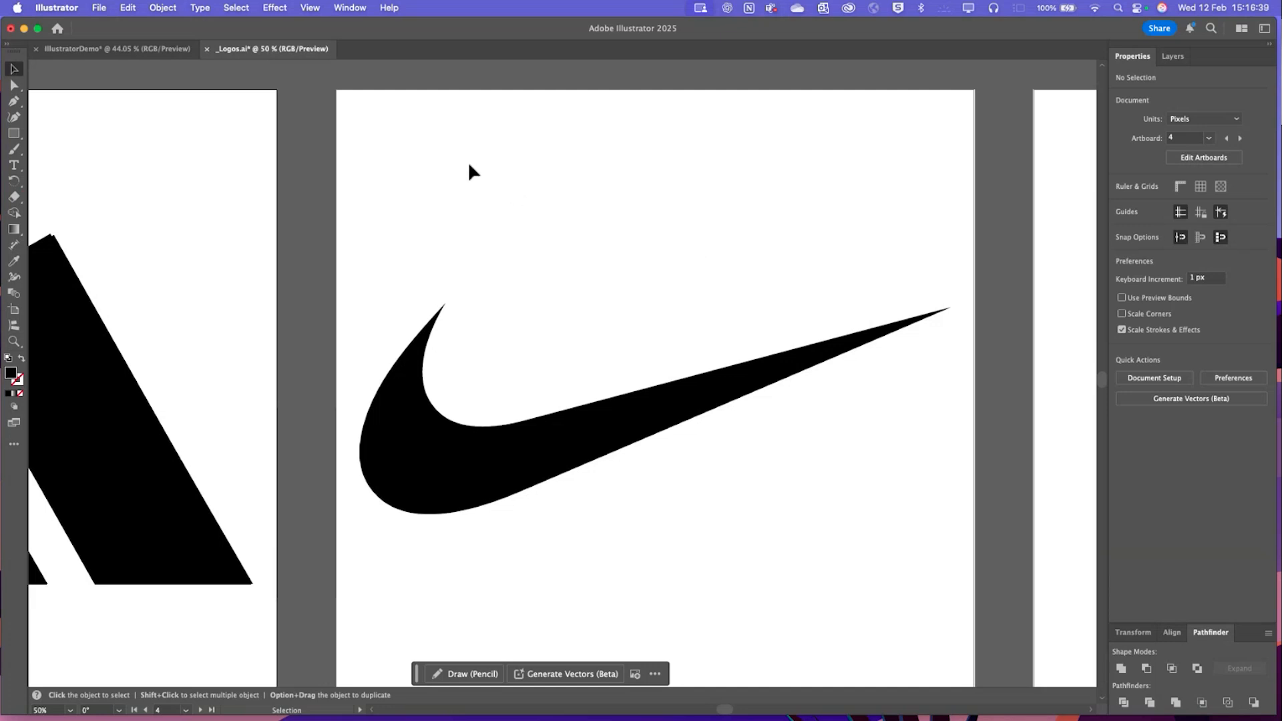
pyautogui.click(16, 133)
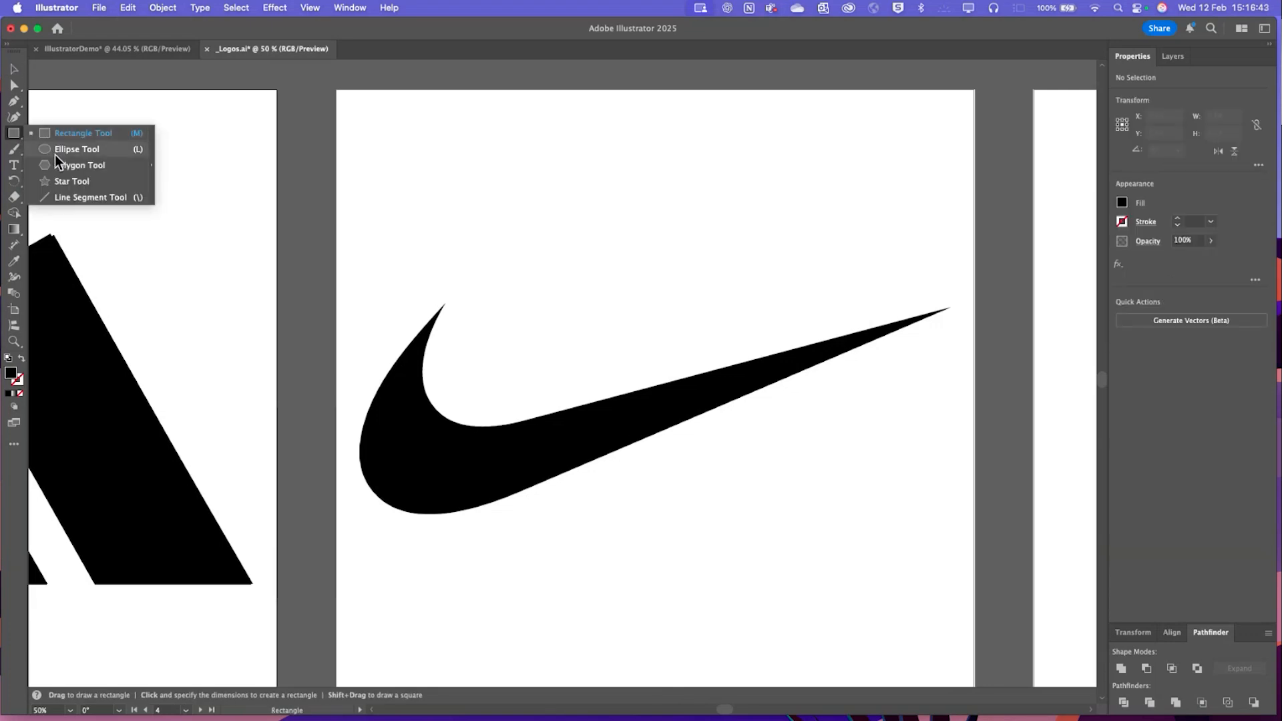
pyautogui.click(55, 183)
pyautogui.moveTo(655, 224); pyautogui.dragTo(704, 287)
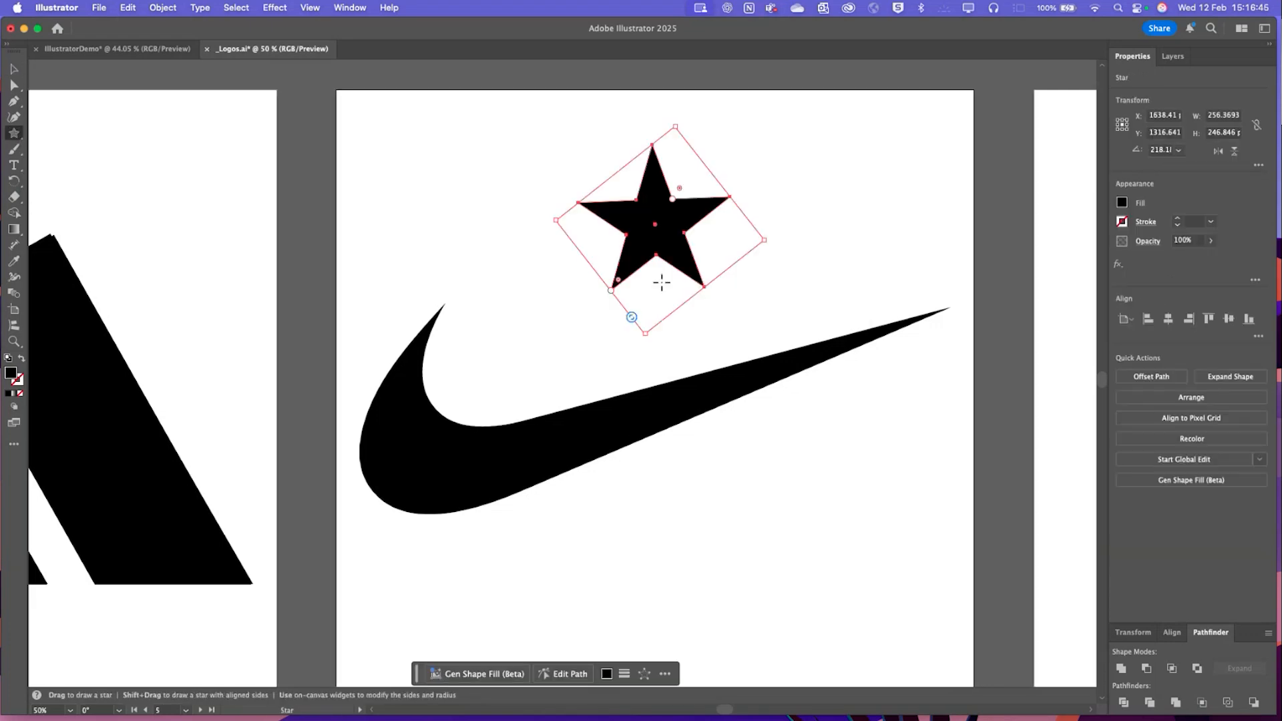
pyautogui.moveTo(635, 321); pyautogui.dragTo(758, 448)
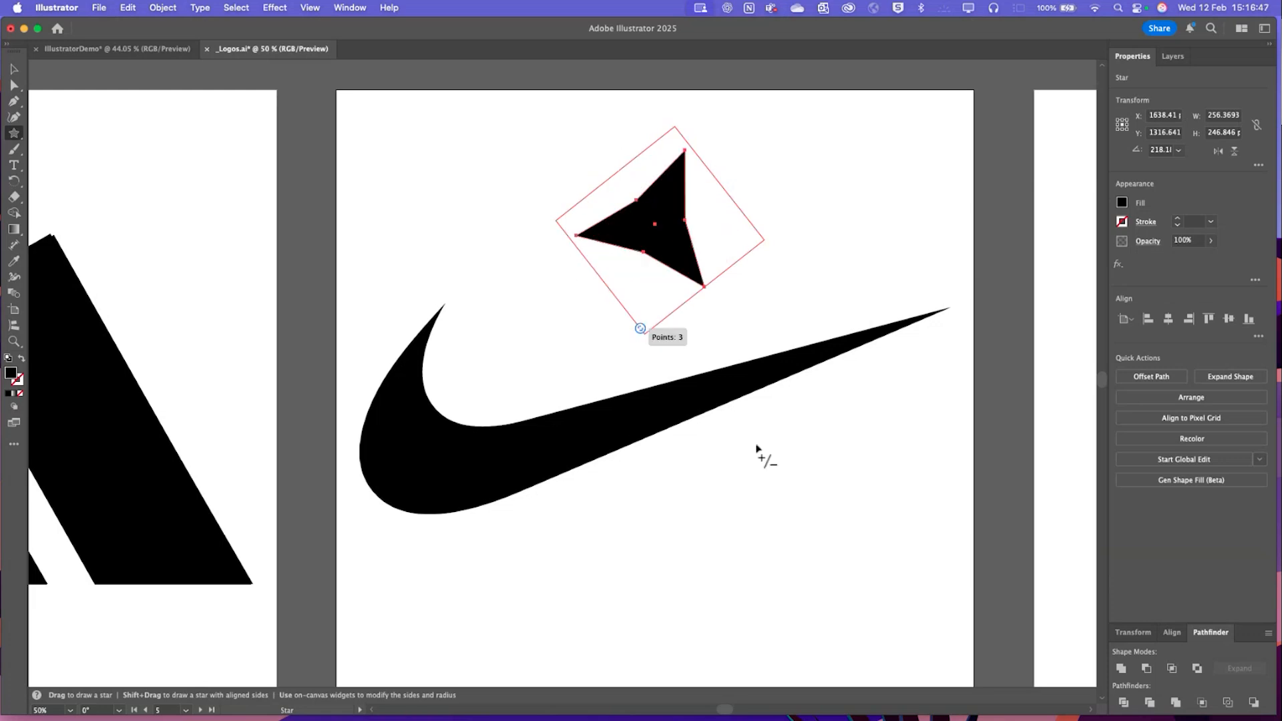
pyautogui.press('Delete')
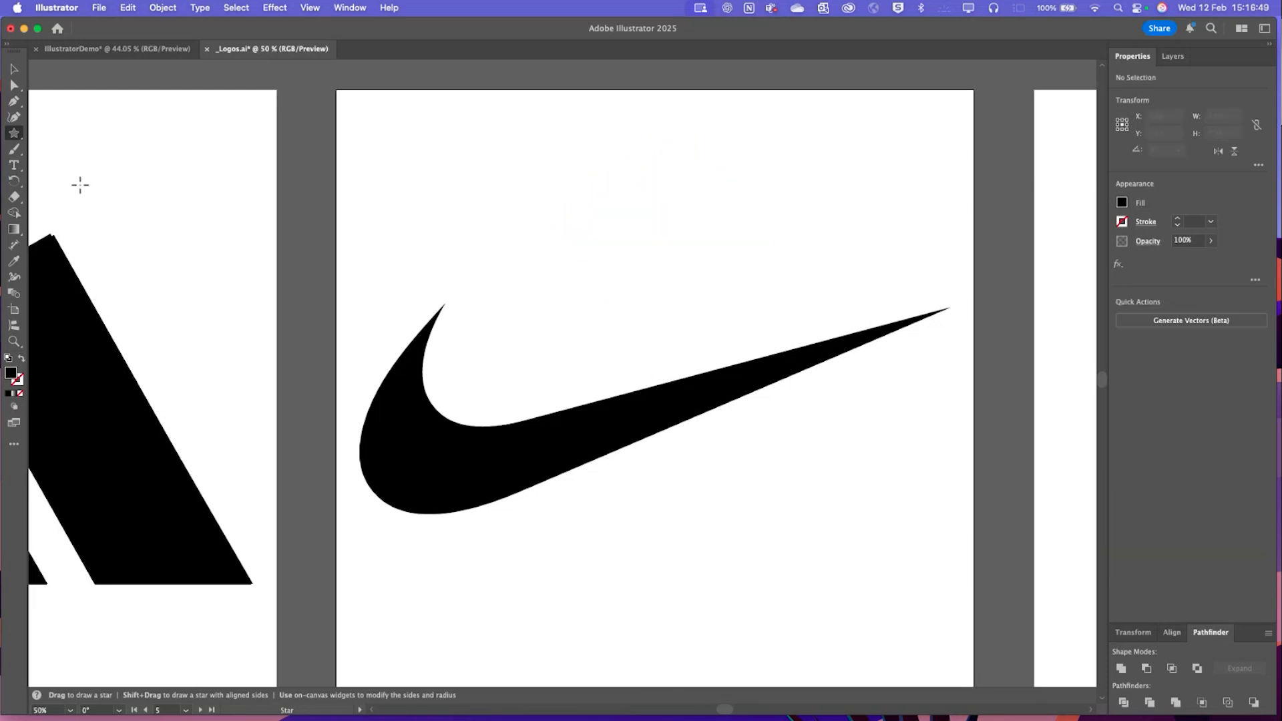
# Draw a black polygon over the upper part of the swoosh artboard and reduce it to three sides
pyautogui.moveTo(12, 139); pyautogui.dragTo(56, 163)
pyautogui.moveTo(492, 207); pyautogui.dragTo(608, 317)
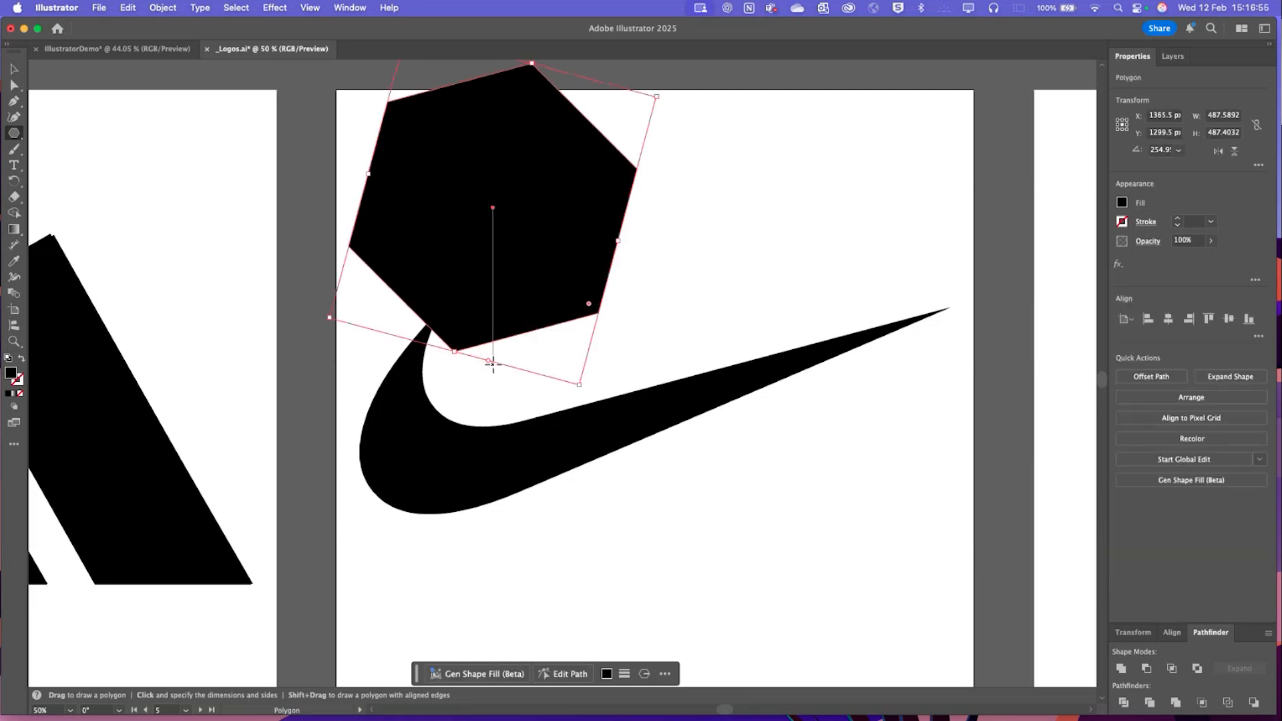
pyautogui.moveTo(489, 362); pyautogui.dragTo(821, 402)
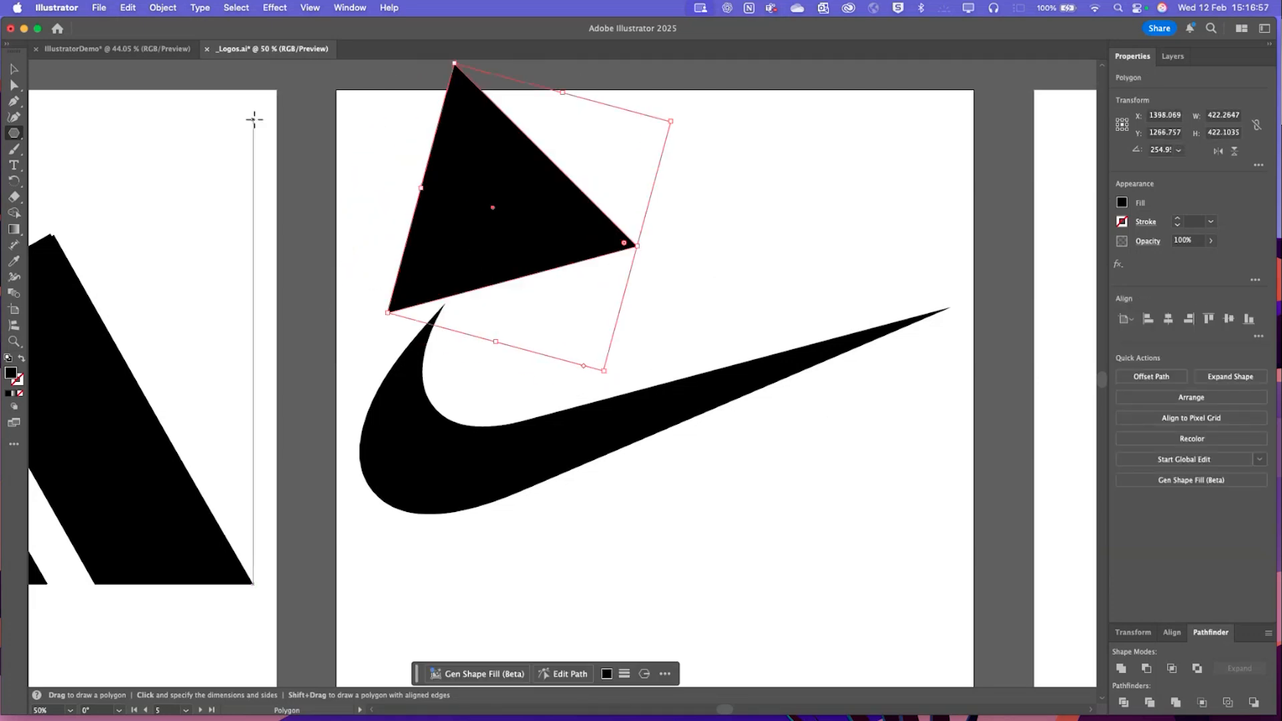
# Move, rotate and resize the triangle so it covers the straight tail of the swoosh, with its tip on the tail's point
pyautogui.press('v')
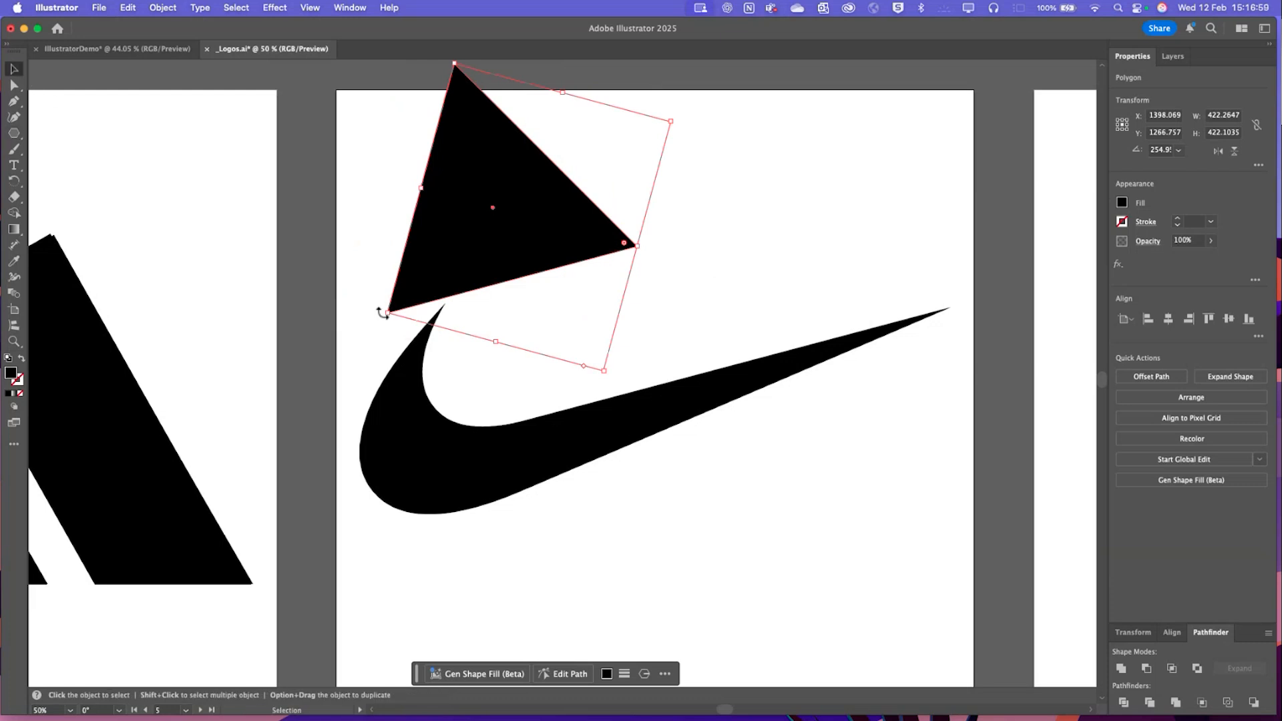
pyautogui.moveTo(382, 313); pyautogui.dragTo(481, 361)
pyautogui.moveTo(526, 283); pyautogui.dragTo(497, 498)
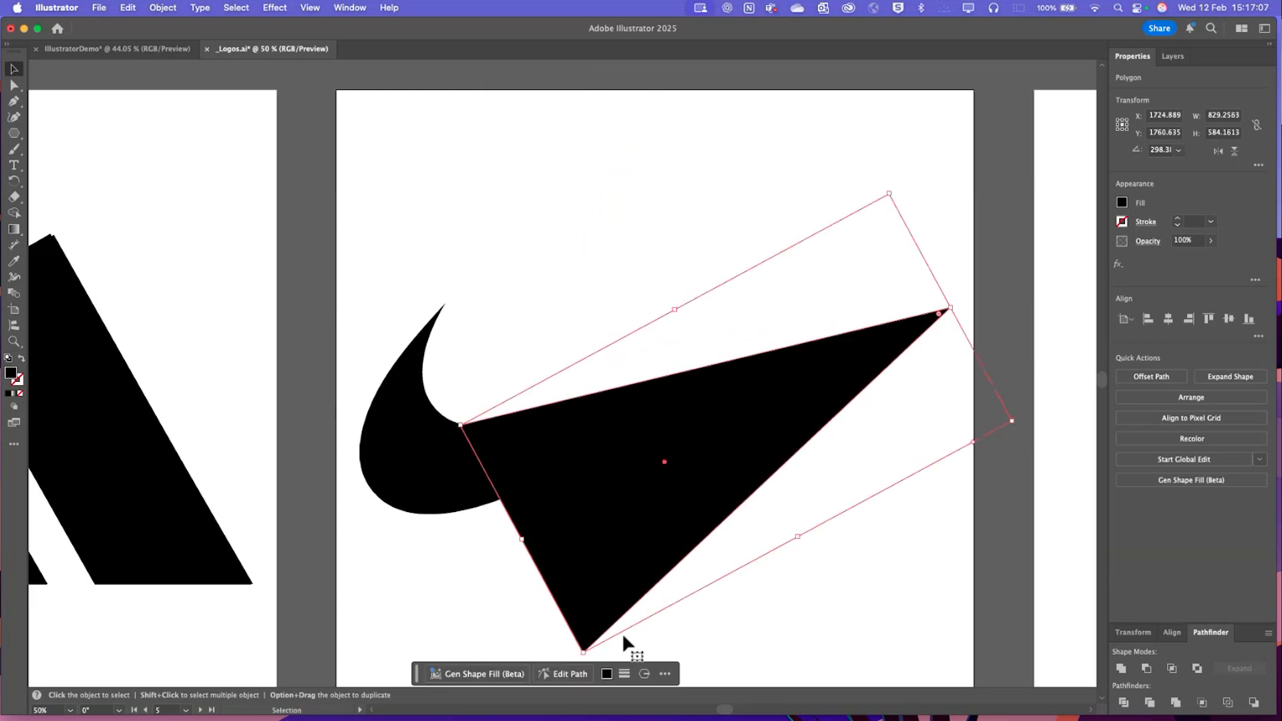
pyautogui.moveTo(796, 539); pyautogui.dragTo(664, 408)
pyautogui.moveTo(938, 277); pyautogui.dragTo(955, 313)
pyautogui.moveTo(755, 357)
pyautogui.mouseDown()
pyautogui.moveTo(769, 363)
pyautogui.moveTo(763, 378)
pyautogui.mouseUp()
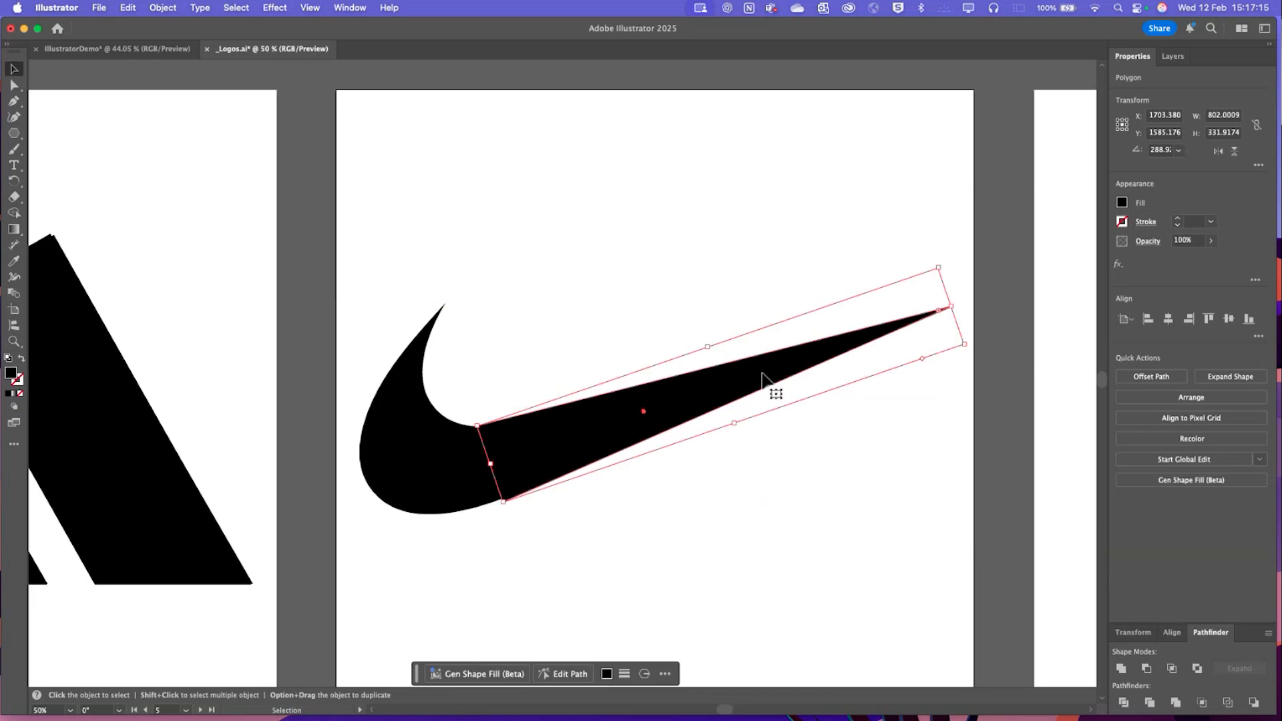
# Narrow the triangle slightly along the tail's lower edge and shift it down off the original swoosh
pyautogui.click(825, 460)
pyautogui.click(573, 447)
pyautogui.moveTo(738, 423); pyautogui.dragTo(737, 422)
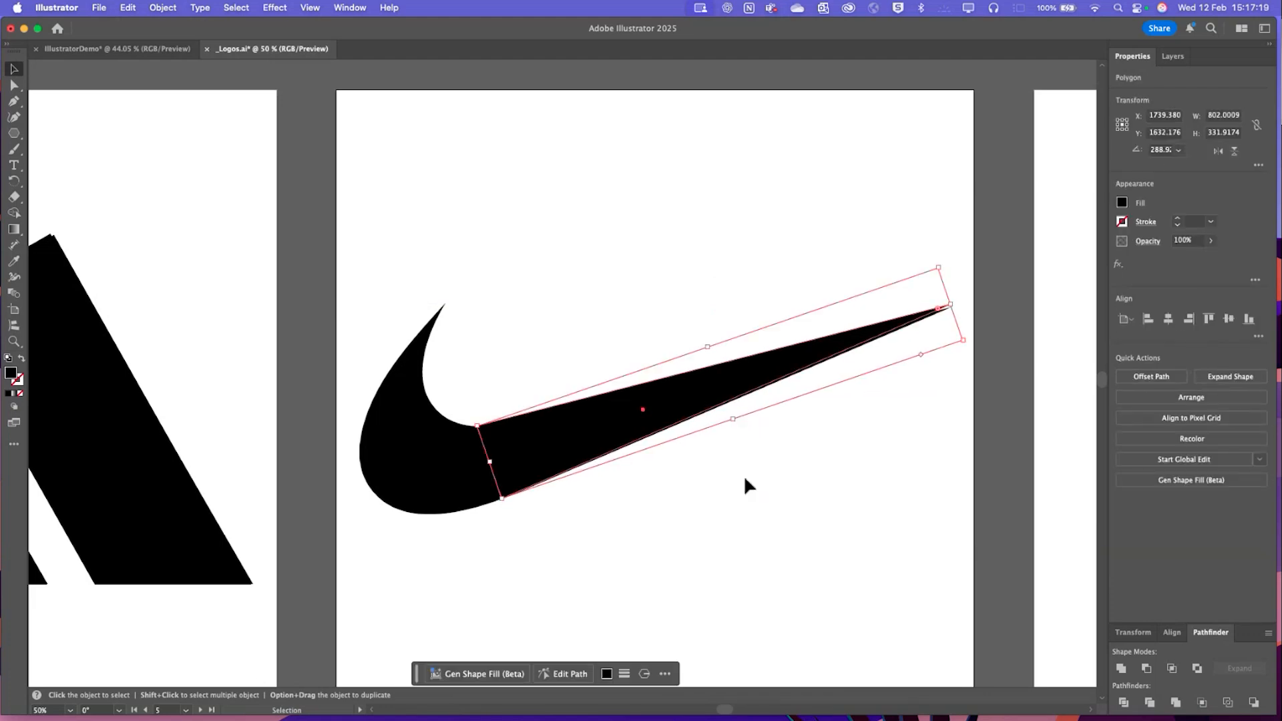
pyautogui.click(743, 474)
pyautogui.moveTo(569, 446)
pyautogui.mouseDown()
pyautogui.moveTo(601, 518)
pyautogui.moveTo(564, 438)
pyautogui.moveTo(574, 453)
pyautogui.mouseUp()
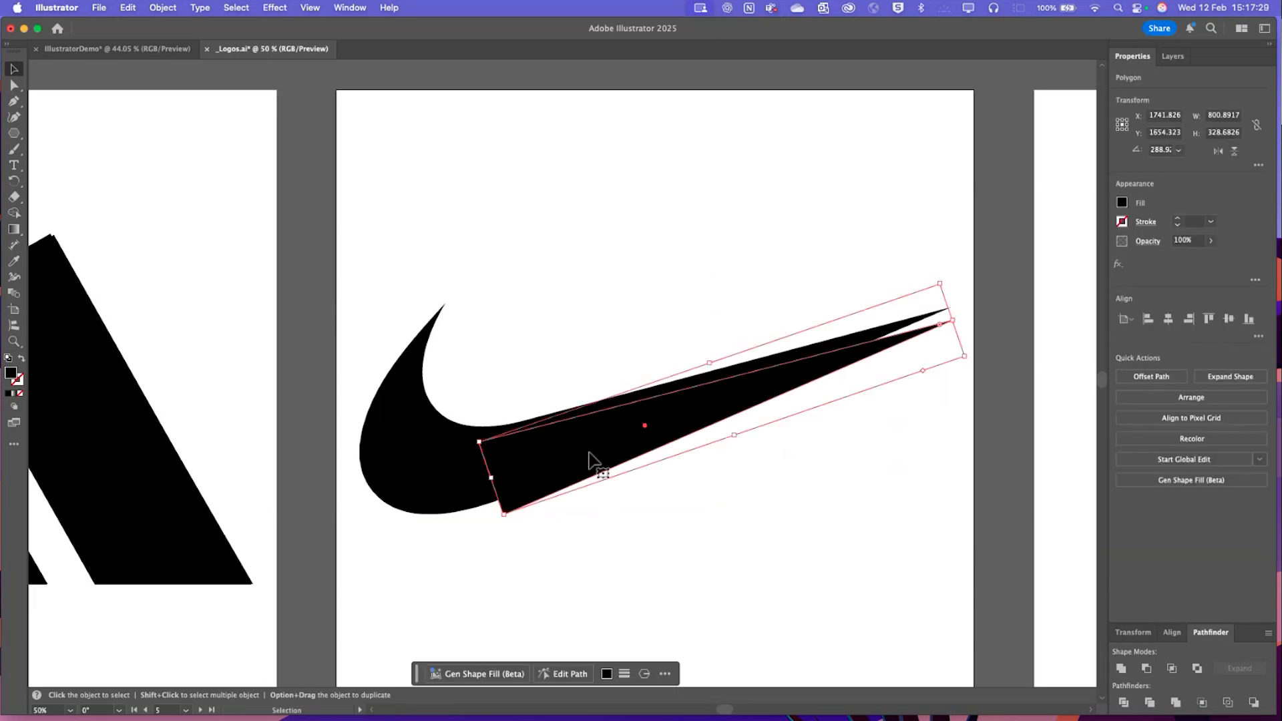
pyautogui.click(710, 465)
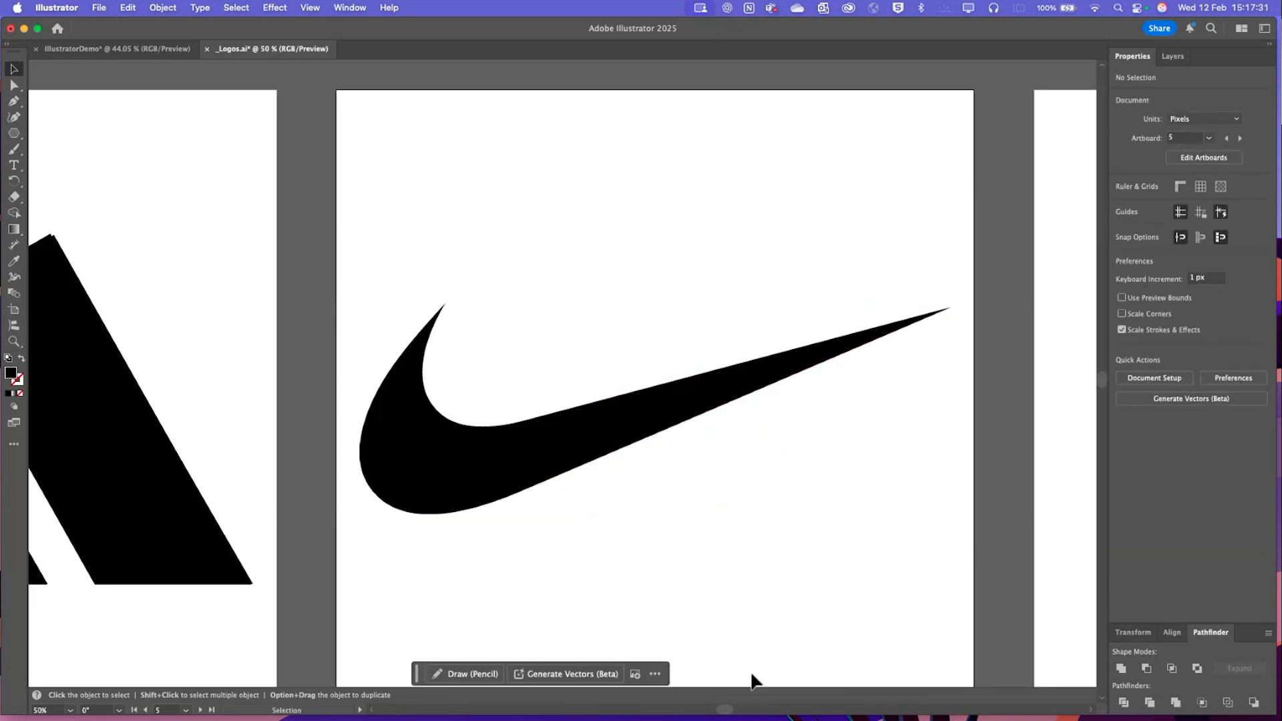
pyautogui.moveTo(731, 709)
pyautogui.mouseDown()
pyautogui.moveTo(747, 712)
pyautogui.moveTo(725, 709)
pyautogui.mouseUp()
pyautogui.scroll(-5, 644, 574)
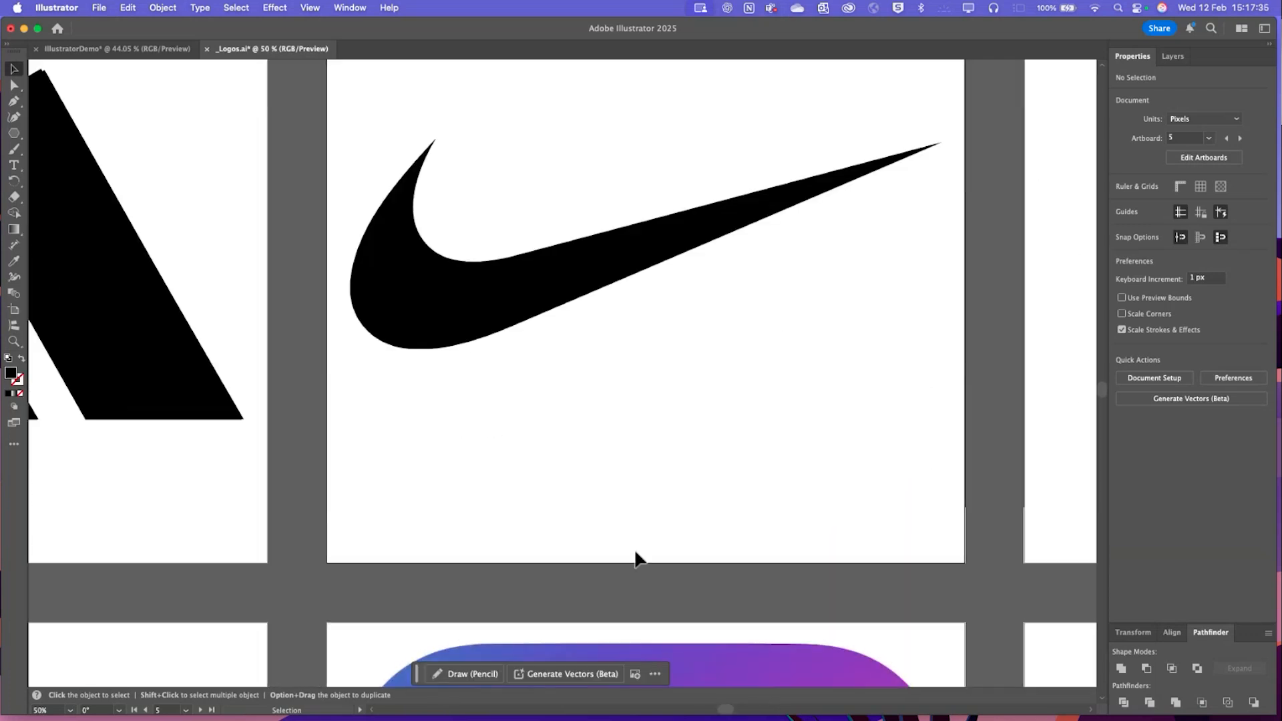
pyautogui.scroll(4, 627, 542)
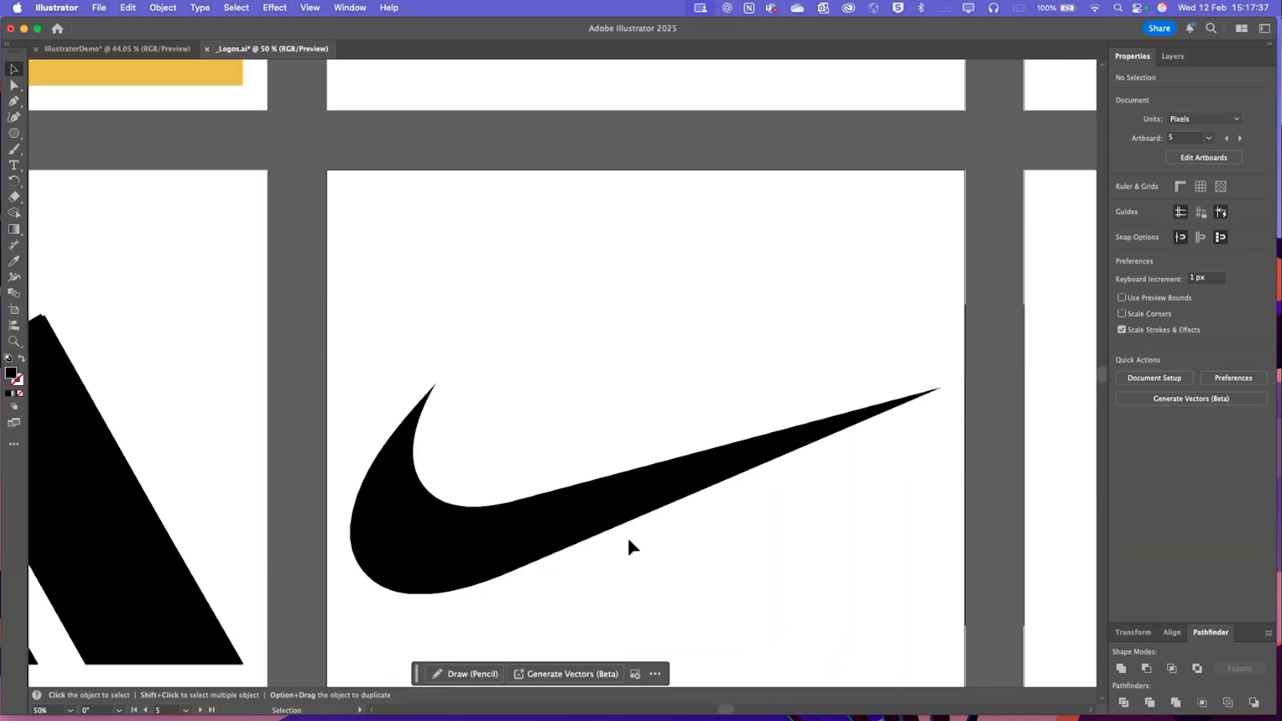
pyautogui.scroll(-1, 628, 542)
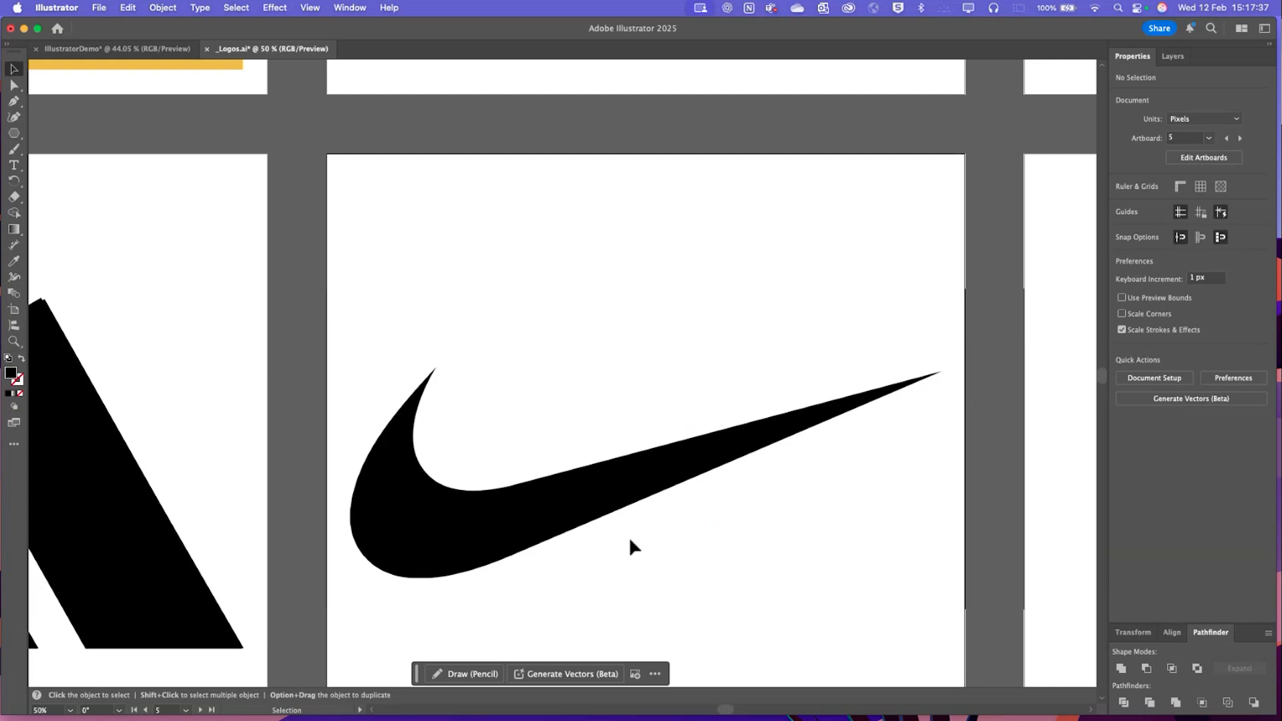
pyautogui.click(12, 101)
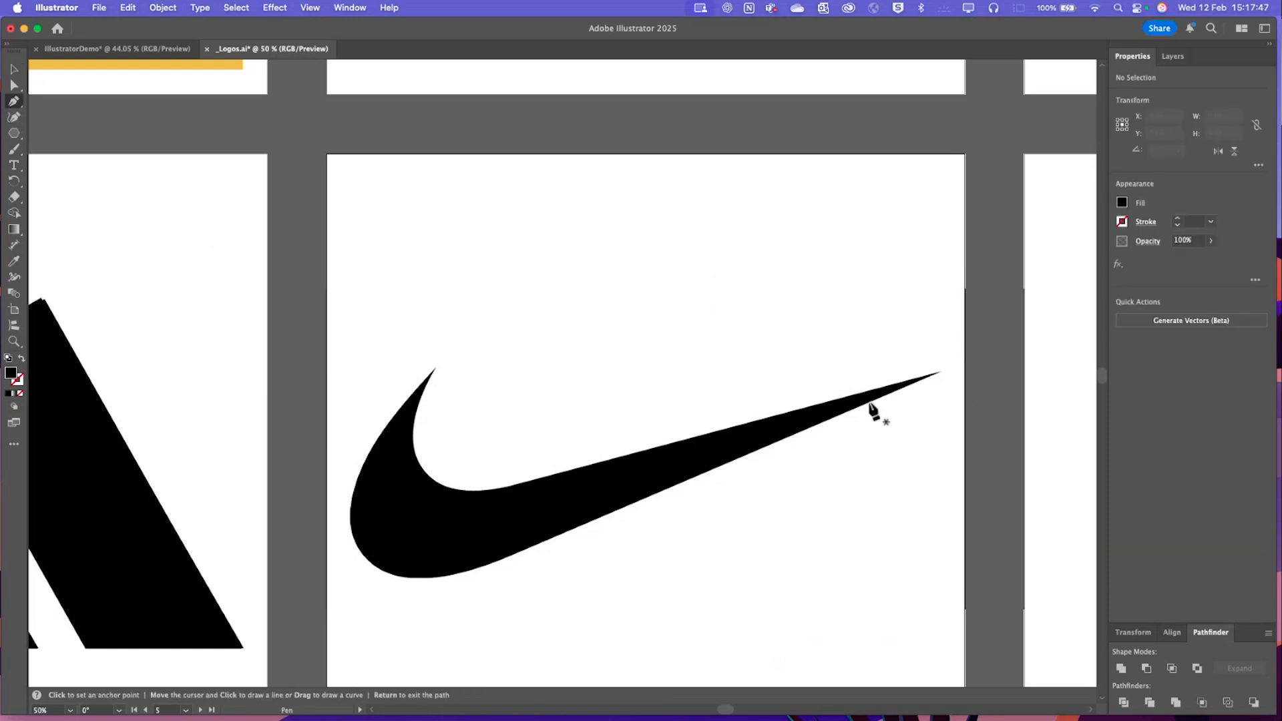
pyautogui.click(14, 69)
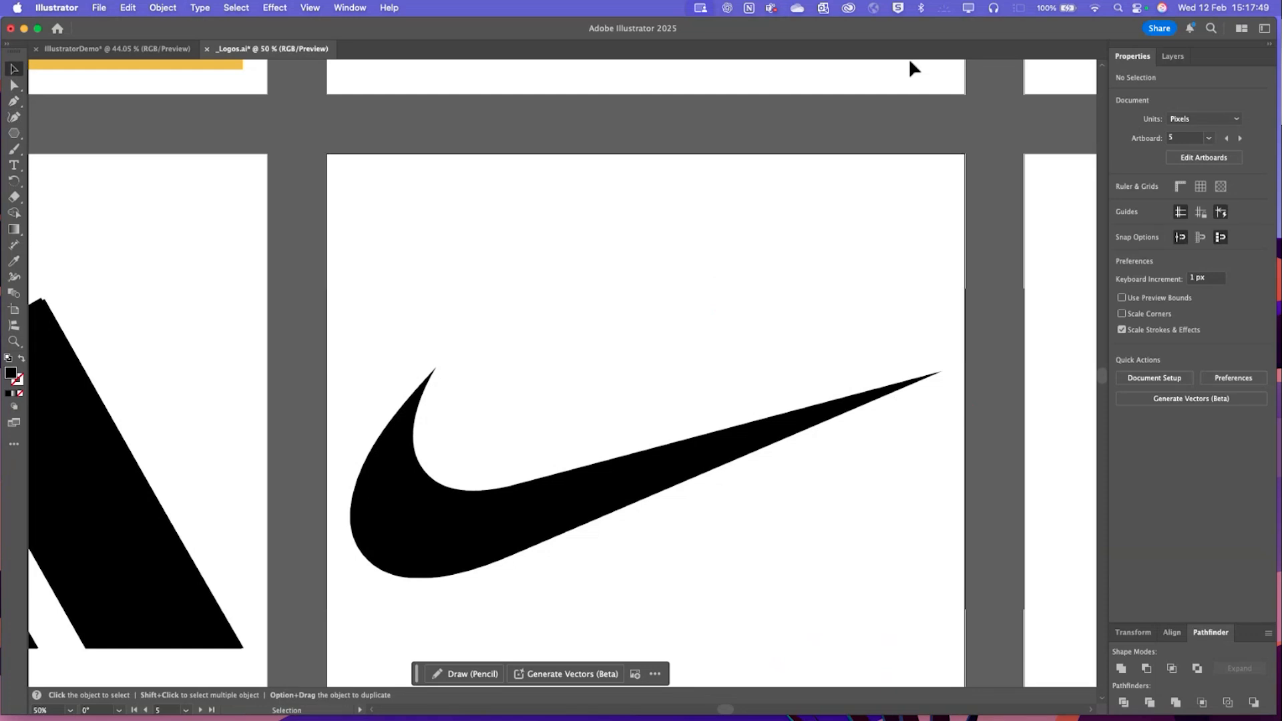
# Lock the Logos layer containing the reference swoosh and make Trace the active layer for drawing with the Pen tool
pyautogui.click(1173, 56)
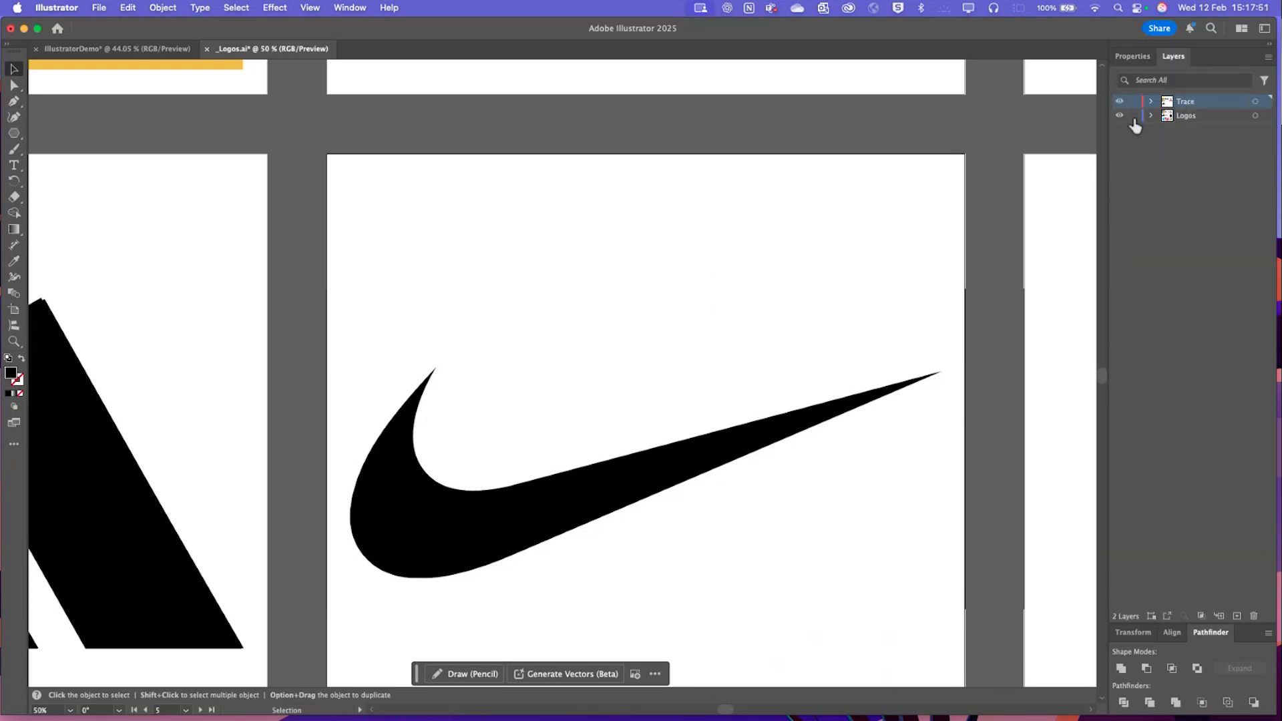
pyautogui.click(720, 413)
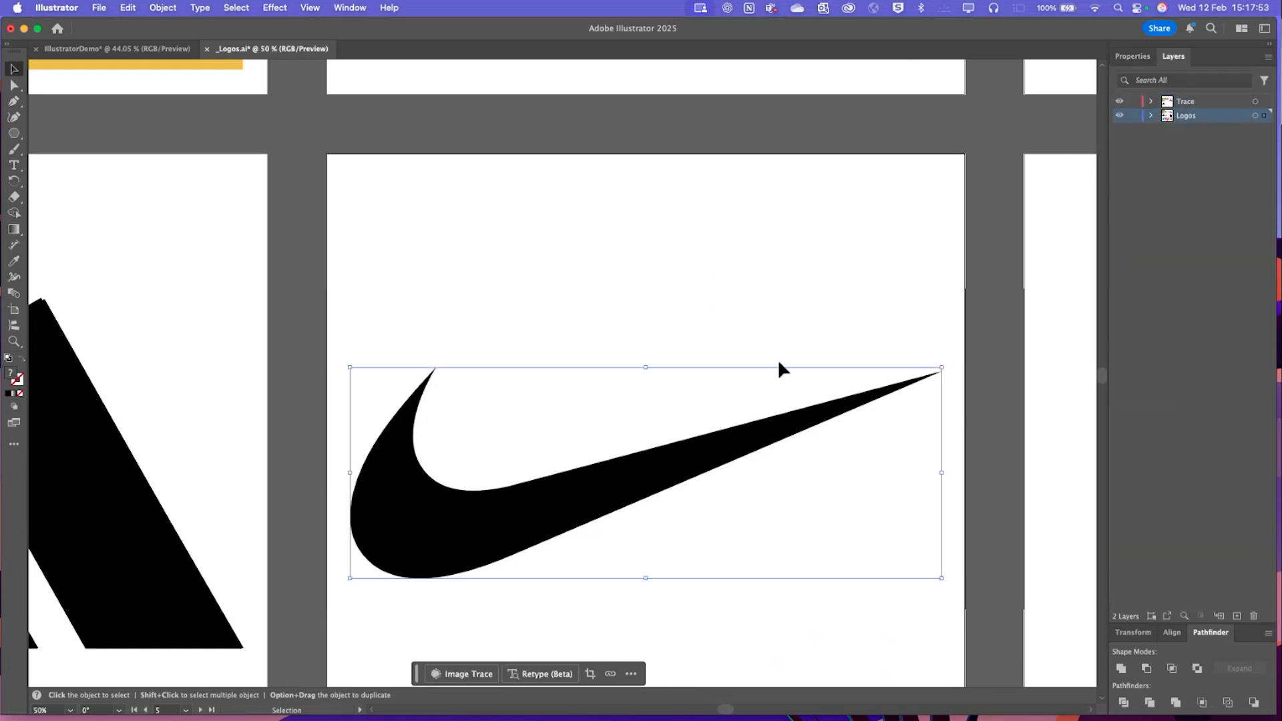
pyautogui.click(13, 84)
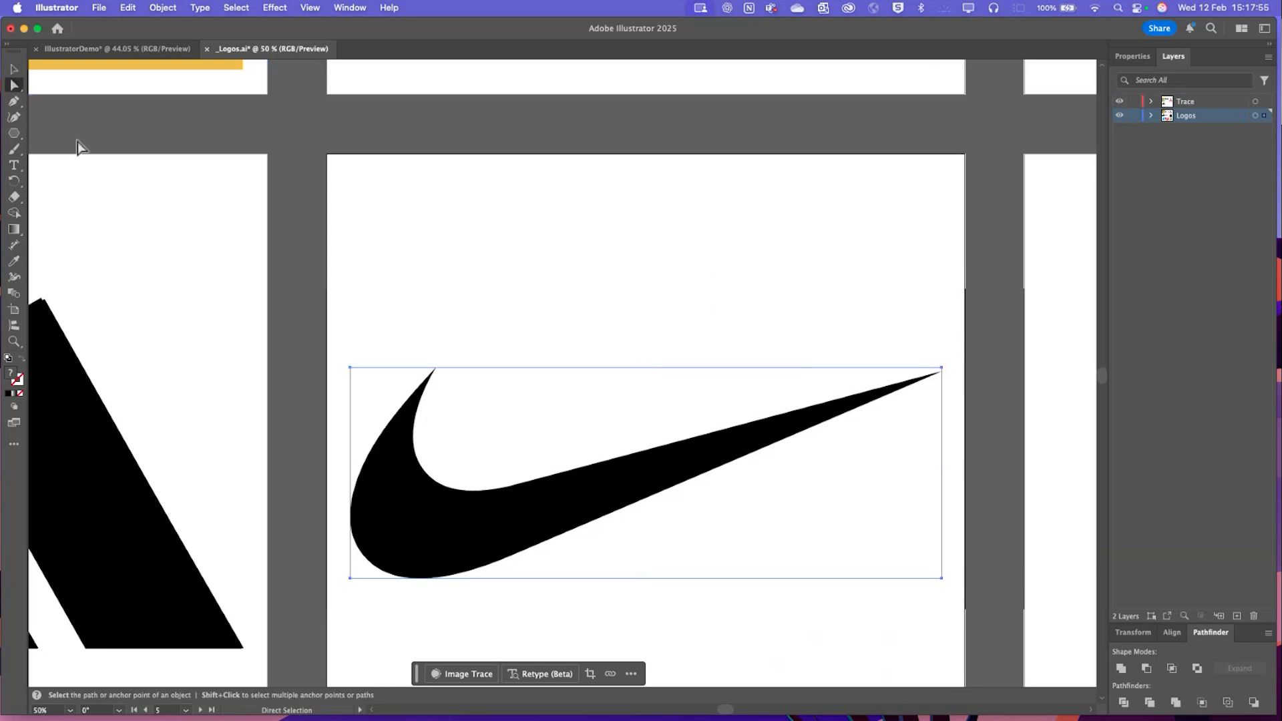
pyautogui.click(559, 310)
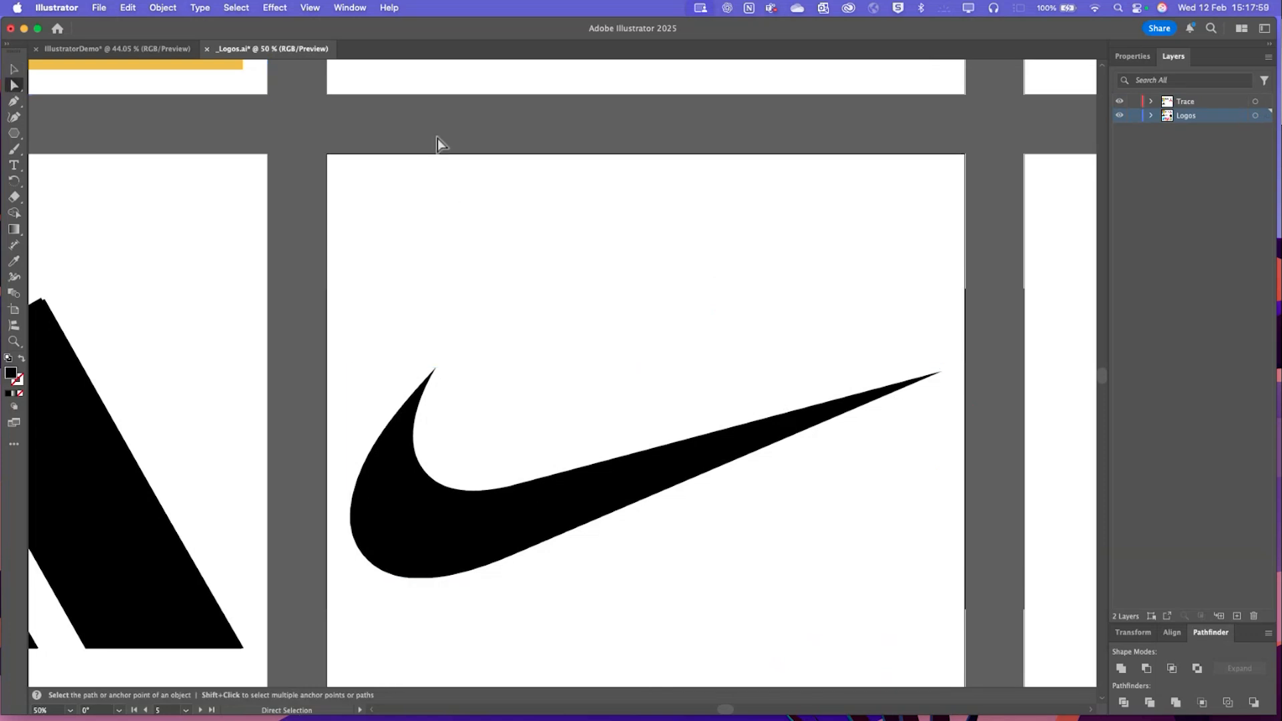
pyautogui.scroll(-3, 592, 271)
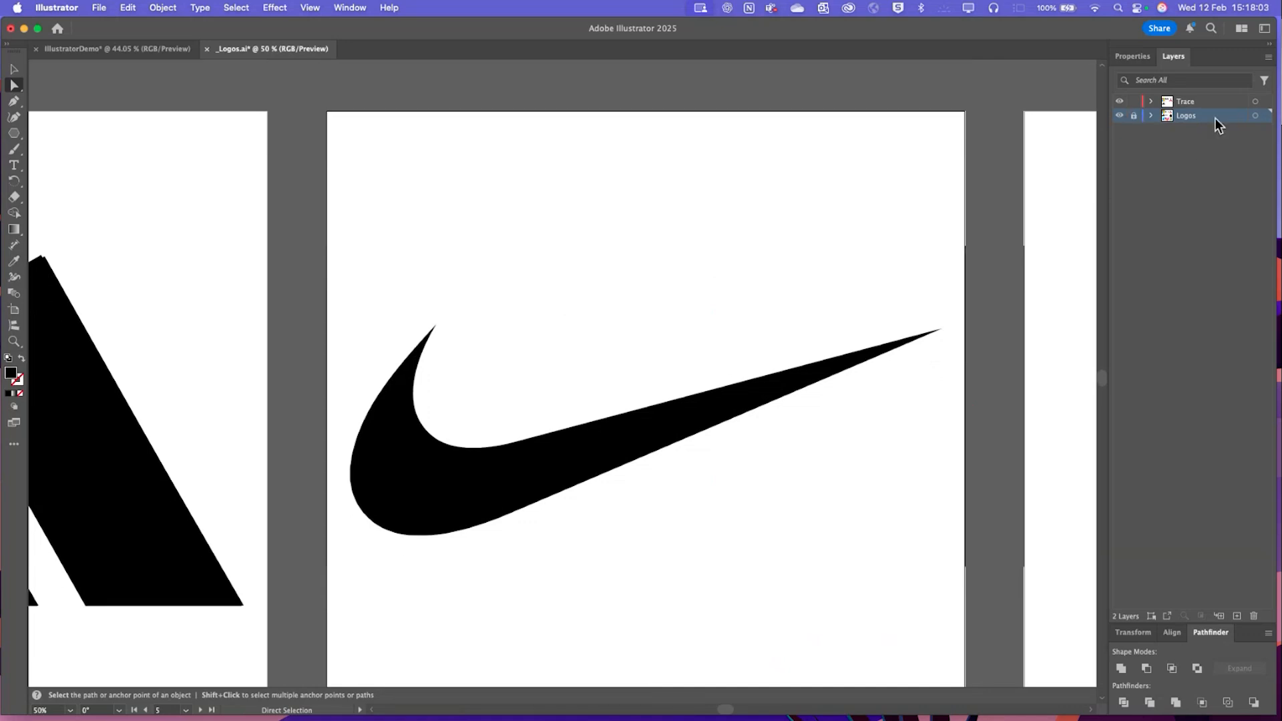
pyautogui.click(13, 100)
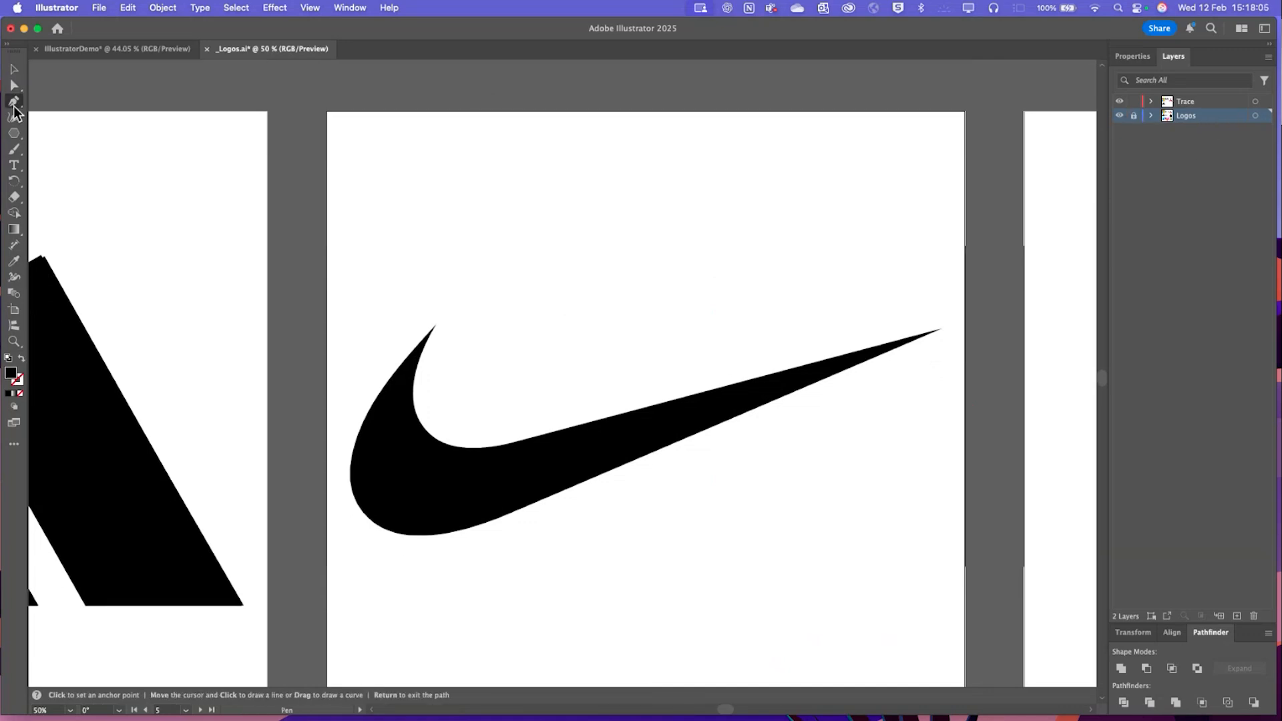
pyautogui.click(1195, 102)
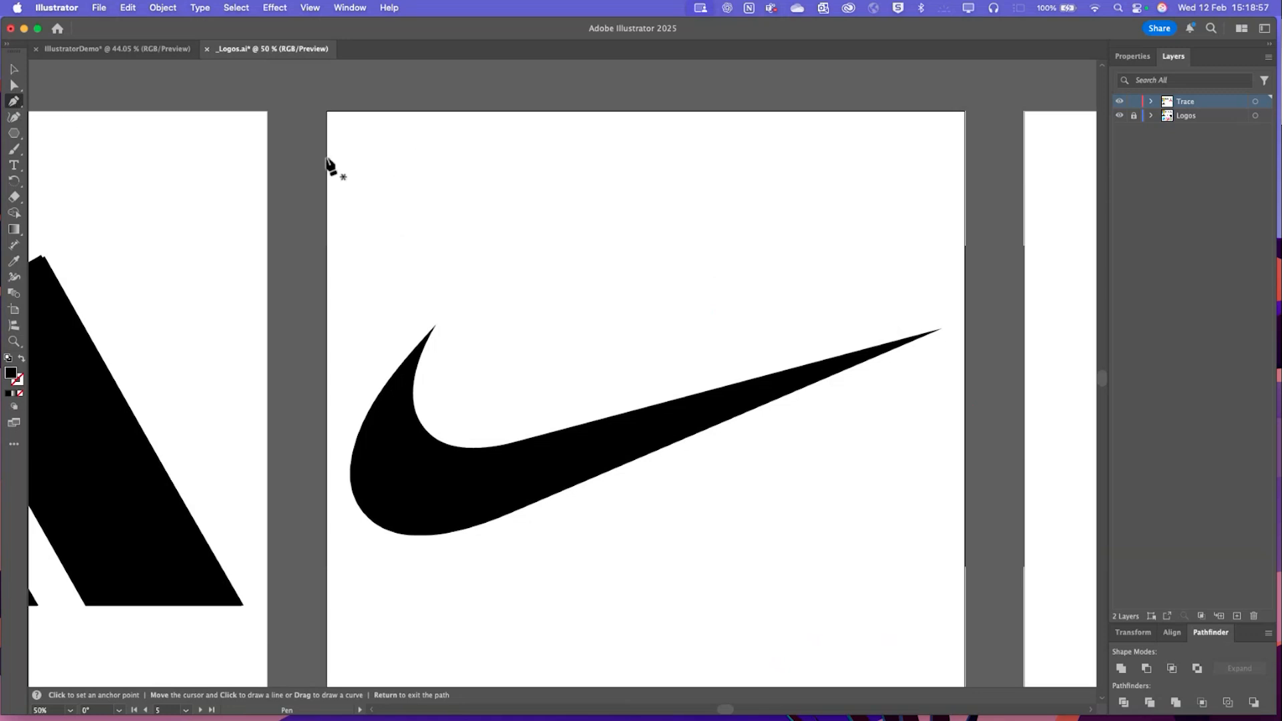
# Draw a closed practice rectangle above the swoosh from four straight-sided Pen tool corner points, and delete it
pyautogui.click(428, 150)
pyautogui.click(627, 149)
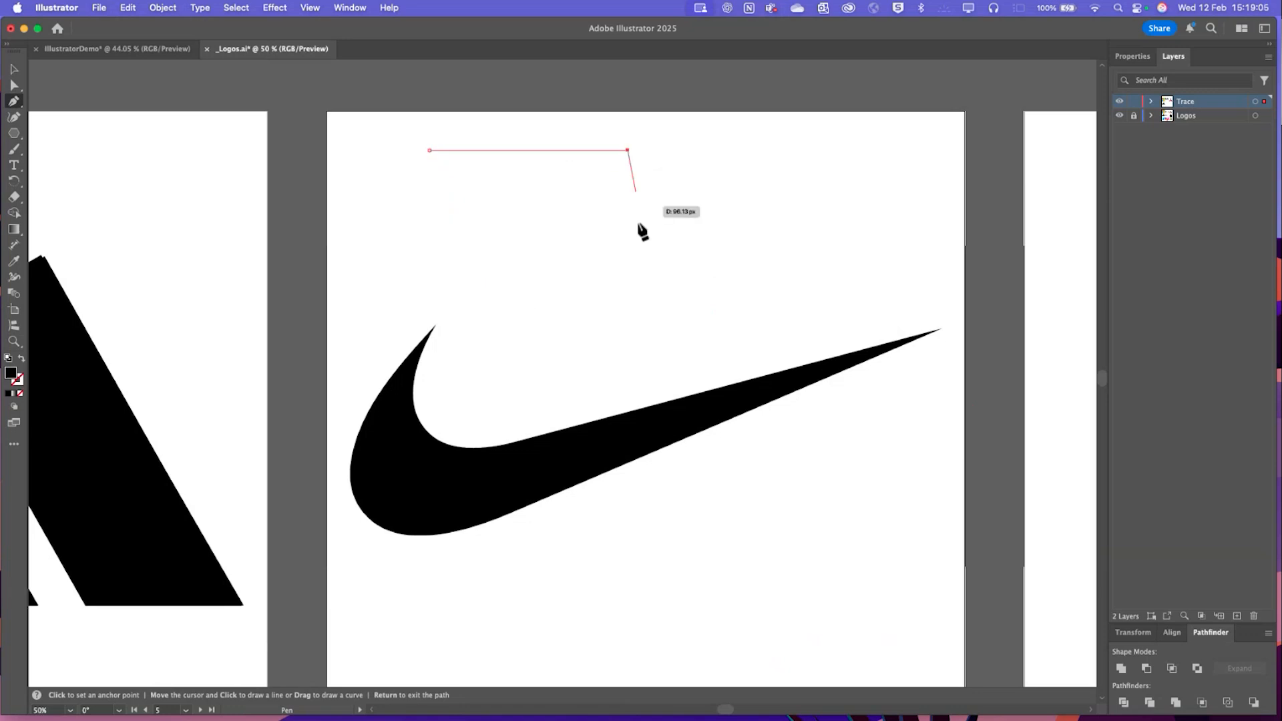
pyautogui.click(627, 266)
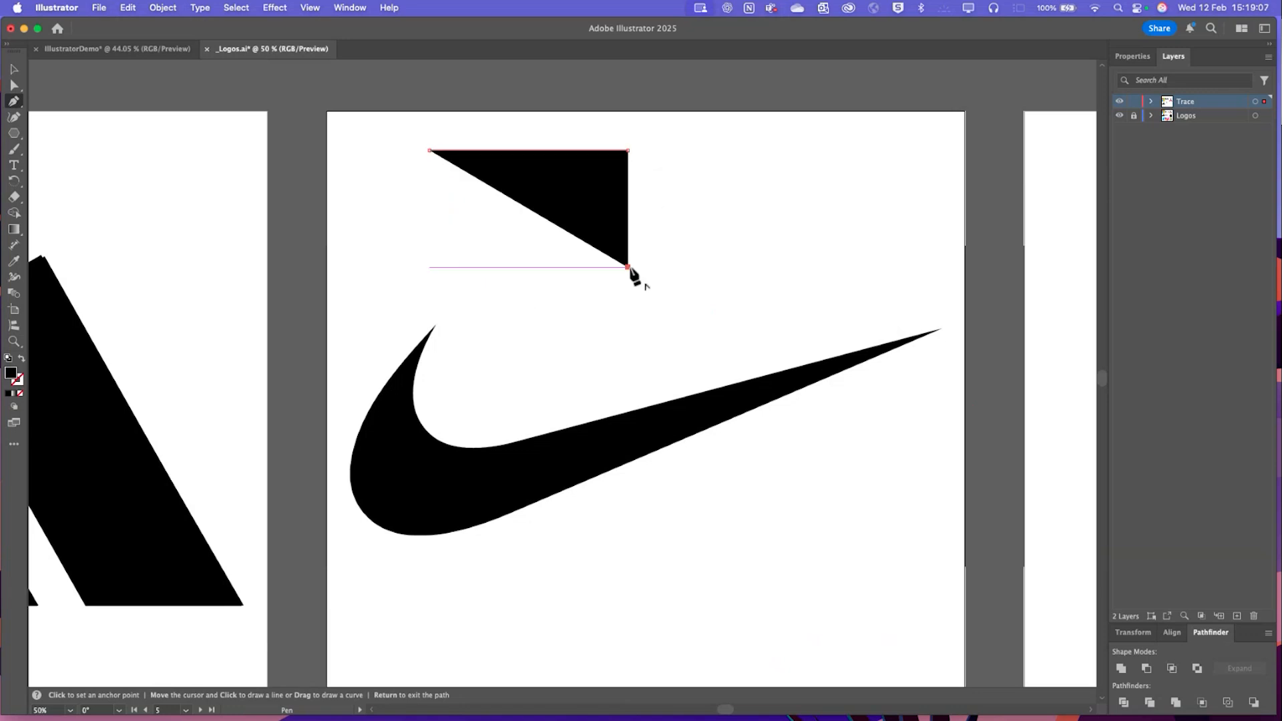
pyautogui.click(429, 267)
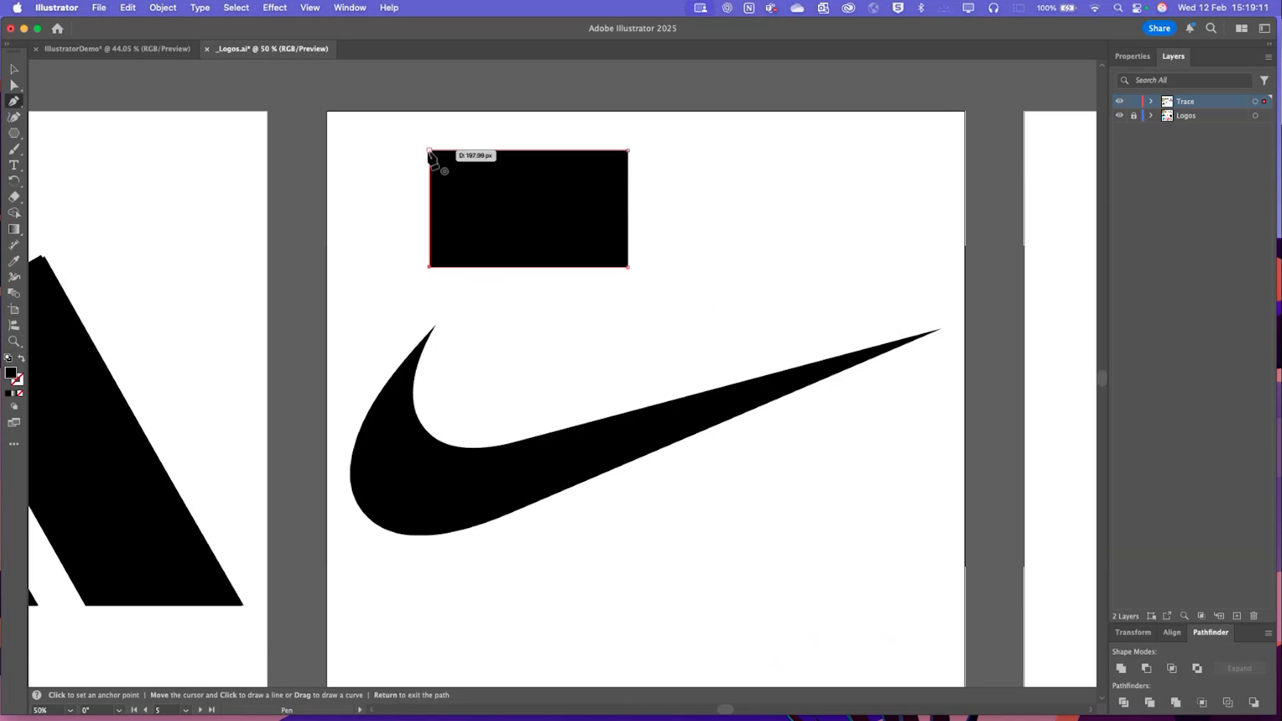
pyautogui.click(429, 150)
pyautogui.press('Delete')
pyautogui.press('Delete')
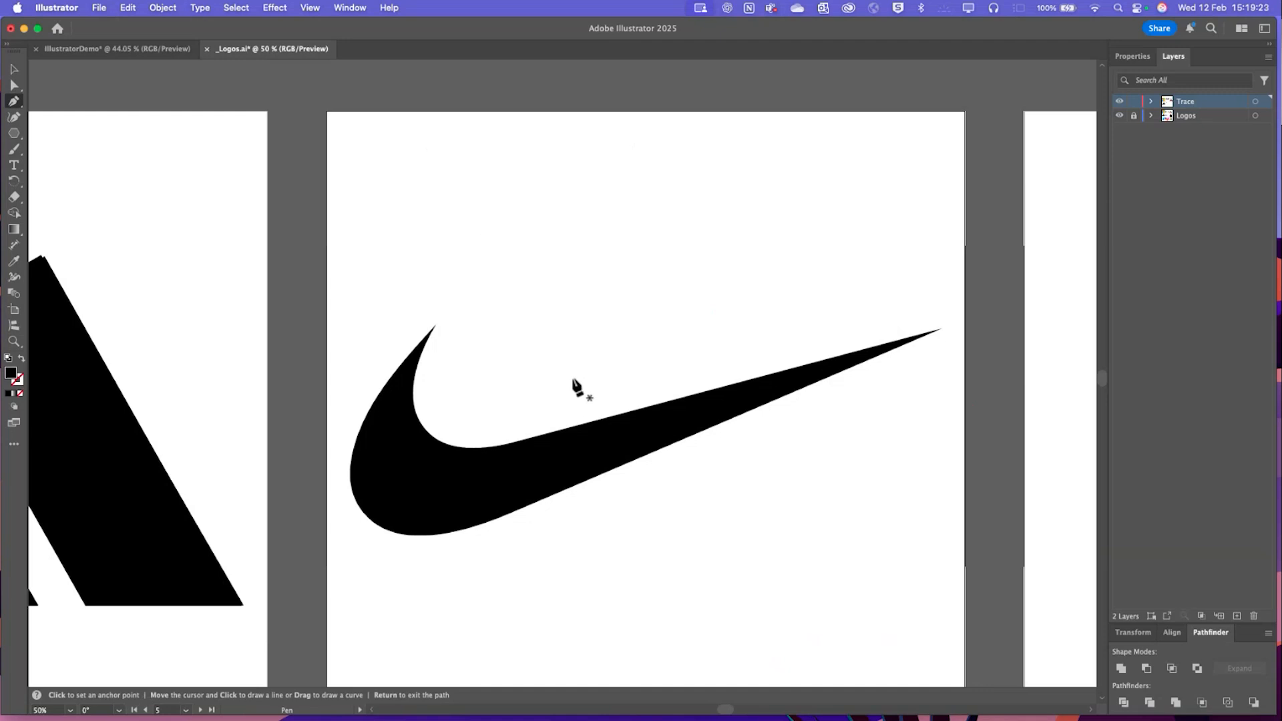
# Draw a wavy Pen path above the swoosh with an upward arc, a downward arc and a short rising end segment
pyautogui.click(445, 150)
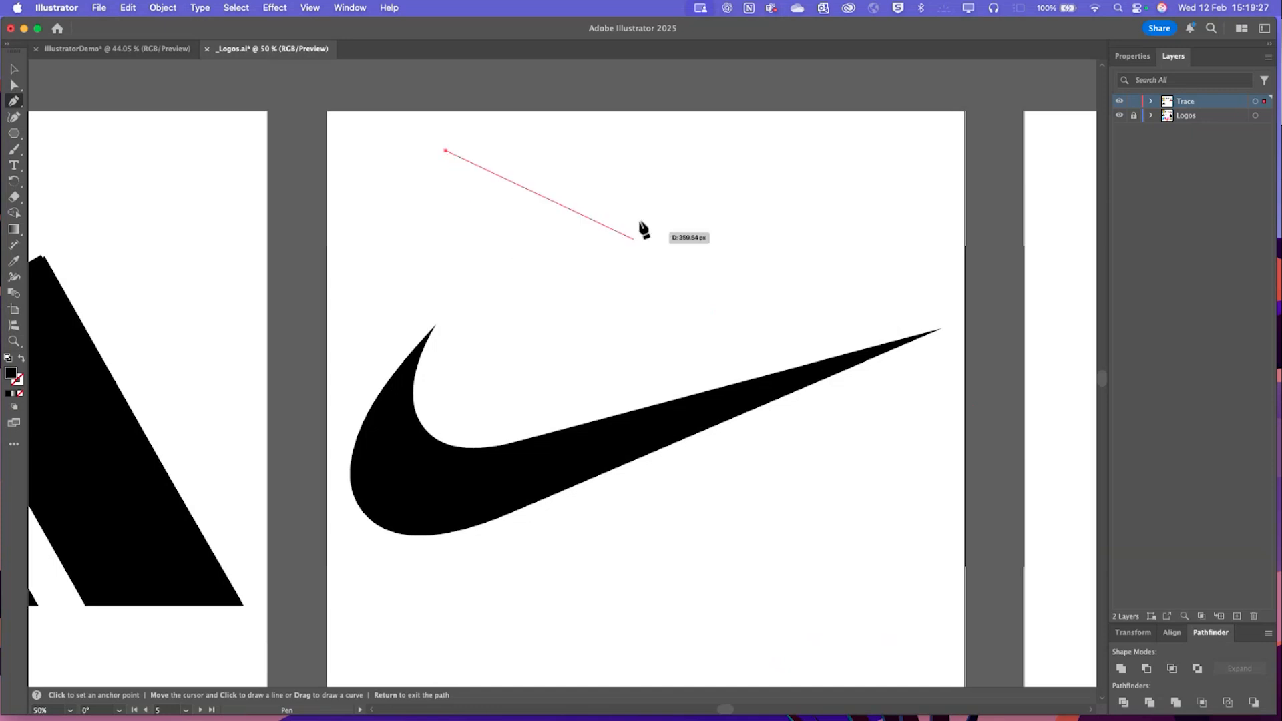
pyautogui.moveTo(625, 151); pyautogui.dragTo(725, 216)
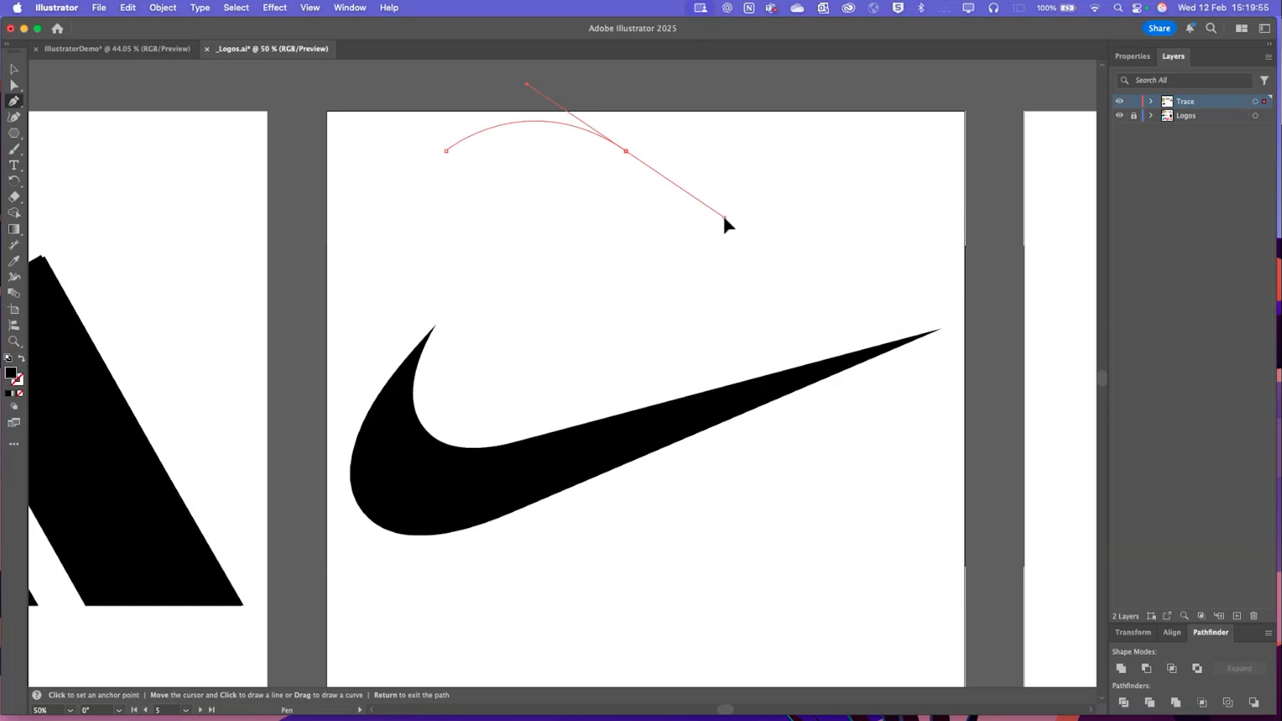
pyautogui.moveTo(724, 217); pyautogui.dragTo(718, 206)
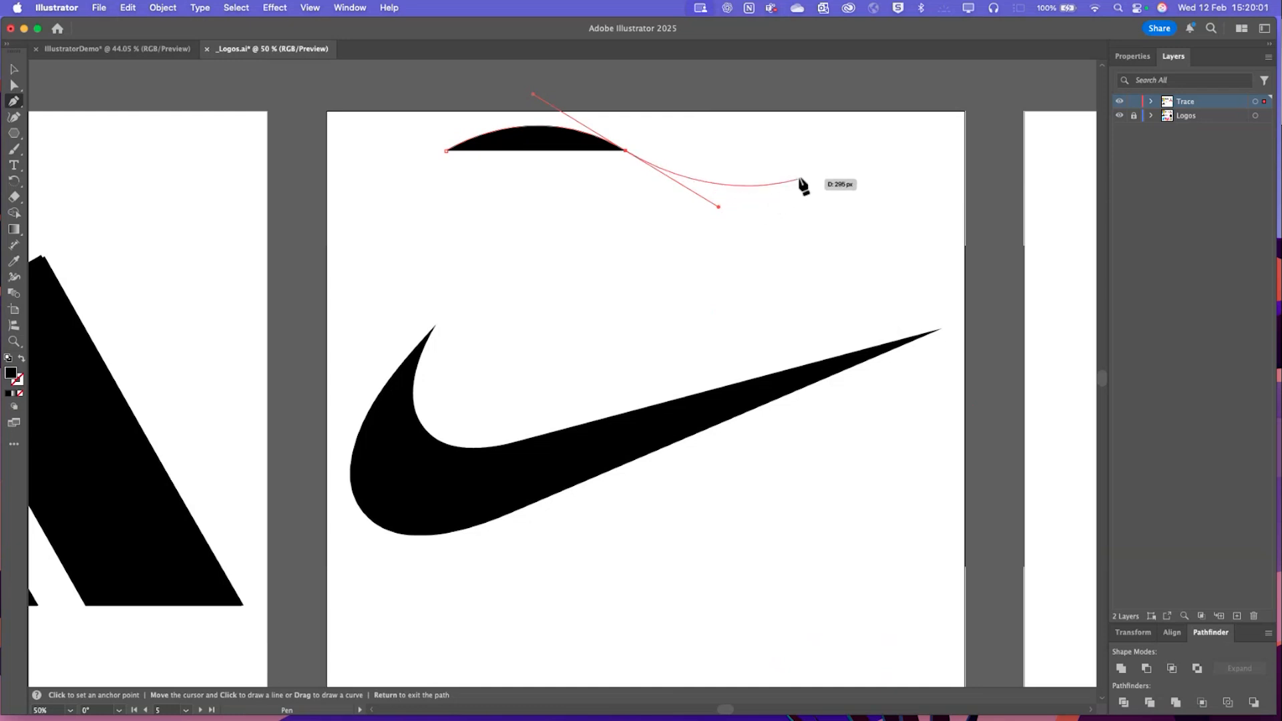
pyautogui.moveTo(815, 151); pyautogui.dragTo(836, 135)
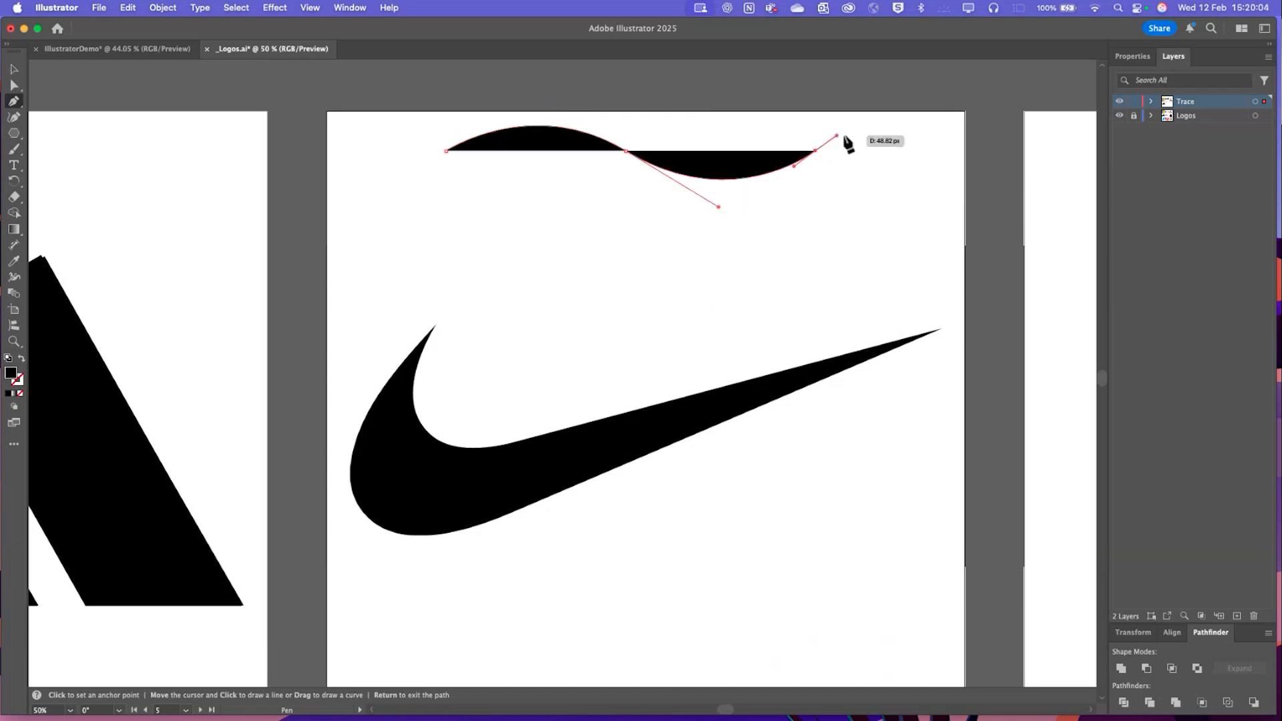
pyautogui.click(892, 125)
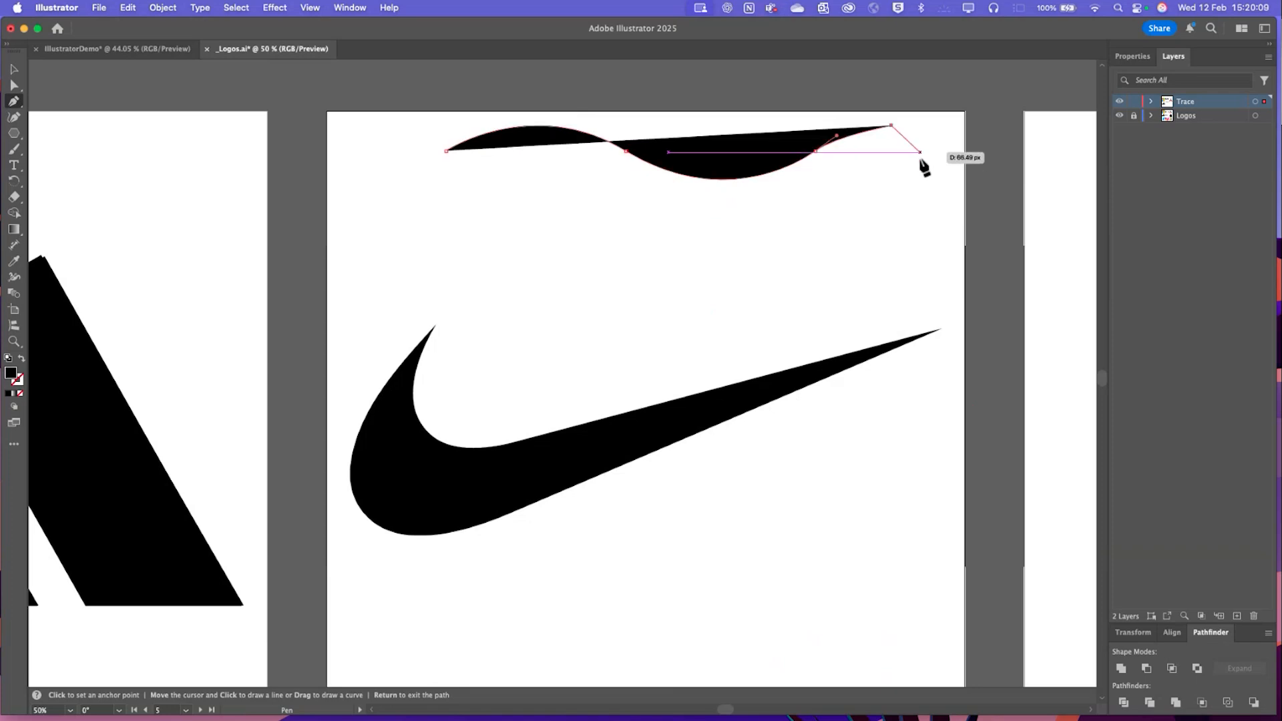
# Continue the wavy path back along its underside with straight and curved segments, and close it with a rounded end at the starting point
pyautogui.click(841, 207)
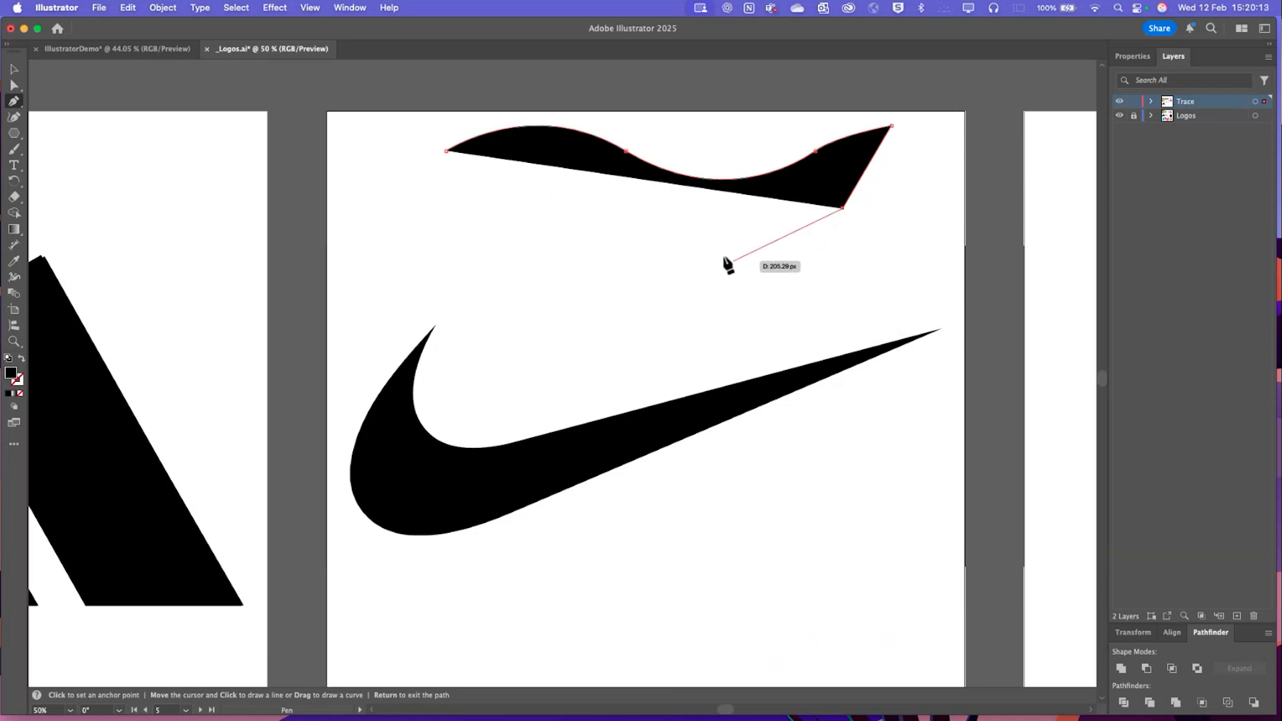
pyautogui.click(698, 216)
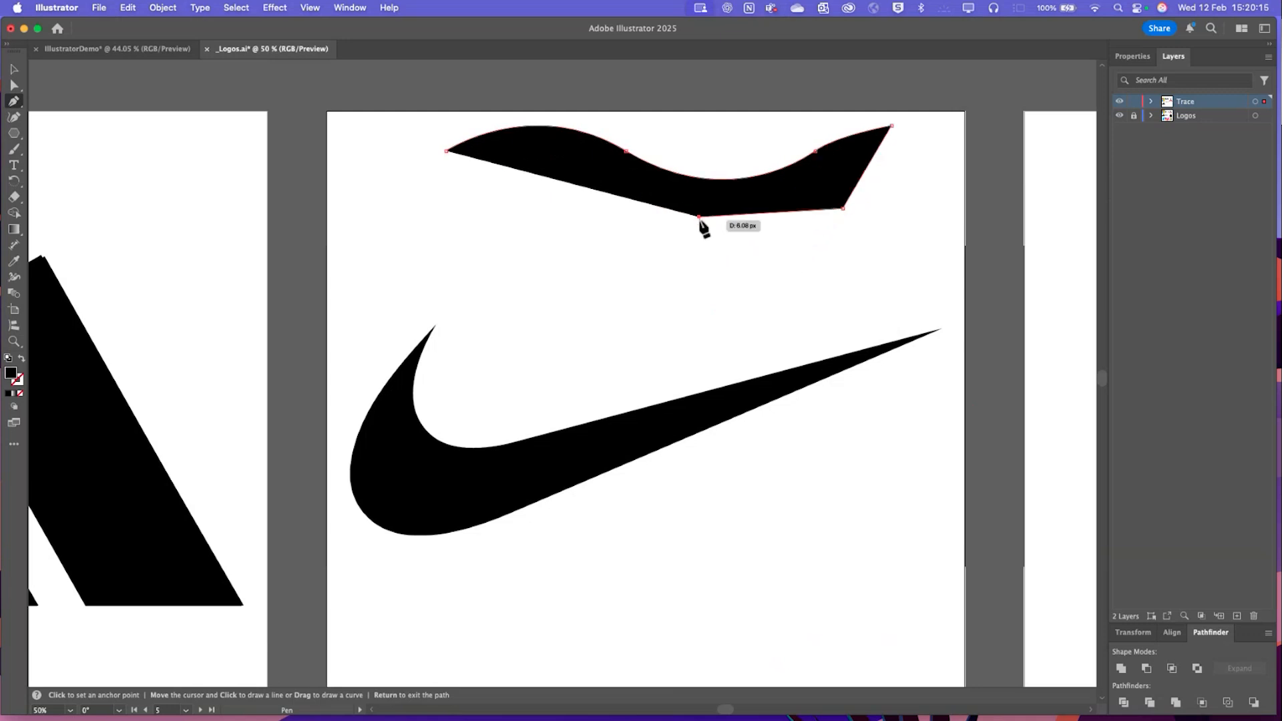
pyautogui.moveTo(570, 223); pyautogui.dragTo(527, 262)
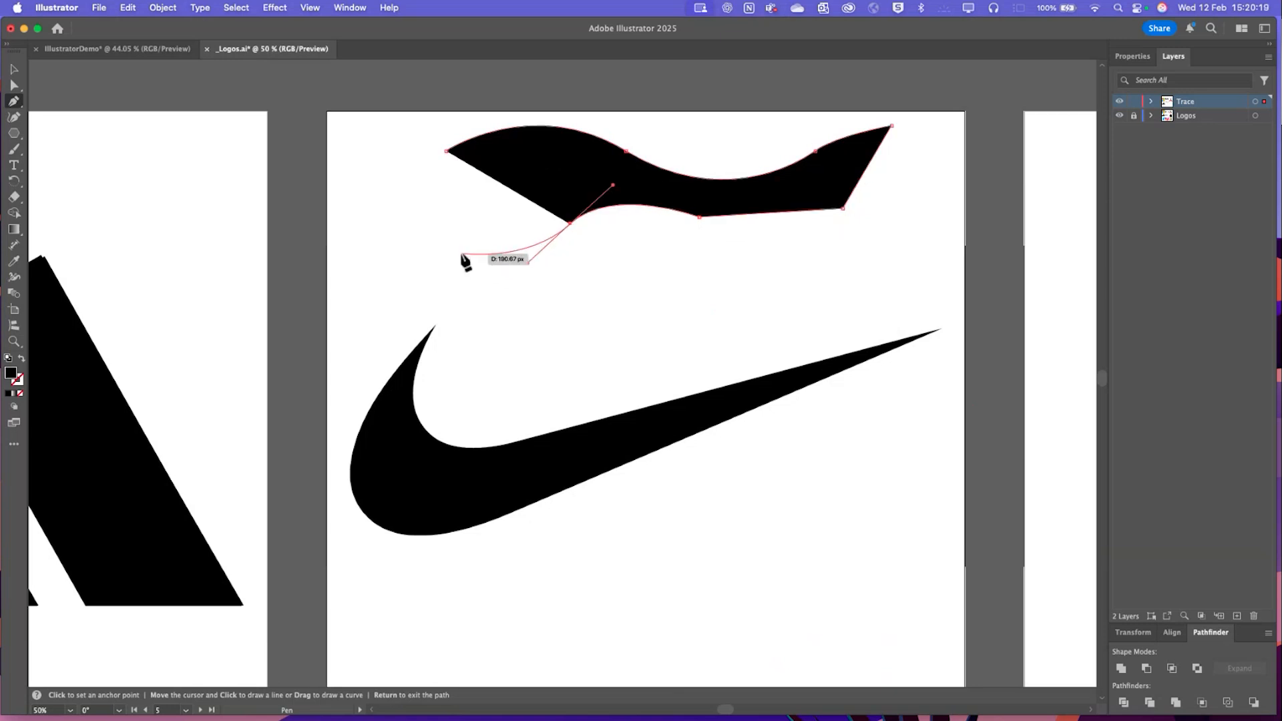
pyautogui.click(459, 252)
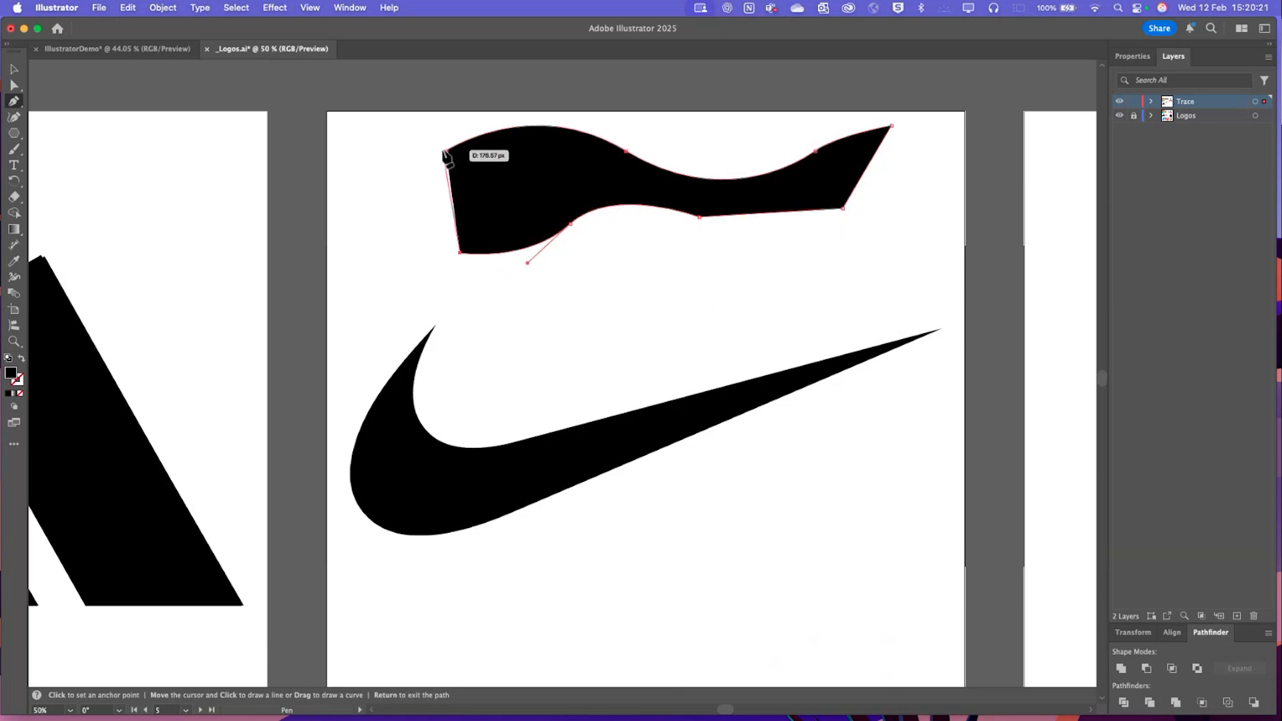
pyautogui.moveTo(446, 151); pyautogui.dragTo(522, 78)
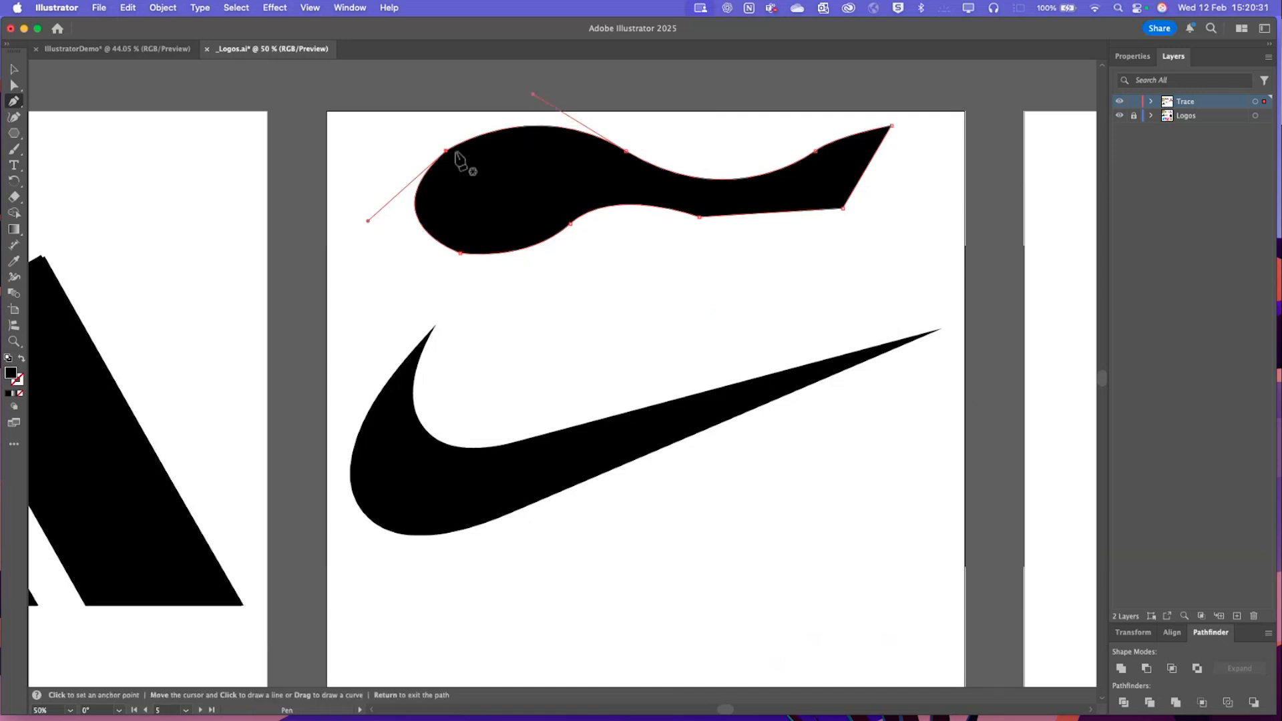
pyautogui.click(14, 85)
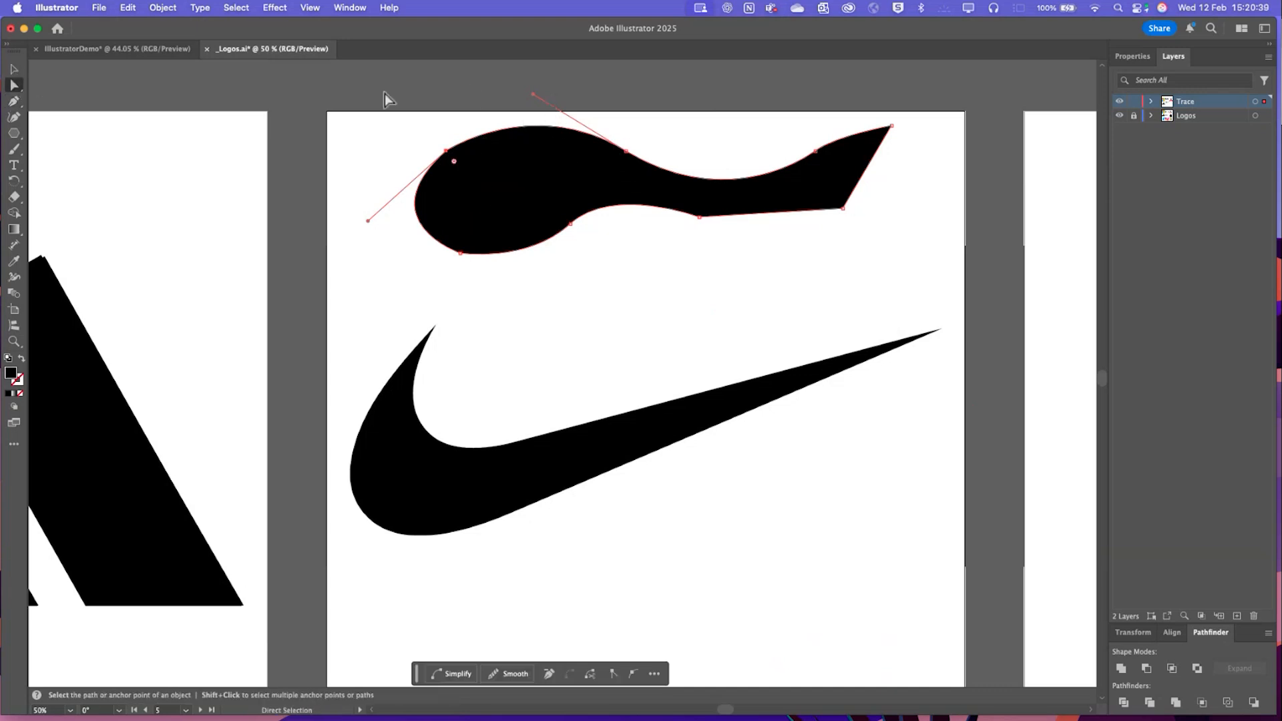
# Bend the upper curves of the wavy practice shape with its direction handles, and delete the shape
pyautogui.click(447, 152)
pyautogui.click(636, 159)
pyautogui.moveTo(721, 210); pyautogui.dragTo(697, 111)
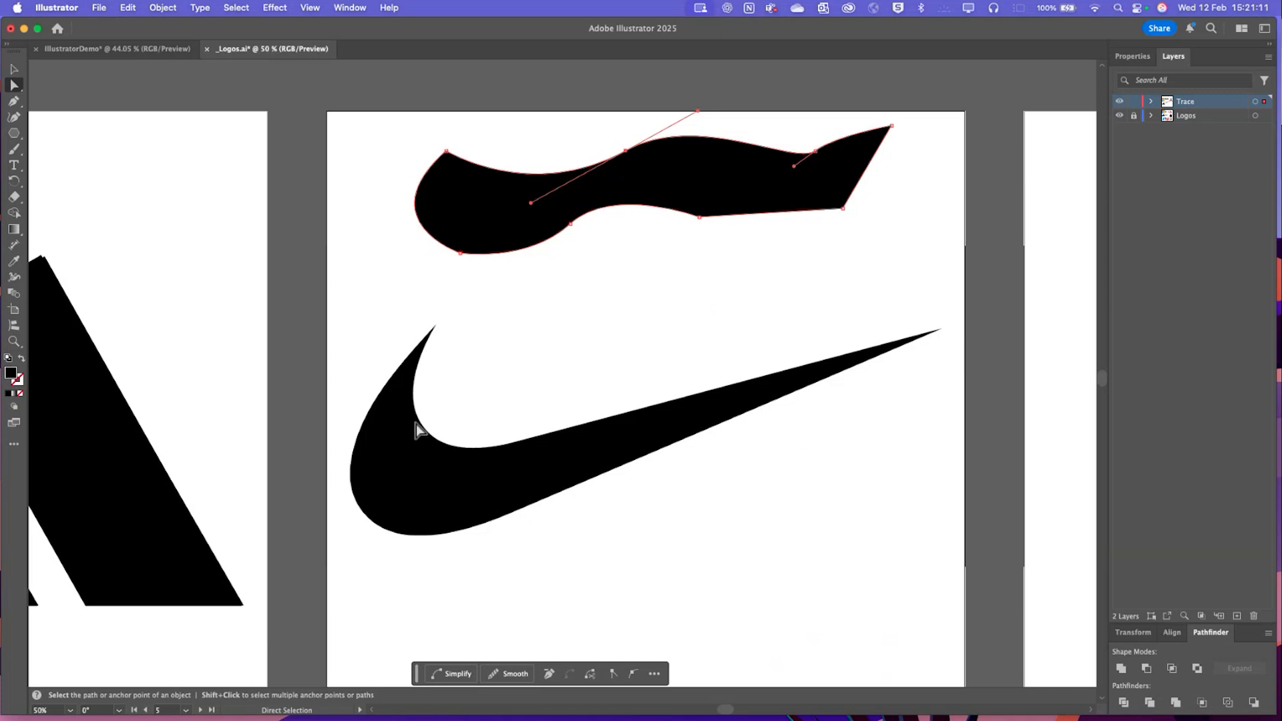
pyautogui.click(733, 187)
pyautogui.press('Delete')
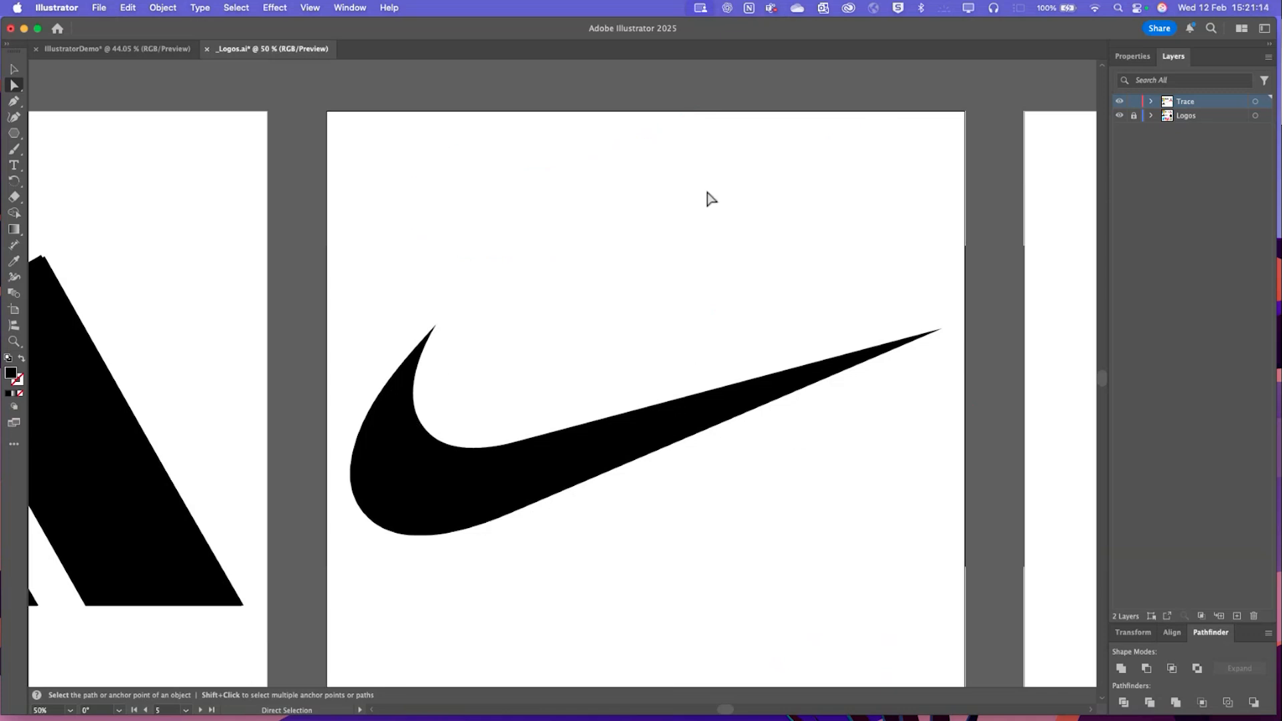
# Set up the Pen tool for tracing with a bright green fill and 50% opacity
pyautogui.click(14, 101)
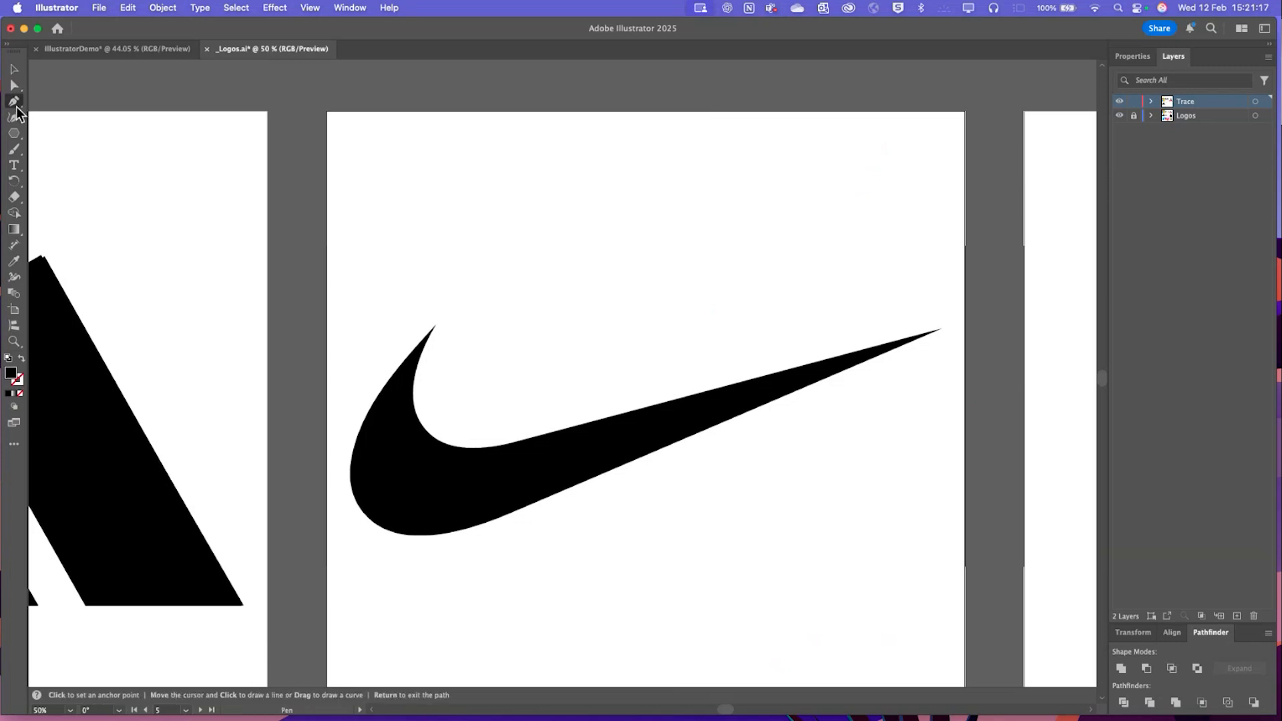
pyautogui.doubleClick(11, 374)
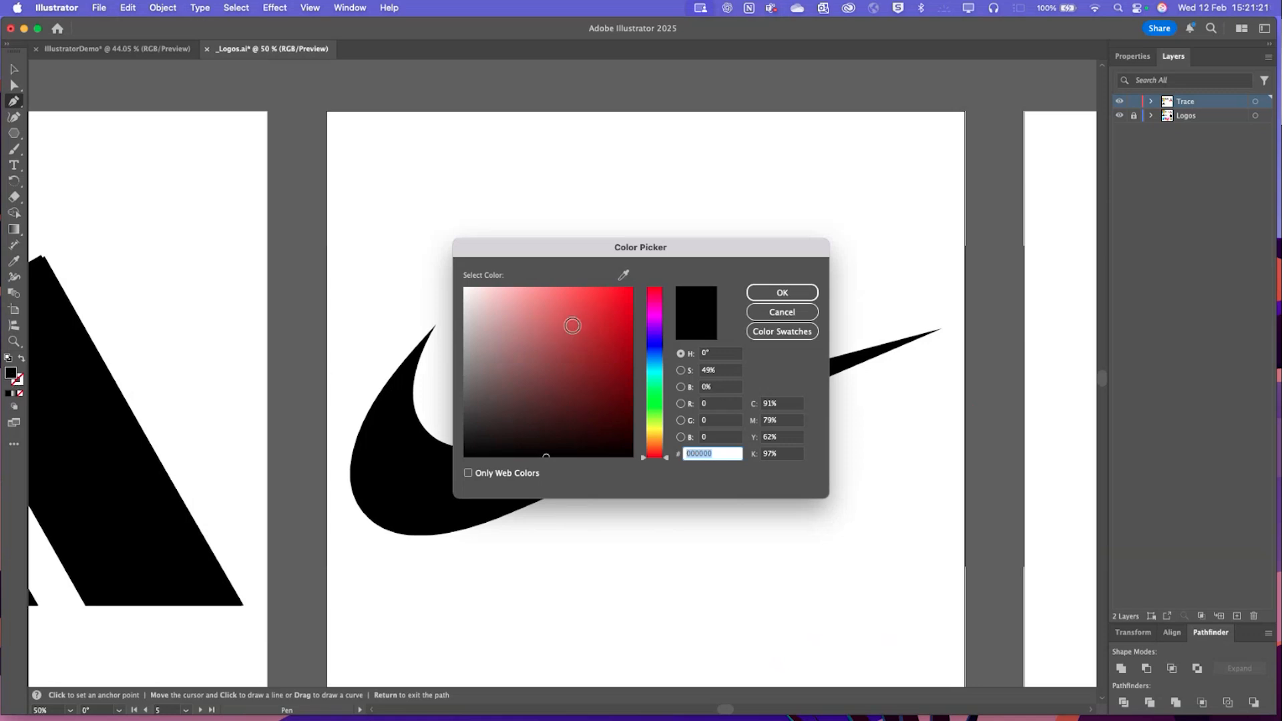
pyautogui.moveTo(589, 342); pyautogui.dragTo(611, 297)
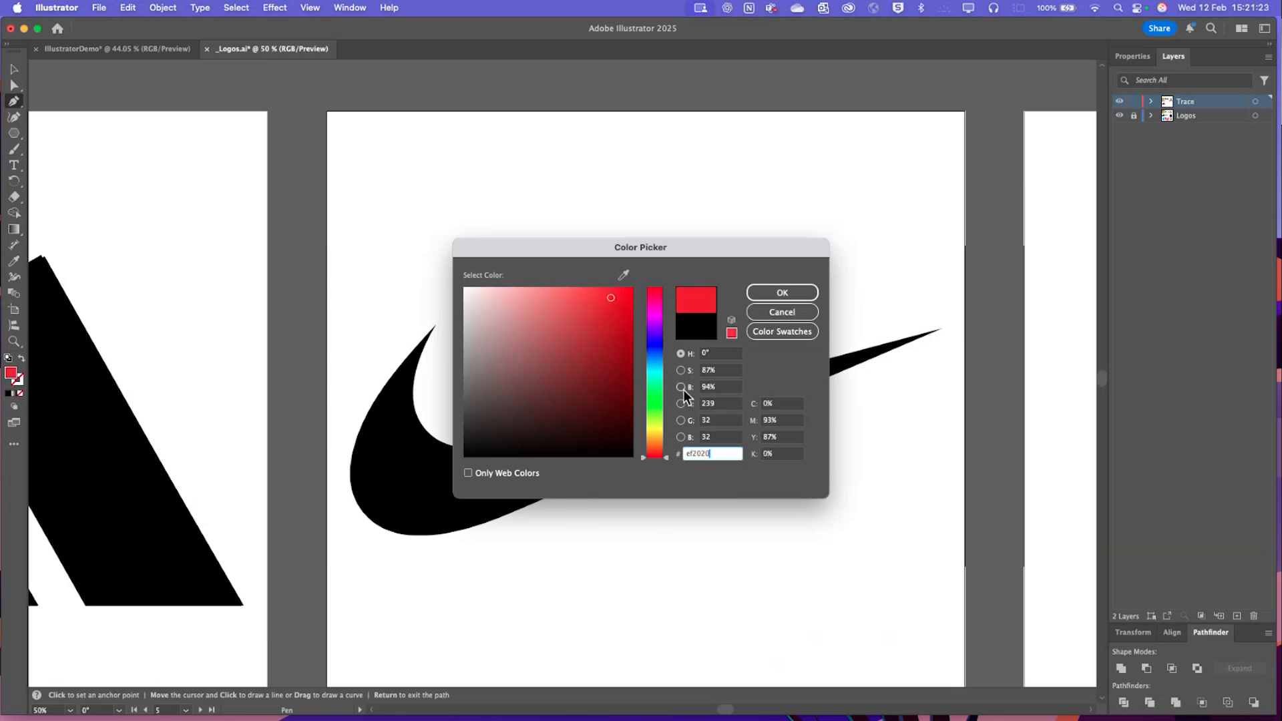
pyautogui.moveTo(659, 348); pyautogui.dragTo(654, 383)
pyautogui.click(775, 291)
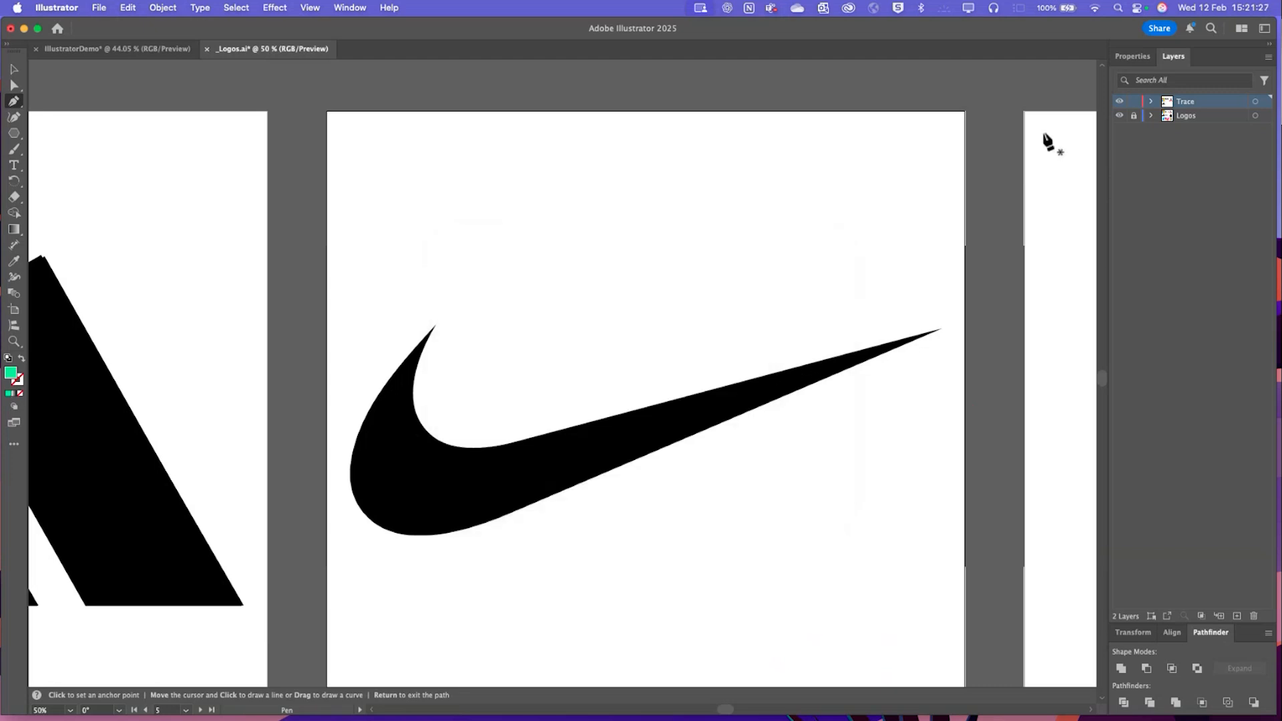
pyautogui.click(1132, 58)
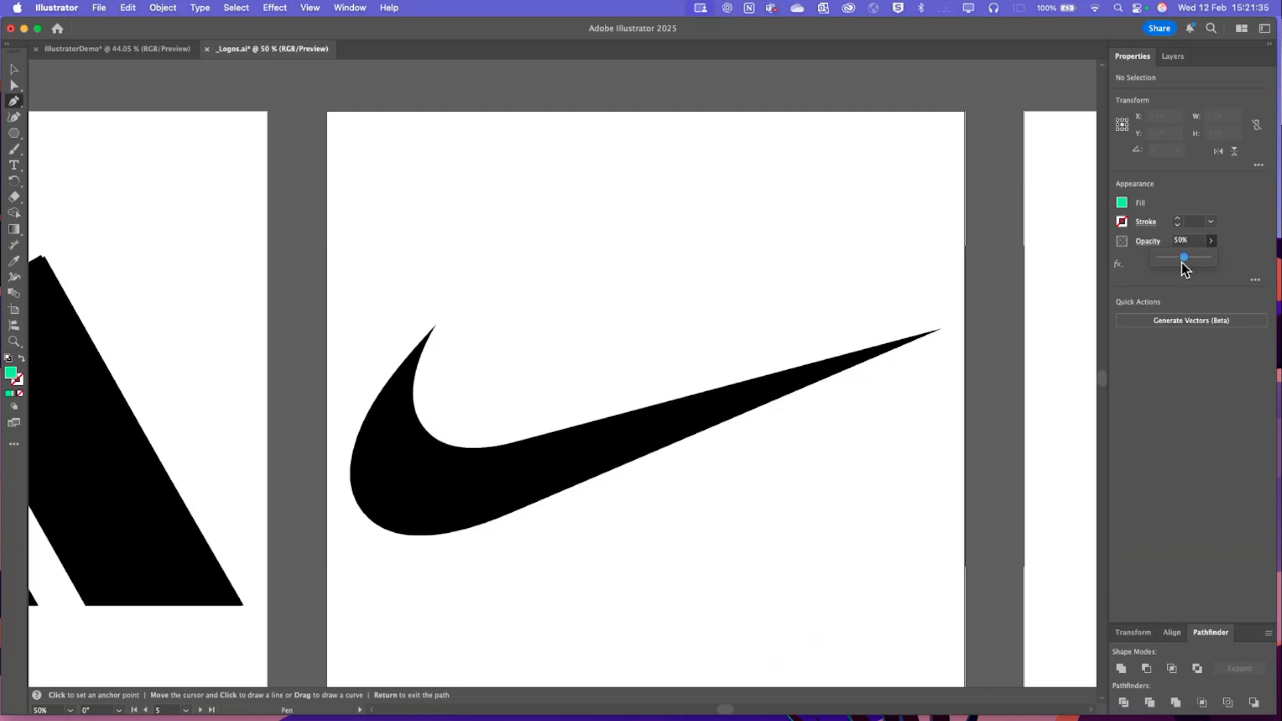
pyautogui.moveTo(1181, 262); pyautogui.dragTo(1179, 263)
# Trace the swoosh from its long tip along the underside and around the rounded bend, and set the path's opacity to 51%
pyautogui.click(941, 328)
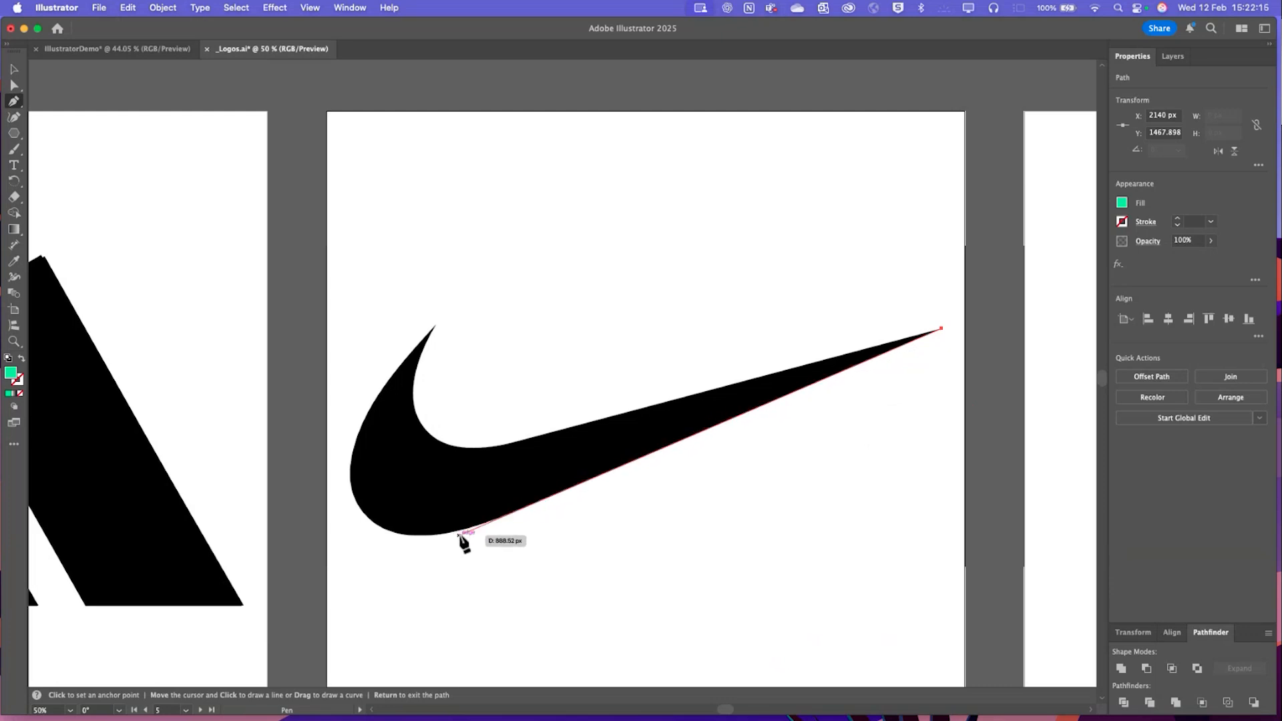
pyautogui.click(500, 517)
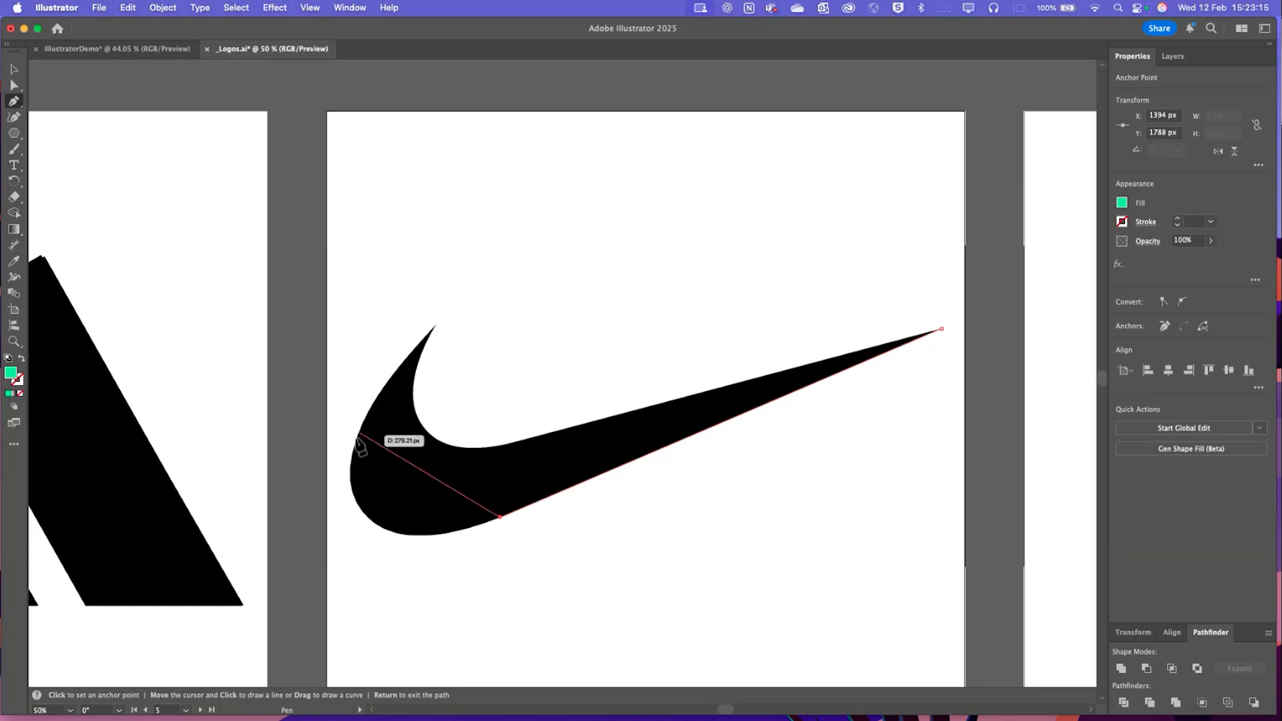
pyautogui.click(350, 474)
pyautogui.moveTo(350, 473); pyautogui.dragTo(365, 367)
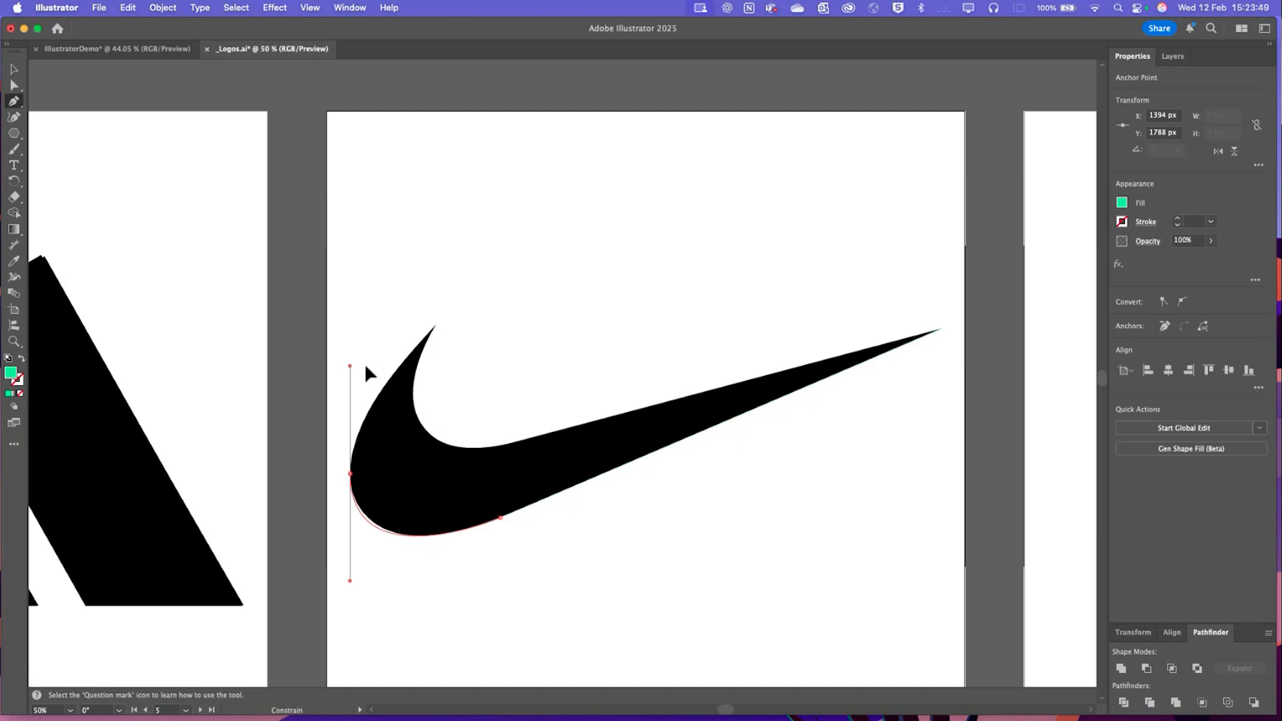
pyautogui.moveTo(365, 367); pyautogui.dragTo(365, 366)
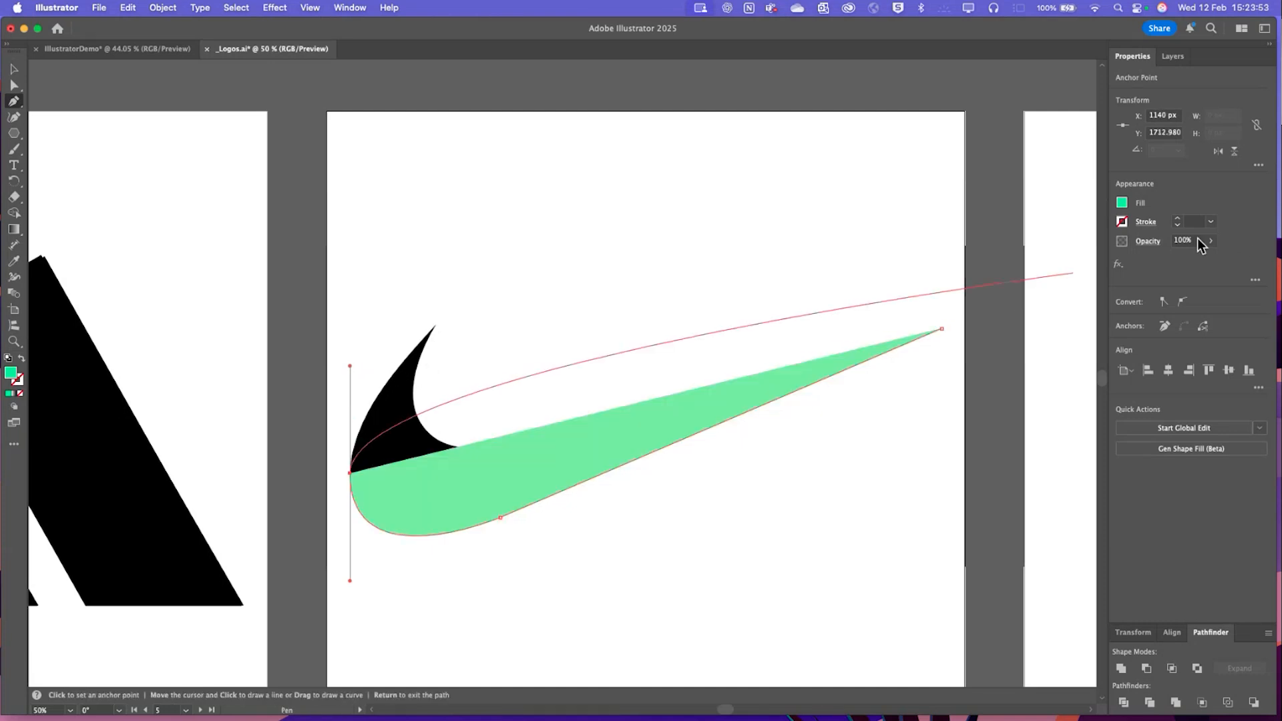
pyautogui.moveTo(1205, 251); pyautogui.dragTo(1182, 266)
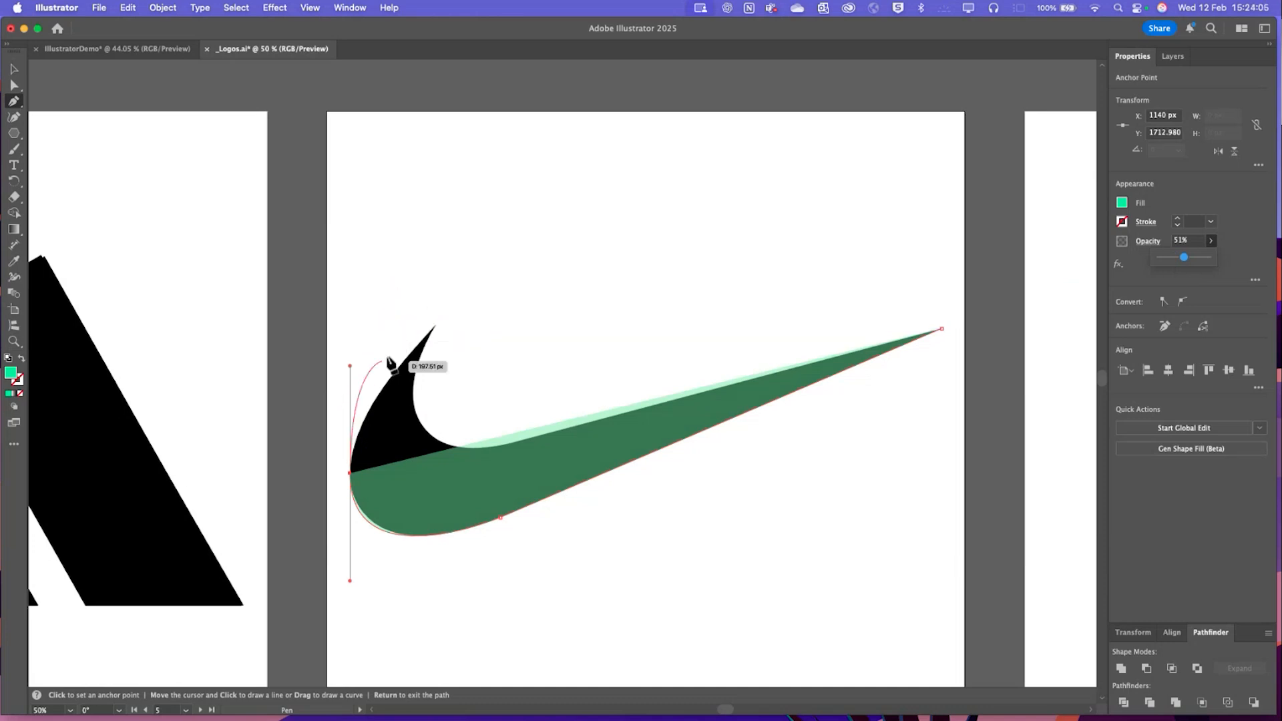
# Continue the trace up to the swoosh's short tip, follow the inner curve with a redirected handle, and close the path at the long tip
pyautogui.click(436, 325)
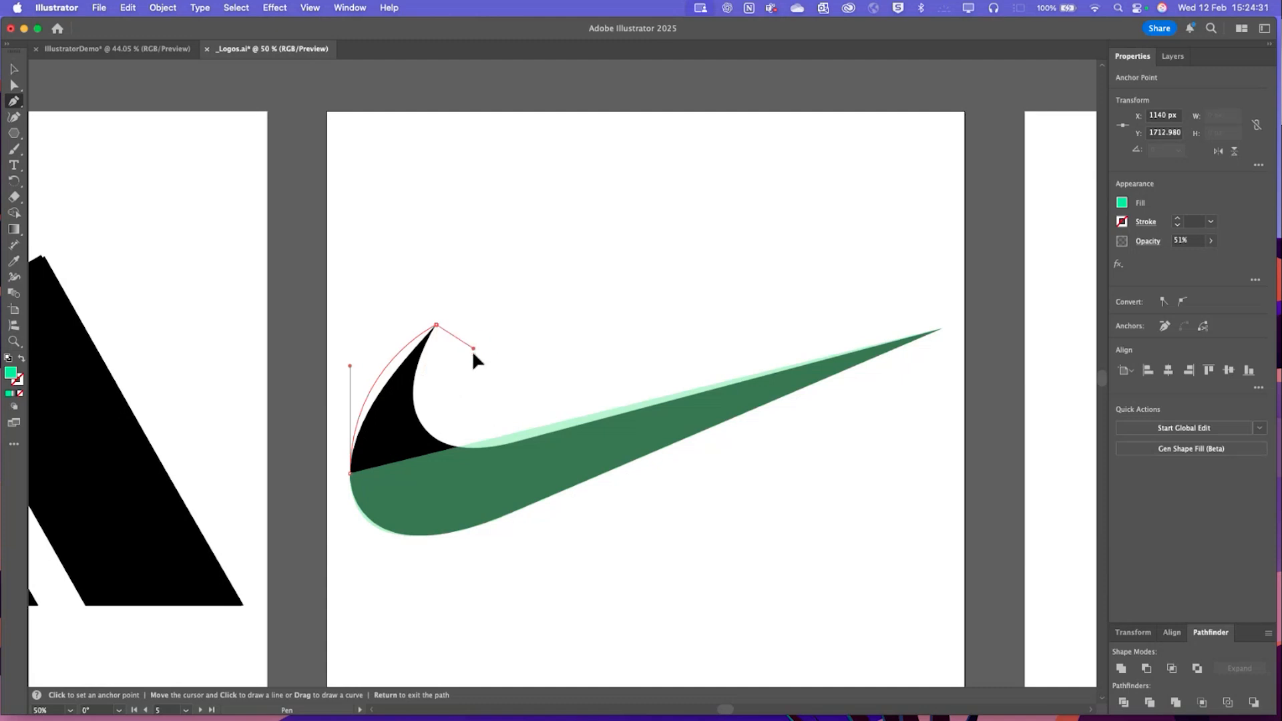
pyautogui.moveTo(436, 325); pyautogui.dragTo(501, 320)
pyautogui.moveTo(410, 387); pyautogui.dragTo(381, 429)
pyautogui.moveTo(386, 437); pyautogui.dragTo(385, 436)
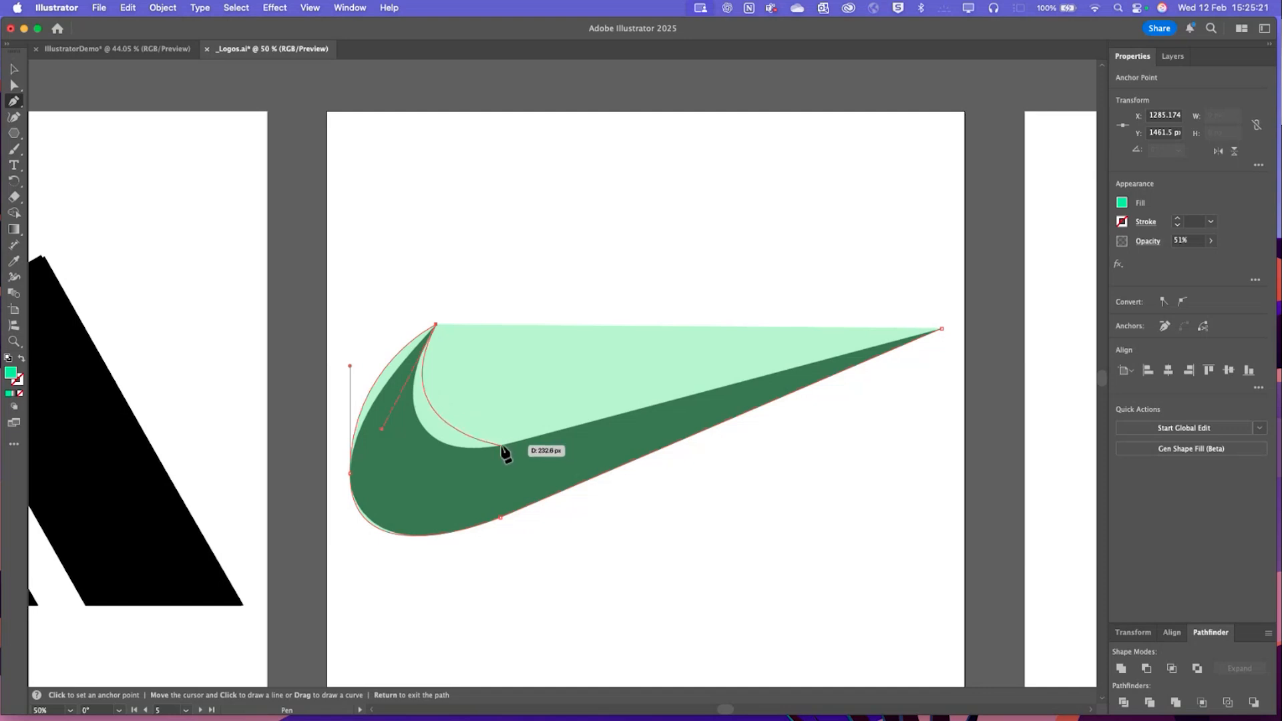
pyautogui.moveTo(500, 446); pyautogui.dragTo(555, 432)
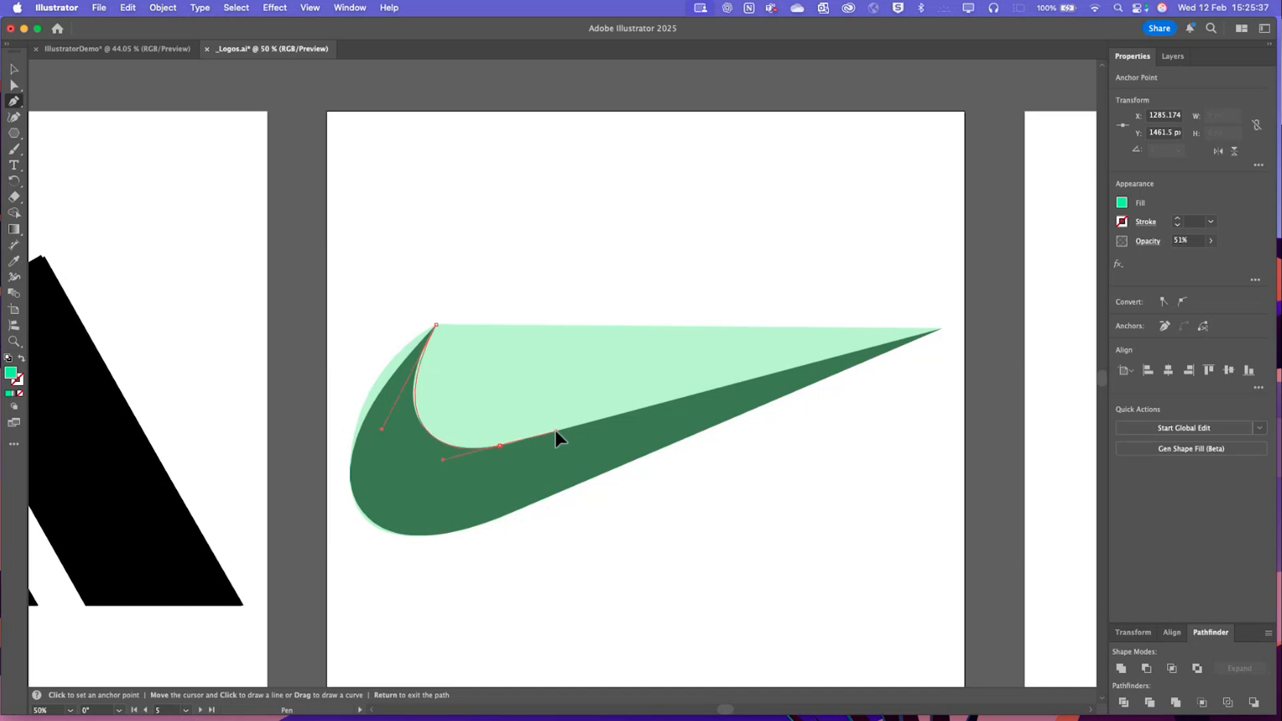
pyautogui.moveTo(555, 430); pyautogui.dragTo(555, 431)
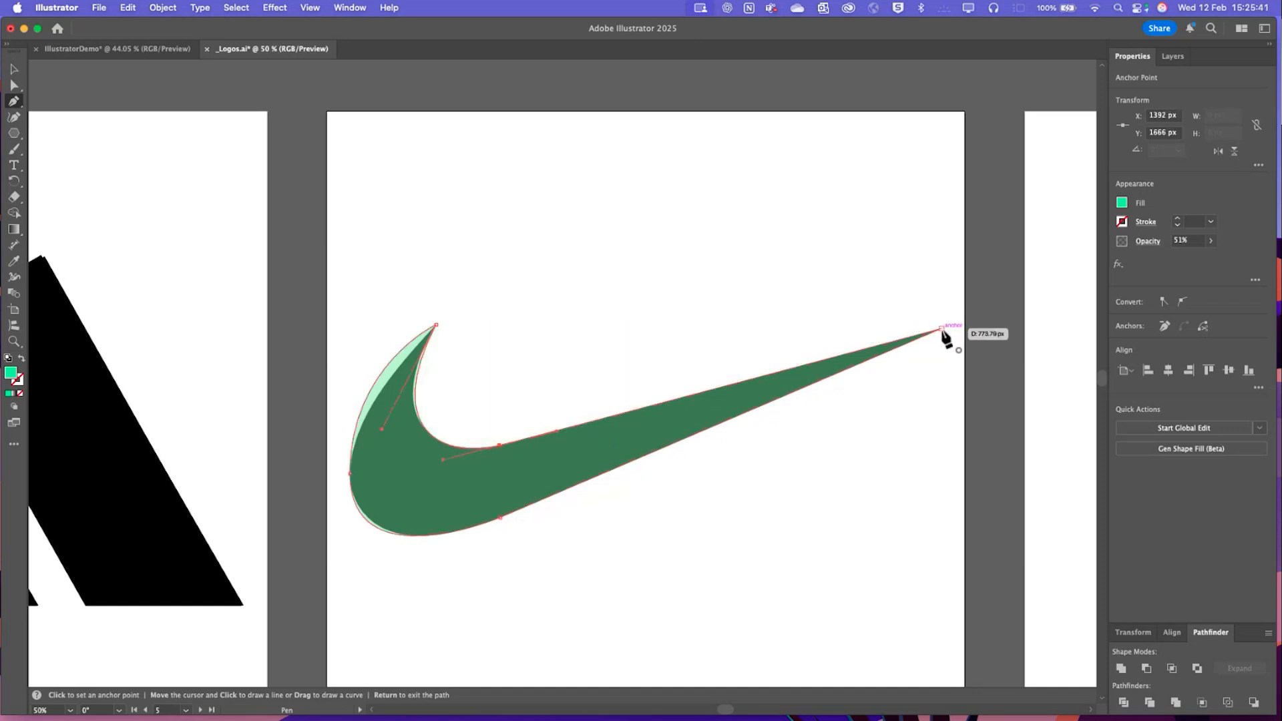
pyautogui.click(942, 331)
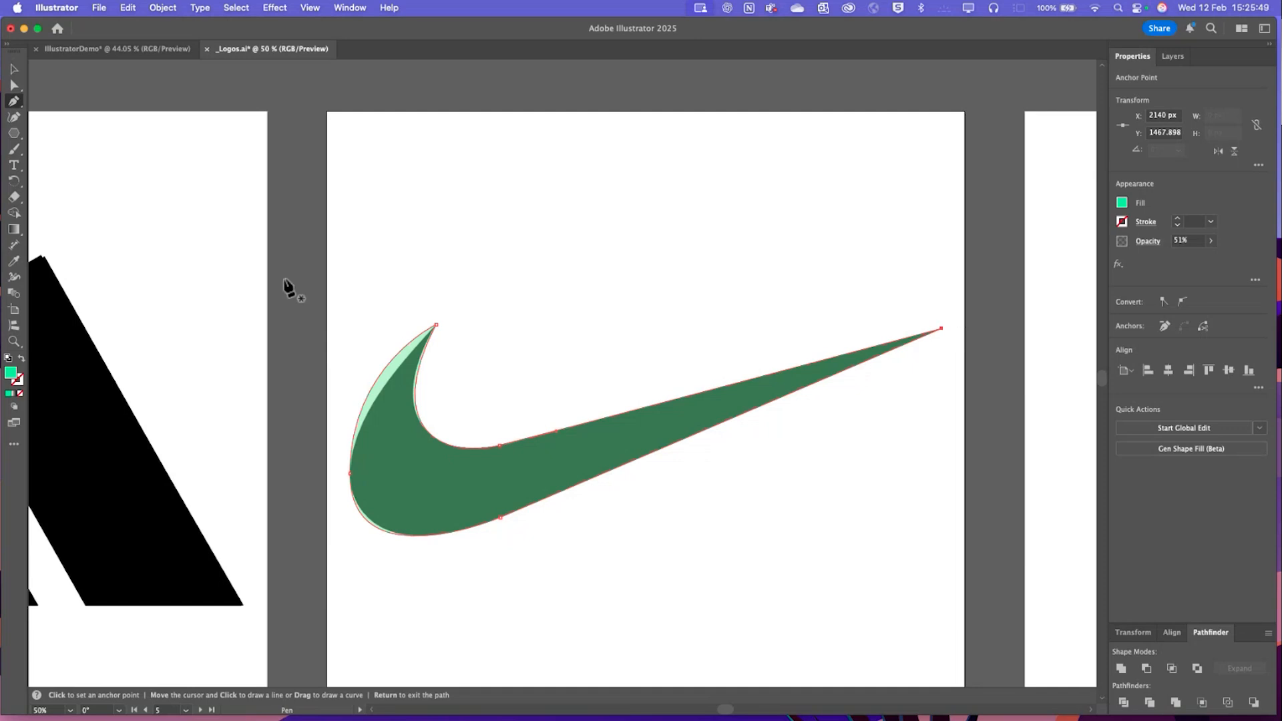
# Adjust the direction handles at the rounded bend so the traced outer curve follows the reference swoosh's edge
pyautogui.click(15, 87)
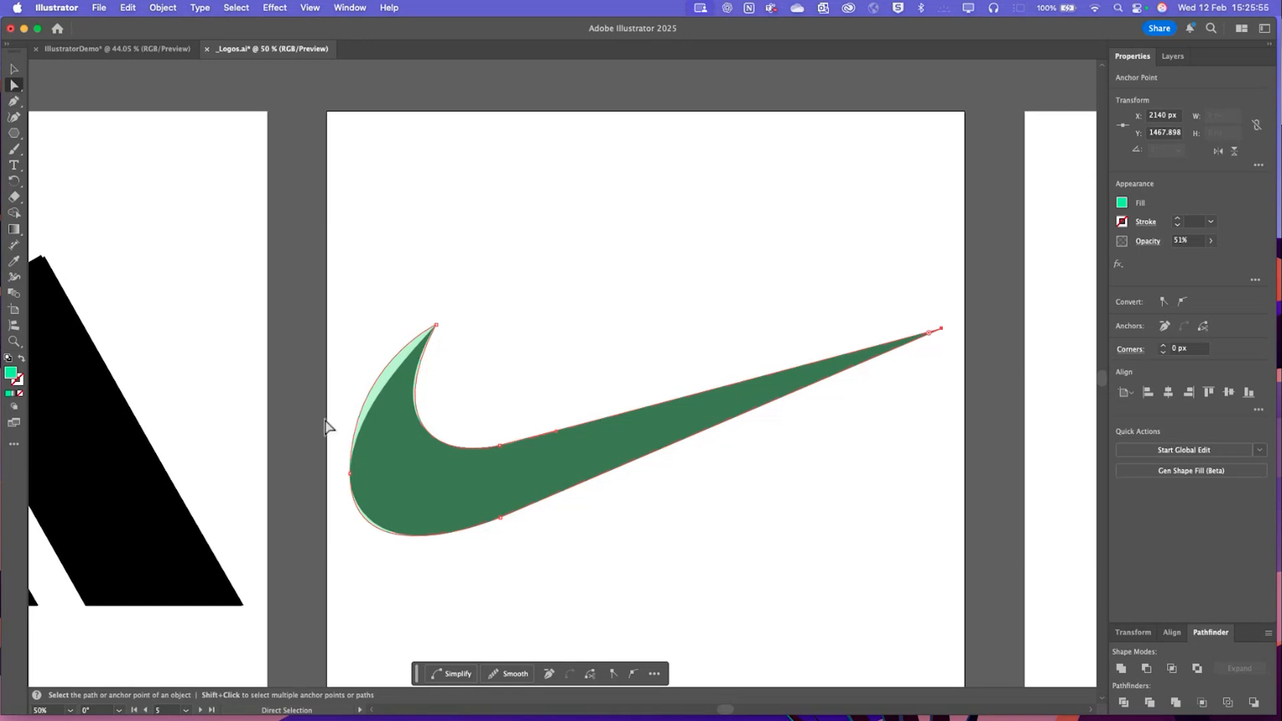
pyautogui.click(350, 474)
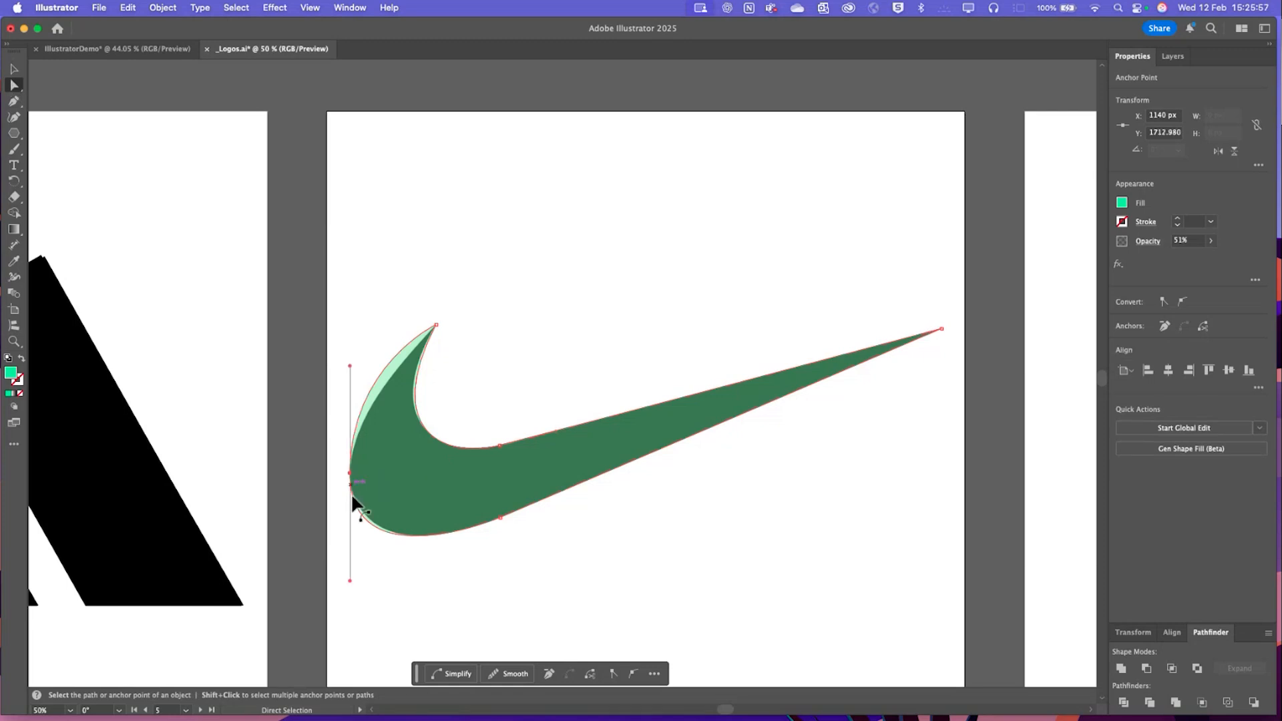
pyautogui.moveTo(349, 580); pyautogui.dragTo(349, 578)
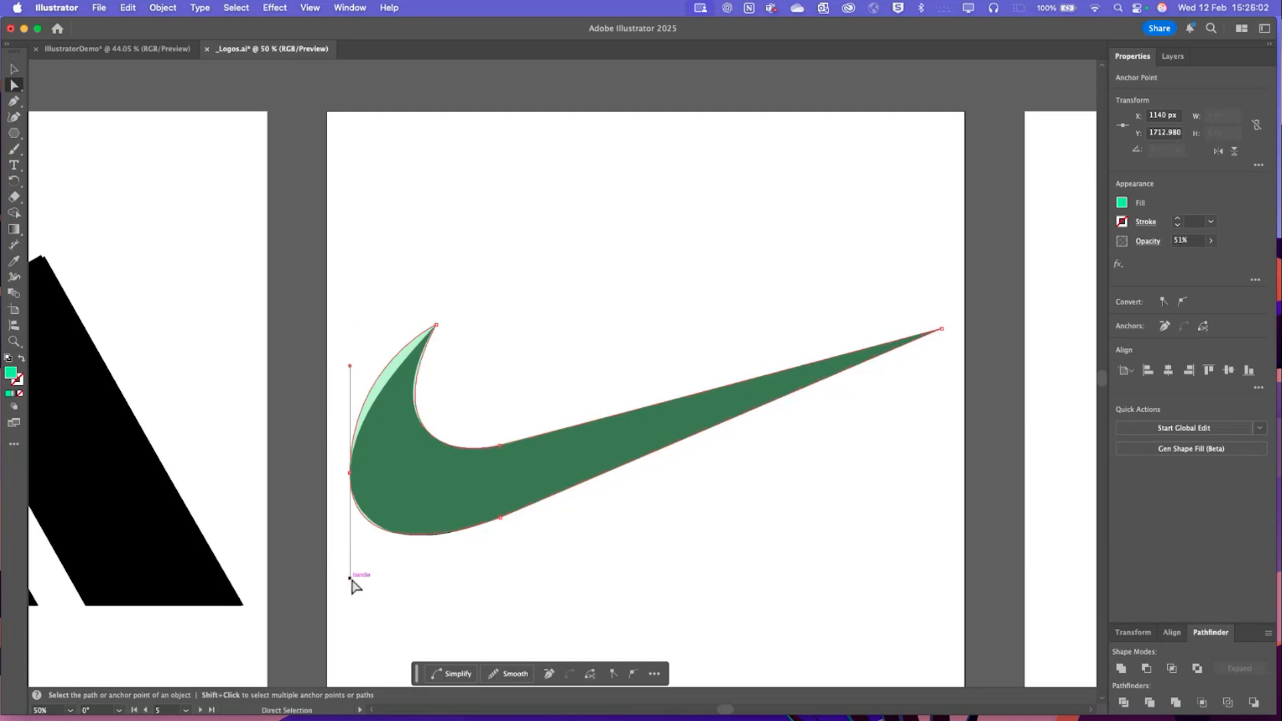
pyautogui.click(499, 518)
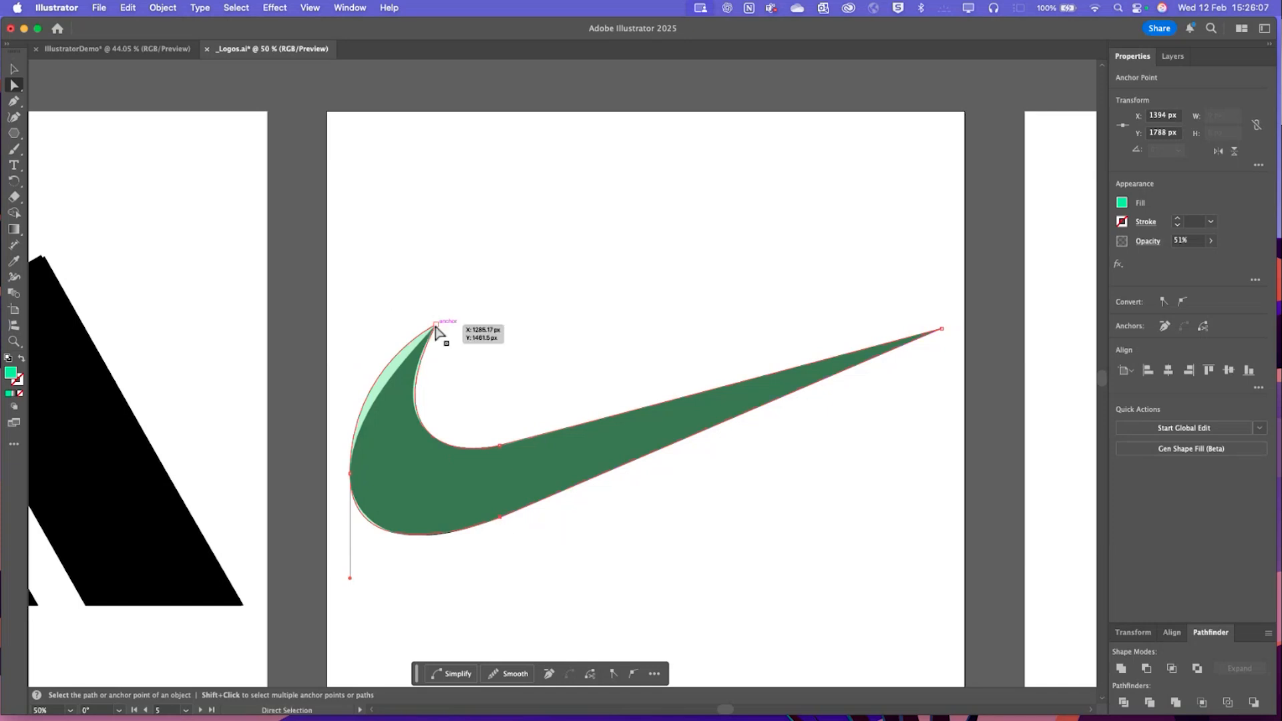
pyautogui.click(435, 326)
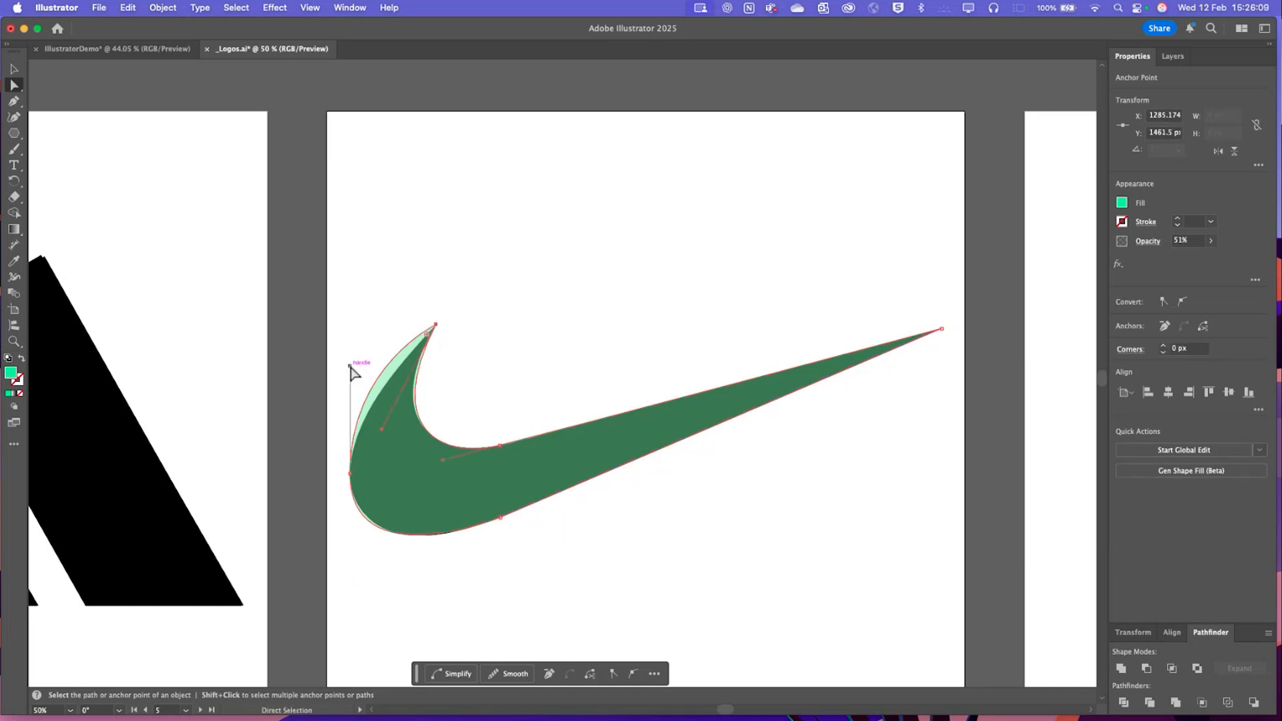
pyautogui.moveTo(350, 365); pyautogui.dragTo(346, 405)
pyautogui.click(349, 398)
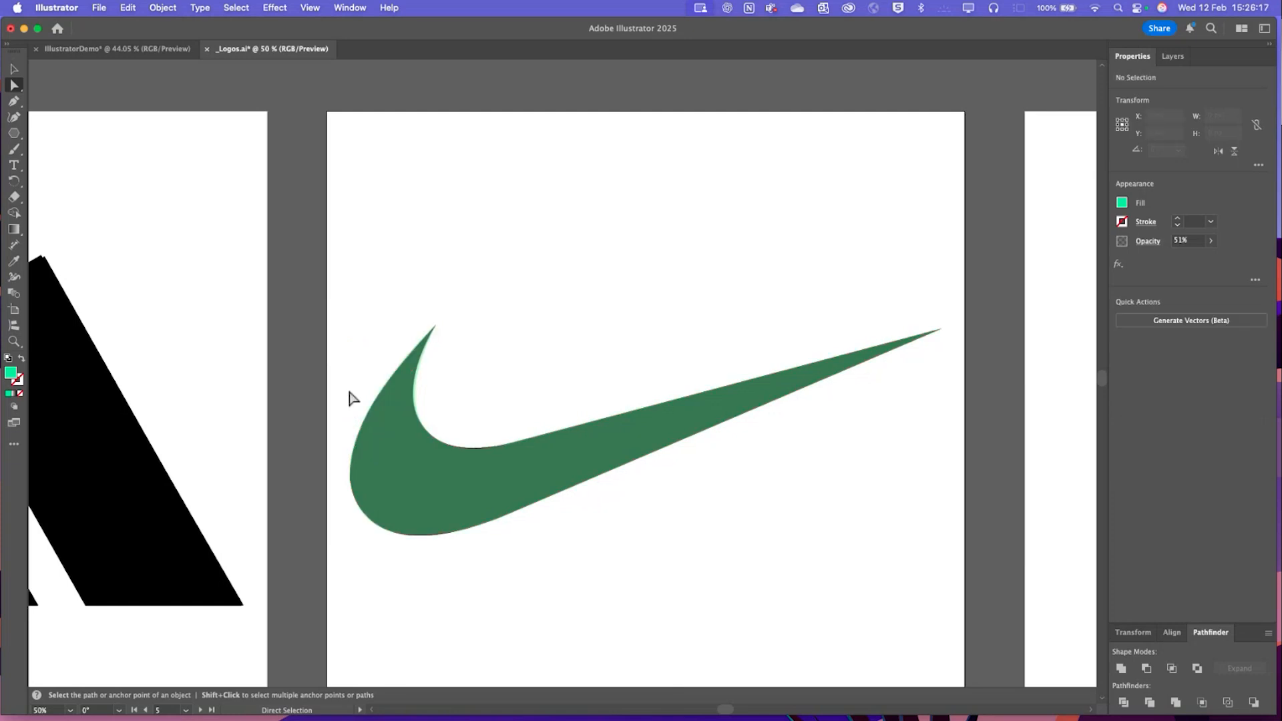
# Move the traced swoosh above the reference, and copy the reference's black fill onto it with the Eyedropper
pyautogui.click(413, 515)
pyautogui.click(628, 566)
pyautogui.moveTo(470, 509); pyautogui.dragTo(470, 332)
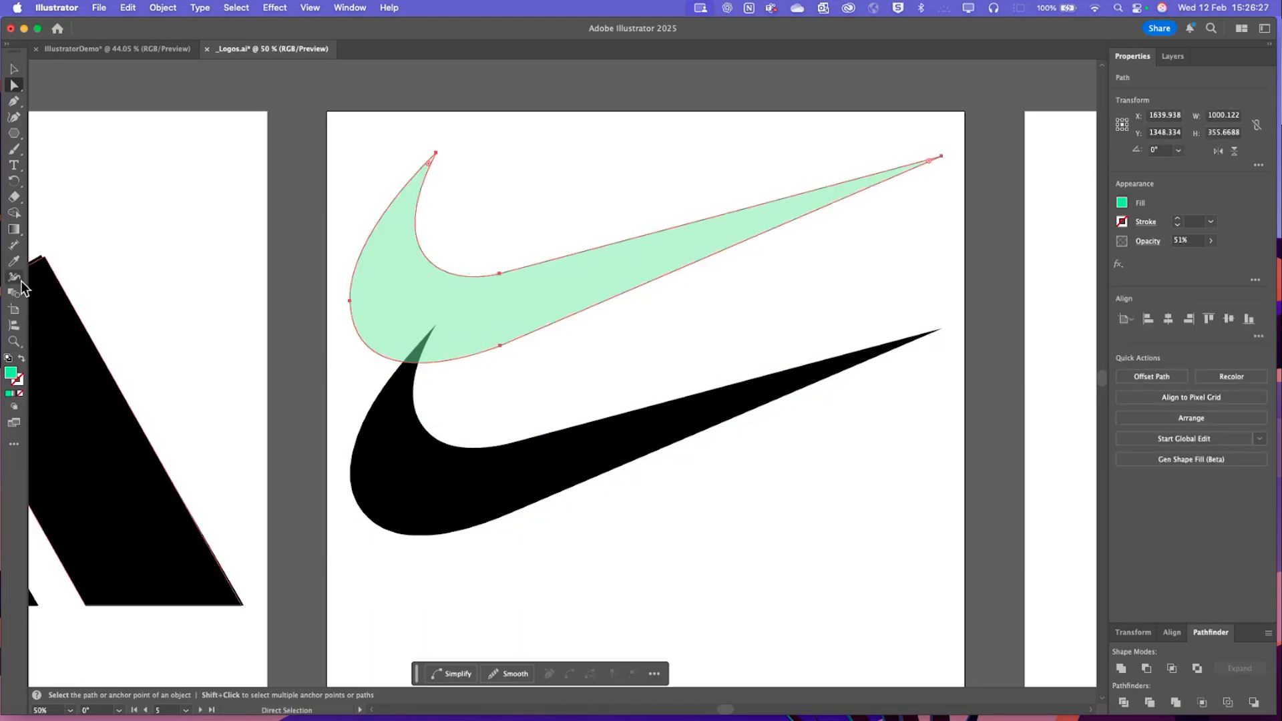
pyautogui.click(14, 261)
pyautogui.click(434, 475)
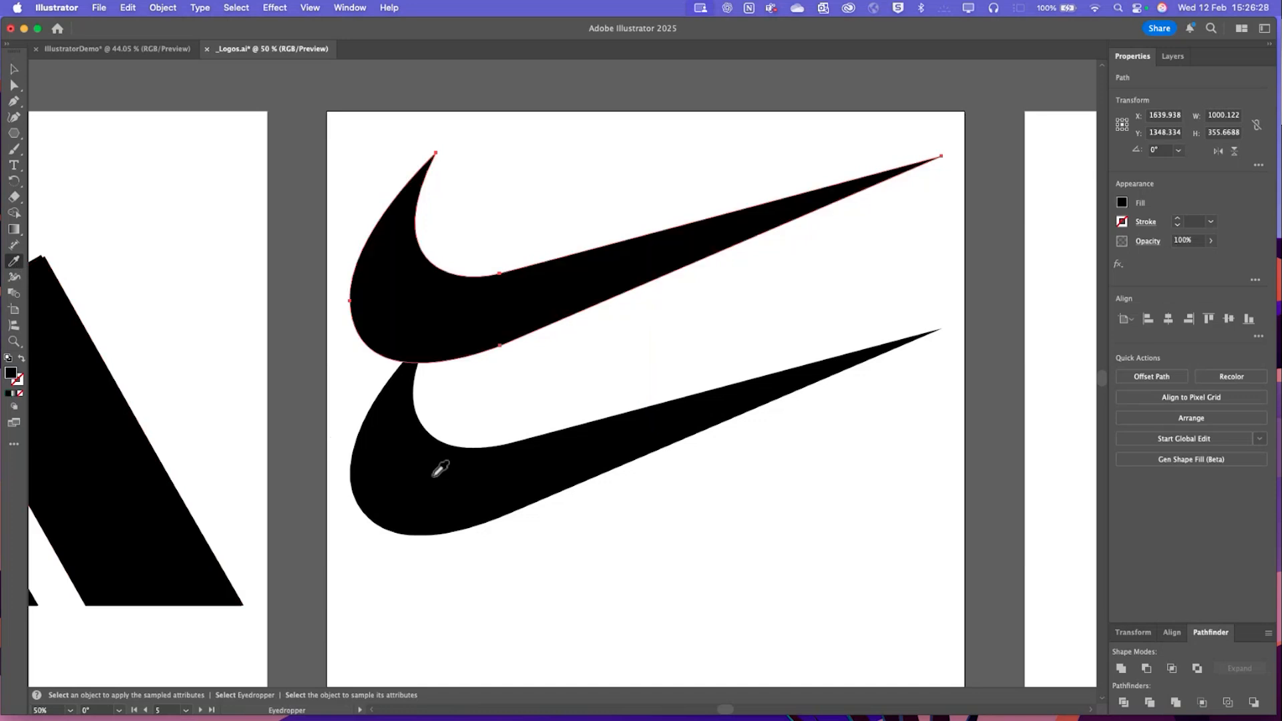
pyautogui.click(14, 70)
pyautogui.click(615, 646)
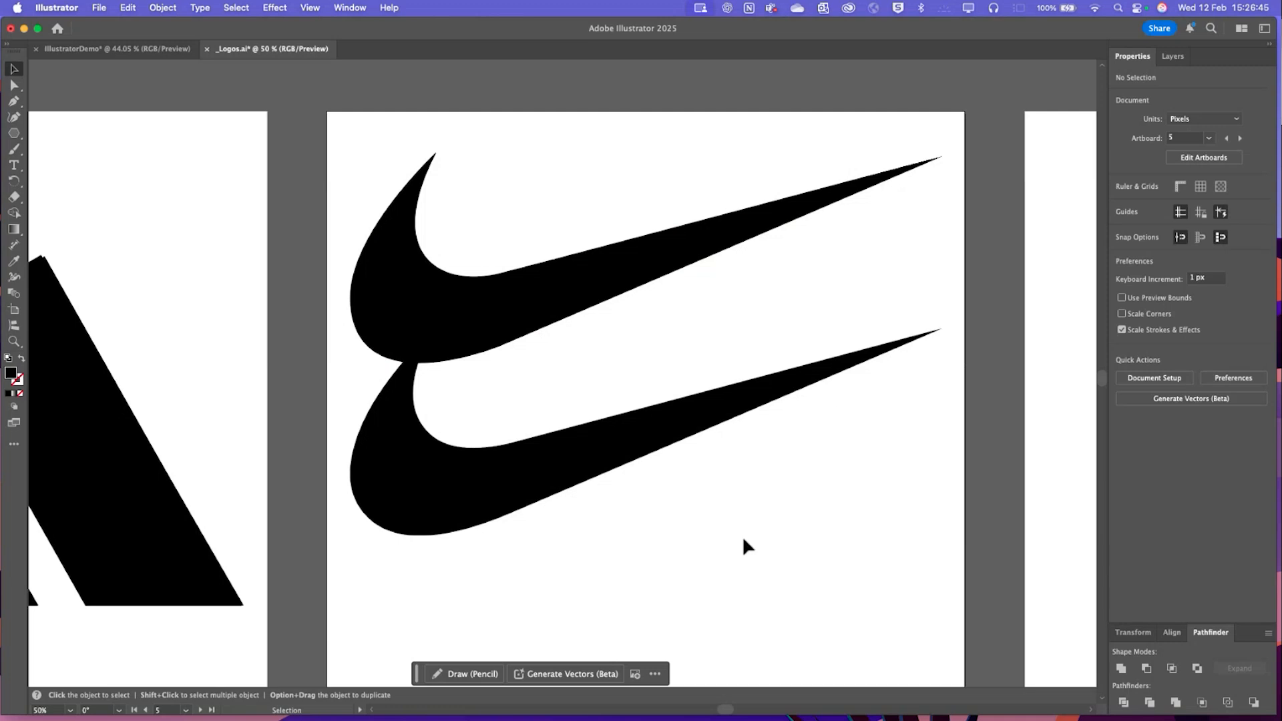
# Ready the Pen tool at the Apple logo artboard, and check that Trace is the active layer
pyautogui.moveTo(727, 706); pyautogui.dragTo(764, 711)
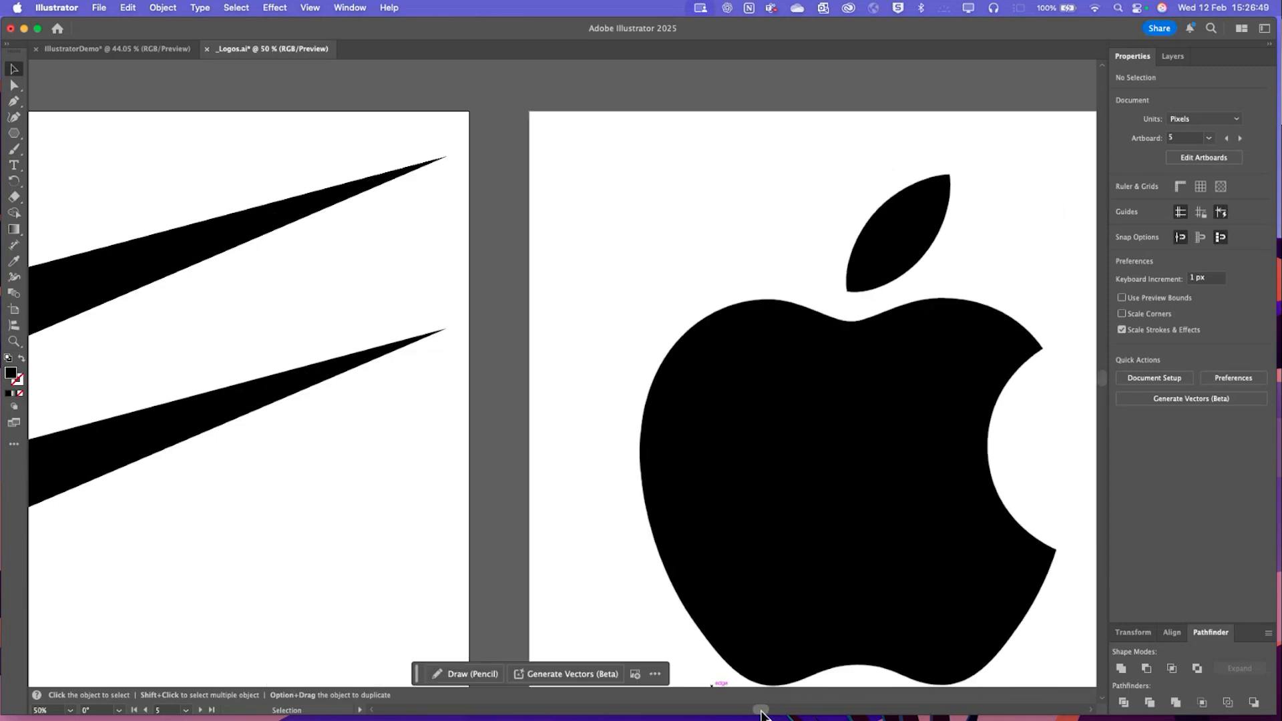
pyautogui.scroll(-5, 905, 521)
pyautogui.scroll(-5, 894, 517)
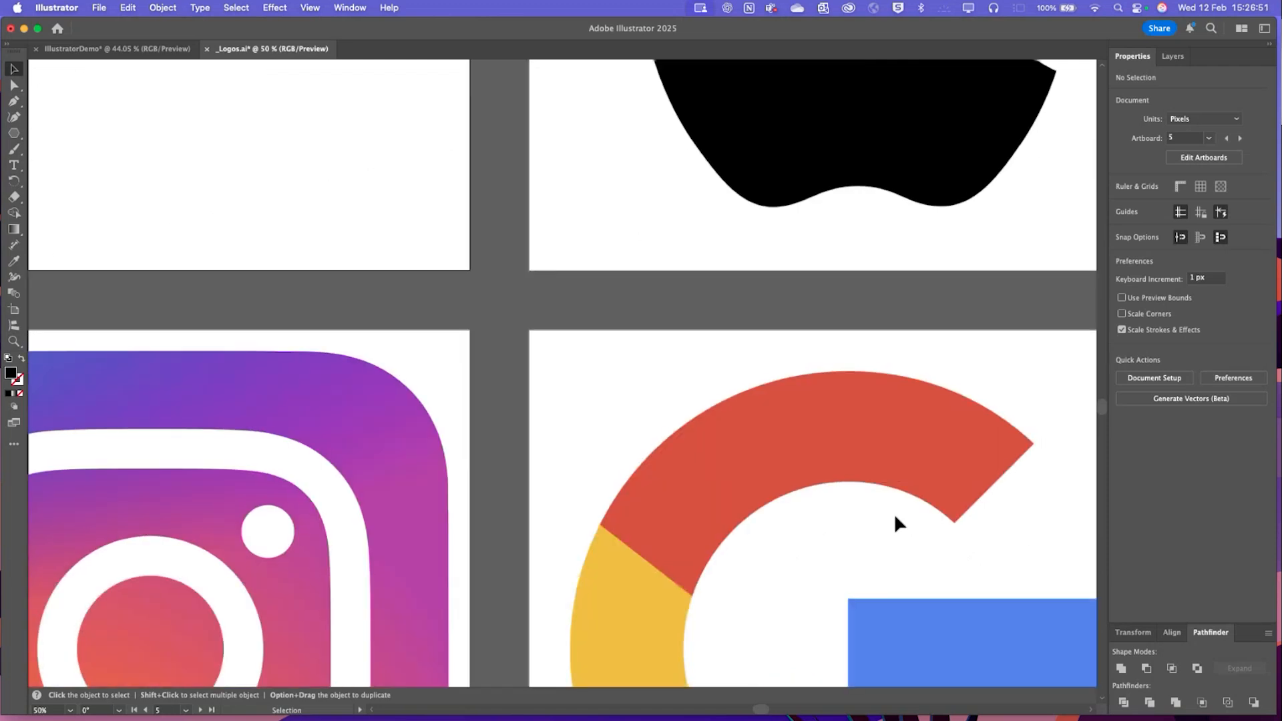
pyautogui.scroll(7, 895, 521)
pyautogui.moveTo(765, 708); pyautogui.dragTo(777, 709)
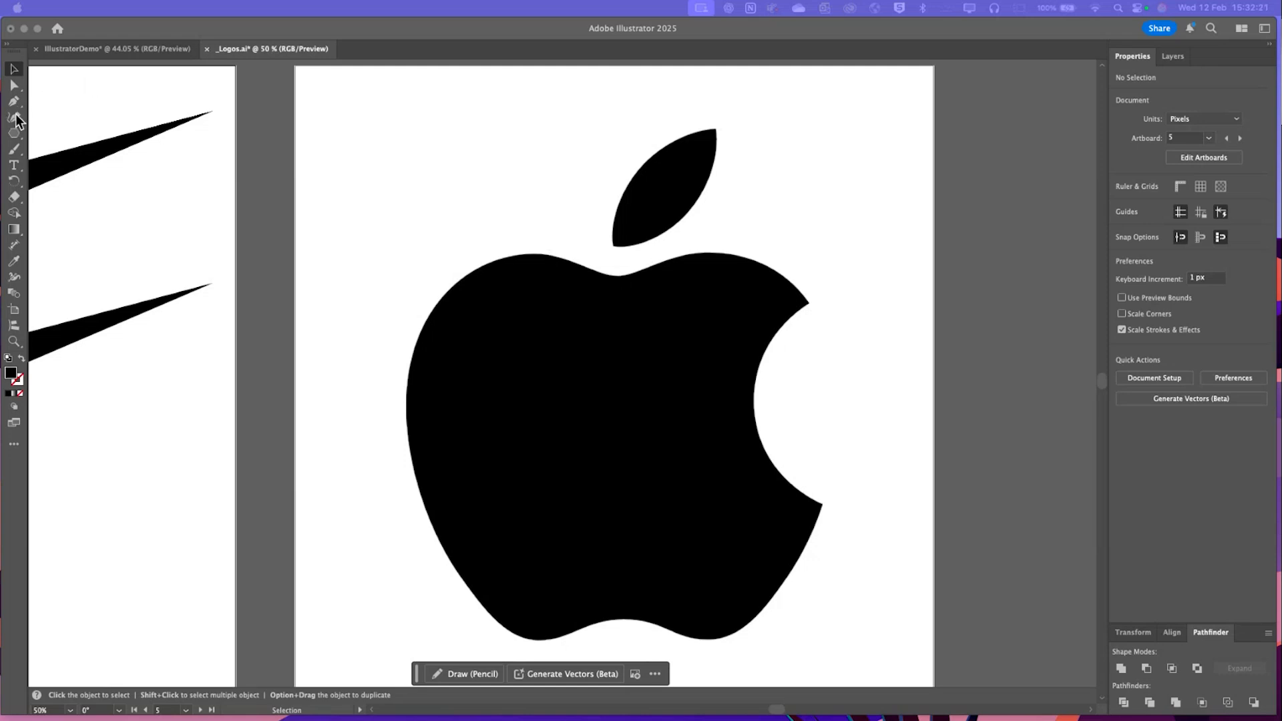
pyautogui.click(156, 29)
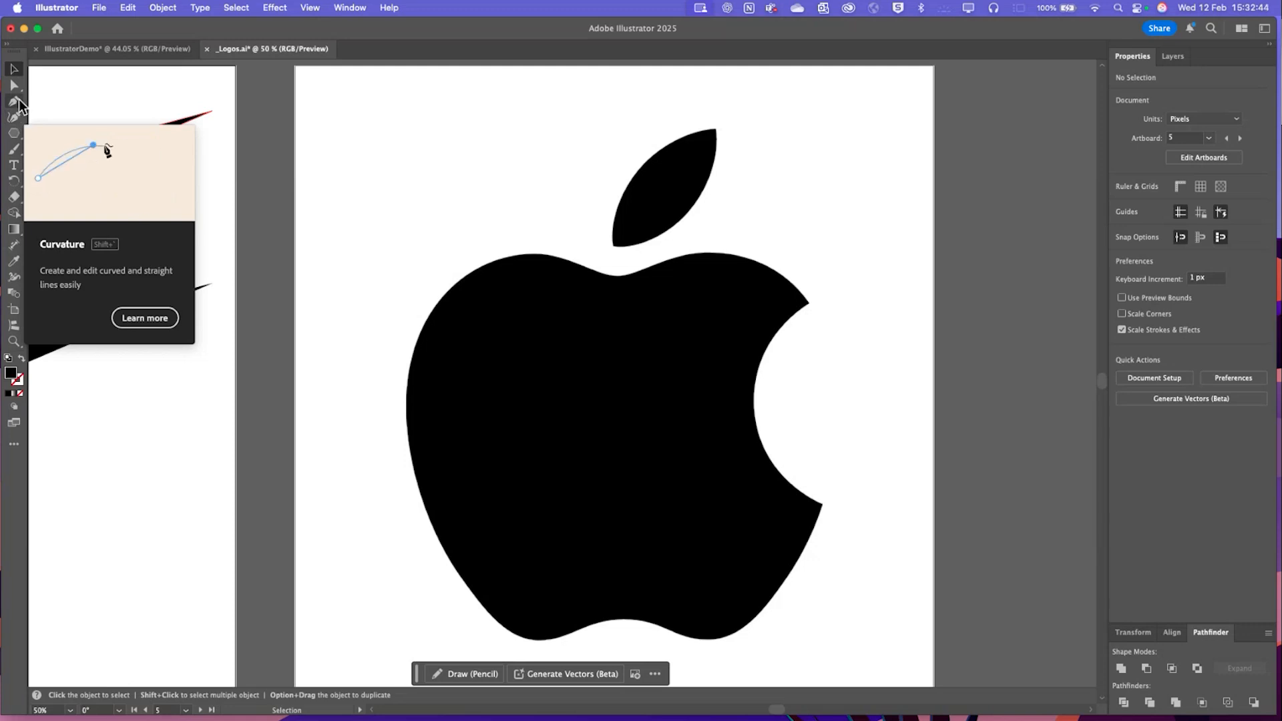
pyautogui.click(18, 98)
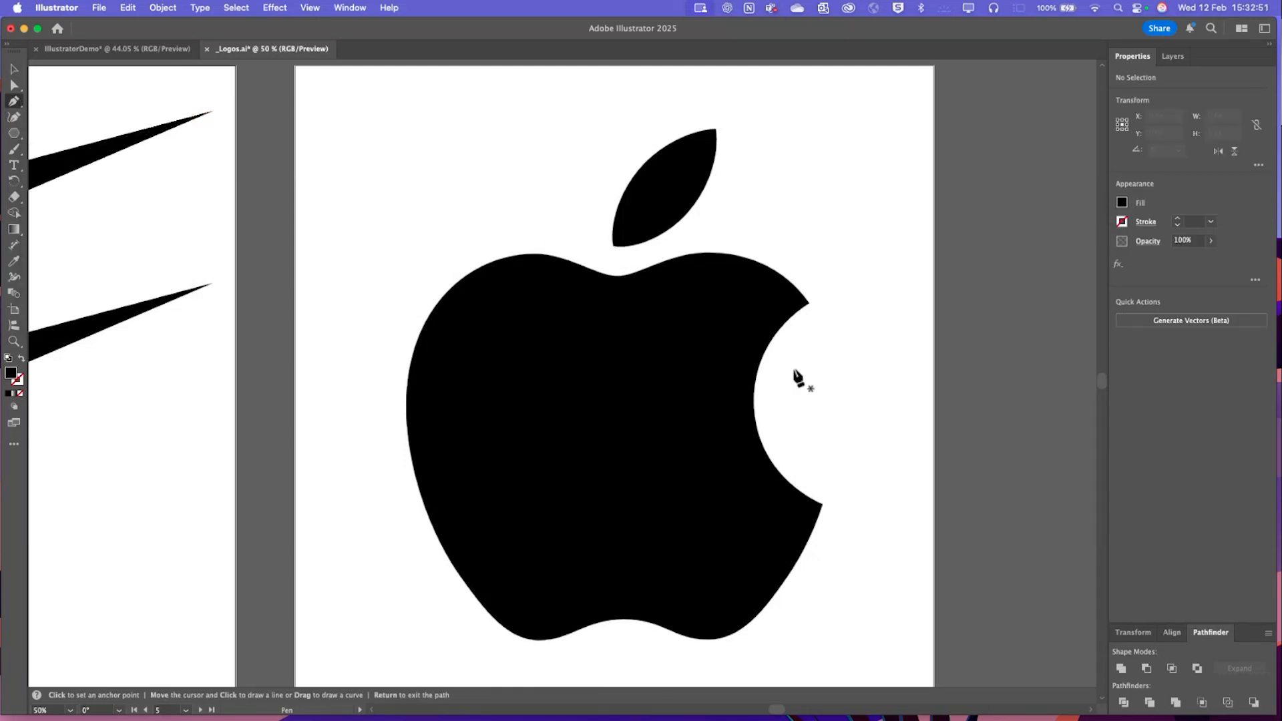
pyautogui.click(1172, 55)
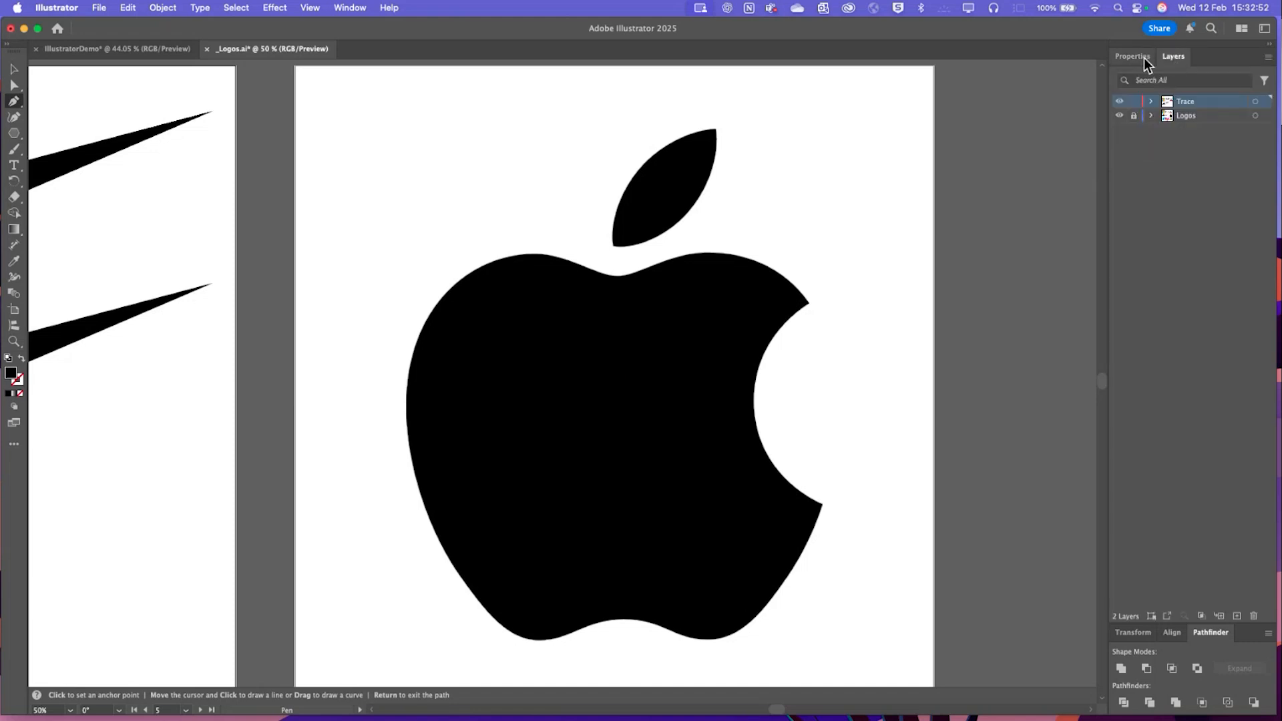
pyautogui.click(1135, 57)
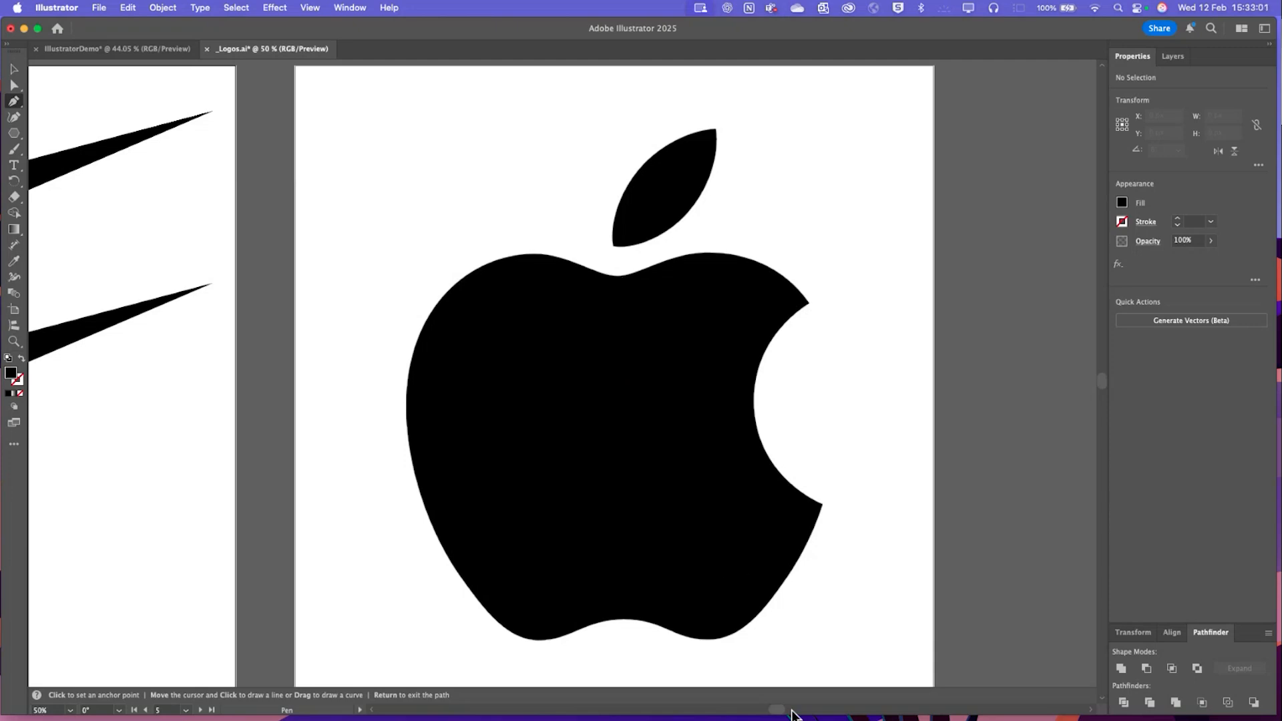
pyautogui.hscroll(-10, 777, 709)
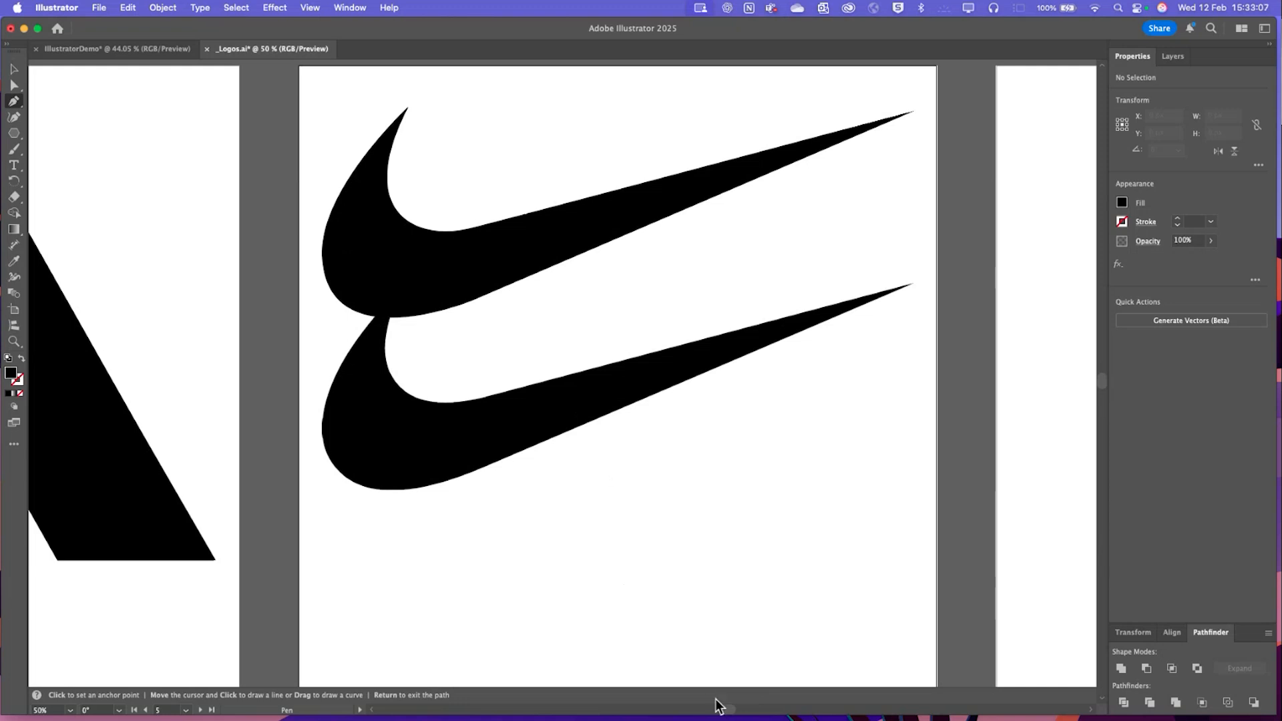
pyautogui.moveTo(727, 711); pyautogui.dragTo(780, 711)
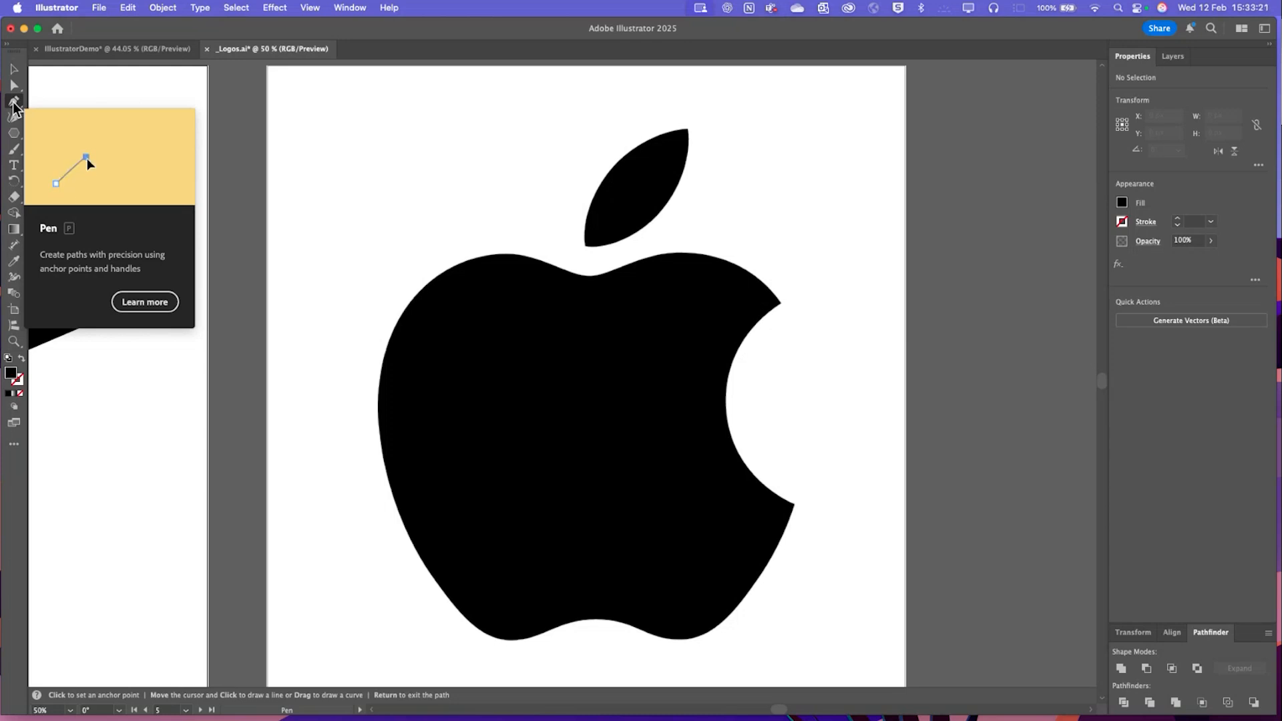
# Place straight-segment Pen tool anchors from the apple's top dip over the right lobe and around the bite to its lower tip
pyautogui.click(589, 275)
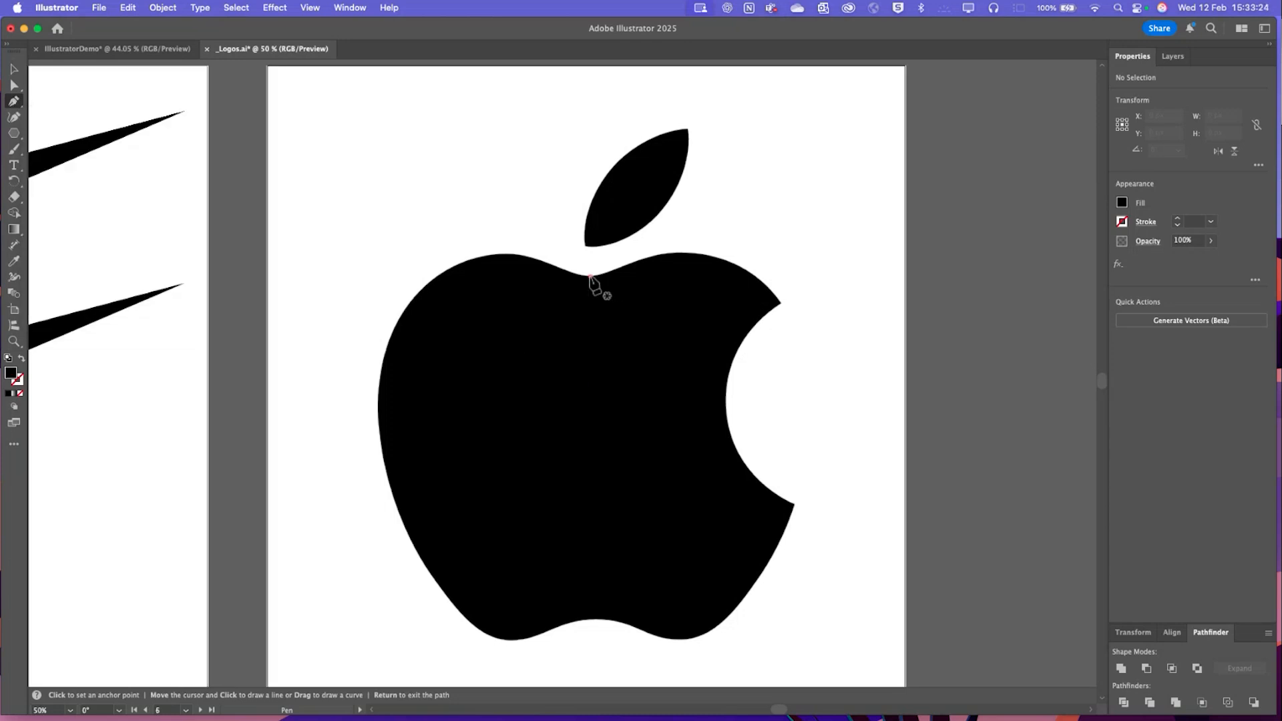
pyautogui.click(685, 253)
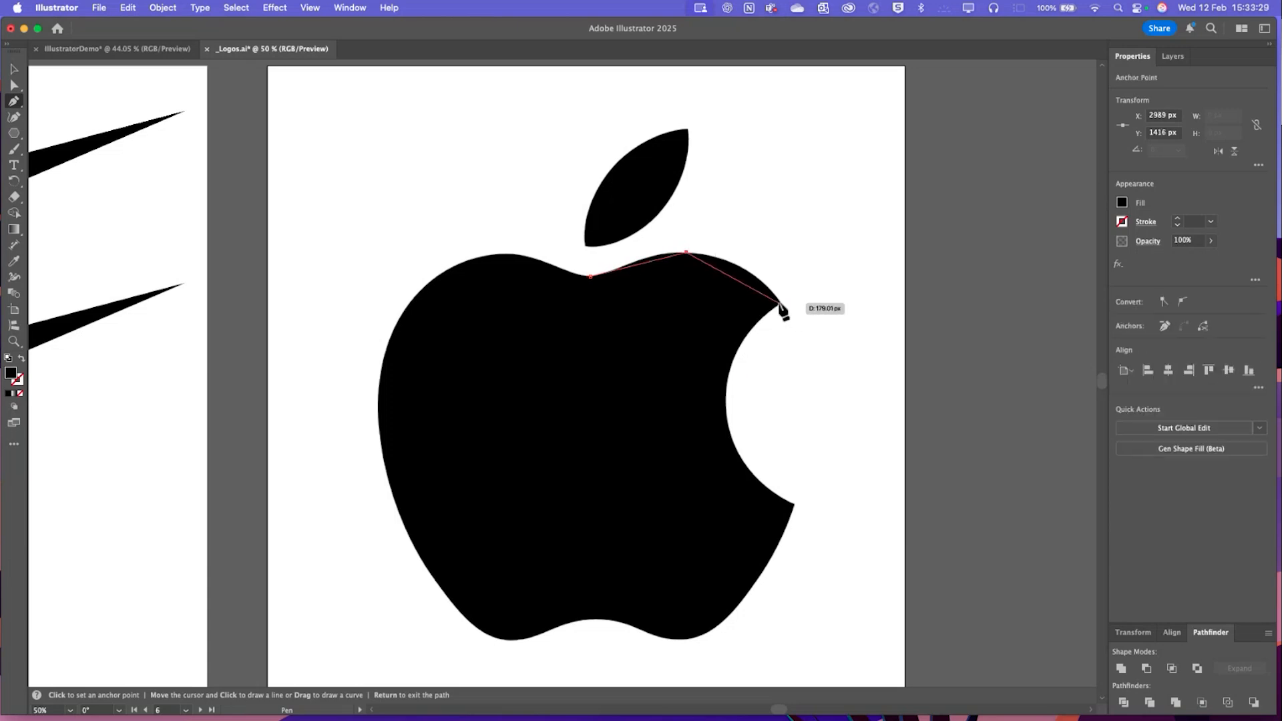
pyautogui.click(779, 304)
pyautogui.click(724, 399)
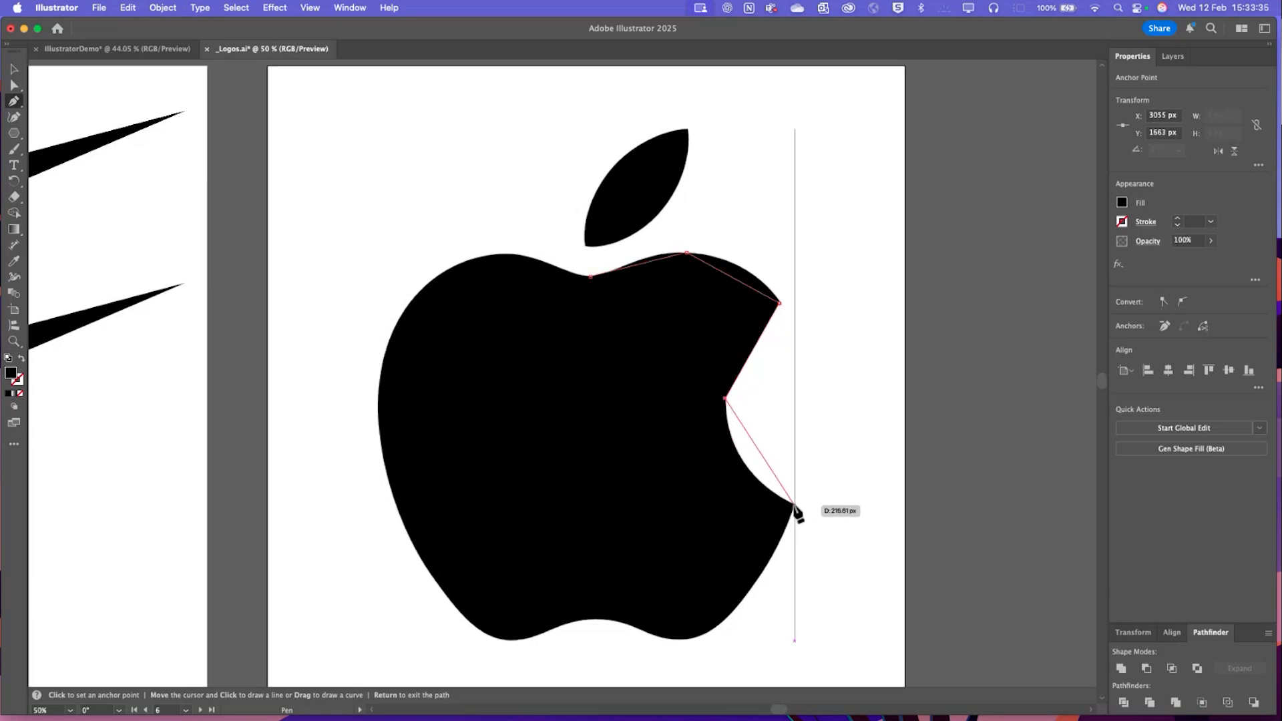
pyautogui.click(793, 504)
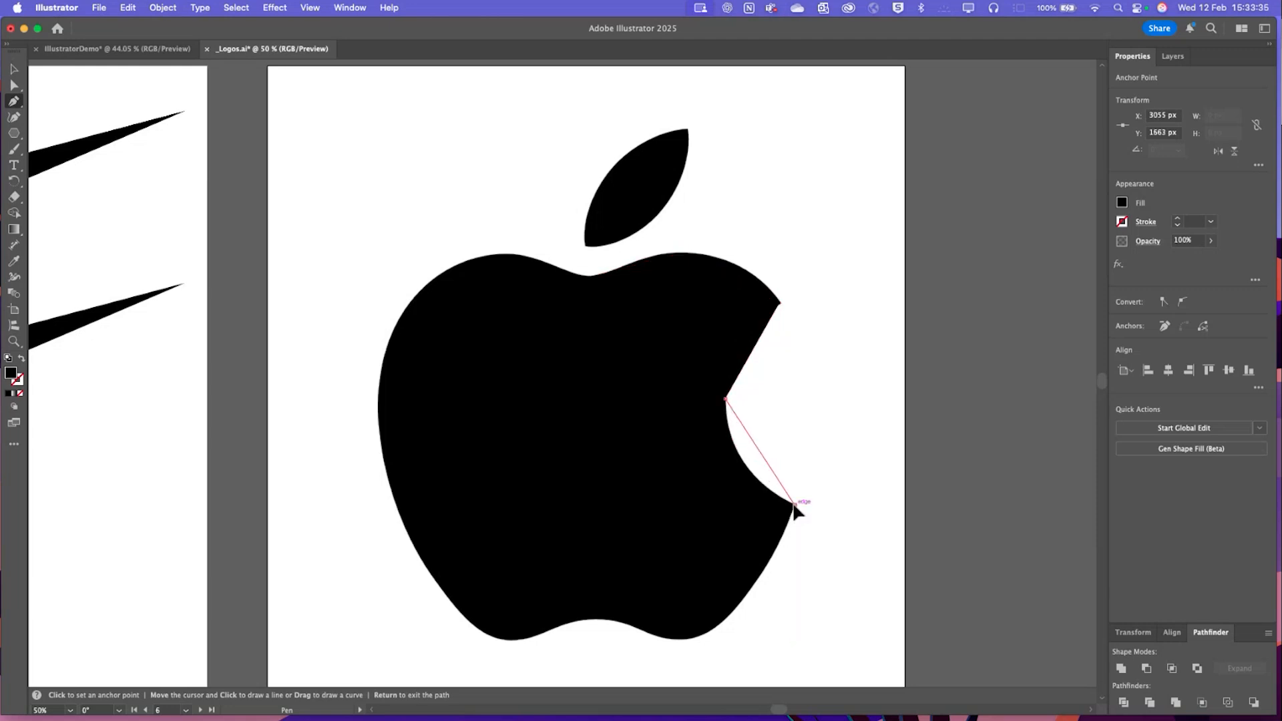
# Give the unfinished apple path an orange fill and lower its opacity to 46%
pyautogui.click(1122, 202)
pyautogui.click(1105, 251)
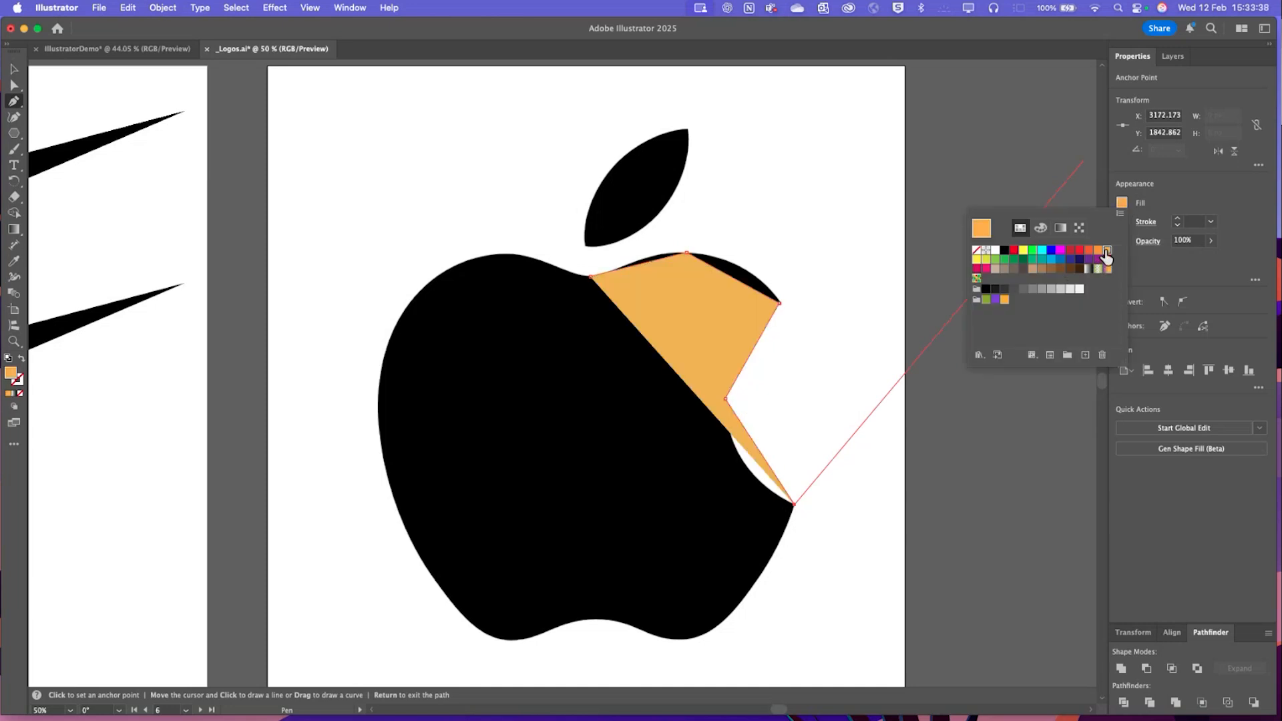
pyautogui.click(1205, 255)
pyautogui.click(1212, 240)
pyautogui.moveTo(1210, 257); pyautogui.dragTo(1180, 258)
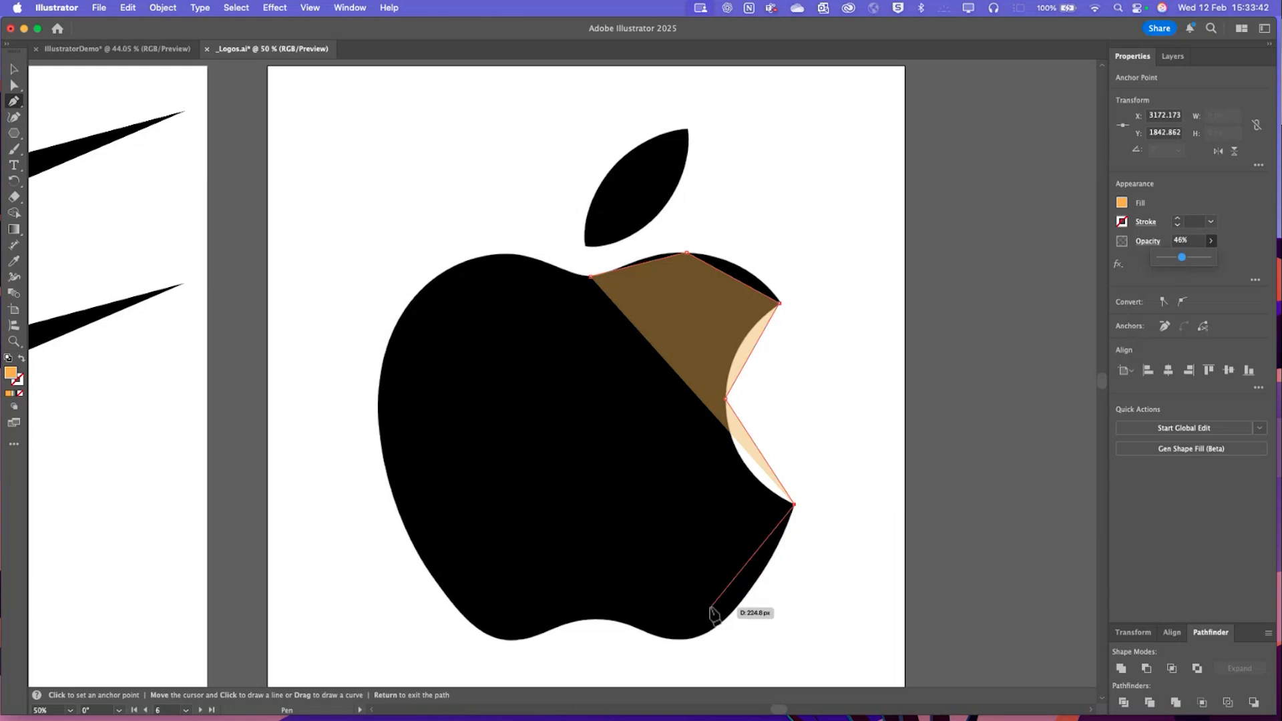
# Continue the straight-segment path along the apple's base, up its left side and over the left lobe, closing it at the top dip
pyautogui.click(685, 639)
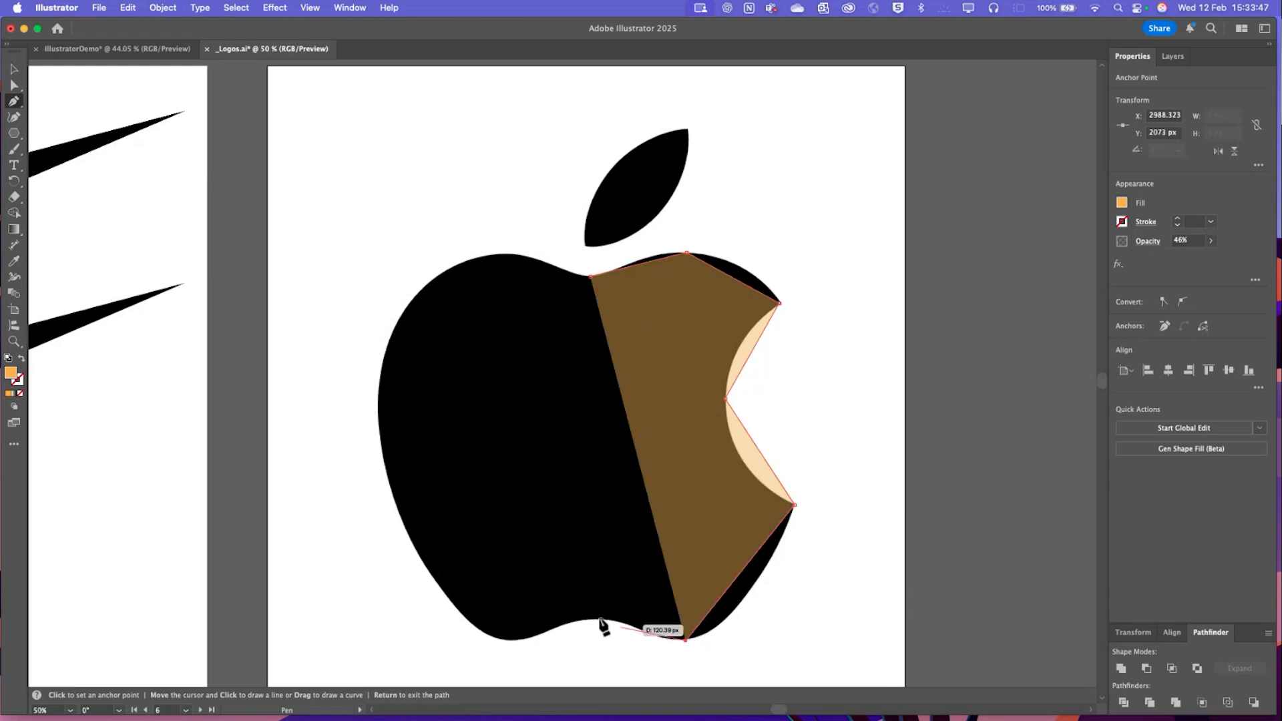
pyautogui.click(594, 619)
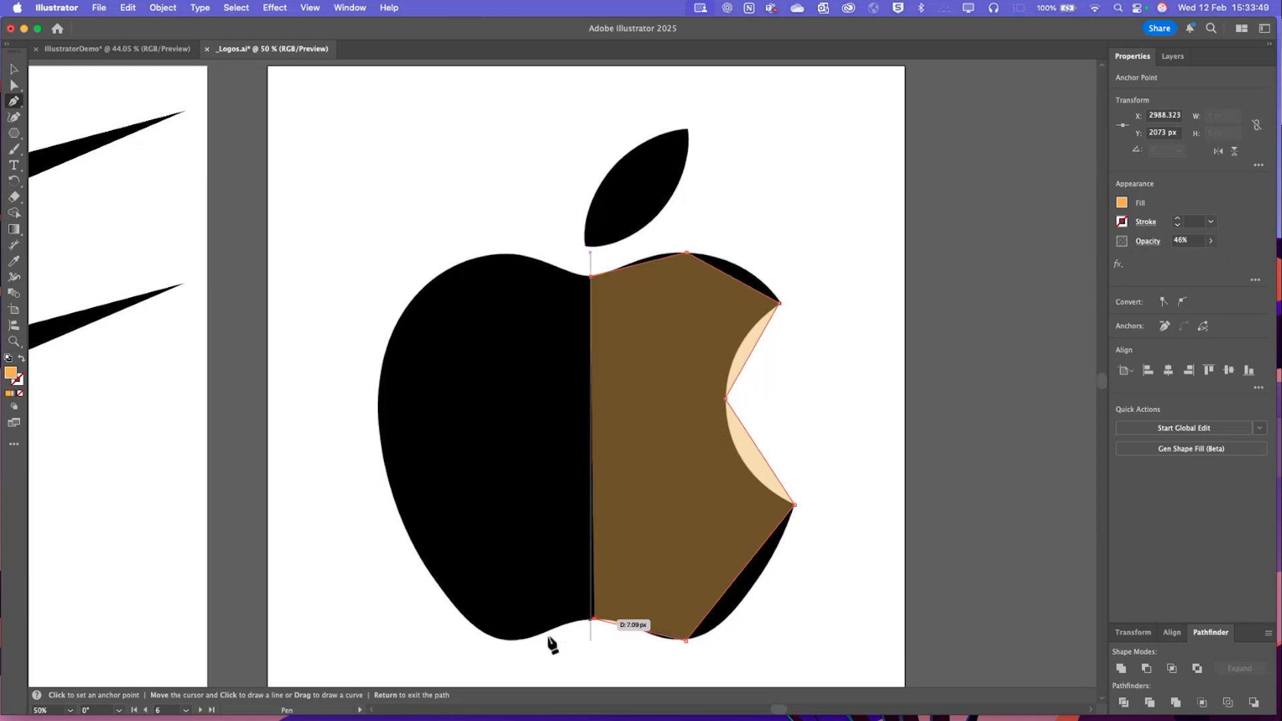
pyautogui.click(510, 639)
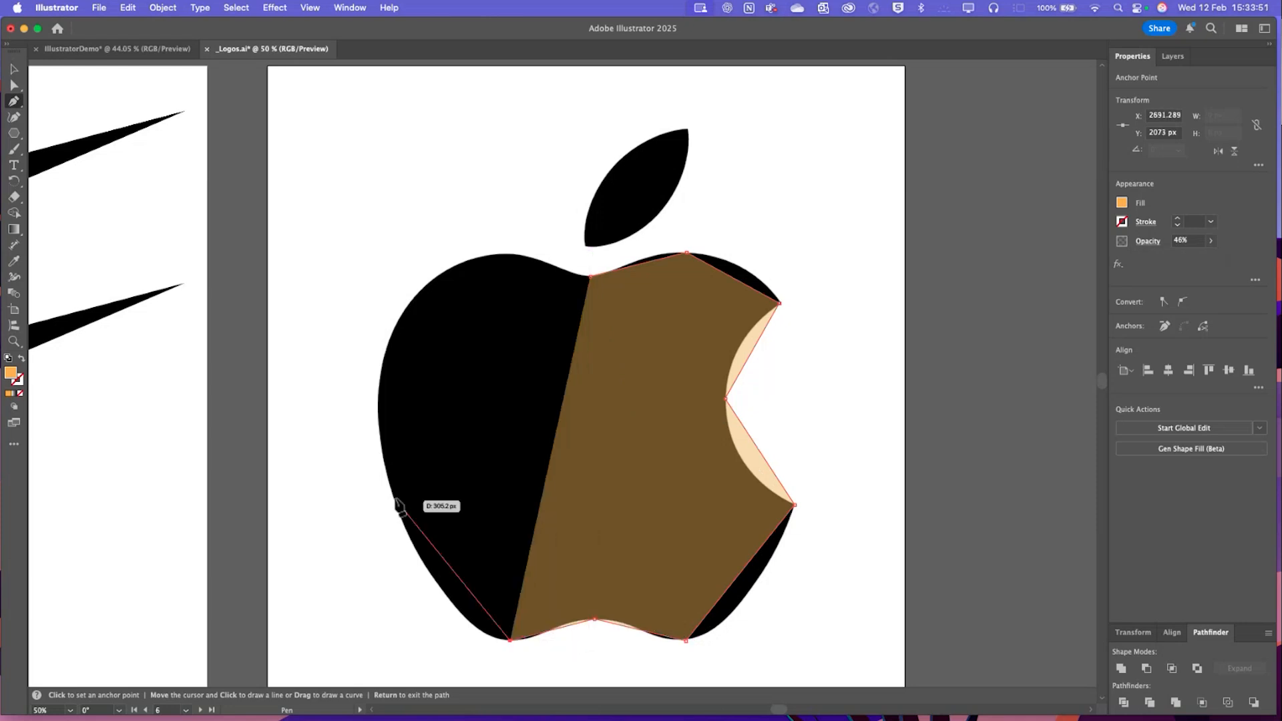
pyautogui.click(378, 409)
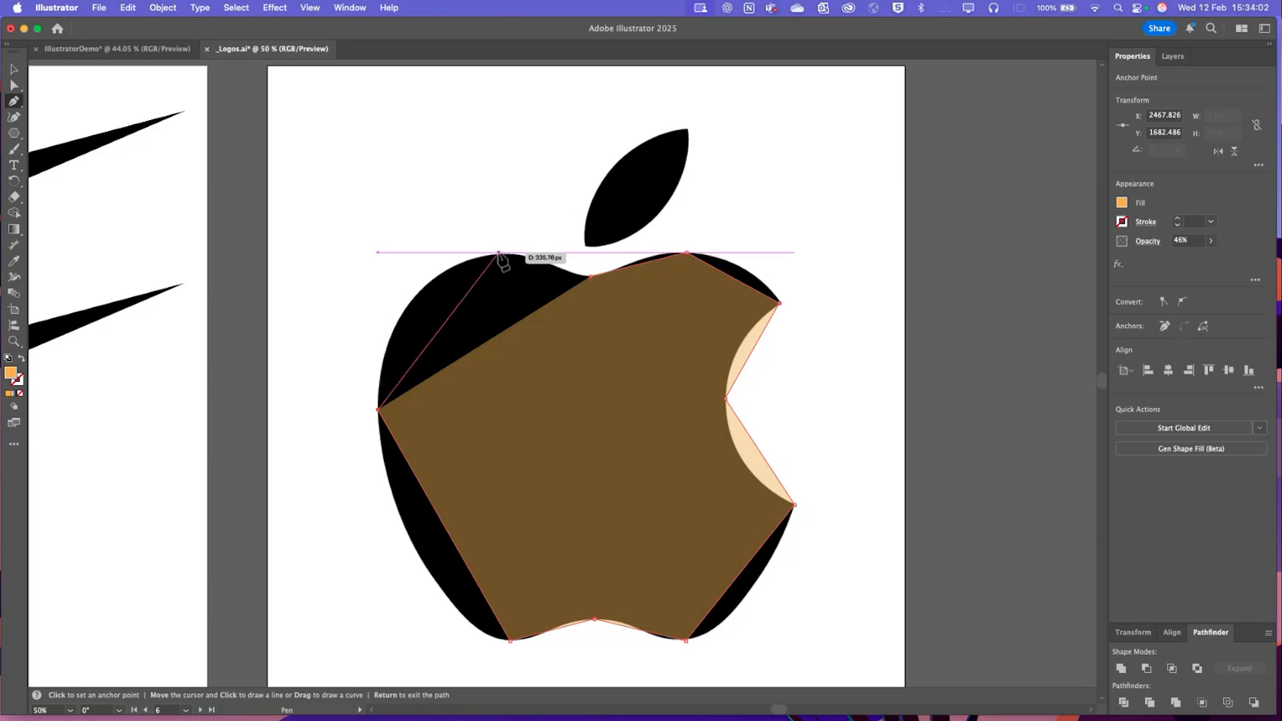
pyautogui.click(499, 253)
pyautogui.click(590, 275)
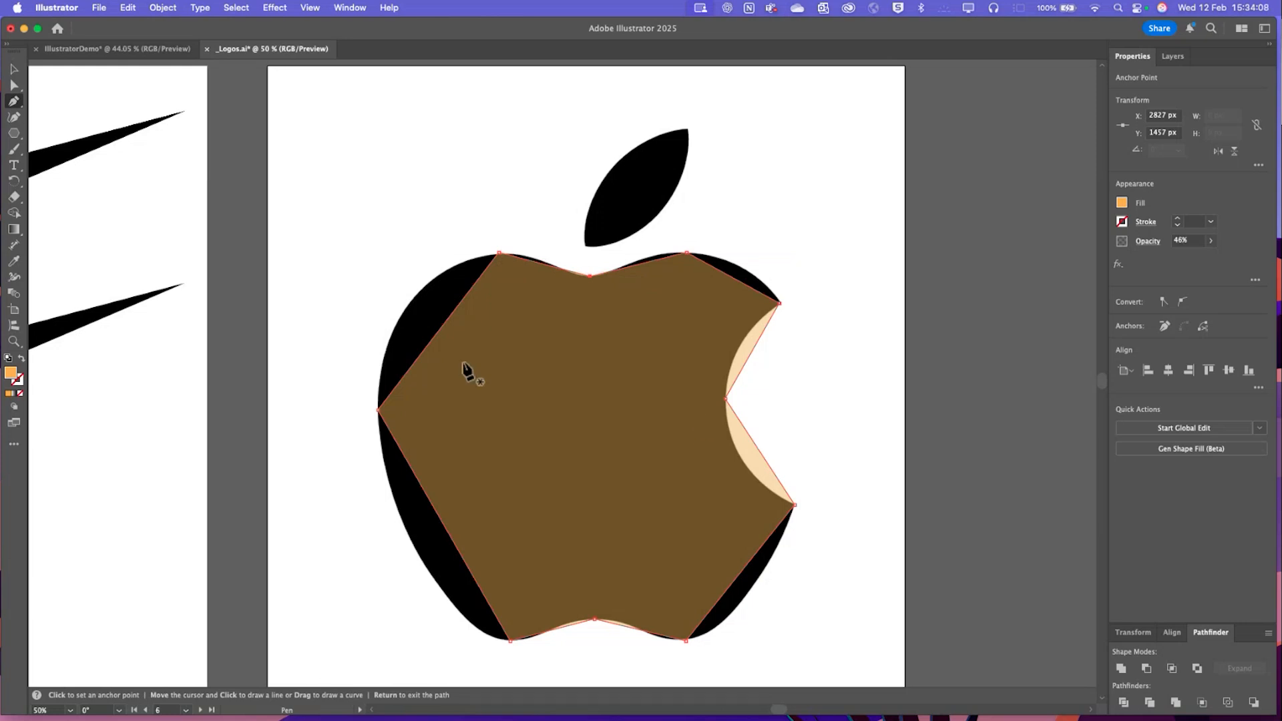
# Convert the left lobe, top dip and right lobe anchors of the apple trace to smooth points with the Curvature tool
pyautogui.click(16, 117)
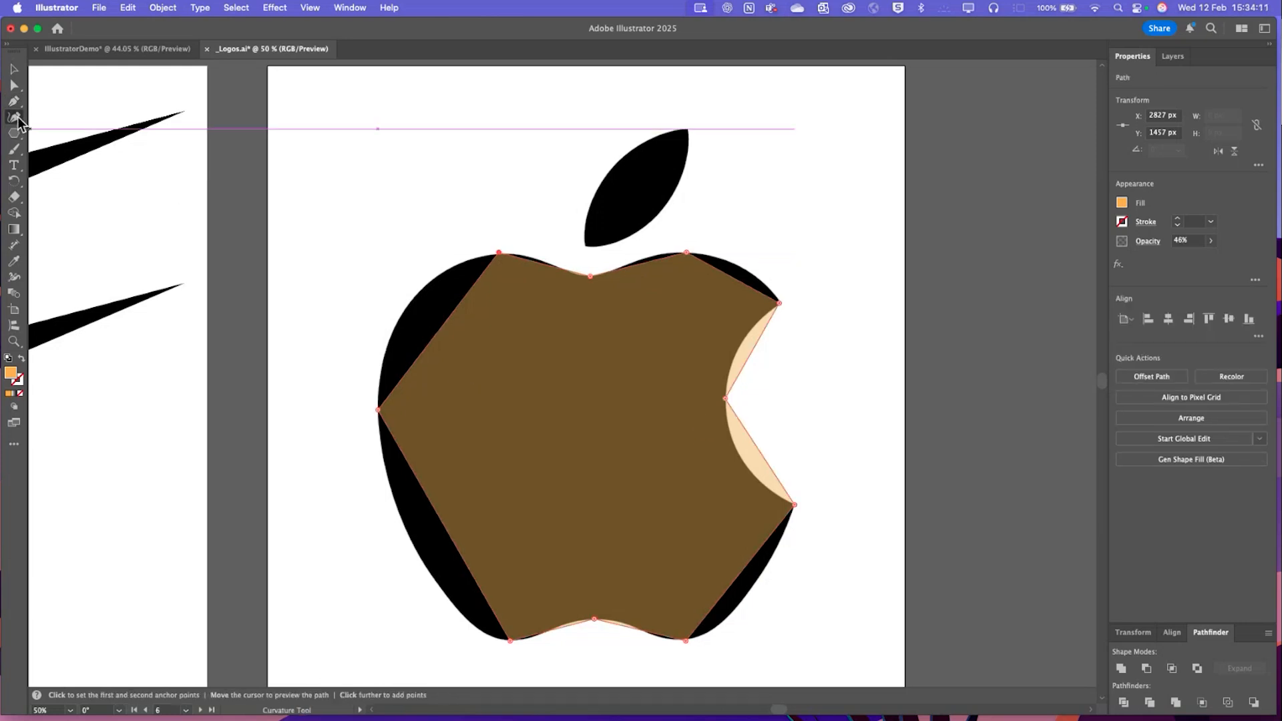
pyautogui.click(590, 276)
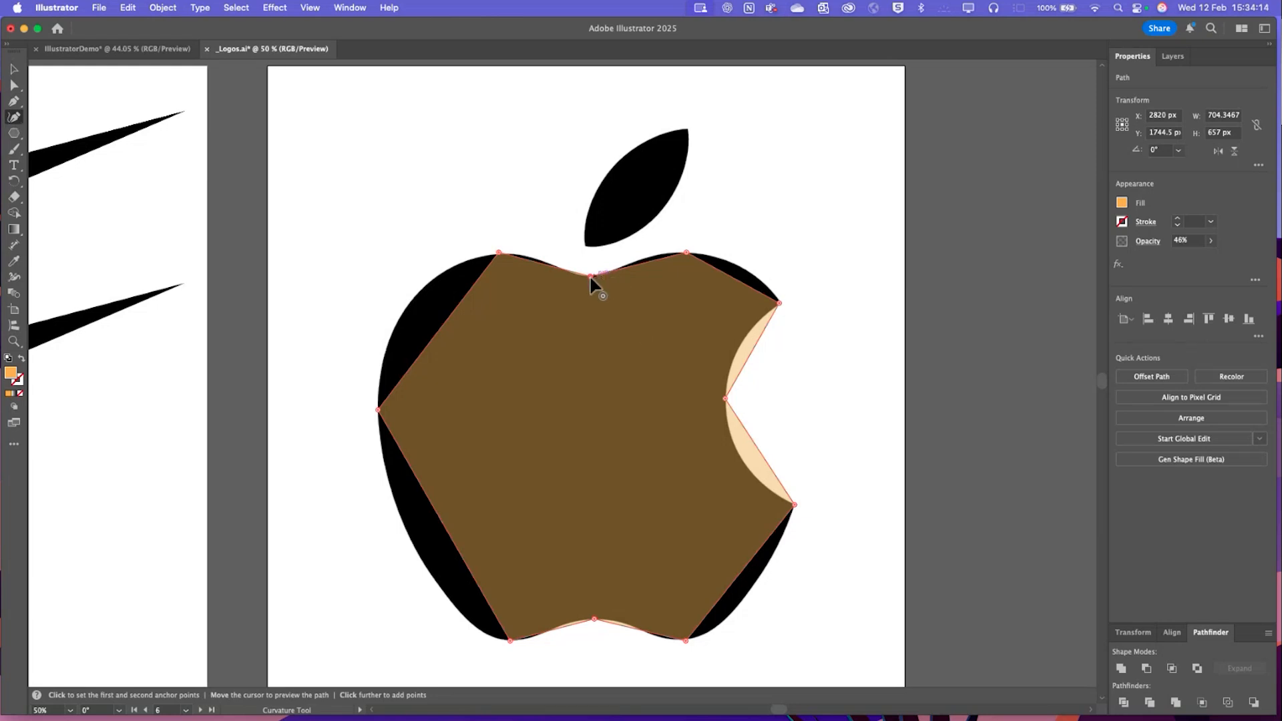
pyautogui.doubleClick(499, 252)
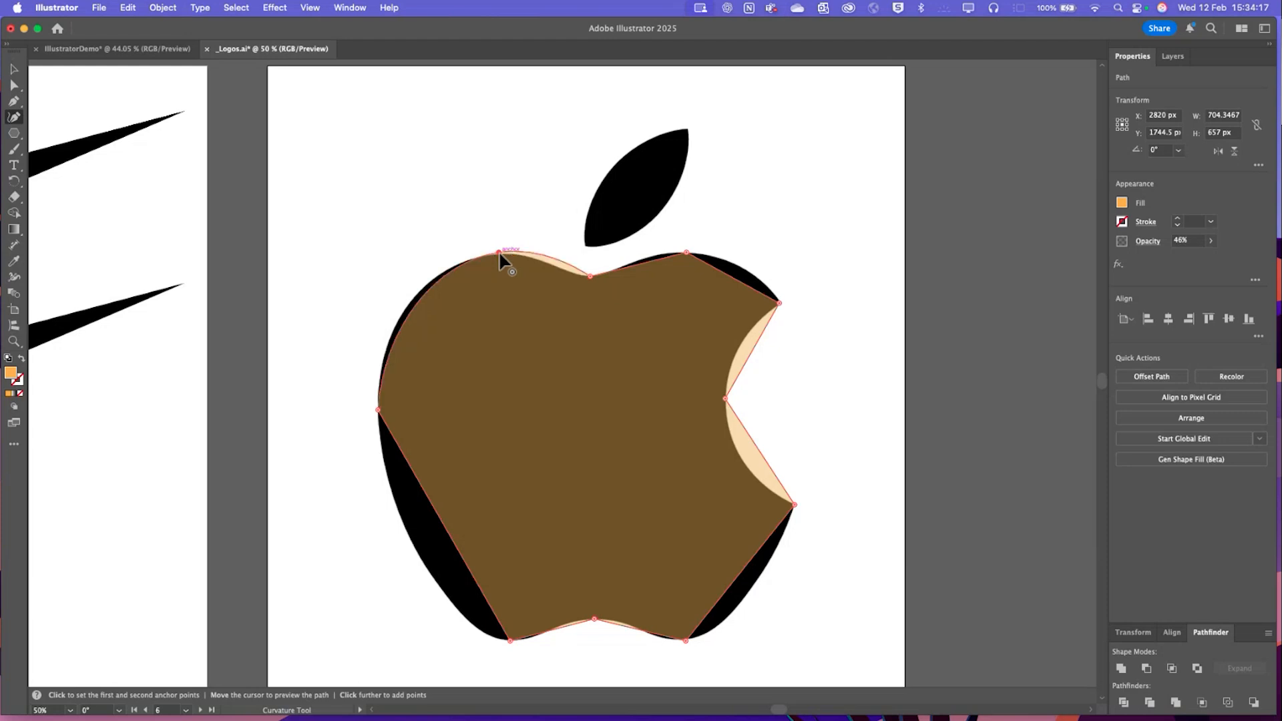
pyautogui.doubleClick(590, 275)
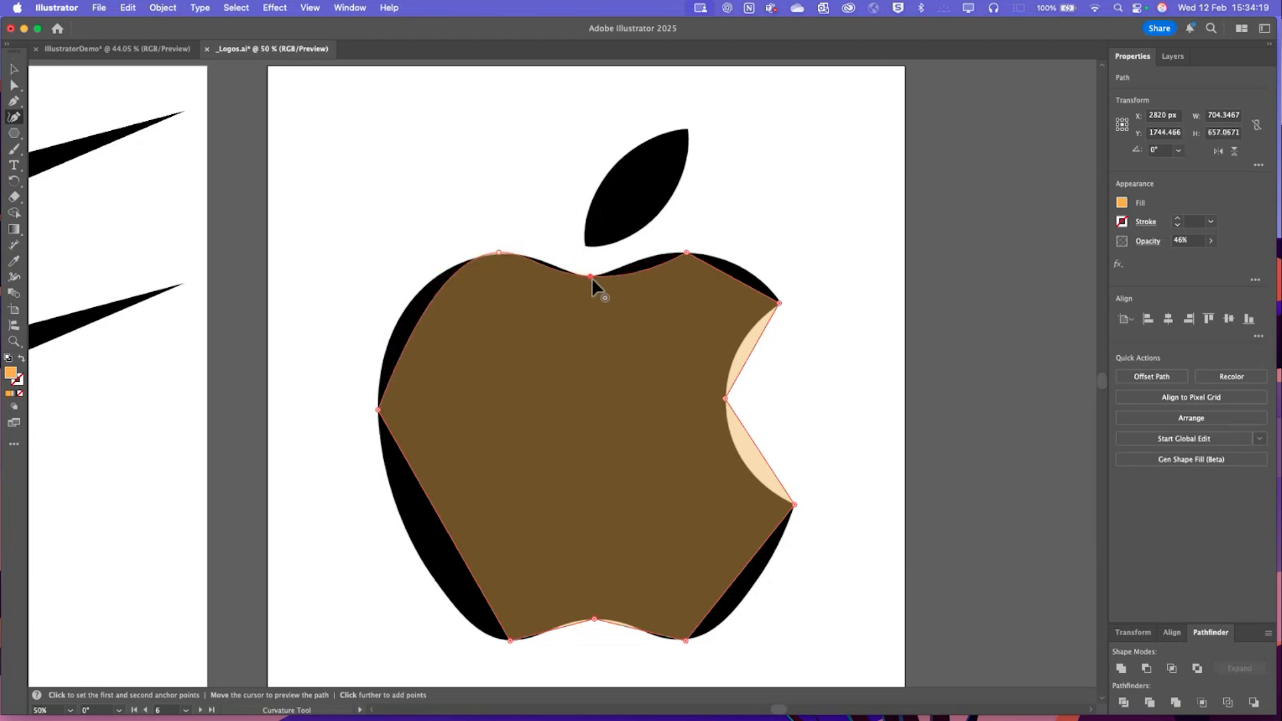
pyautogui.doubleClick(687, 252)
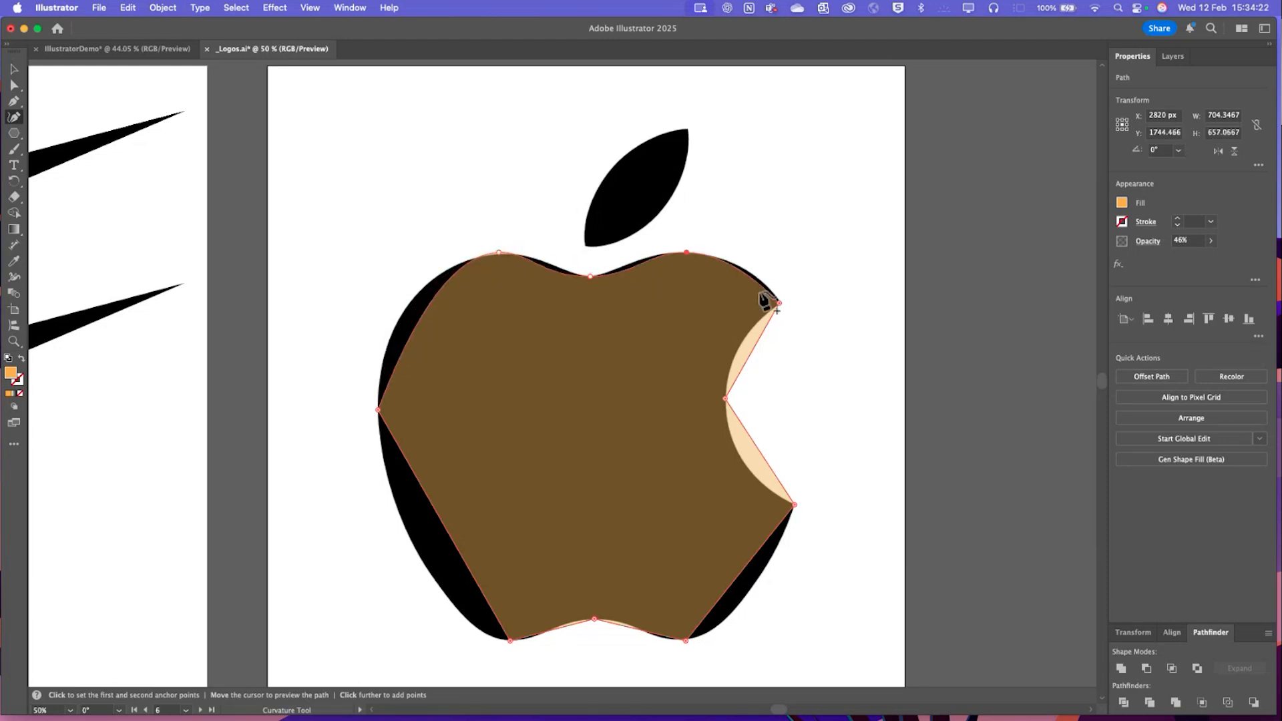
# Convert the anchors at the bite's middle, along the base and on the left side to smooth points
pyautogui.doubleClick(725, 399)
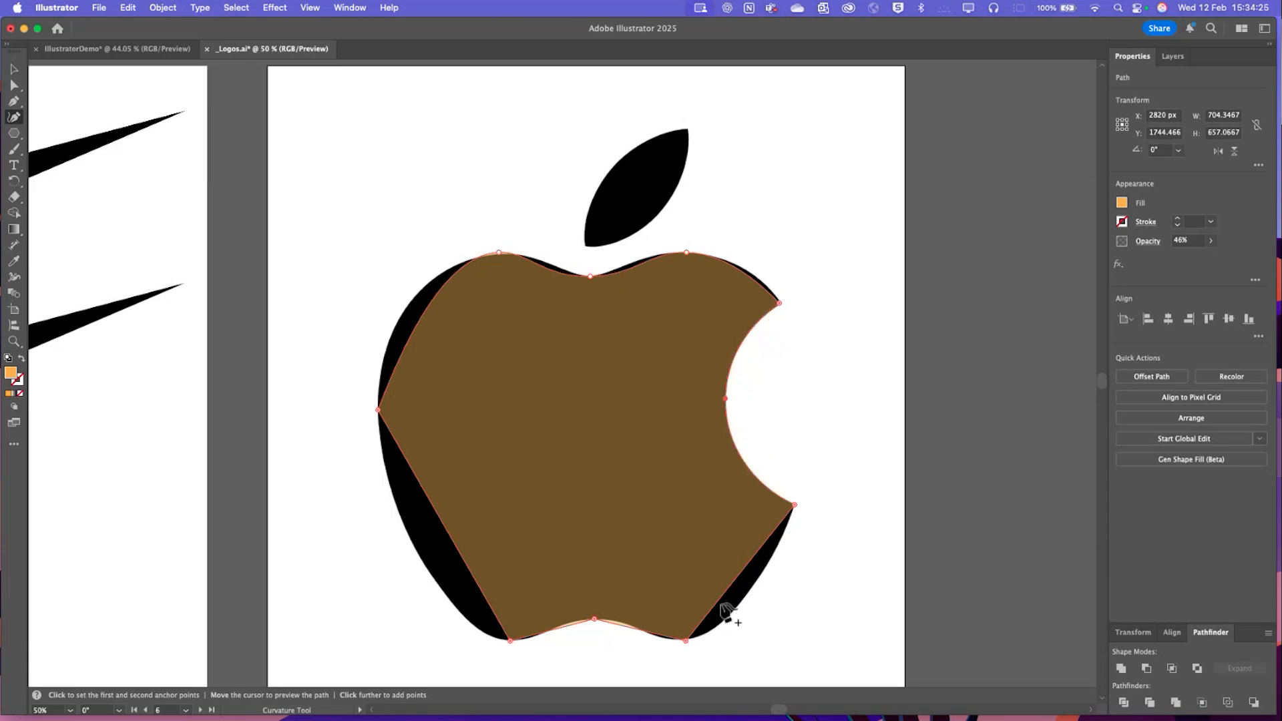
pyautogui.doubleClick(685, 639)
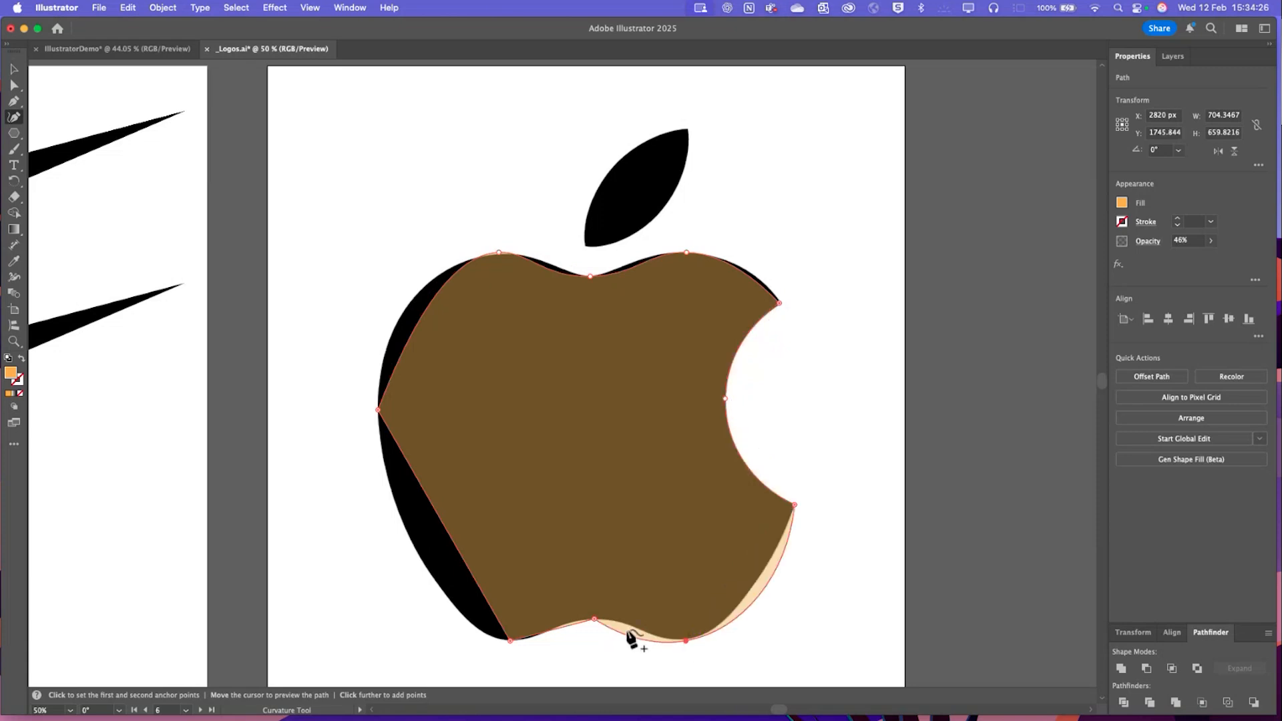
pyautogui.click(594, 620)
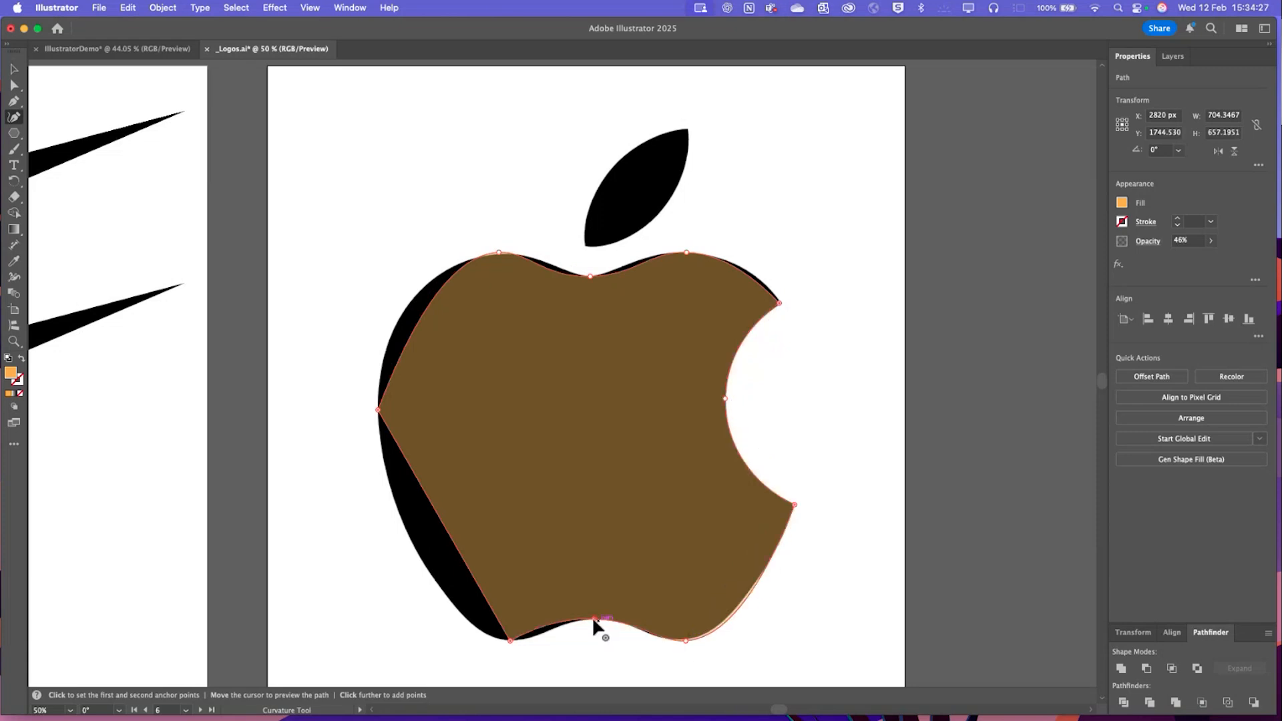
pyautogui.doubleClick(509, 641)
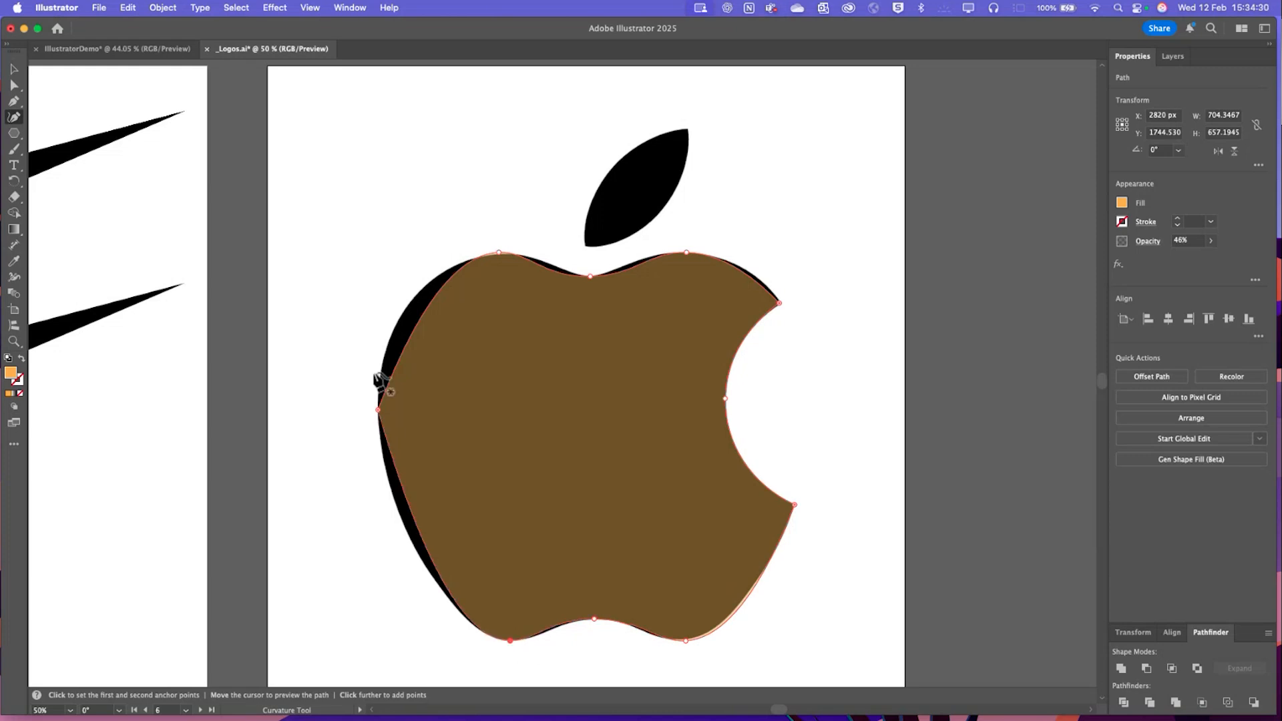
pyautogui.doubleClick(378, 410)
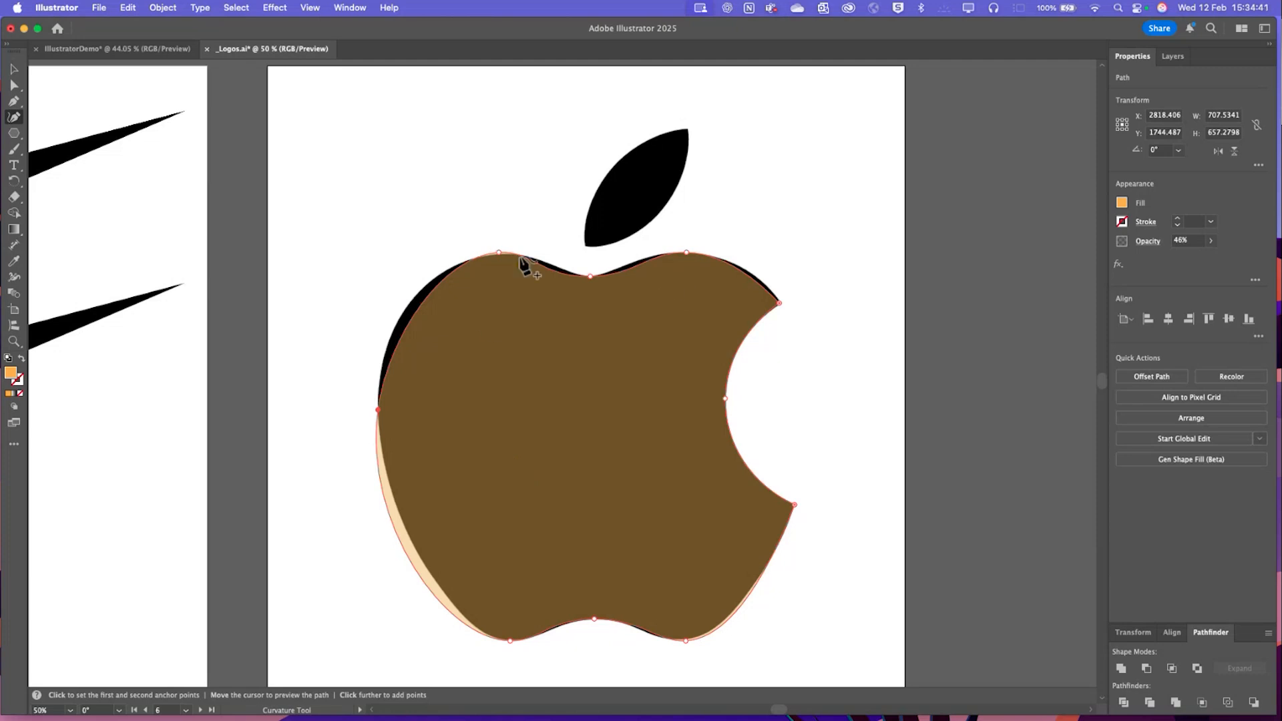
# Move the apple trace's leftmost anchor up to about Y 1628 px with the Direct Selection tool so the left curve follows the reference
pyautogui.click(18, 84)
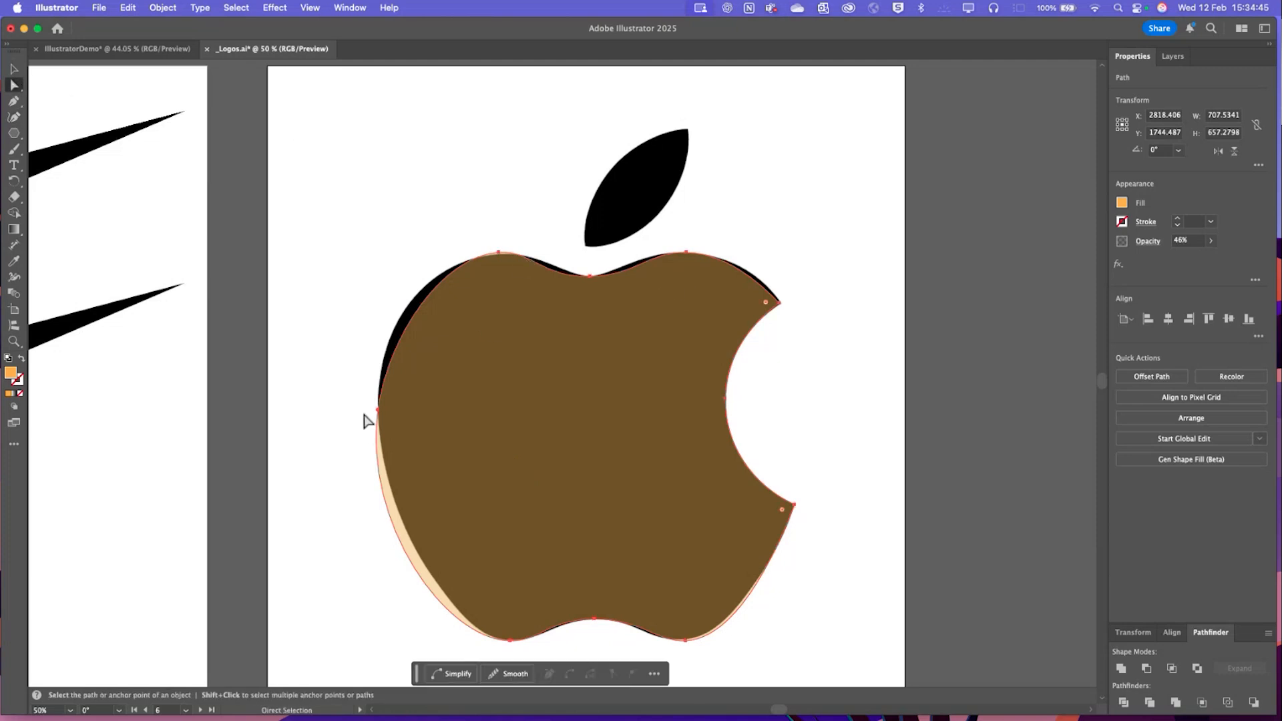
pyautogui.moveTo(377, 414)
pyautogui.mouseDown()
pyautogui.moveTo(378, 398)
pyautogui.moveTo(382, 415)
pyautogui.mouseUp()
pyautogui.click(378, 410)
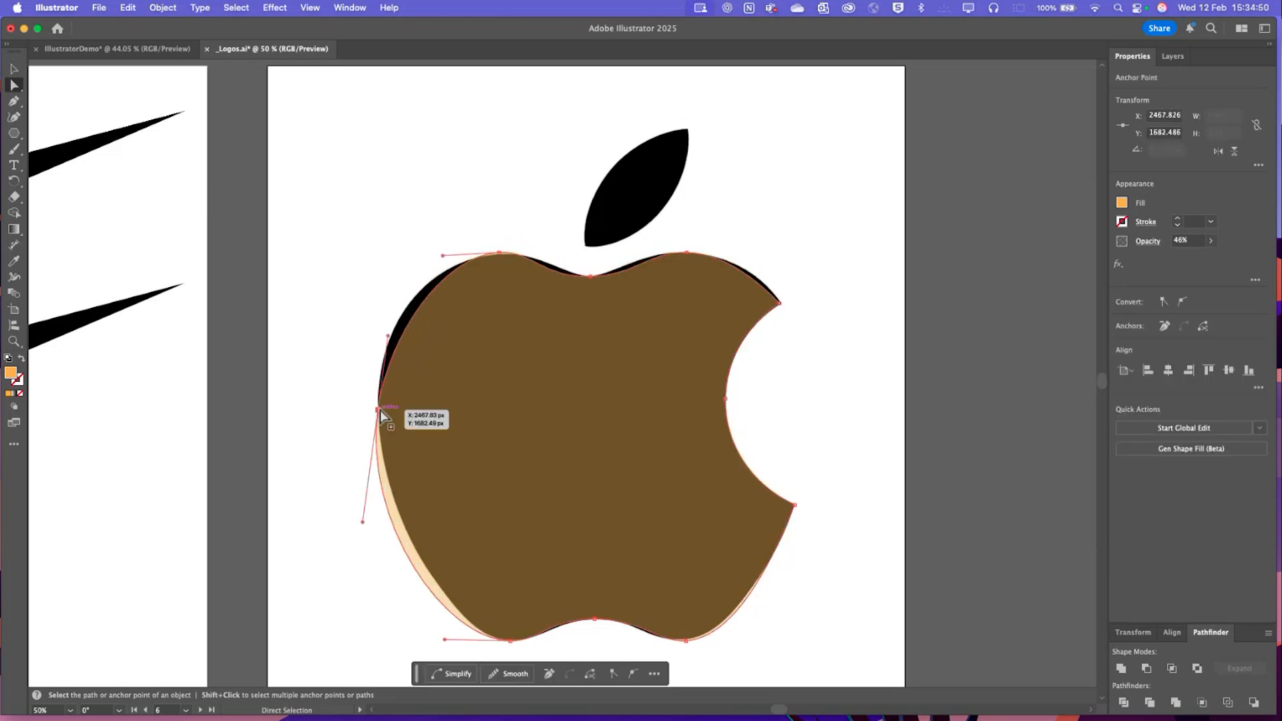
pyautogui.moveTo(379, 410); pyautogui.dragTo(379, 379)
pyautogui.click(320, 315)
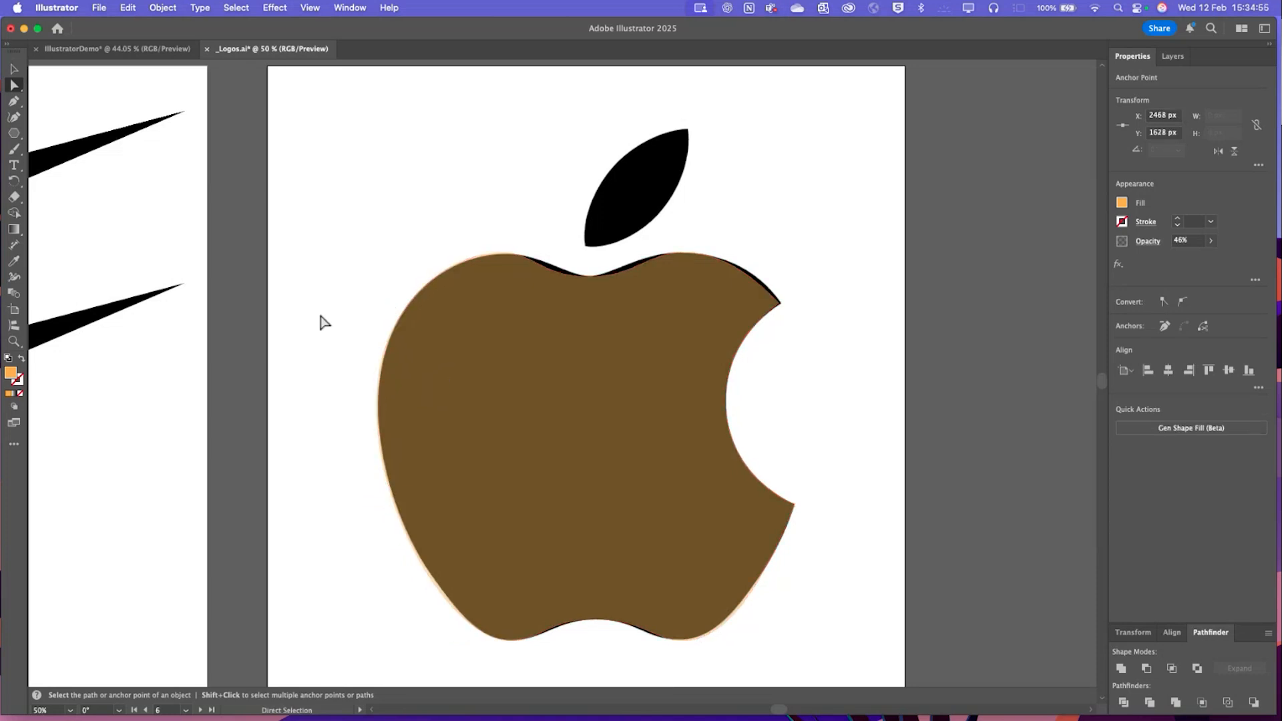
# Draw a closed freeform practice shape with the Curvature tool in the empty area above the apple's left lobe
pyautogui.click(14, 118)
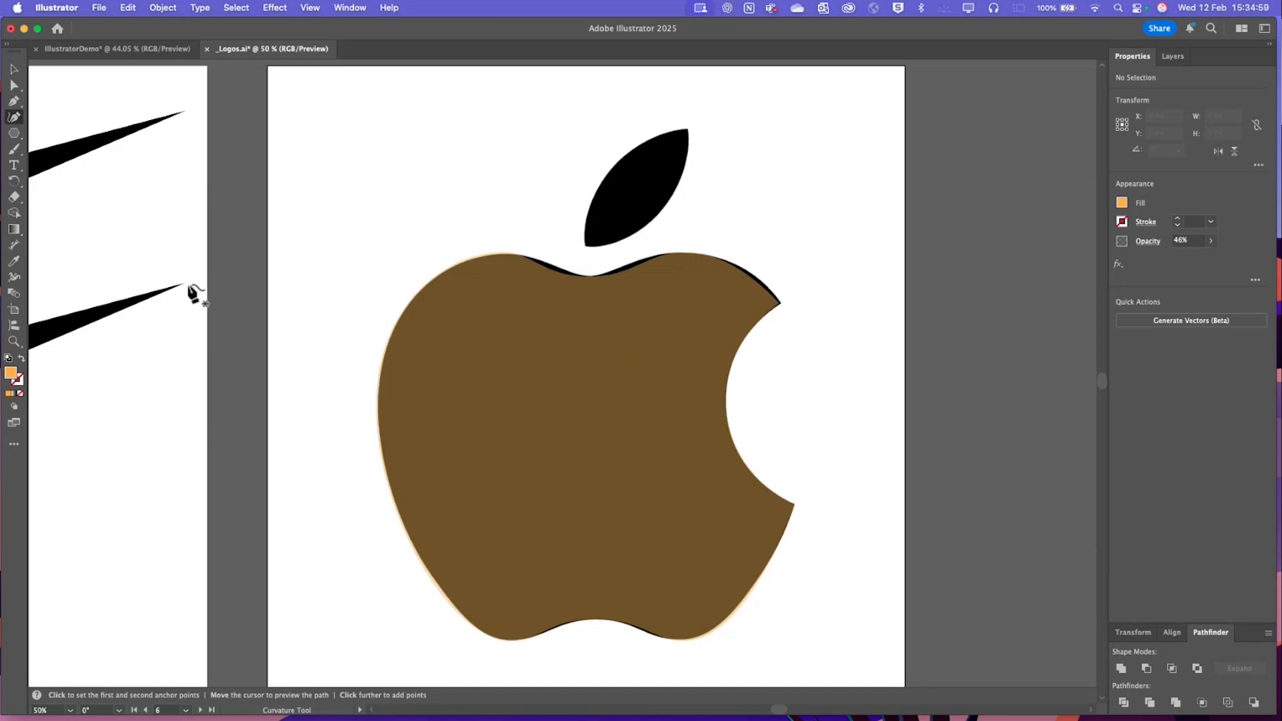
pyautogui.click(329, 163)
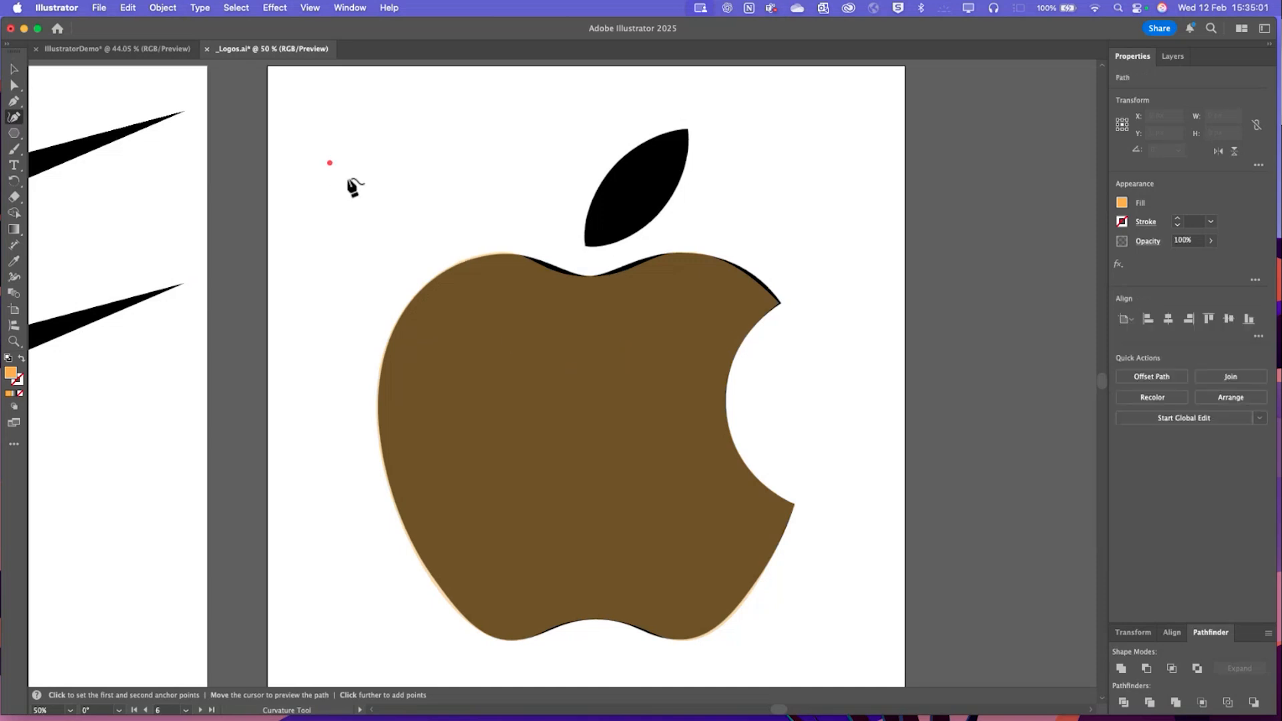
pyautogui.click(444, 157)
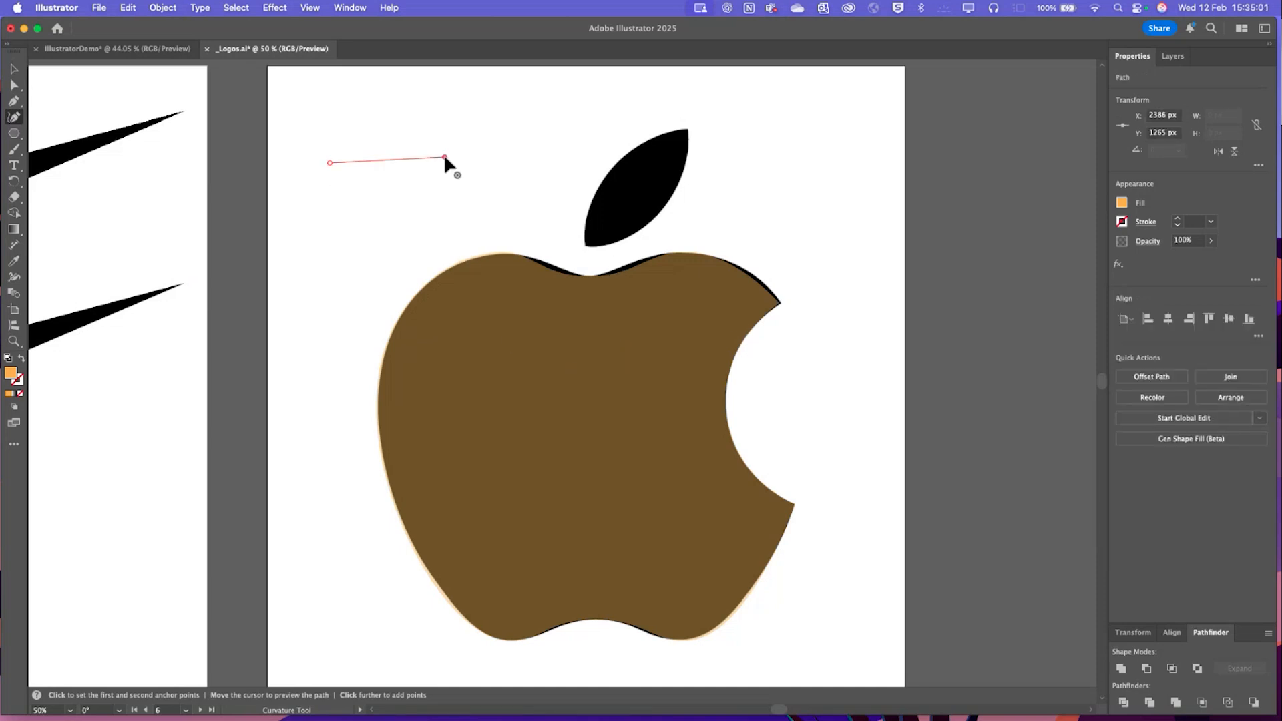
pyautogui.click(447, 97)
pyautogui.click(356, 100)
pyautogui.click(441, 196)
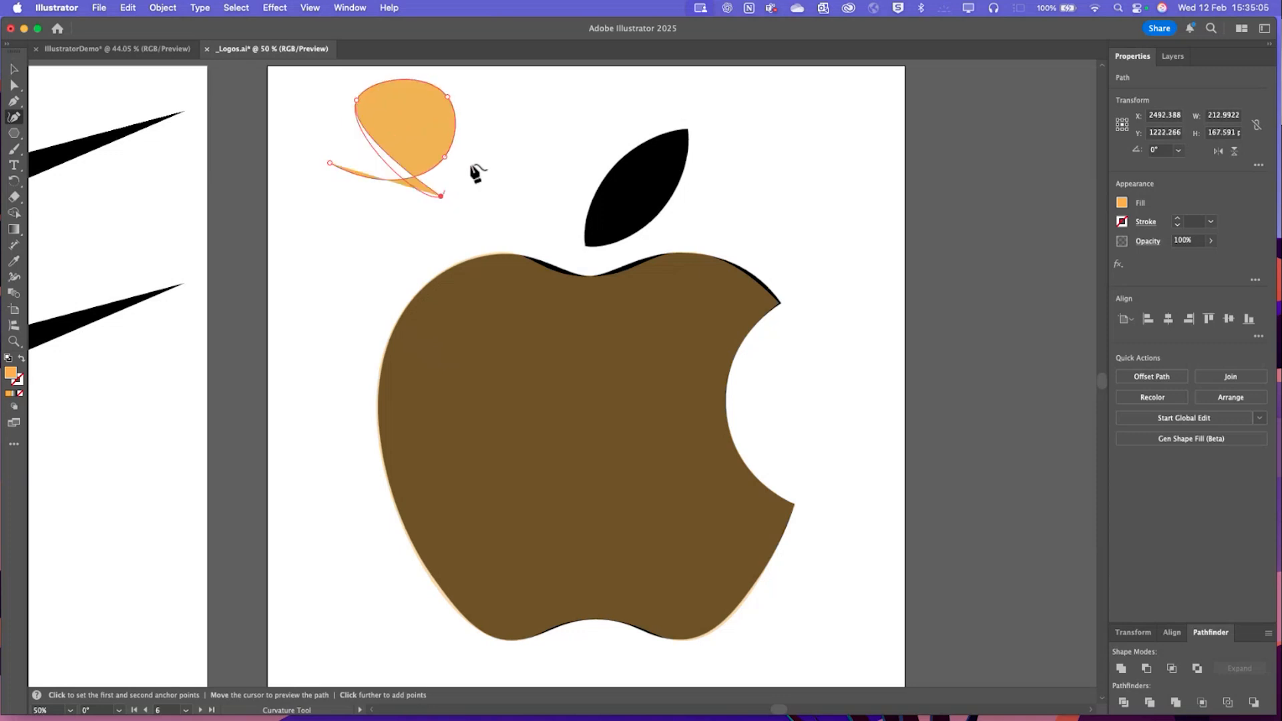
pyautogui.click(479, 139)
pyautogui.click(338, 120)
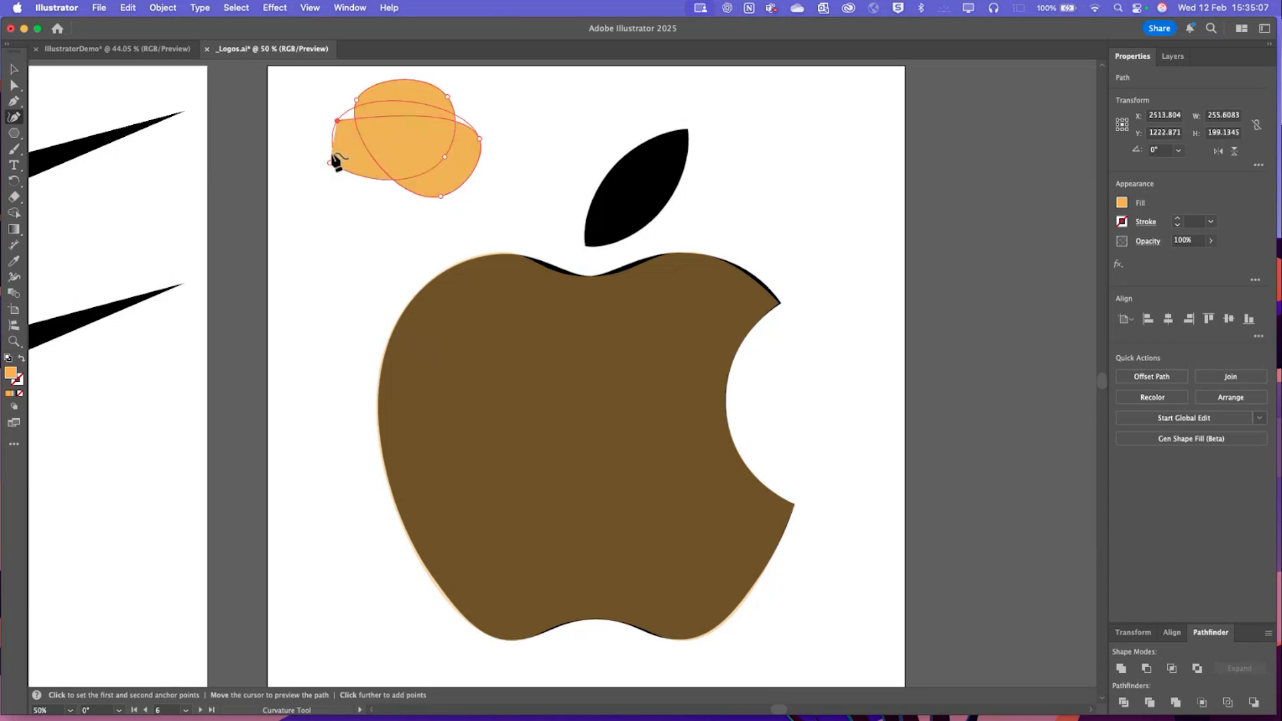
pyautogui.click(329, 163)
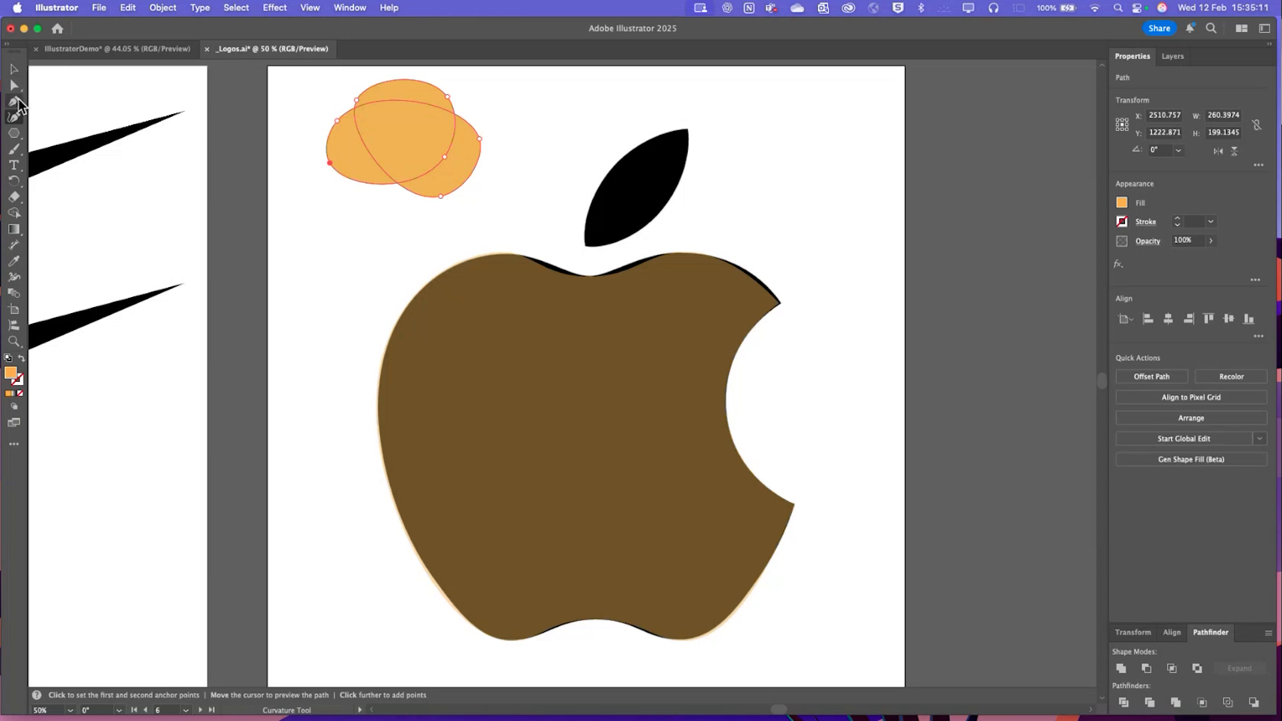
# Delete the orange practice shape above the apple
pyautogui.click(13, 68)
pyautogui.moveTo(404, 135); pyautogui.dragTo(404, 154)
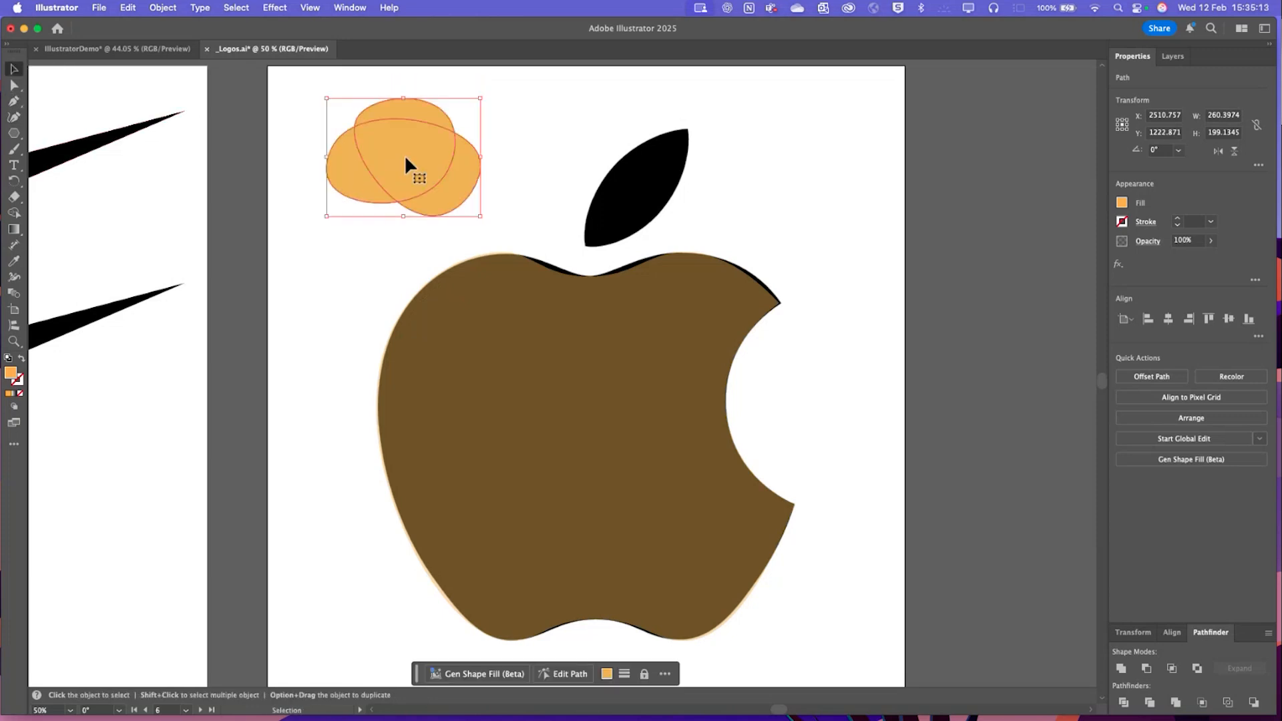
pyautogui.press('Delete')
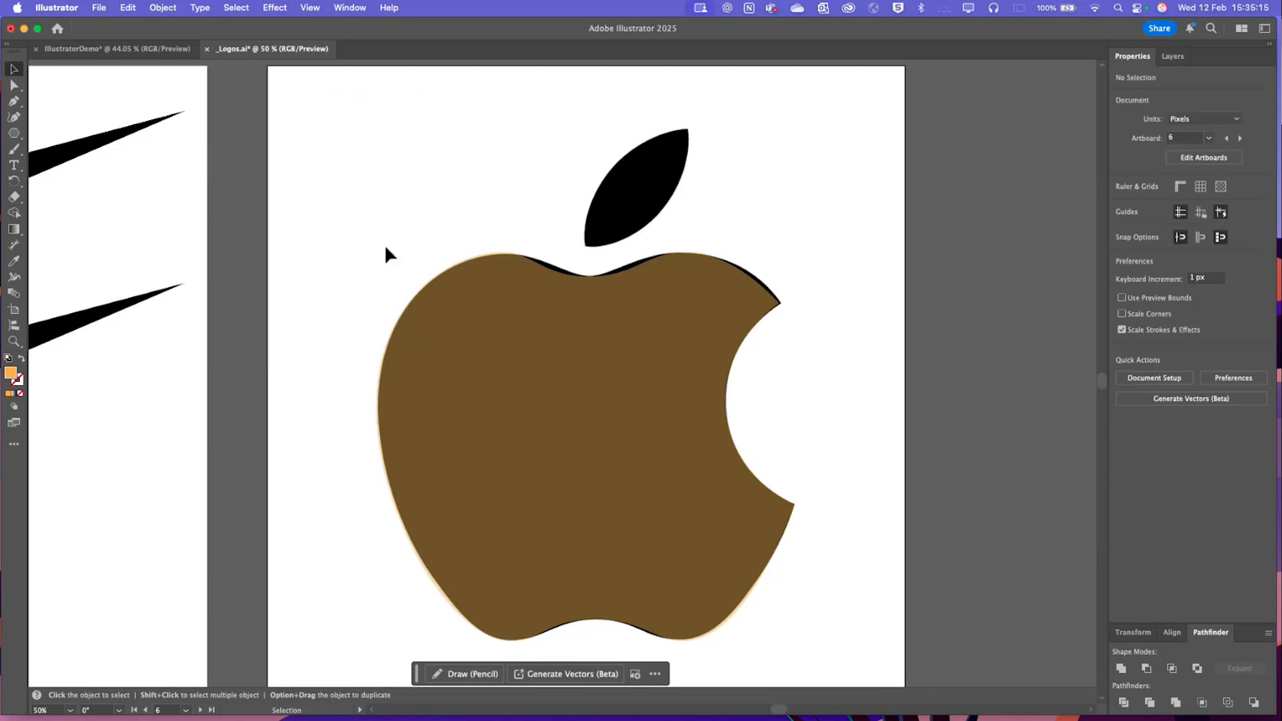
# Check the finished apple body trace and bring the Google logo artboard into view
pyautogui.scroll(-1, 577, 422)
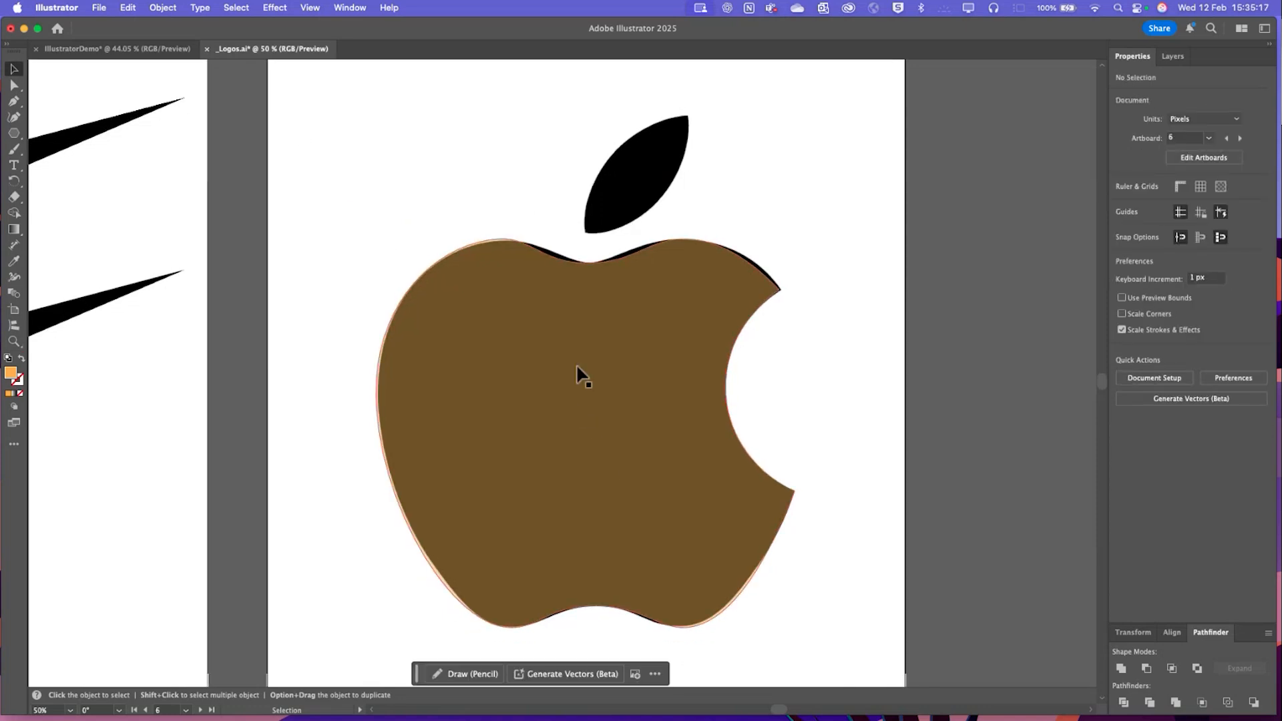
pyautogui.click(634, 467)
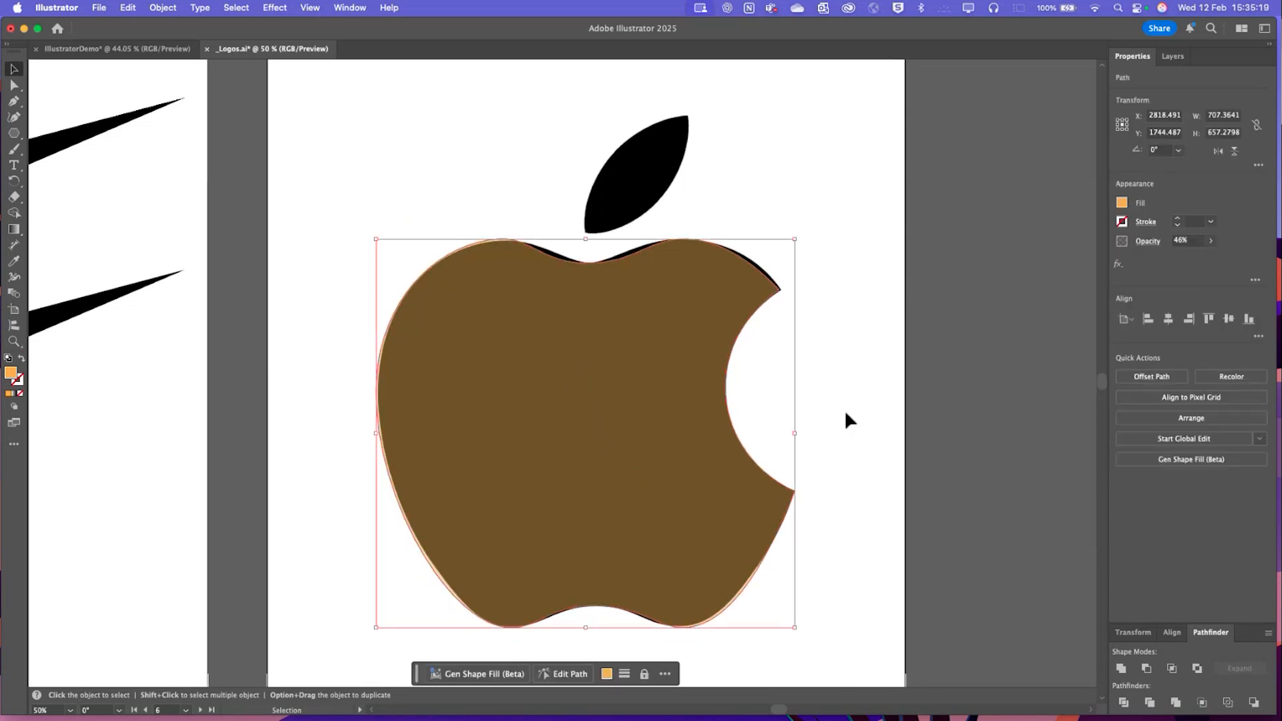
pyautogui.scroll(-15, 883, 428)
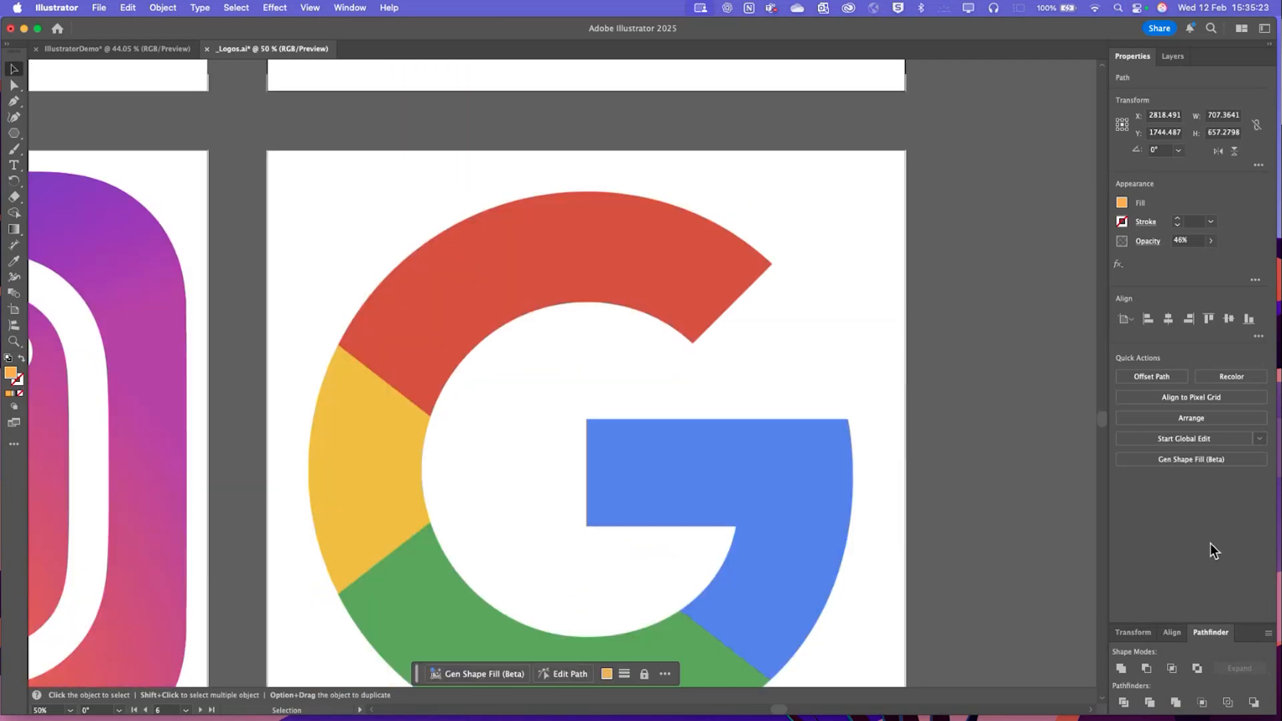
# Look over the apple trace and the Google logo, and bring the Instagram logo's artboard into view
pyautogui.scroll(-2, 972, 534)
pyautogui.scroll(15, 973, 533)
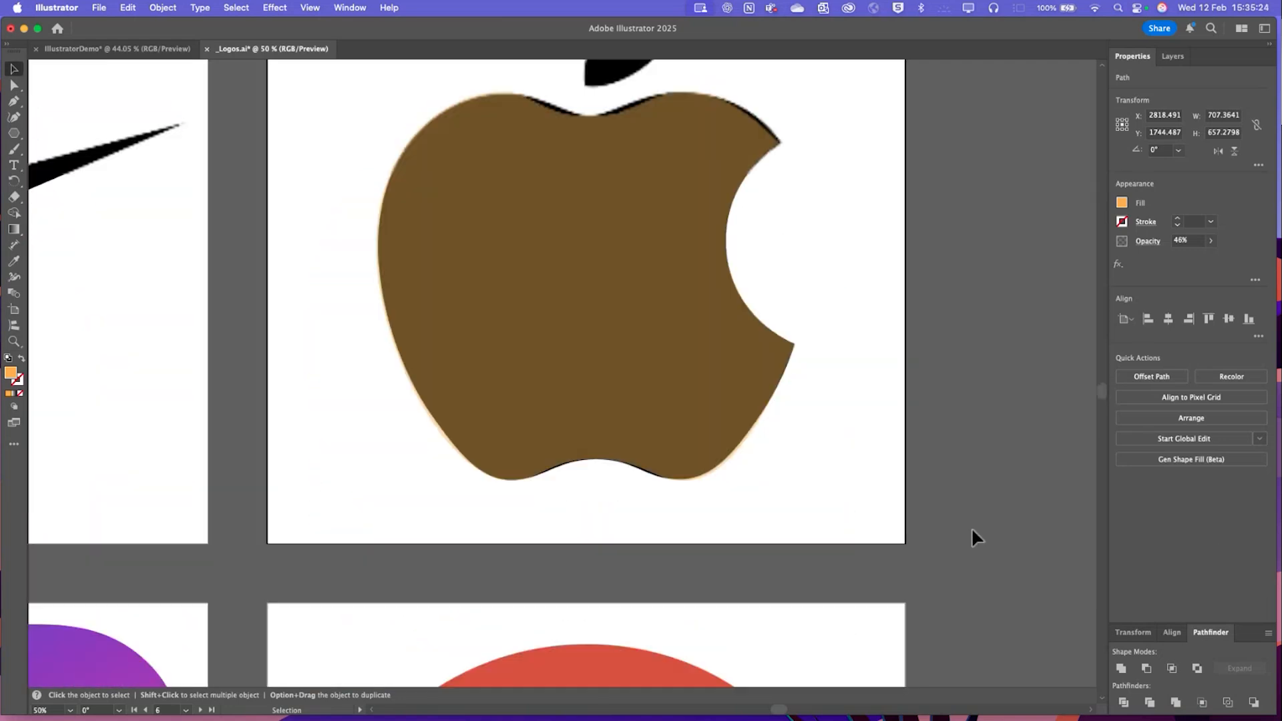
pyautogui.scroll(-1, 978, 538)
pyautogui.scroll(-10, 838, 518)
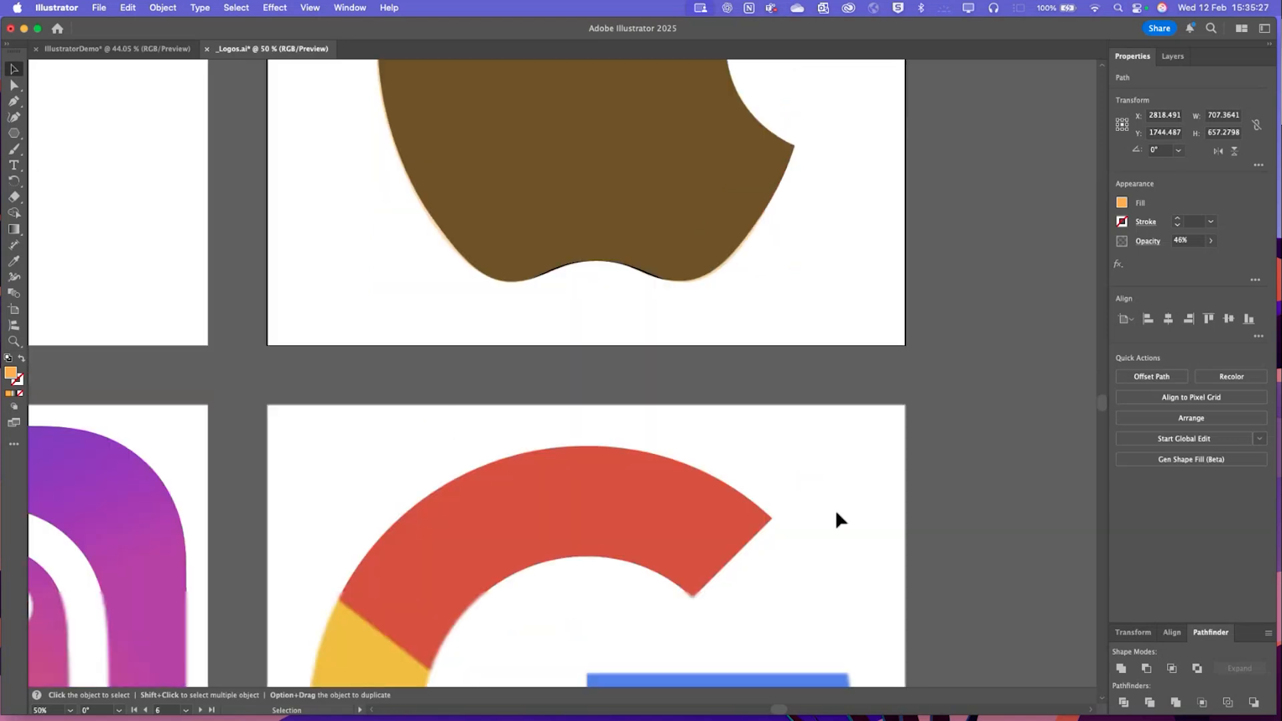
pyautogui.scroll(-1, 839, 518)
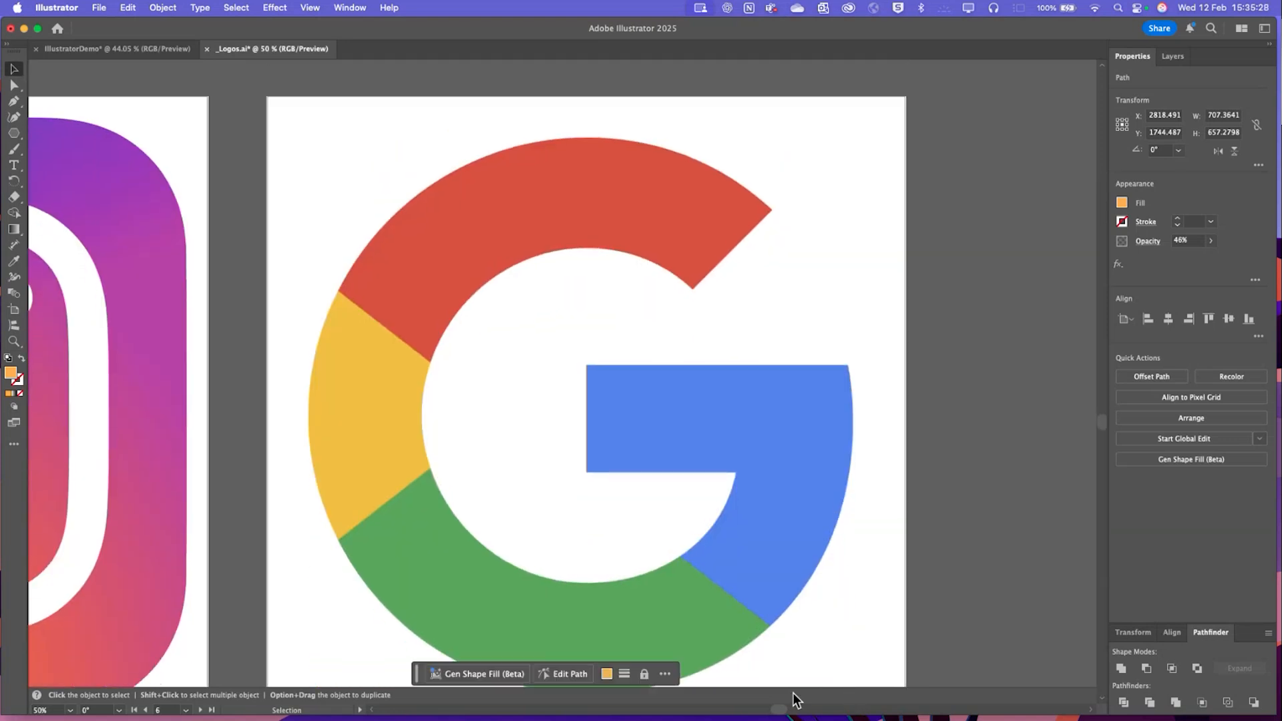
pyautogui.moveTo(782, 709); pyautogui.dragTo(730, 709)
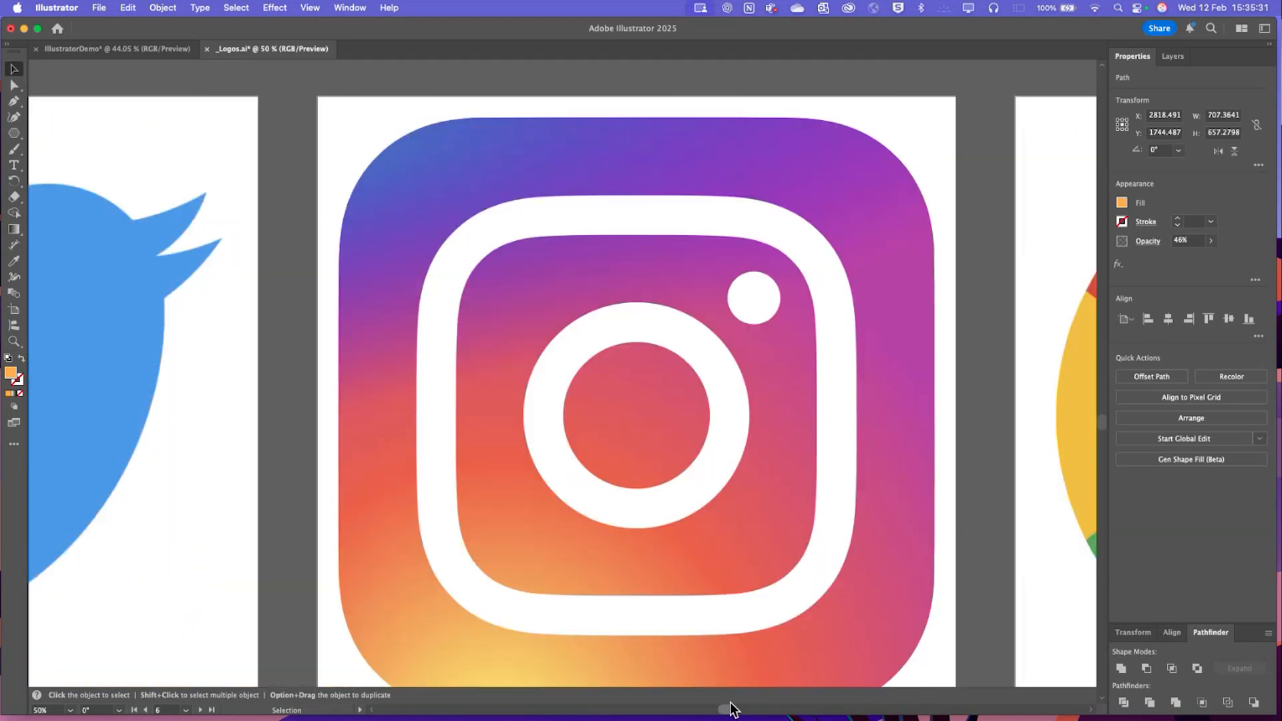
pyautogui.scroll(3, 829, 606)
pyautogui.scroll(-3, 826, 597)
pyautogui.scroll(-3, 825, 595)
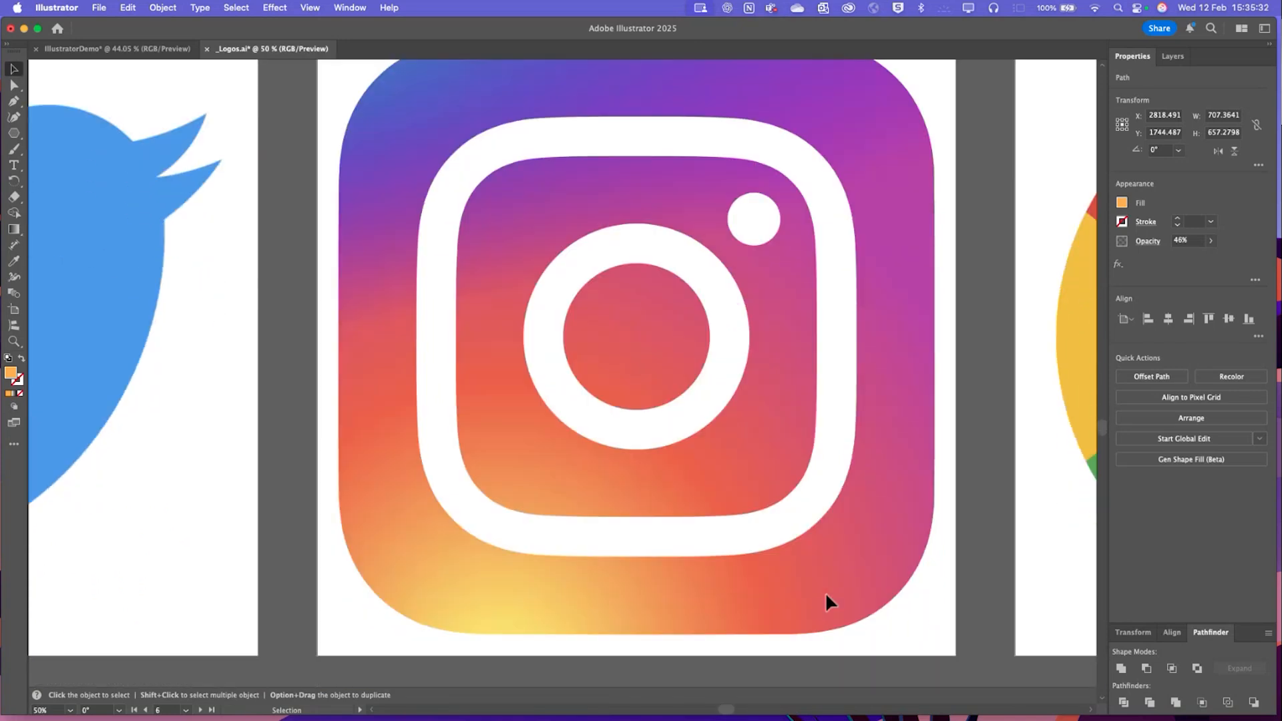
pyautogui.scroll(1, 820, 598)
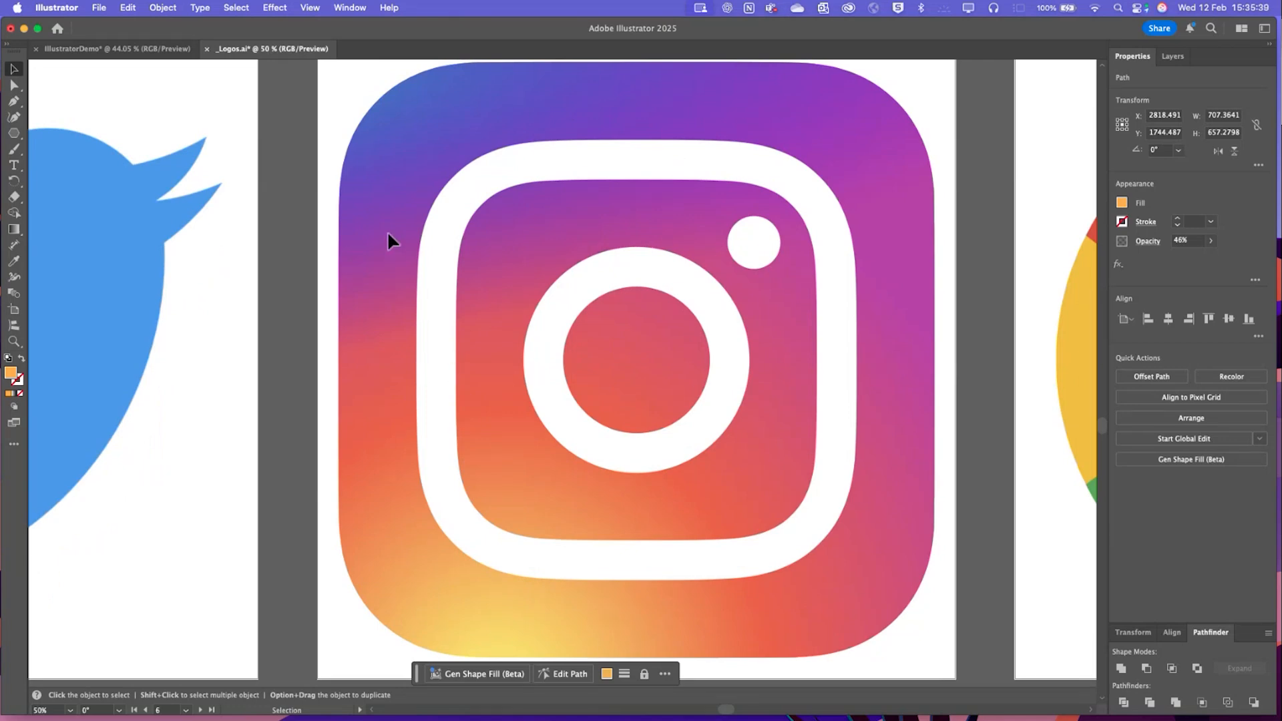
pyautogui.scroll(-1, 387, 231)
pyautogui.scroll(2, 390, 226)
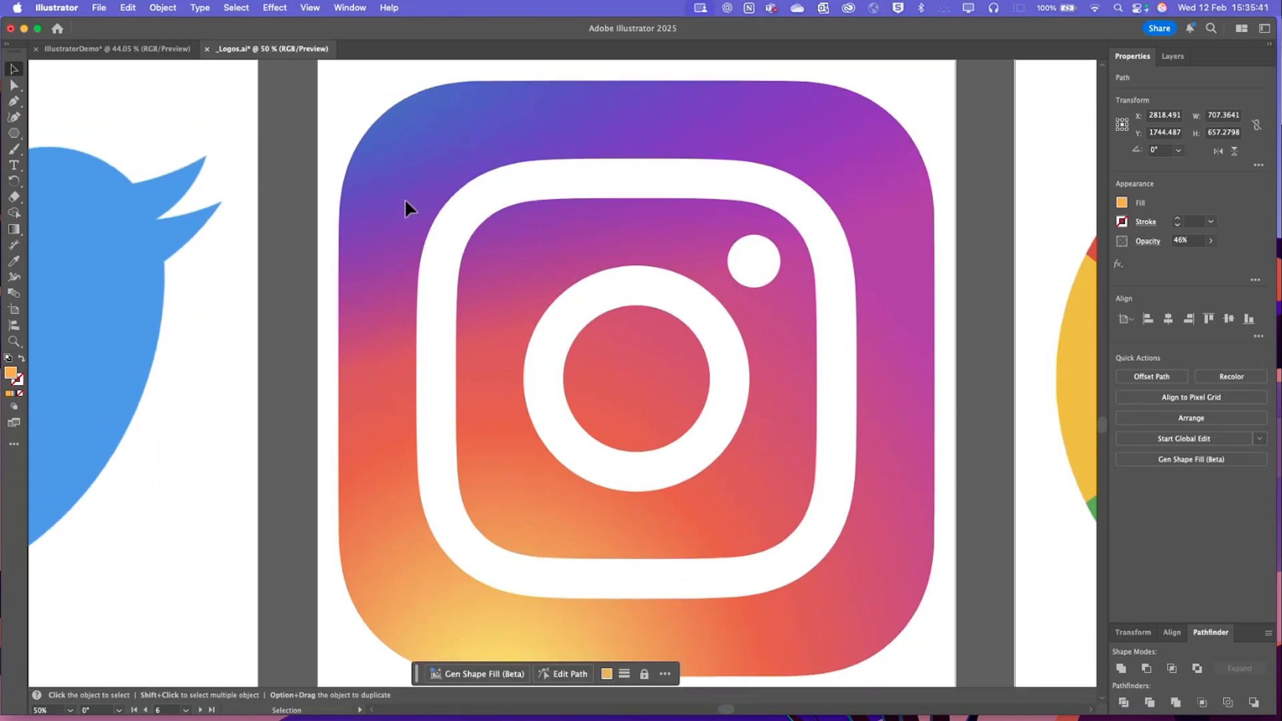
# Draw a 506 px square with the Rectangle tool and move it beside the Instagram logo, to about X 875, Y 2795 px
pyautogui.click(17, 134)
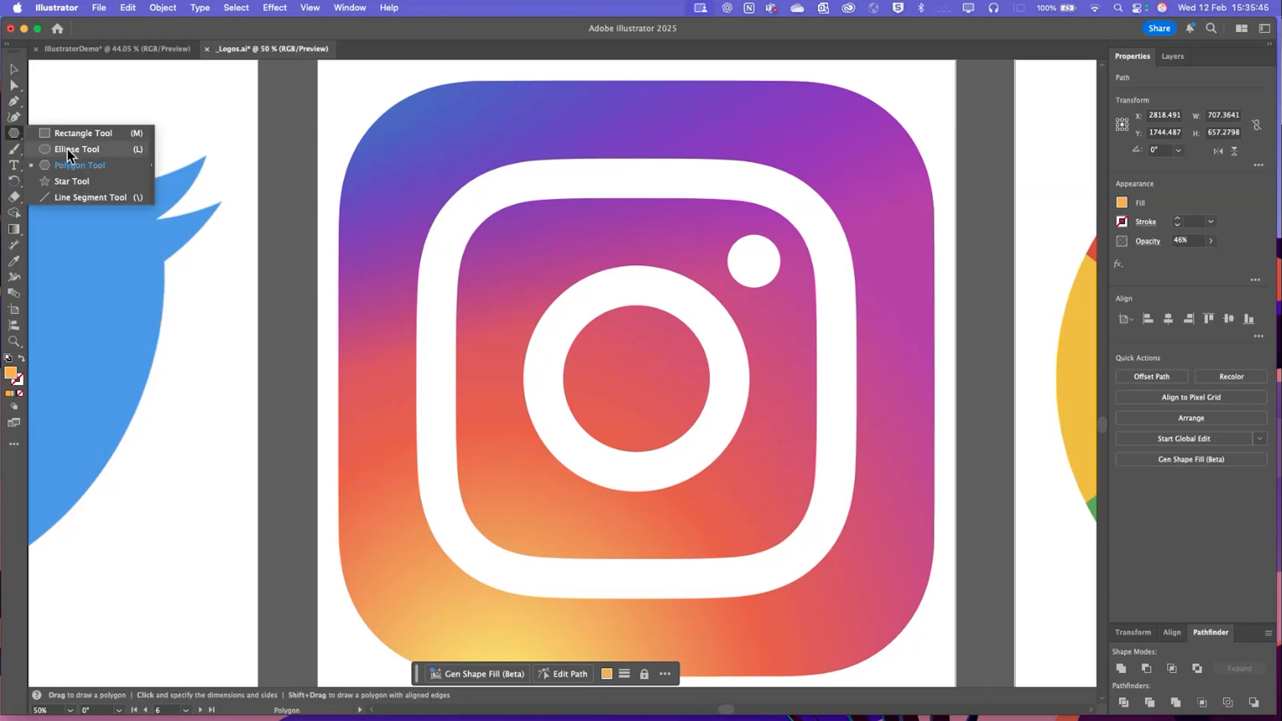
pyautogui.click(73, 135)
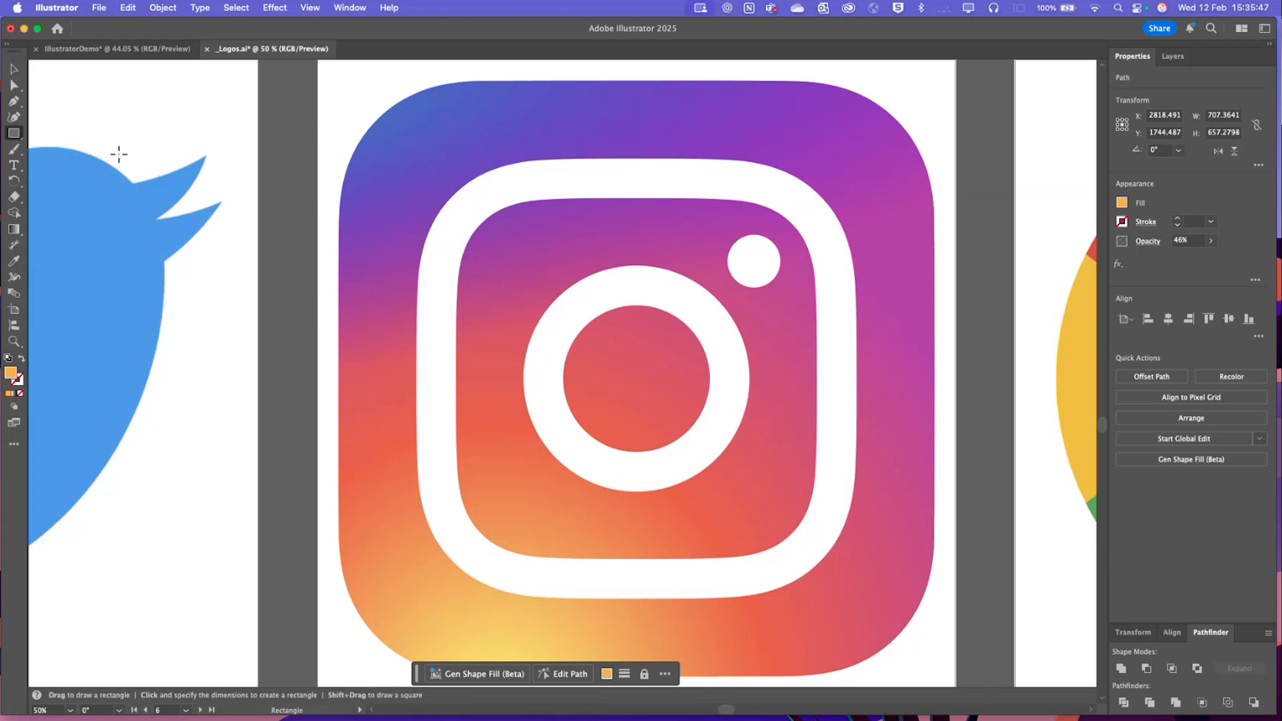
pyautogui.moveTo(148, 127); pyautogui.dragTo(447, 427)
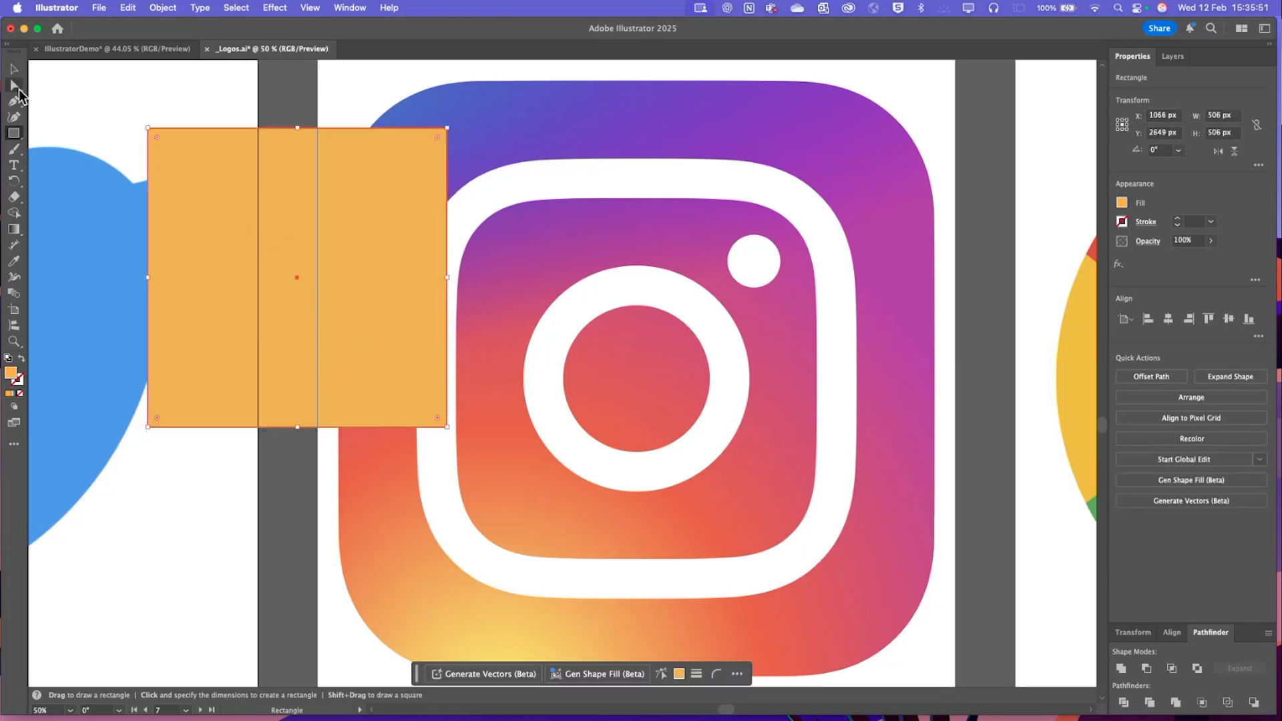
pyautogui.click(14, 70)
pyautogui.moveTo(353, 242); pyautogui.dragTo(252, 333)
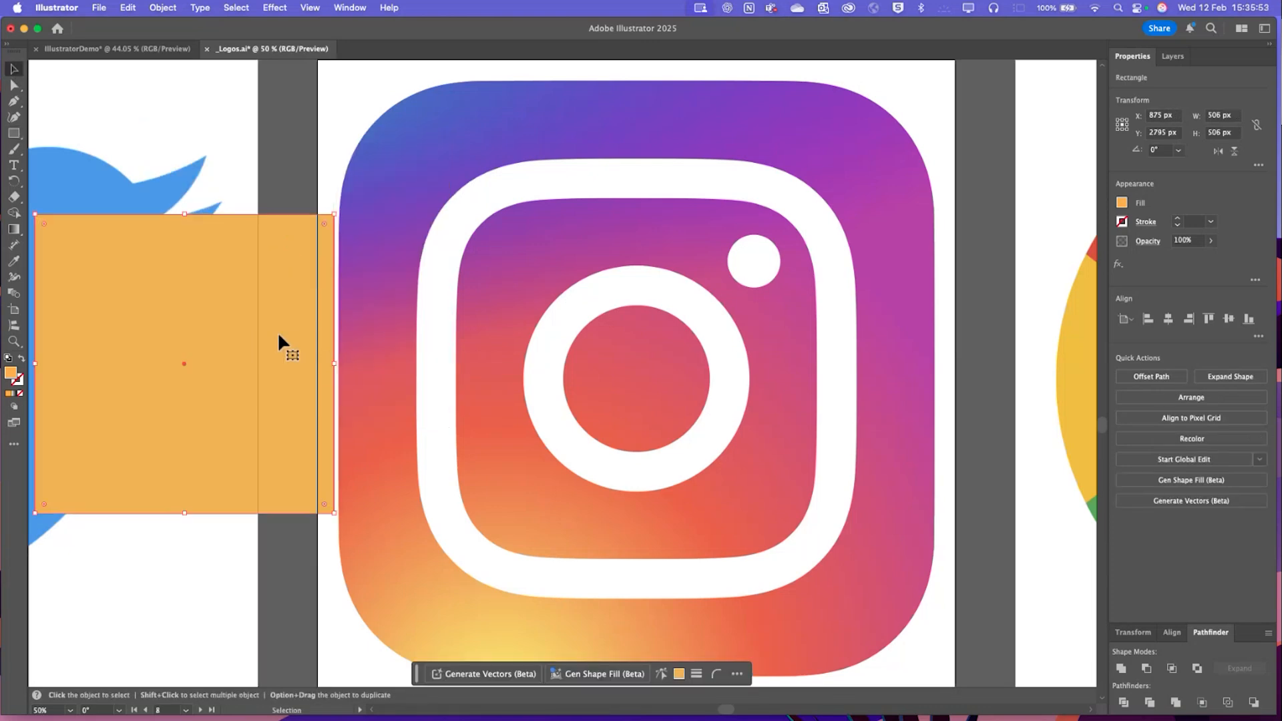
# Change the square's fill to a freeform gradient in Points mode
pyautogui.click(1122, 203)
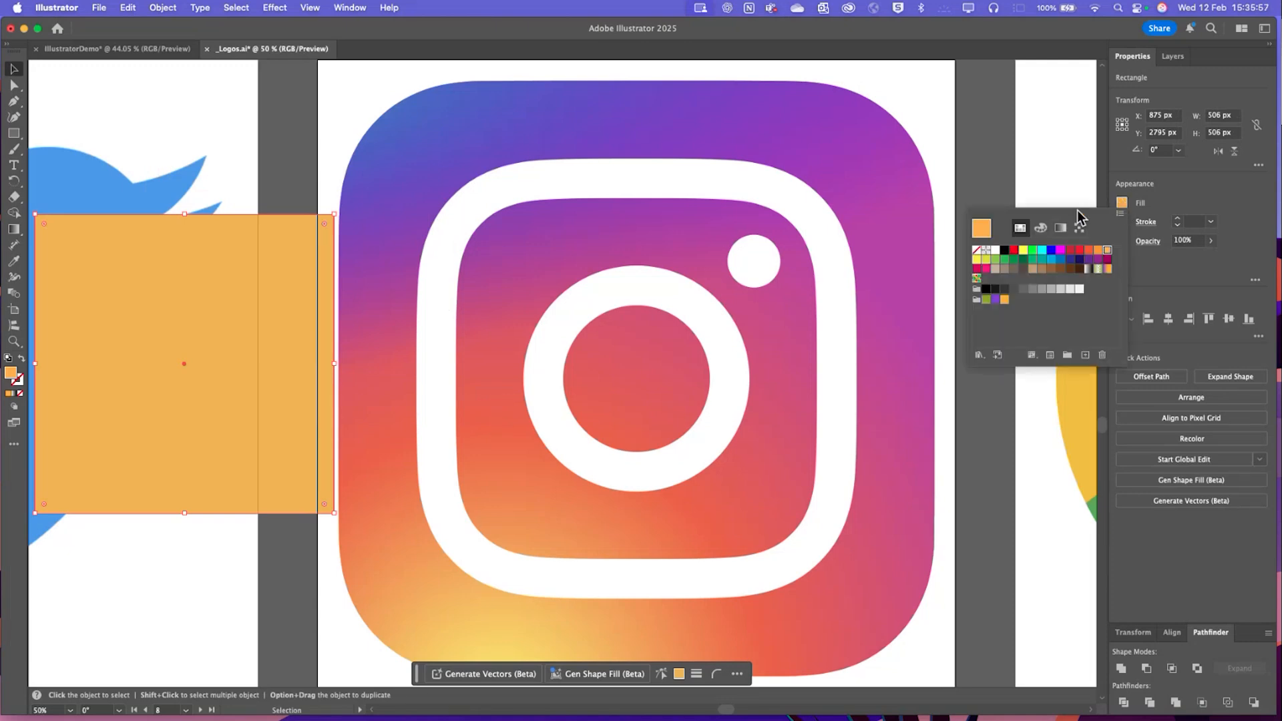
pyautogui.click(1060, 229)
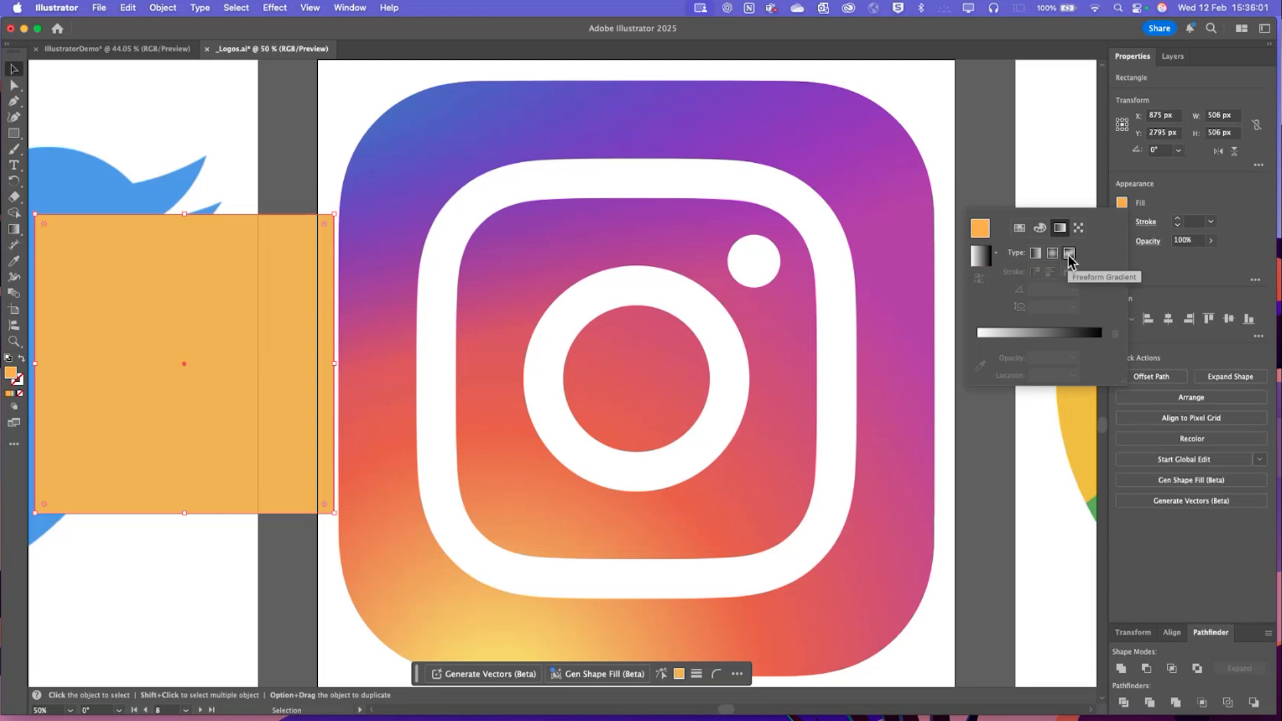
pyautogui.click(1069, 254)
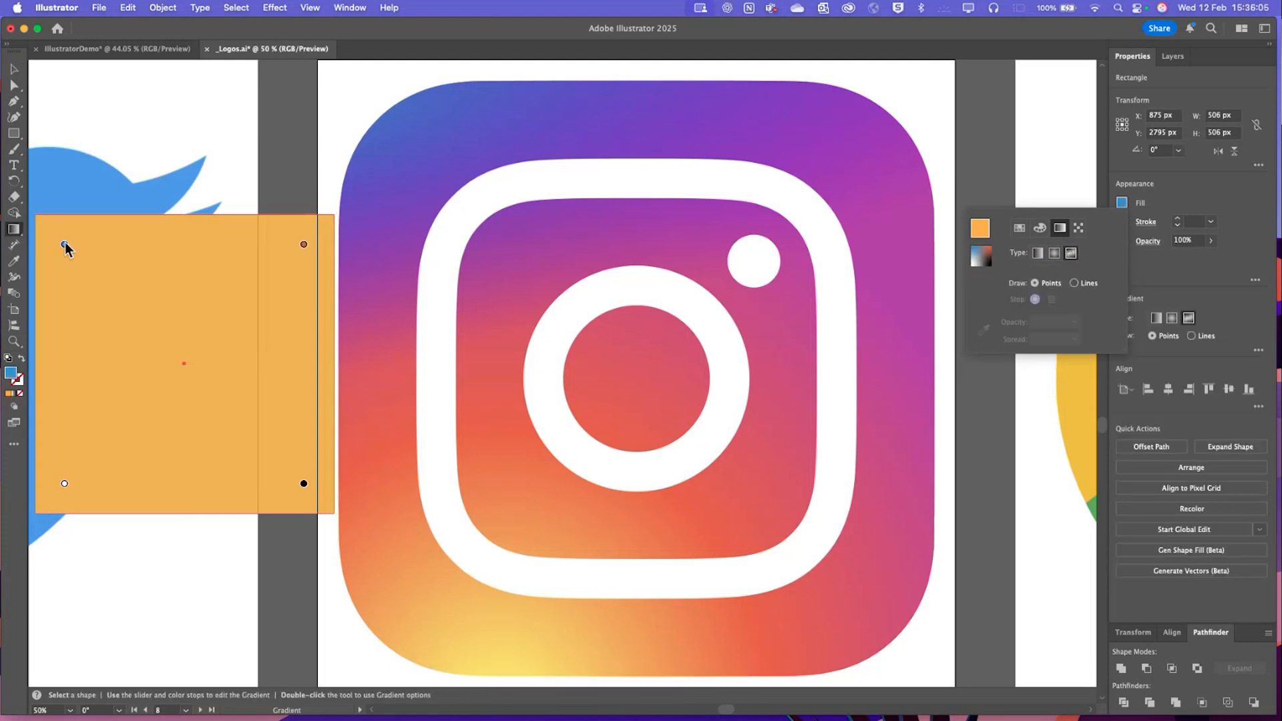
# Move the freeform gradient's four corner color stops slightly inward from the square's corners
pyautogui.moveTo(65, 247); pyautogui.dragTo(80, 269)
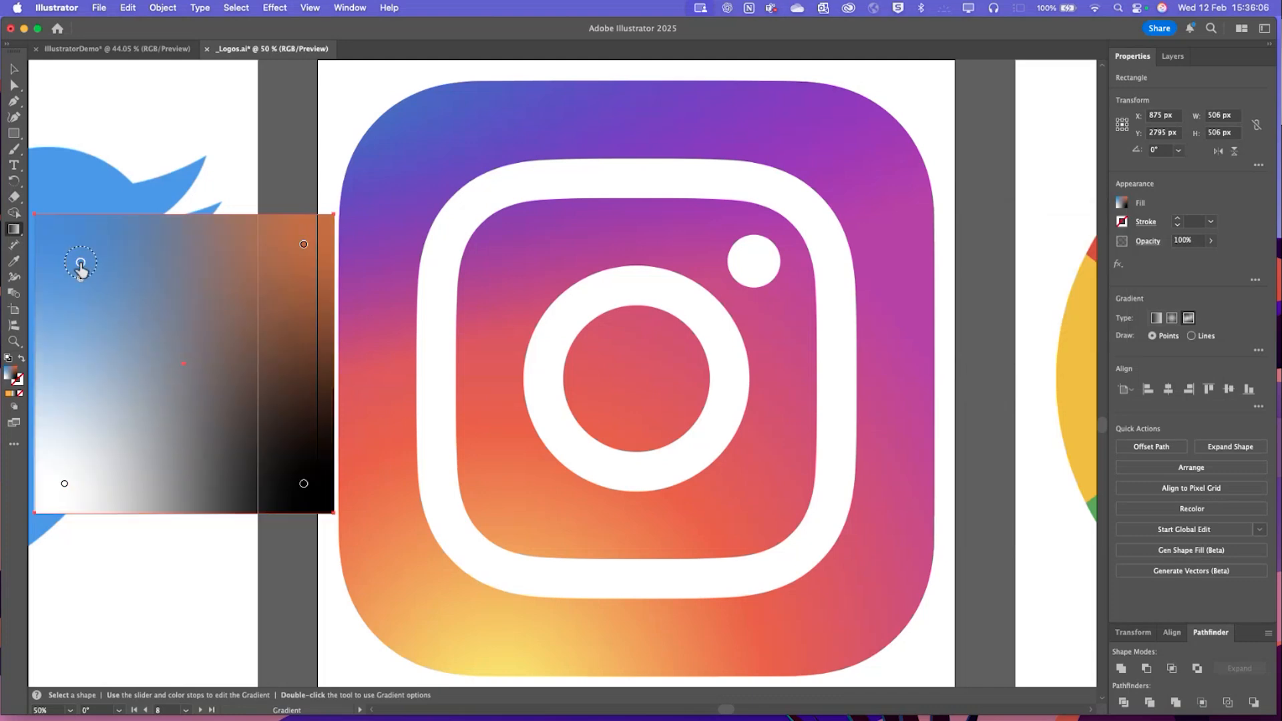
pyautogui.moveTo(304, 244); pyautogui.dragTo(289, 266)
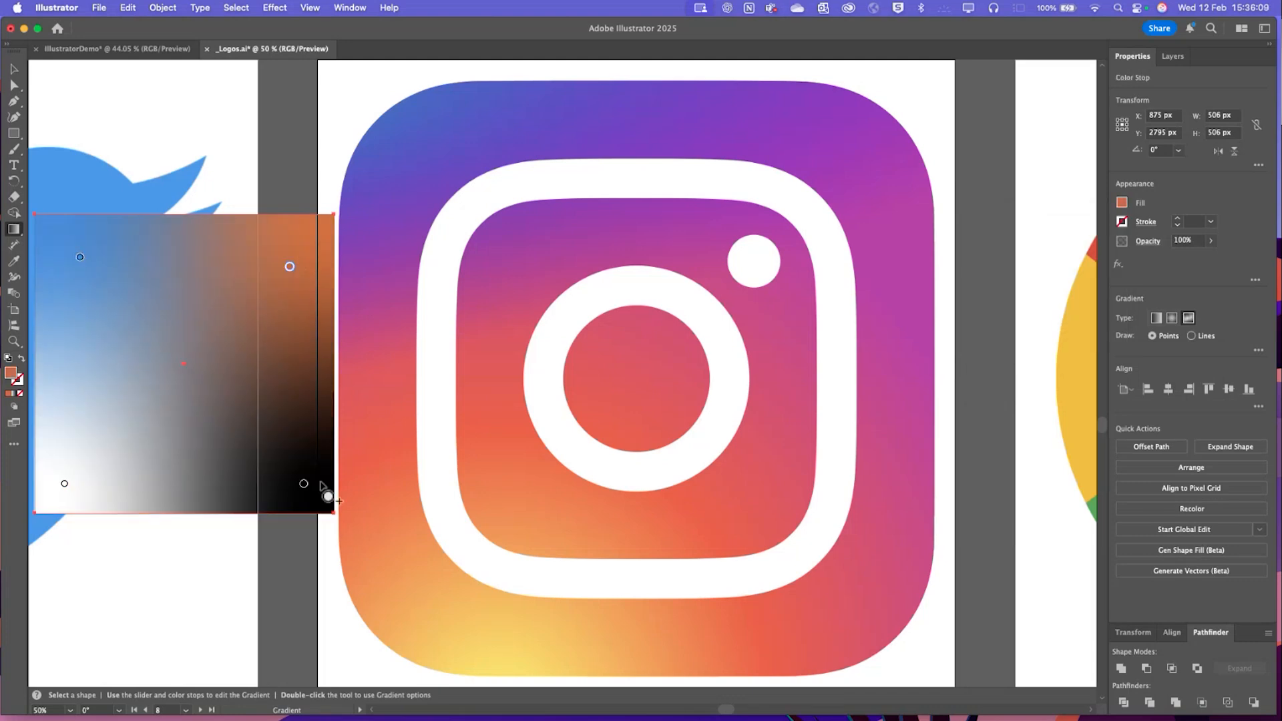
pyautogui.moveTo(304, 483); pyautogui.dragTo(289, 472)
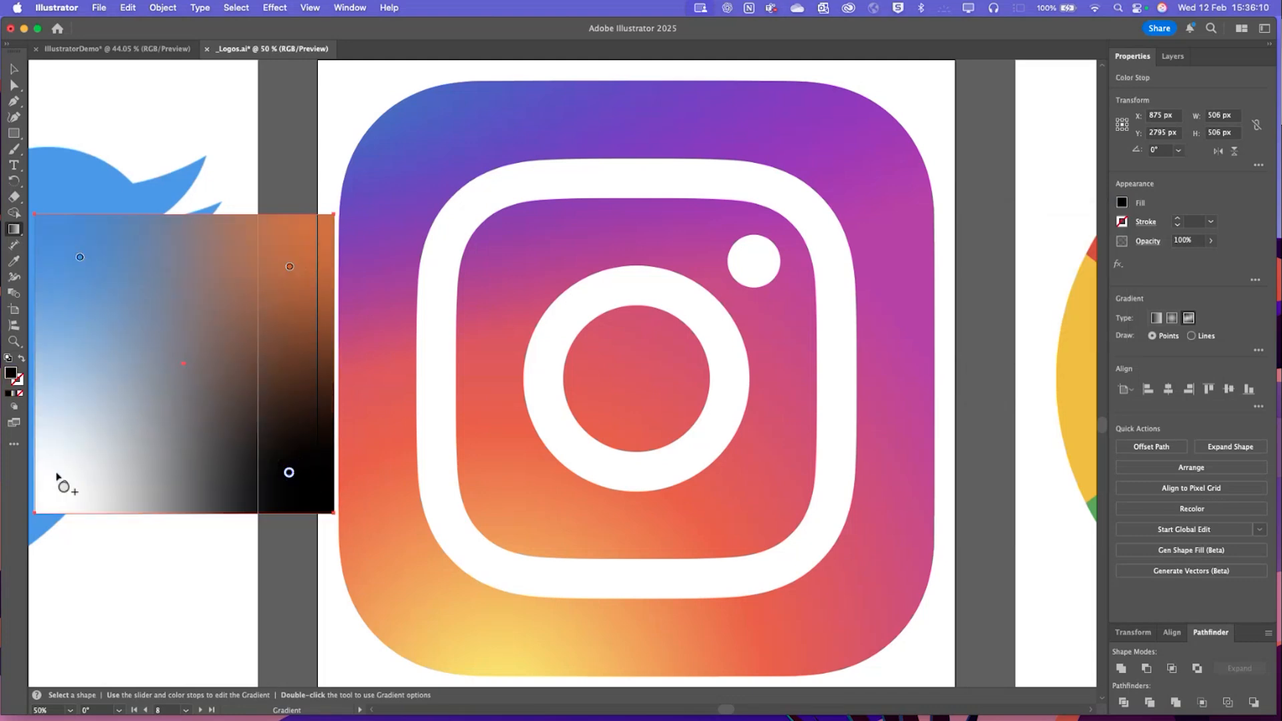
pyautogui.click(71, 451)
# Recolor the upper-left gradient stop with the blue sampled from the Instagram logo's upper-left corner
pyautogui.click(80, 259)
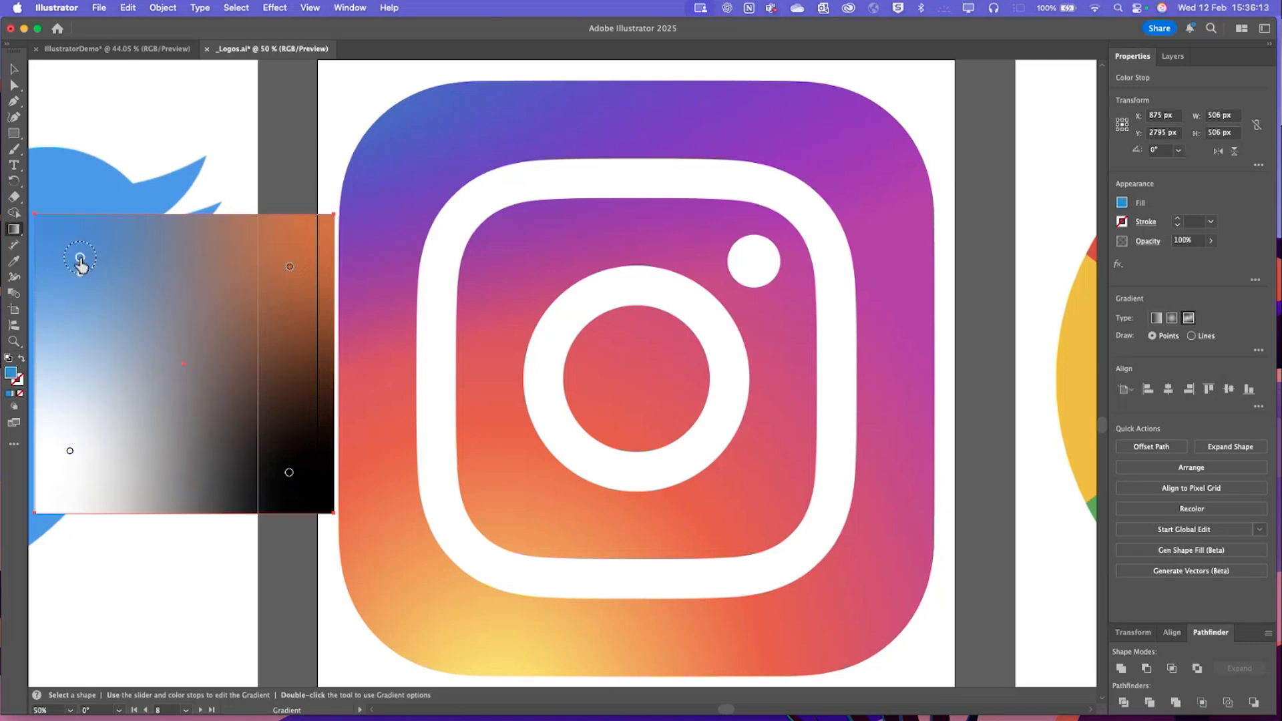
pyautogui.doubleClick(80, 260)
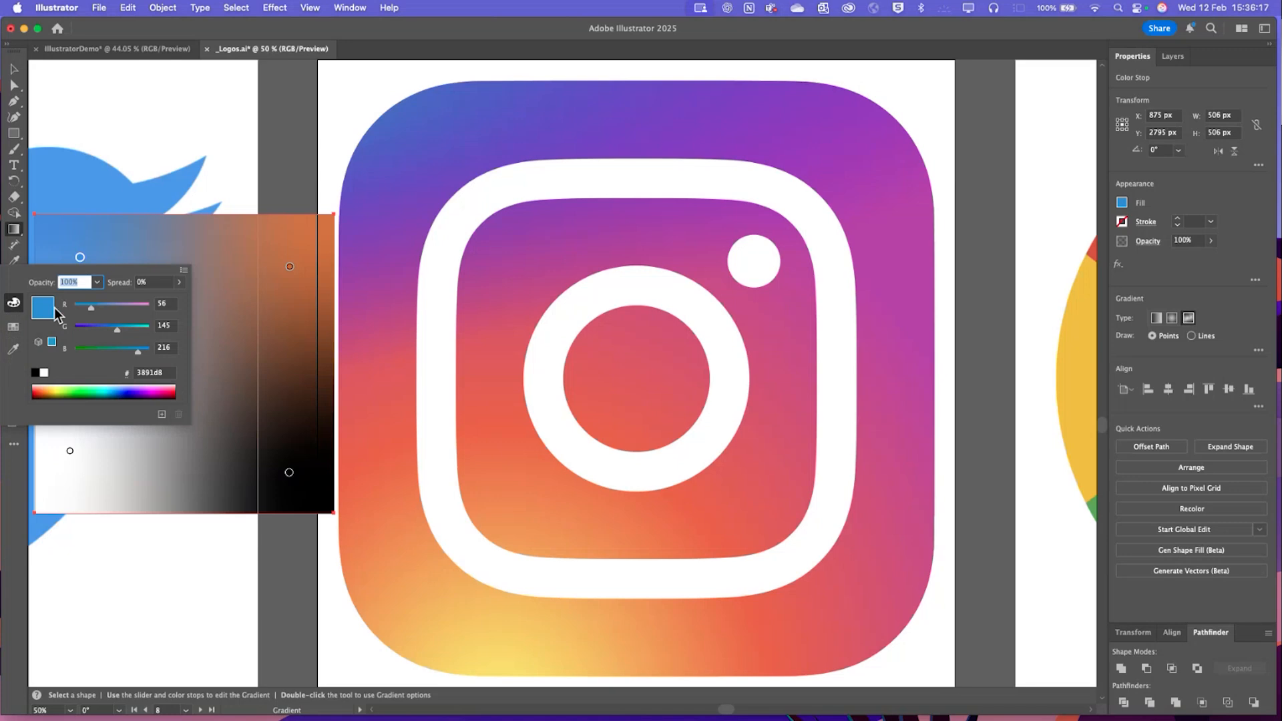
pyautogui.moveTo(109, 393); pyautogui.dragTo(85, 395)
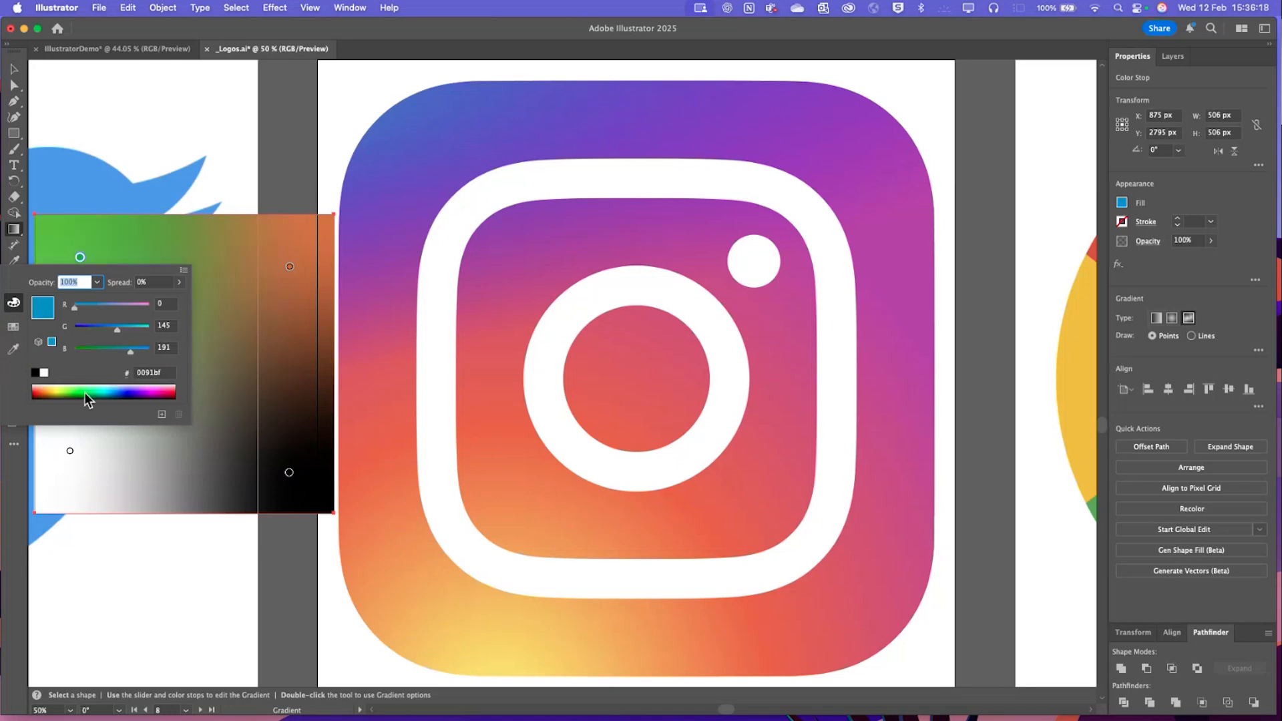
pyautogui.click(147, 397)
pyautogui.click(13, 347)
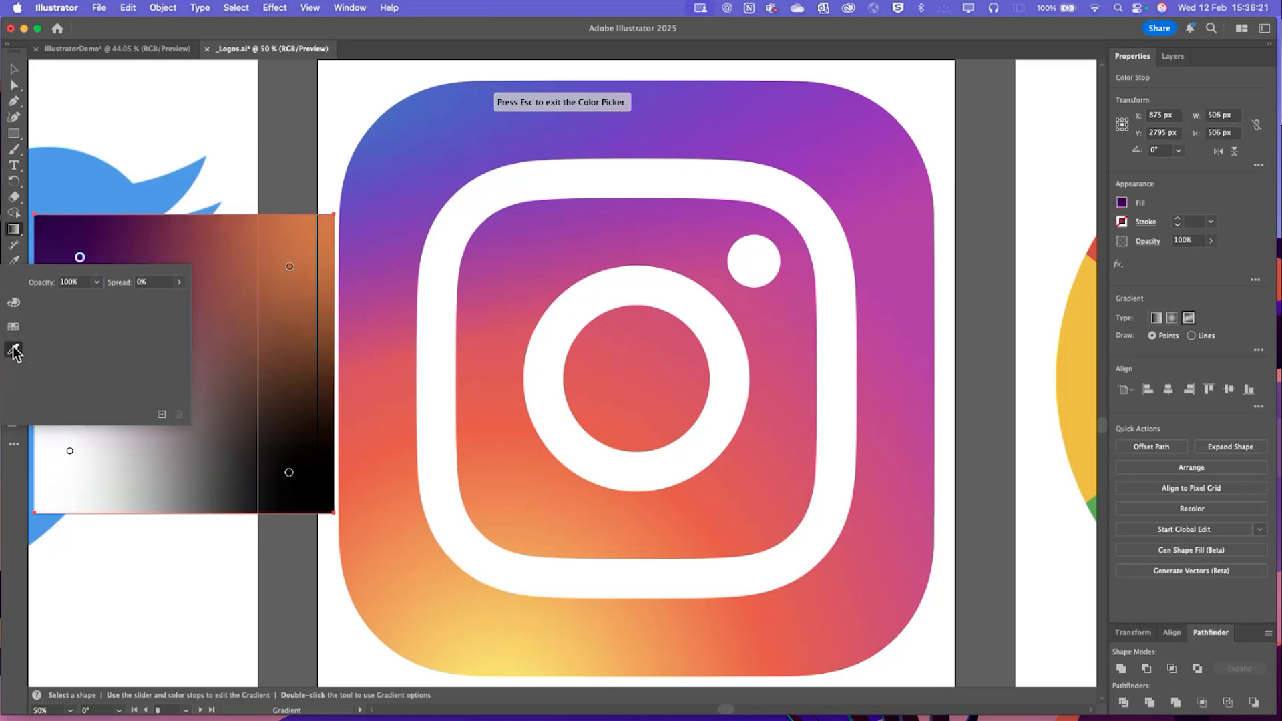
pyautogui.click(411, 110)
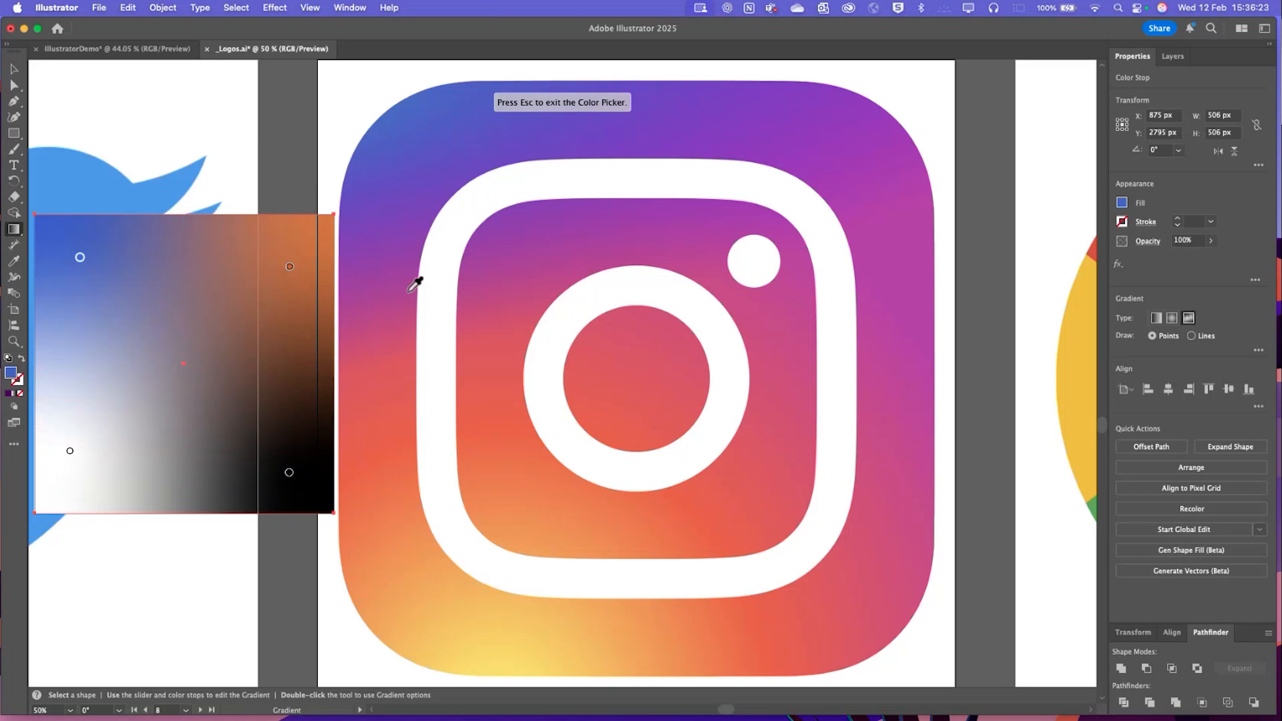
# Recolor the upper-right gradient stop with the magenta sampled from the Instagram logo's right edge
pyautogui.doubleClick(289, 268)
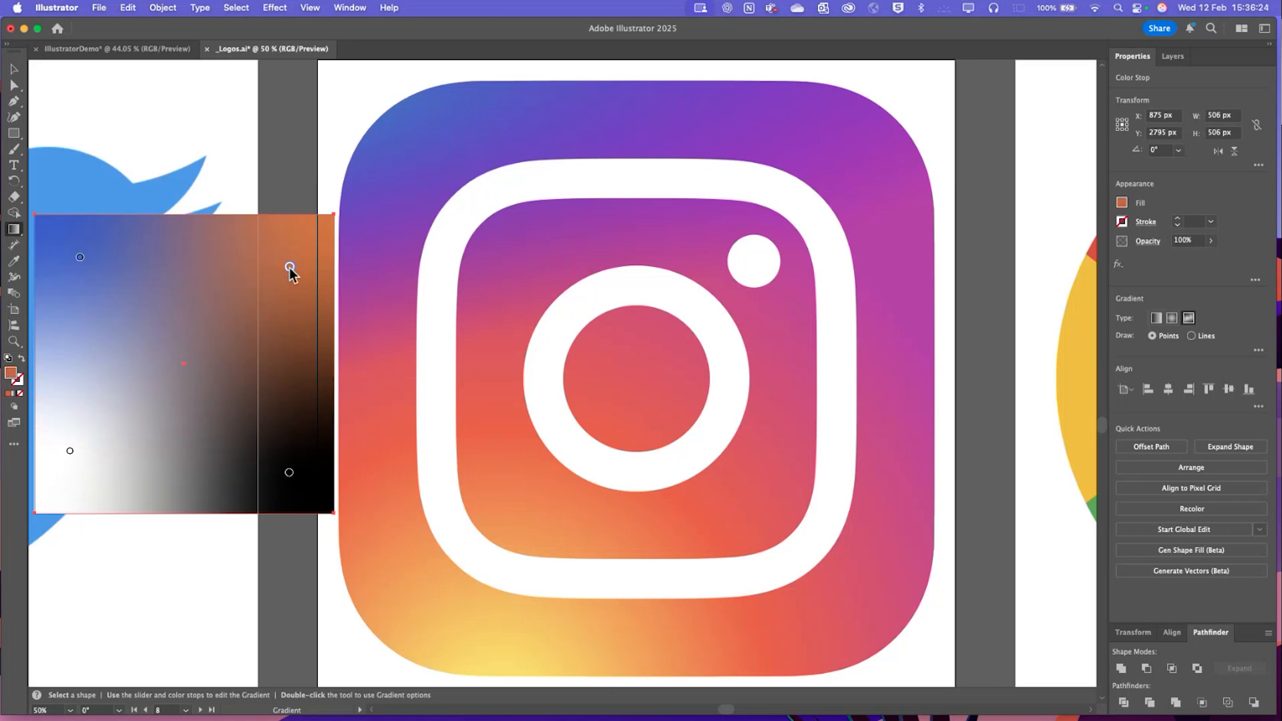
pyautogui.click(116, 361)
pyautogui.click(924, 291)
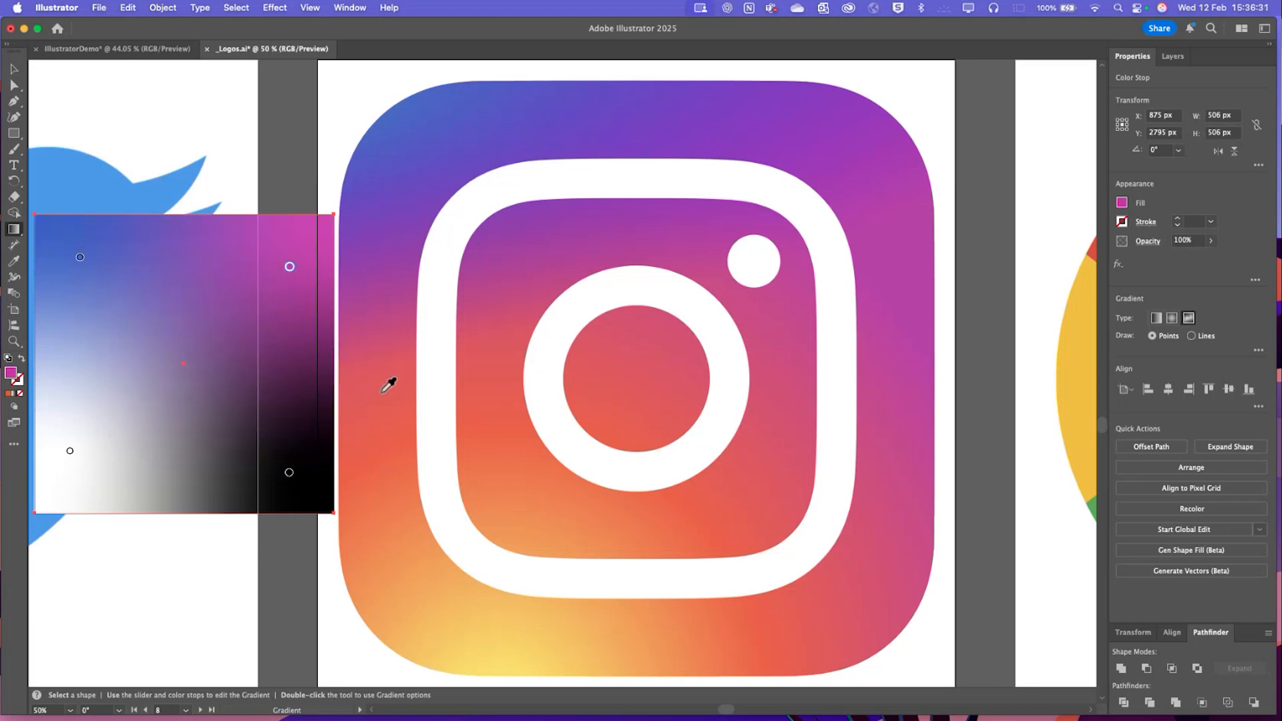
# Recolor the lower-left gradient stop with the yellow sampled from the Instagram logo's bottom edge
pyautogui.doubleClick(69, 453)
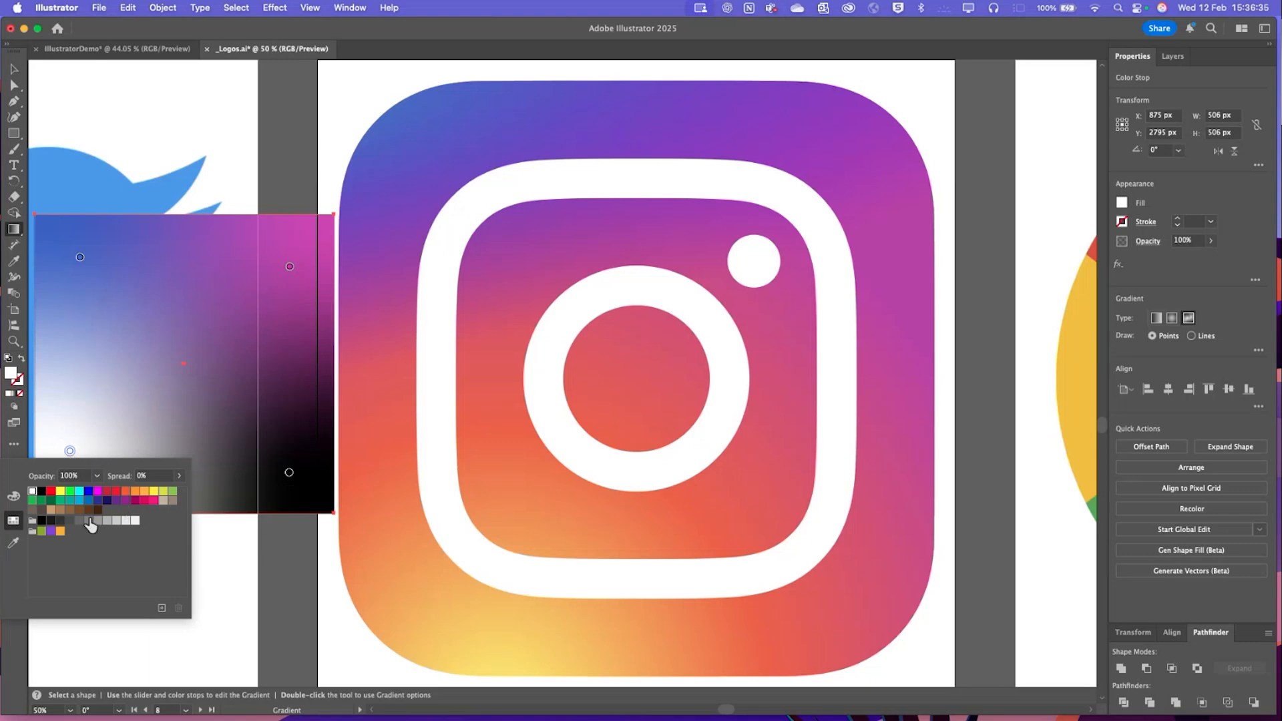
pyautogui.click(14, 543)
pyautogui.click(502, 666)
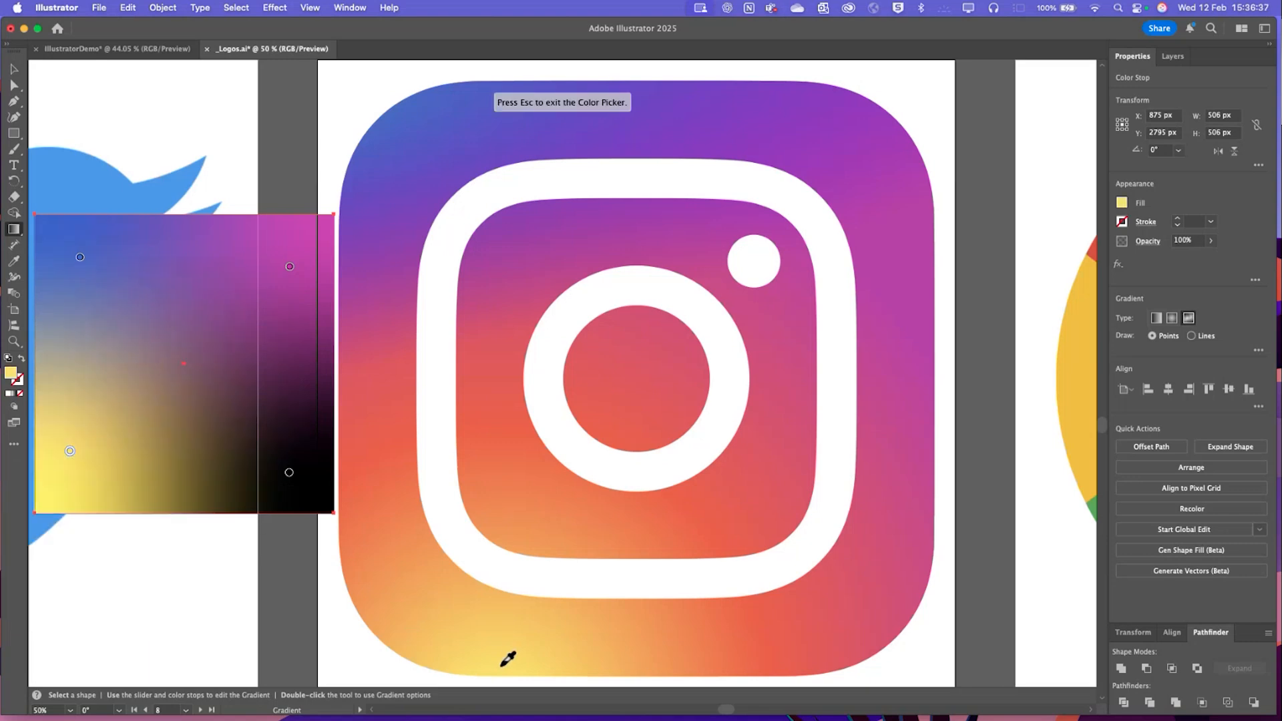
pyautogui.press('Escape')
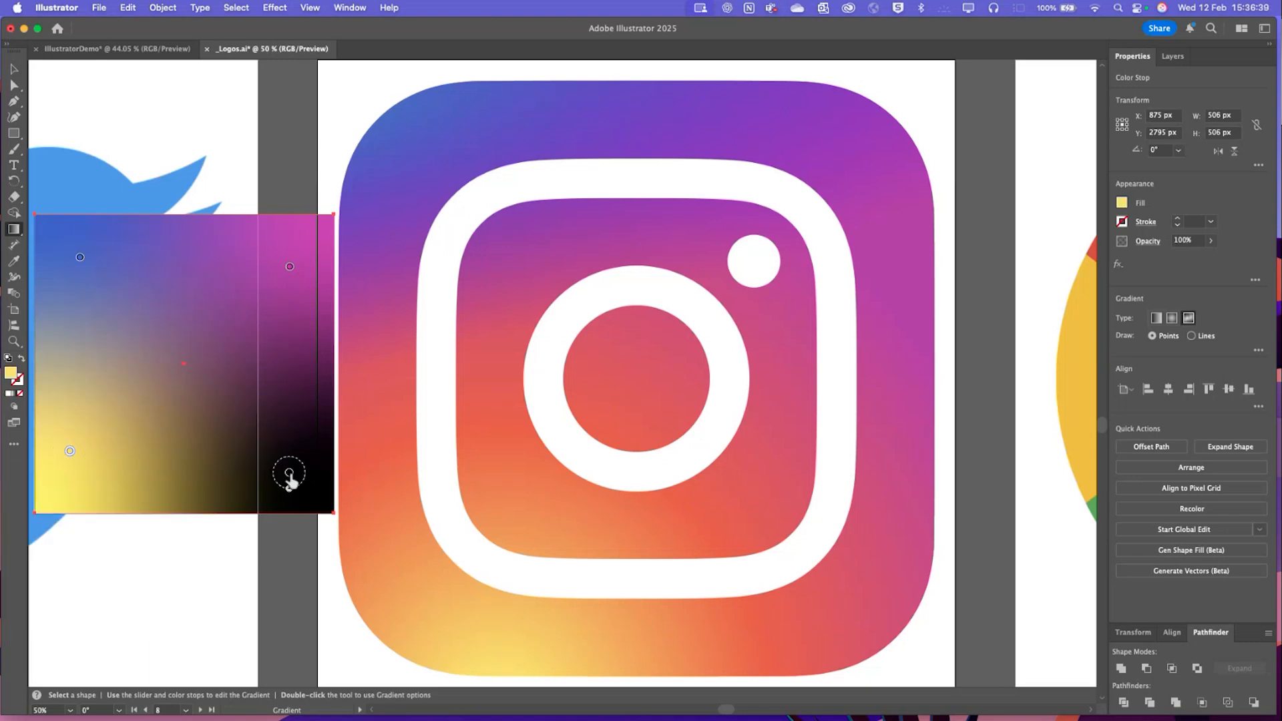
# Delete the black color stop in the square's lower-right area
pyautogui.click(289, 473)
pyautogui.moveTo(289, 473); pyautogui.dragTo(268, 445)
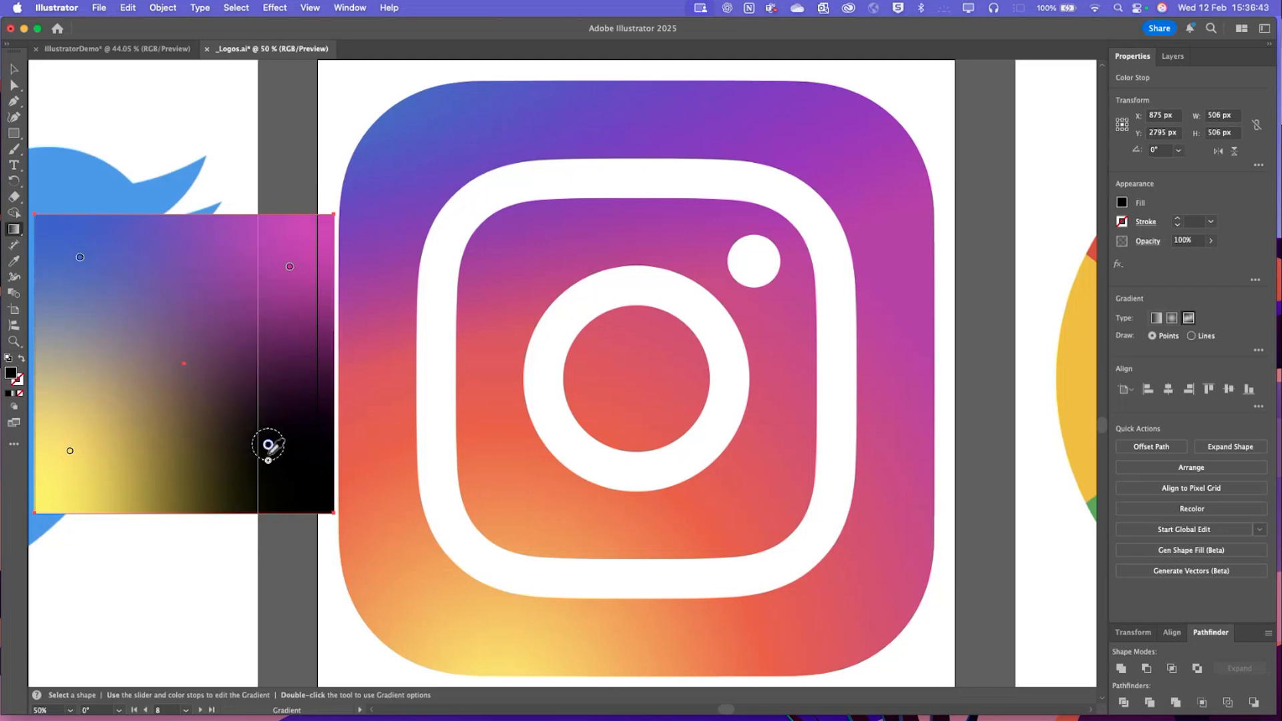
pyautogui.press('Delete')
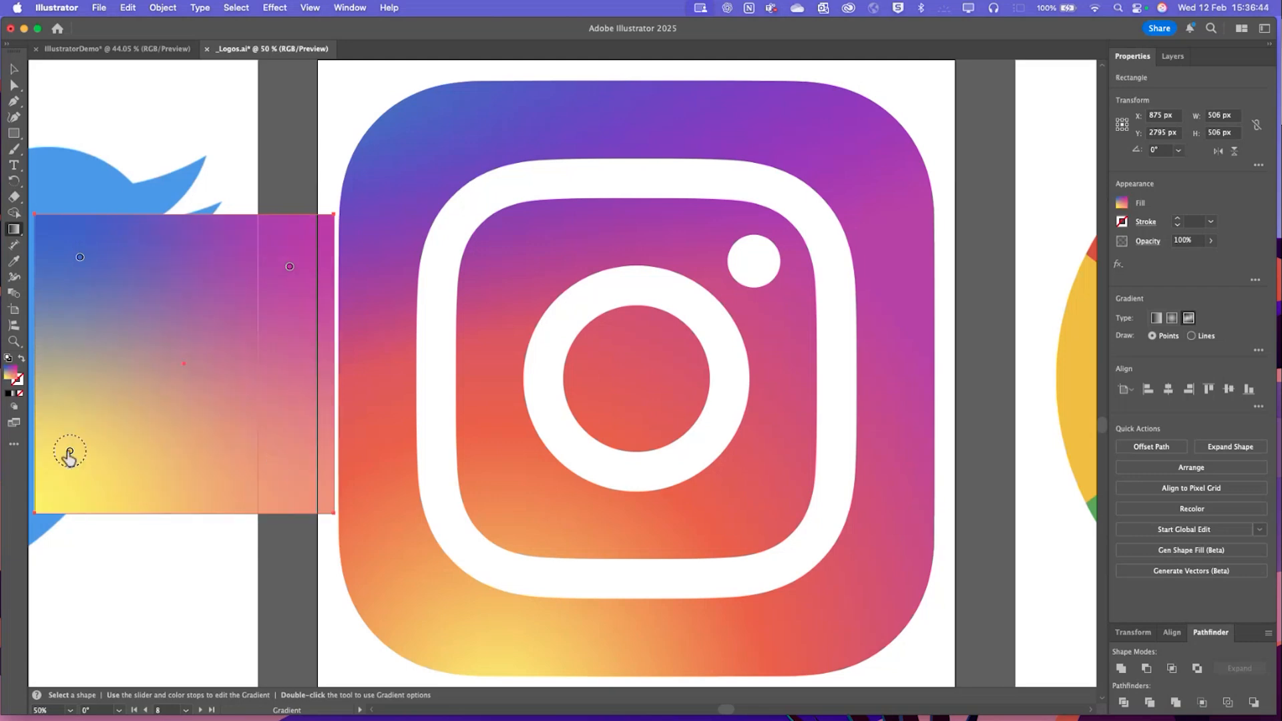
# Reposition the yellow stop near the square's bottom edge, the magenta stop near its right edge, and the blue stop closer to its upper-left corner
pyautogui.moveTo(69, 451); pyautogui.dragTo(127, 501)
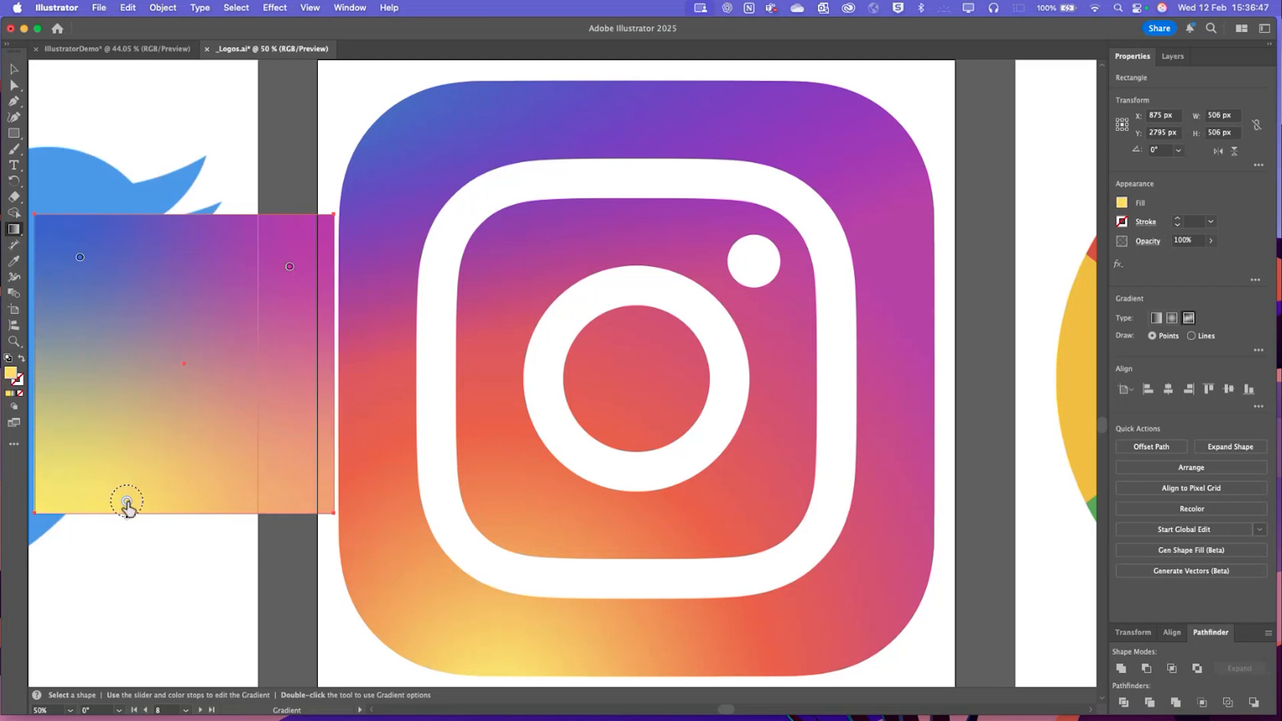
pyautogui.click(289, 267)
pyautogui.moveTo(289, 269); pyautogui.dragTo(313, 325)
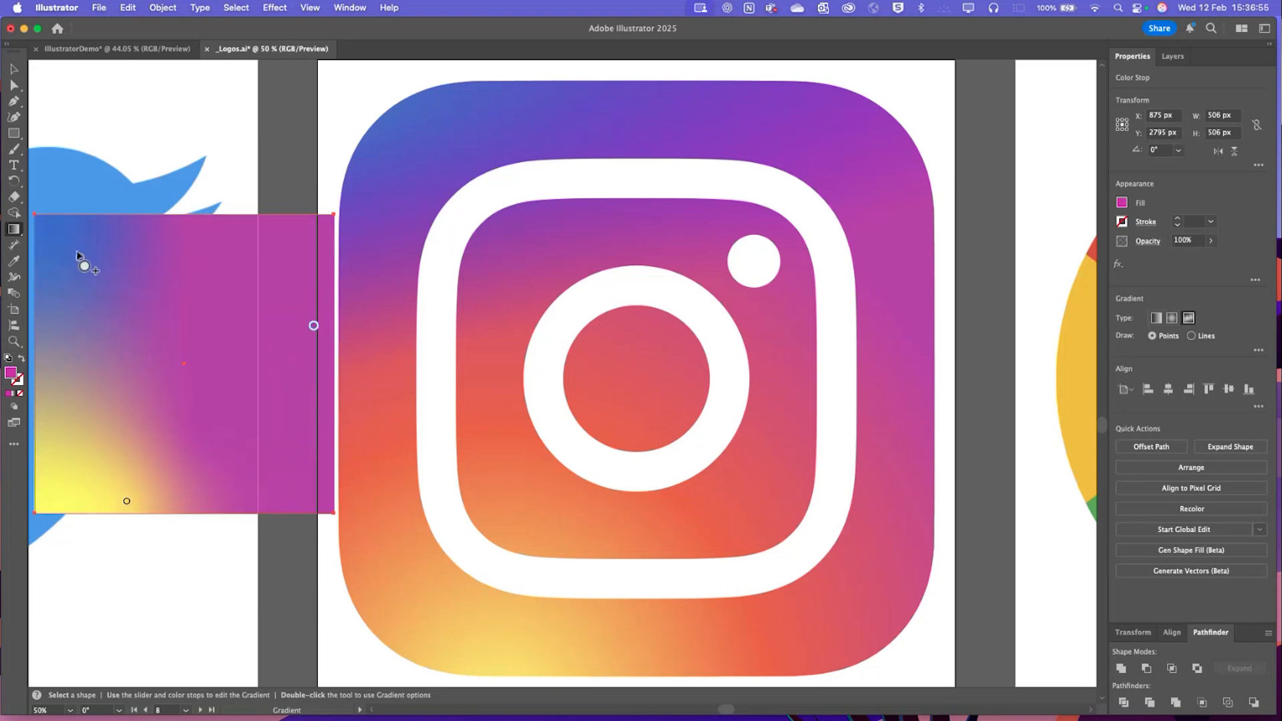
pyautogui.moveTo(79, 259)
pyautogui.mouseDown()
pyautogui.moveTo(72, 242)
pyautogui.moveTo(72, 266)
pyautogui.mouseUp()
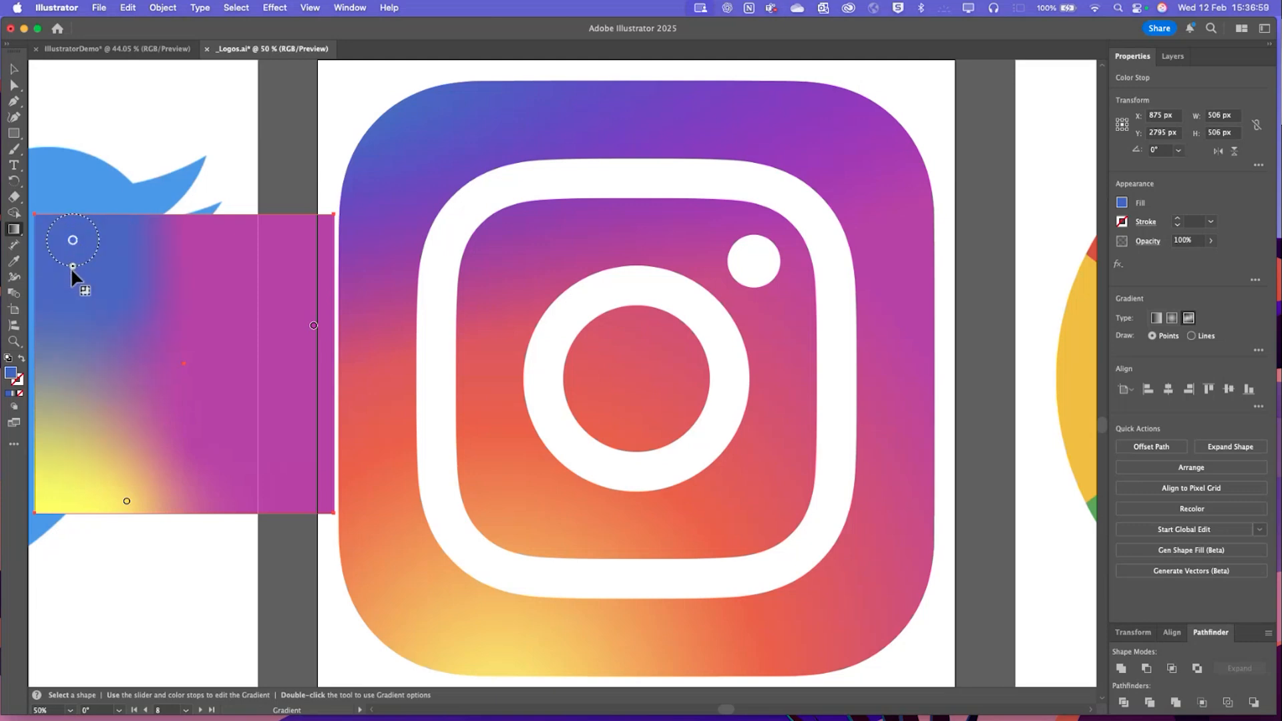
# Fine-tune the yellow stop's position left of centre along the square's bottom edge and adjust the magenta stop's spread
pyautogui.click(126, 502)
pyautogui.moveTo(124, 505); pyautogui.dragTo(154, 492)
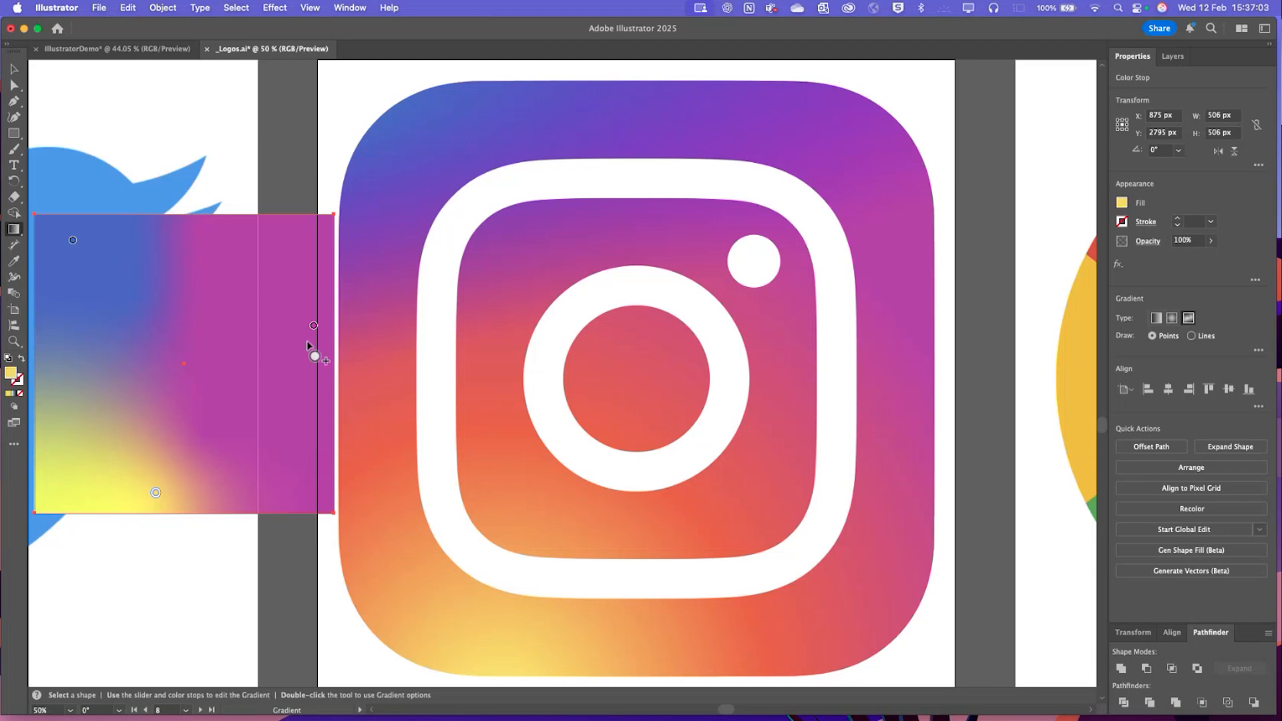
pyautogui.moveTo(311, 350); pyautogui.dragTo(314, 354)
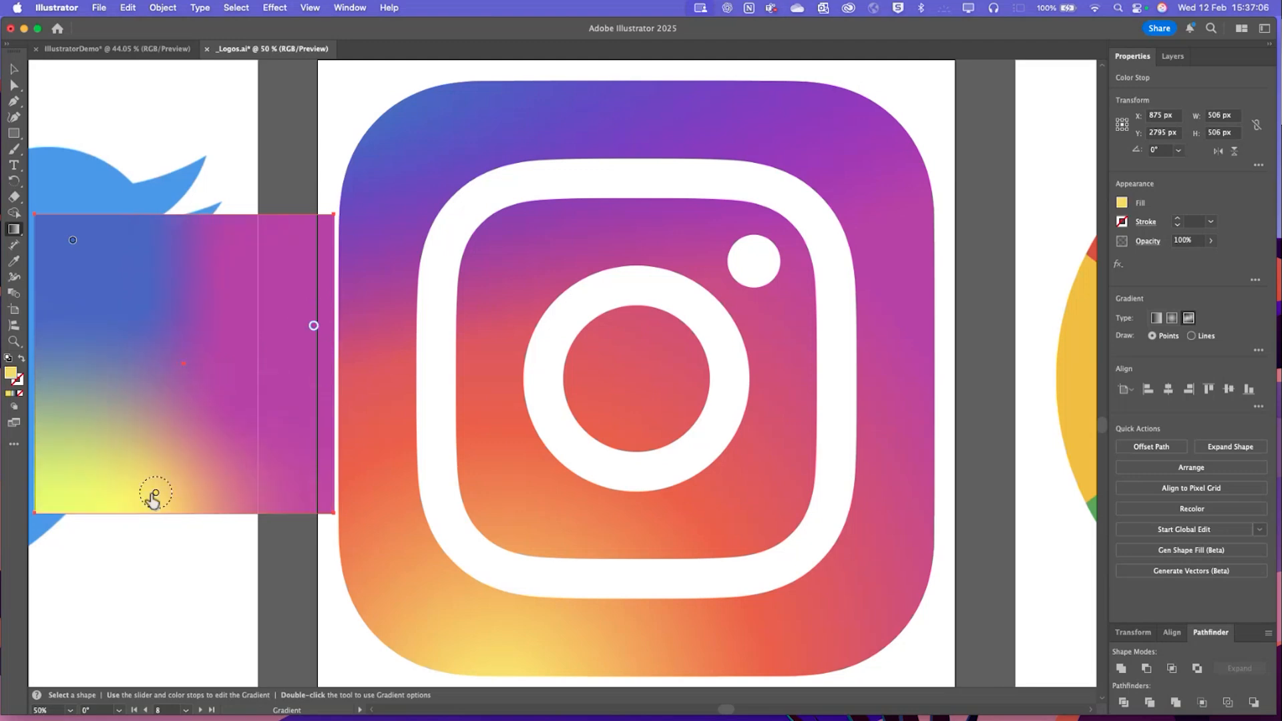
pyautogui.moveTo(154, 493); pyautogui.dragTo(130, 505)
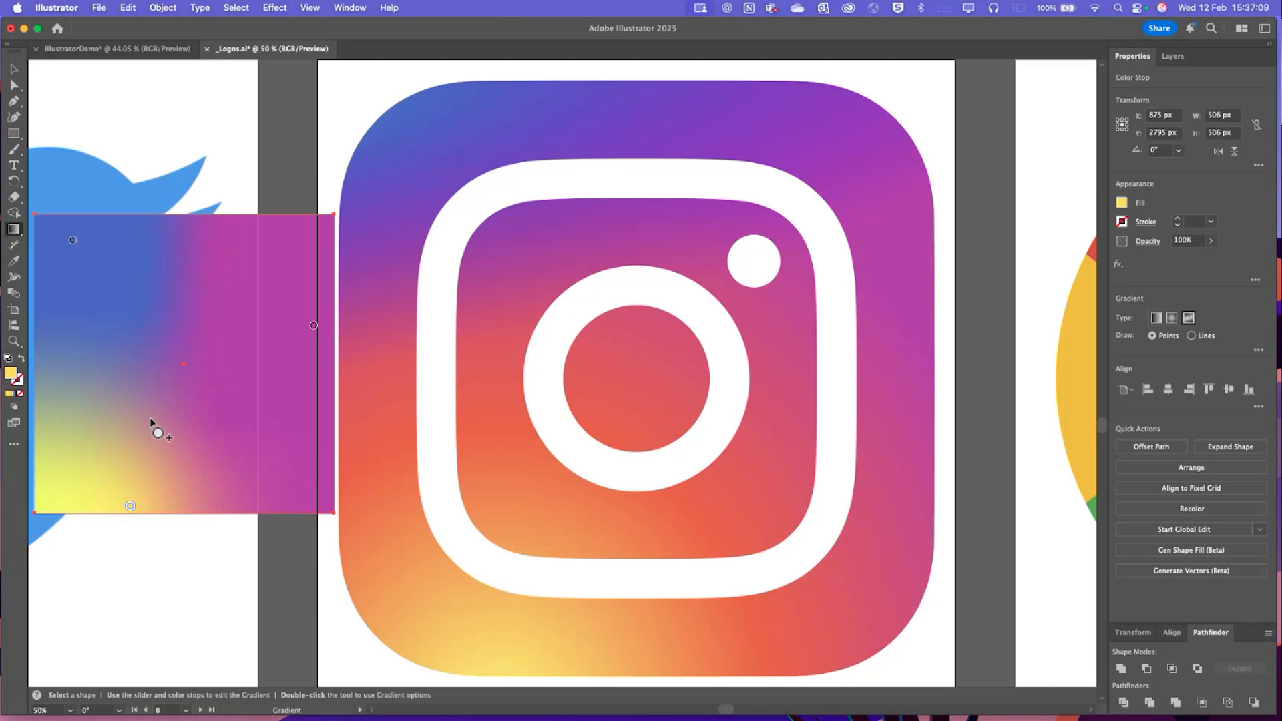
# Add a color stop left of the square's centre and recolor it with the orange-red sampled from the Instagram logo
pyautogui.click(149, 415)
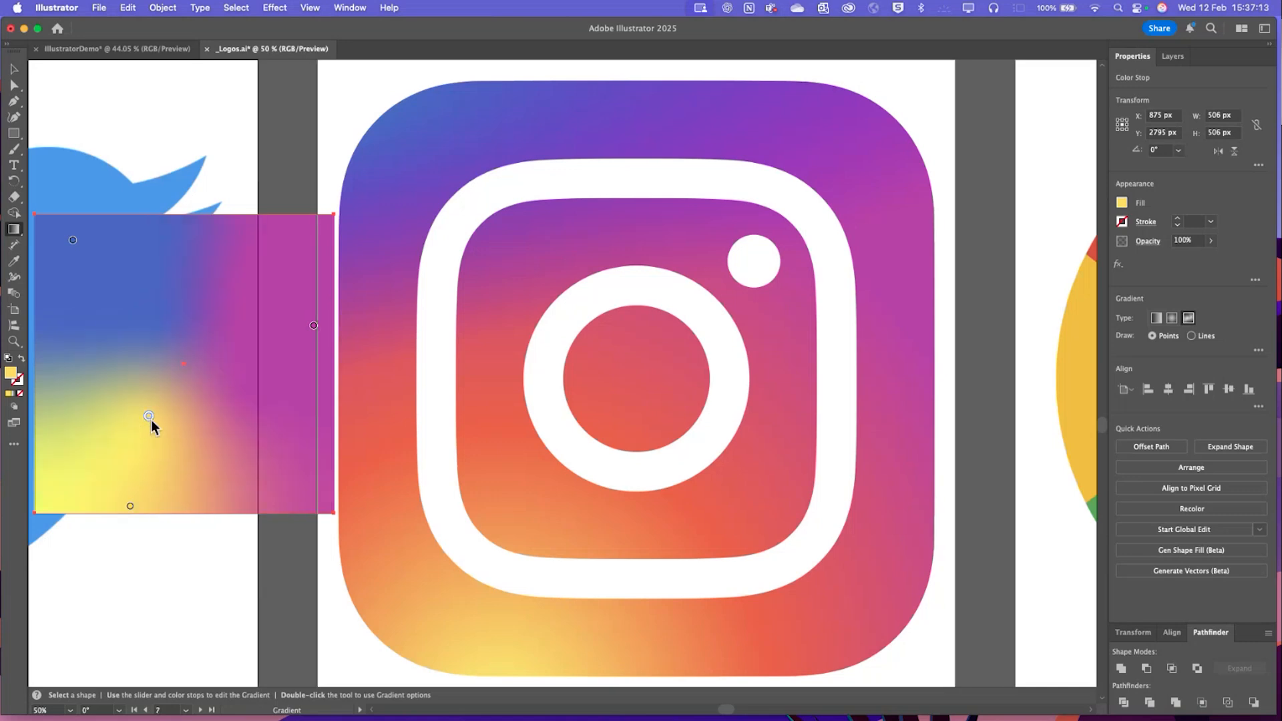
pyautogui.doubleClick(149, 416)
pyautogui.click(61, 496)
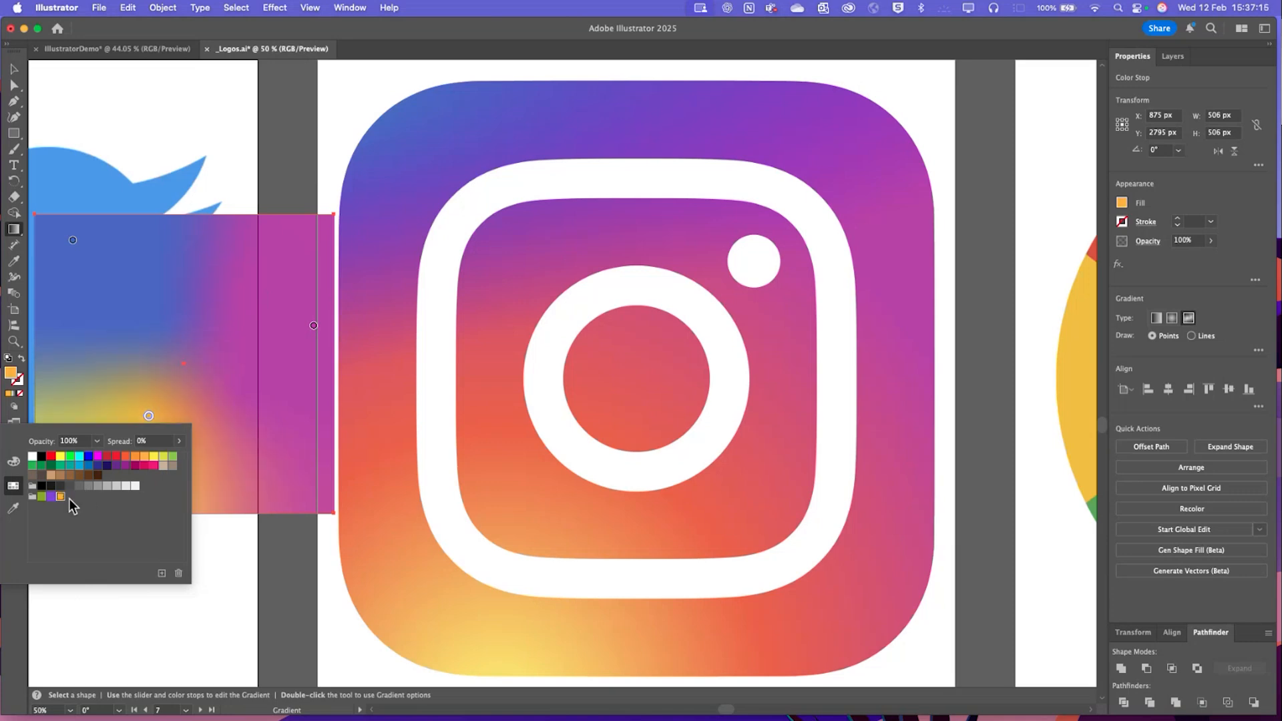
pyautogui.click(22, 508)
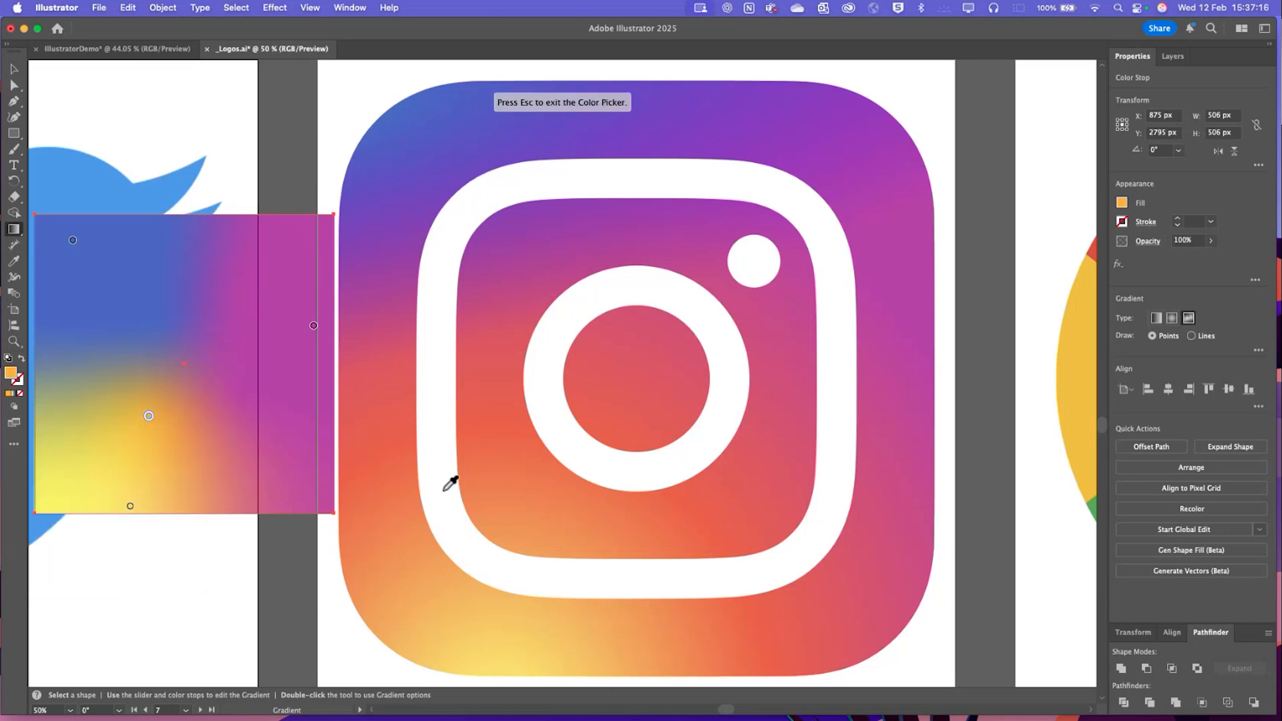
pyautogui.click(524, 433)
pyautogui.press('Escape')
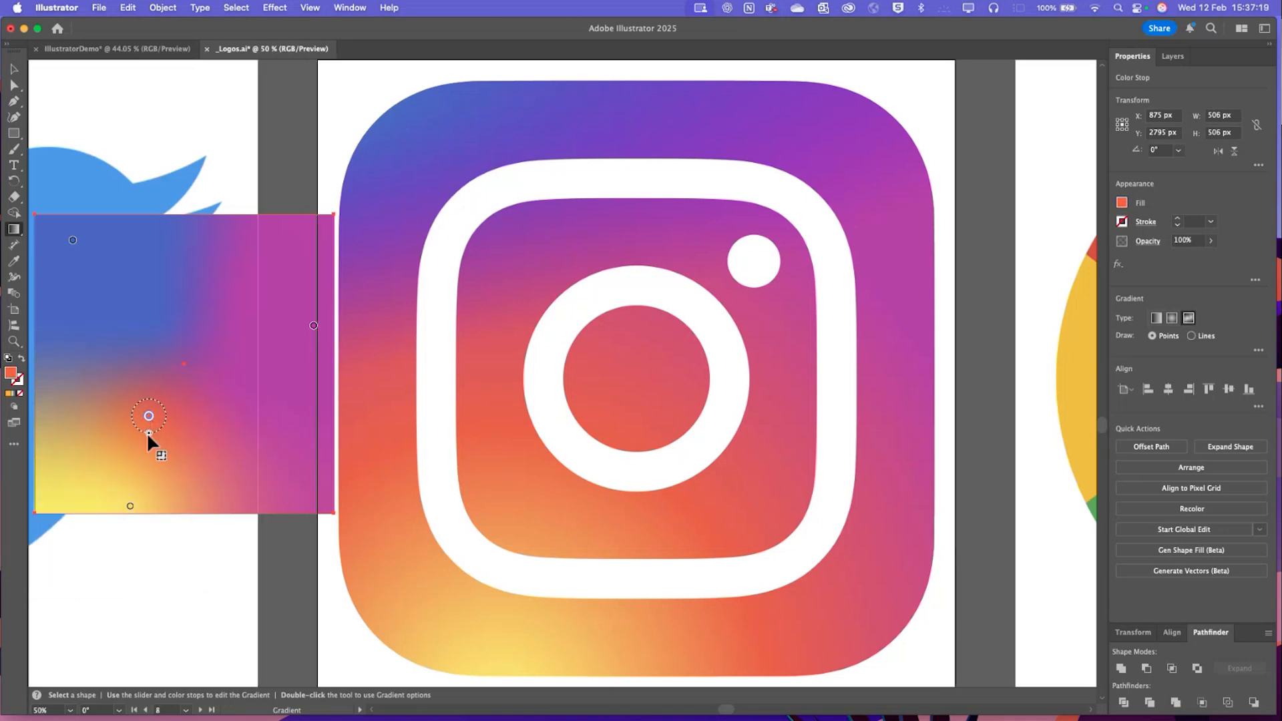
# Increase the orange-red stop's spread and shift the stop slightly up toward the square's middle
pyautogui.moveTo(149, 432); pyautogui.dragTo(148, 438)
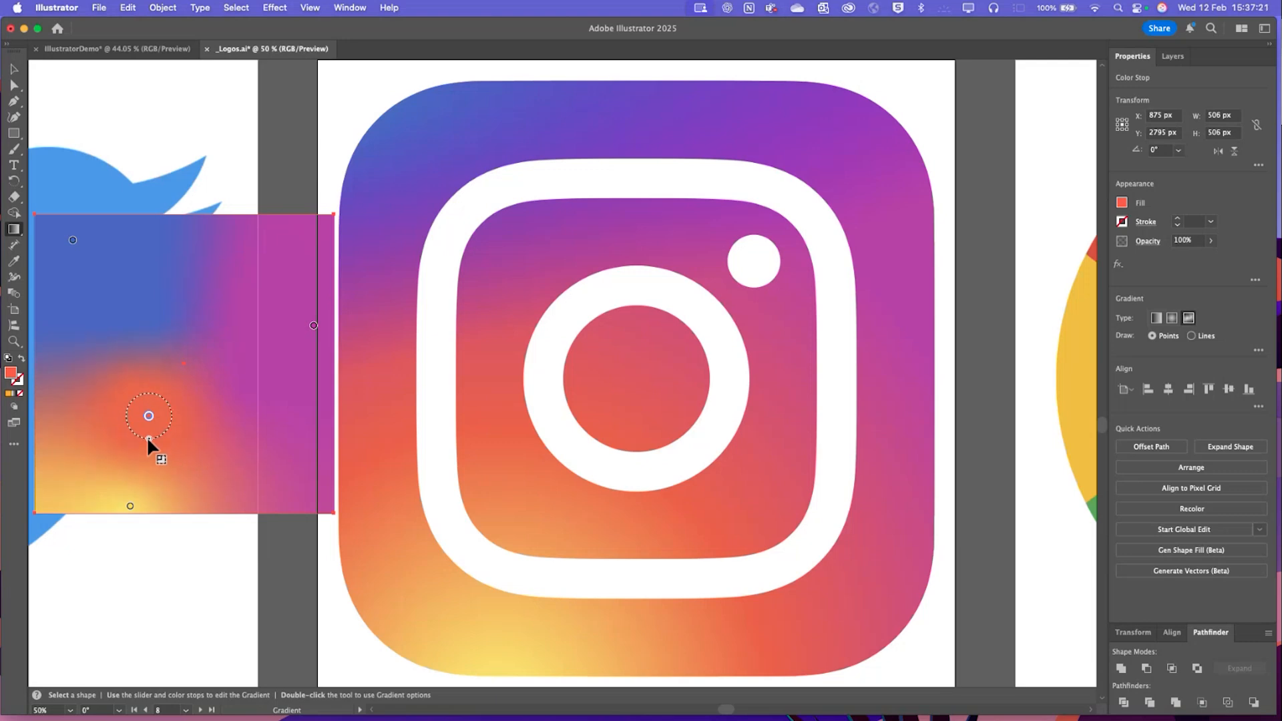
pyautogui.moveTo(148, 438); pyautogui.dragTo(144, 411)
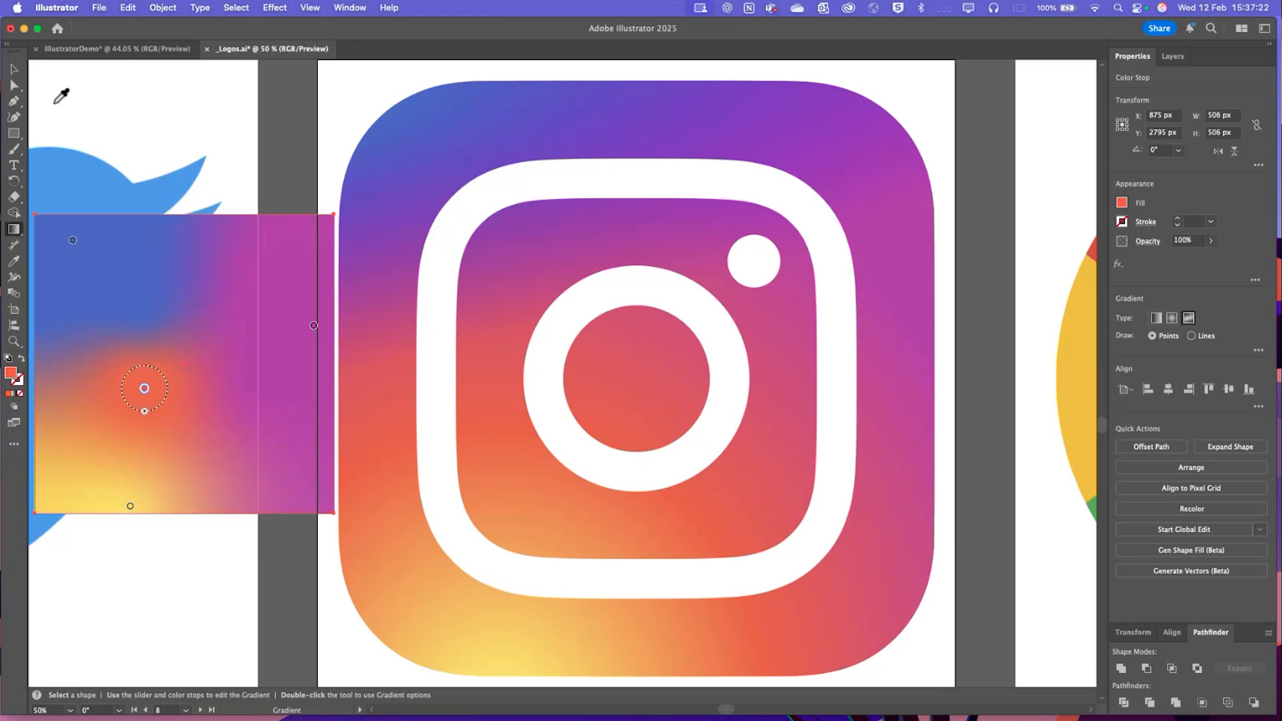
# Move the gradient square over the Instagram logo to compare their colors, and delete the square
pyautogui.click(14, 69)
pyautogui.moveTo(226, 337); pyautogui.dragTo(652, 325)
pyautogui.moveTo(591, 355); pyautogui.dragTo(657, 415)
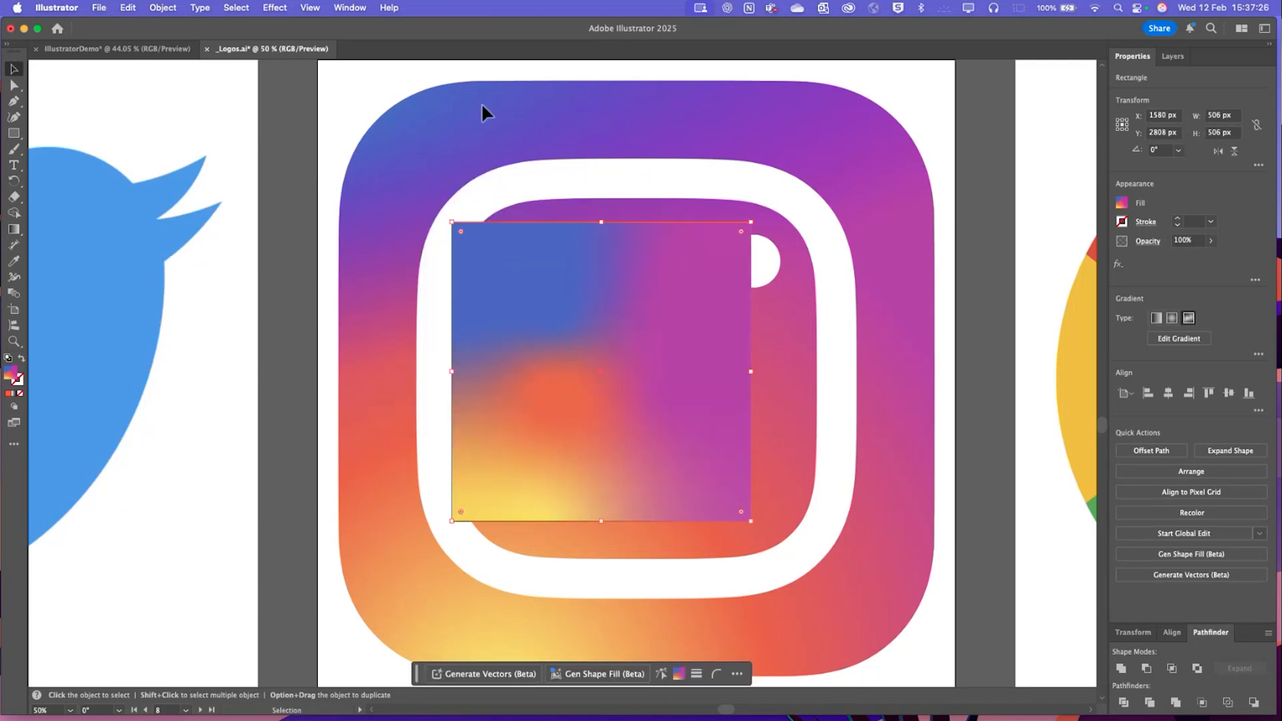
pyautogui.moveTo(582, 336); pyautogui.dragTo(751, 488)
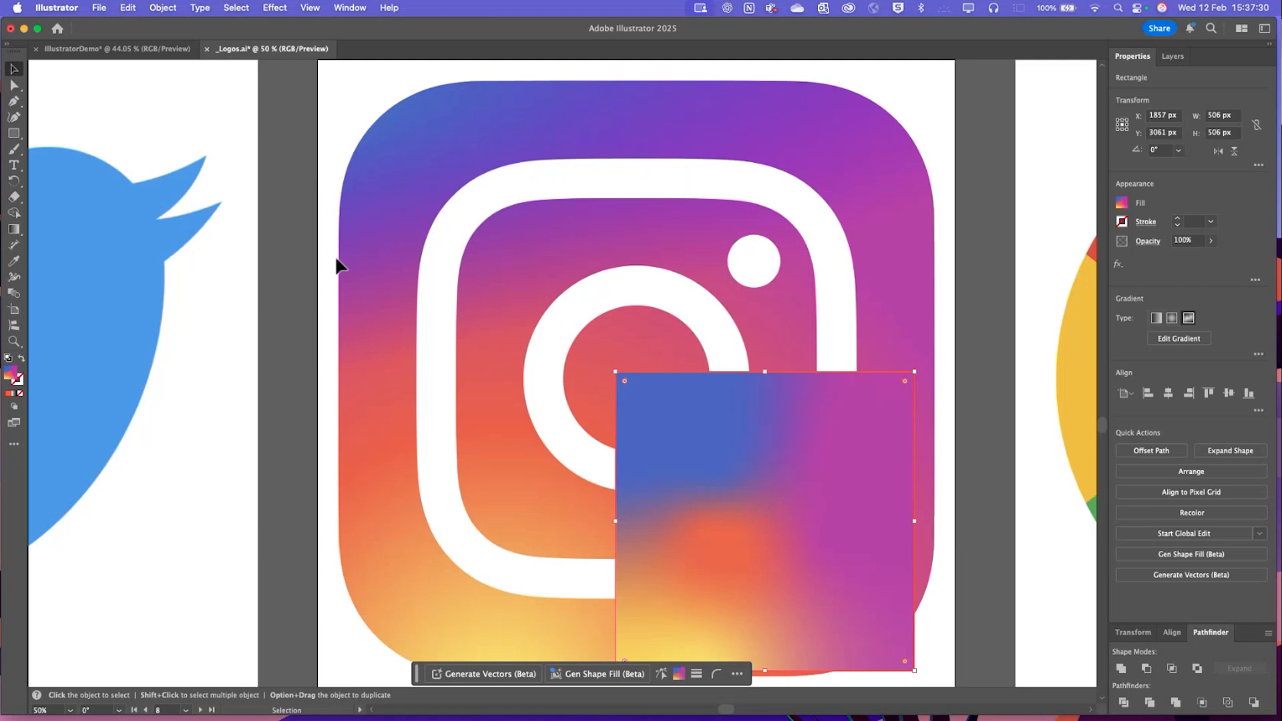
pyautogui.moveTo(781, 499); pyautogui.dragTo(755, 303)
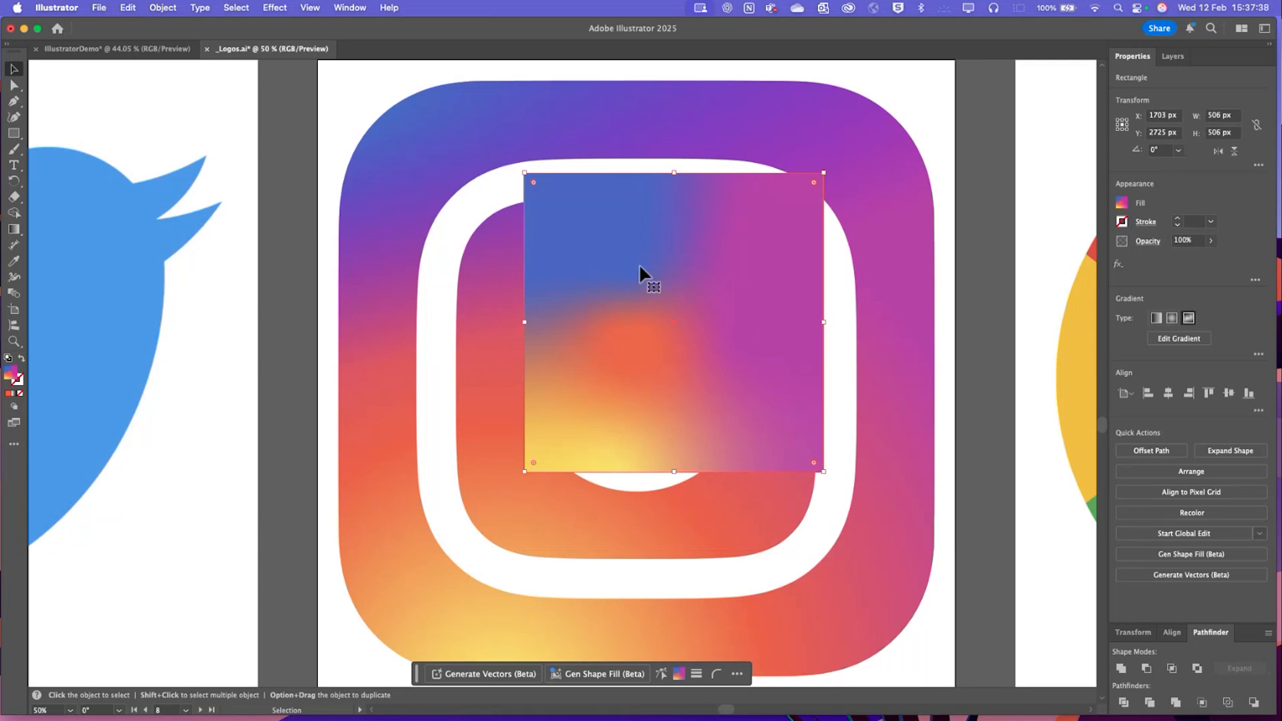
pyautogui.press('Delete')
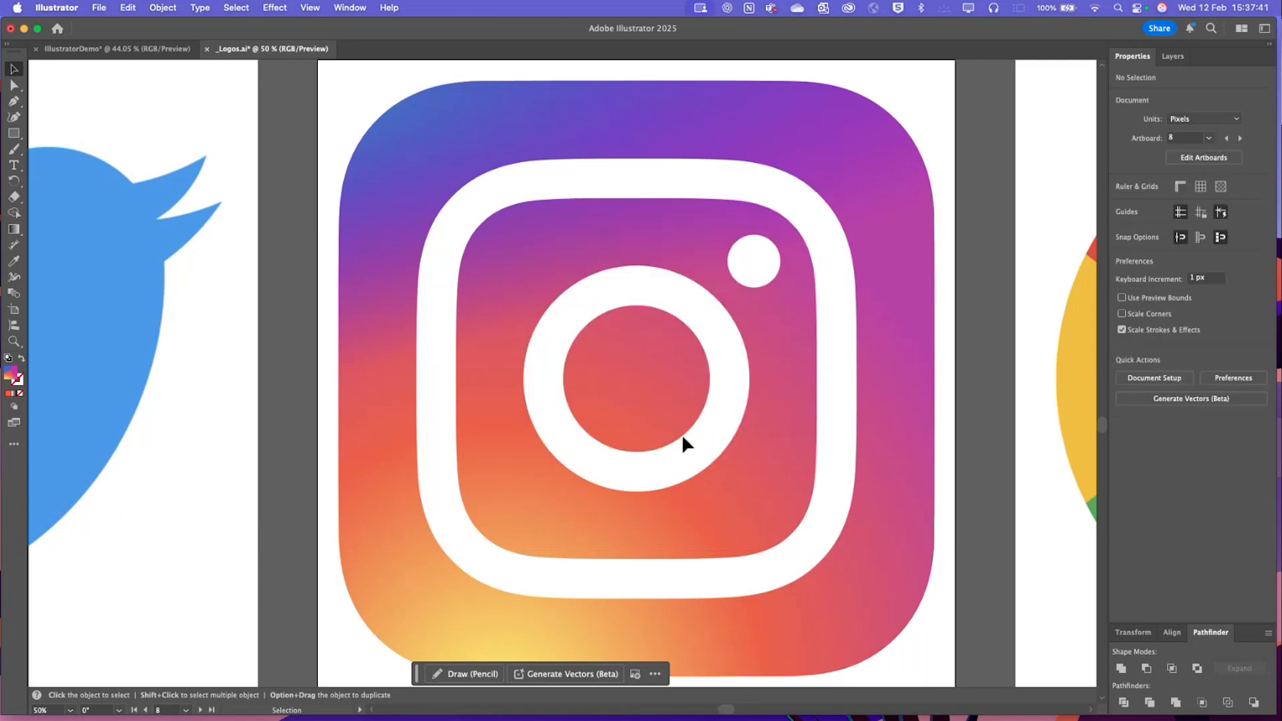
# Look through the Nike, Apple, Google and Twitter logo artboards and return to the Instagram logo
pyautogui.scroll(-15, 681, 434)
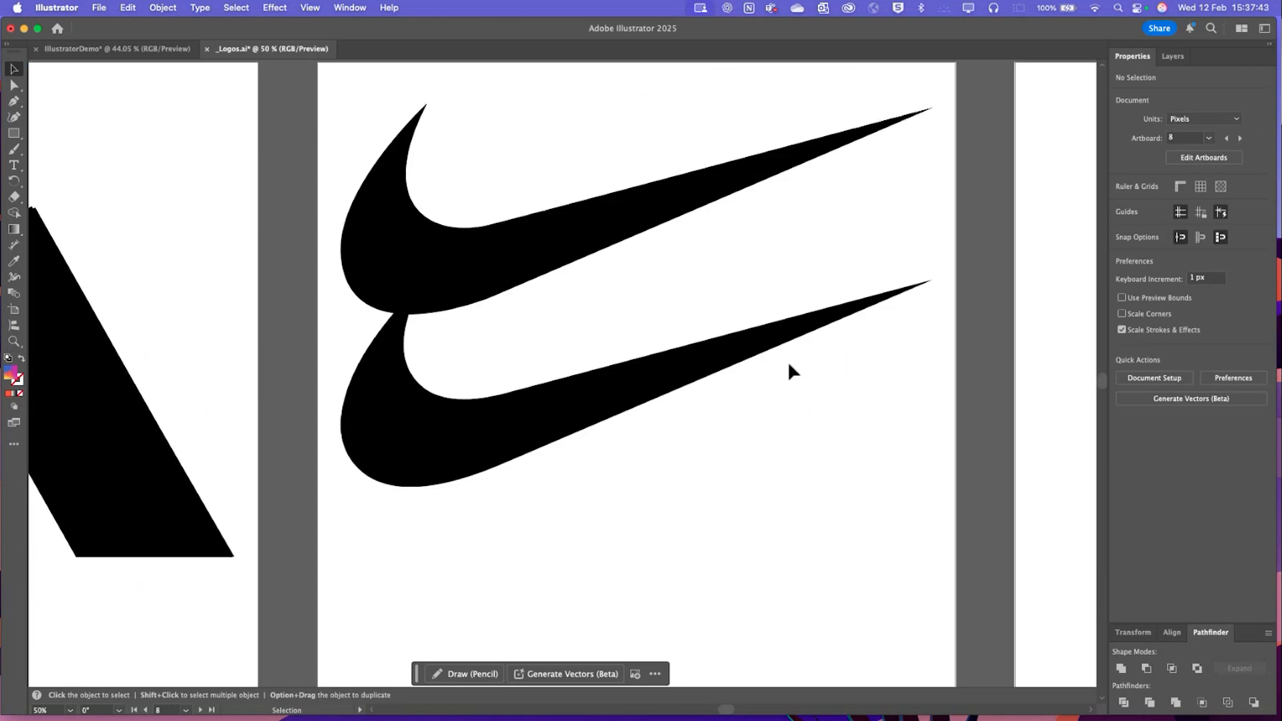
pyautogui.moveTo(723, 709); pyautogui.dragTo(781, 691)
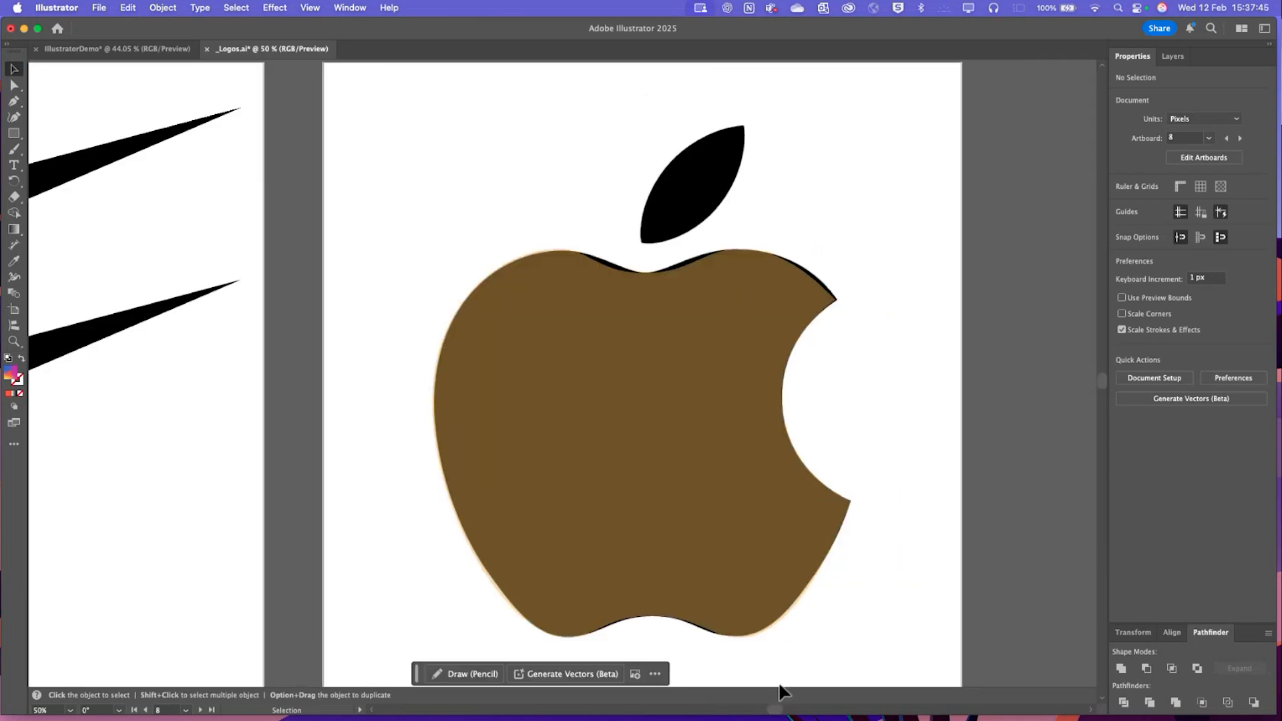
pyautogui.scroll(-10, 592, 403)
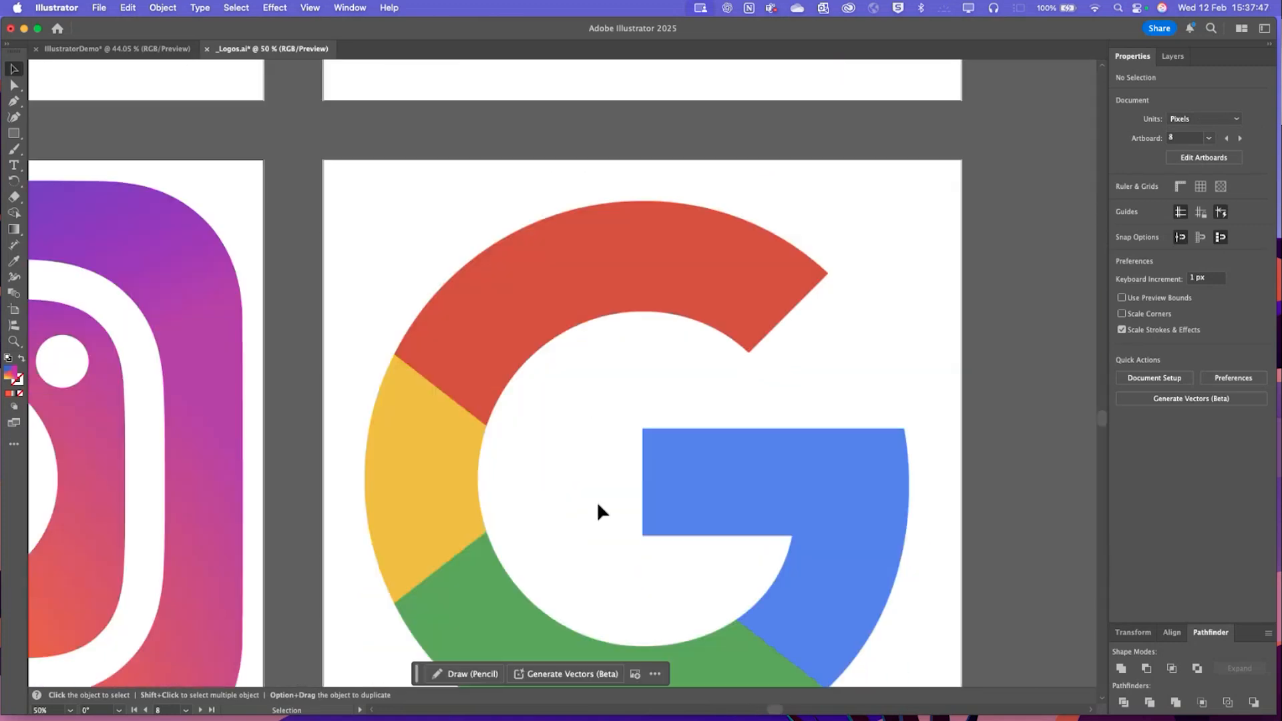
pyautogui.moveTo(779, 709); pyautogui.dragTo(684, 709)
pyautogui.scroll(-5, 627, 440)
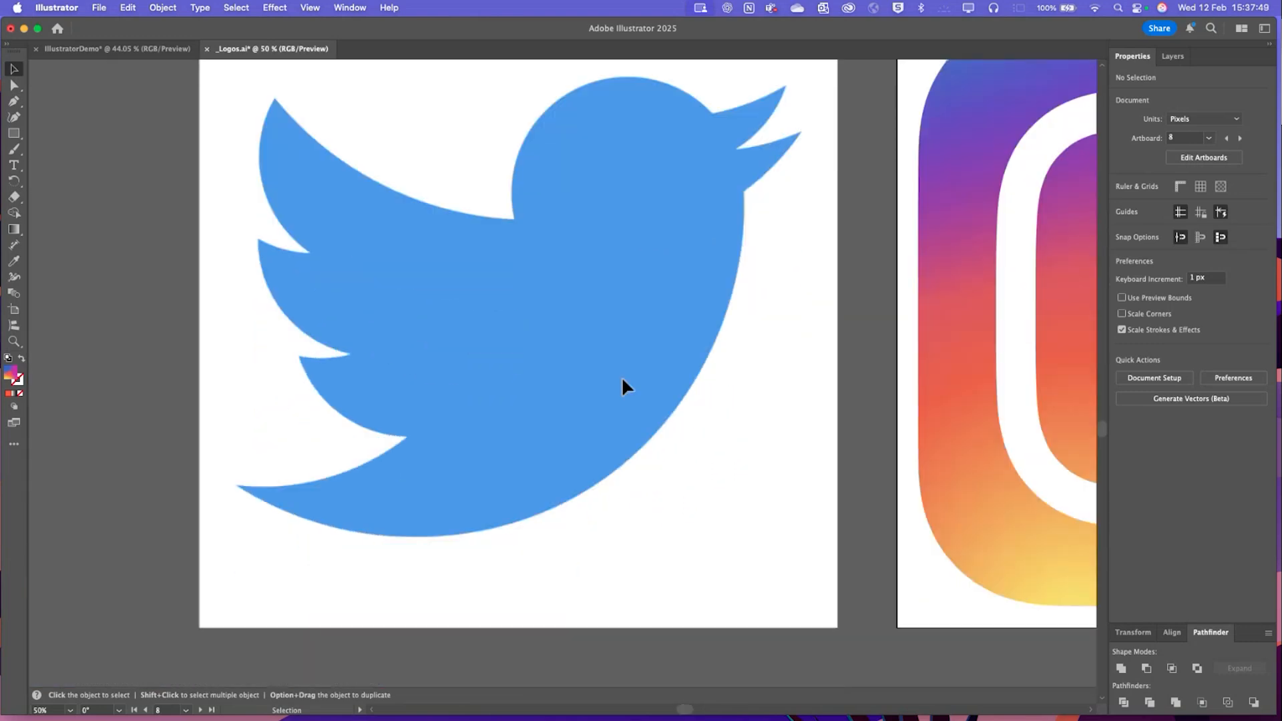
pyautogui.scroll(1, 661, 289)
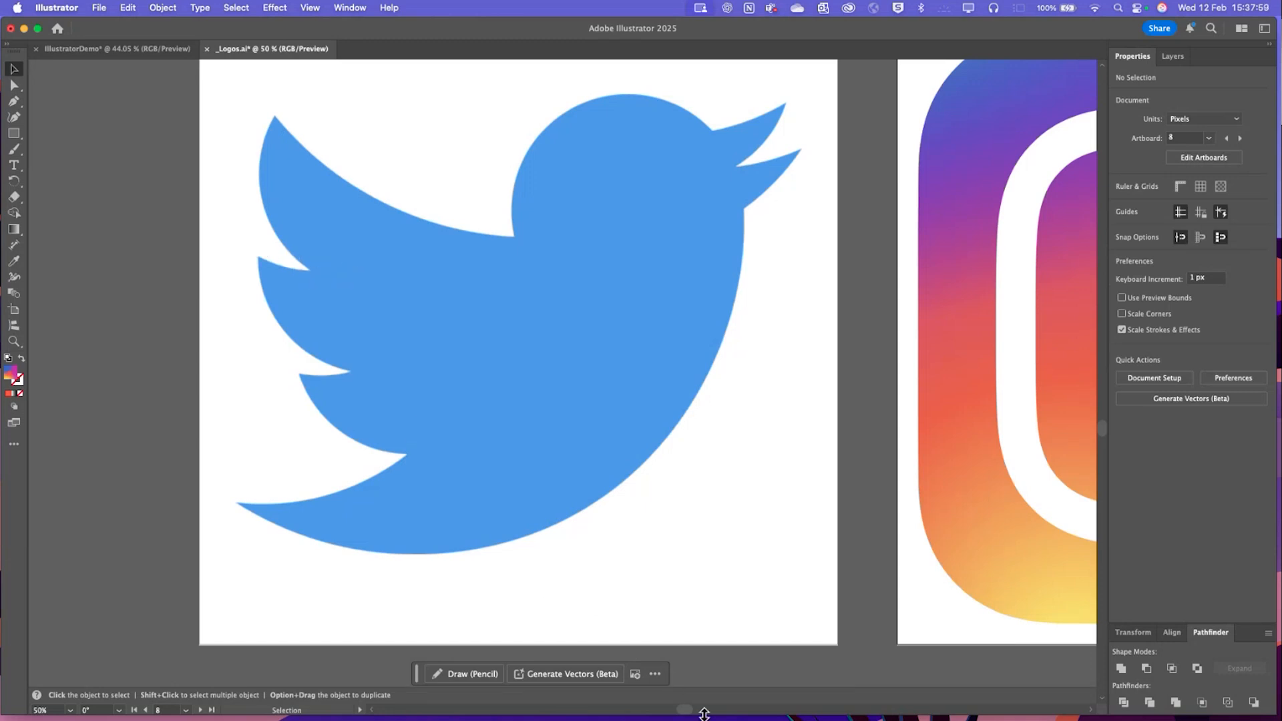
pyautogui.moveTo(689, 710); pyautogui.dragTo(724, 710)
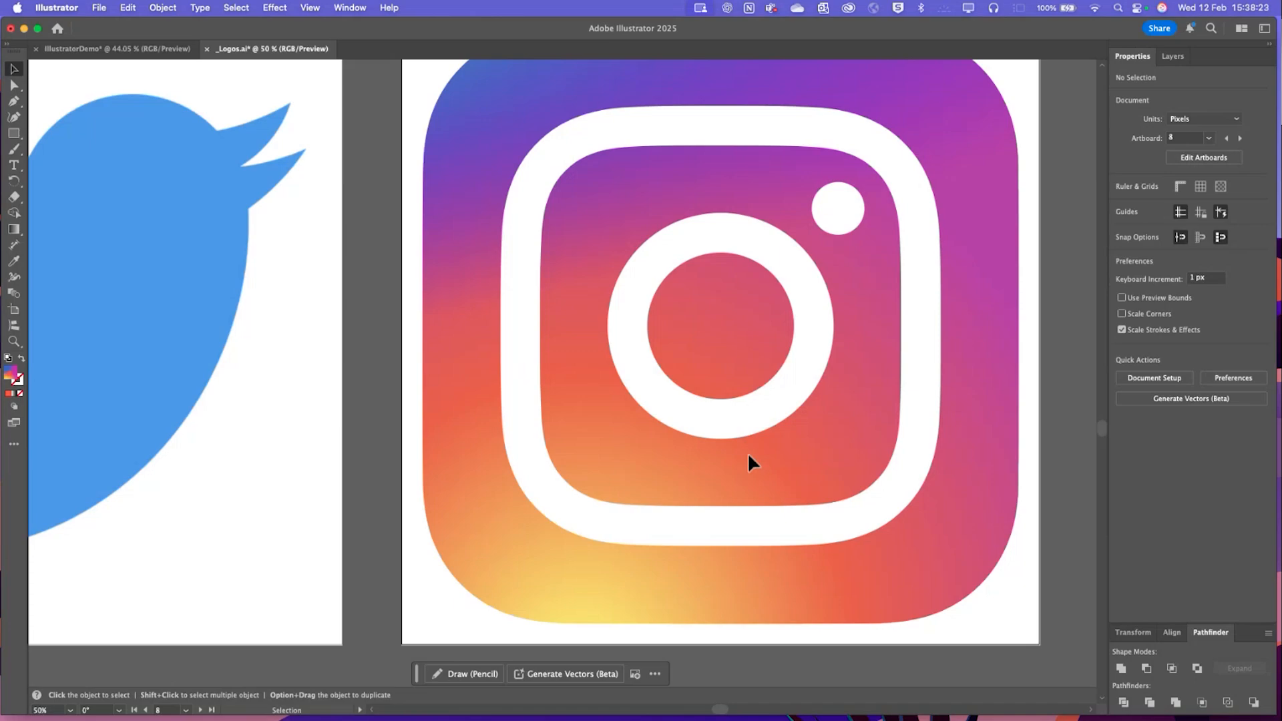
# Look over the artboards from the Instagram and Google logos up to the Apple and Mitsubishi logos
pyautogui.scroll(-2, 795, 307)
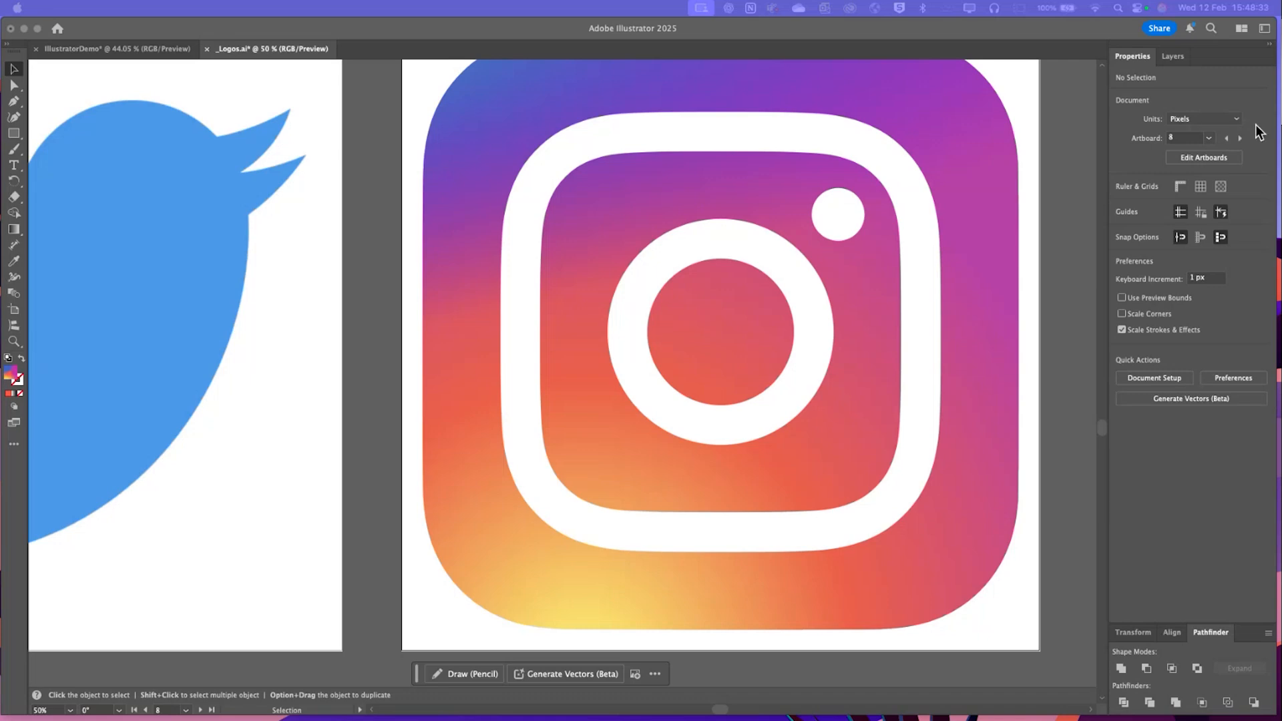
pyautogui.scroll(-3, 921, 401)
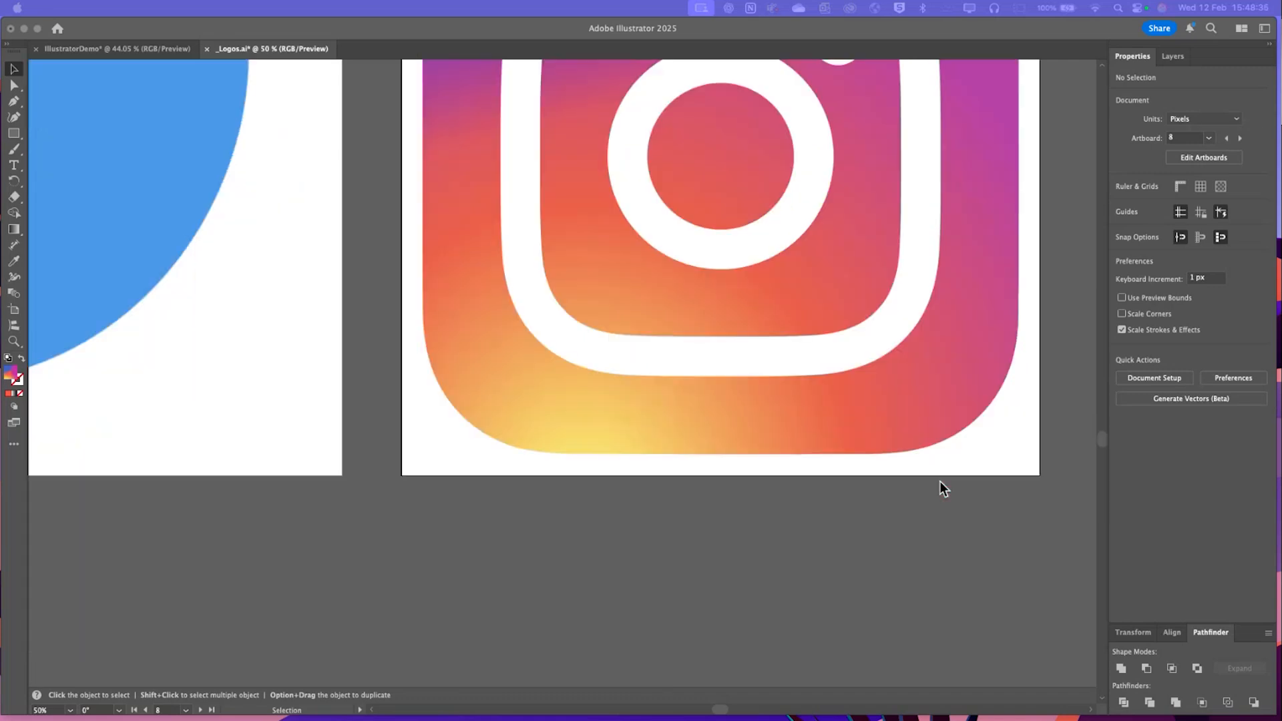
pyautogui.scroll(10, 940, 474)
pyautogui.scroll(-8, 864, 416)
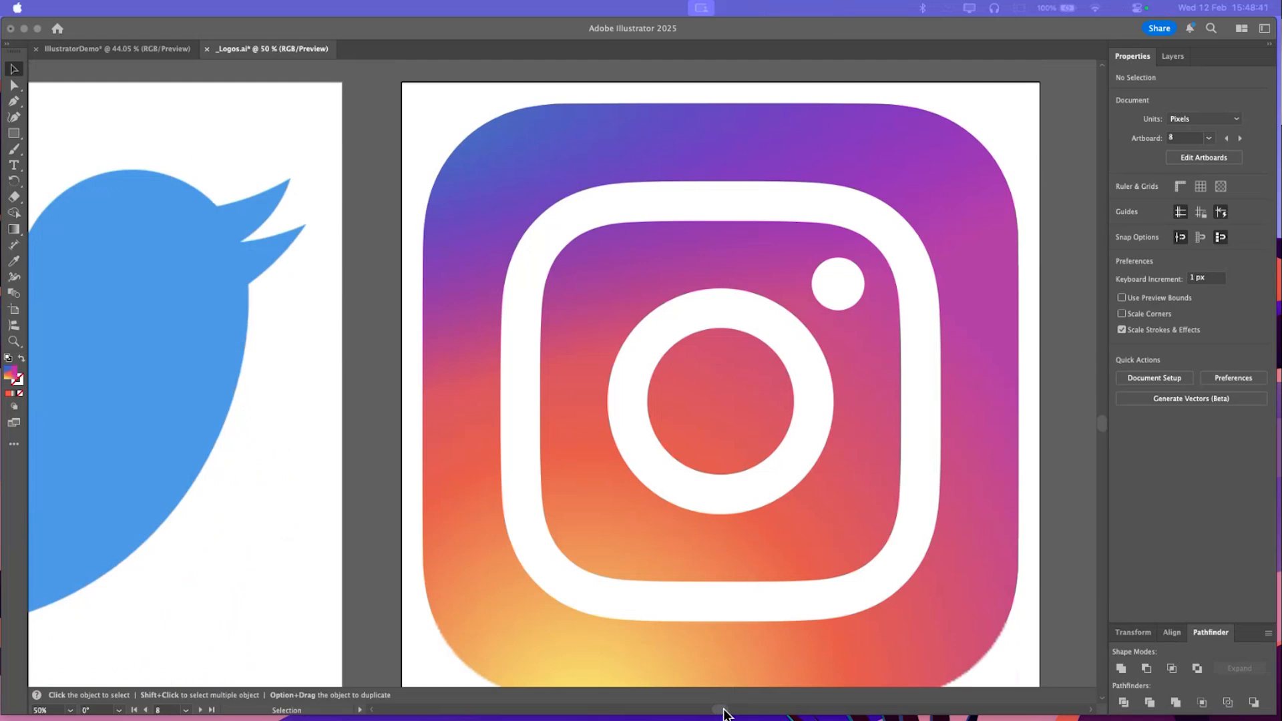
pyautogui.moveTo(721, 709); pyautogui.dragTo(776, 708)
pyautogui.scroll(-3, 750, 516)
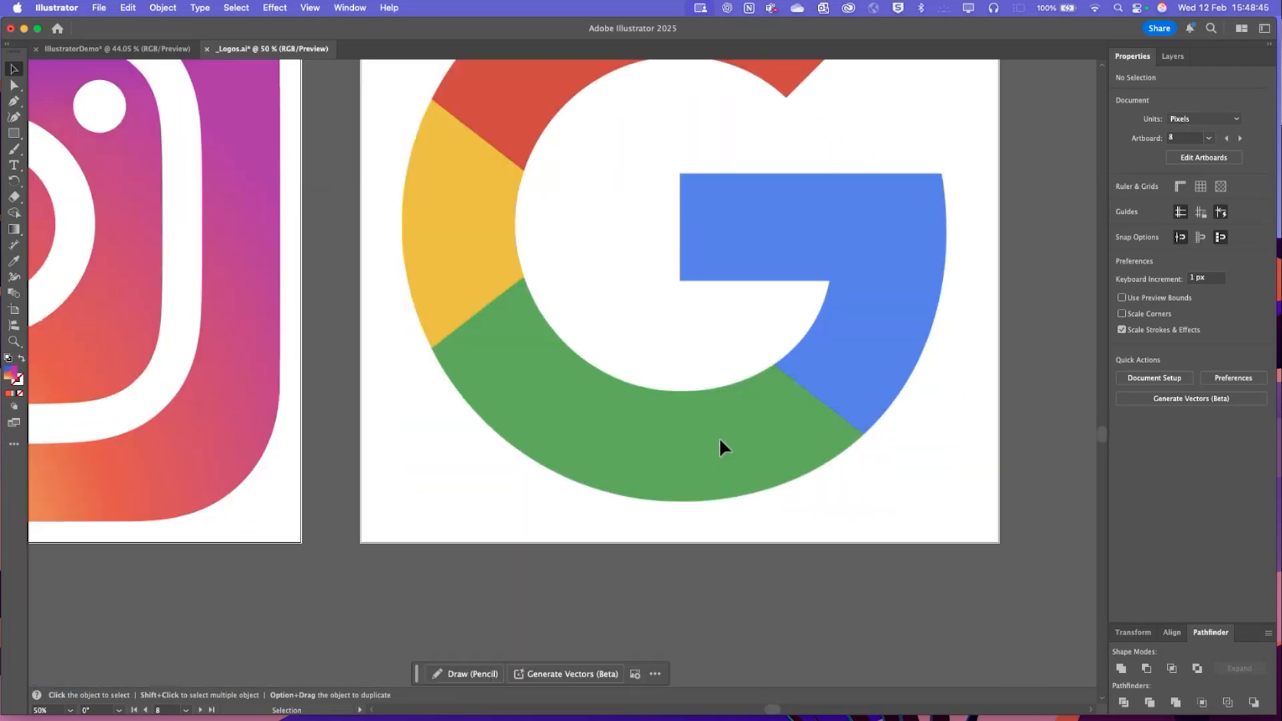
pyautogui.scroll(-1, 752, 546)
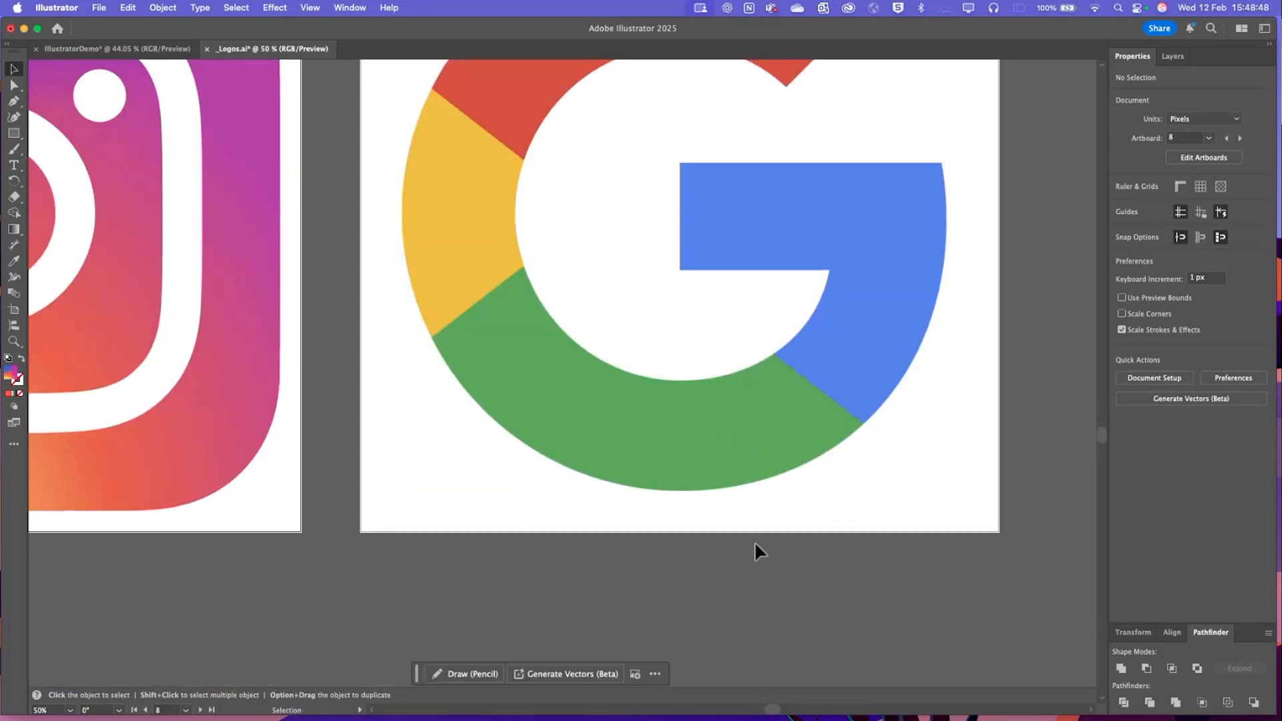
pyautogui.scroll(-3, 749, 551)
pyautogui.scroll(15, 749, 558)
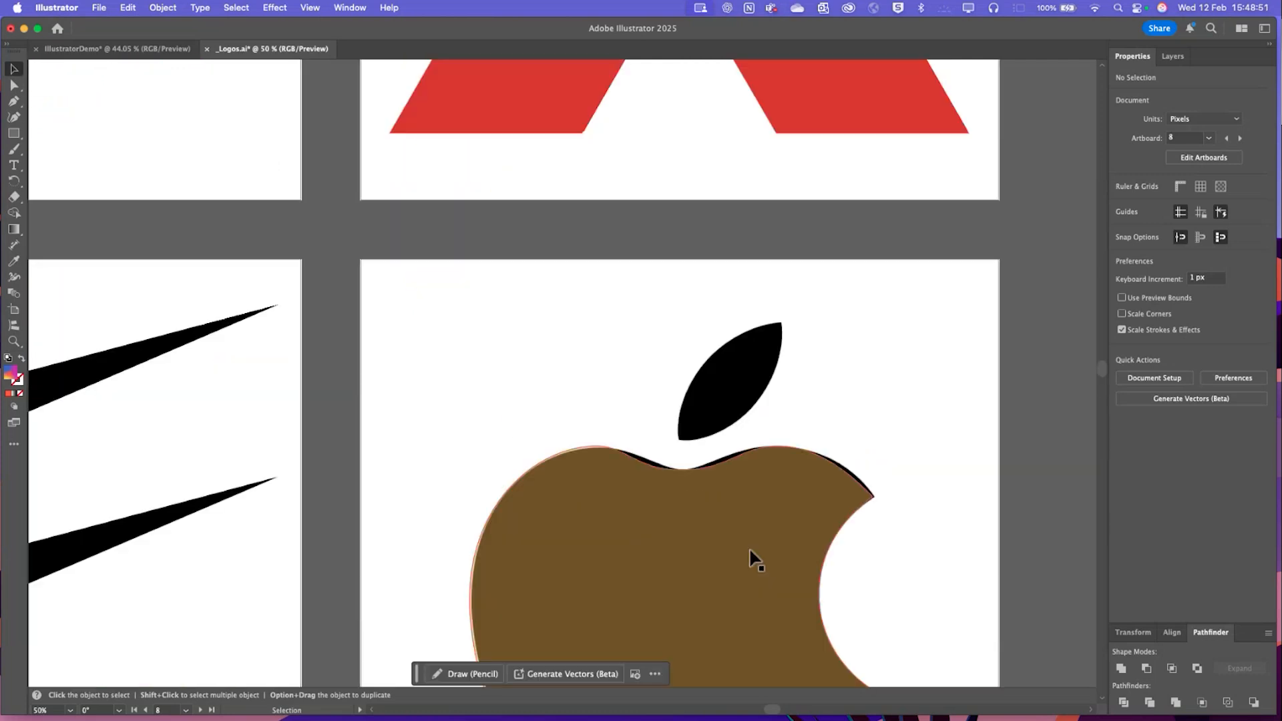
pyautogui.scroll(5, 347, 243)
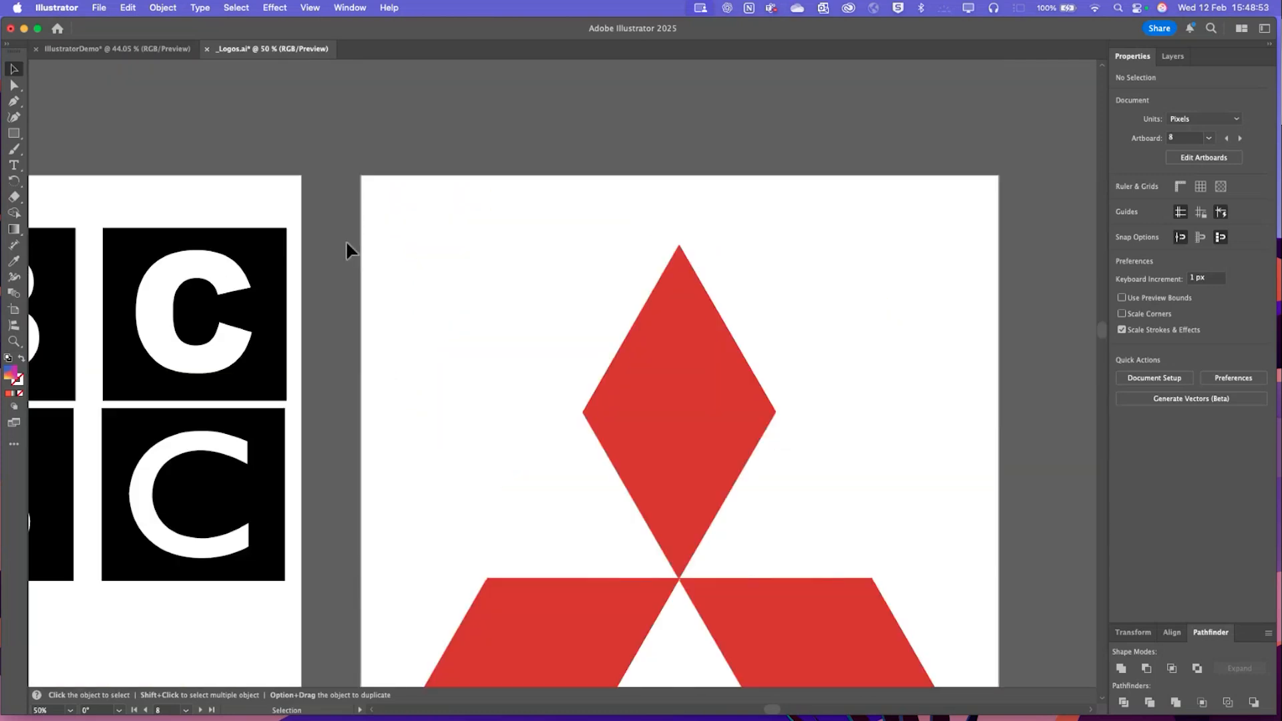
pyautogui.scroll(-5, 345, 243)
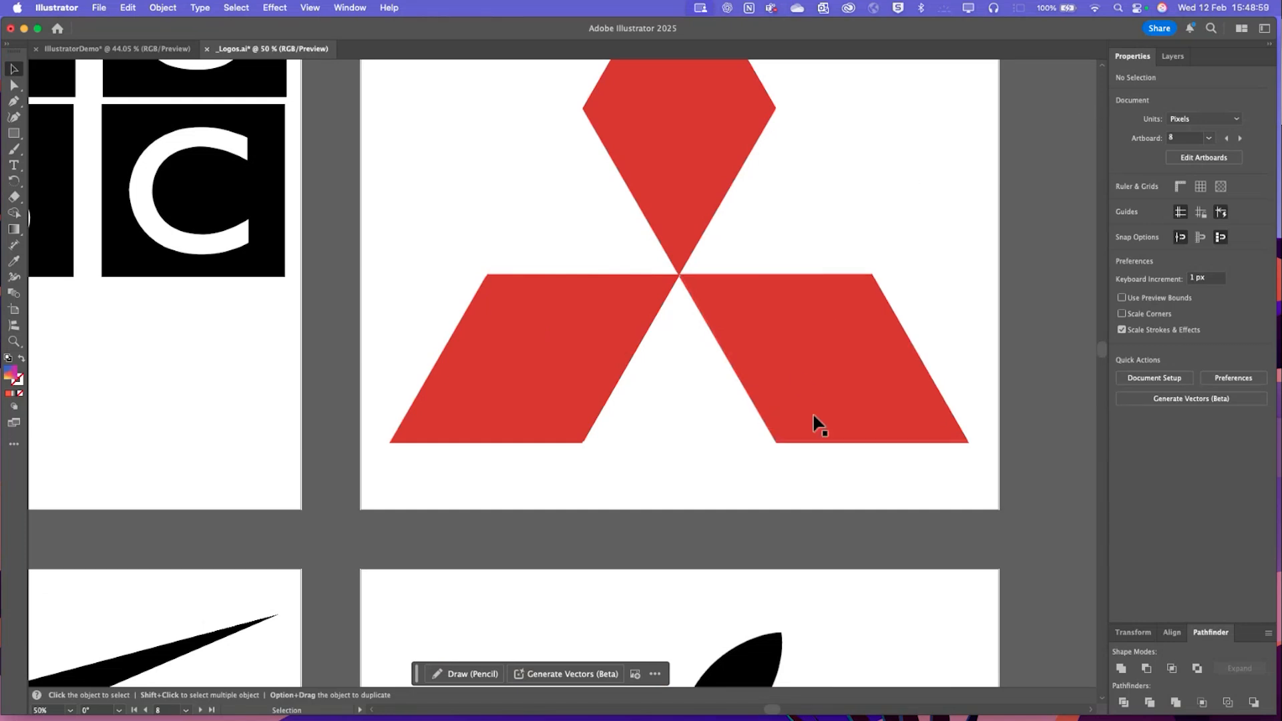
pyautogui.scroll(-3, 815, 420)
pyautogui.scroll(-2, 819, 425)
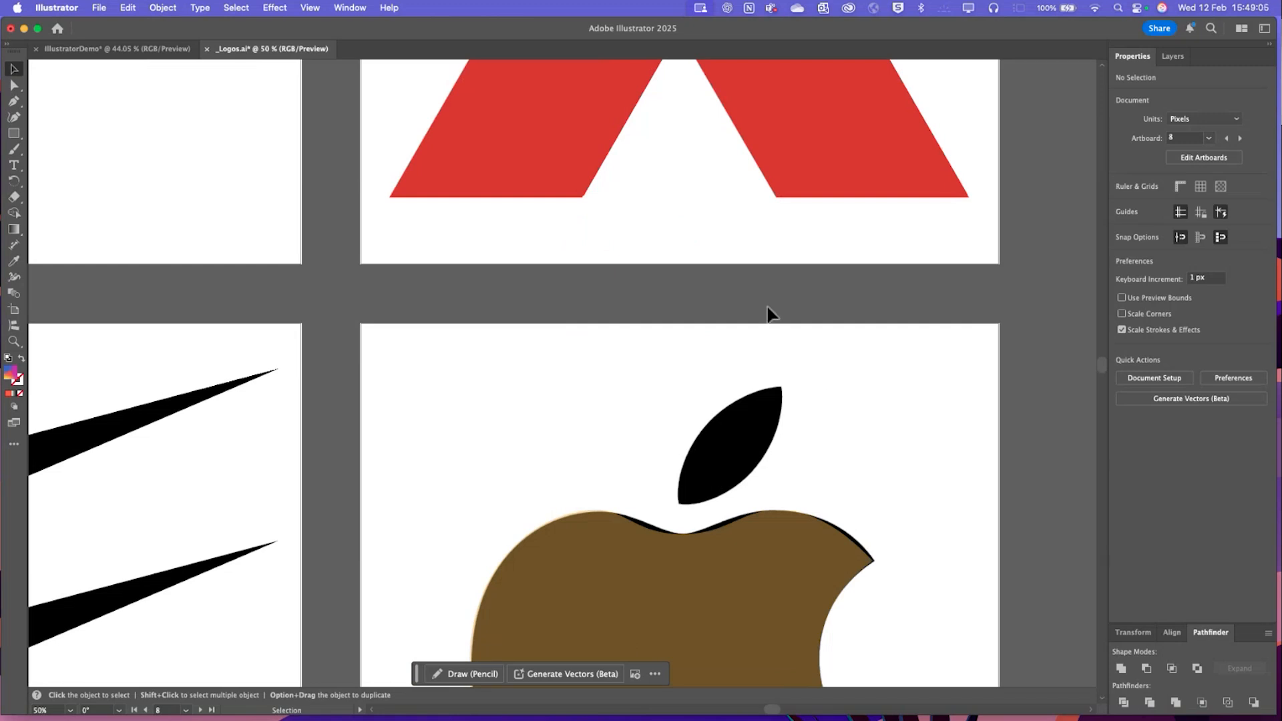
# Review the file formats available for saving the document on the computer under Save As, leaving without saving
pyautogui.click(100, 9)
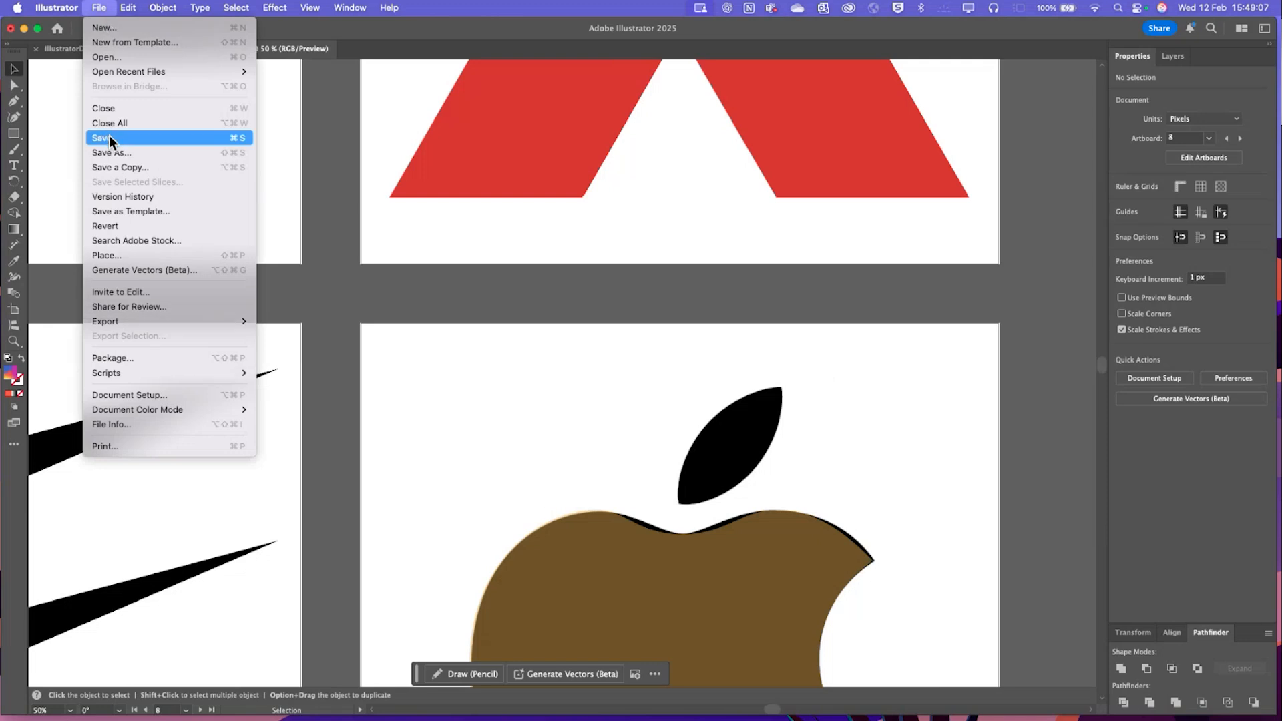
pyautogui.click(162, 154)
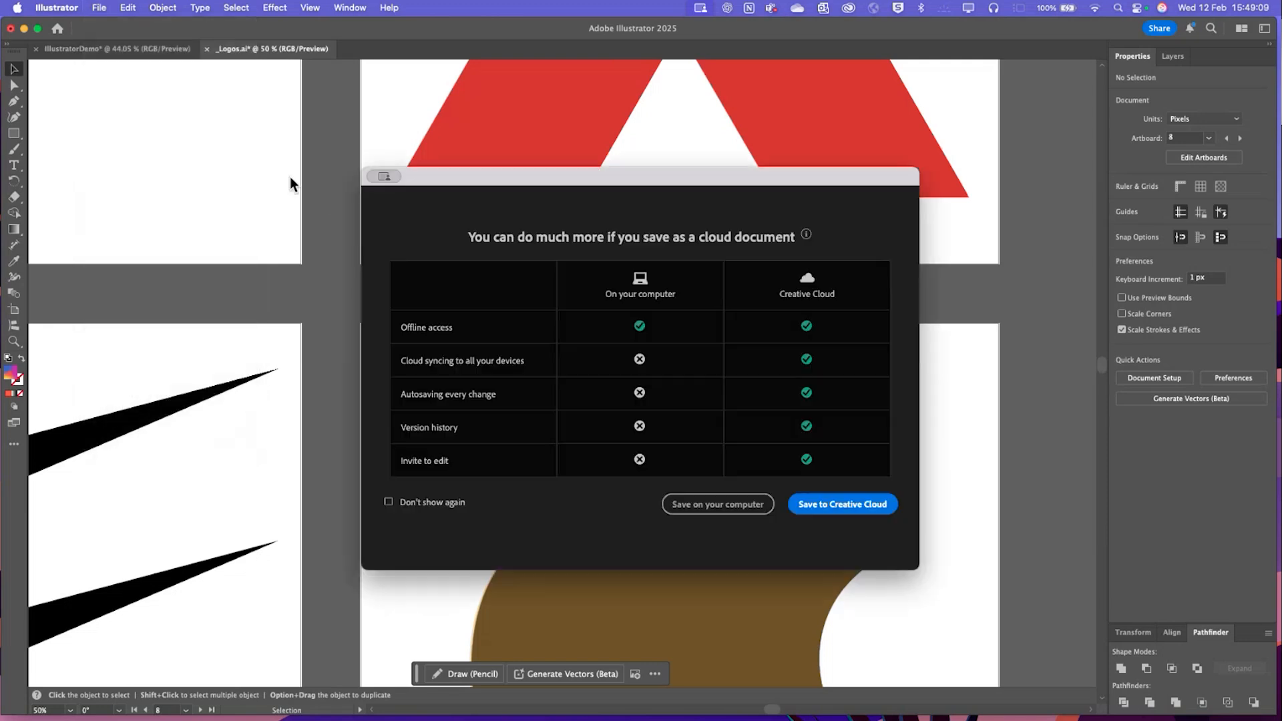
pyautogui.click(715, 514)
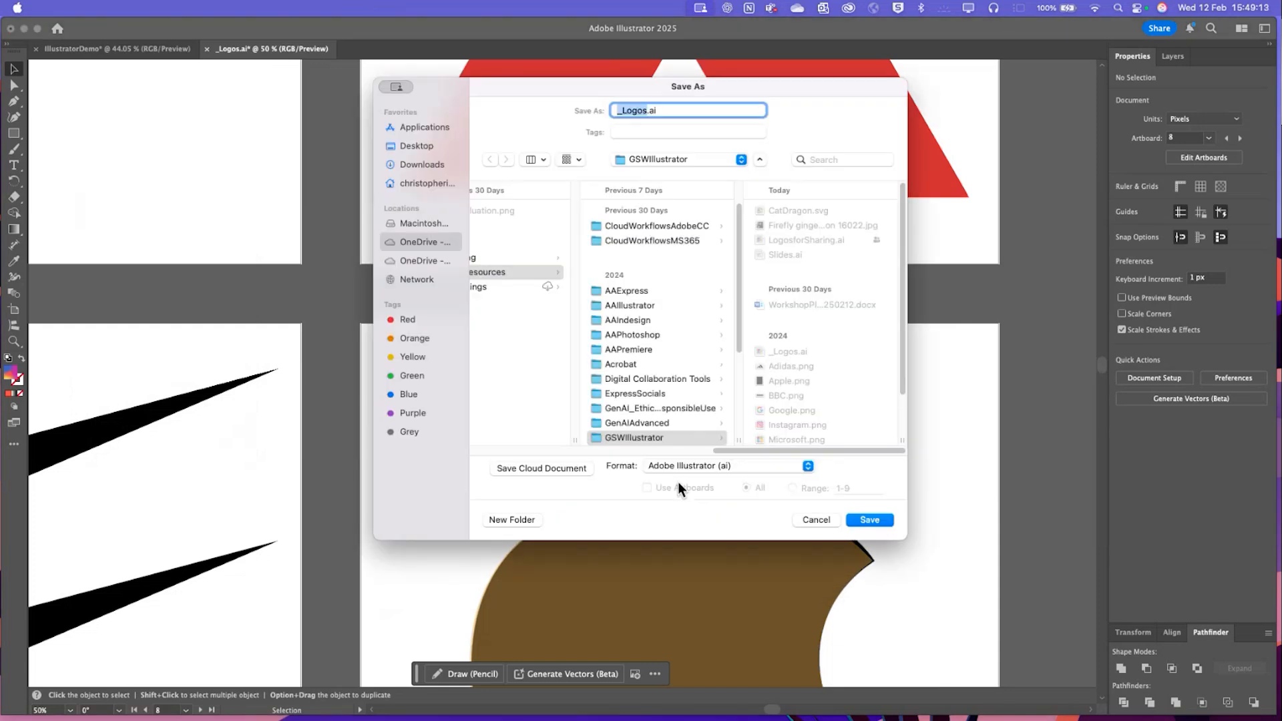
pyautogui.click(686, 469)
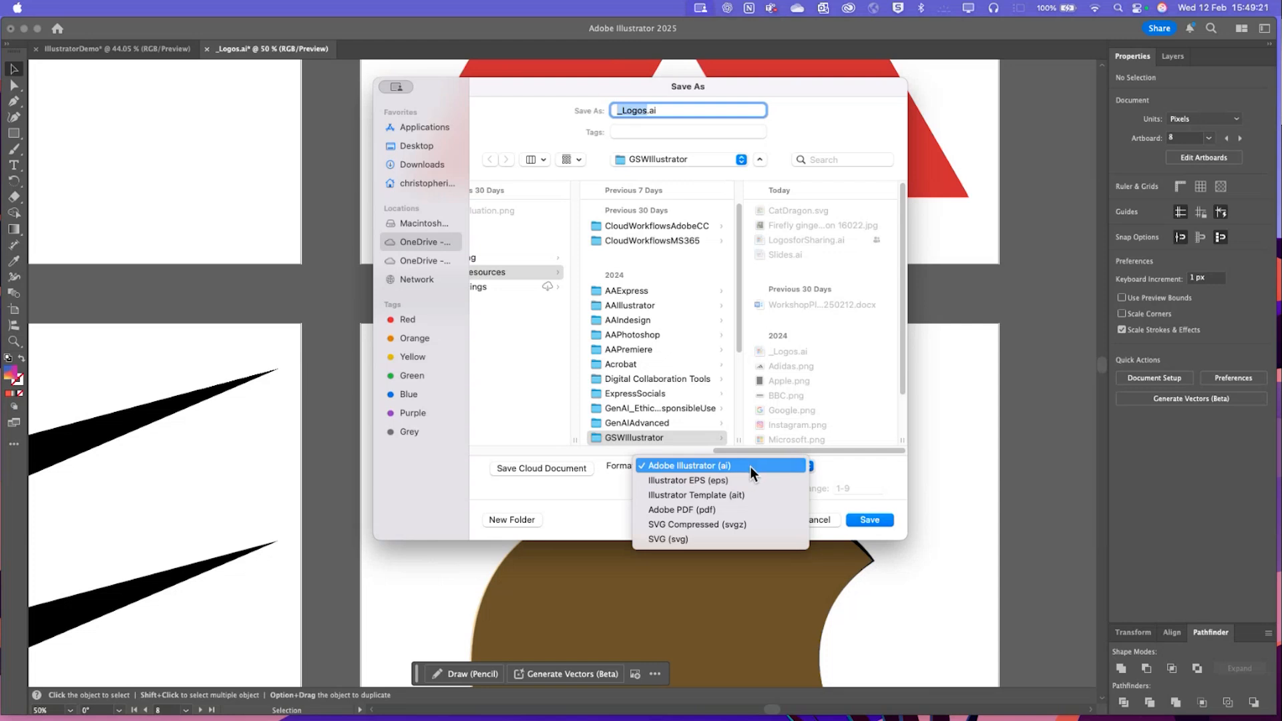
pyautogui.click(750, 466)
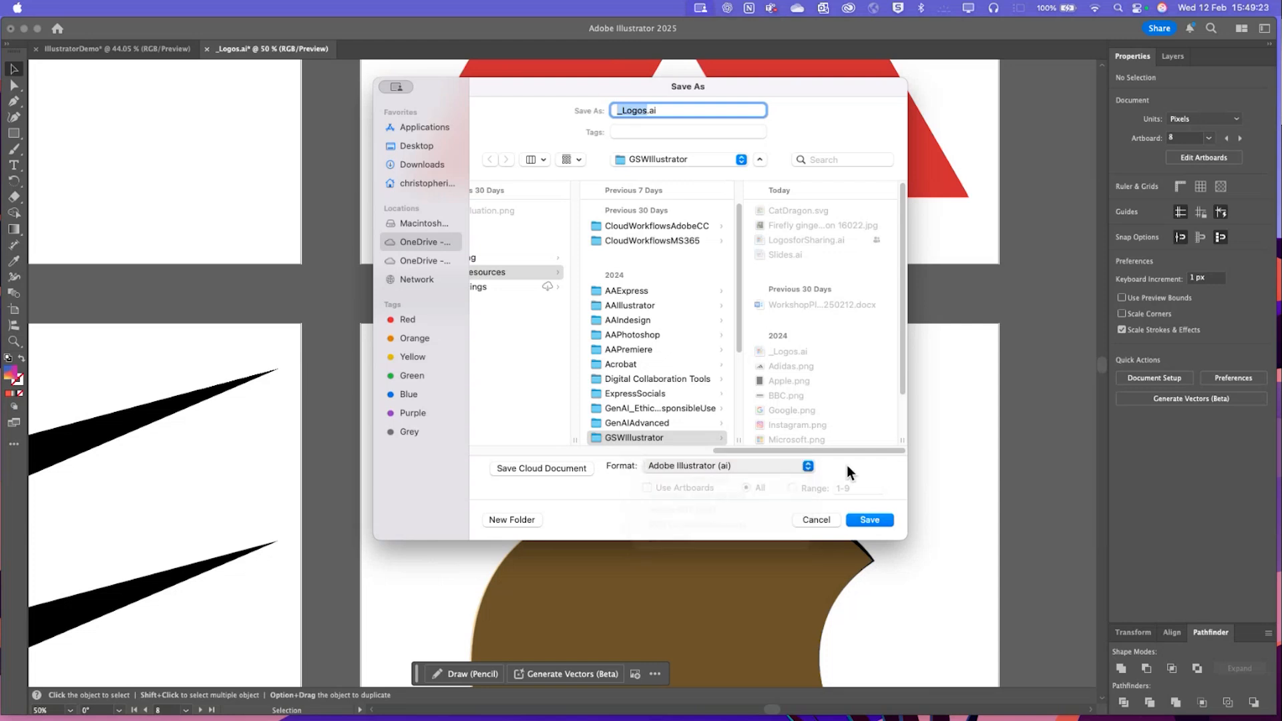
pyautogui.click(816, 519)
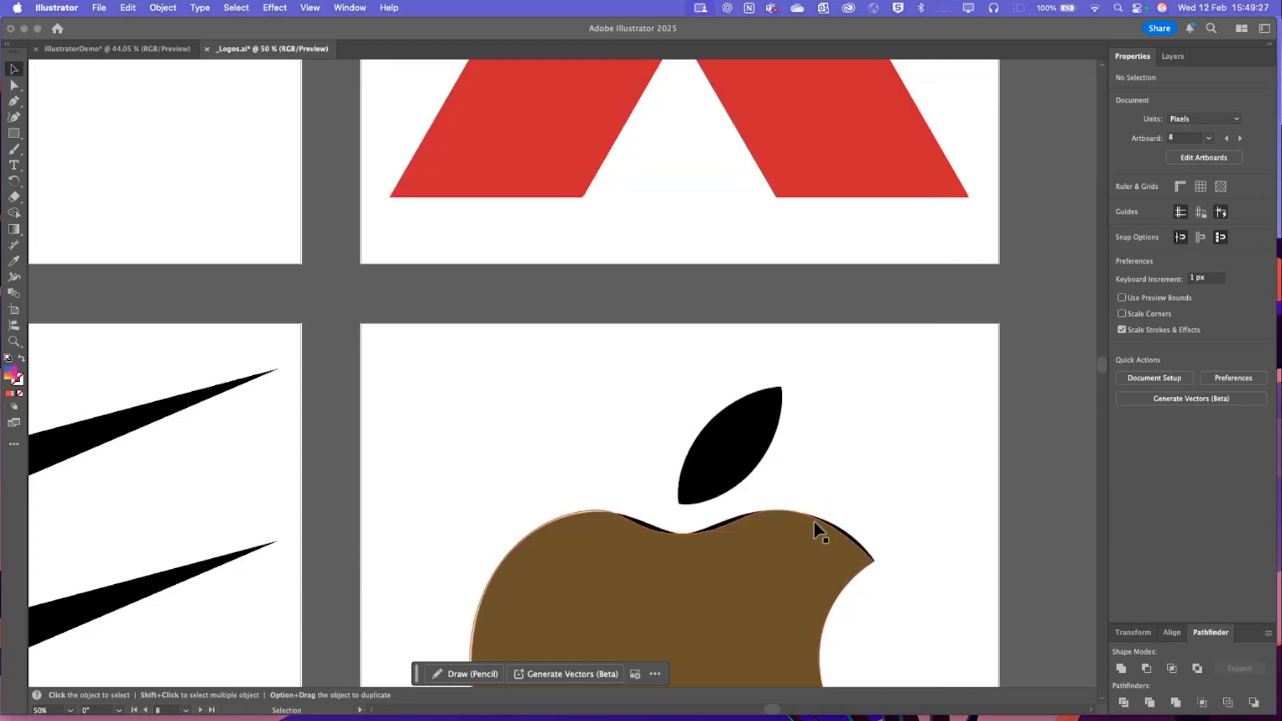
# Open Export for Screens for the logos document and show its artboards for export
pyautogui.scroll(-5, 790, 459)
pyautogui.scroll(5, 791, 458)
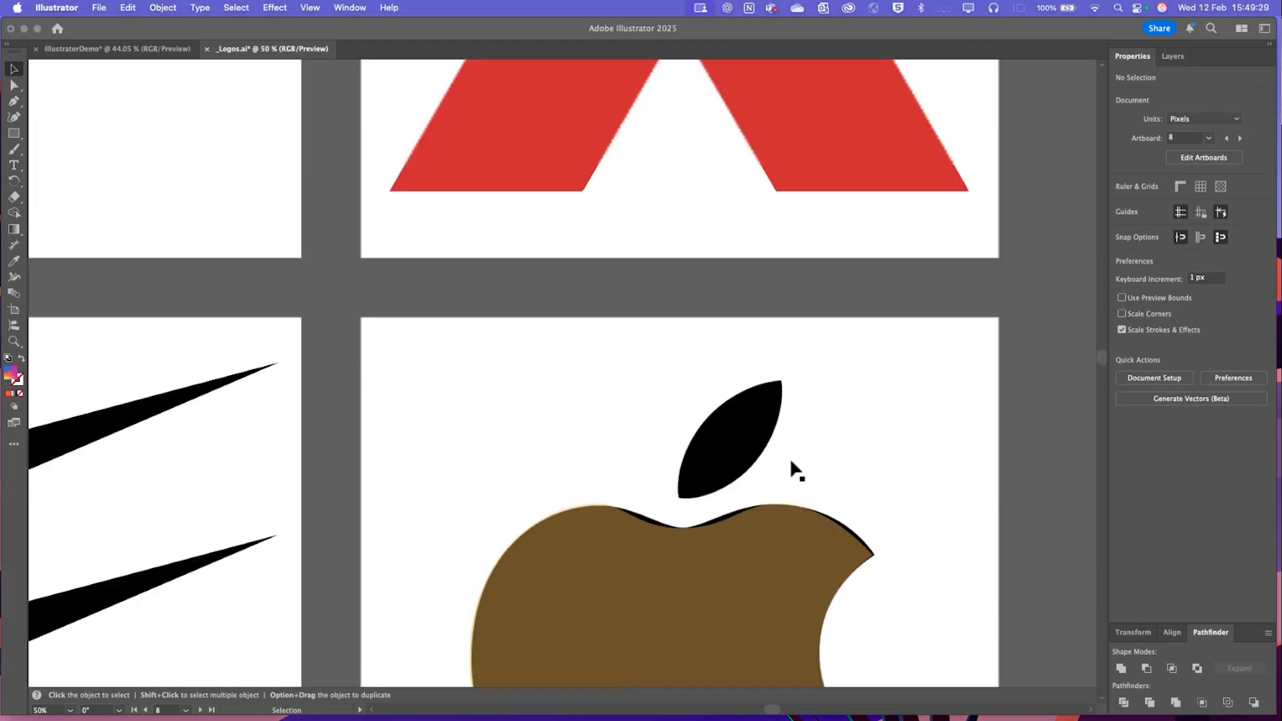
pyautogui.scroll(5, 789, 458)
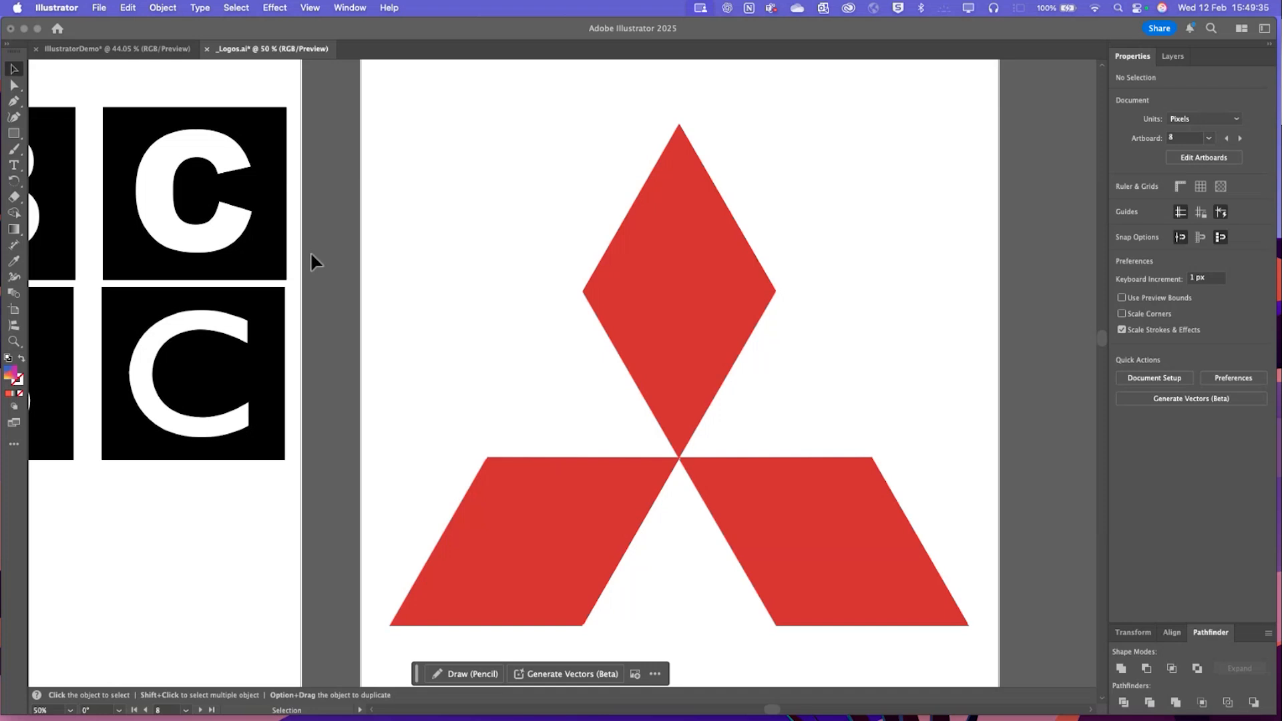
pyautogui.click(98, 8)
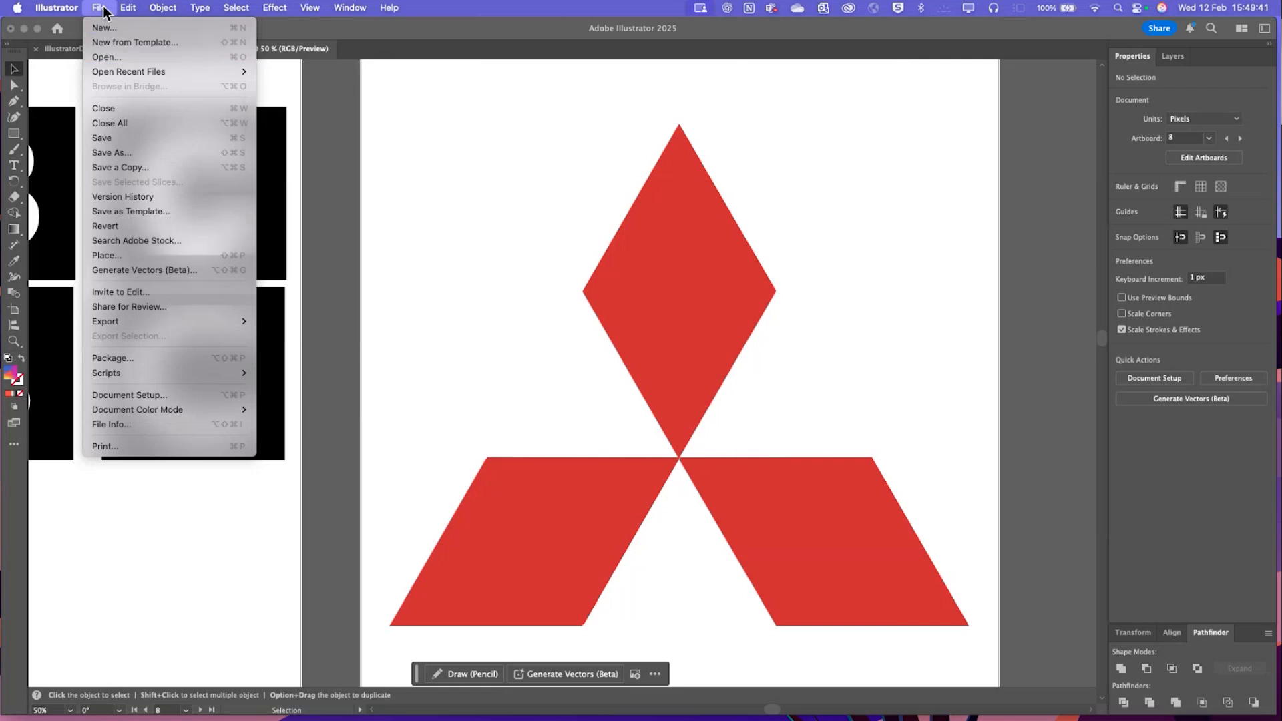
pyautogui.moveTo(155, 323)
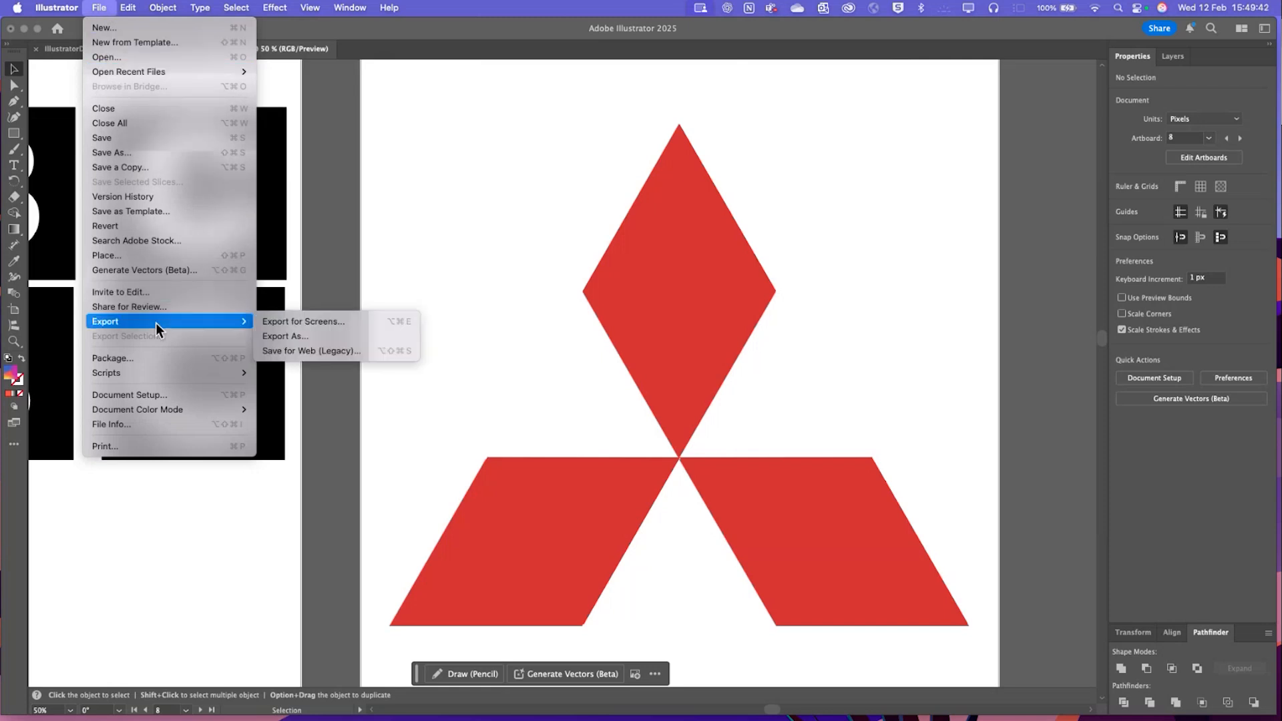
pyautogui.click(294, 323)
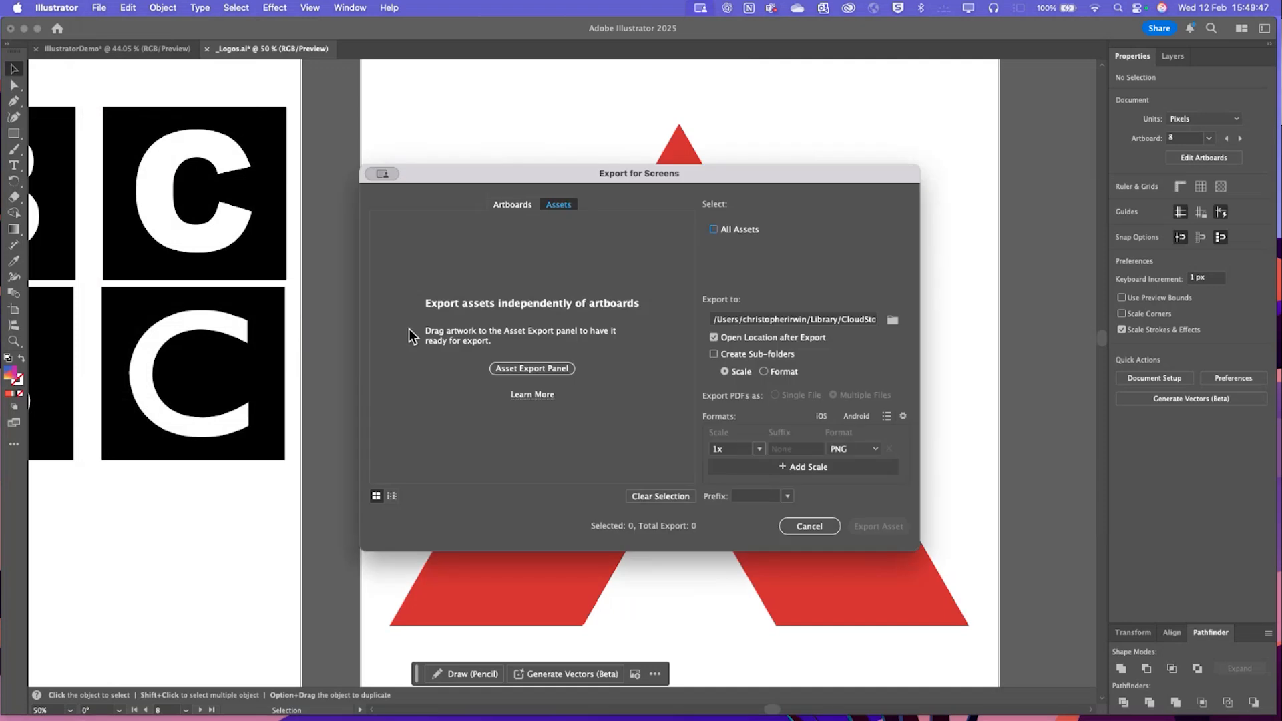
pyautogui.click(515, 206)
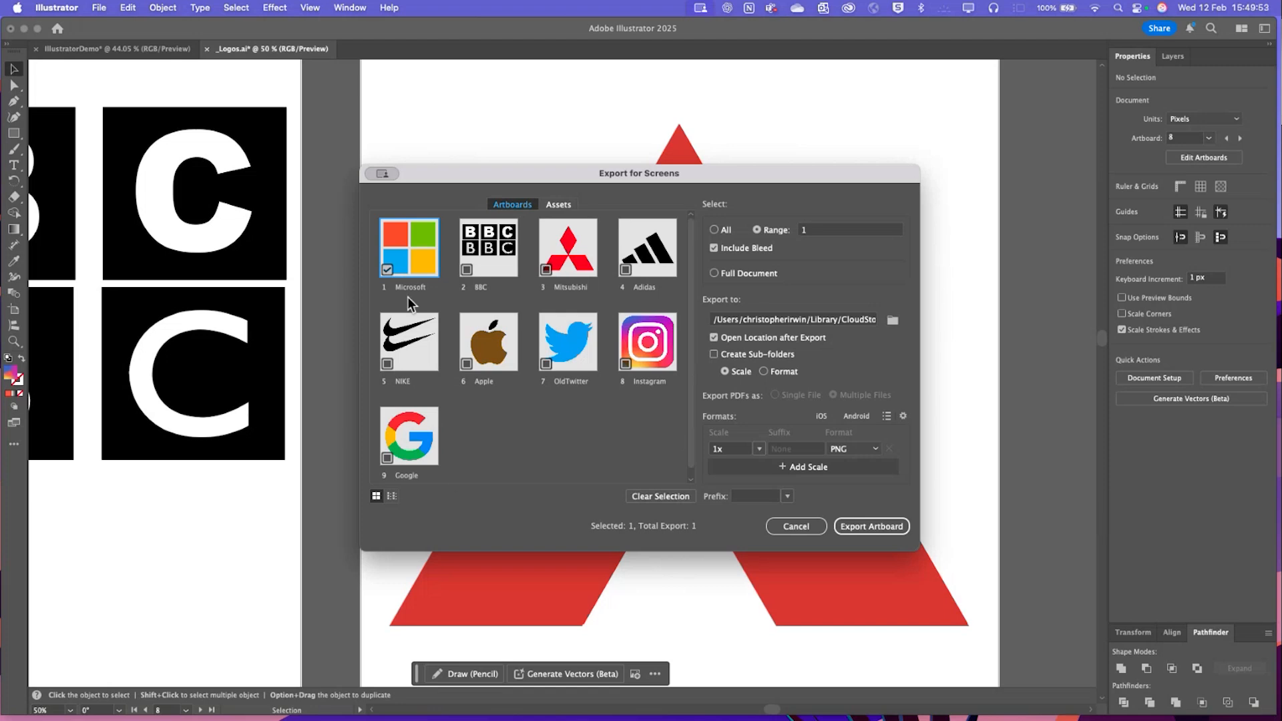
# Include the BBC, Mitsubishi, Adidas, Instagram, OldTwitter and Apple artboards in the export alongside the Microsoft one
pyautogui.click(467, 269)
pyautogui.click(546, 270)
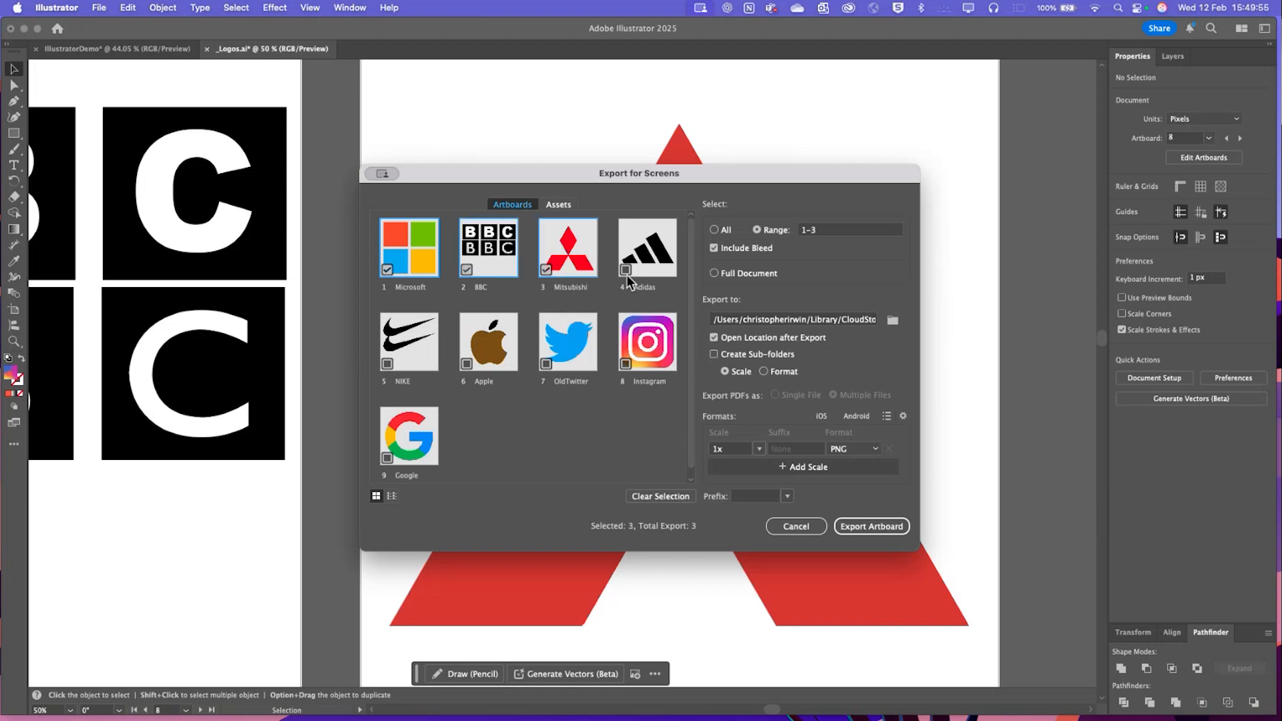
pyautogui.click(626, 271)
pyautogui.click(625, 365)
pyautogui.click(545, 364)
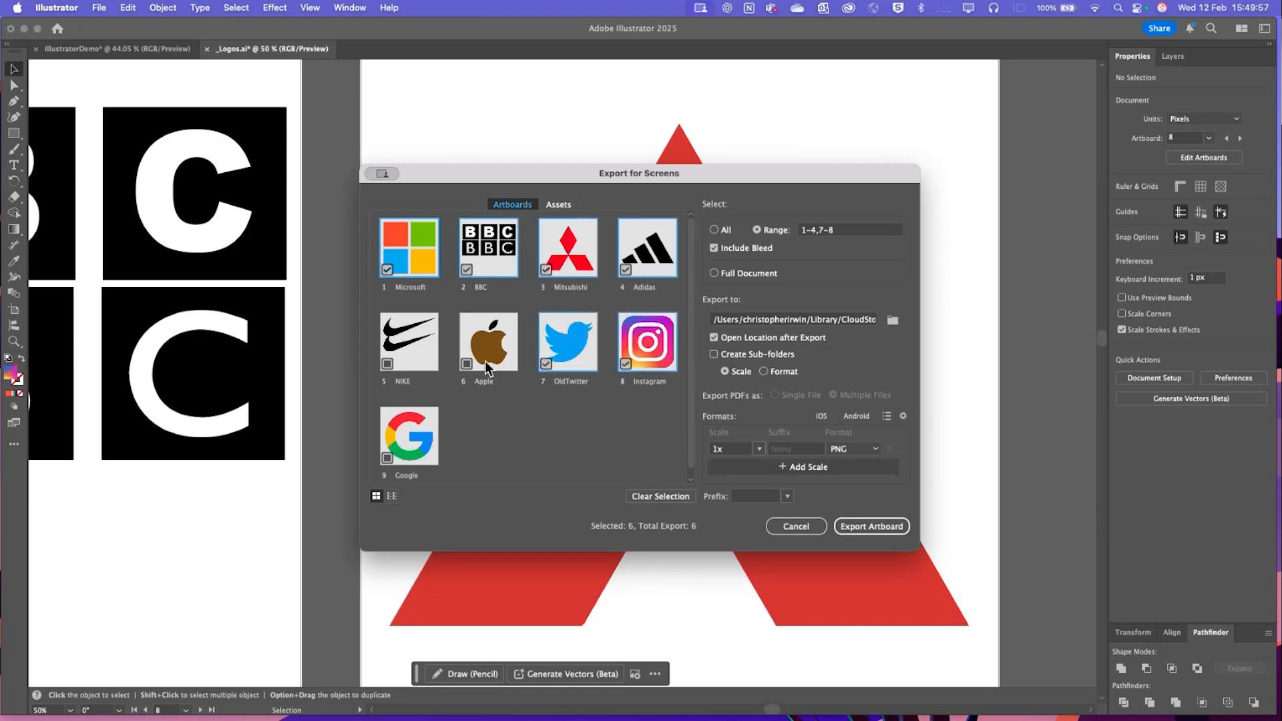
pyautogui.click(466, 363)
# Set the Desktop as the export folder and include all artboards, with Include Bleed off
pyautogui.click(891, 323)
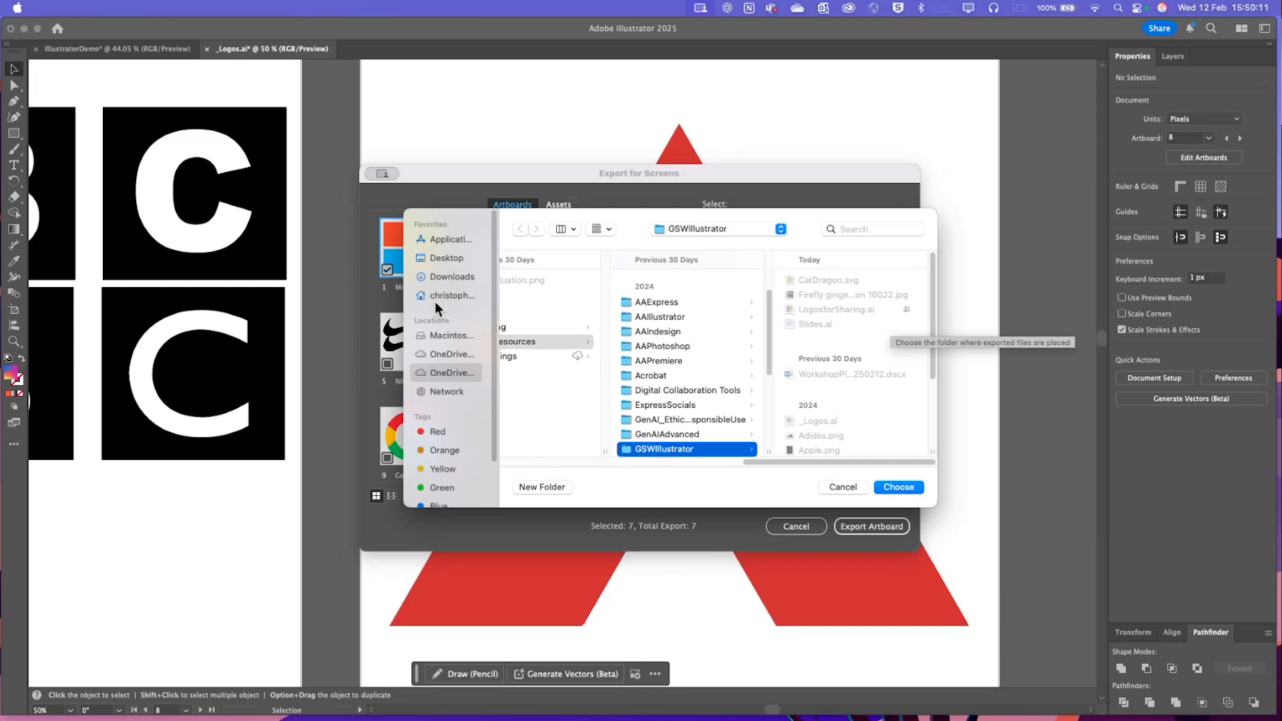
pyautogui.click(444, 258)
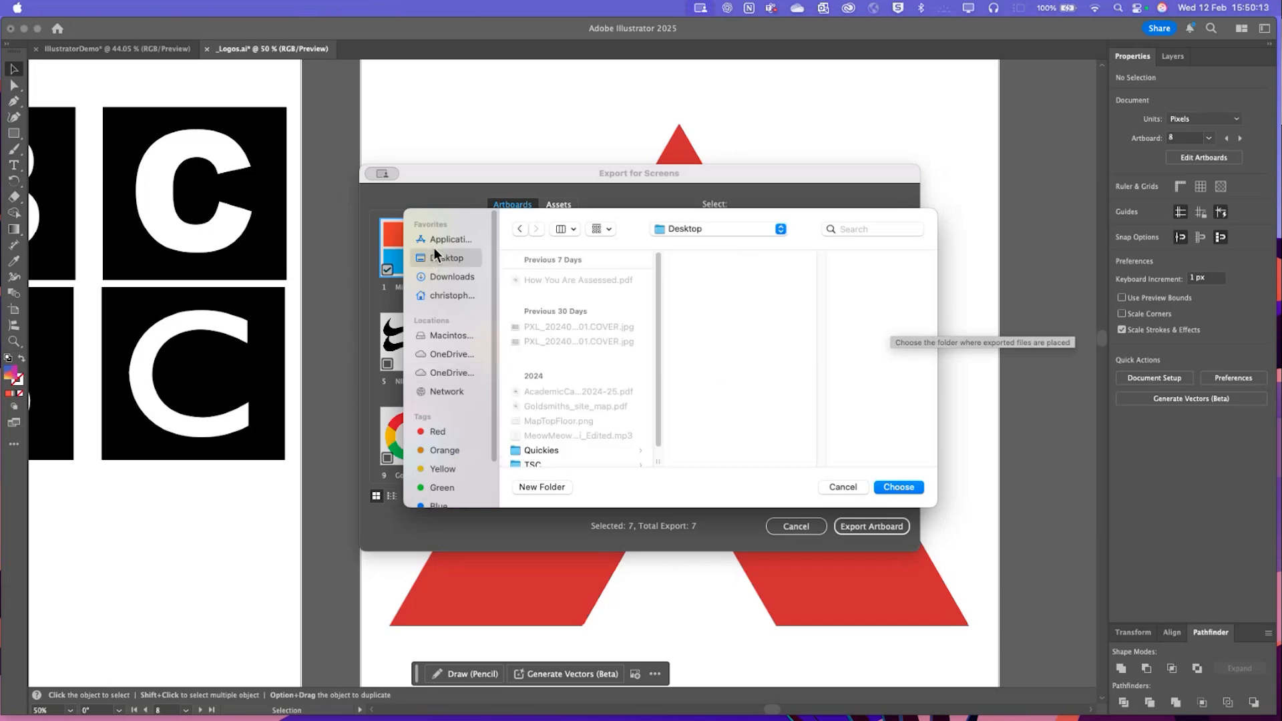
pyautogui.click(900, 486)
pyautogui.click(397, 367)
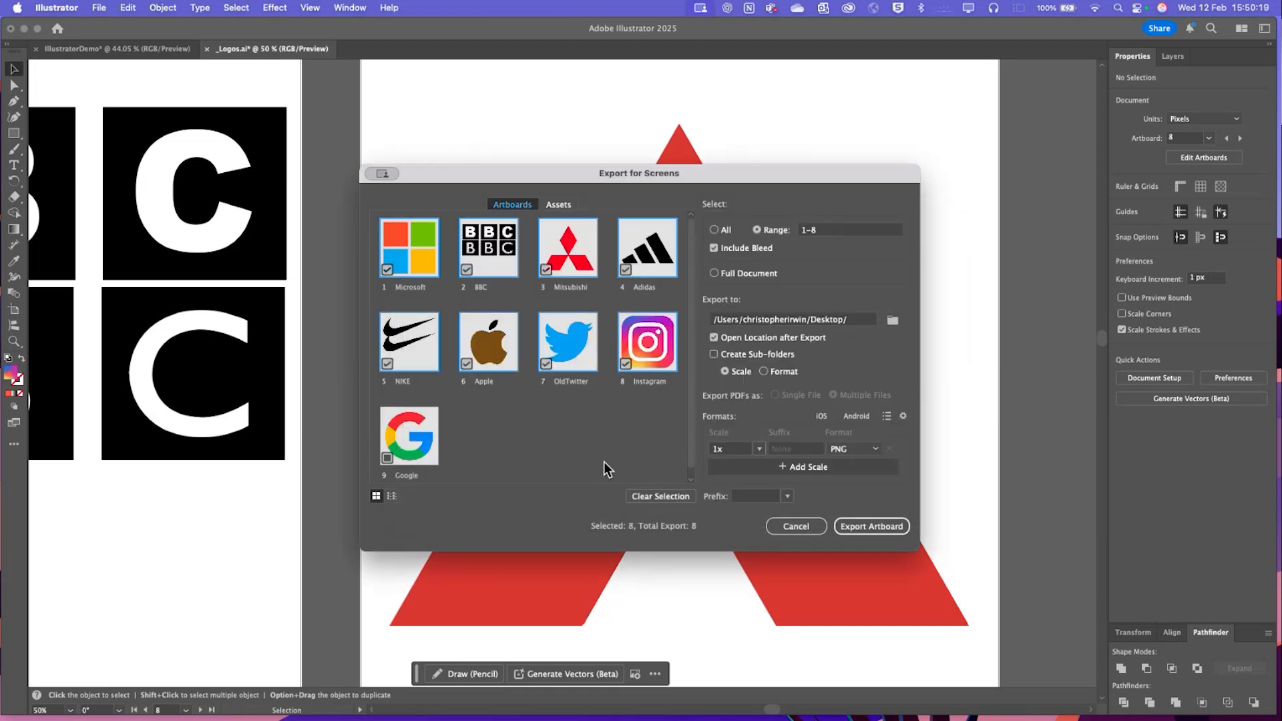
pyautogui.click(713, 230)
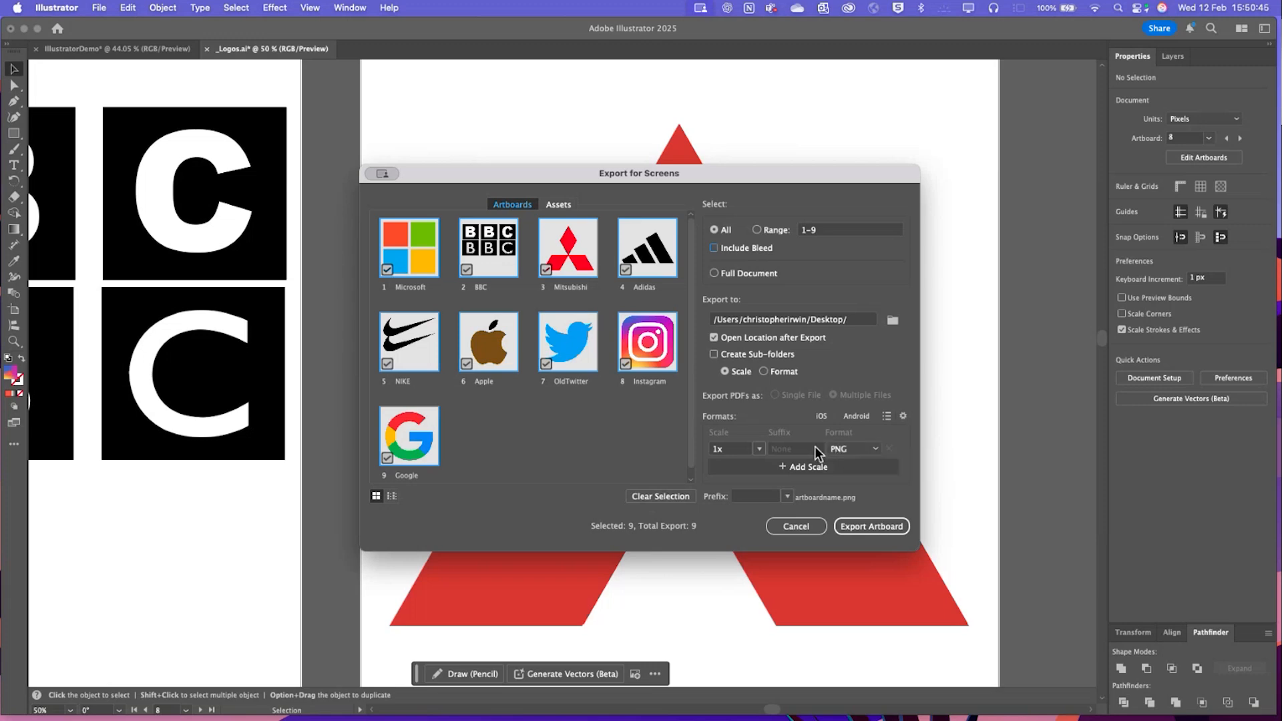
# Keep PNG as the first export format and add a second scale entry, enlarging the dialog to show the format list
pyautogui.click(858, 449)
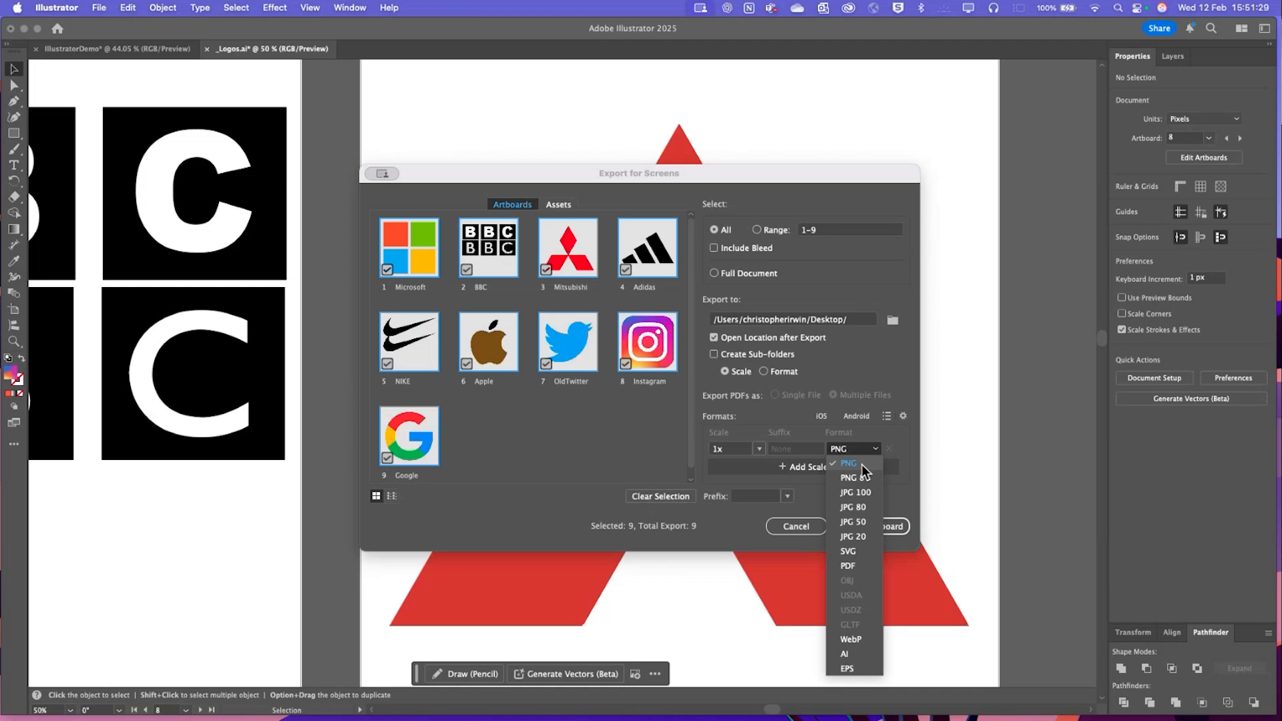
pyautogui.click(856, 465)
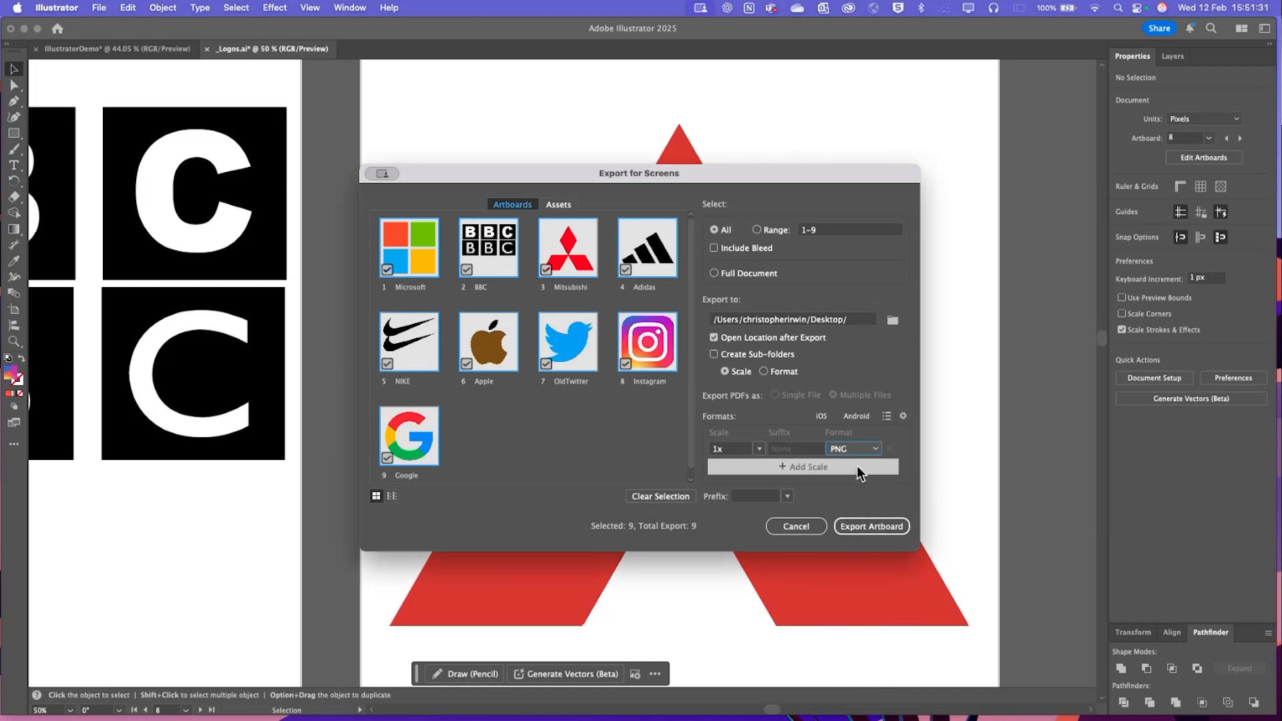
pyautogui.click(855, 449)
pyautogui.click(857, 464)
pyautogui.click(848, 466)
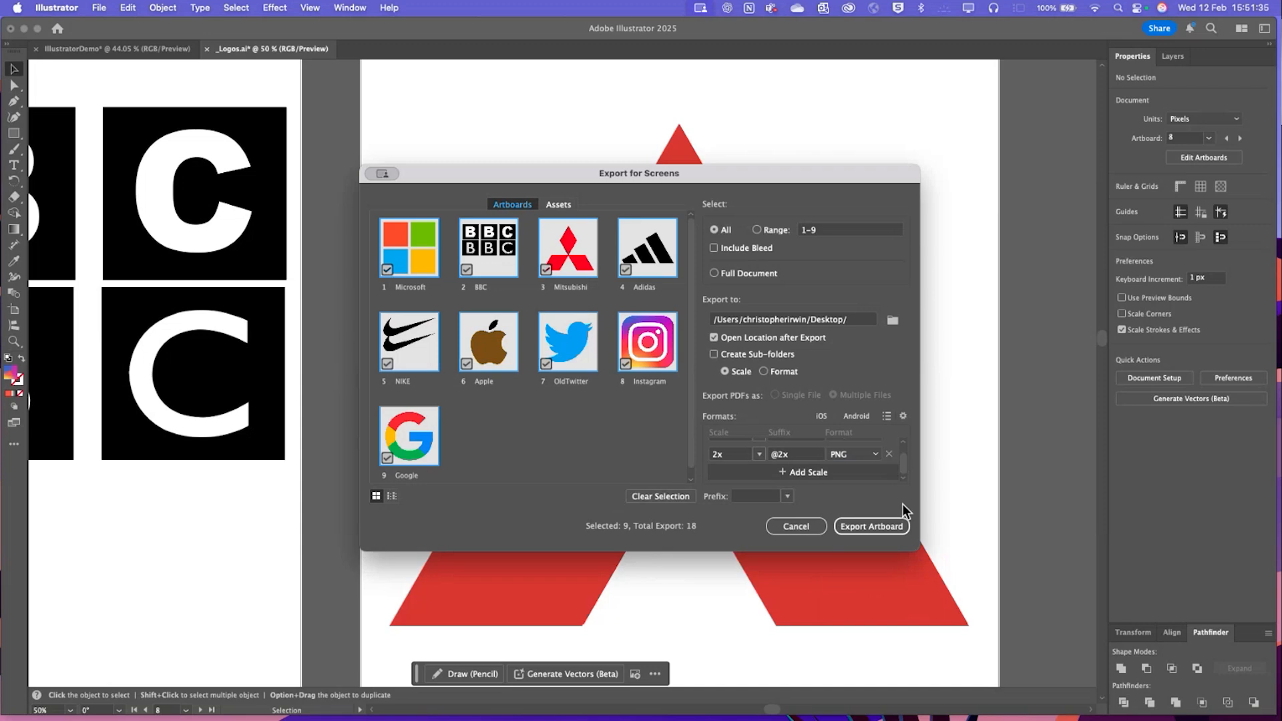
pyautogui.moveTo(918, 550); pyautogui.dragTo(941, 717)
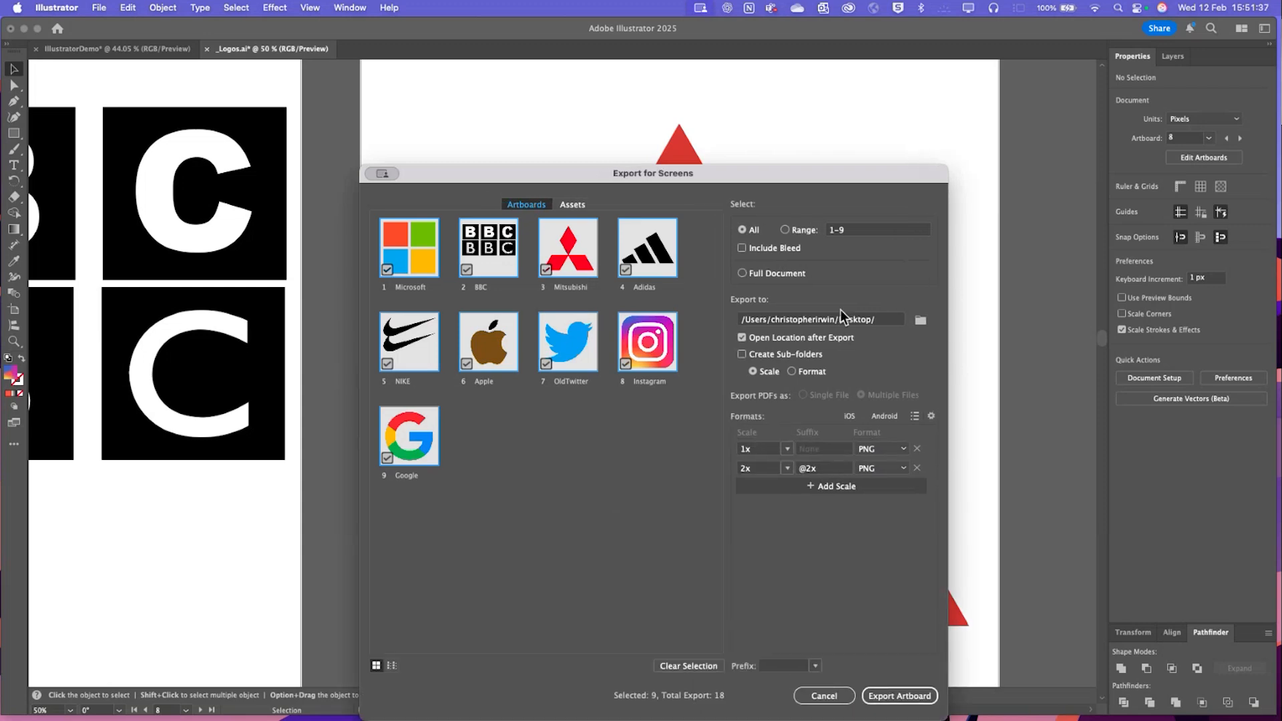
pyautogui.moveTo(820, 190); pyautogui.dragTo(807, 105)
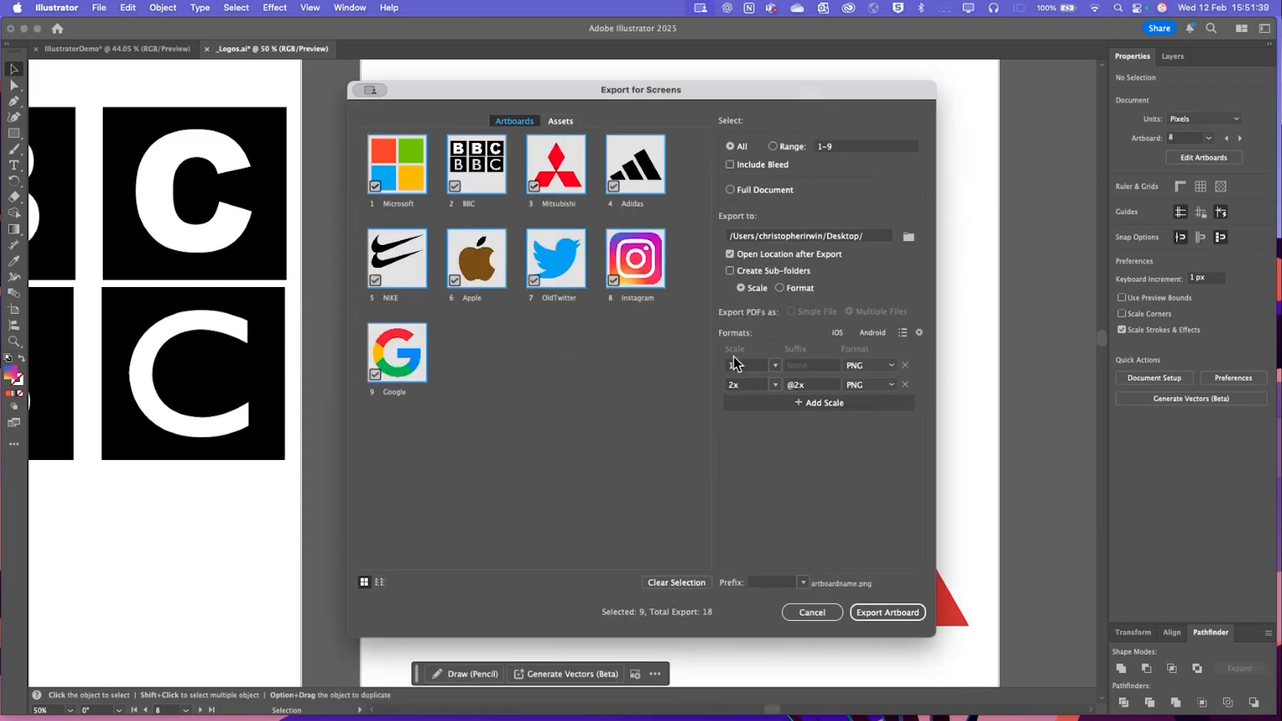
# Set the second export entry to 1x scale in JPG 100 format
pyautogui.click(780, 383)
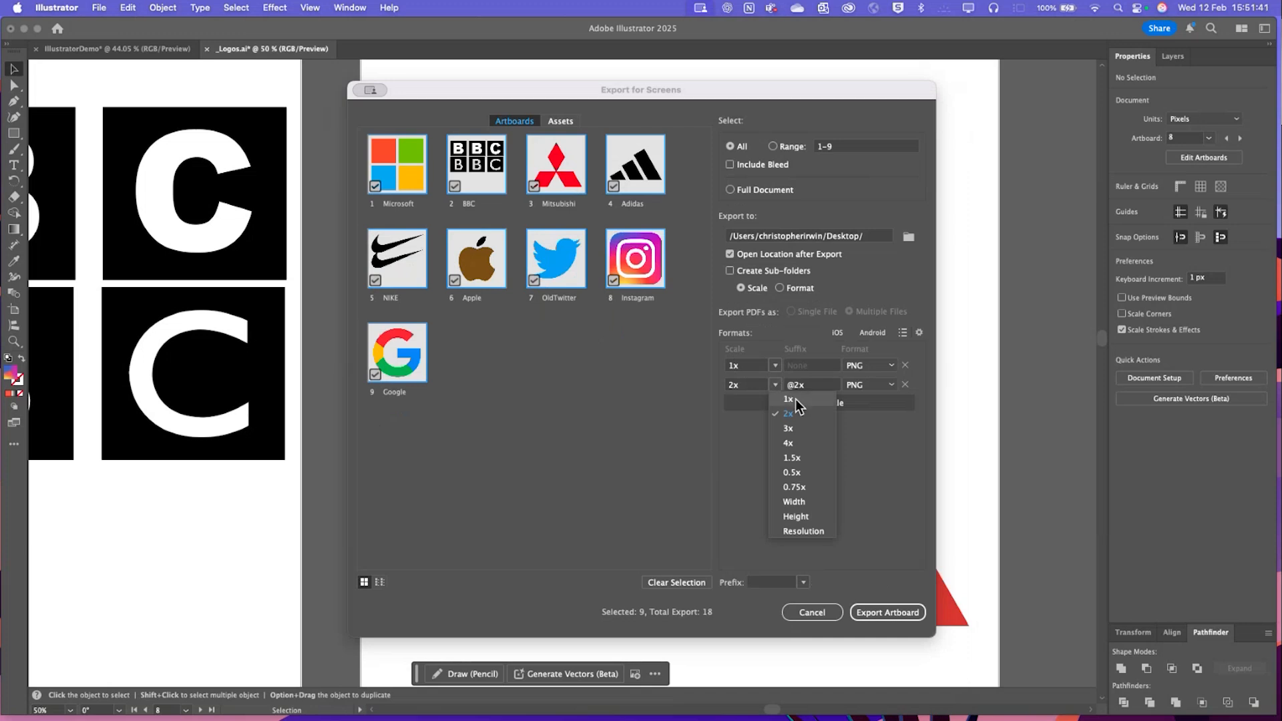
pyautogui.click(795, 398)
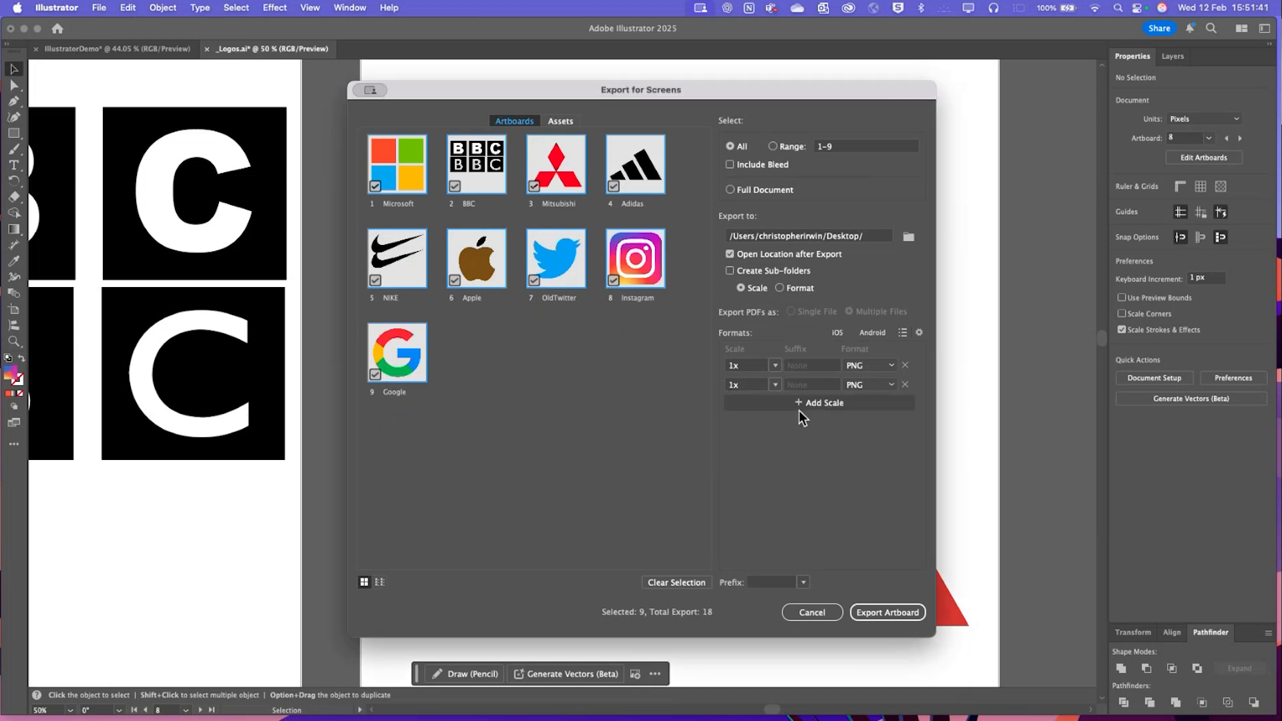
pyautogui.click(892, 385)
pyautogui.click(880, 427)
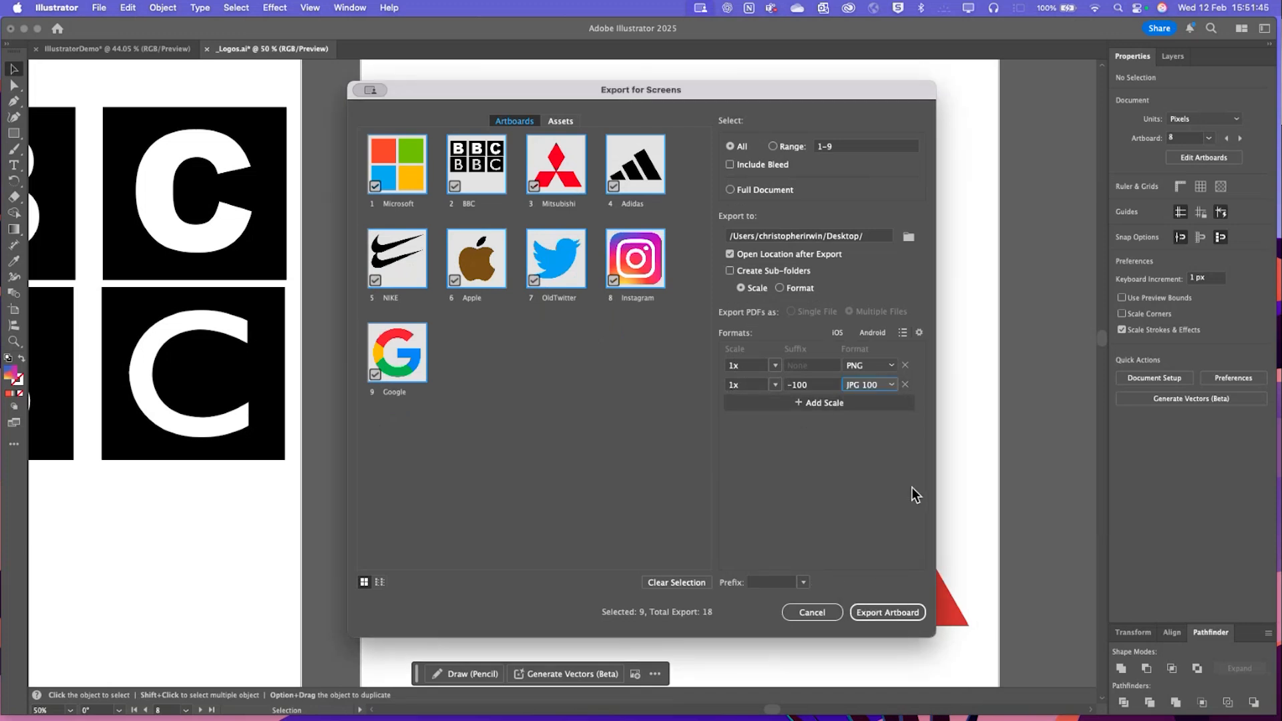
pyautogui.click(813, 385)
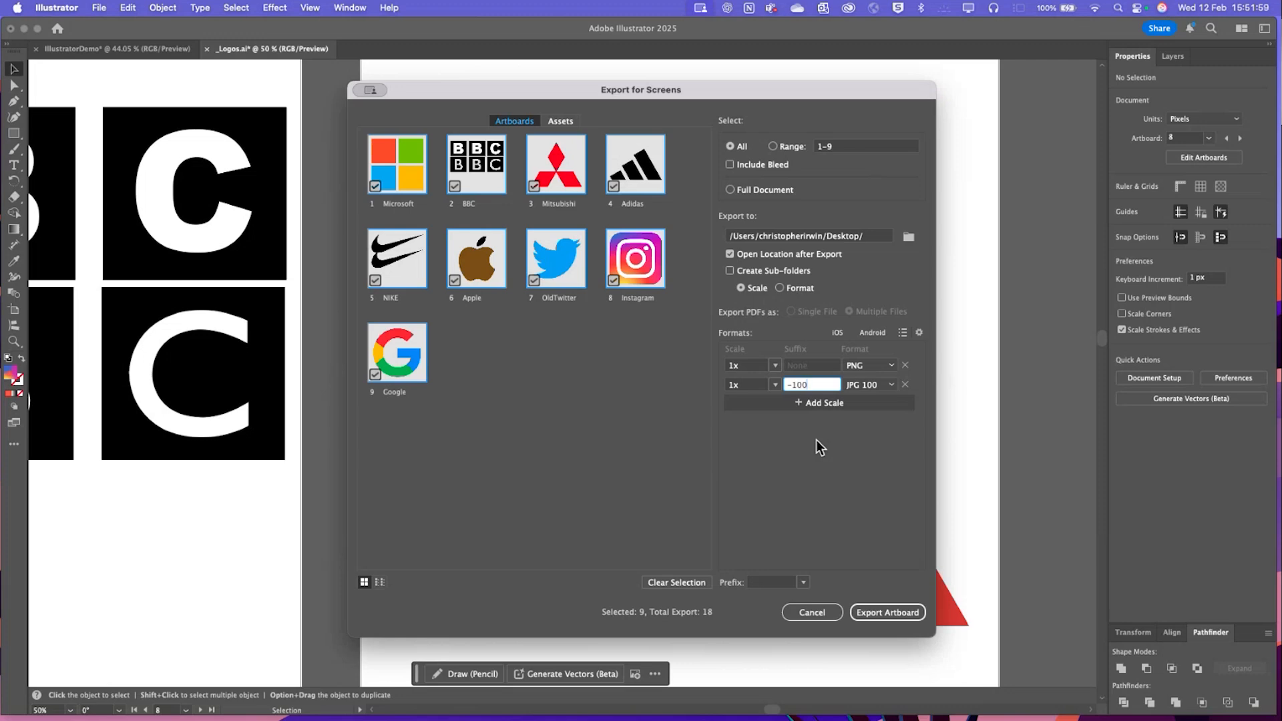
# Add a third export entry and set it to 1x scale and the SVG format
pyautogui.click(822, 401)
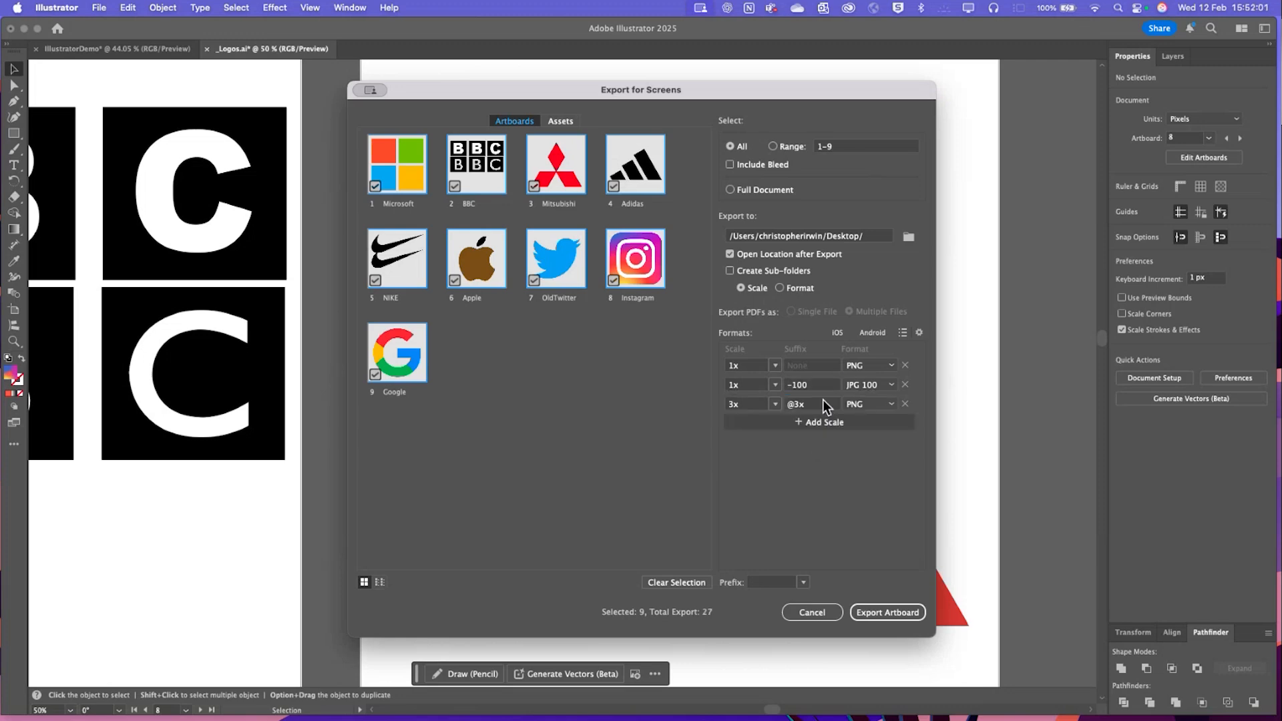
pyautogui.click(778, 403)
pyautogui.click(791, 421)
pyautogui.click(892, 404)
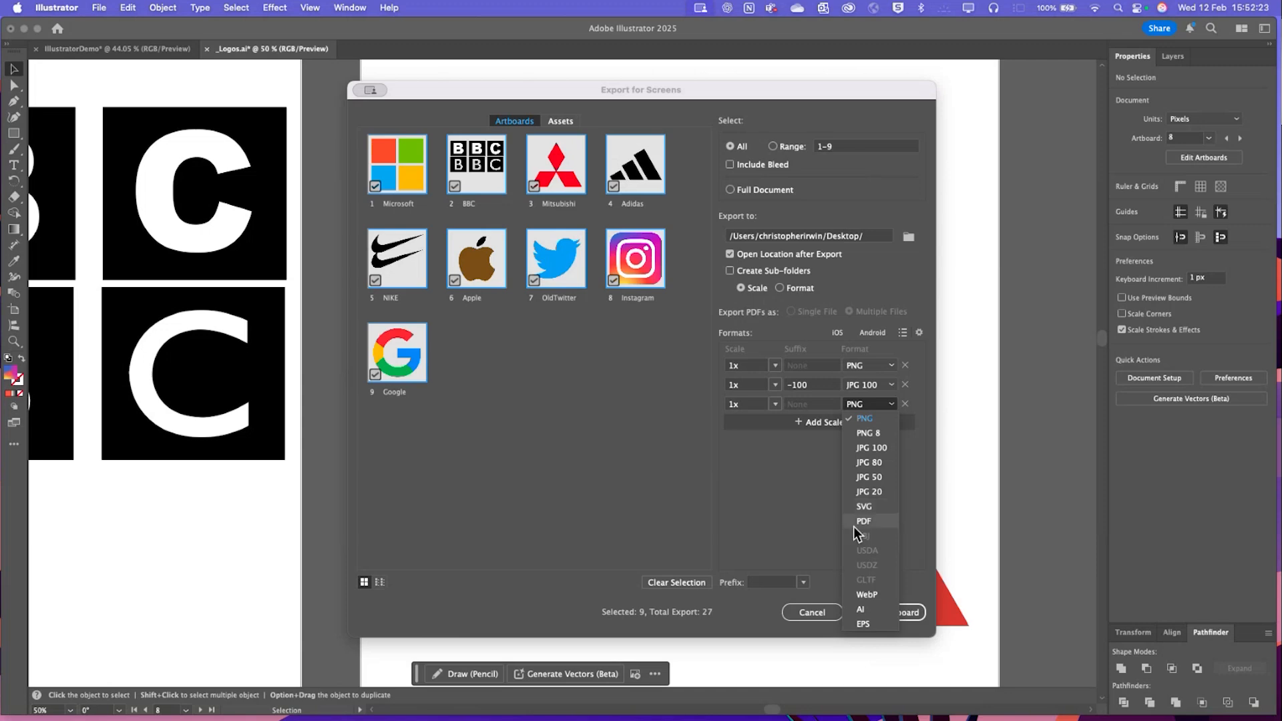
pyautogui.click(852, 508)
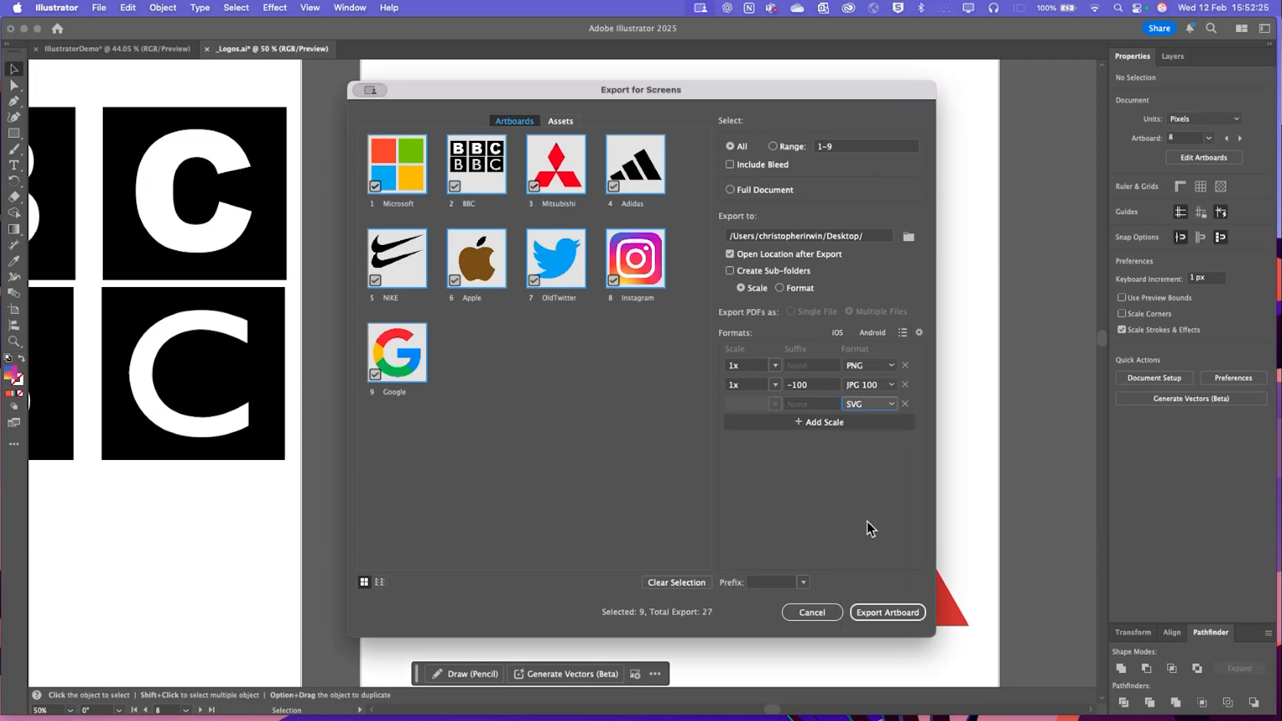
# Add a fourth export entry and set the scale of the PNG and JPG 100 entries to 0.5x
pyautogui.click(846, 425)
pyautogui.click(774, 365)
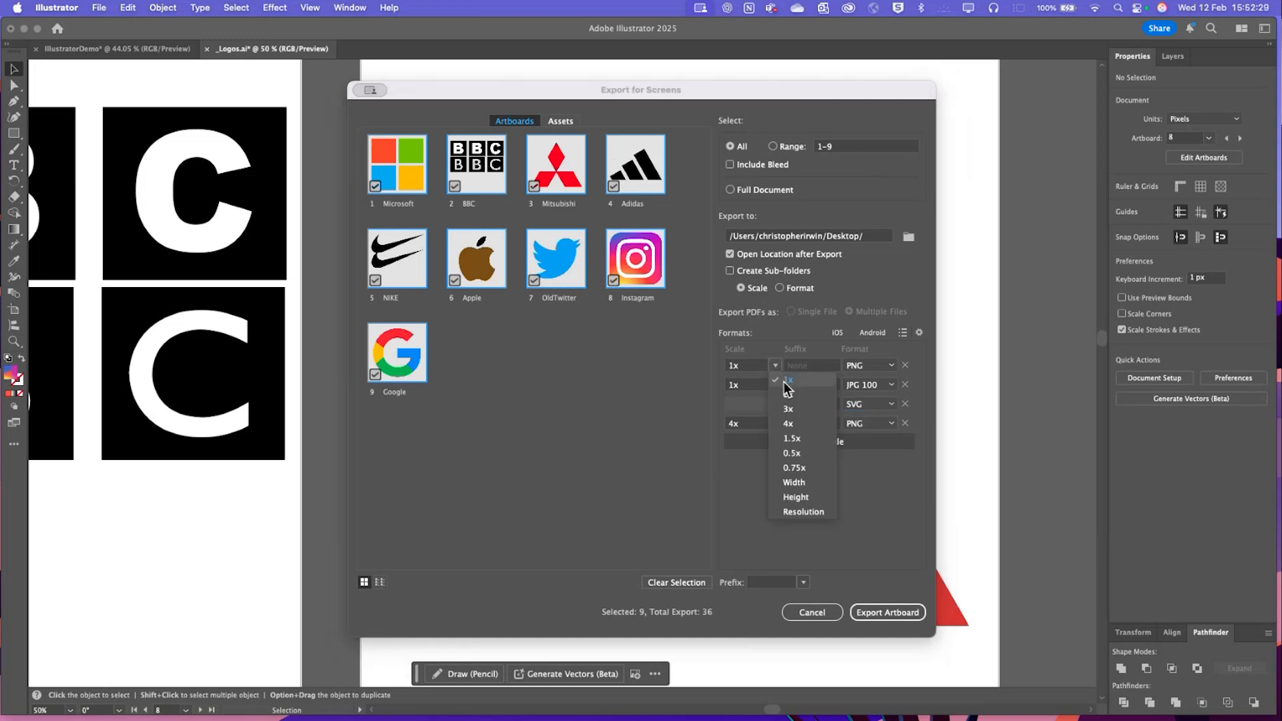
pyautogui.click(817, 453)
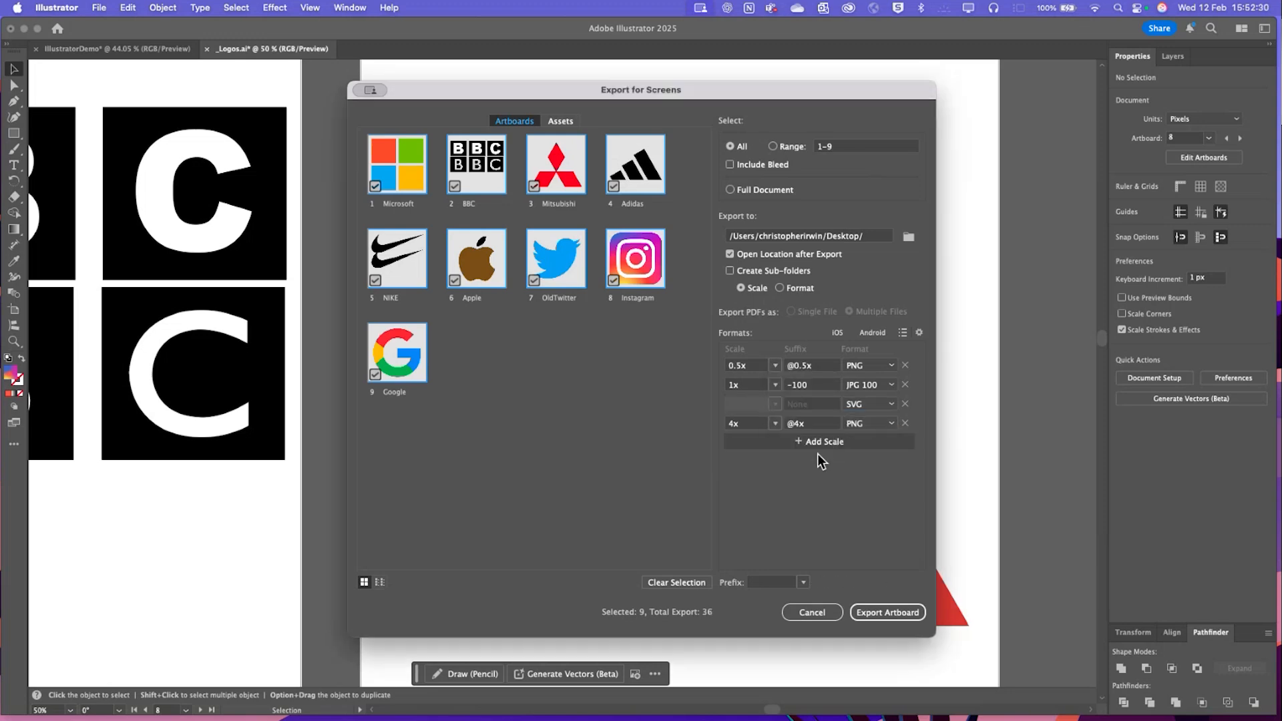
pyautogui.click(773, 386)
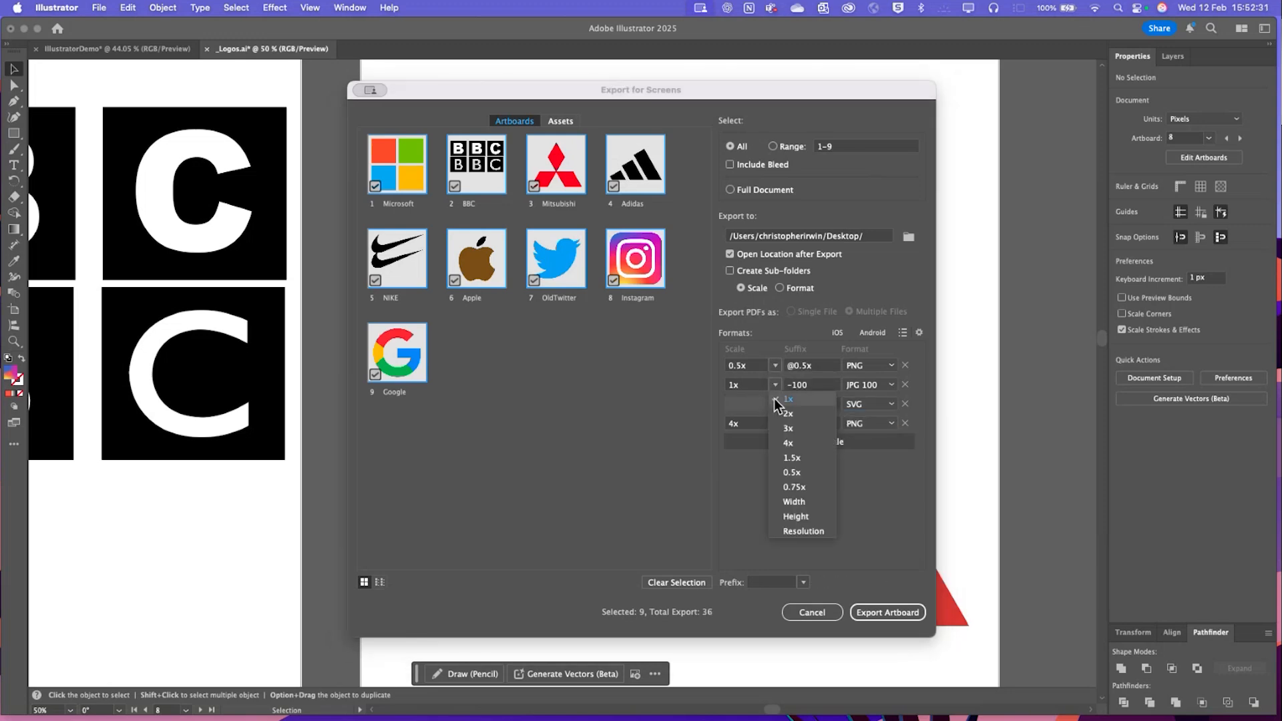
pyautogui.click(807, 473)
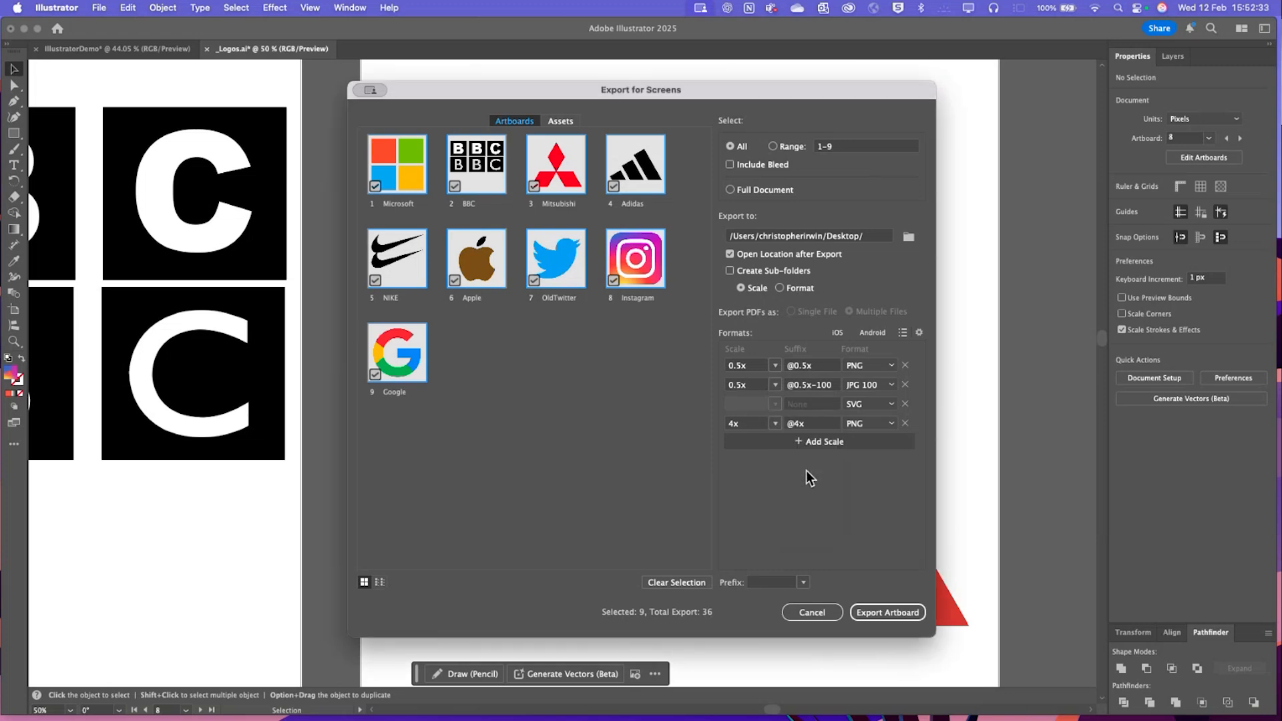
# Set the fourth export entry's format to EPS, and remove that entry from the export formats
pyautogui.click(776, 425)
pyautogui.click(774, 405)
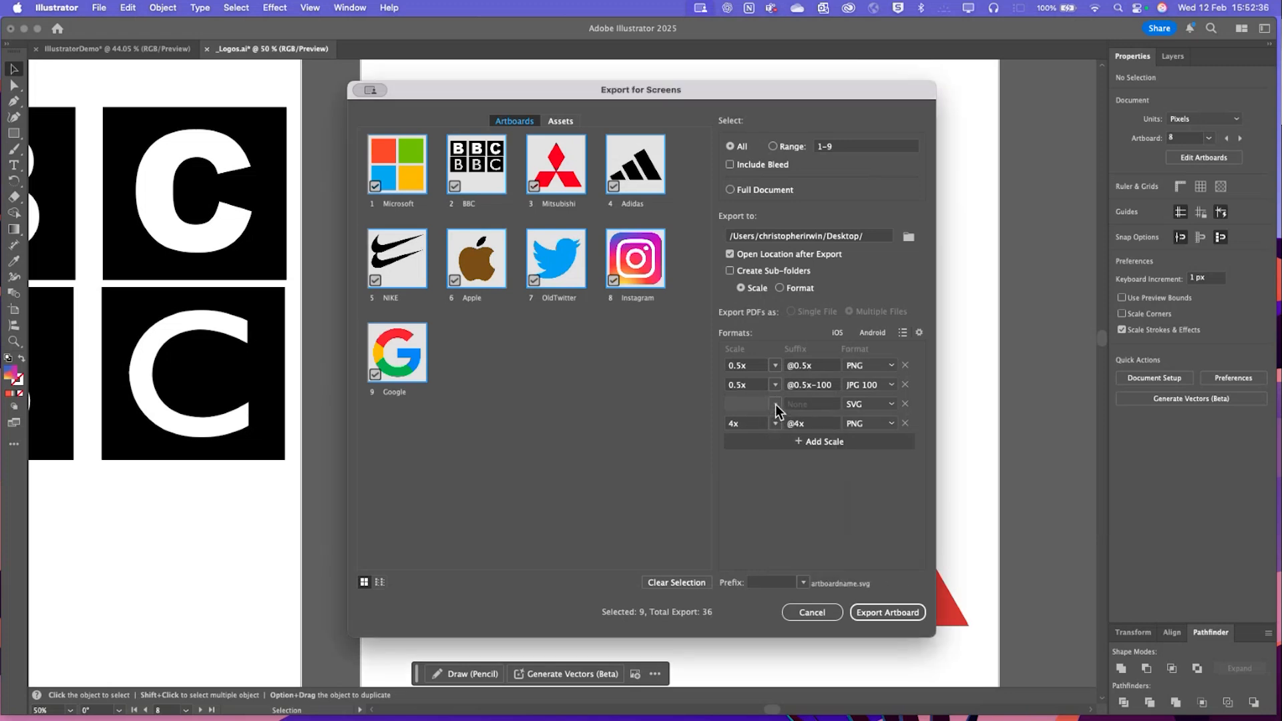
pyautogui.click(879, 424)
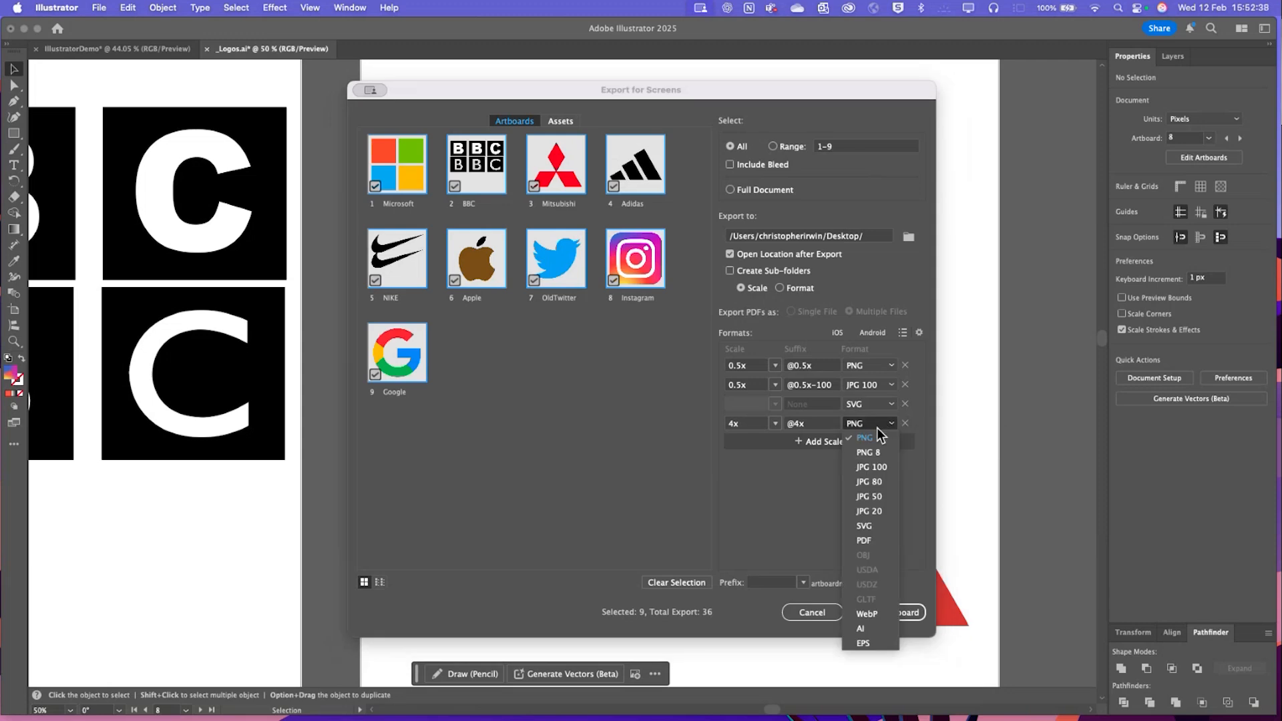
pyautogui.click(887, 639)
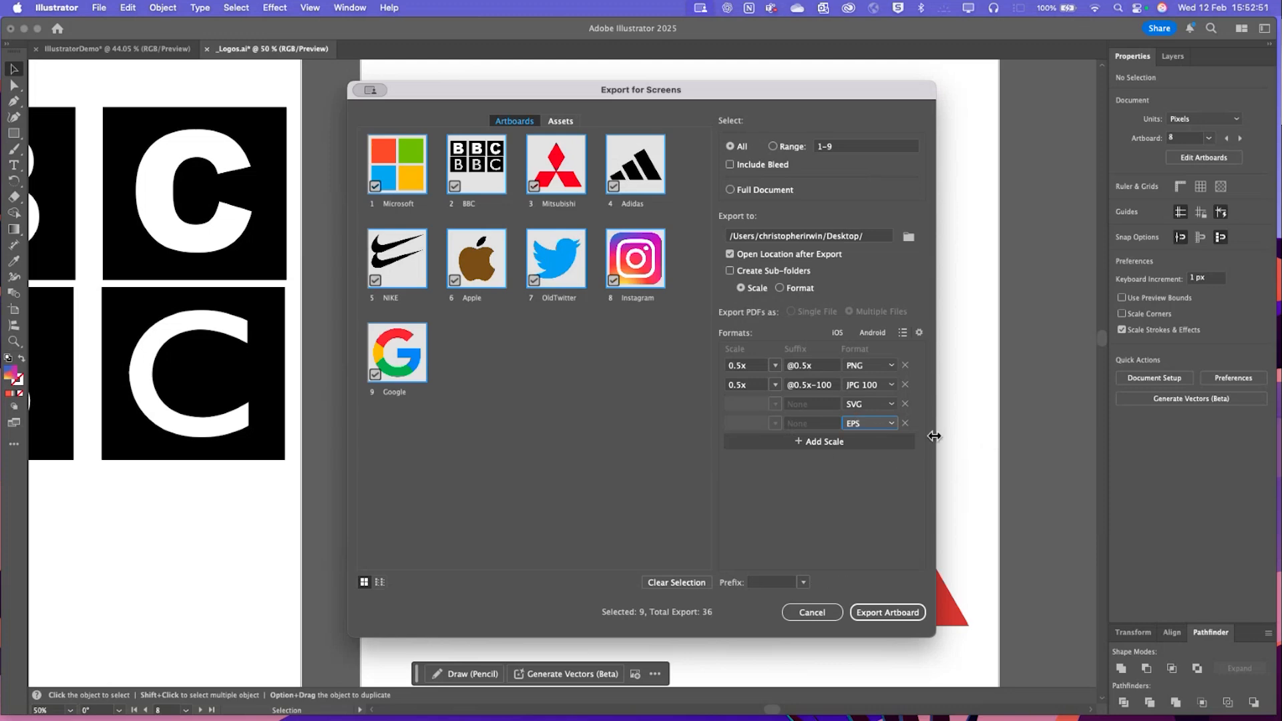
pyautogui.click(905, 422)
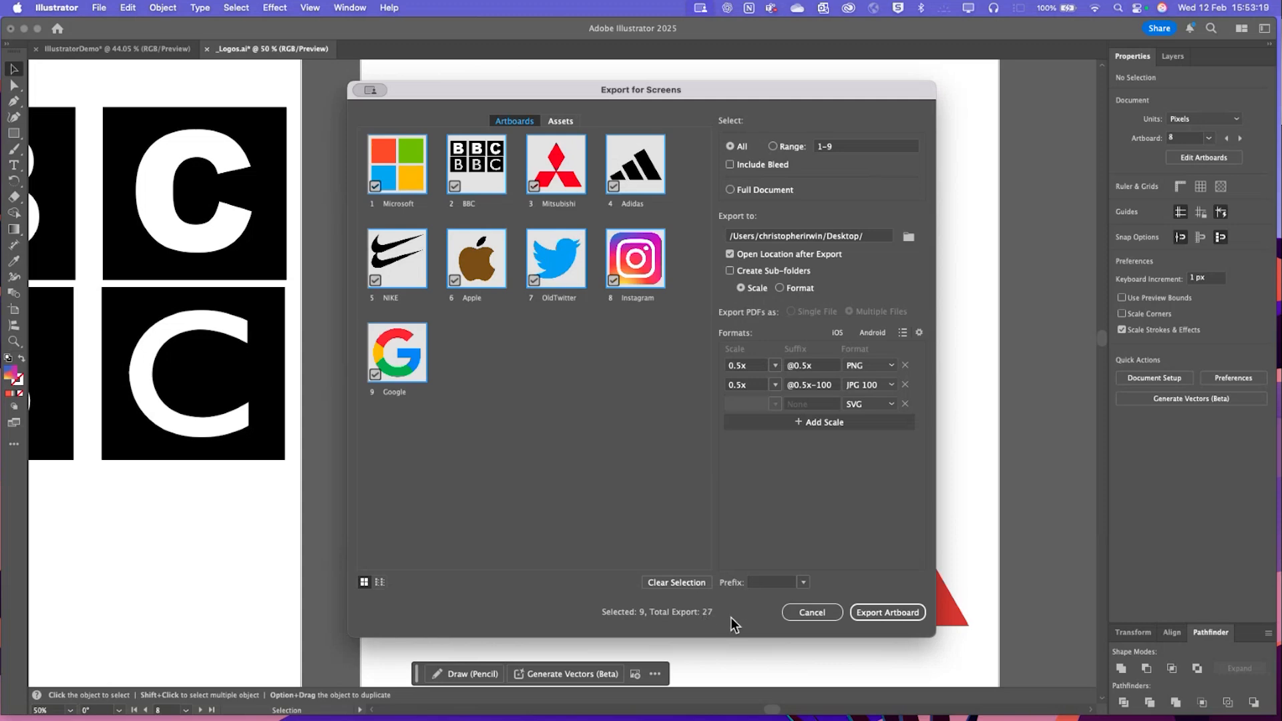
# Export all the artboards to the Desktop and preview the exported Adidas.svg in Finder
pyautogui.click(882, 611)
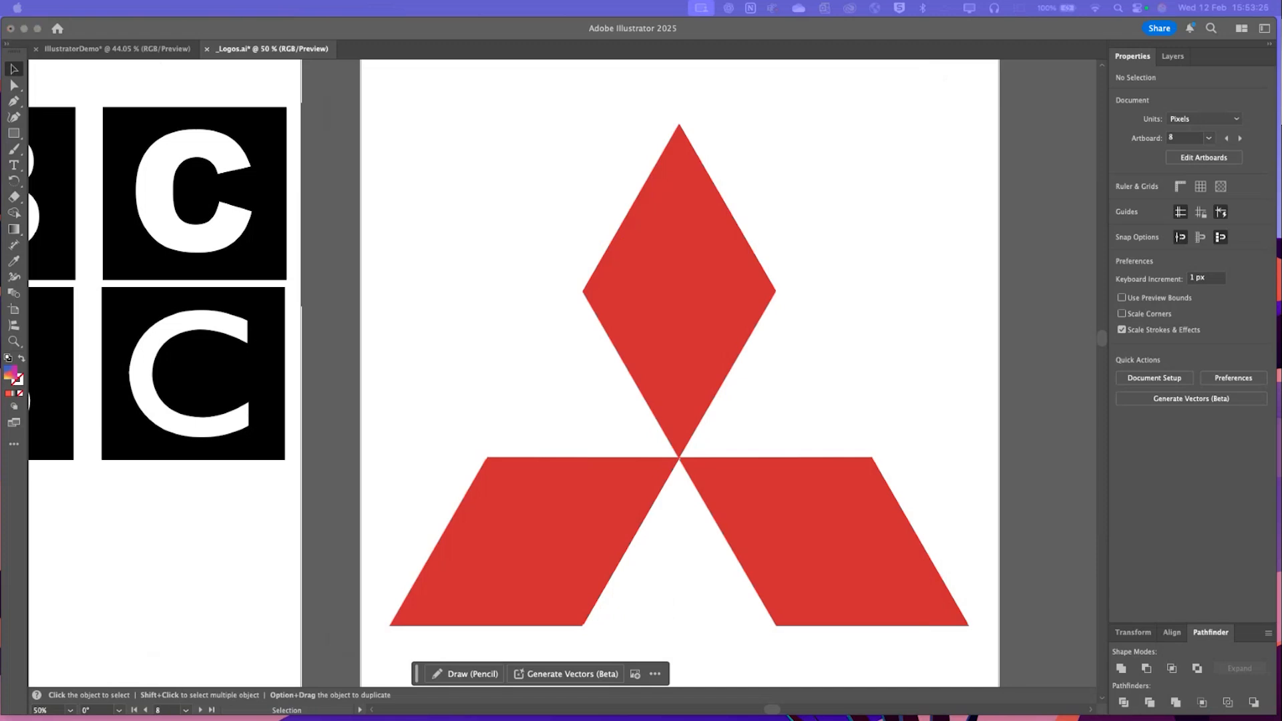
pyautogui.moveTo(989, 140); pyautogui.dragTo(603, 166)
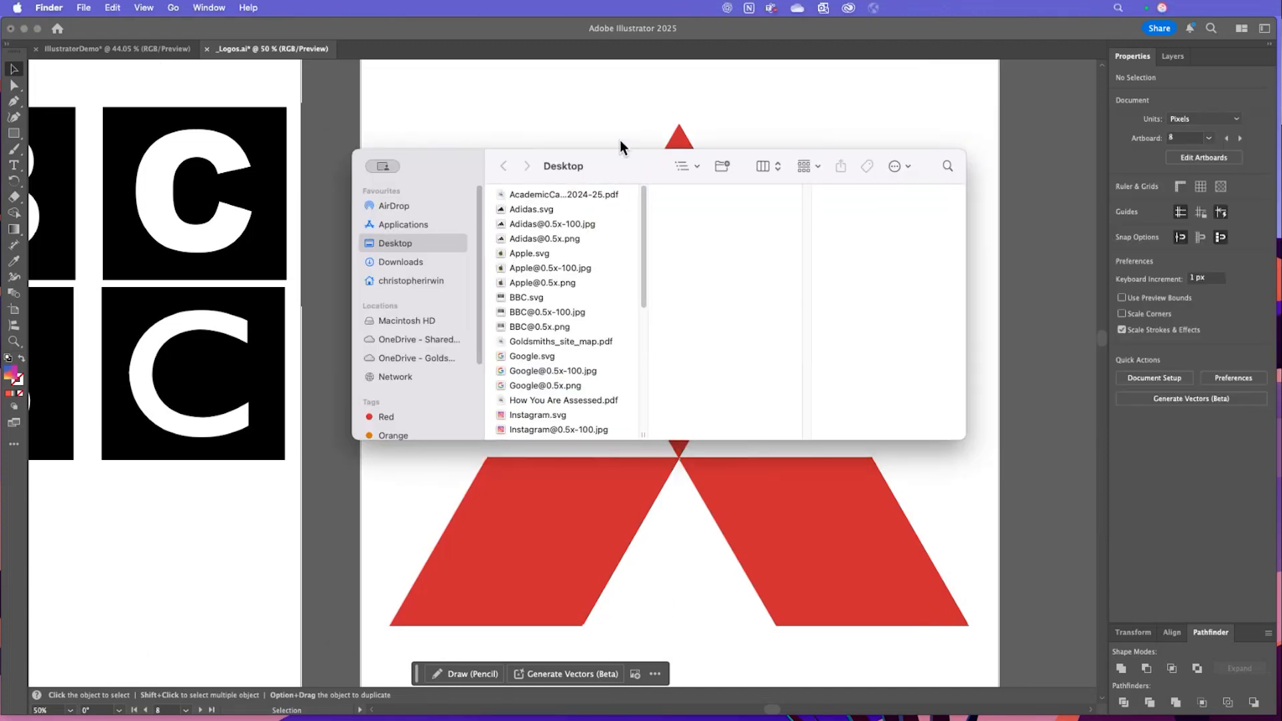
pyautogui.click(579, 209)
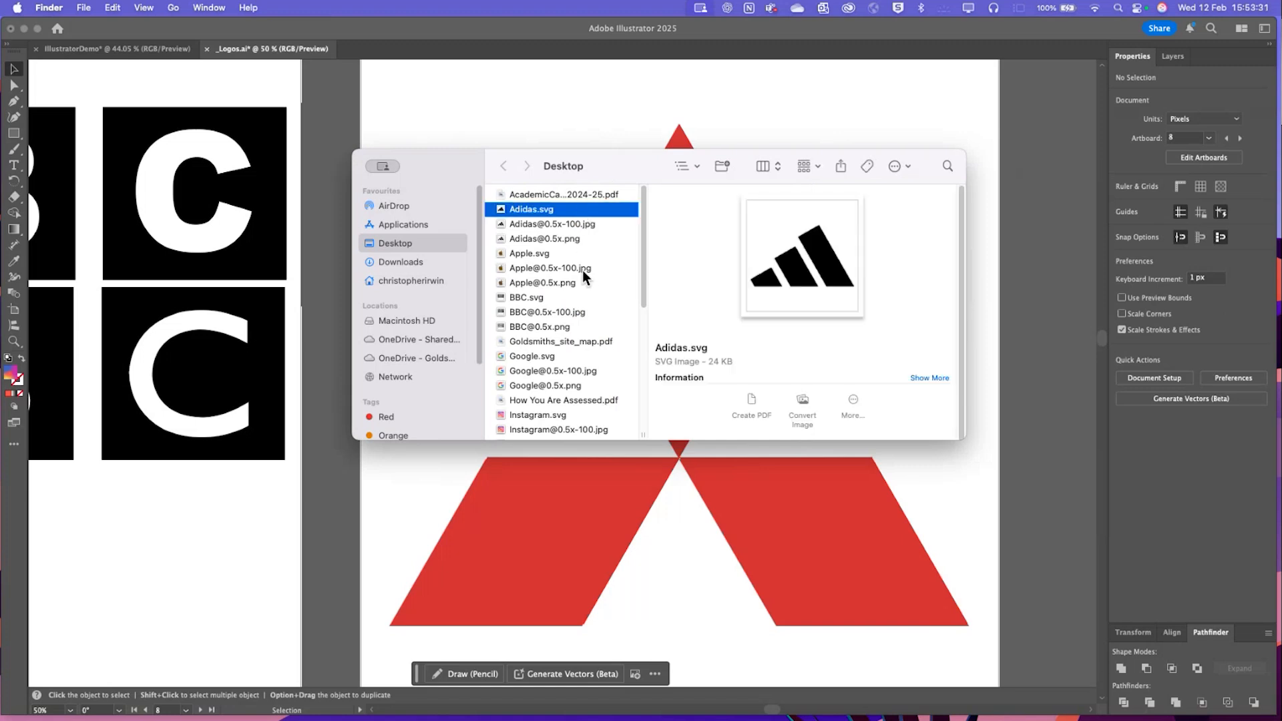
# Preview the exported Adidas.svg with Quick Look and open the file in Google Chrome
pyautogui.press('space')
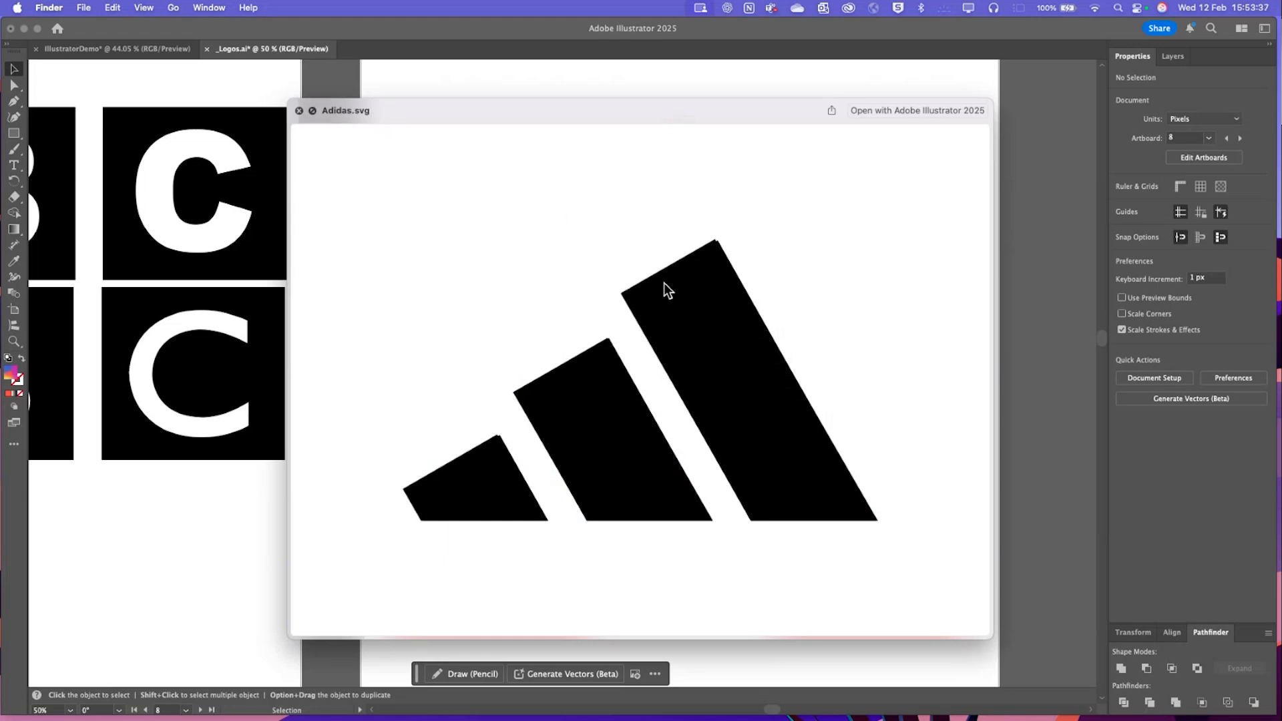
pyautogui.press('space')
pyautogui.rightClick(545, 208)
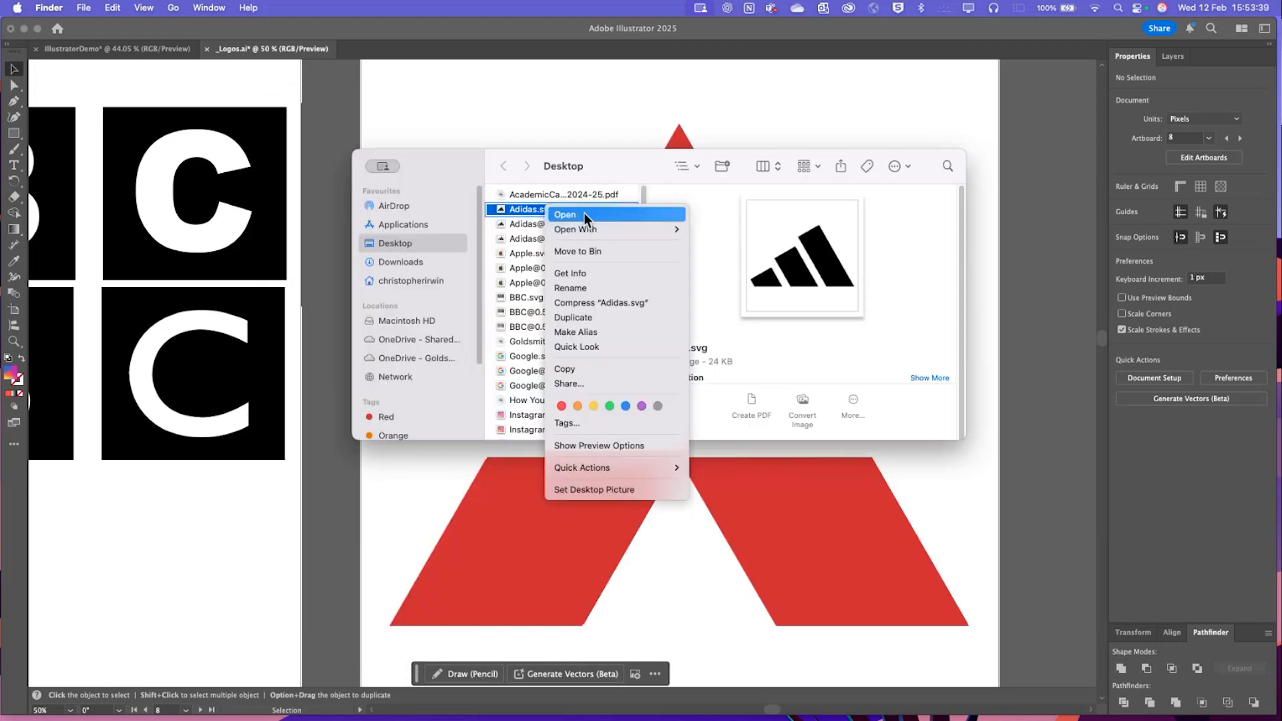
pyautogui.moveTo(590, 229)
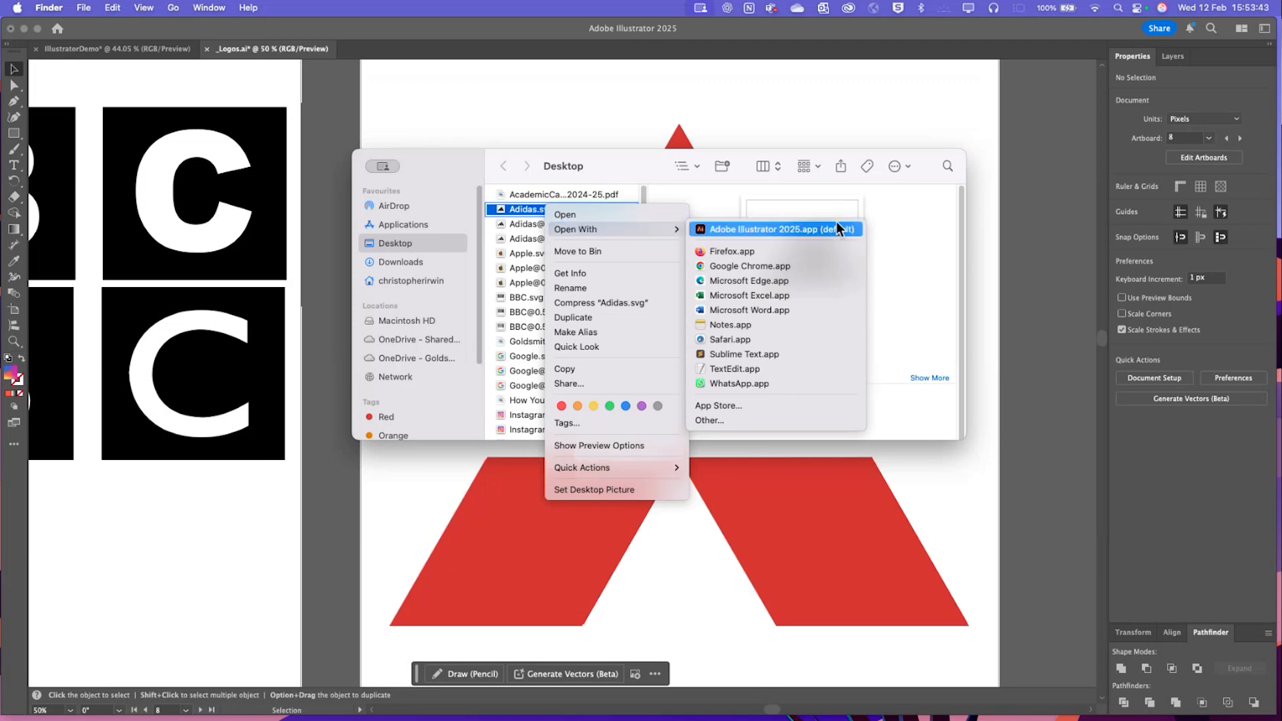
pyautogui.click(783, 267)
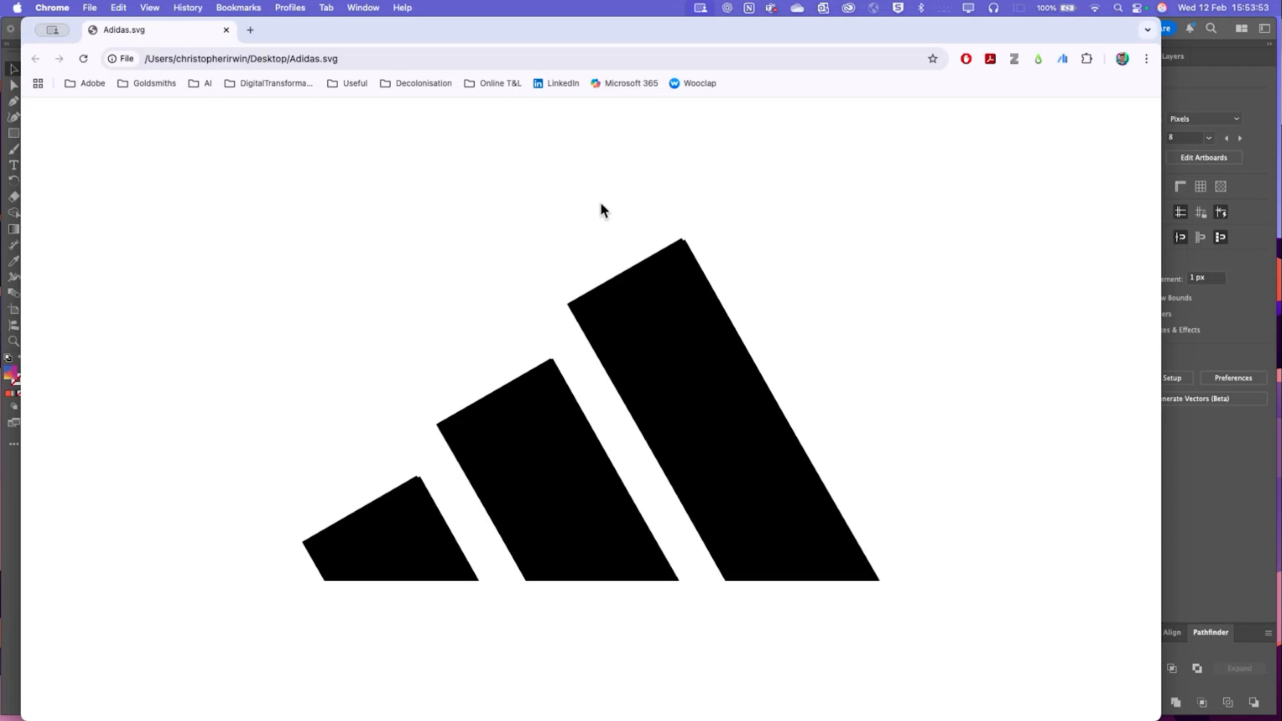
# Magnify Adidas.svg to 175% in the browser and examine the stripes' edges
pyautogui.click(1140, 59)
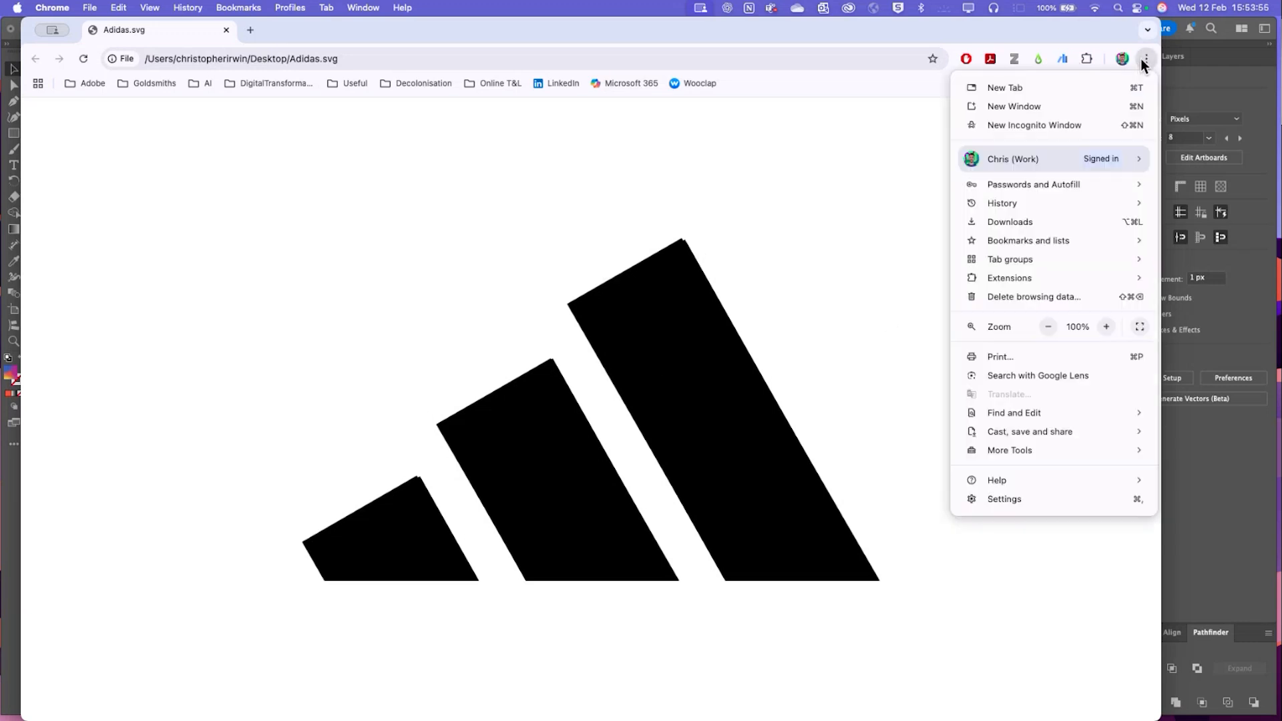
pyautogui.click(1108, 326)
pyautogui.click(1108, 326)
pyautogui.click(1110, 327)
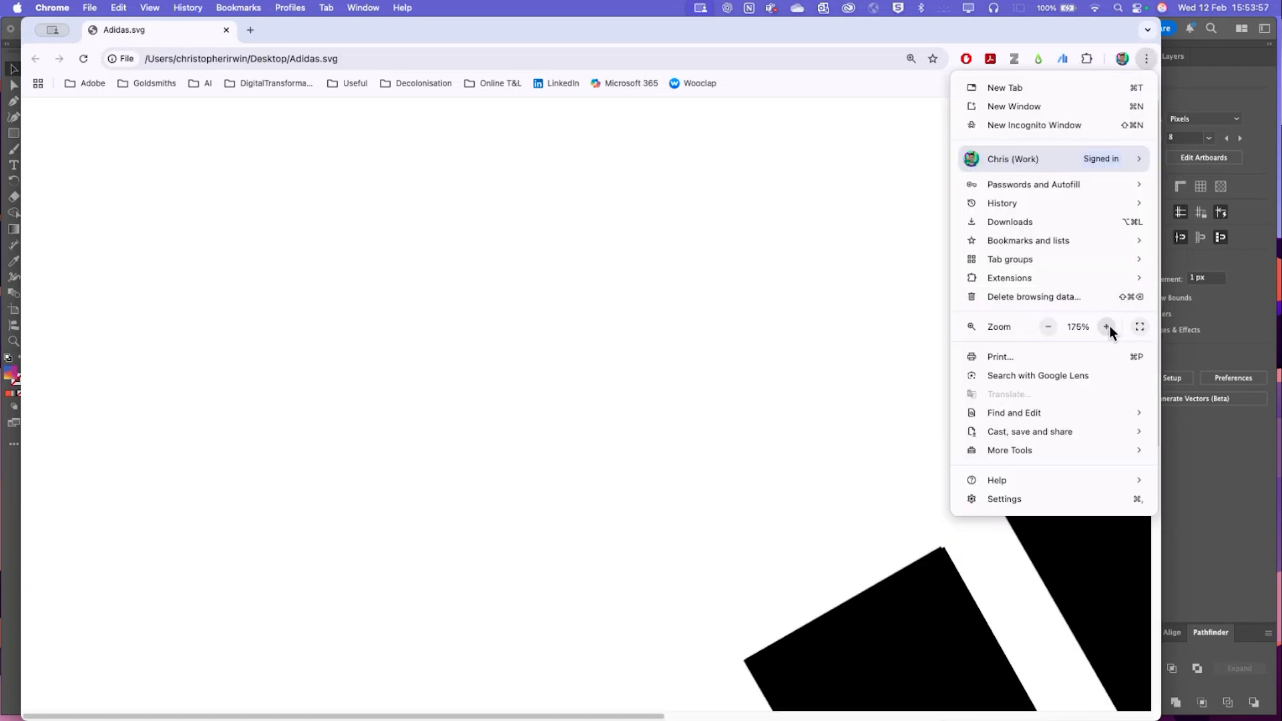
pyautogui.click(787, 411)
pyautogui.scroll(-7, 818, 407)
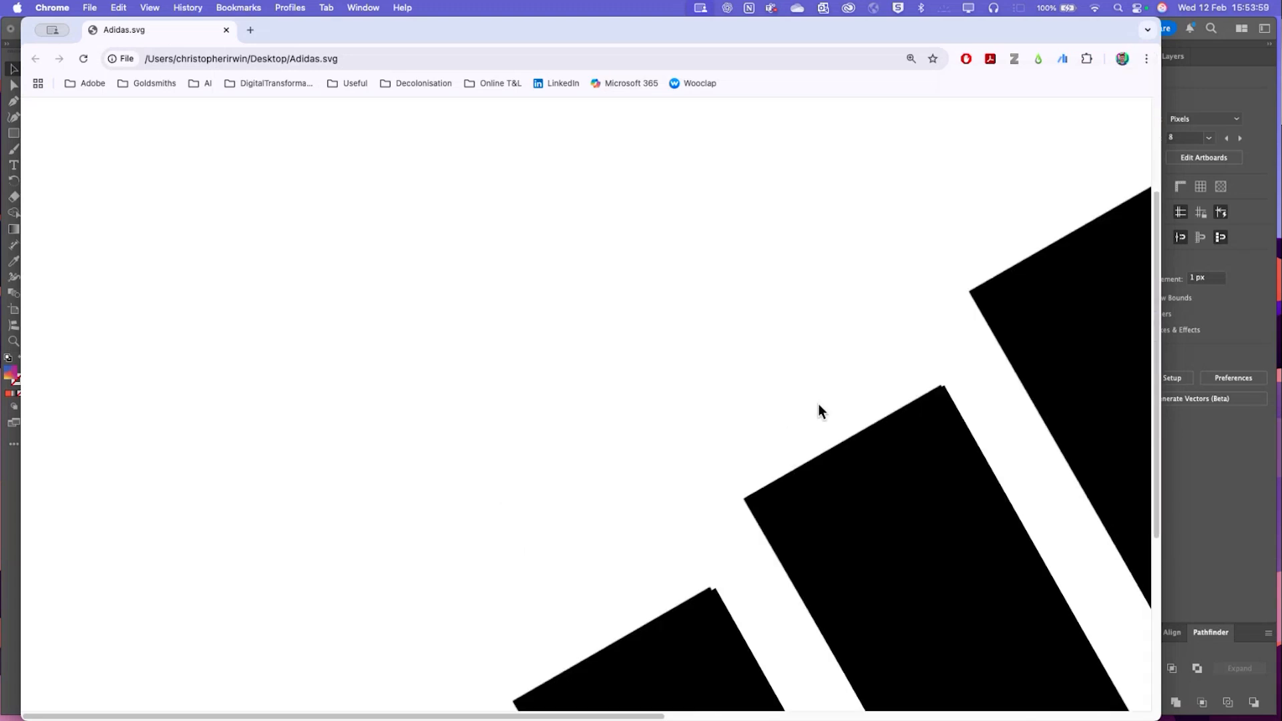
# Magnify Adidas.svg to 400%, inspect the edges of the smaller stripes, and close the browser tab
pyautogui.click(1147, 59)
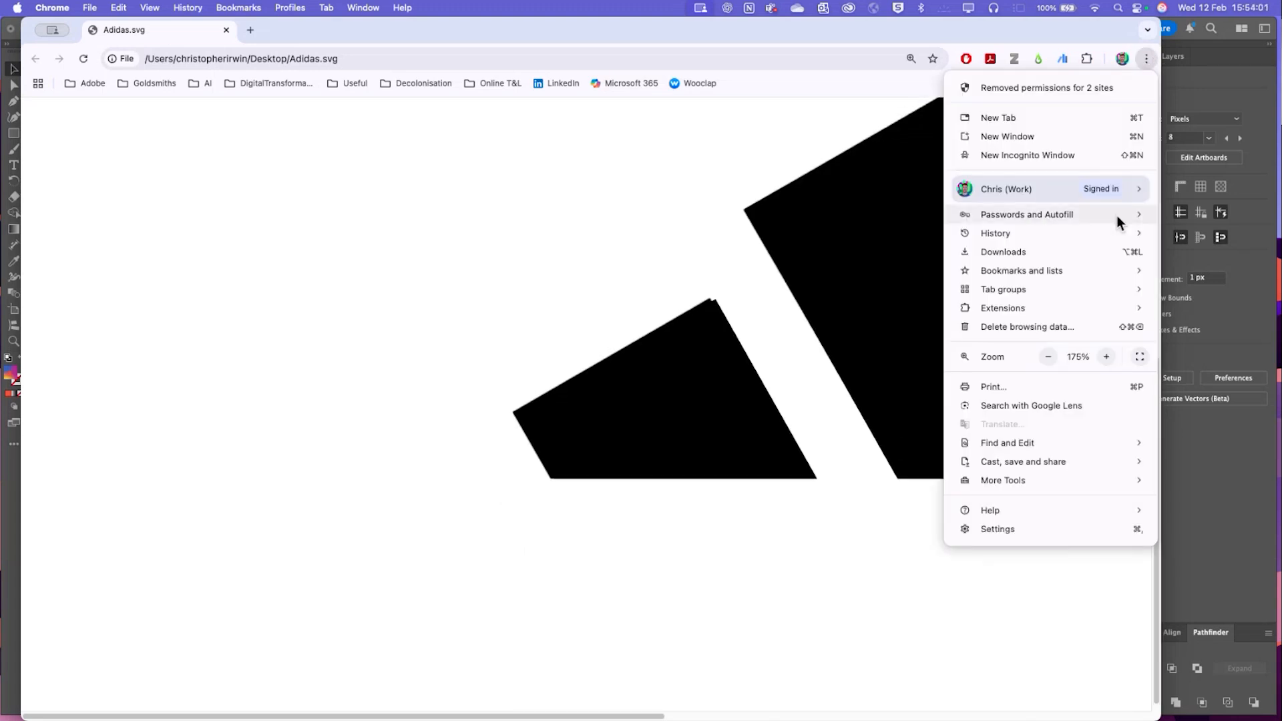
pyautogui.click(1106, 356)
pyautogui.click(1106, 357)
pyautogui.click(1106, 357)
pyautogui.click(1106, 357)
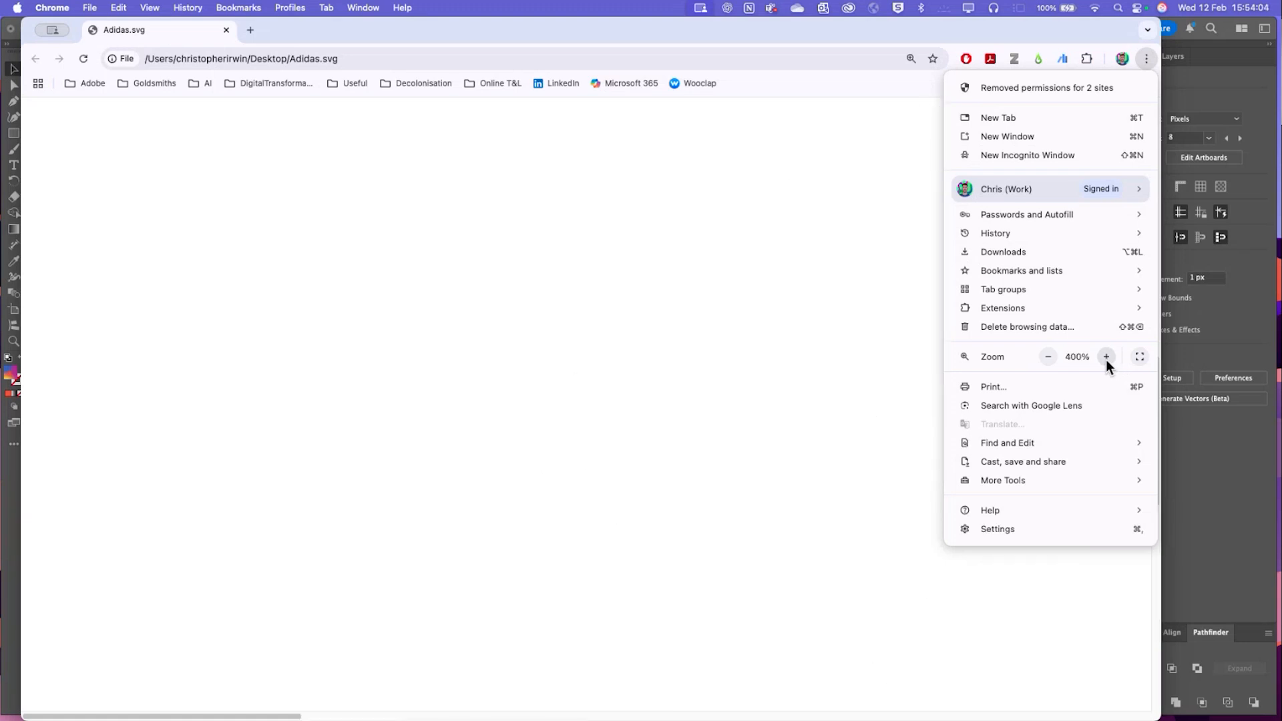
pyautogui.click(779, 442)
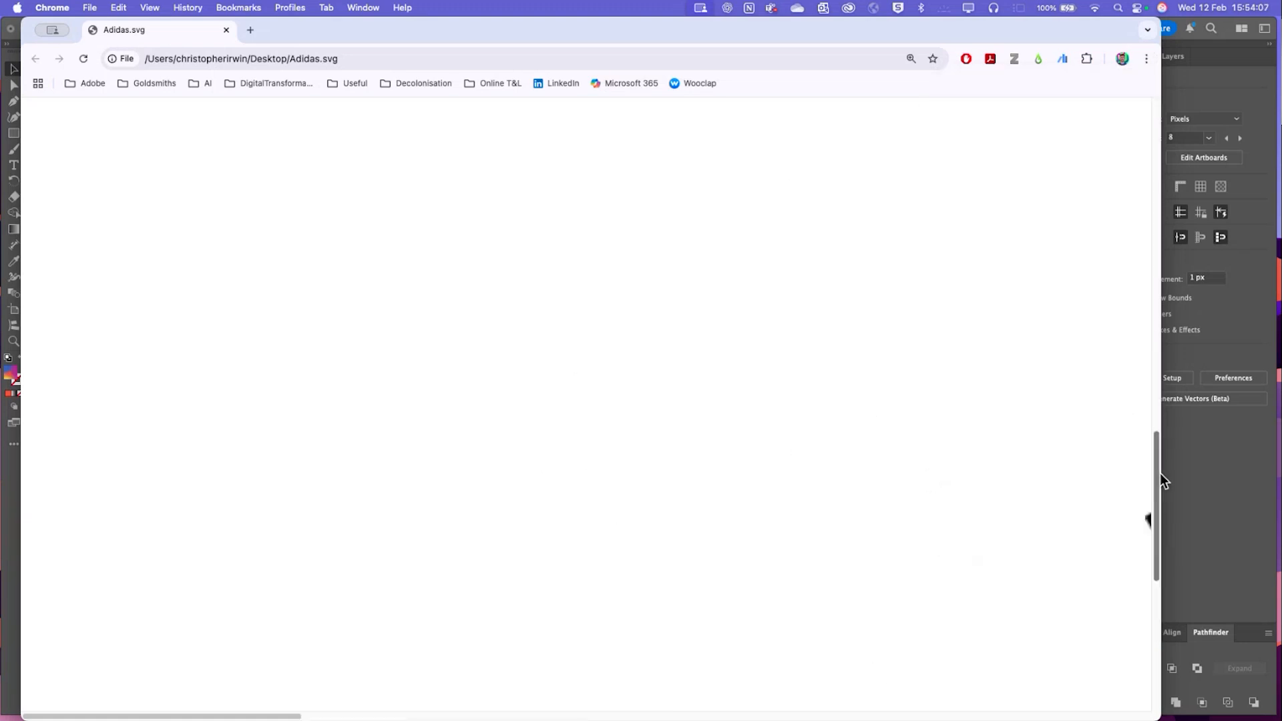
pyautogui.moveTo(1160, 474); pyautogui.dragTo(1166, 517)
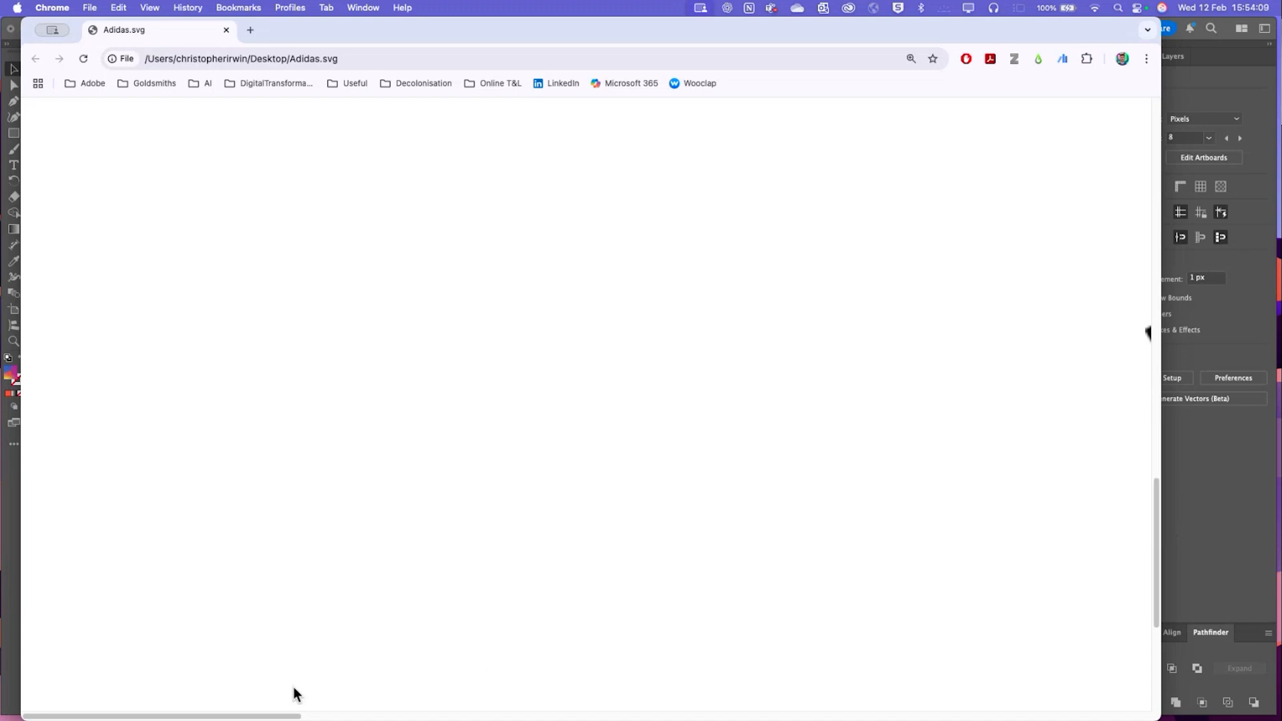
pyautogui.moveTo(294, 716); pyautogui.dragTo(458, 716)
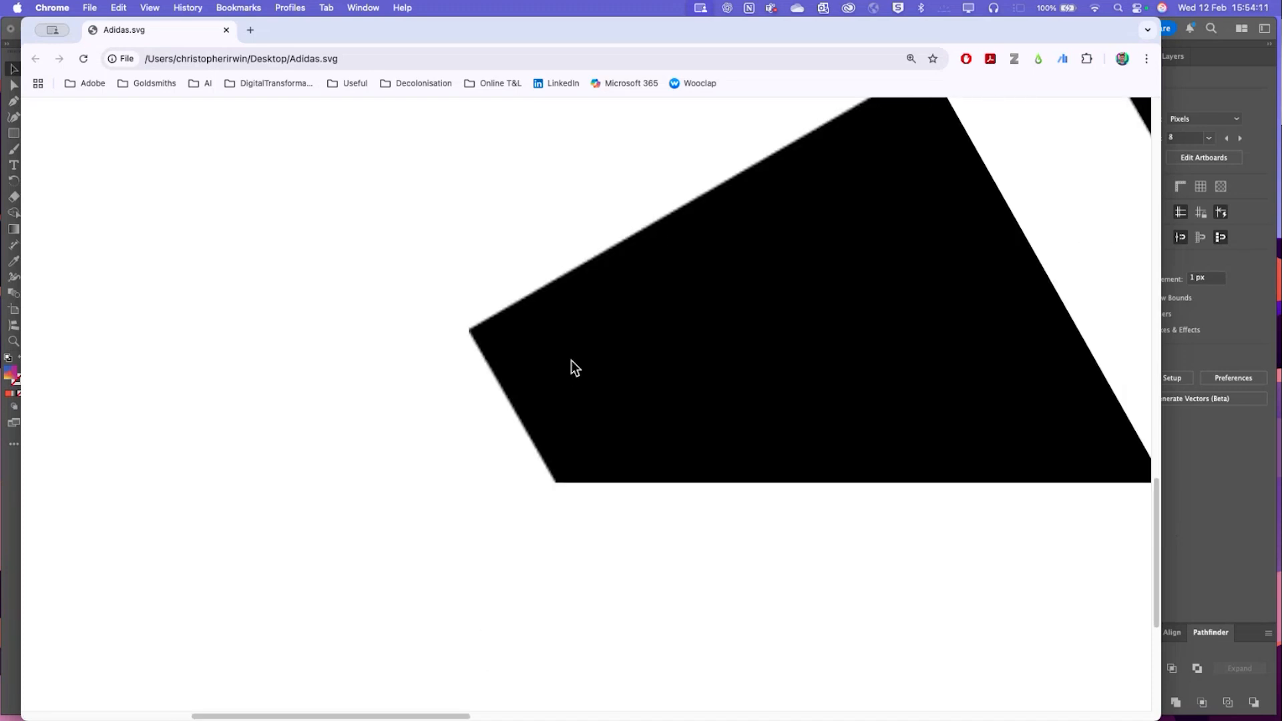
pyautogui.scroll(-1, 734, 265)
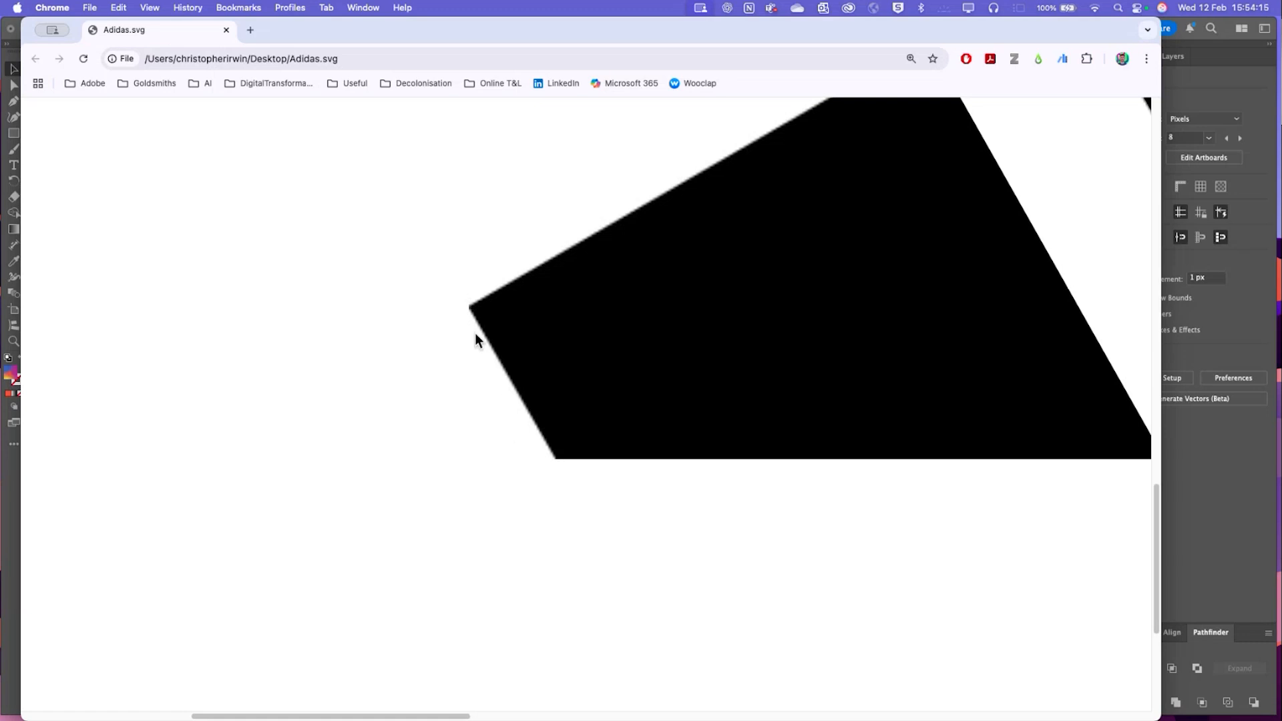
pyautogui.hscroll(8, 646, 642)
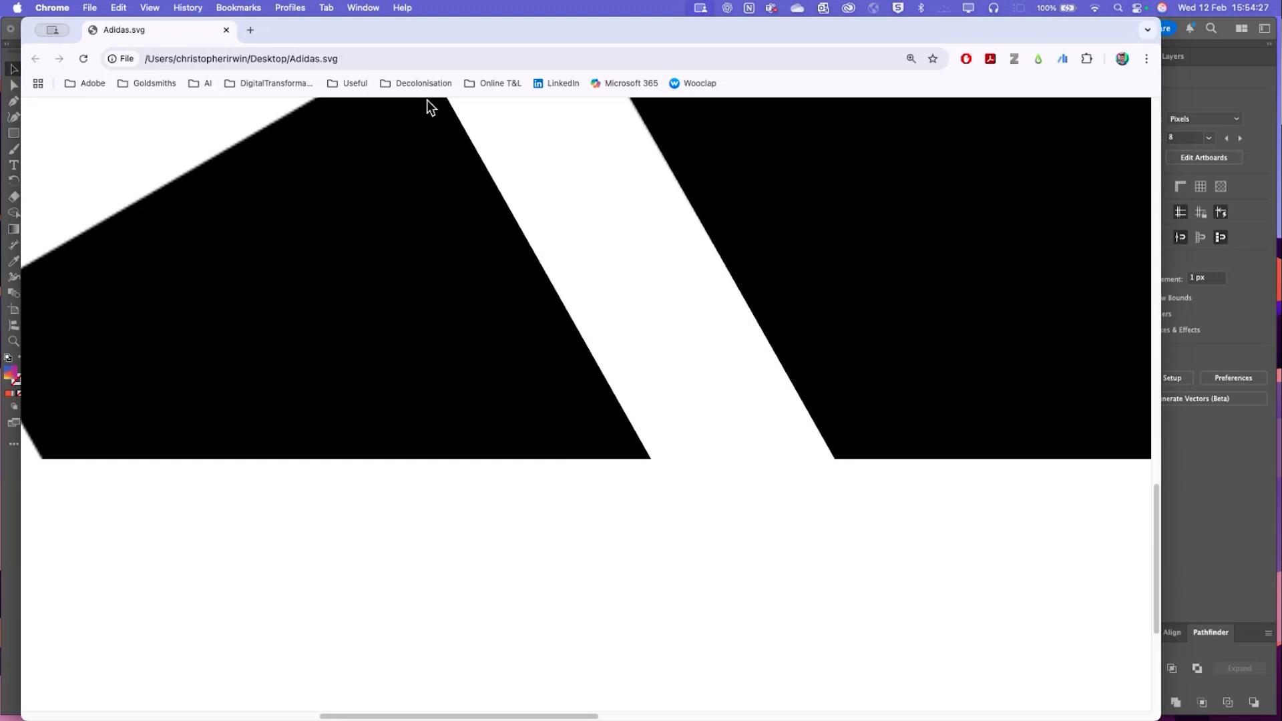
pyautogui.click(226, 29)
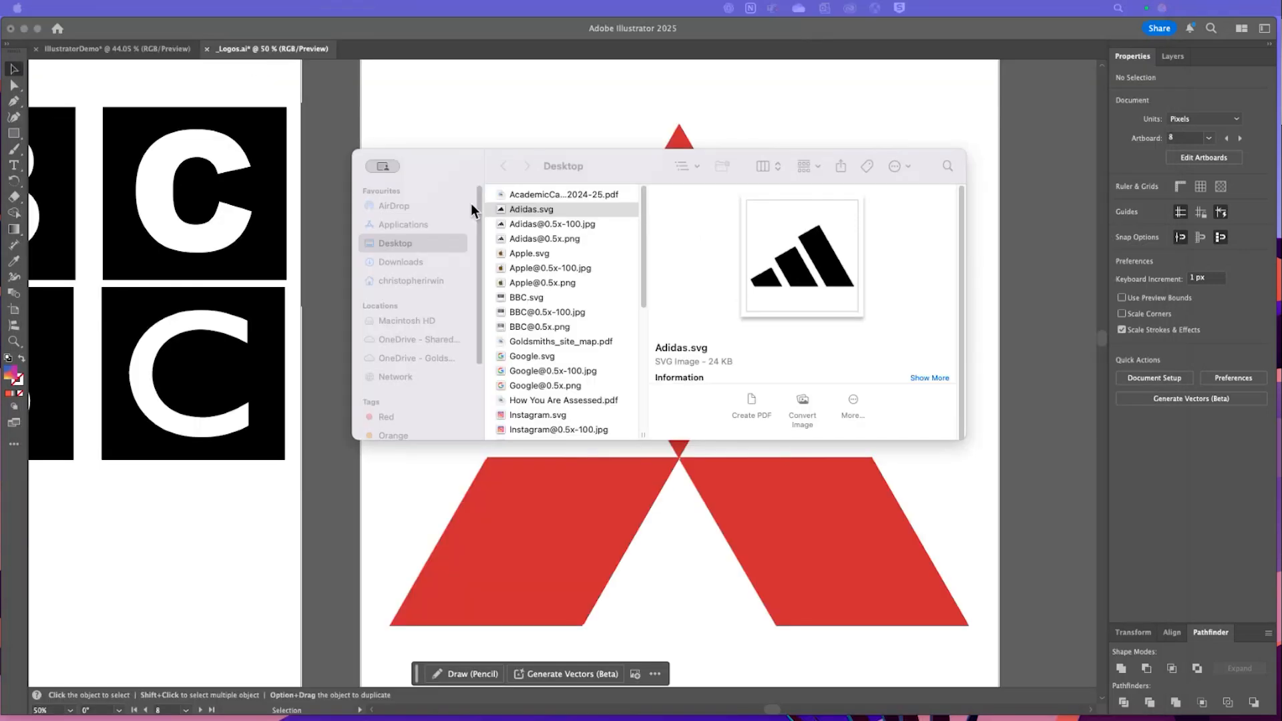
pyautogui.click(554, 223)
pyautogui.press('space')
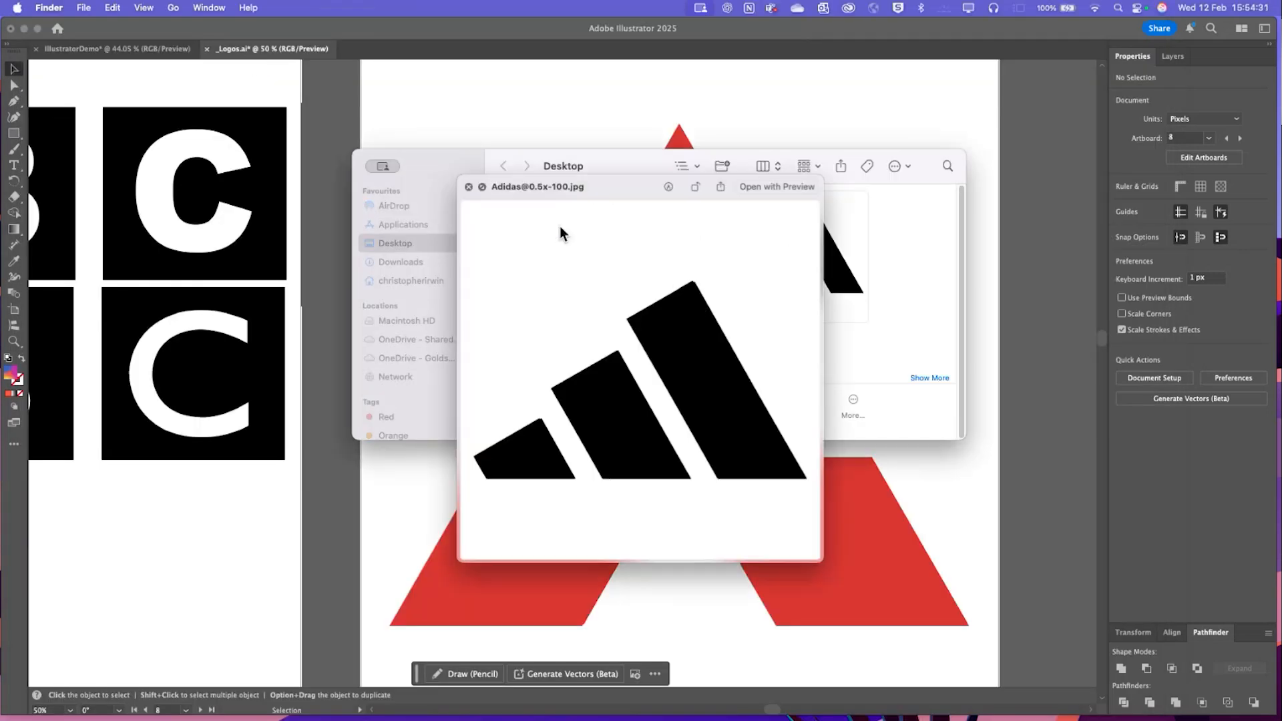
pyautogui.click(799, 190)
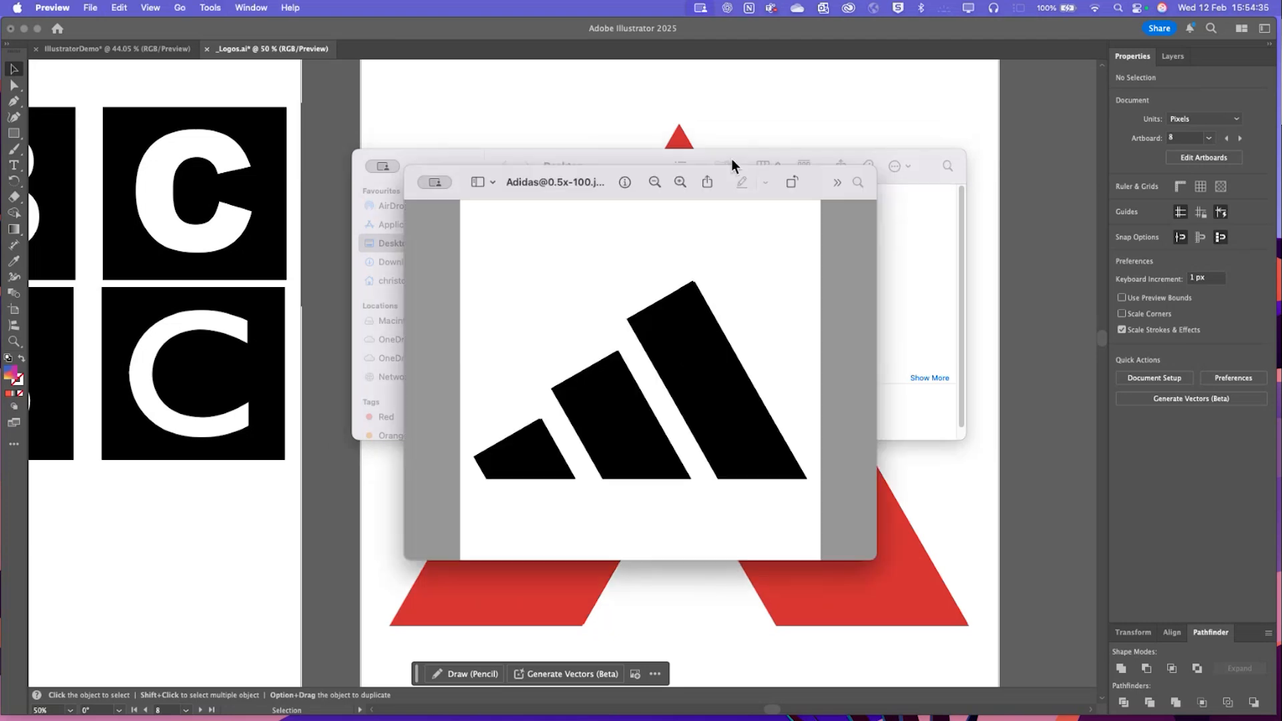
pyautogui.click(681, 183)
pyautogui.click(681, 183)
pyautogui.click(681, 183)
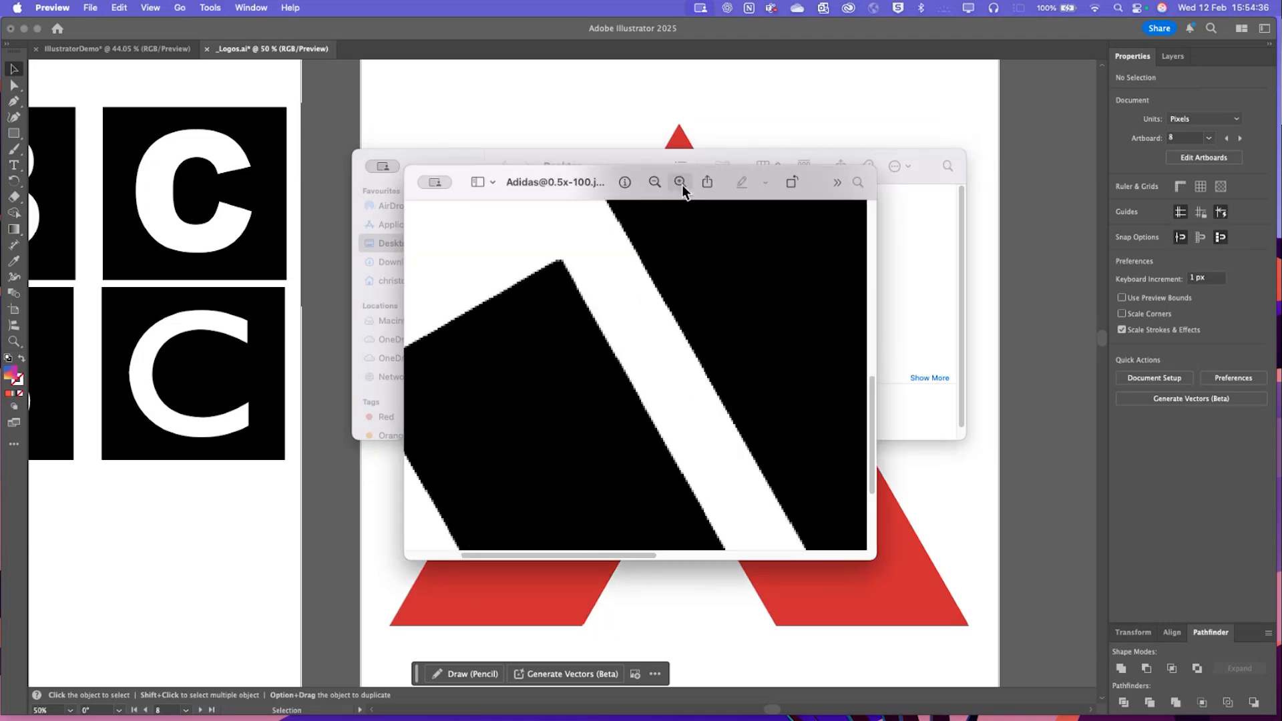
pyautogui.click(682, 184)
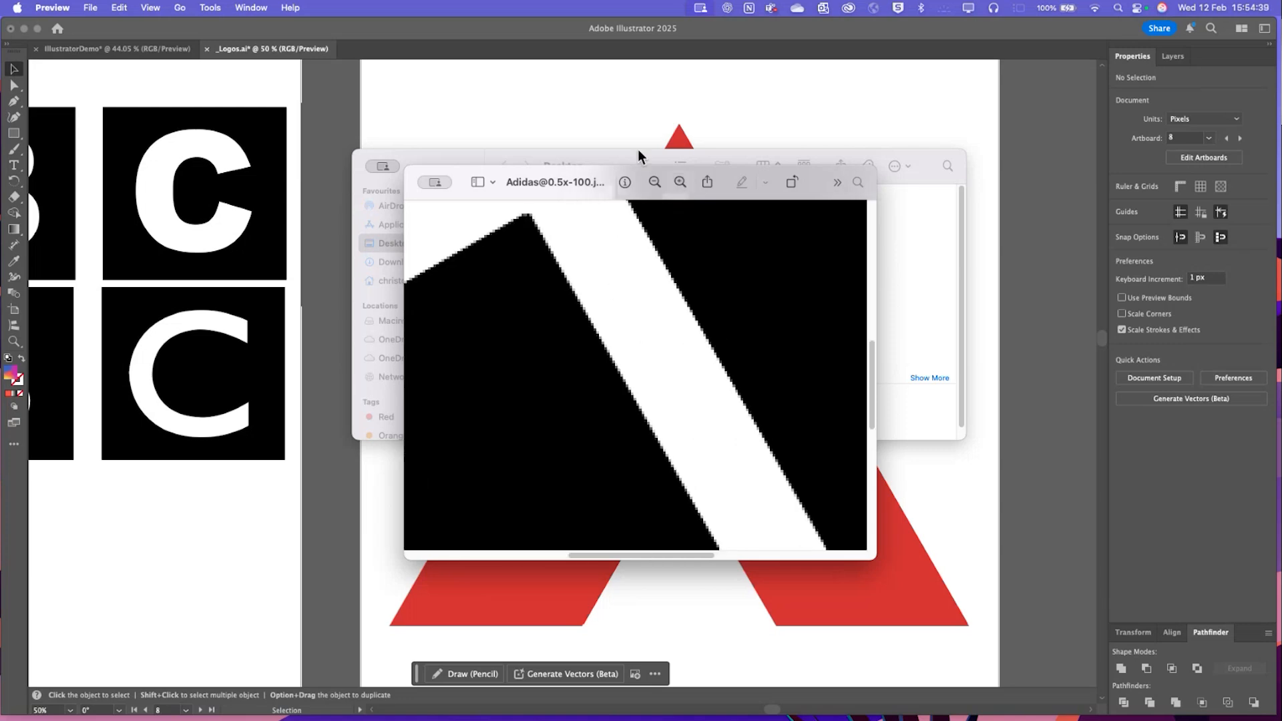
pyautogui.click(680, 178)
pyautogui.click(681, 178)
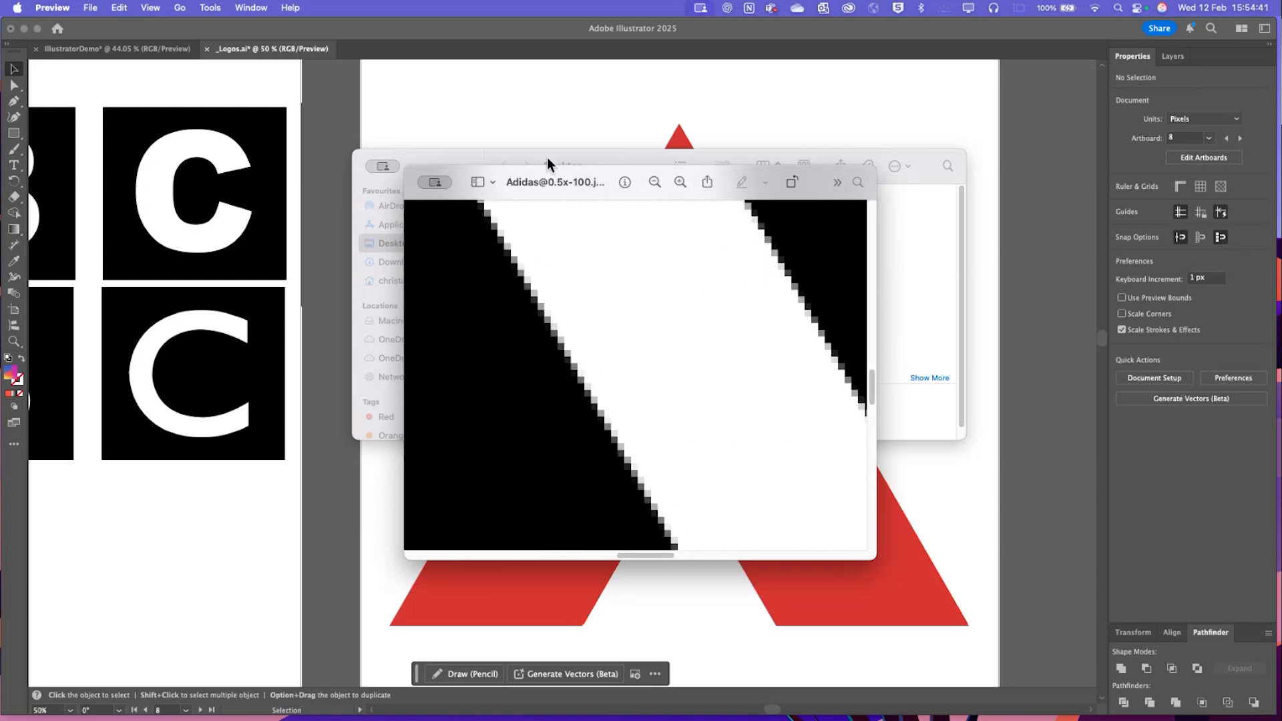
# Reduce the JPG's magnification to view the whole logo with its background, and close its Preview window
pyautogui.click(655, 182)
pyautogui.click(654, 181)
pyautogui.click(655, 181)
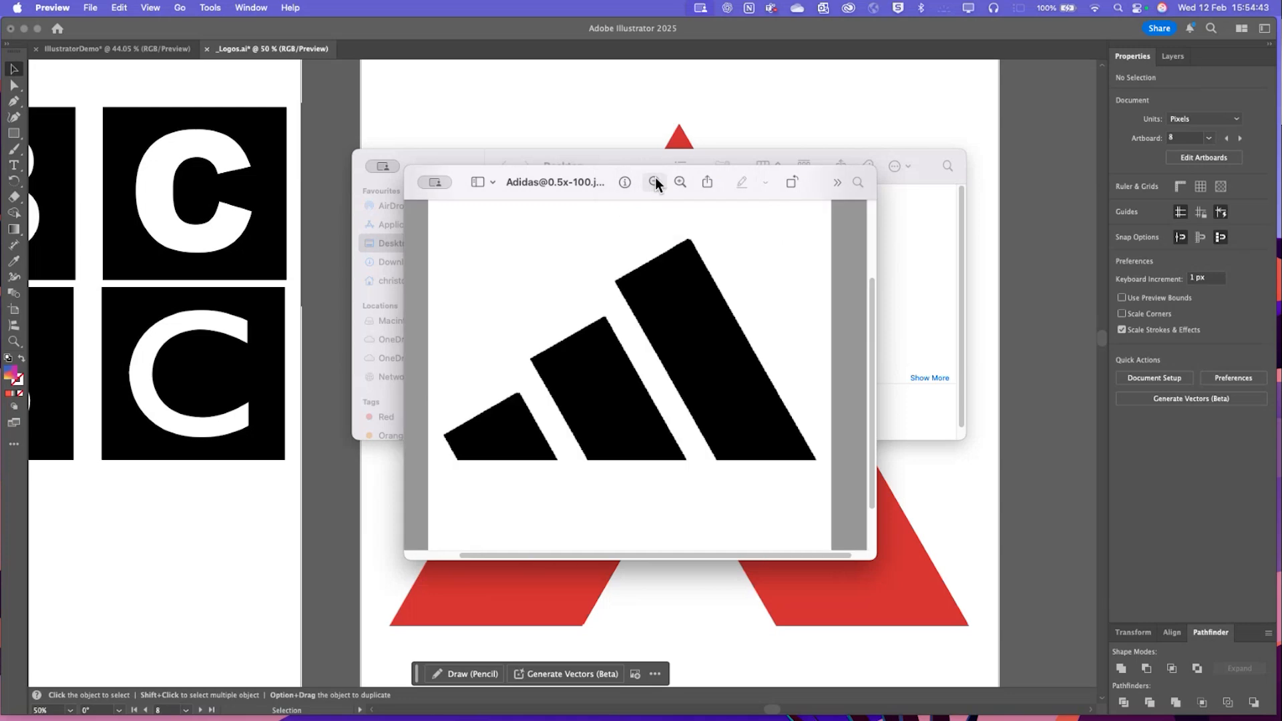
pyautogui.click(655, 177)
pyautogui.click(655, 178)
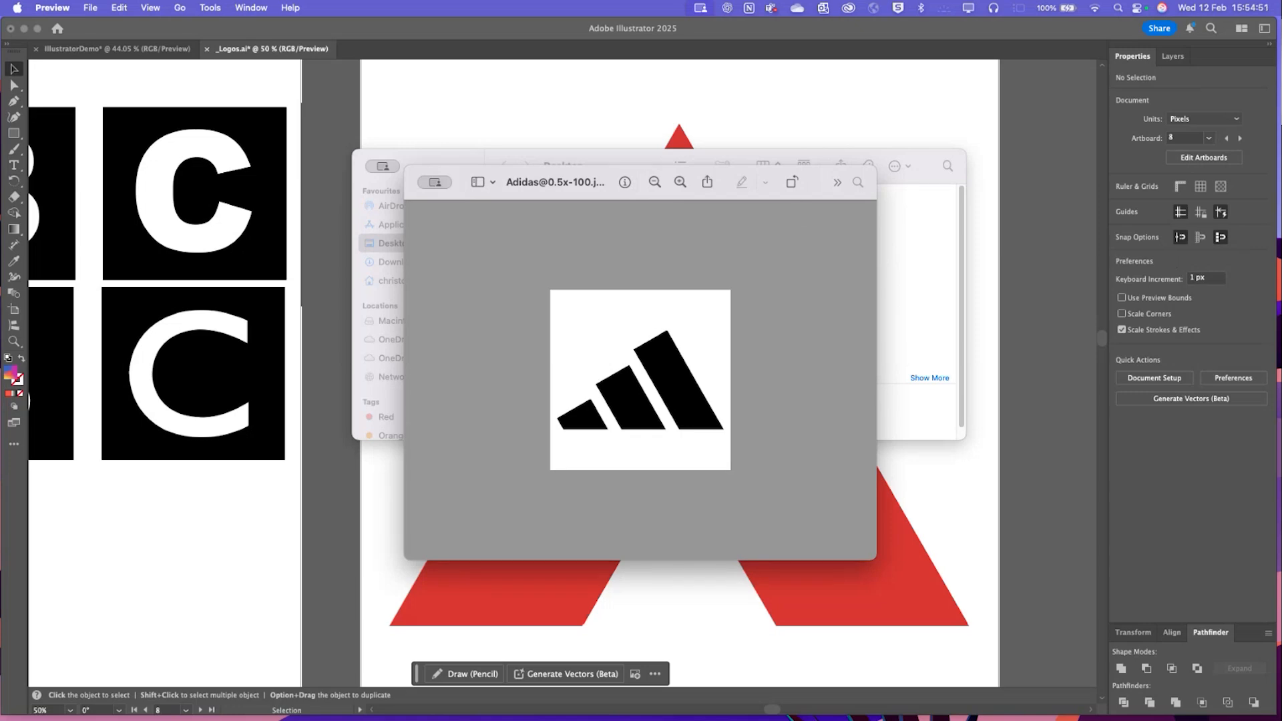
pyautogui.click(1234, 139)
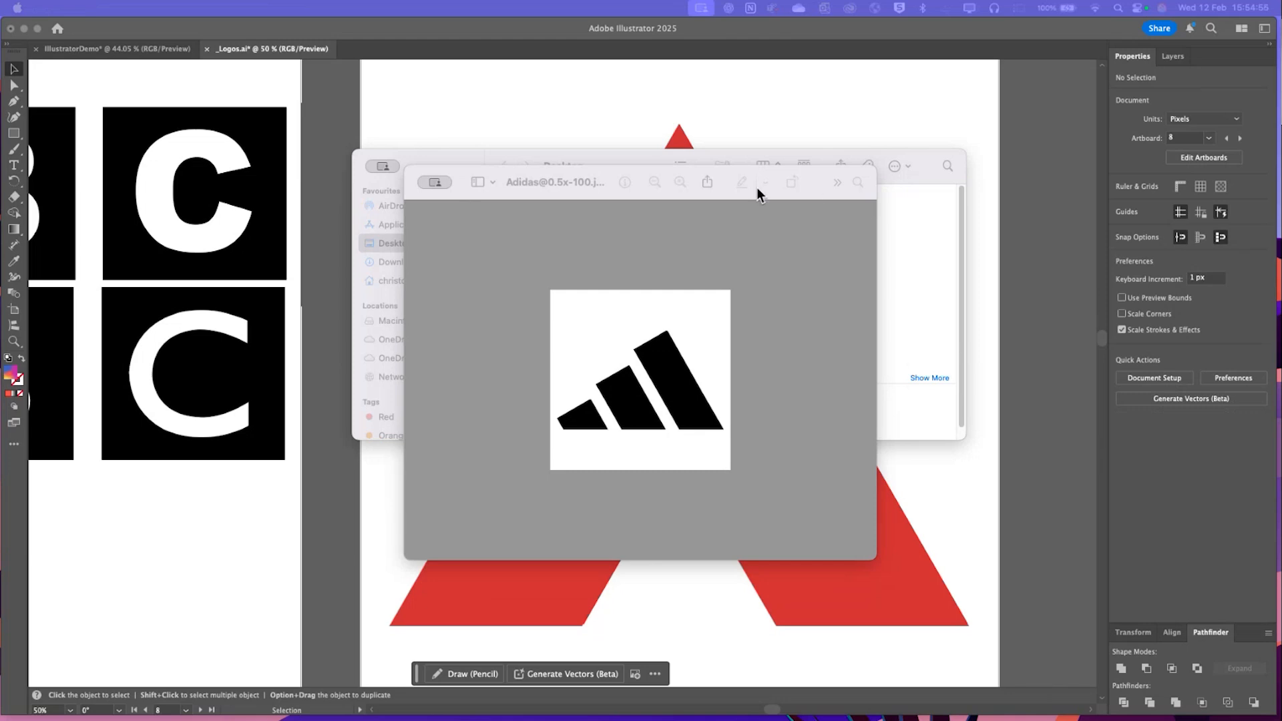
pyautogui.click(602, 201)
pyautogui.moveTo(421, 181)
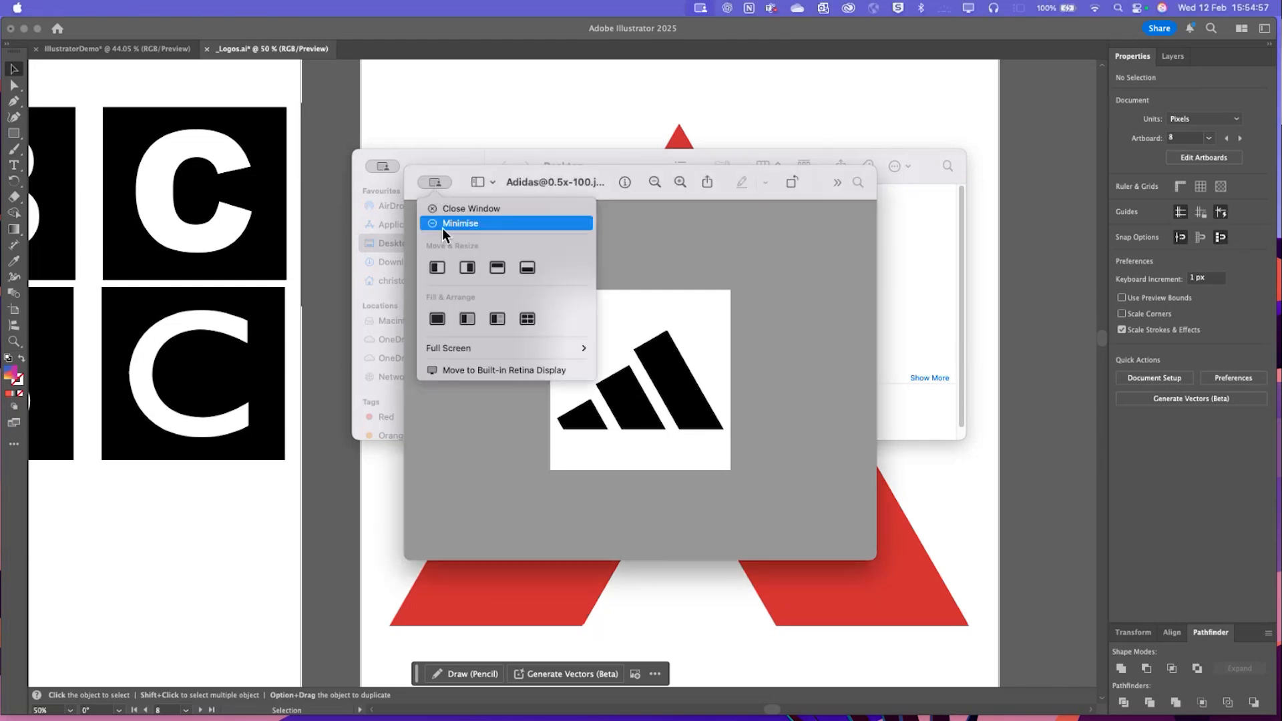
pyautogui.click(447, 208)
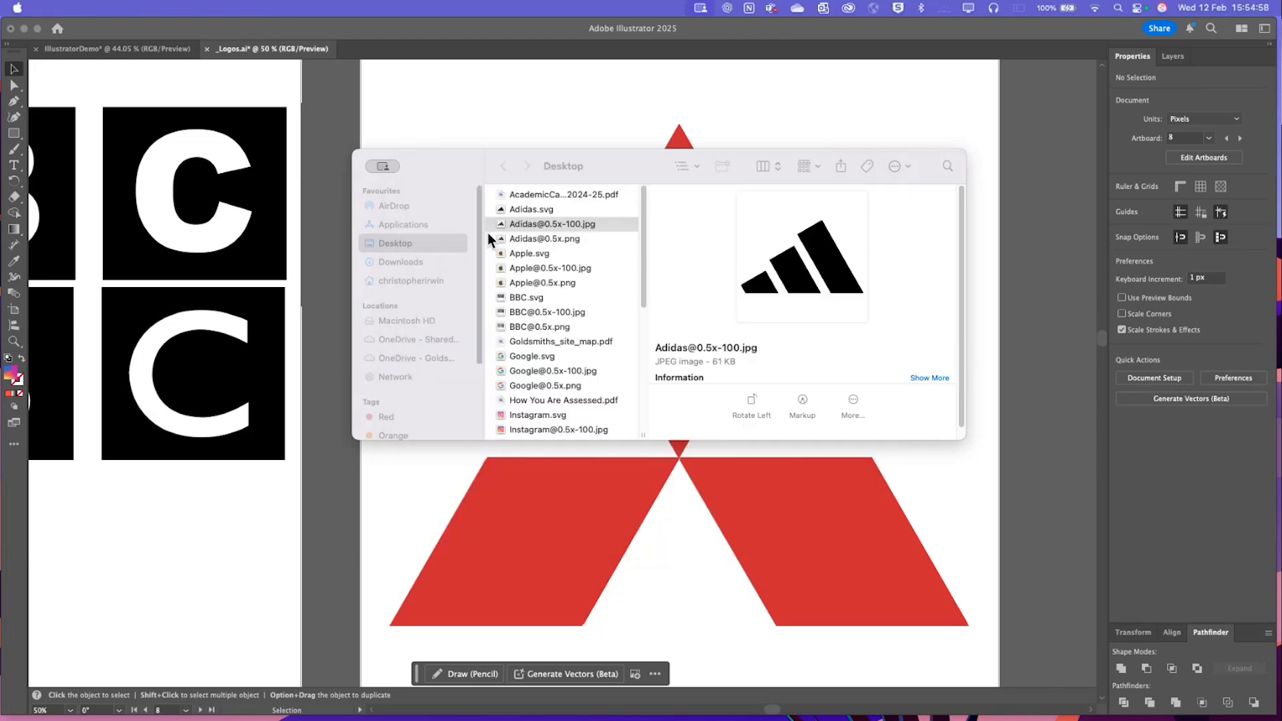
pyautogui.click(548, 240)
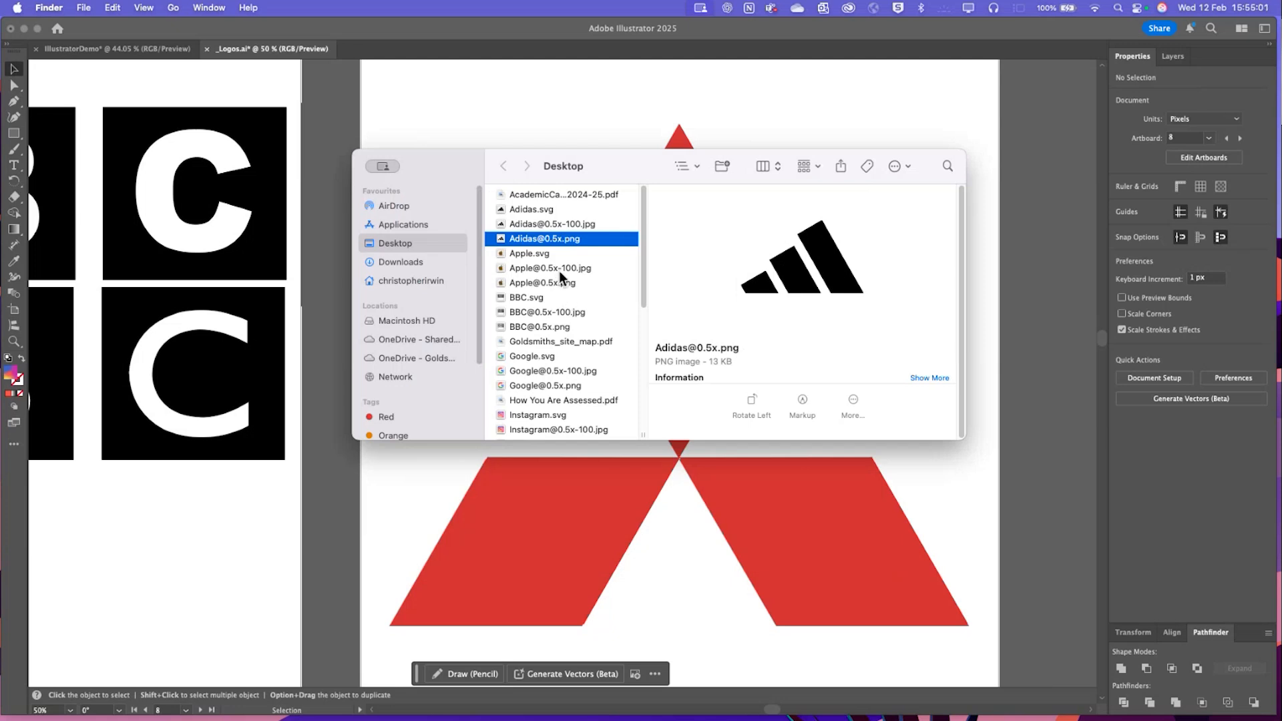
pyautogui.press('space')
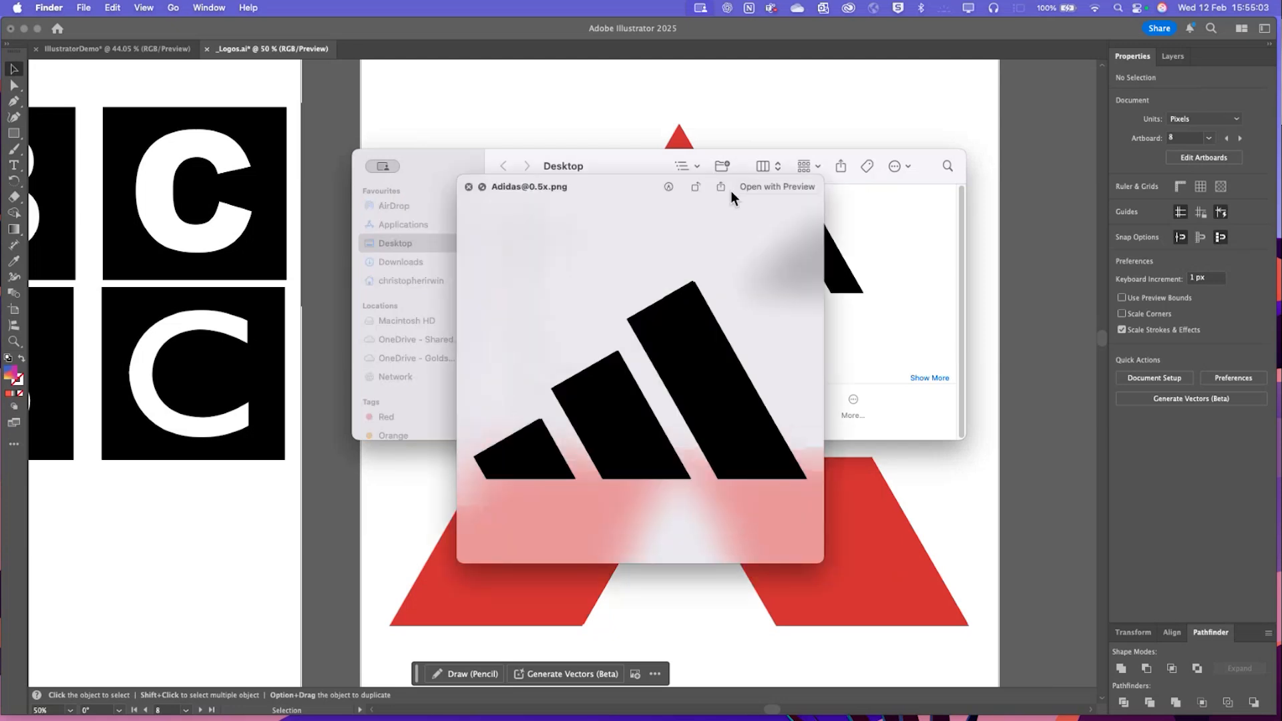
pyautogui.click(750, 187)
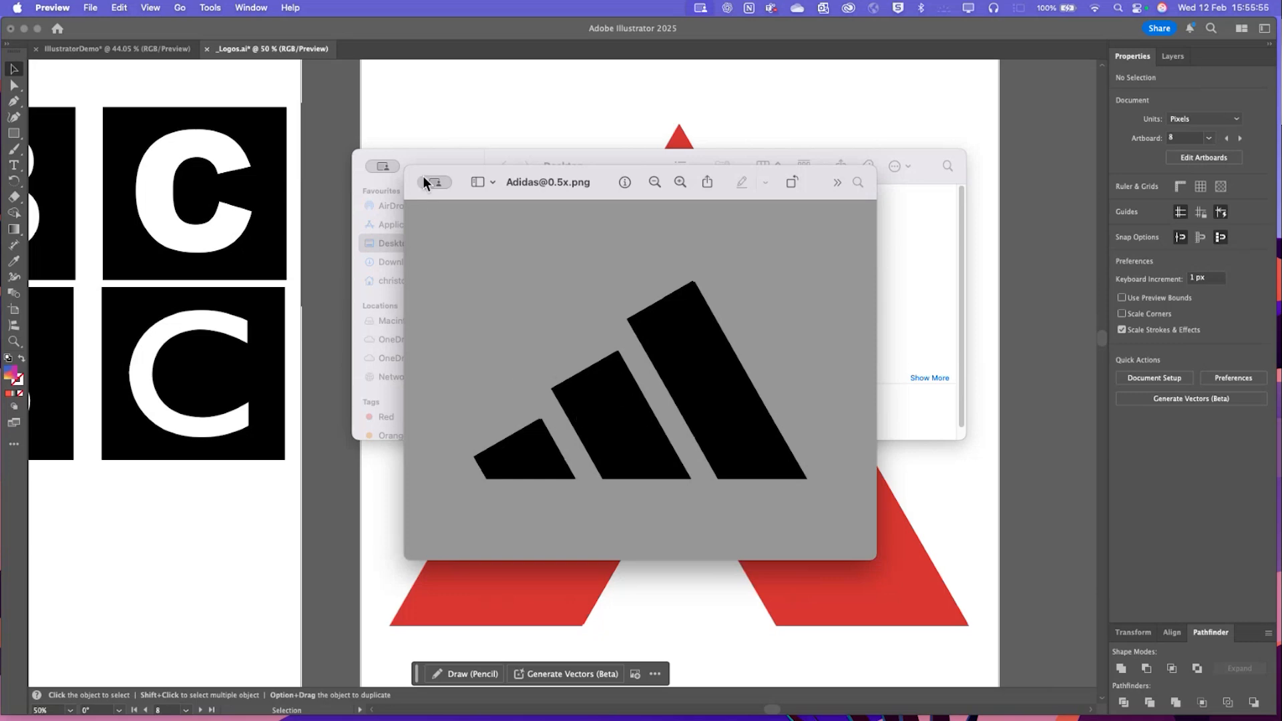
pyautogui.moveTo(425, 185)
pyautogui.click(441, 219)
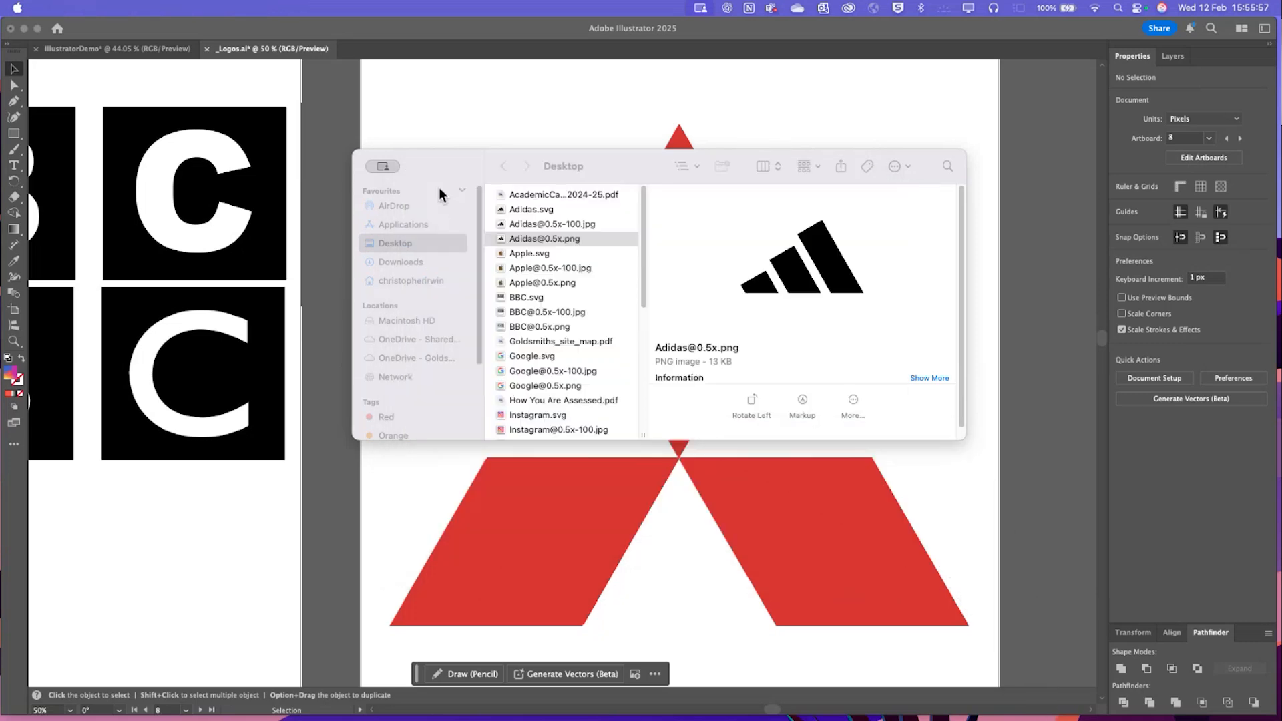
# Close the Finder window and return to the _Logos.ai document in Illustrator
pyautogui.click(376, 163)
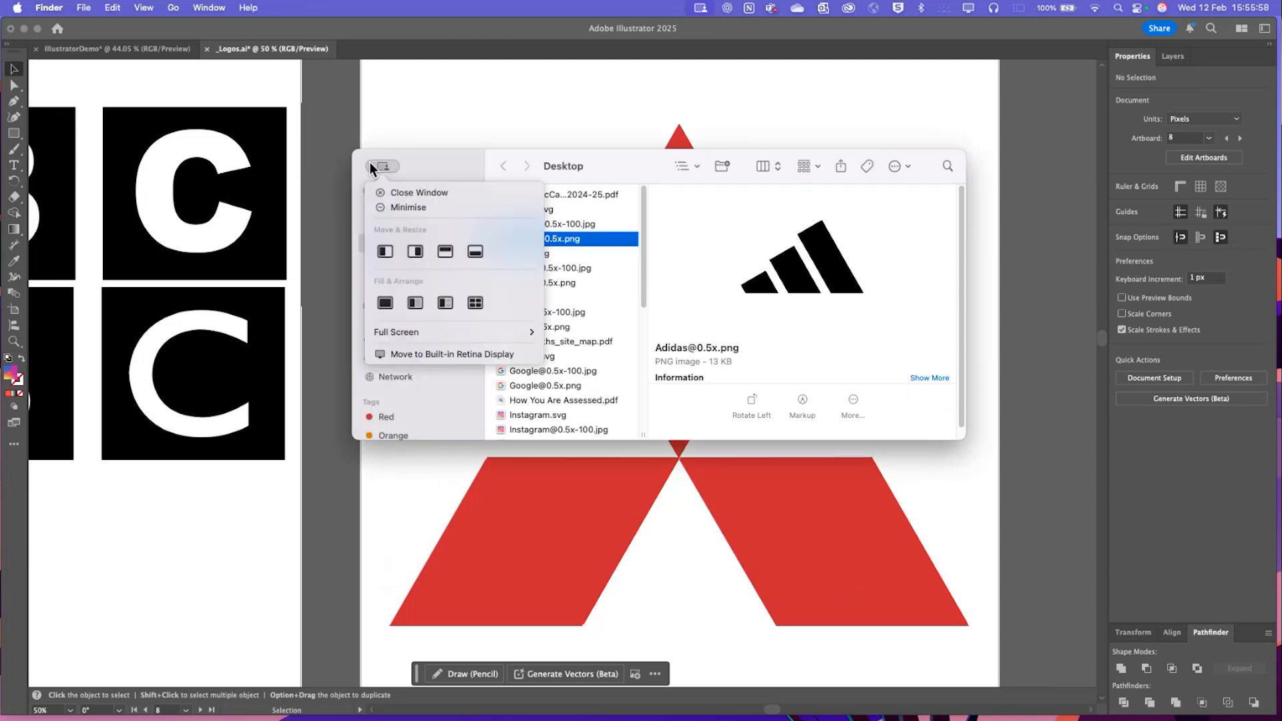
pyautogui.click(399, 194)
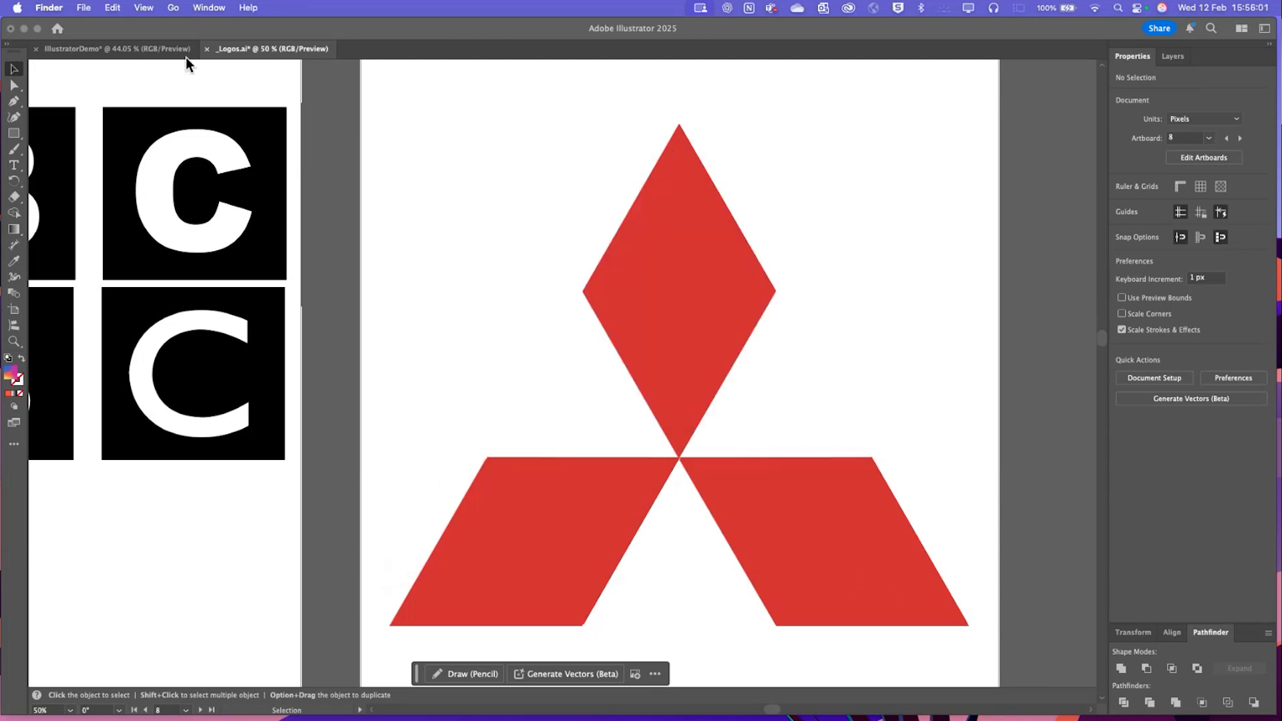
pyautogui.click(173, 25)
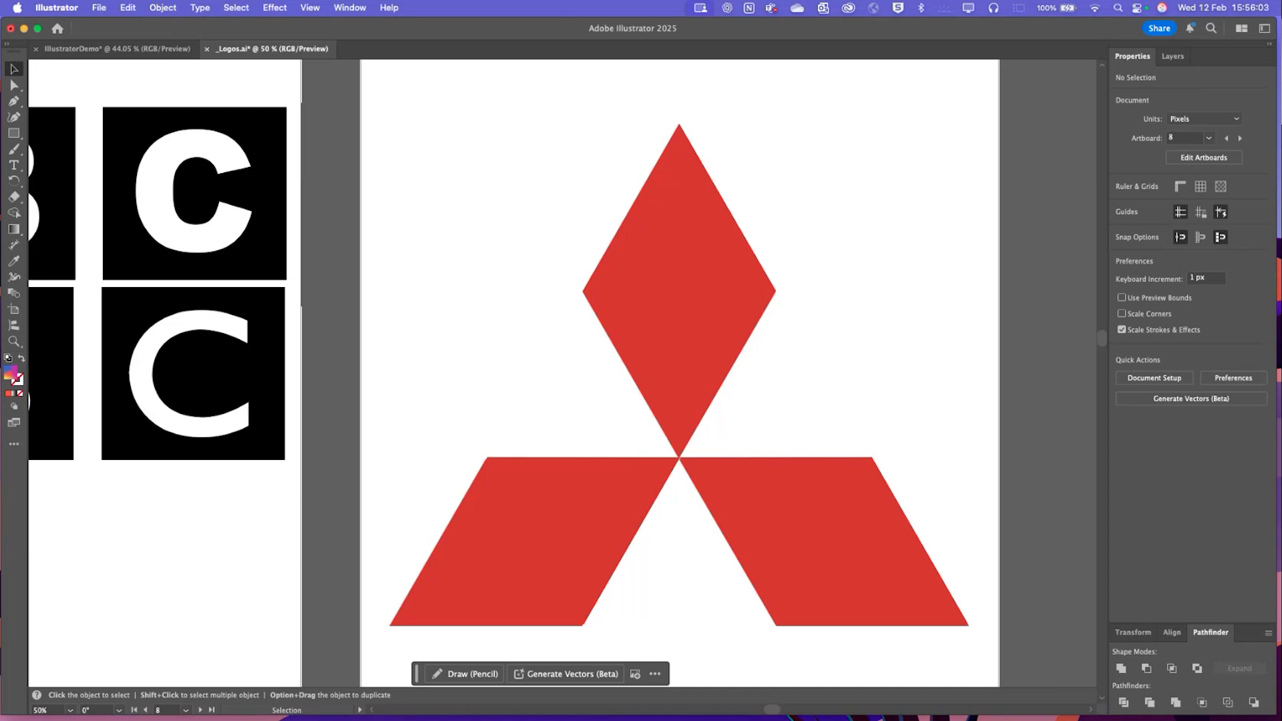